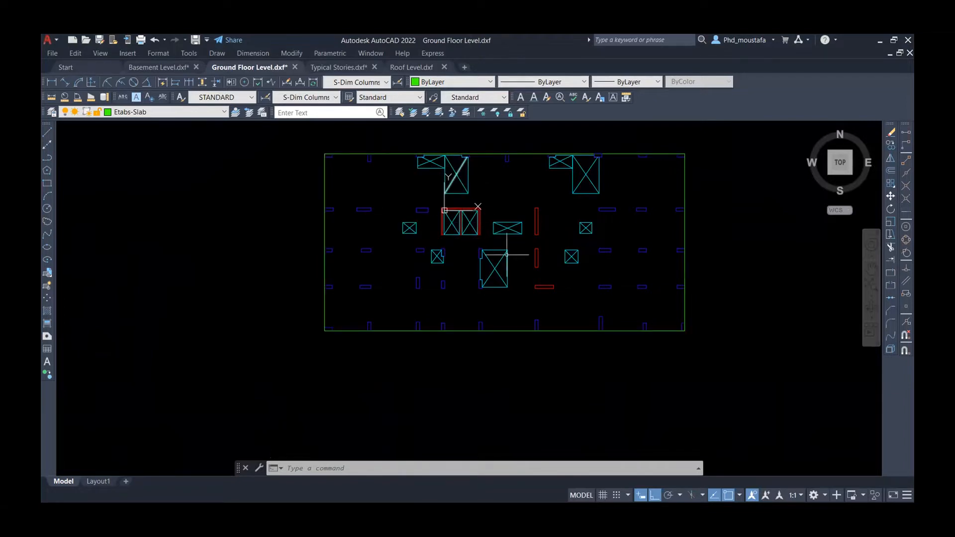
Step: Examine the slab, column, wall and opening layouts and the drawing origin in the basement, ground floor, typical stories and roof drawings
scroll(454, 201, "up", 6)
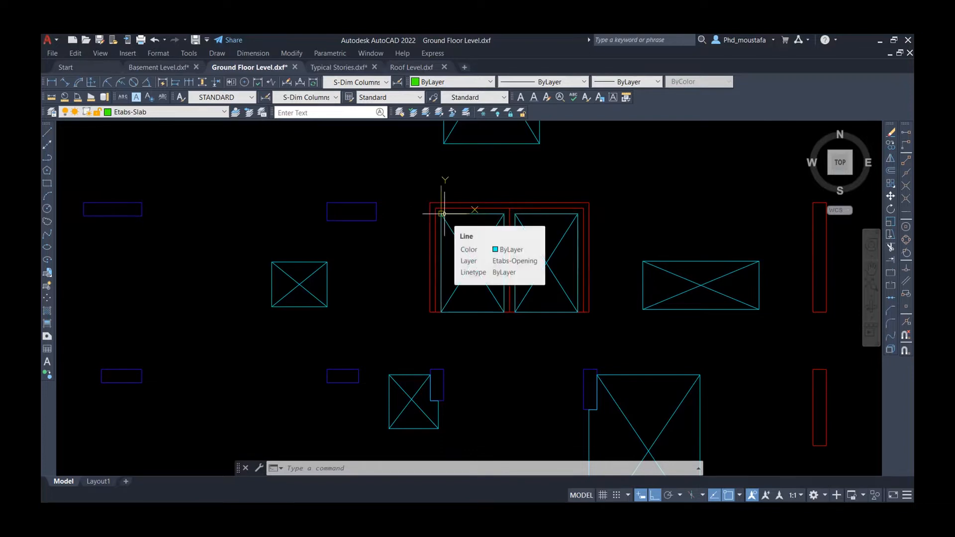
scroll(441, 214, "down", 4)
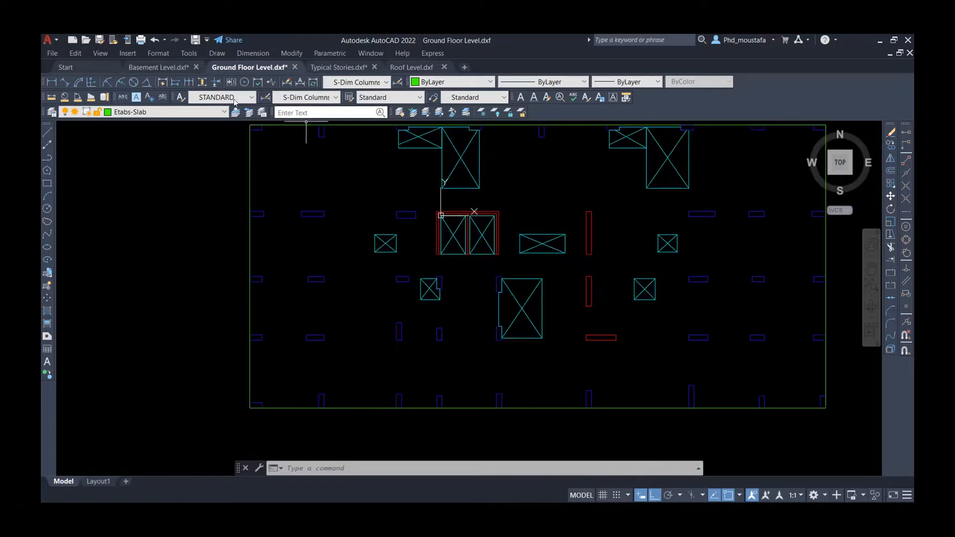
left_click(171, 70)
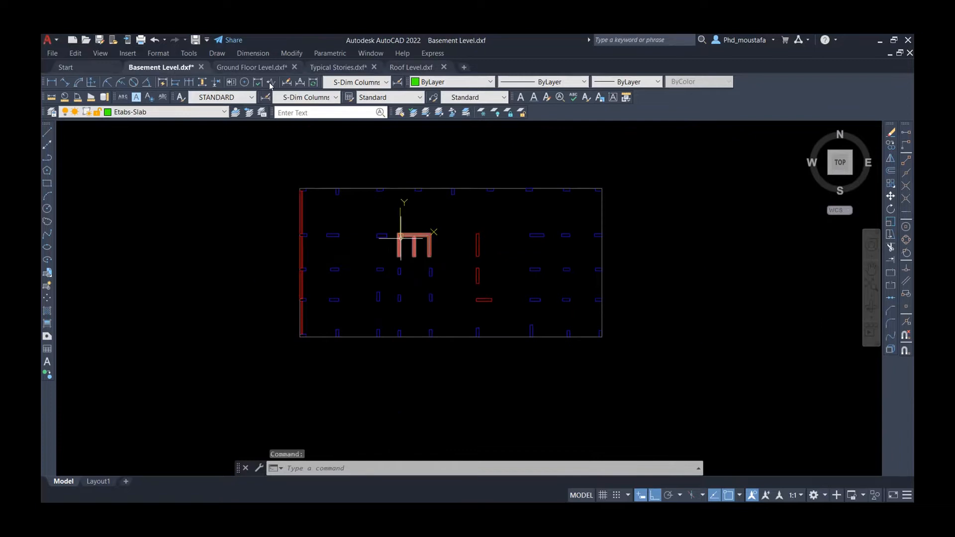
left_click(252, 70)
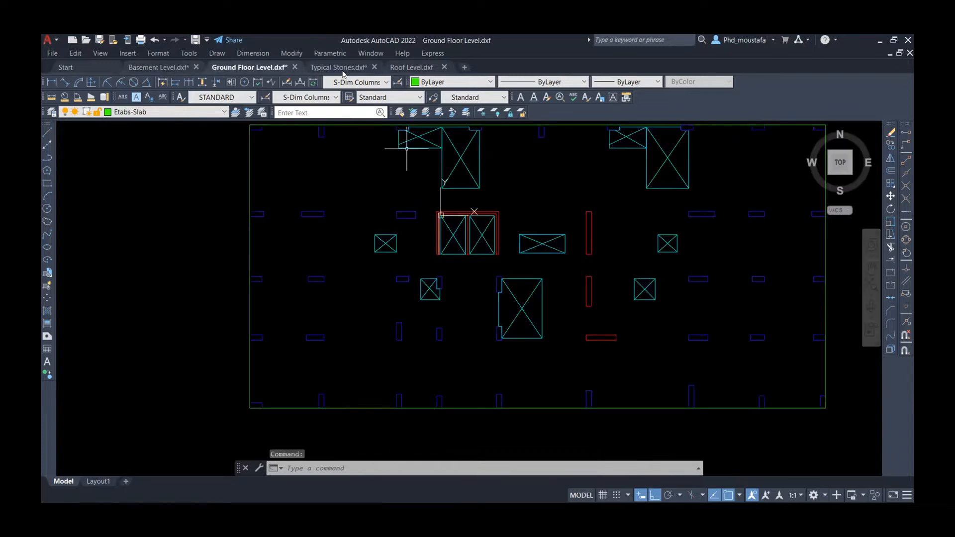
left_click(338, 67)
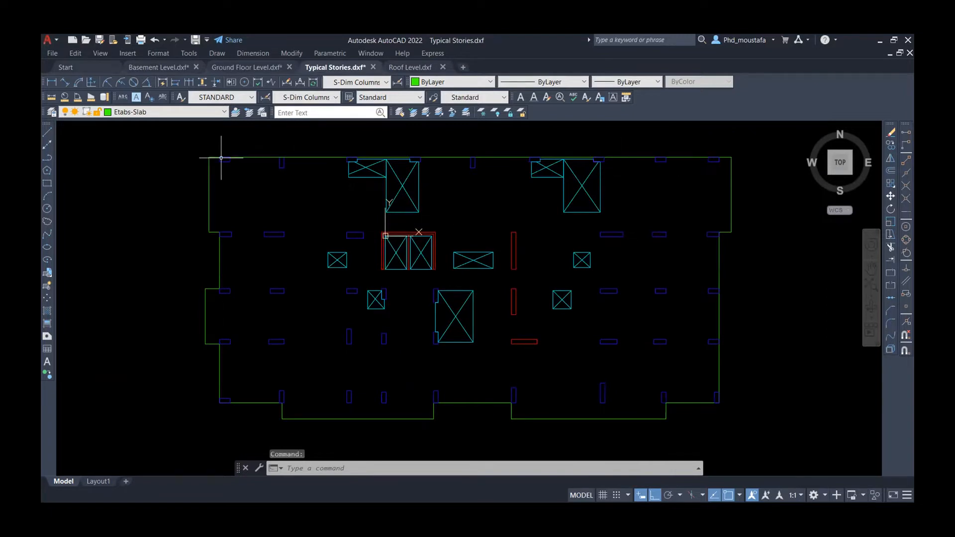
left_click(398, 66)
scroll(324, 239, "up", 4)
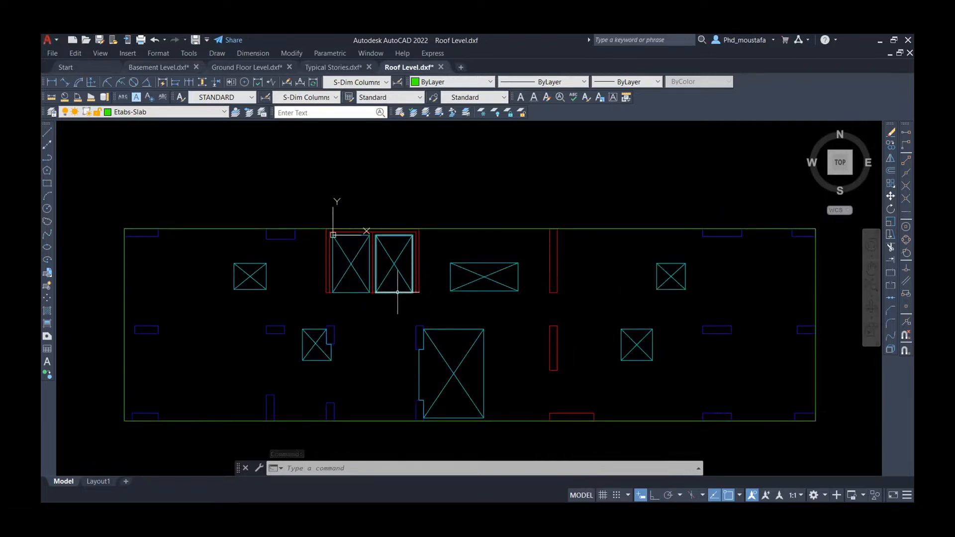
scroll(397, 248, "down", 2)
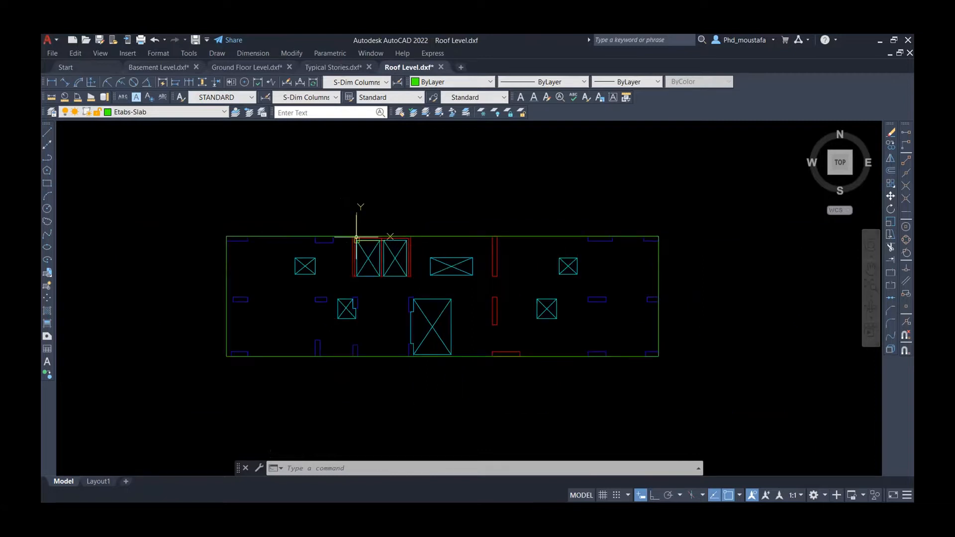
left_click(163, 68)
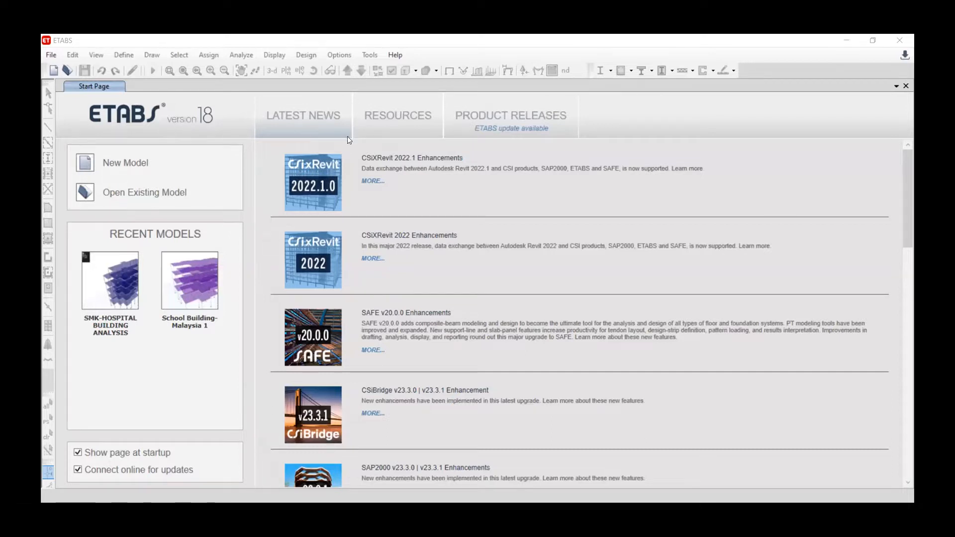
Step: In ETABS, start a new model with built-in settings: Metric SI units, AISC14 sections, AISC 360-16 steel and ACI 318-14 concrete codes
left_click(53, 71)
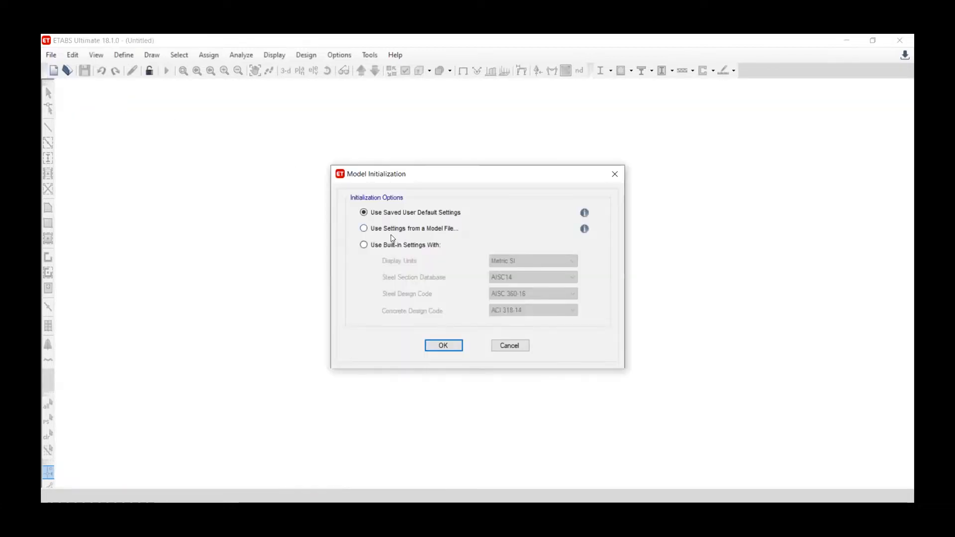
left_click(391, 247)
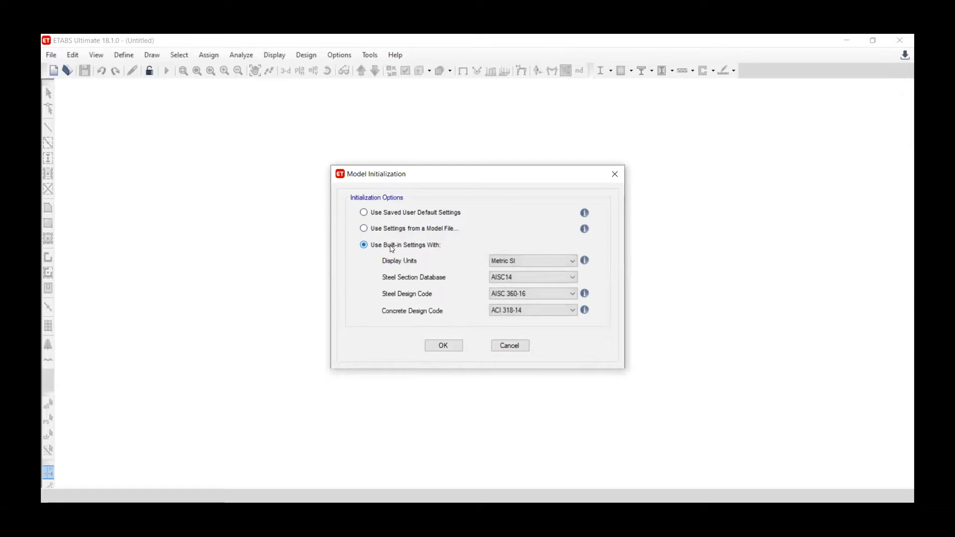
left_click(494, 261)
left_click(496, 271)
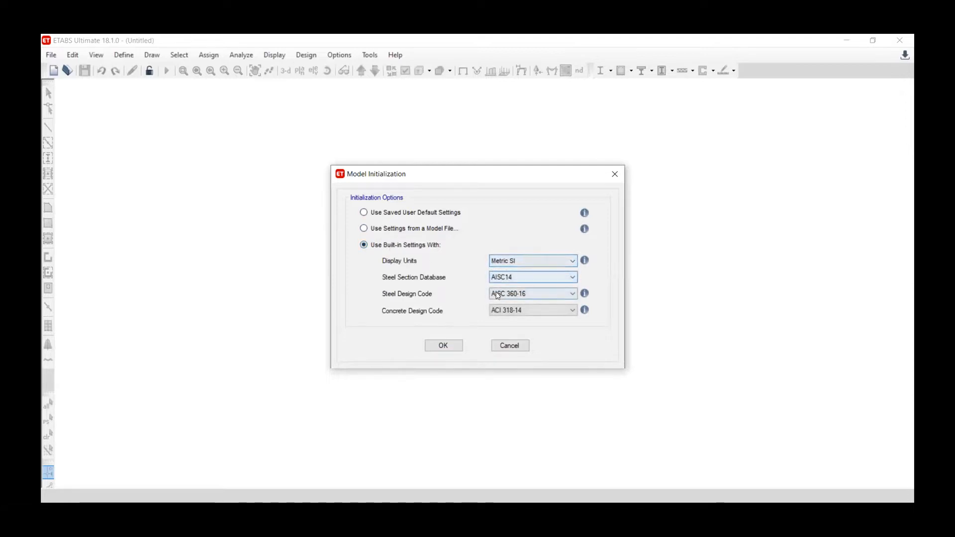
left_click(498, 310)
left_click(498, 311)
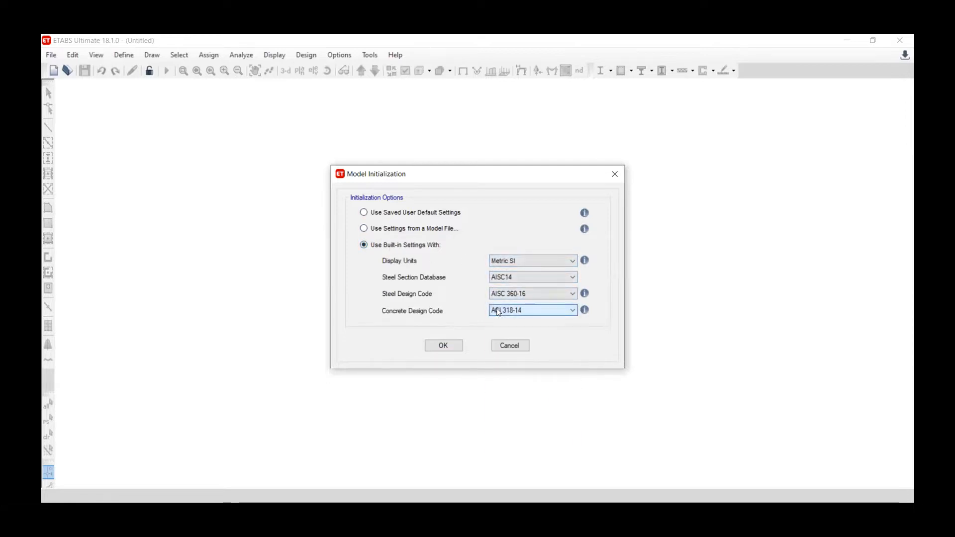
left_click(443, 346)
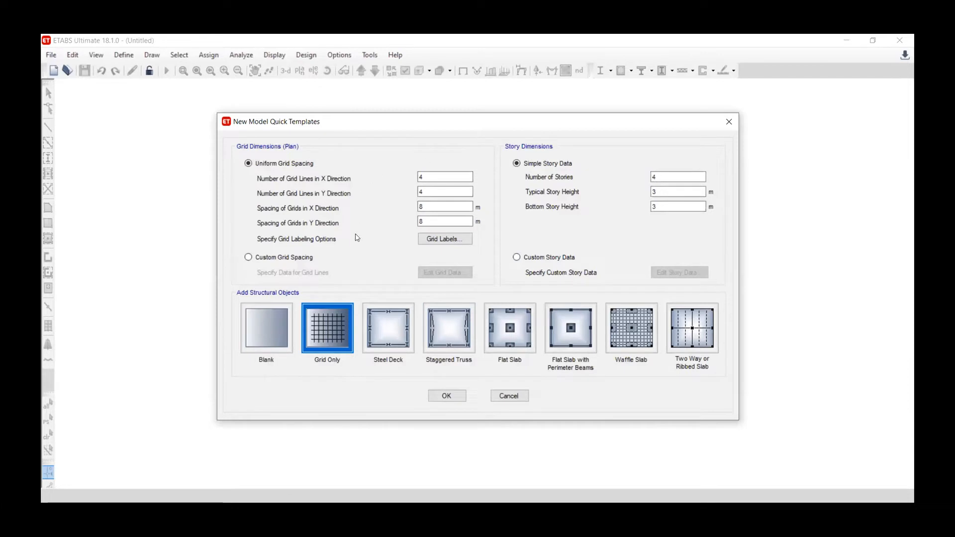
Step: Choose custom grid spacing and set 10 stories with a typical story height of 3.2 m
left_click(311, 258)
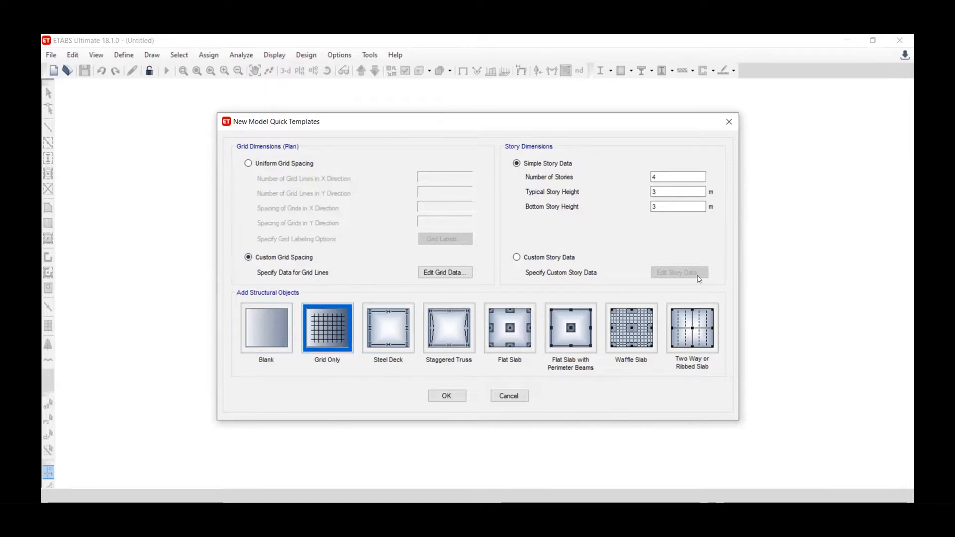
double_click(655, 177)
type("10")
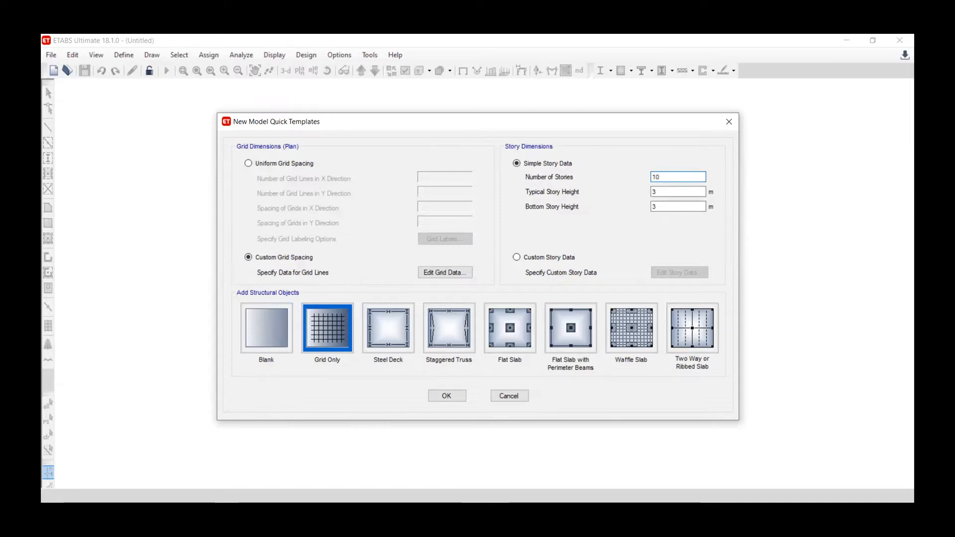
left_click(689, 190)
type("3")
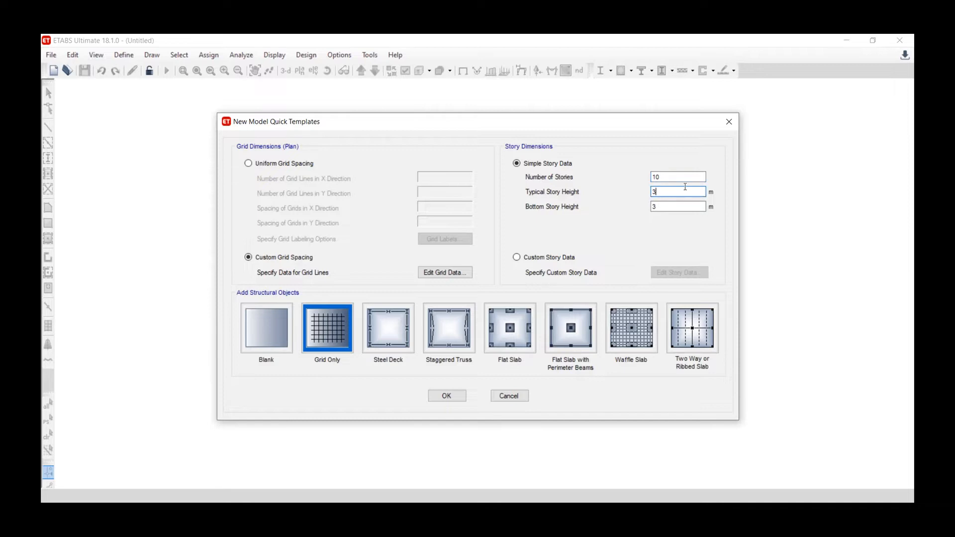
left_click(686, 206)
Step: Switch to custom story data and rename Story1 as Ground Floor (GF) and Story2 as 1st Floor
left_click(556, 260)
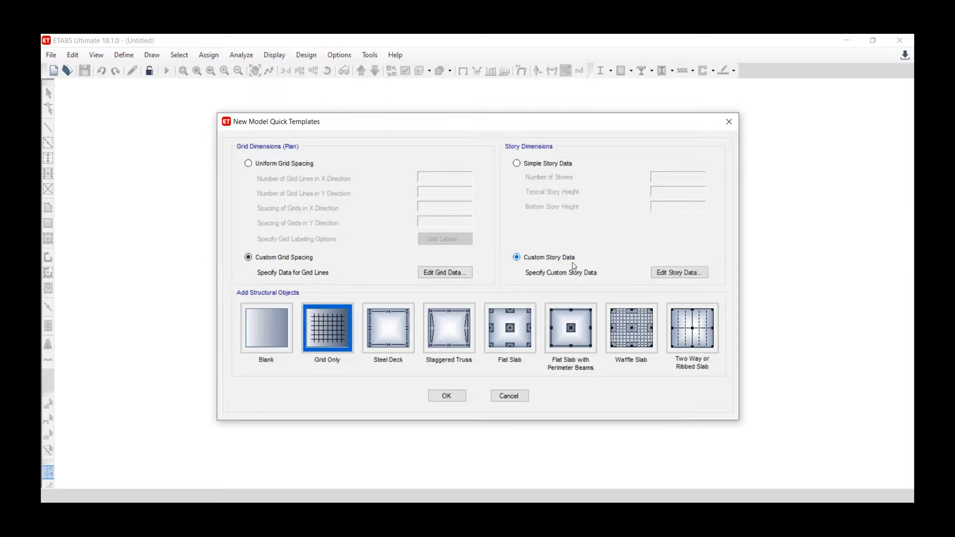
left_click(658, 274)
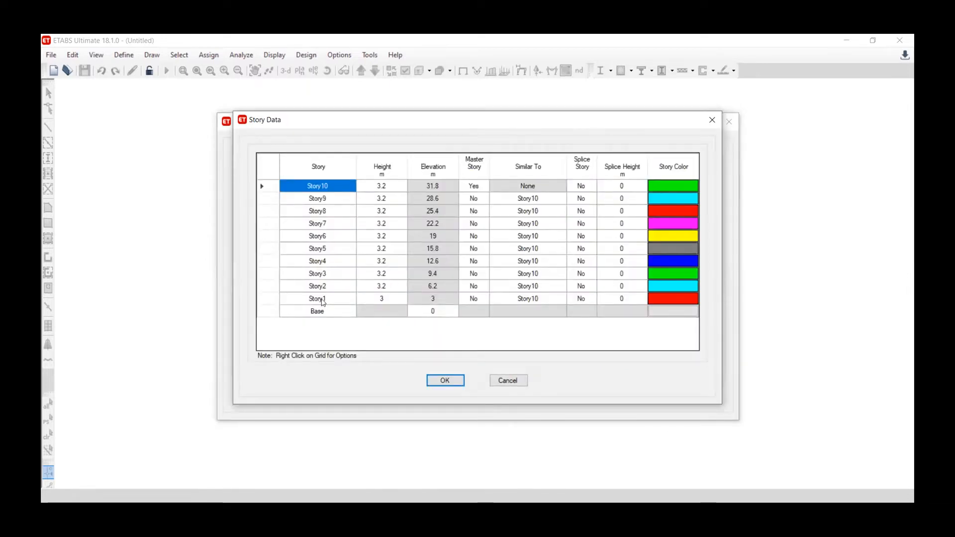
left_click(323, 300)
type("Gro")
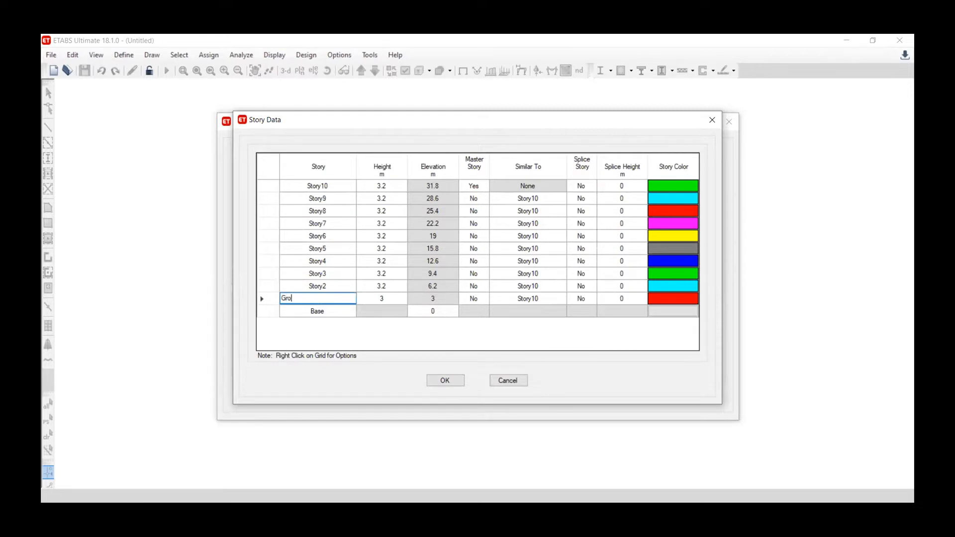
type("und Floor (GF)")
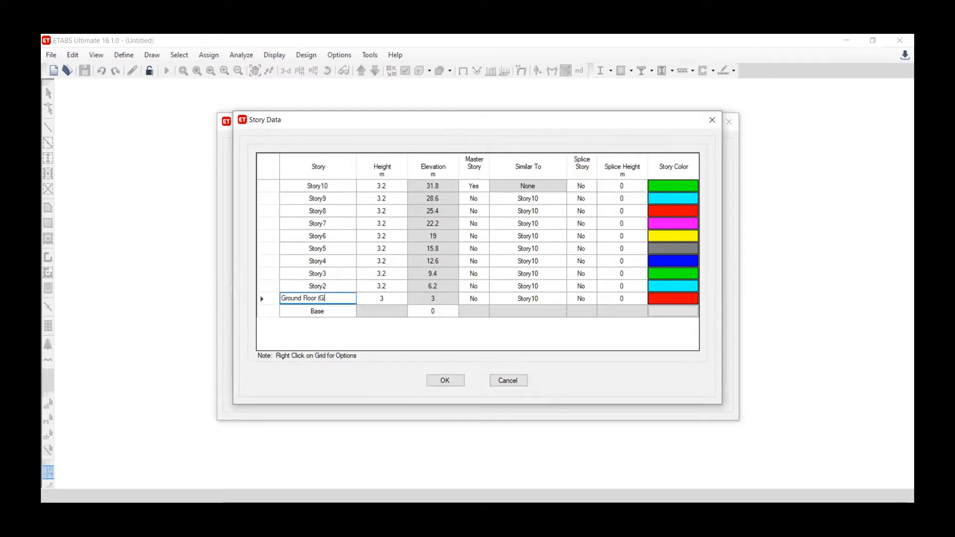
left_click(328, 287)
type("1")
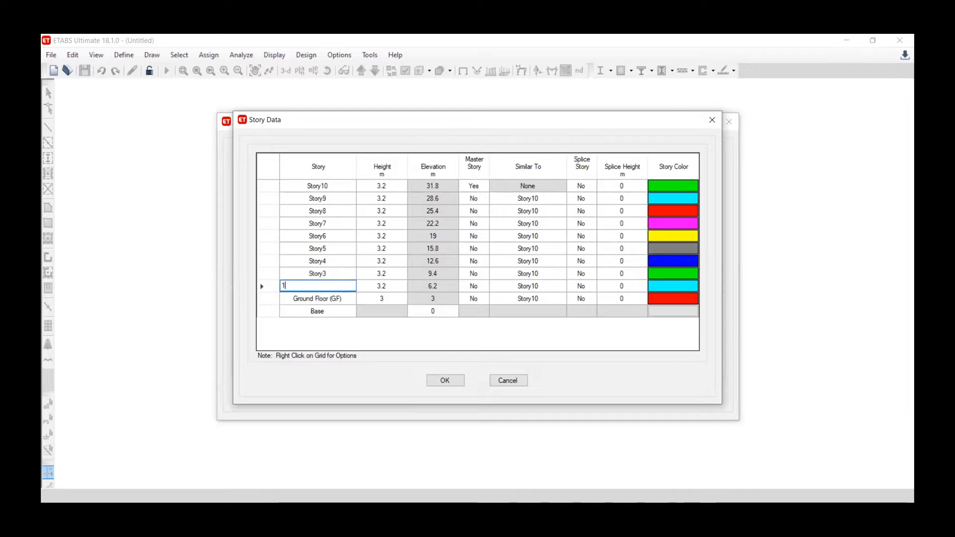
type("st Floor")
Step: Rename Story3 through Story6 as 2nd Floor, 3rd Floor, 4th Floor and 5th Floor
left_click(341, 274)
type("2nd Floor")
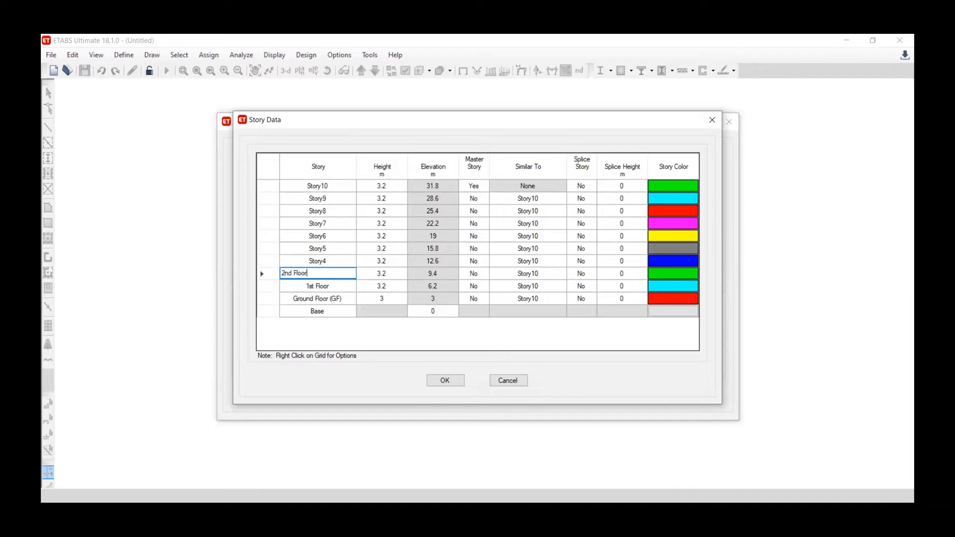
left_click(329, 261)
type("3rd Floor")
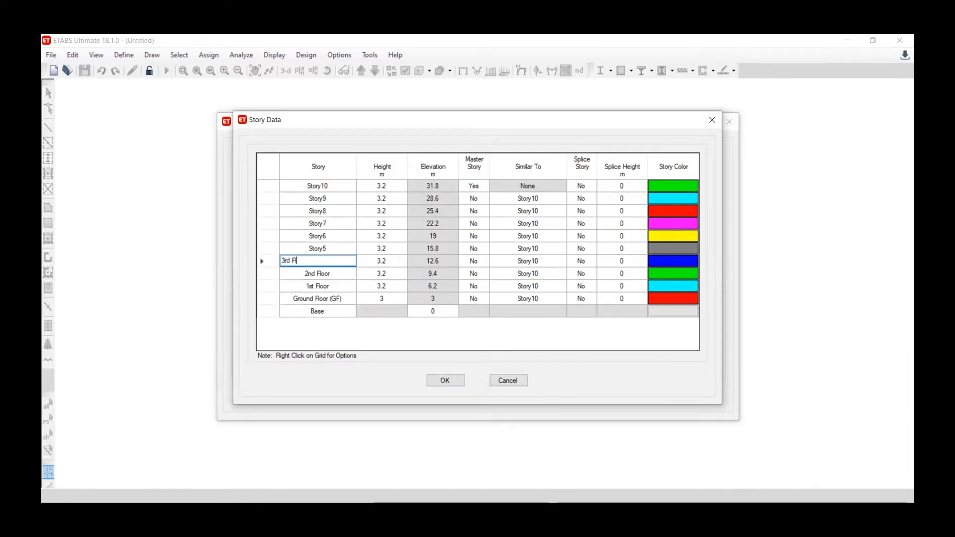
left_click(334, 248)
type("4th Flo")
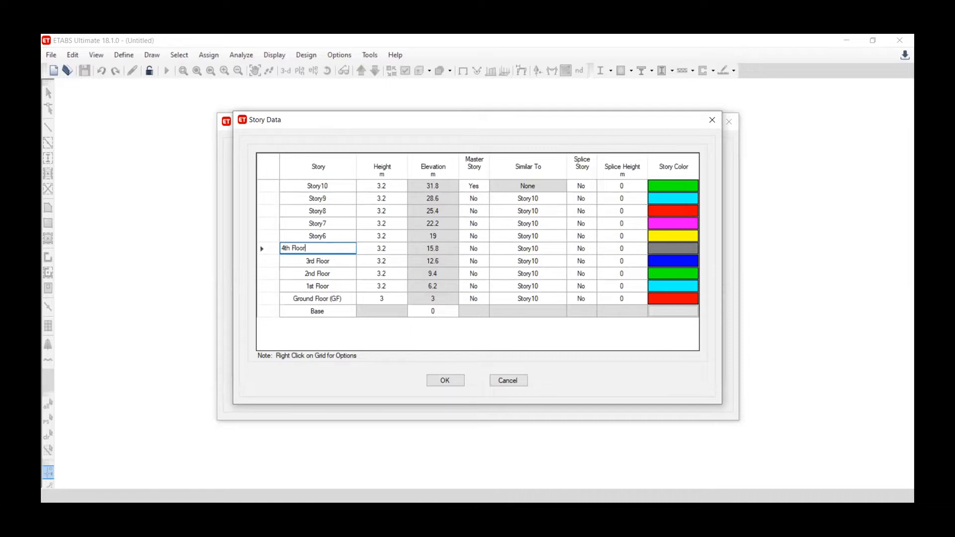
left_click(333, 238)
type("5th Flo")
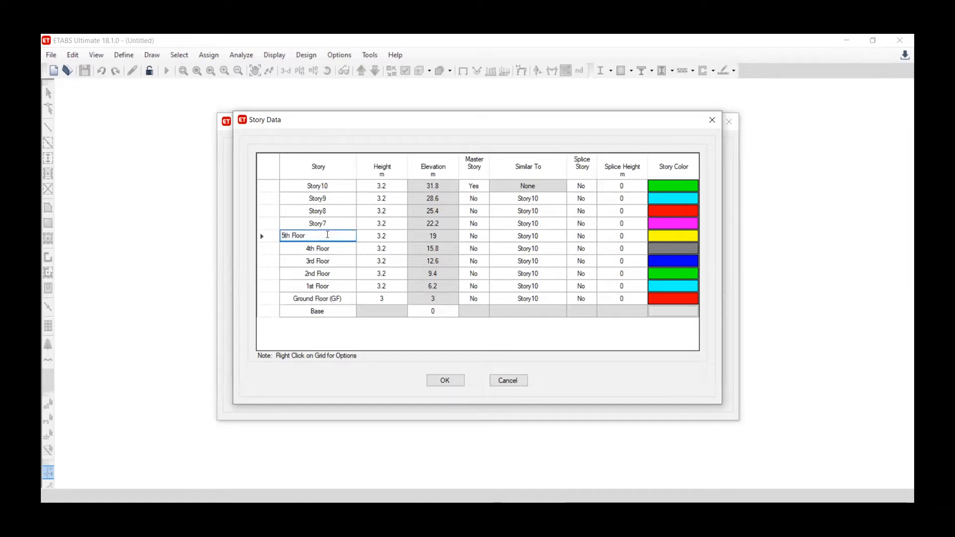
Step: Rename Story7 through Story10 as 6th Floor, 7th Floor, 8th Floor and Roof
left_click(333, 223)
type("6th Flo")
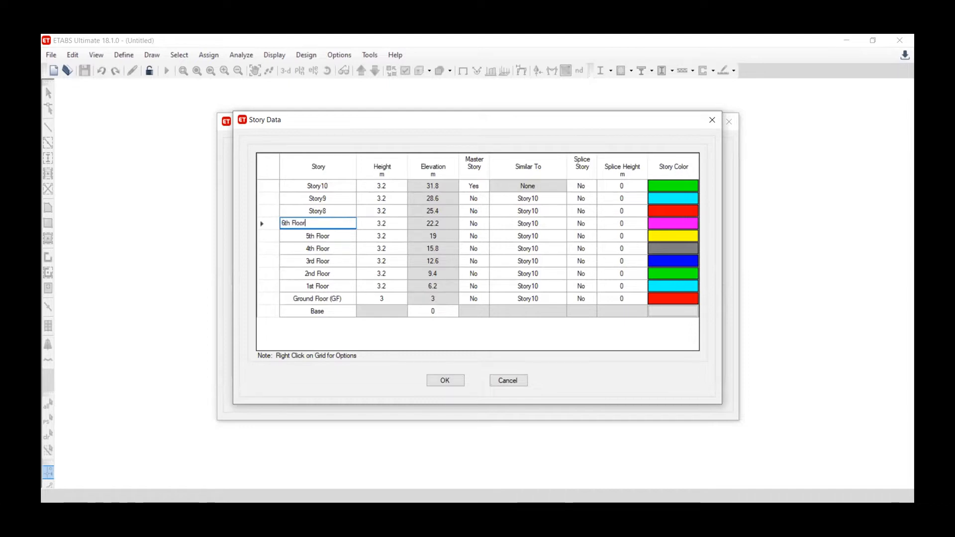
left_click(335, 211)
type("7th Floor")
left_click(327, 198)
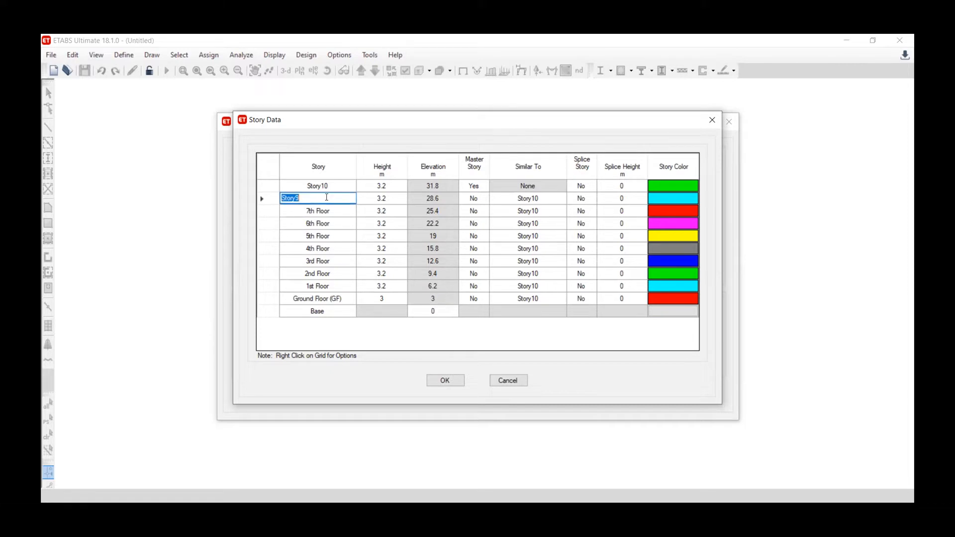
type("1")
type("th Floor")
left_click(336, 183)
type("Roof")
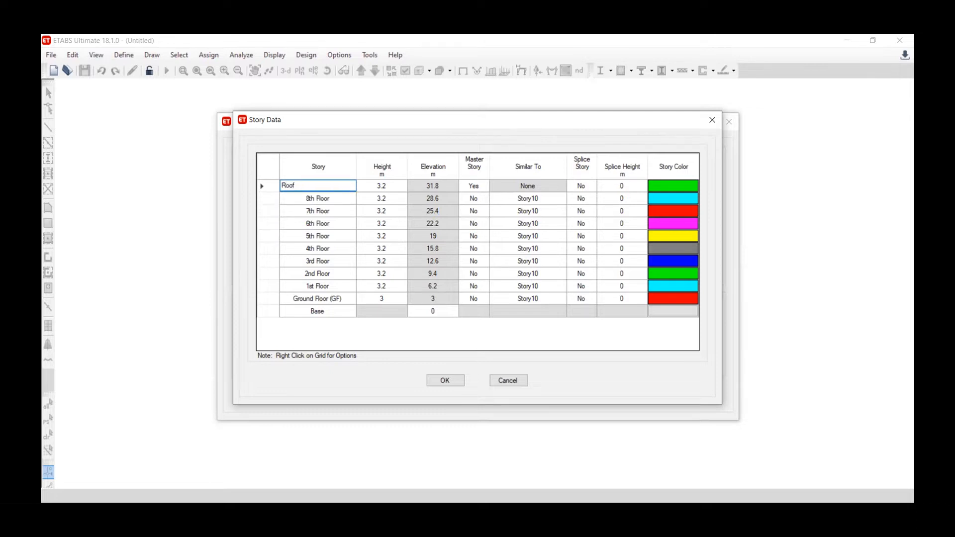
Step: Set the Roof story's Master Story option to No and accept the story data
left_click(348, 210)
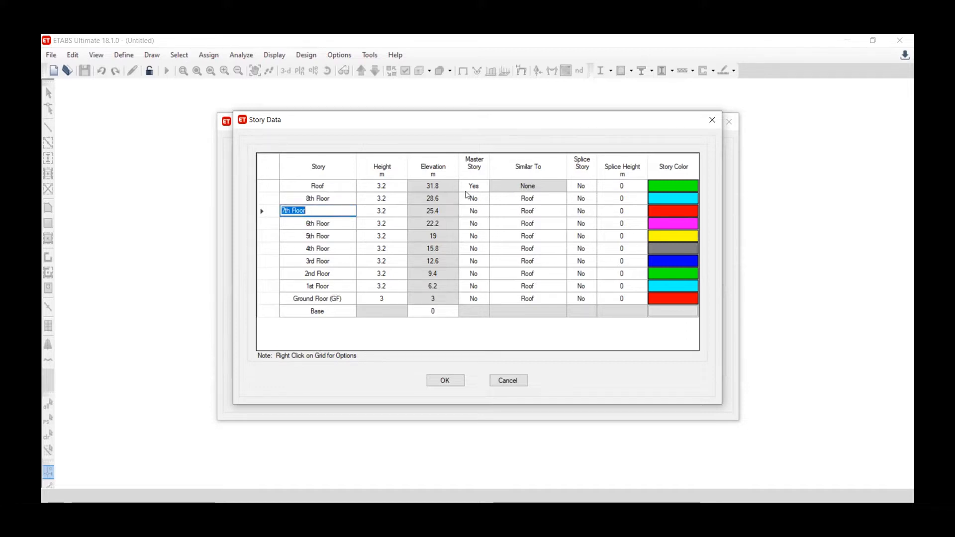
left_click(480, 188)
left_click(483, 187)
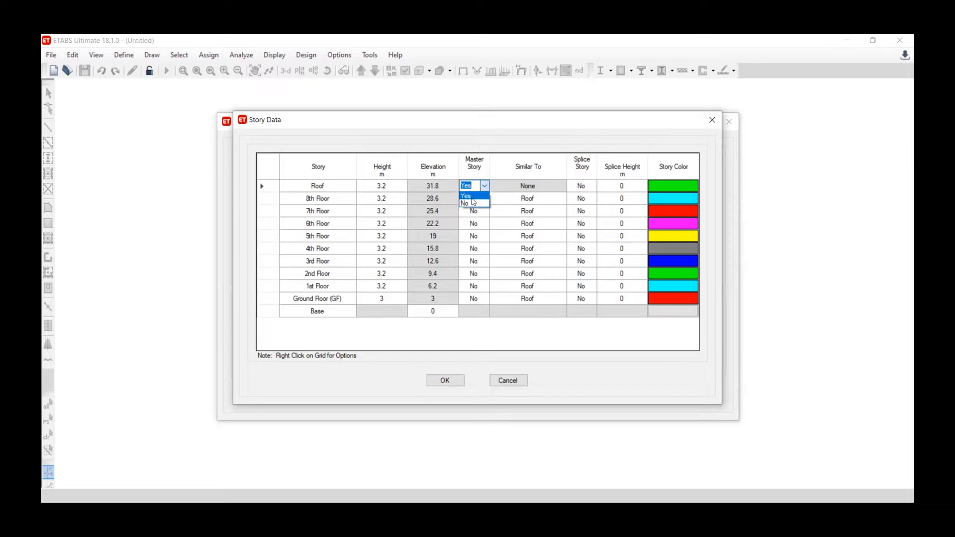
left_click(472, 201)
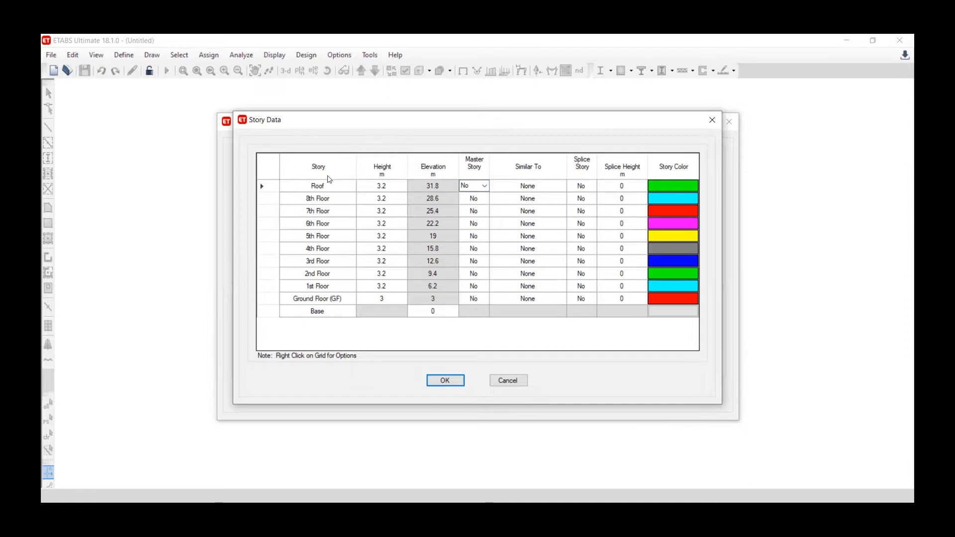
left_click(445, 380)
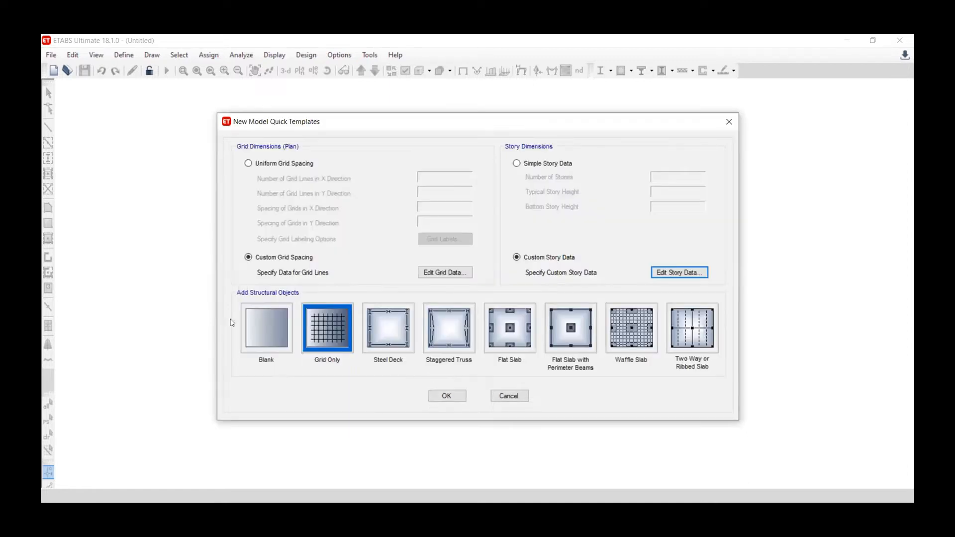
Step: Create the model from the Blank template and bring the plan view down to Ground Floor (GF)
left_click(266, 329)
left_click(440, 396)
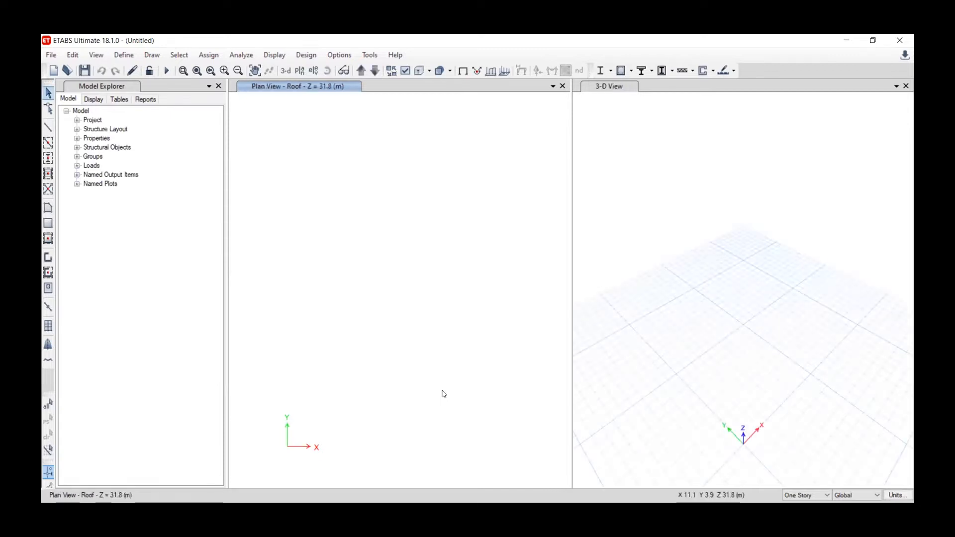
left_click(365, 73)
left_click(366, 73)
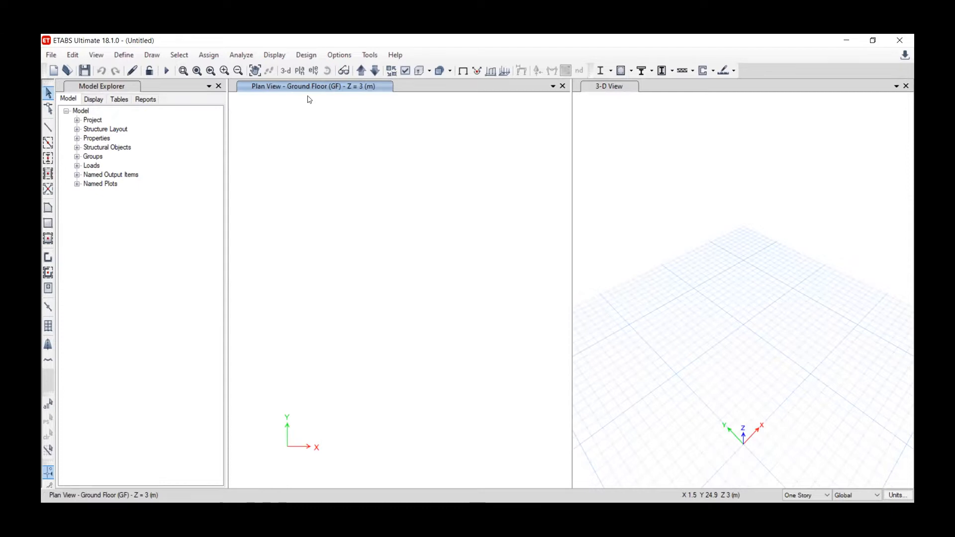
Step: Open the material definitions and examine the property data of the A992Fy50 steel and the 4000Psi concrete
left_click(134, 55)
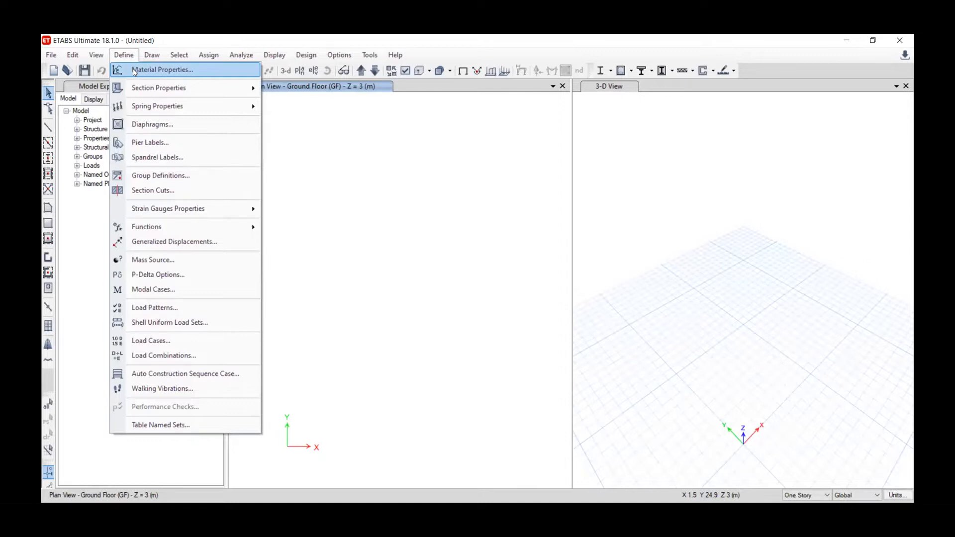
left_click(134, 72)
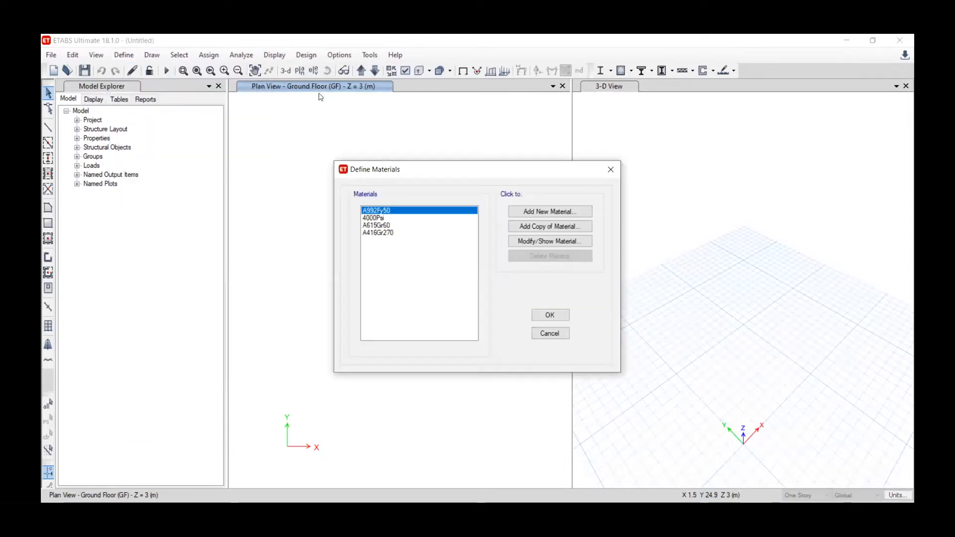
left_click(392, 219)
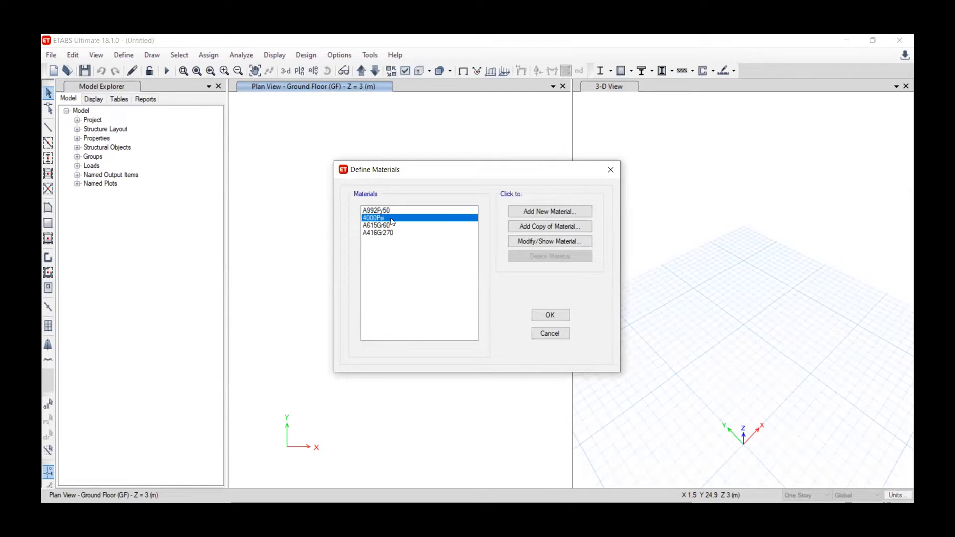
left_click(391, 211)
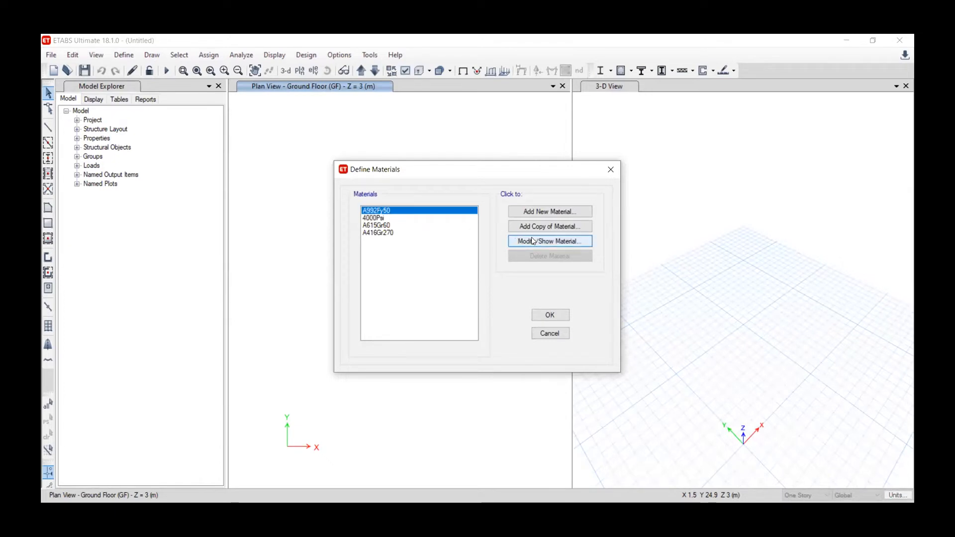
left_click(532, 240)
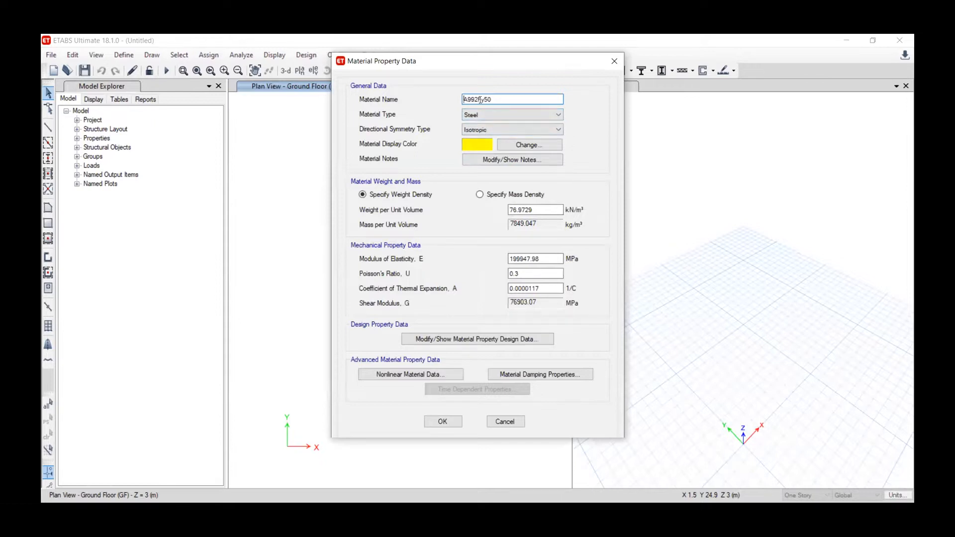
left_click(513, 425)
left_click(433, 218)
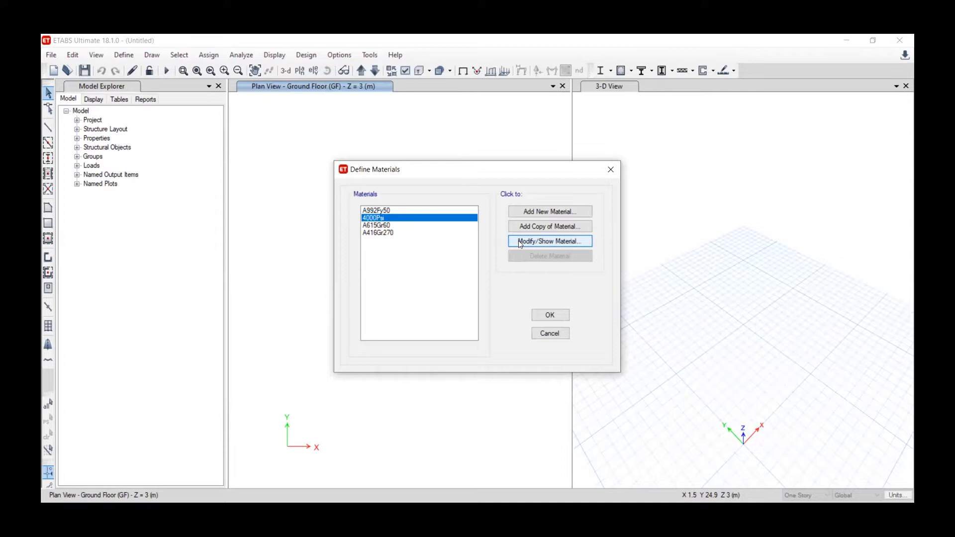
left_click(518, 241)
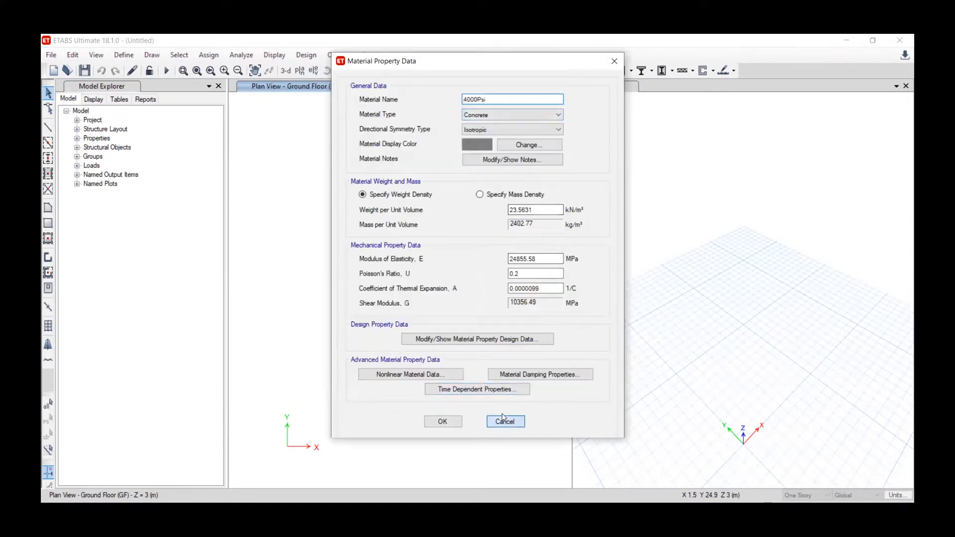
left_click(512, 422)
Step: Examine the property data of the A615Gr60 rebar and the A416Gr270 tendon materials
left_click(400, 227)
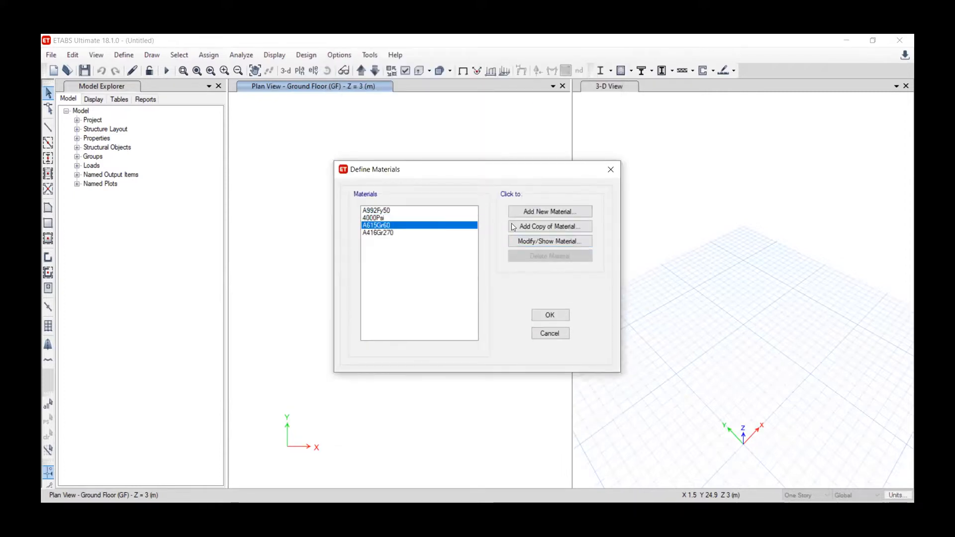
left_click(530, 244)
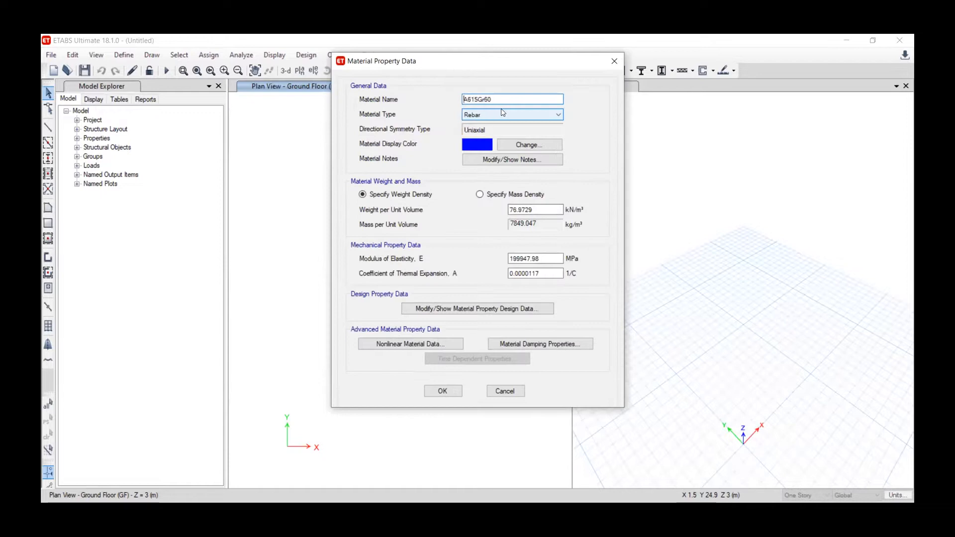
left_click(511, 390)
left_click(402, 232)
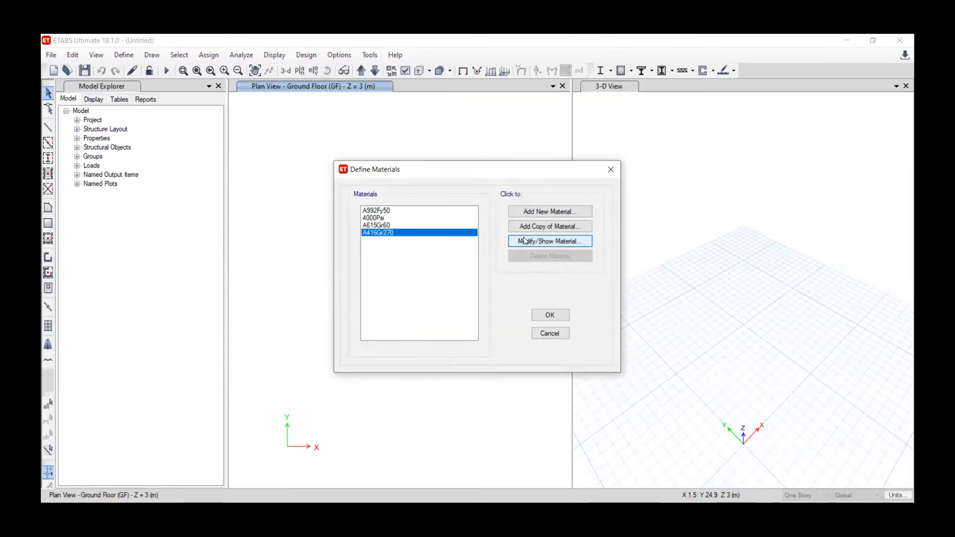
left_click(525, 241)
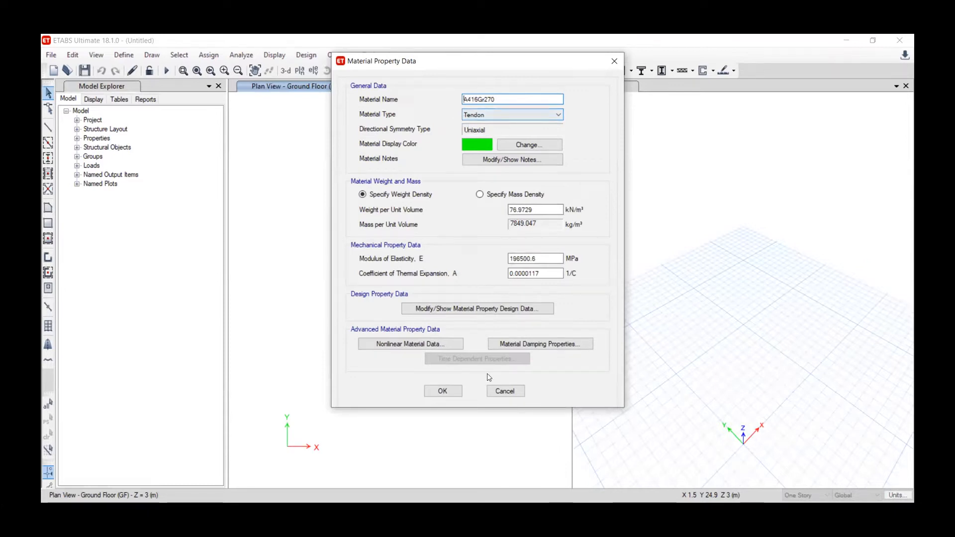
left_click(498, 391)
Step: Rename the 4000Psi concrete material as 30MPa and set its weight per unit volume to 24 kN/m³
left_click(384, 219)
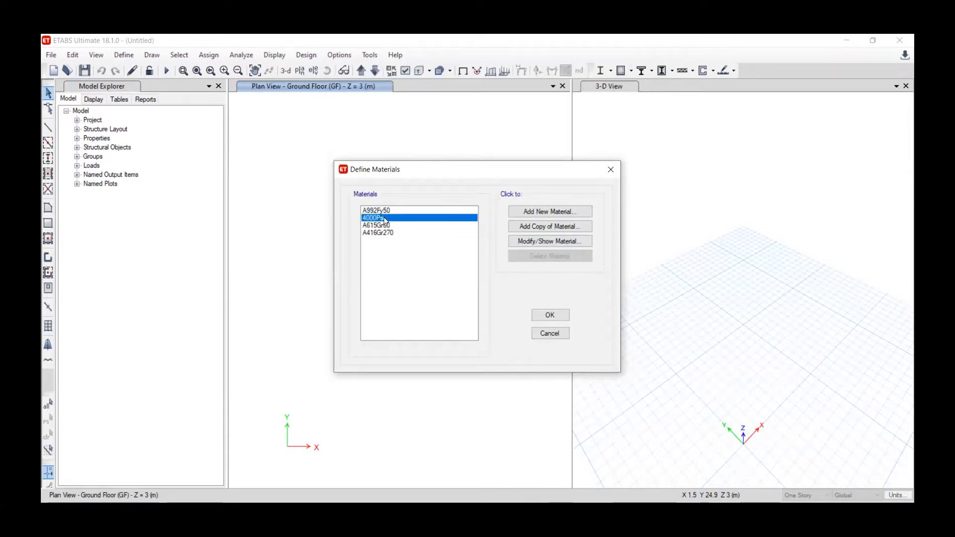
left_click(538, 243)
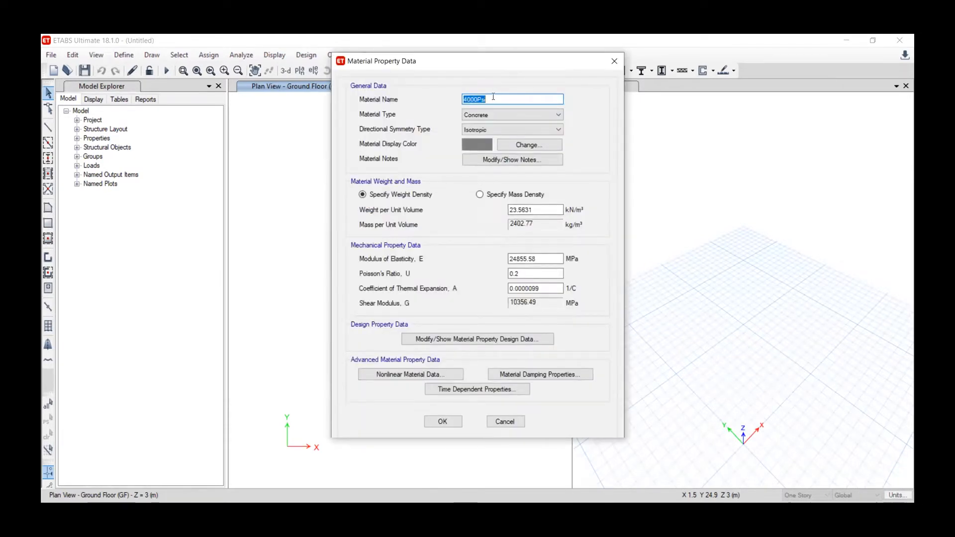
type("30MPa")
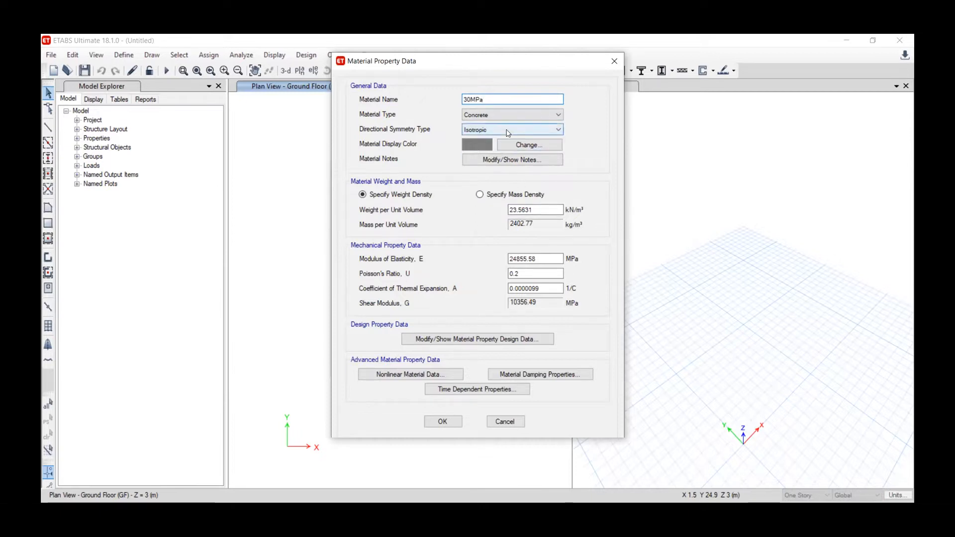
double_click(529, 209)
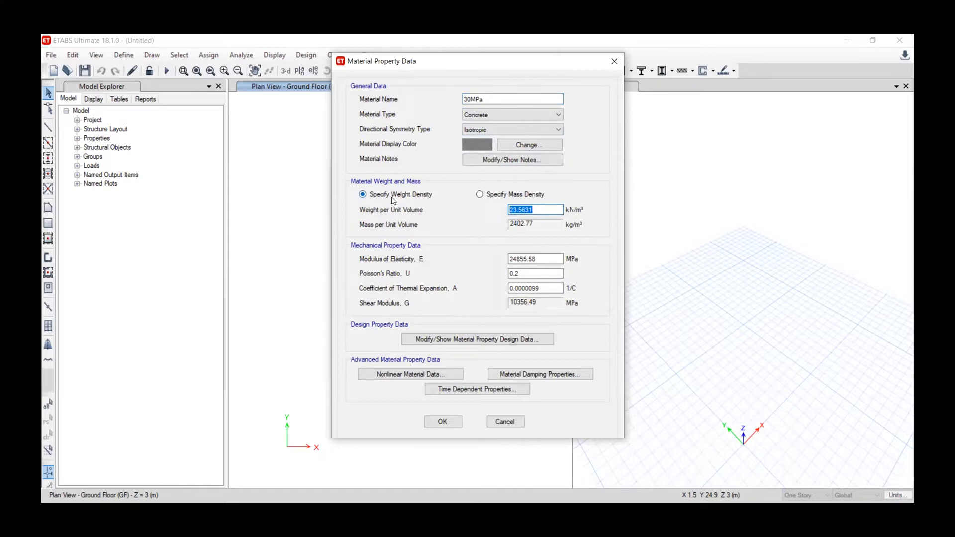
type("24")
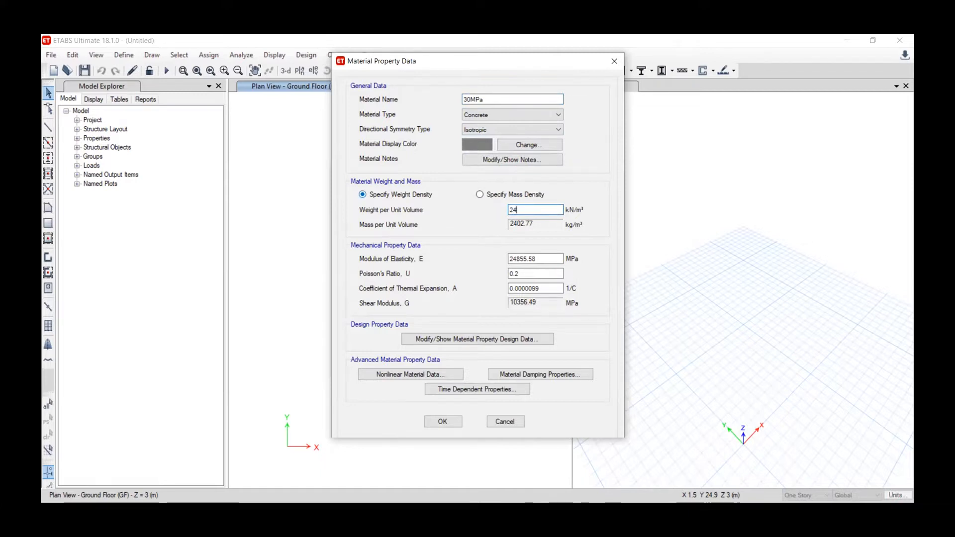
key("Tab")
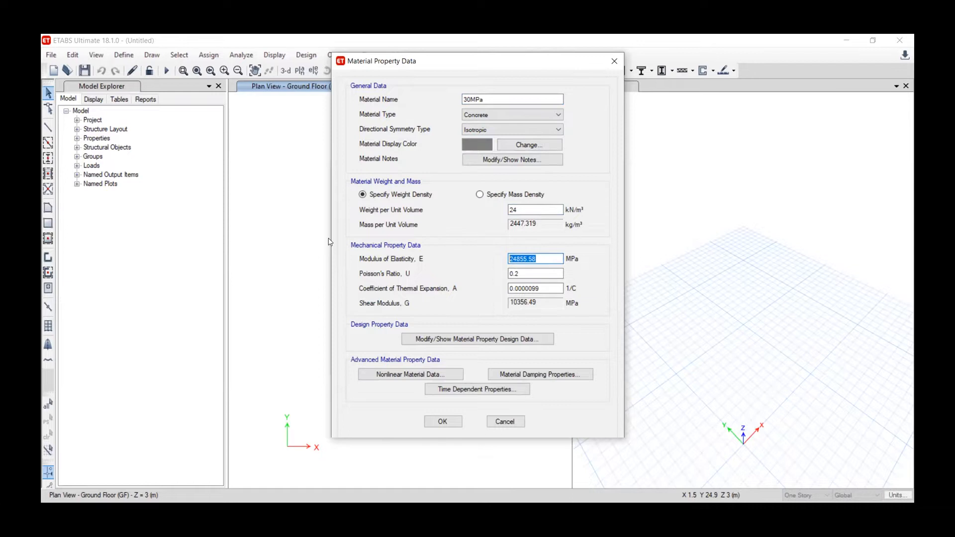
Step: Set the 30MPa concrete's modulus of elasticity using the expression 4700*(30)^0.5 in MPa
type("47000")
key("BackSpace")
type("*")
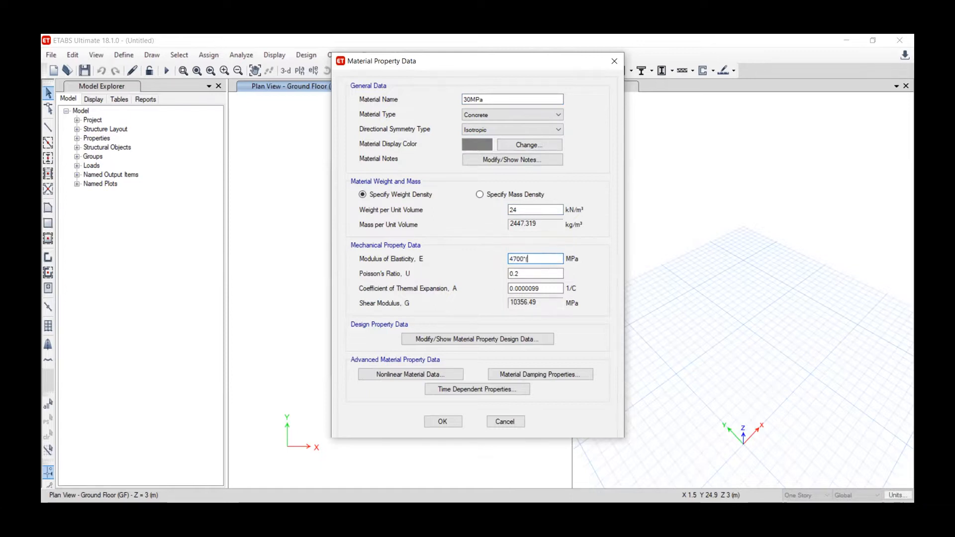
type("(30)^0.5")
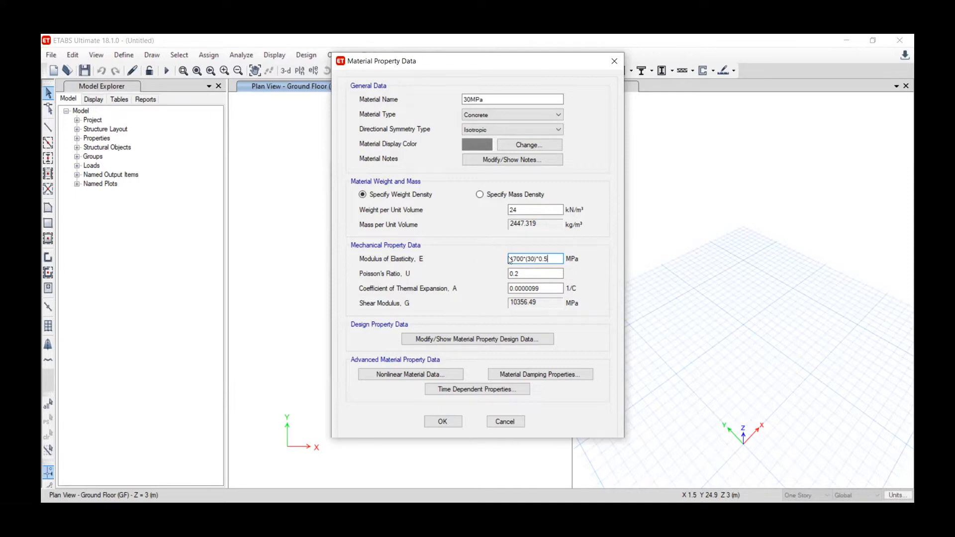
left_click(548, 271)
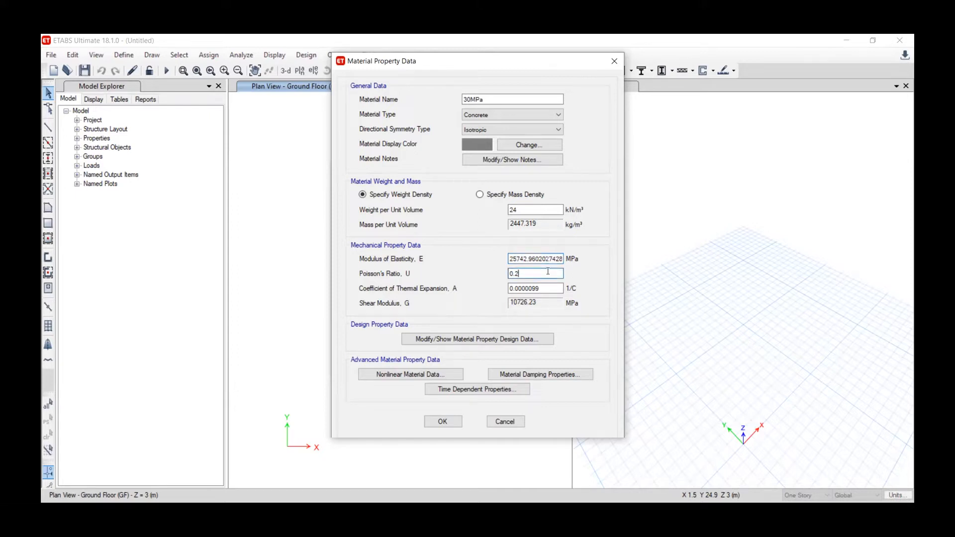
left_click_drag(548, 256, 489, 259)
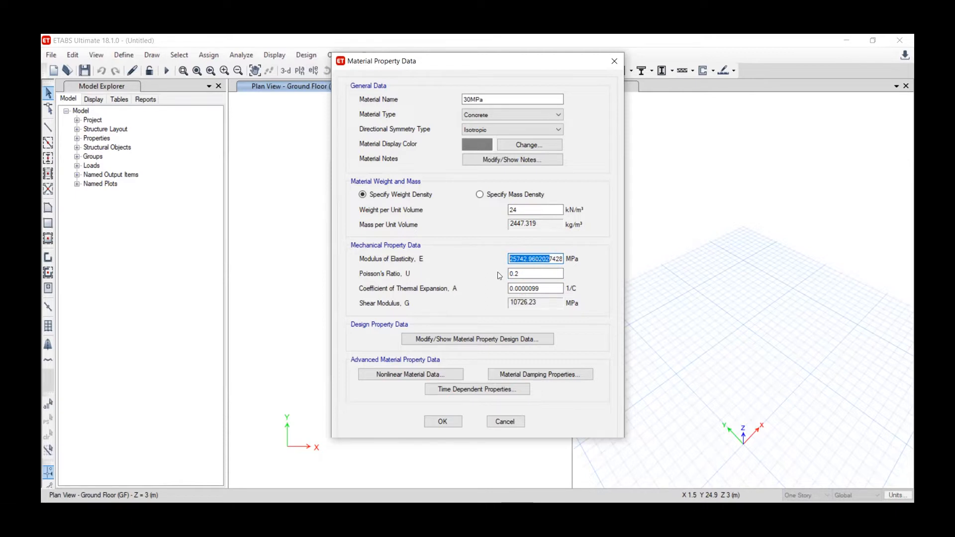
Step: Set the 30MPa concrete's specified compressive strength f'c to 30 MPa in its design data and accept the material definitions
left_click(509, 338)
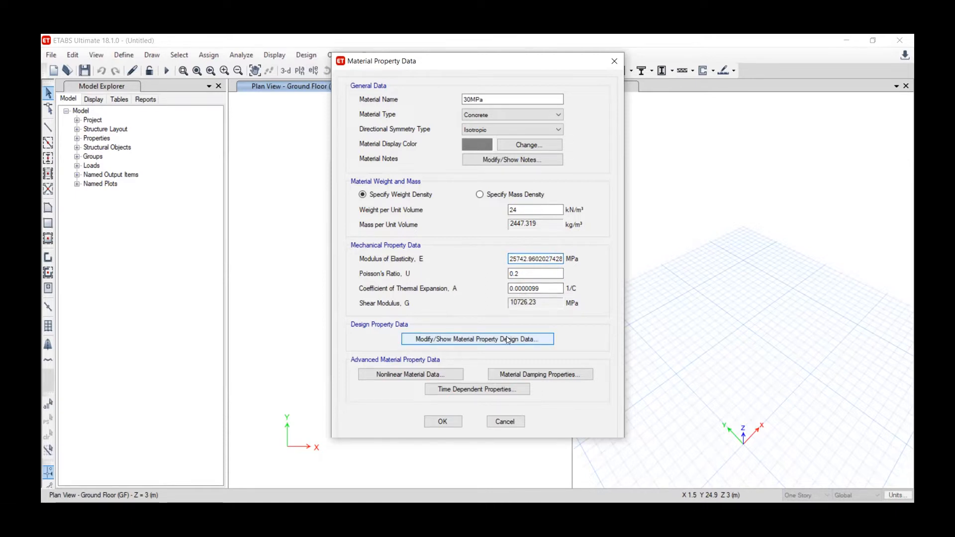
left_click_drag(537, 251, 497, 252)
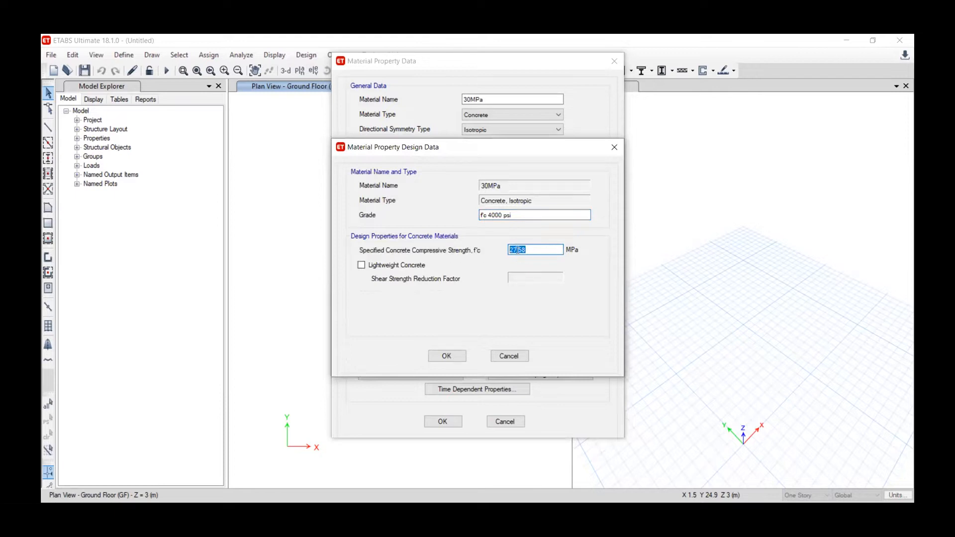
type("30")
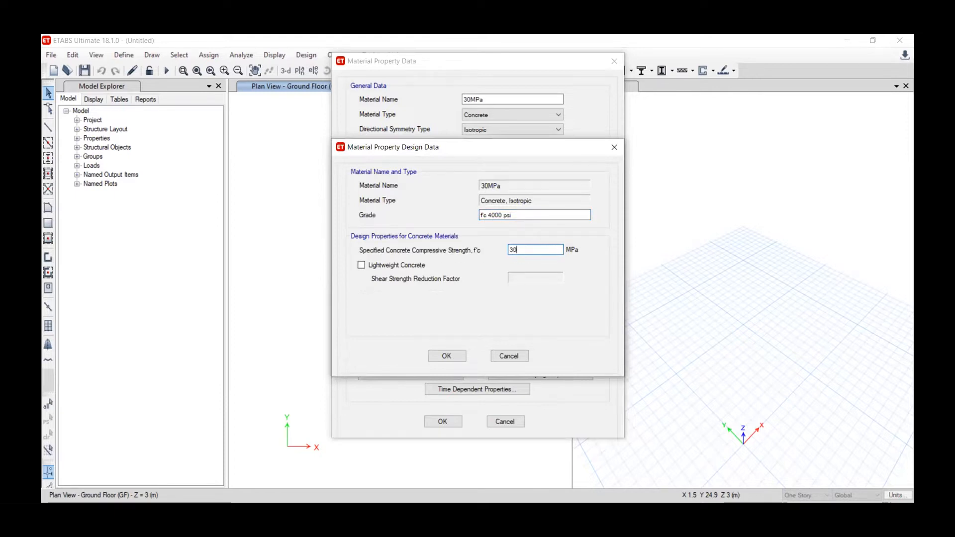
left_click(446, 356)
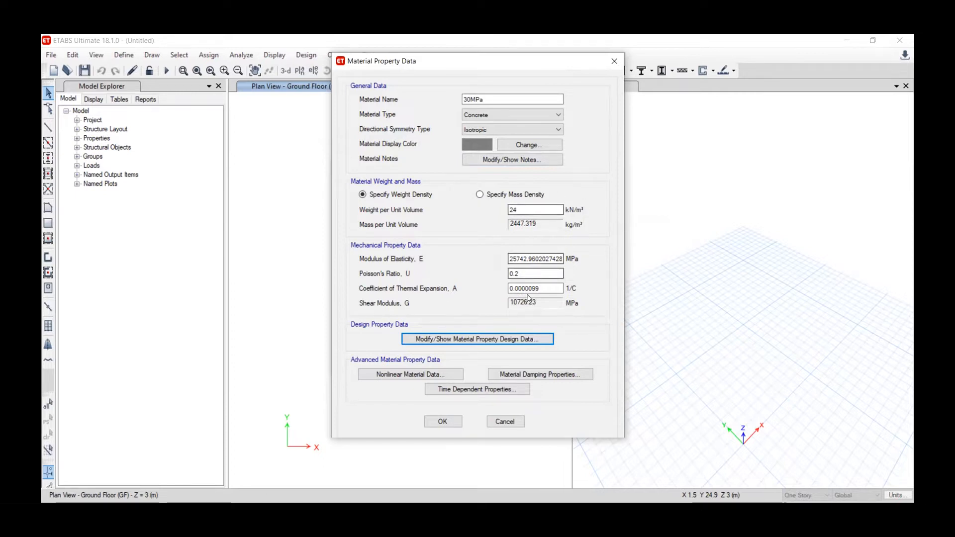
left_click(506, 337)
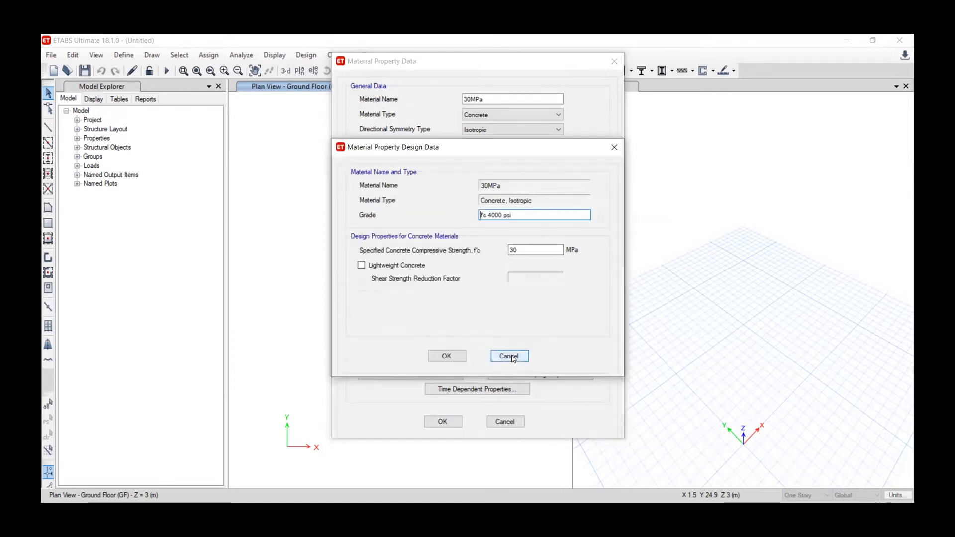
left_click(510, 354)
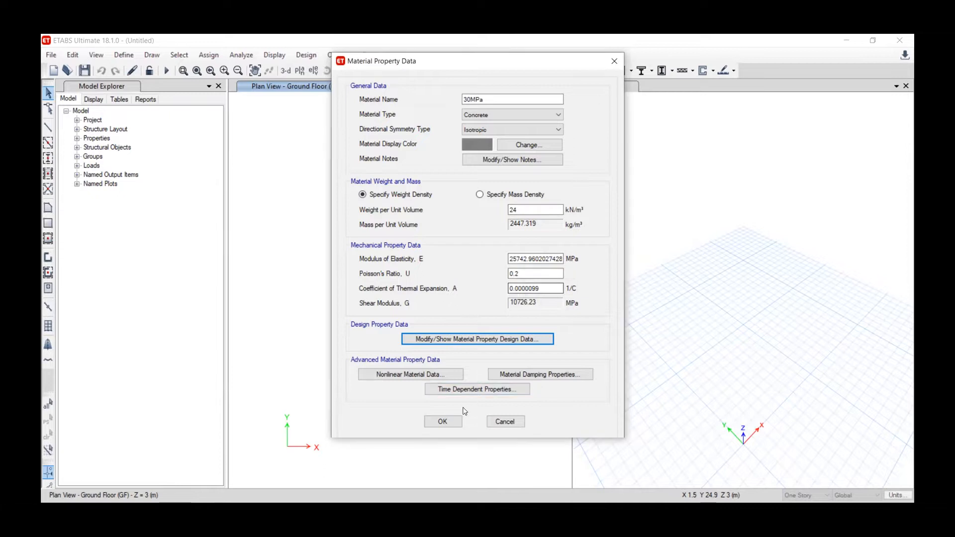
left_click(448, 424)
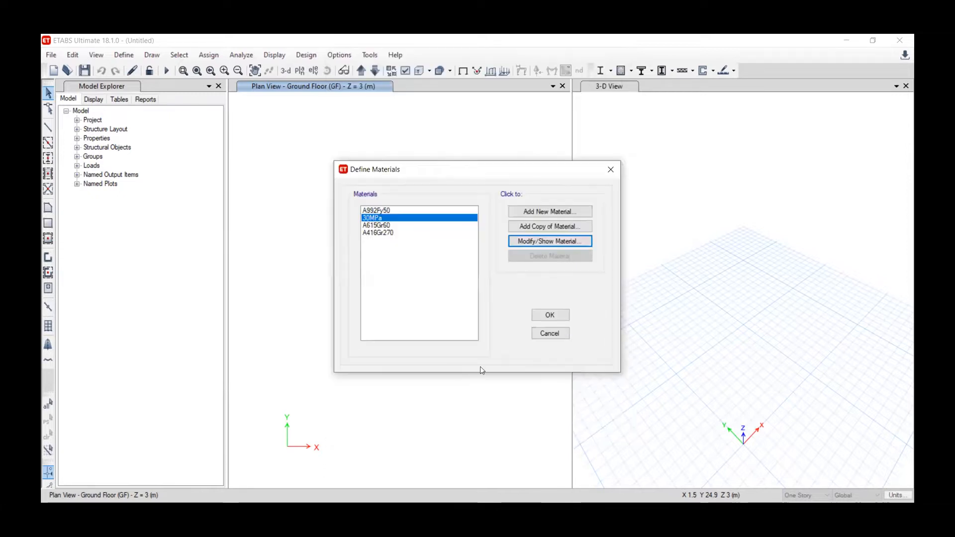
left_click(558, 315)
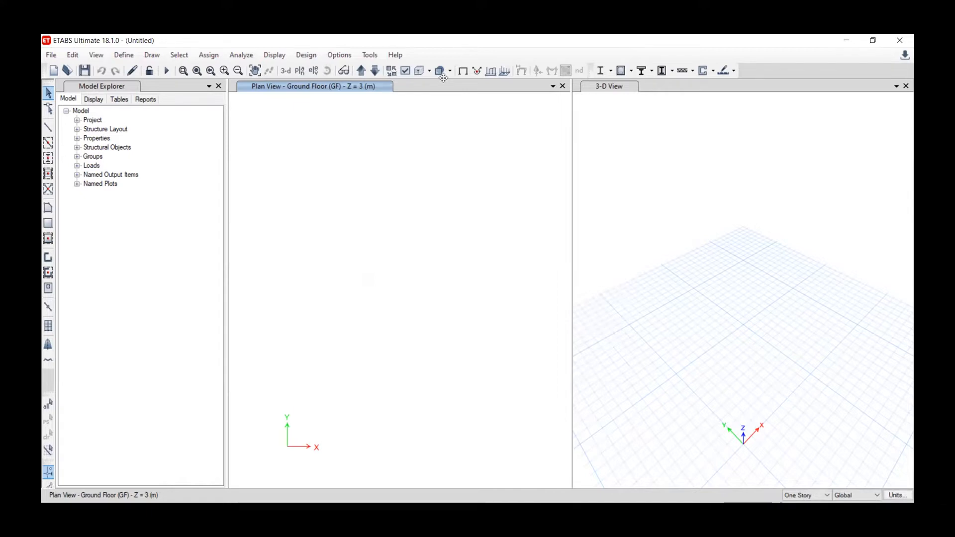
left_click(373, 164)
type("E=4700")
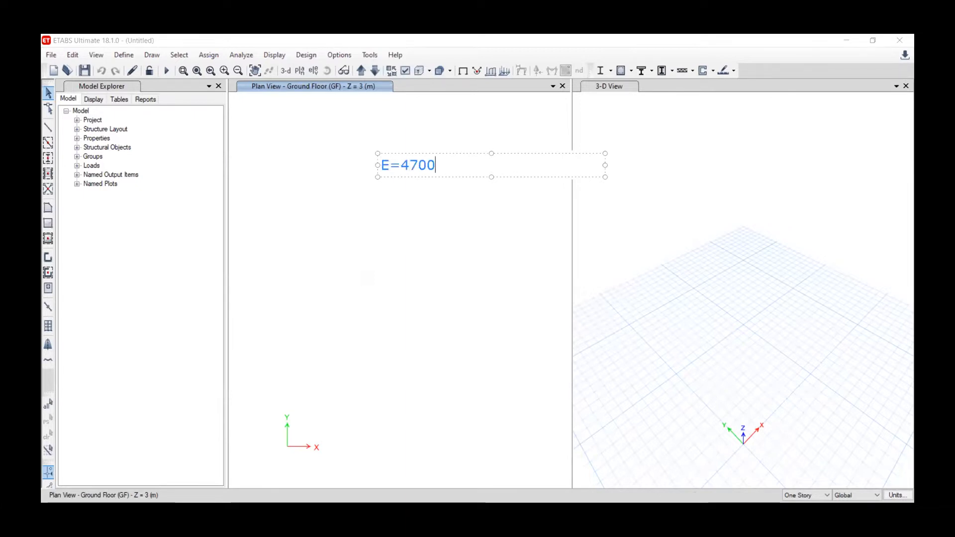
type("(")
key("BackSpace")
type("Sq")
key("BackSpace")
type("Q")
key("BackSpace")
type("qrt(f'c)")
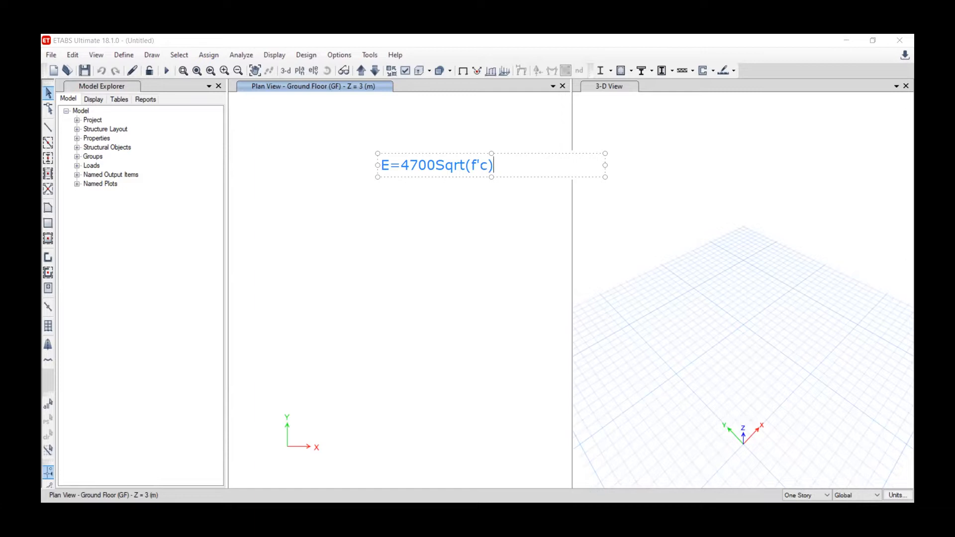
type(" = MPA")
key("BackSpace")
key("BackSpace")
key("BackSpace")
type("Pa or N/mm2")
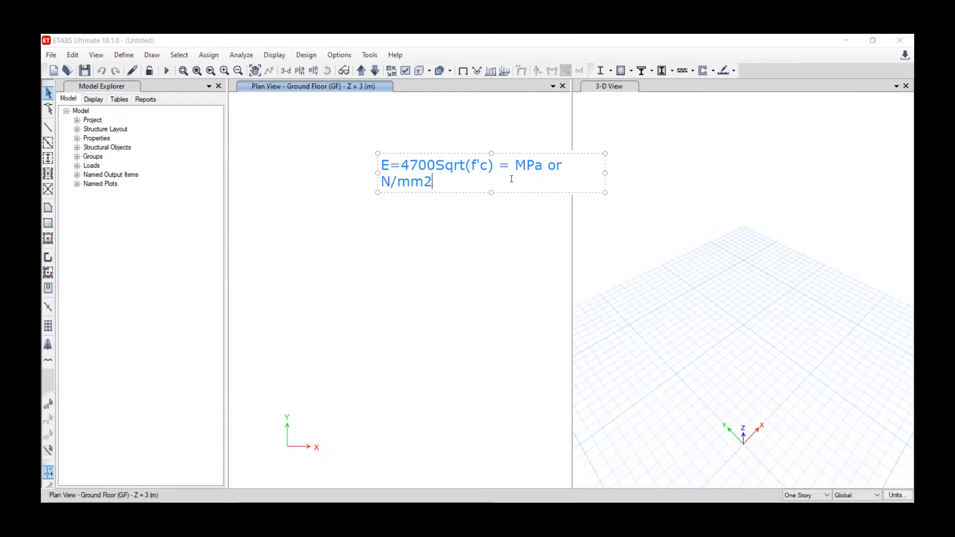
type("  (Modulus of Elasticity)")
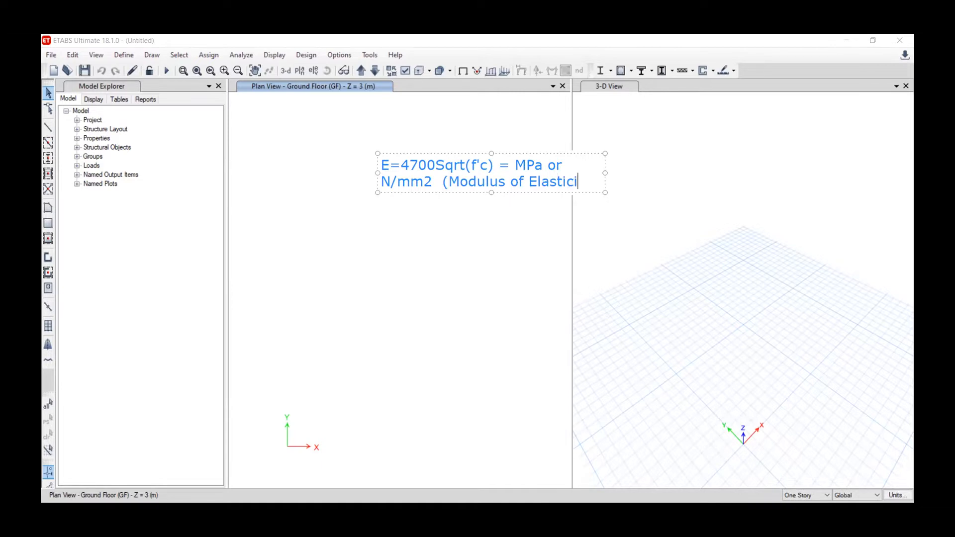
left_click(467, 238)
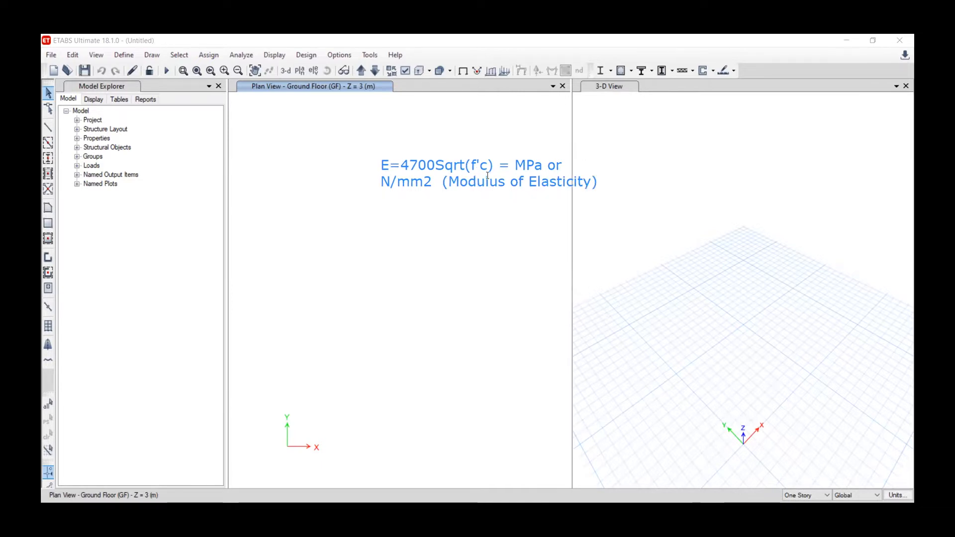
left_click(599, 183)
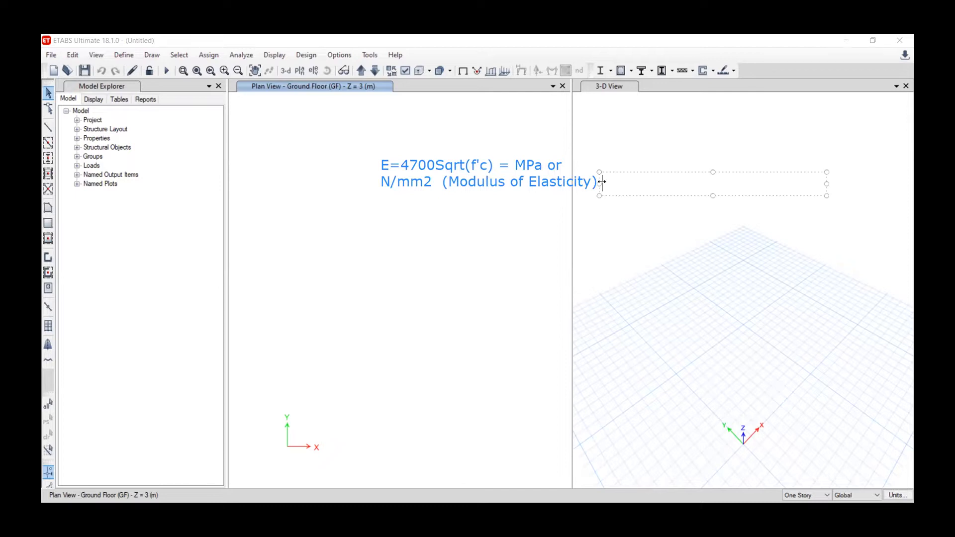
type("ACI CODE")
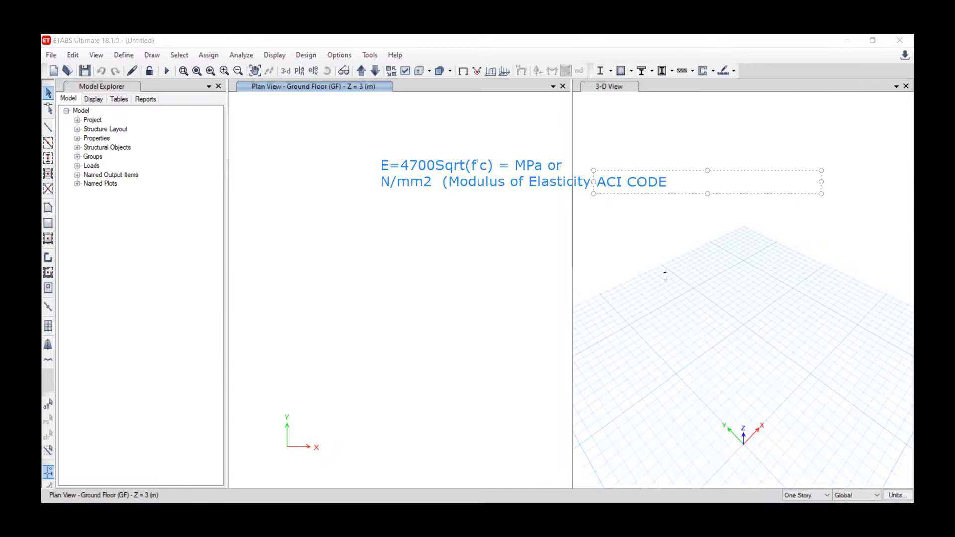
key("Escape")
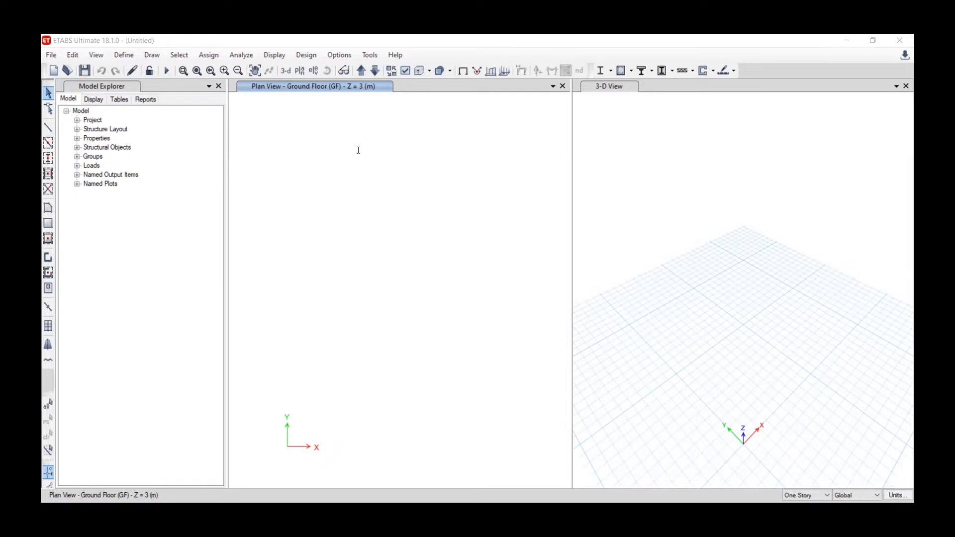
left_click(129, 52)
key("Escape")
Step: Set the A615Gr60 rebar material's minimum yield strength Fy to 420 MPa in its design data
left_click(124, 54)
left_click(135, 75)
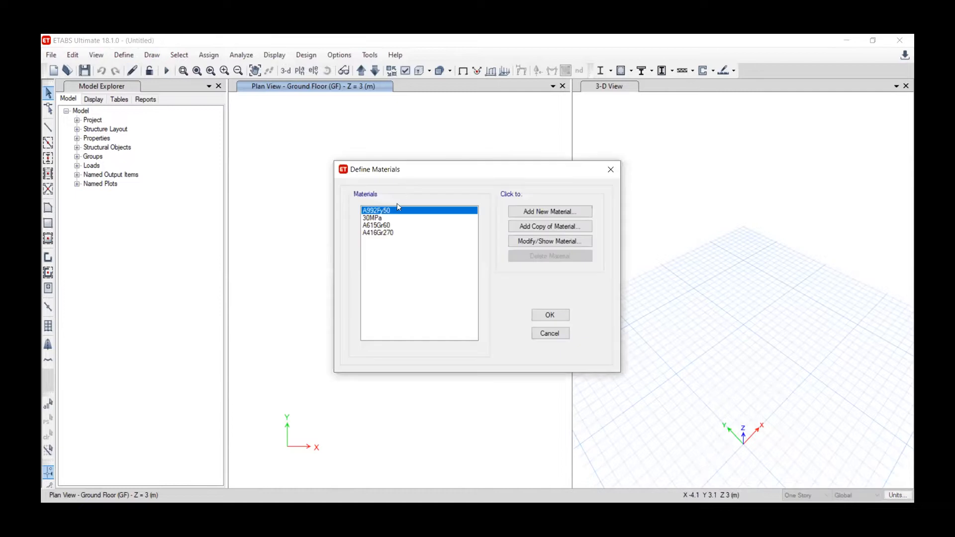
left_click(391, 219)
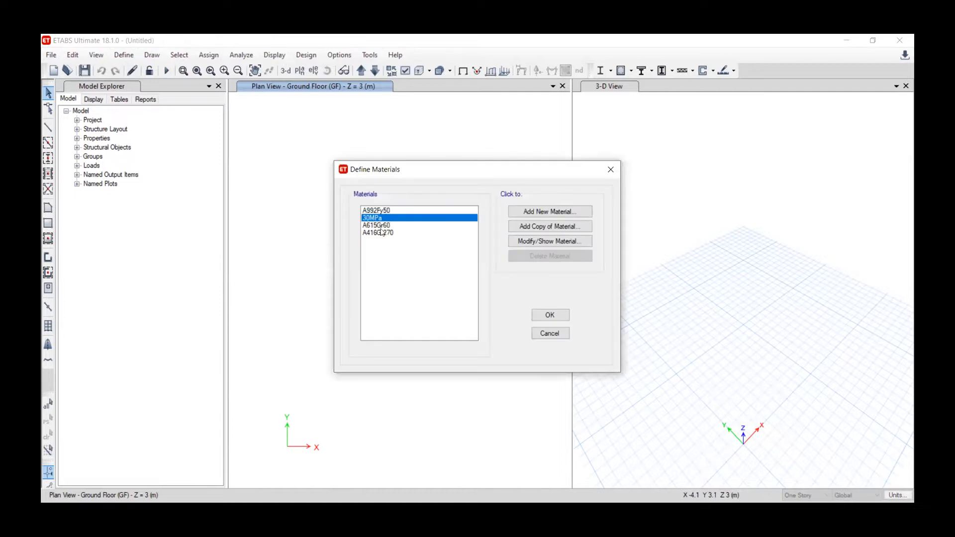
left_click(394, 225)
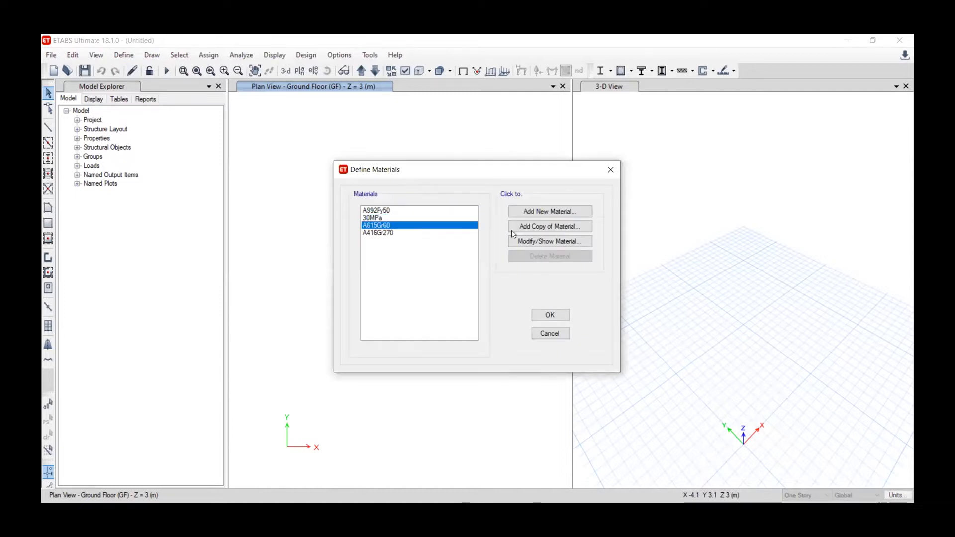
left_click(528, 242)
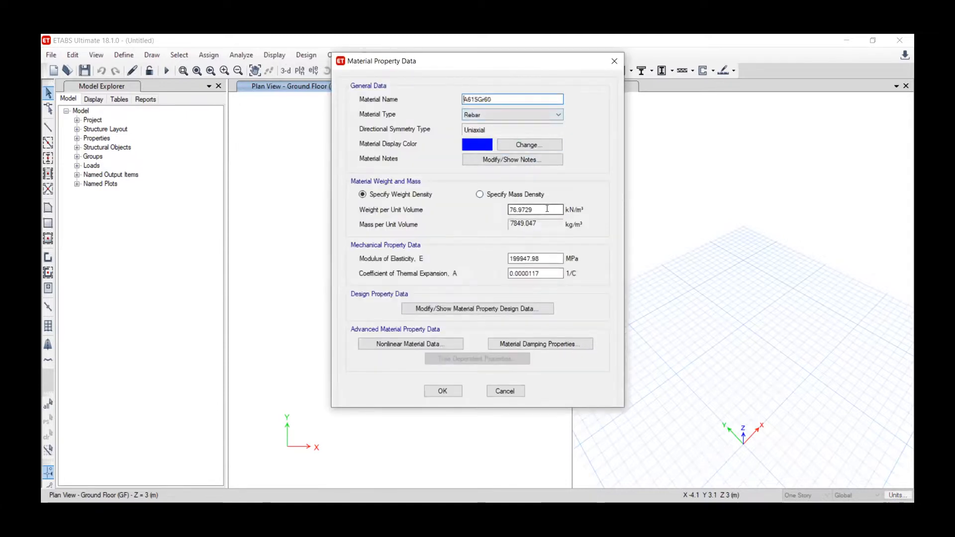
left_click_drag(540, 258, 453, 260)
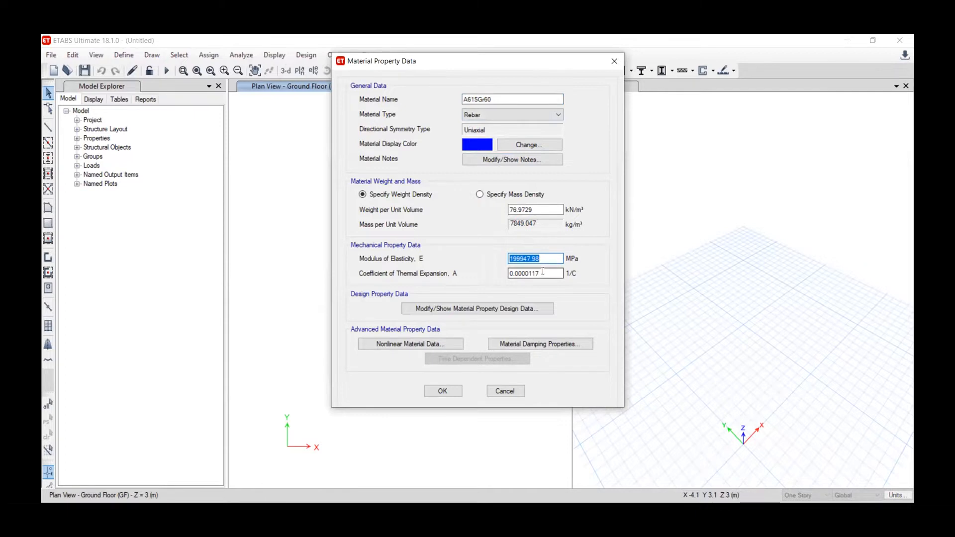
left_click(515, 309)
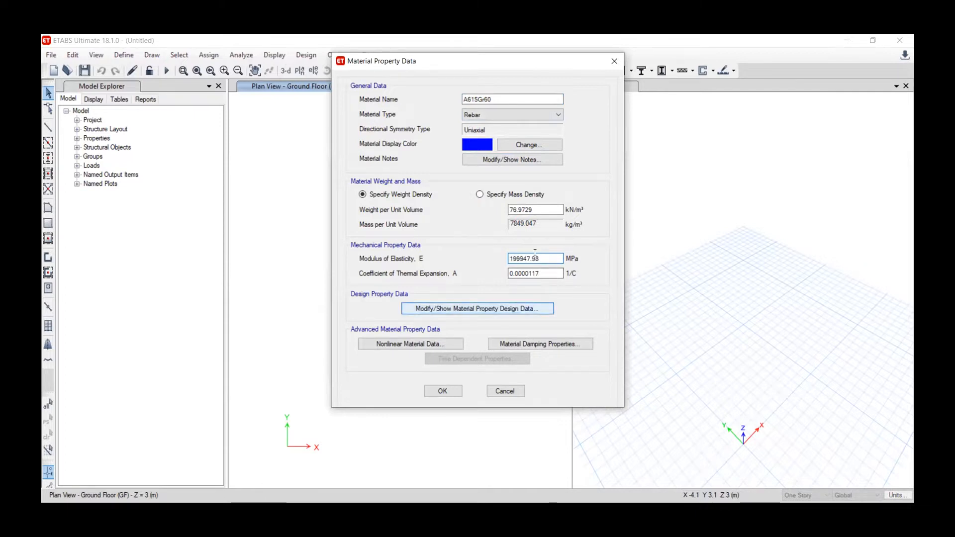
left_click(515, 310)
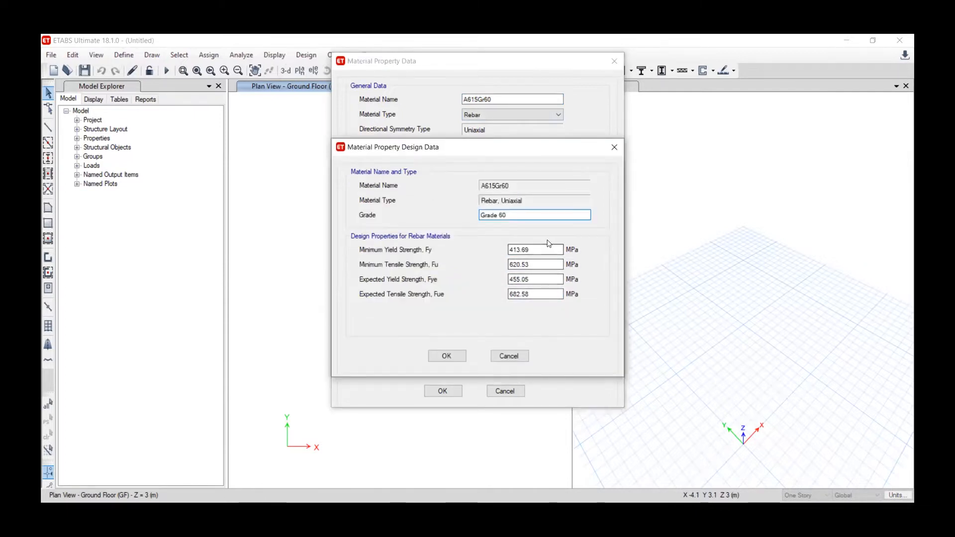
left_click(533, 248)
double_click(533, 247)
type("420")
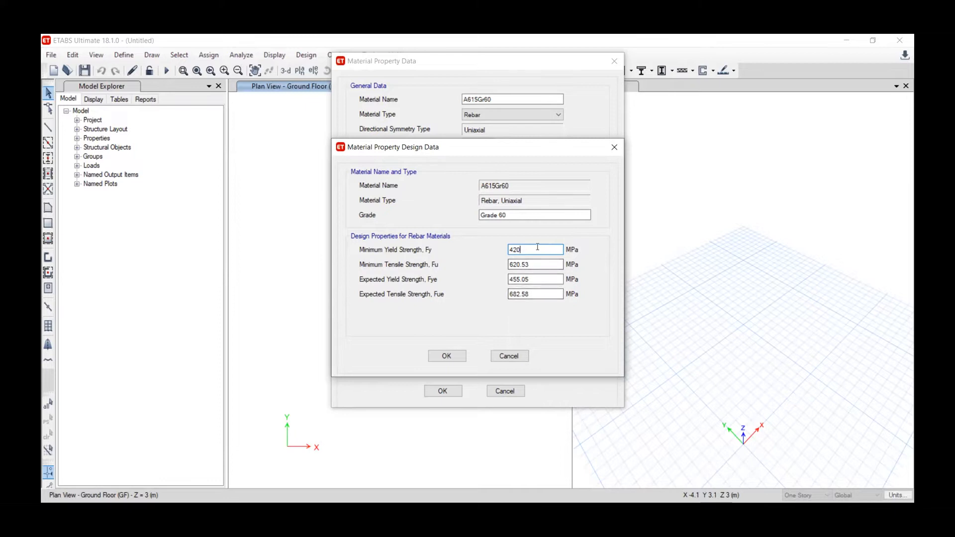
left_click(447, 356)
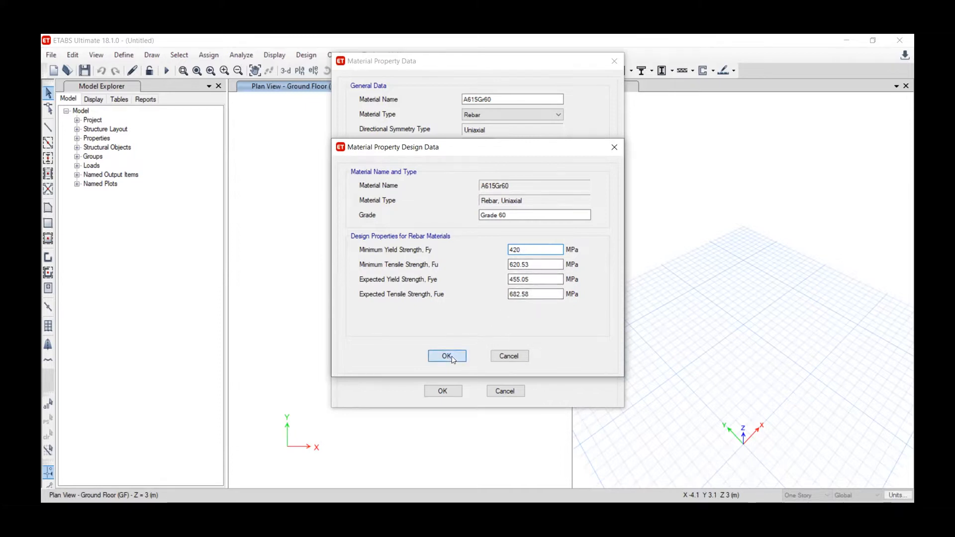
Step: Rename the A615Gr60 rebar material as Rebar 420 MPa and accept the material definitions
double_click(500, 97)
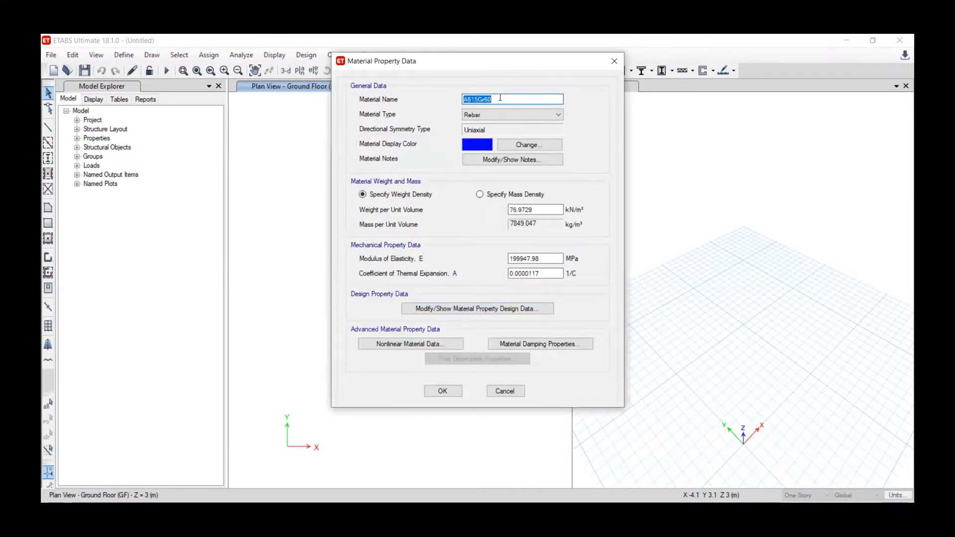
type("Reg")
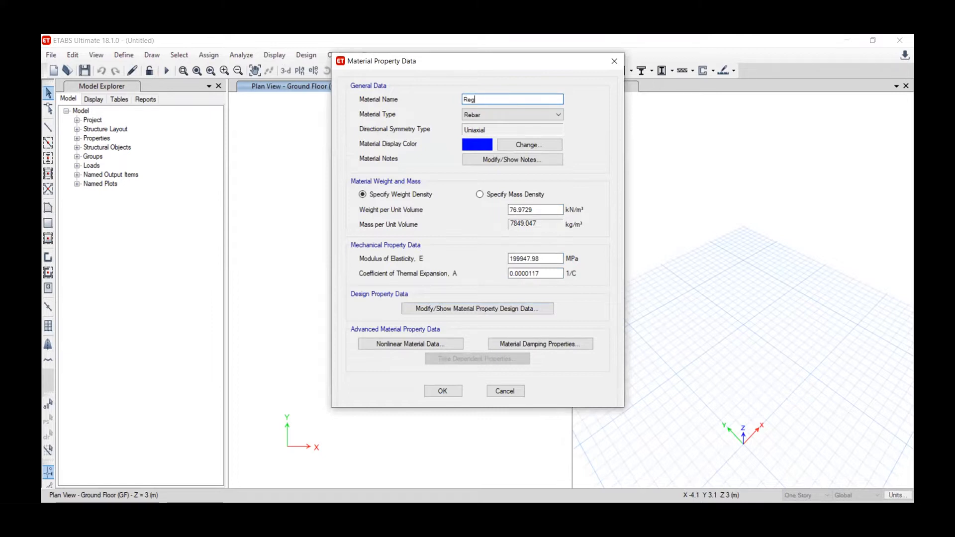
type("ard 420 MPa")
left_click(485, 100)
key("BackSpace")
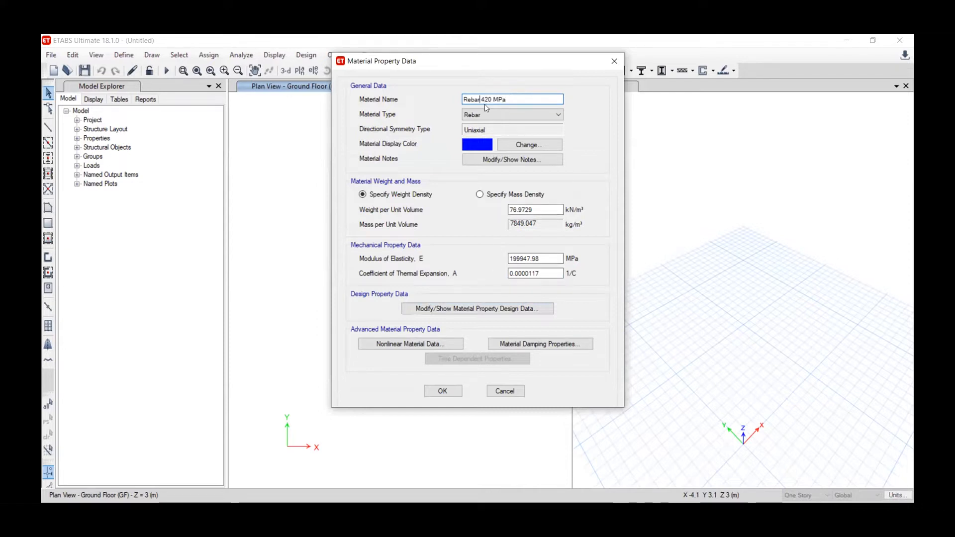
left_click(442, 391)
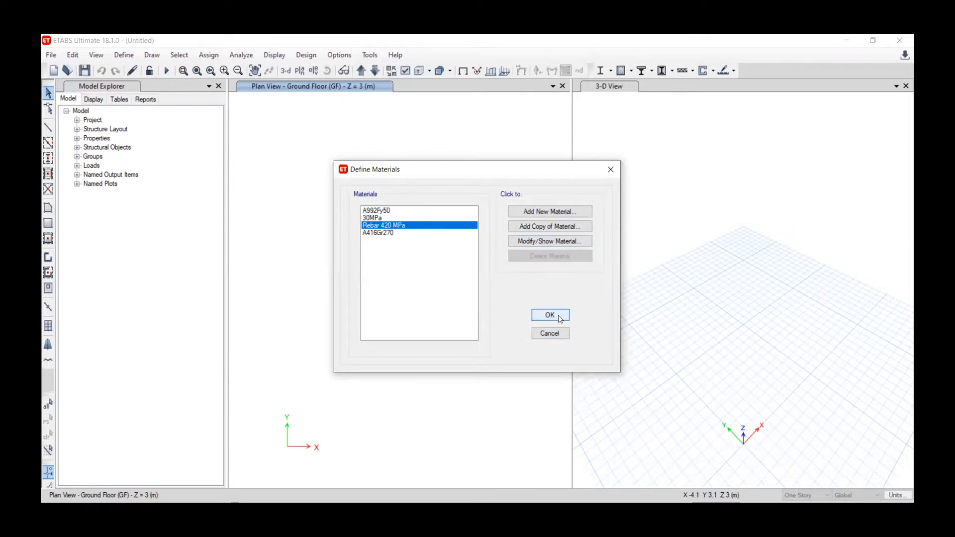
left_click(550, 316)
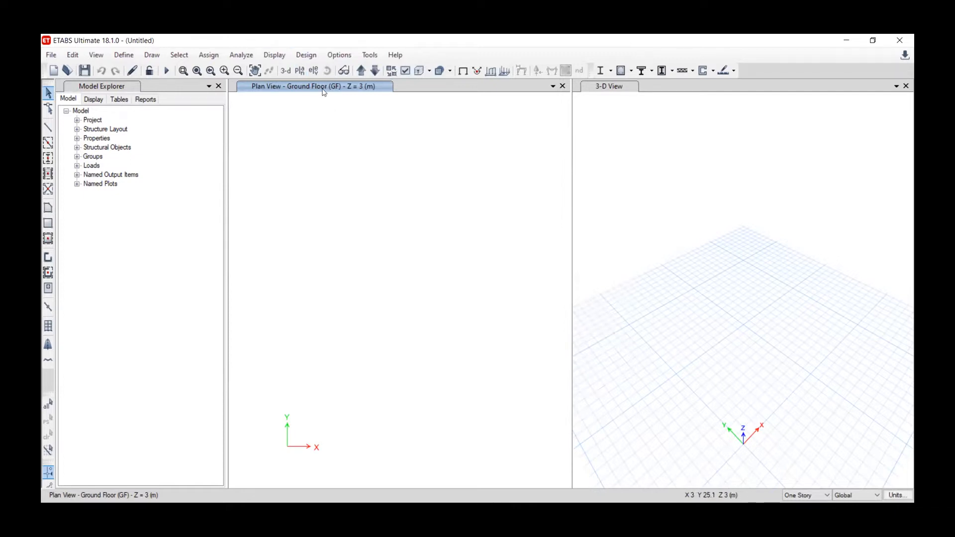
Step: Choose the Typical Stories DXF drawing in the ACAD Files folder for import as an architectural plan
left_click(52, 55)
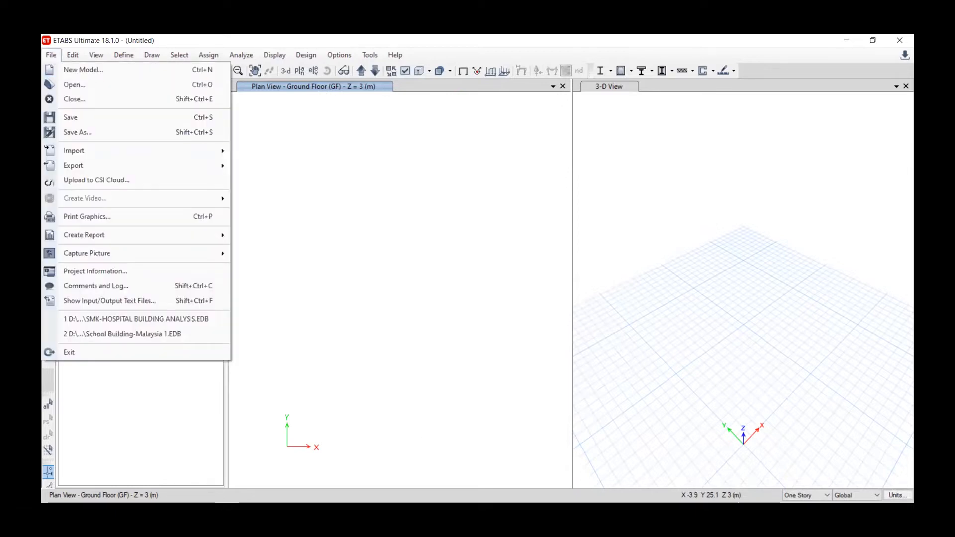
left_click(83, 69)
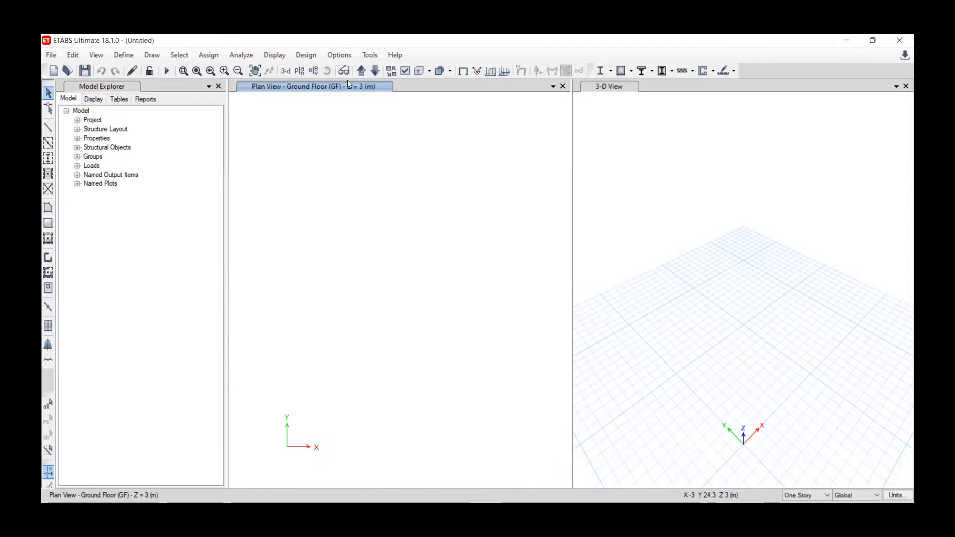
left_click(51, 55)
mouse_move(98, 149)
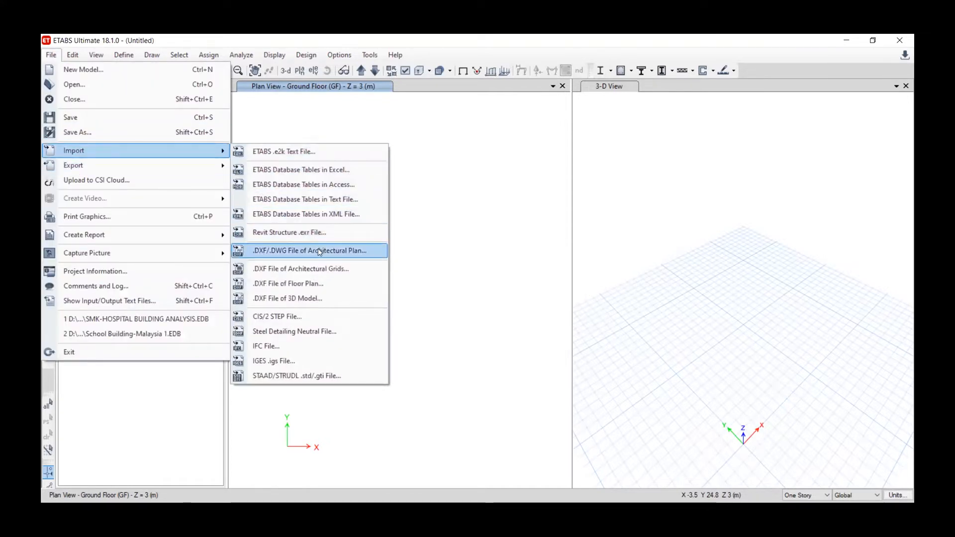
left_click(319, 252)
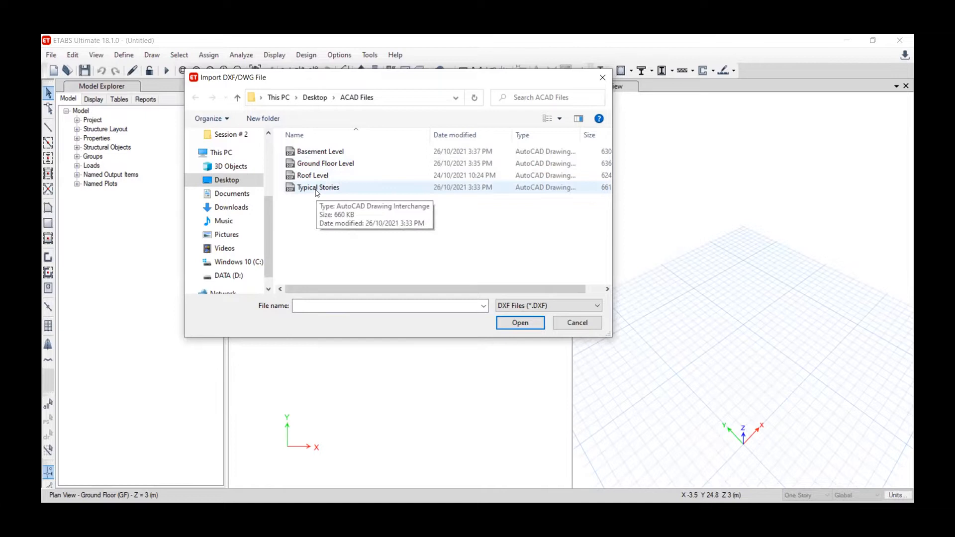
left_click(316, 188)
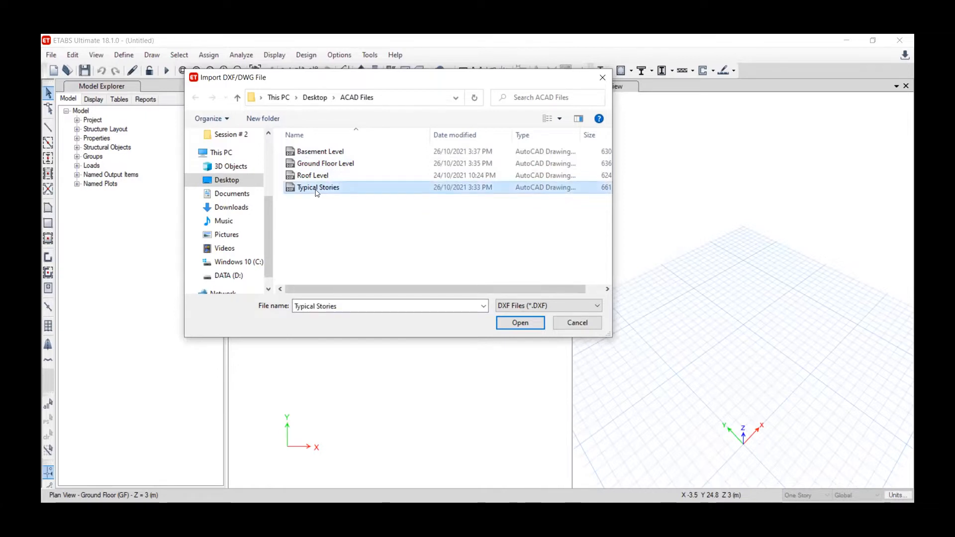
Step: Import the architectural plan onto the 8th Floor with its CAD drawing units set to m
double_click(557, 194)
left_click(555, 196)
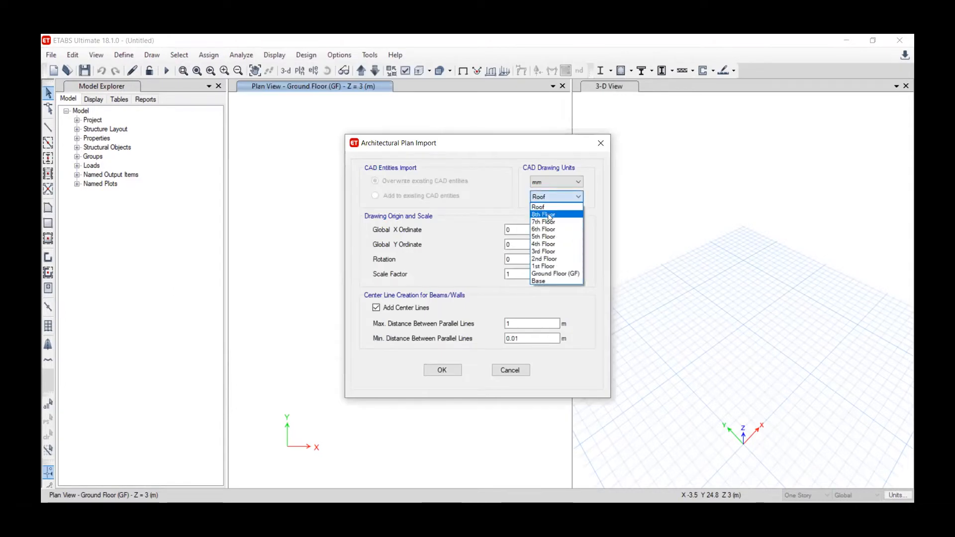
left_click(549, 216)
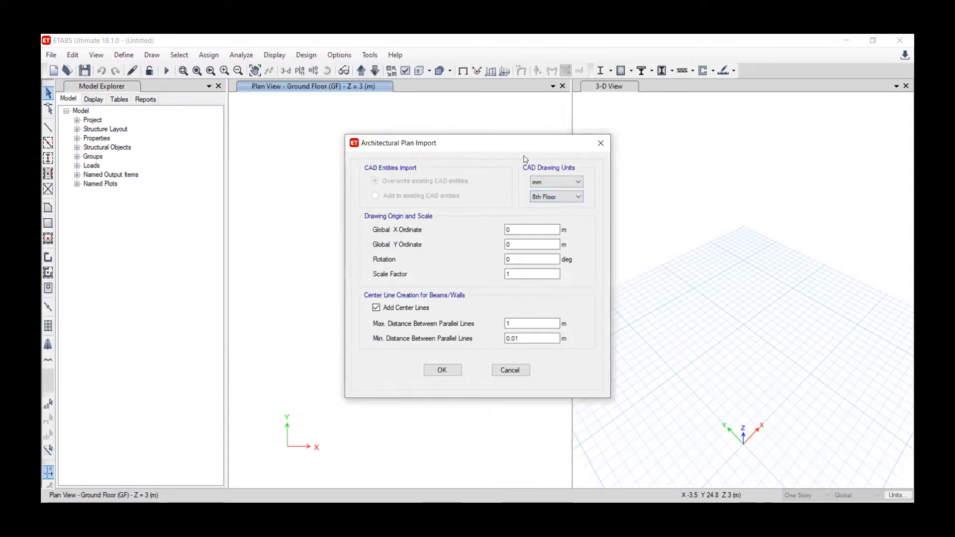
left_click_drag(414, 150, 312, 123)
left_click(434, 155)
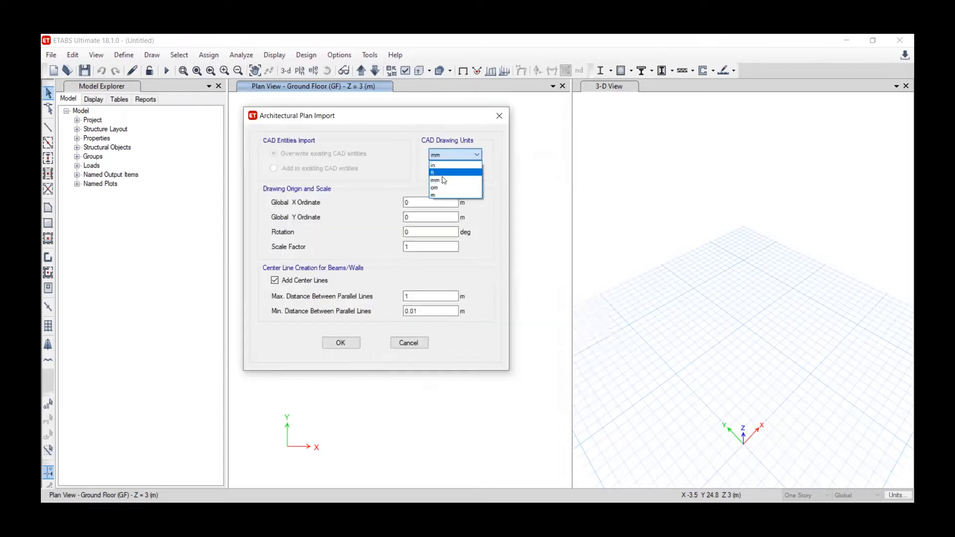
left_click(439, 194)
left_click(354, 342)
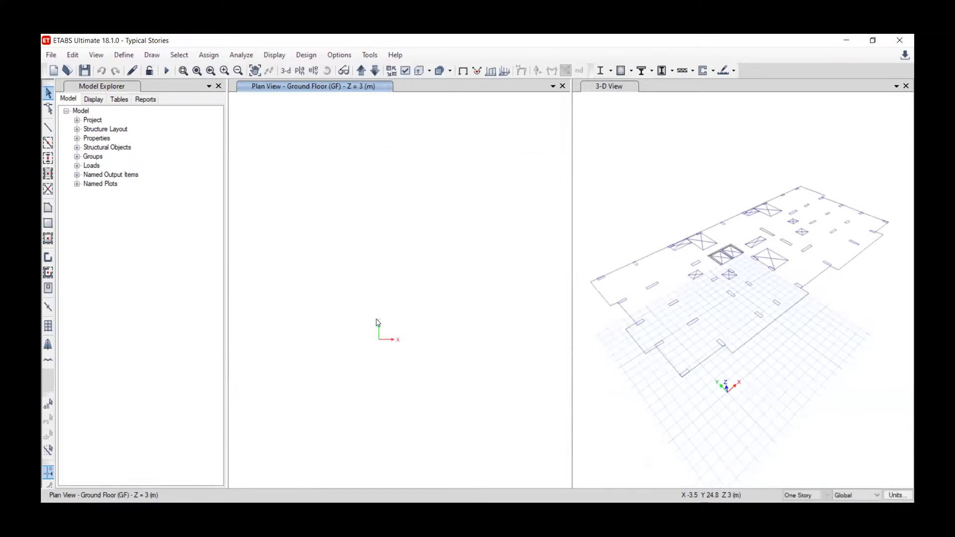
Step: Display the 8th Floor in the plan view and set the story drawing scope to All Stories
left_click(300, 70)
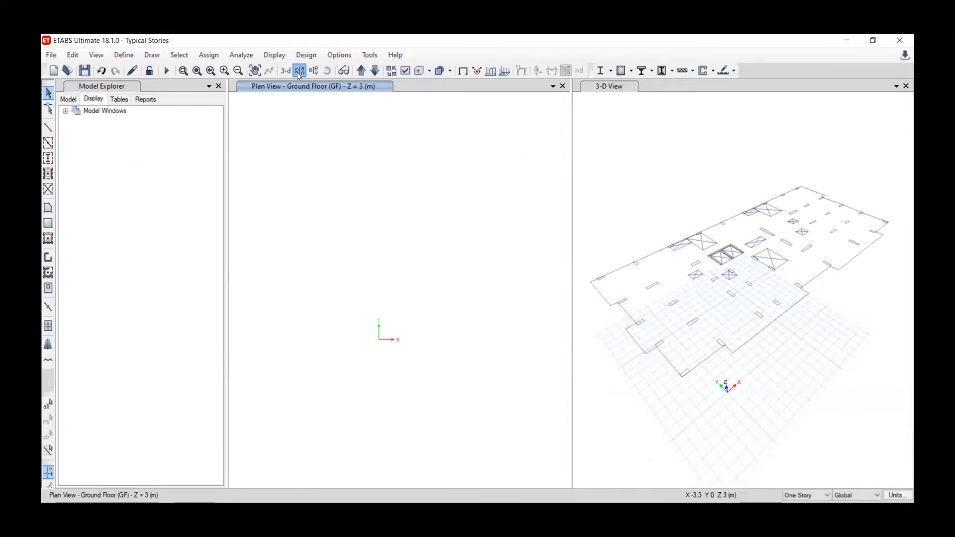
left_click(418, 243)
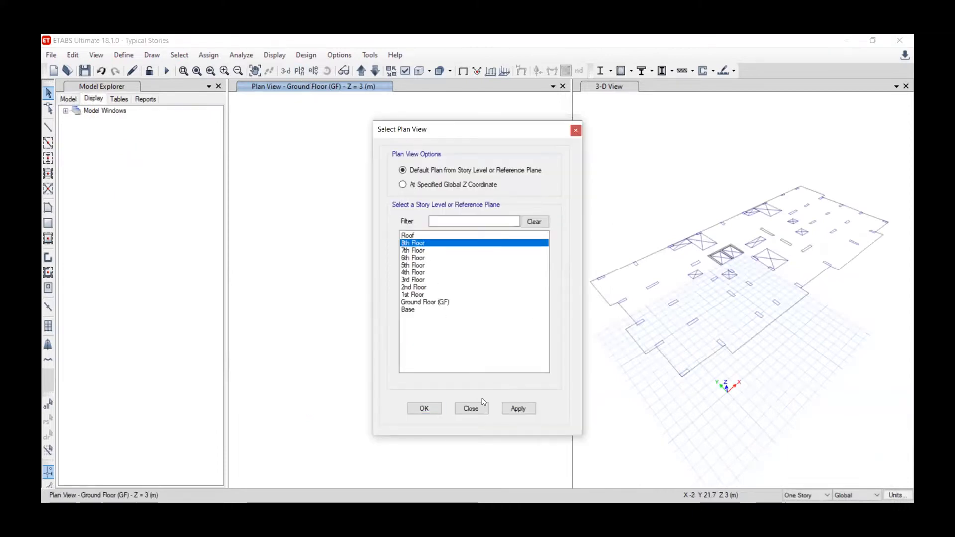
left_click(519, 407)
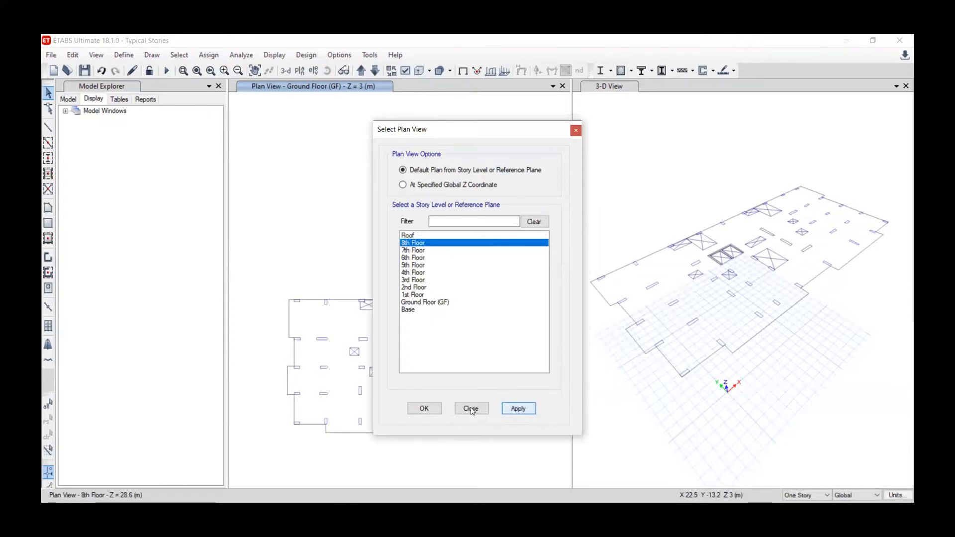
left_click(424, 408)
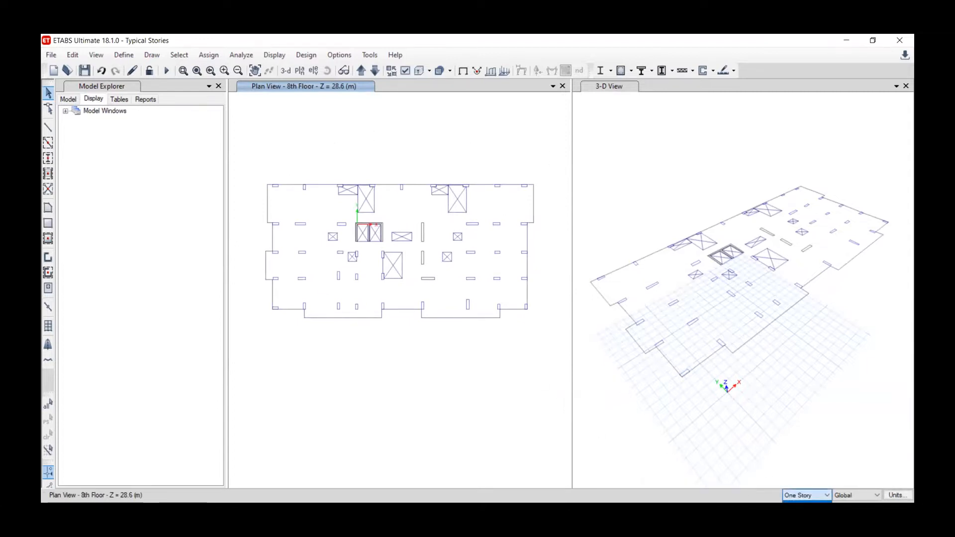
left_click(799, 515)
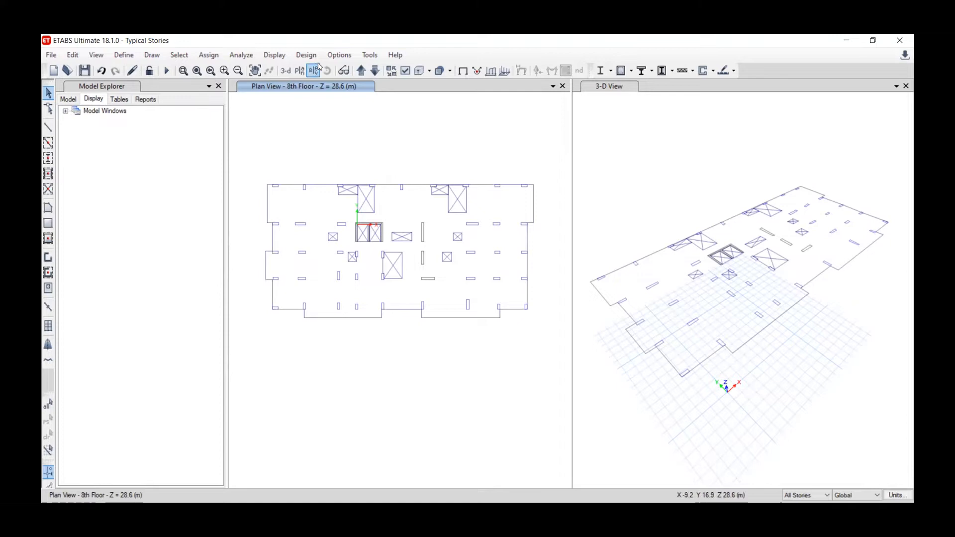
Step: Hide all layers of the imported architectural plan except Etabs-Columns
left_click(335, 56)
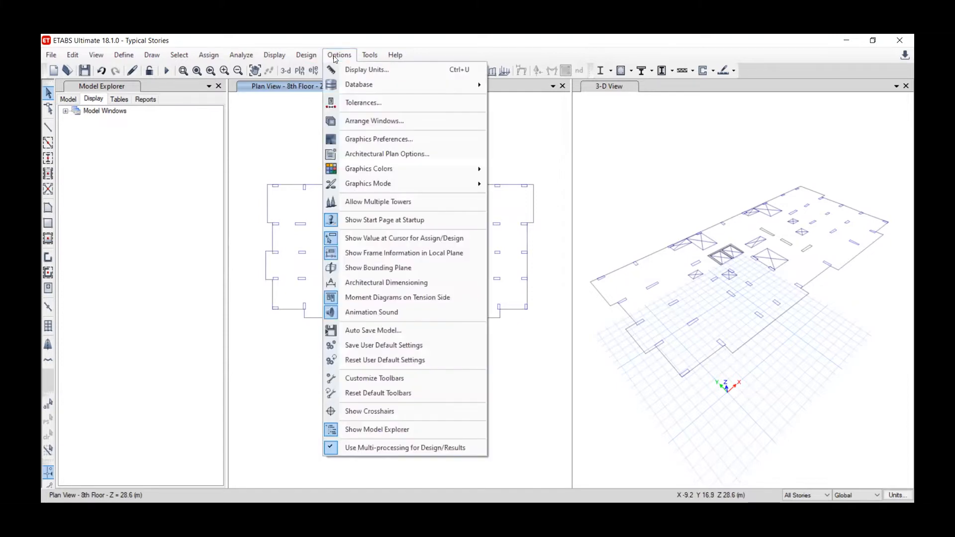
left_click(399, 157)
left_click(600, 224)
left_click_drag(556, 226, 562, 305)
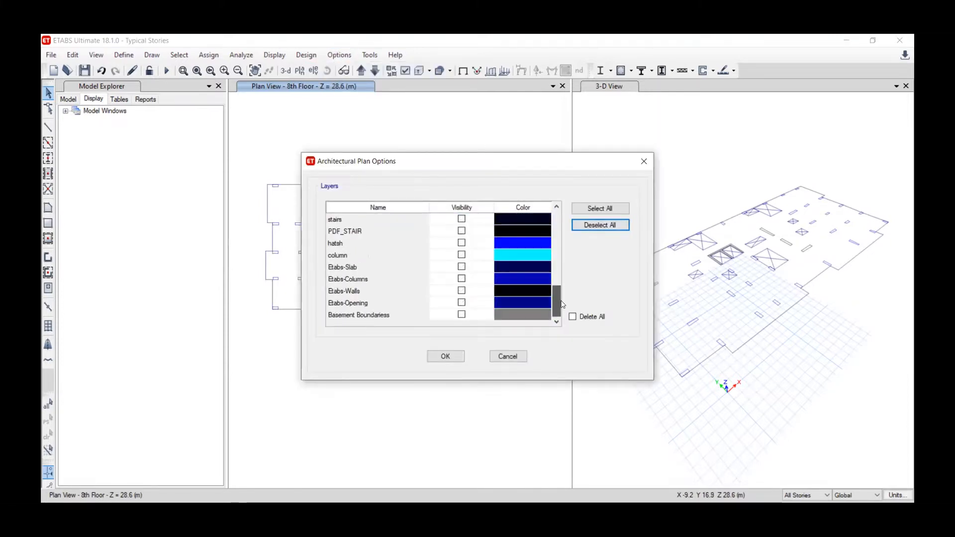
left_click(461, 279)
left_click(455, 359)
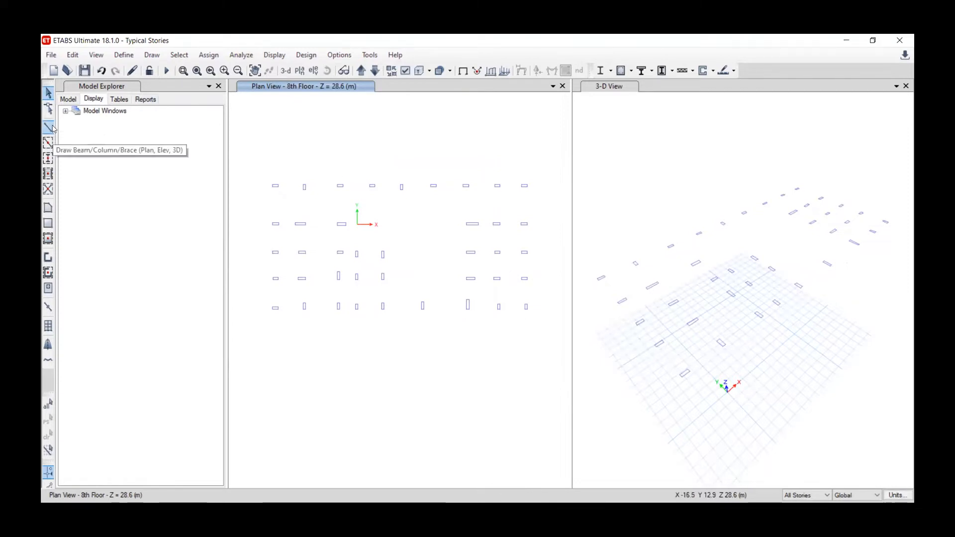
Step: Quick-draw ConcCol columns using Arch. Layer, enclosing all the column outlines on the 8th Floor plan
left_click(48, 158)
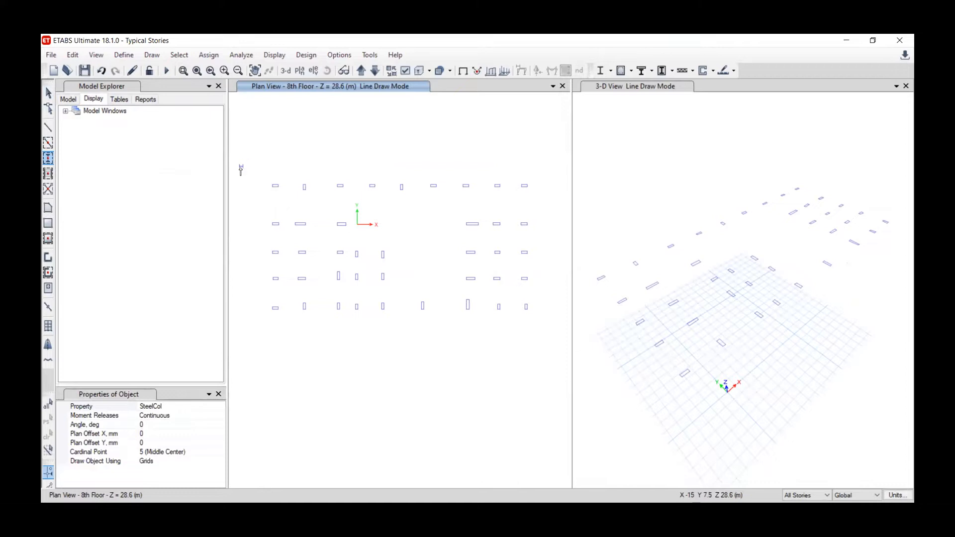
left_click(219, 406)
left_click(220, 406)
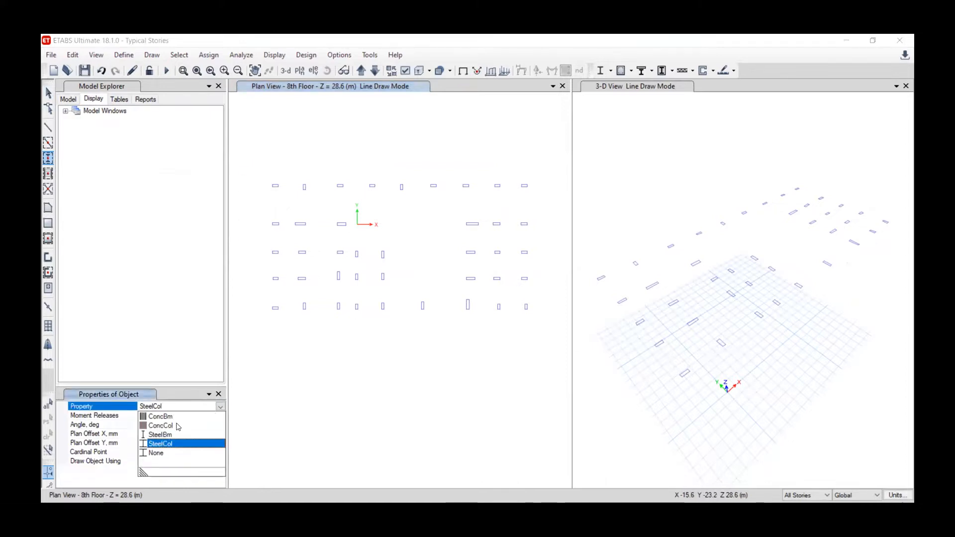
left_click(178, 426)
left_click(207, 462)
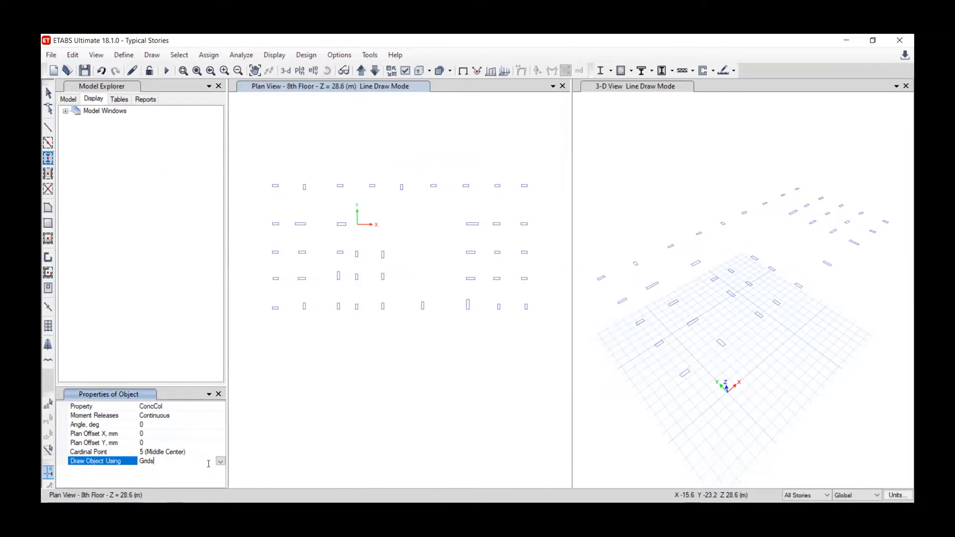
left_click(221, 462)
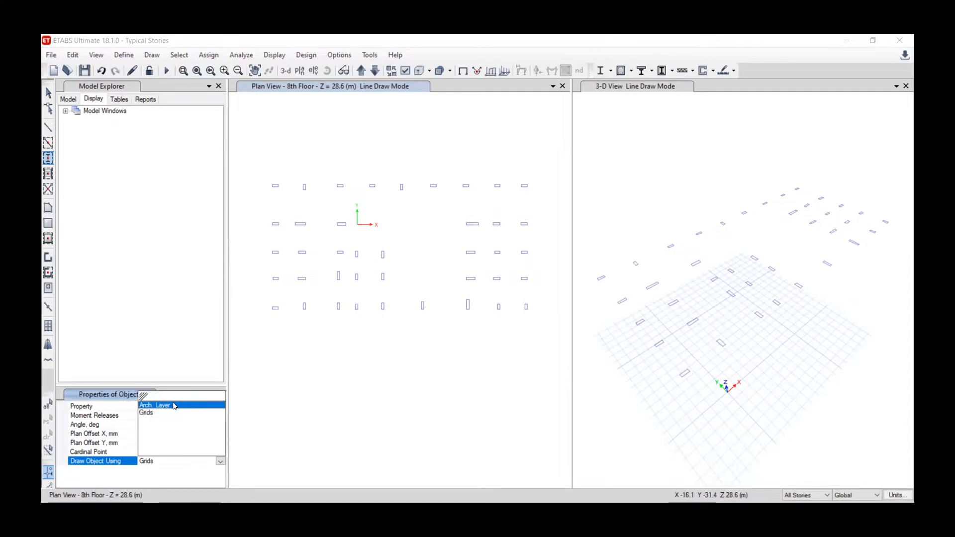
left_click(175, 405)
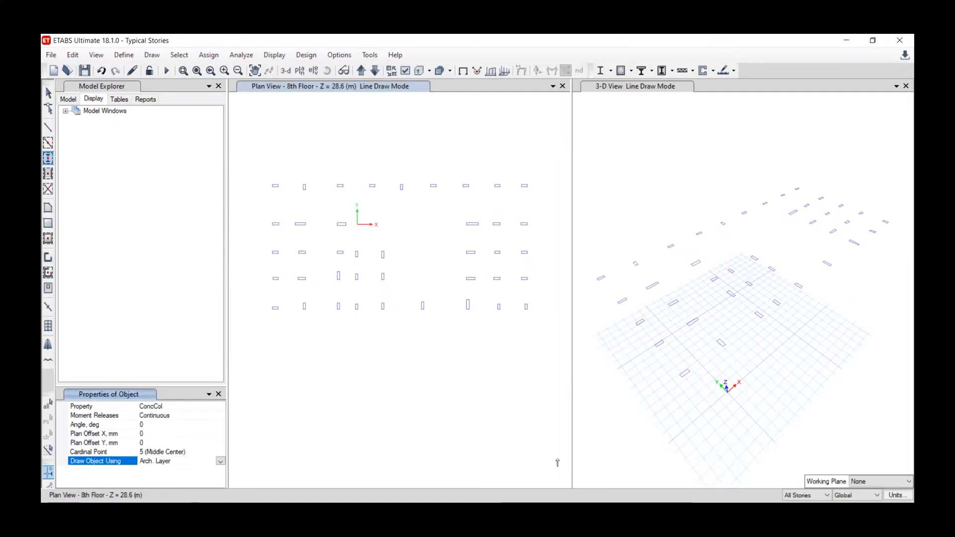
left_click(258, 174)
left_click_drag(257, 167, 538, 322)
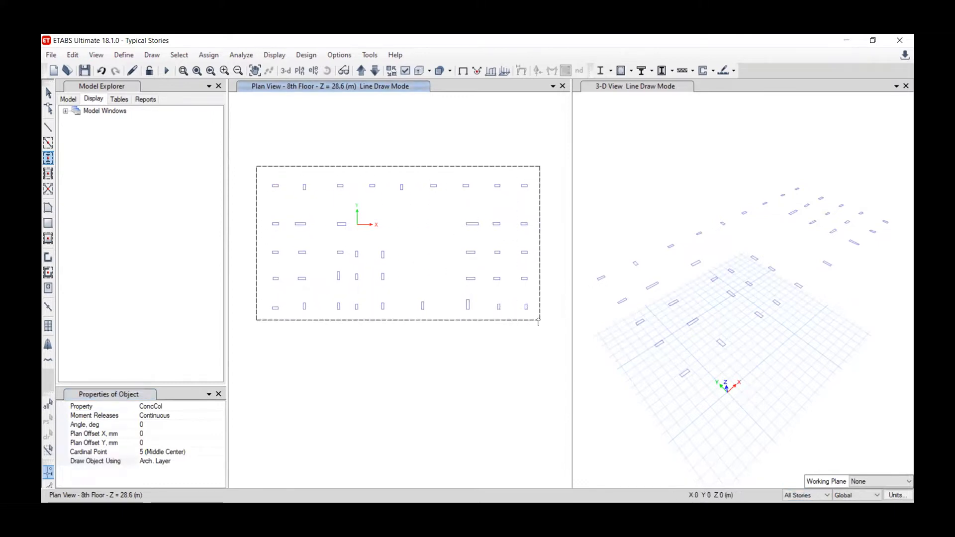
left_click_drag(538, 323, 539, 323)
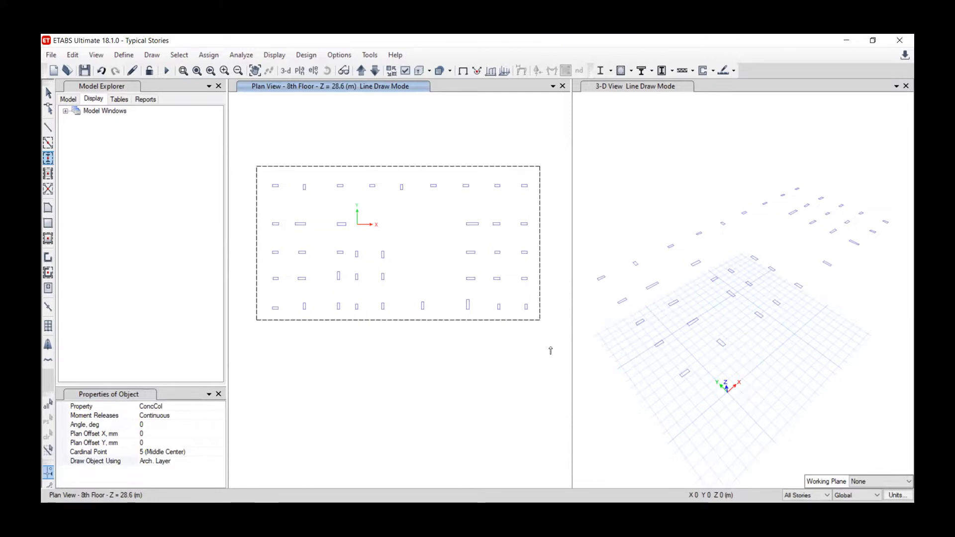
Step: Rotate the 3-D view, leave column drawing mode, and display the columns with their extruded frame shapes
left_click(610, 90)
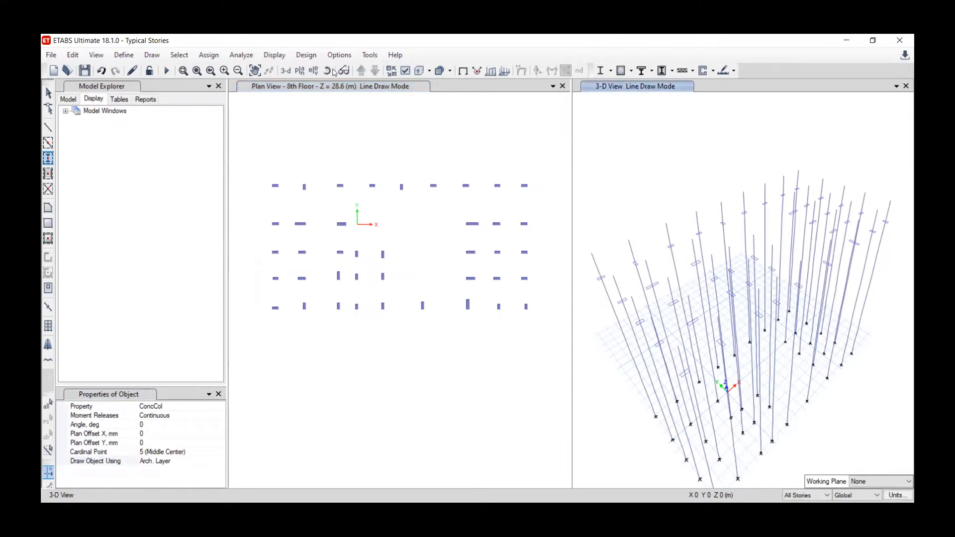
left_click(328, 71)
left_click_drag(641, 238, 644, 199)
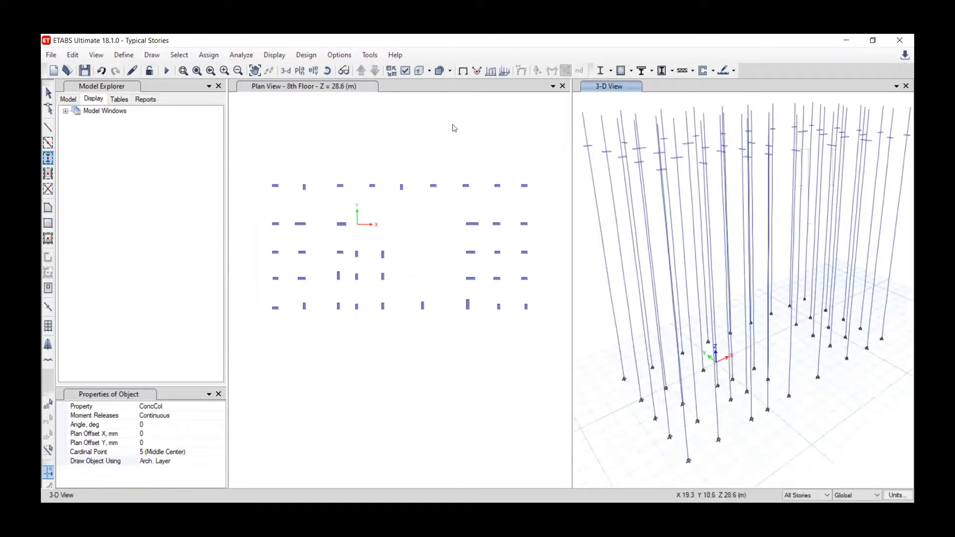
left_click(336, 88)
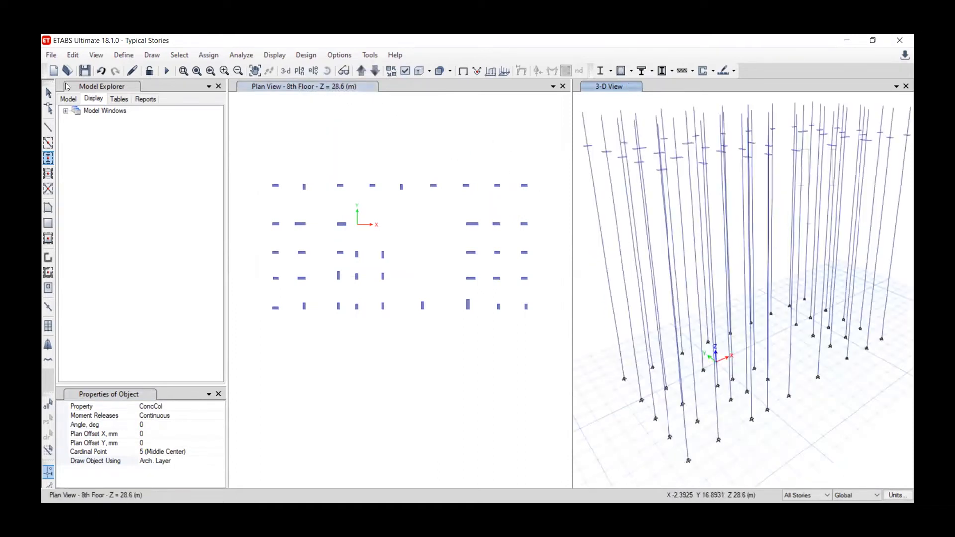
left_click(48, 93)
left_click(586, 89)
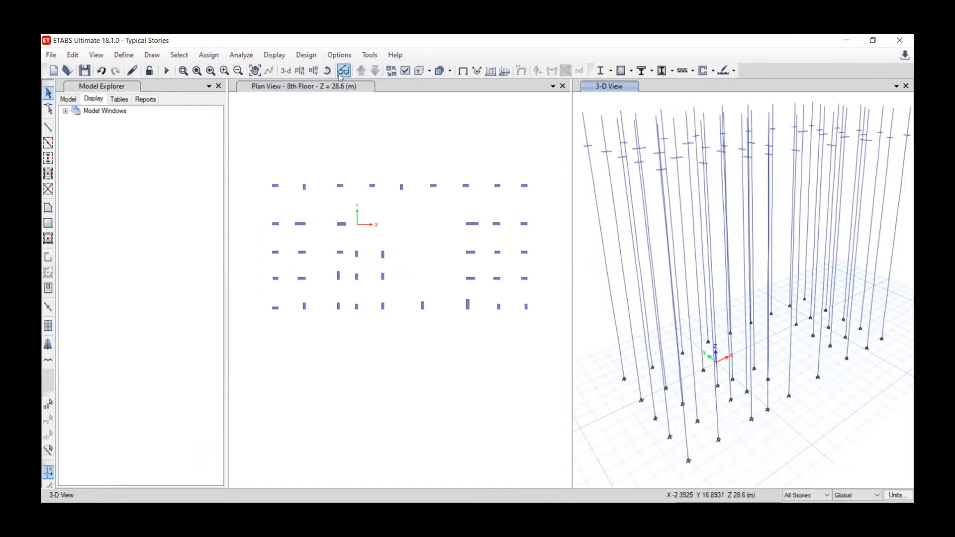
left_click(419, 70)
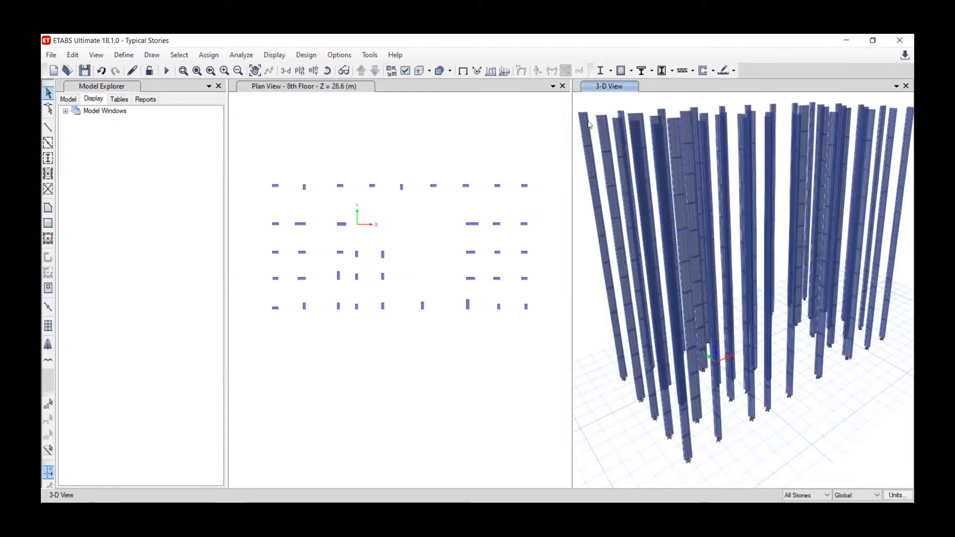
Step: Make only the Etabs-Walls layer of the architectural plan visible on the 8th Floor plan
left_click(336, 84)
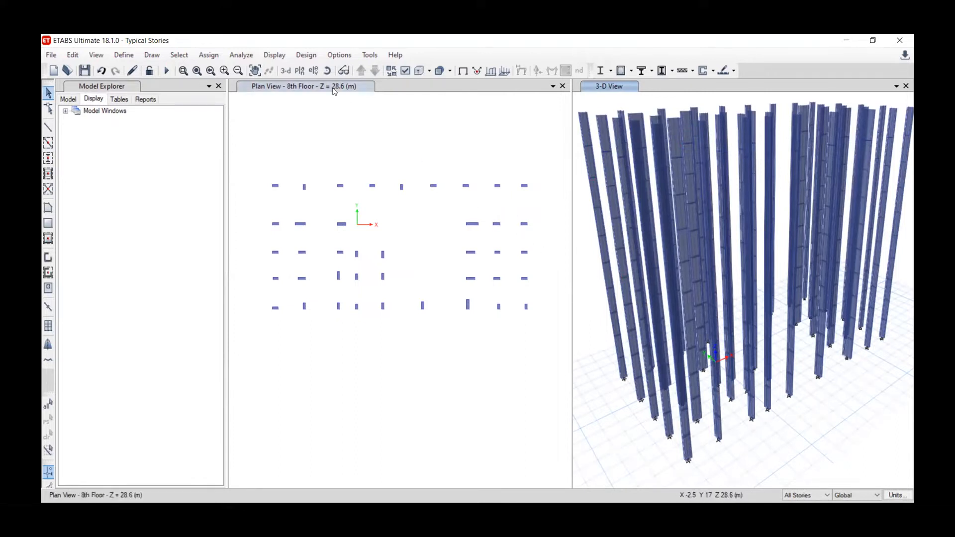
left_click(331, 60)
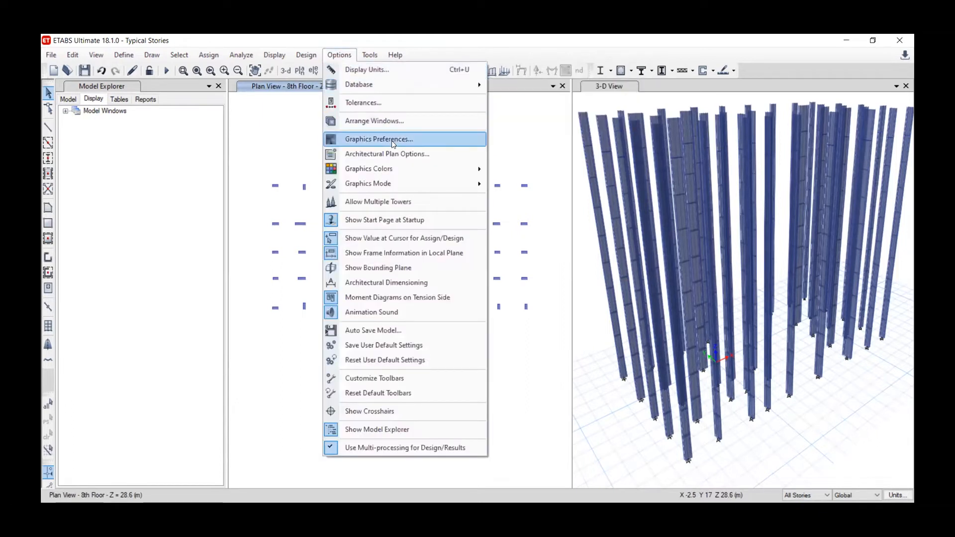
left_click(393, 155)
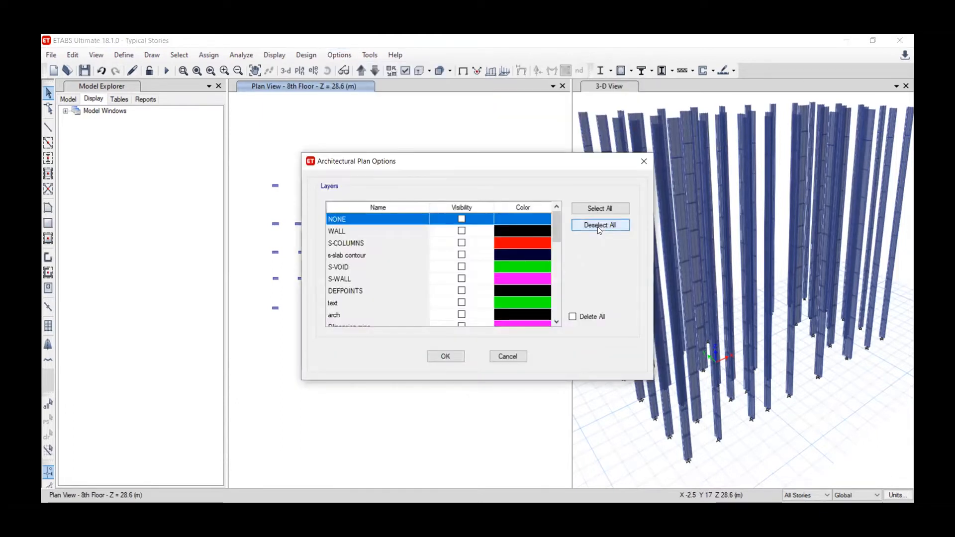
scroll(393, 293, "down", 5)
scroll(425, 305, "down", 2)
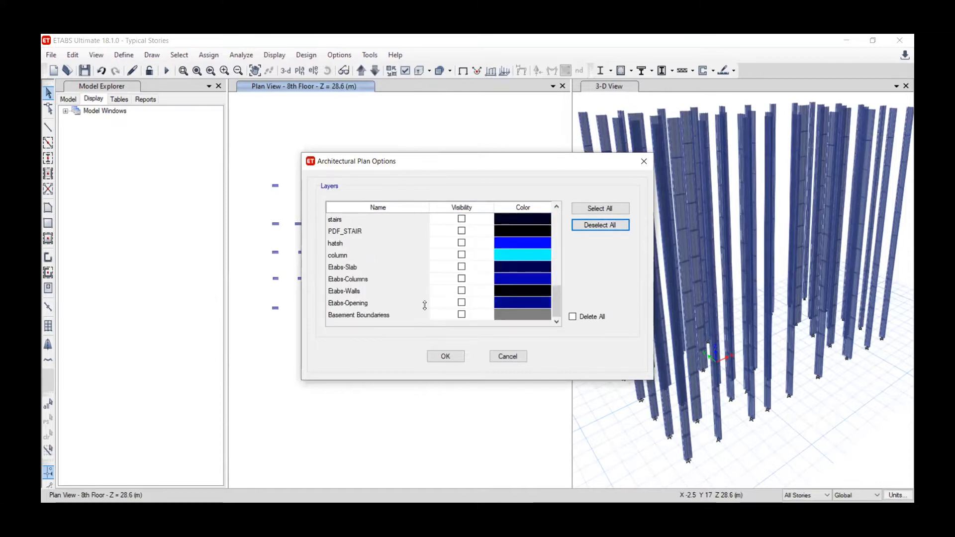
left_click(462, 292)
left_click(446, 356)
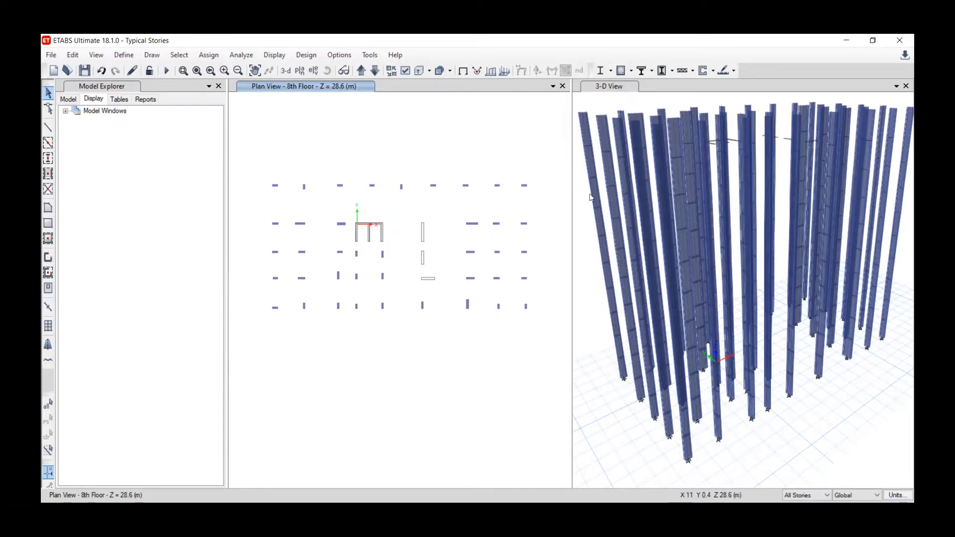
Step: Examine the corner points and thicknesses of the core and separate wall outlines on the 8th Floor plan
scroll(361, 234, "up", 3)
scroll(361, 215, "up", 3)
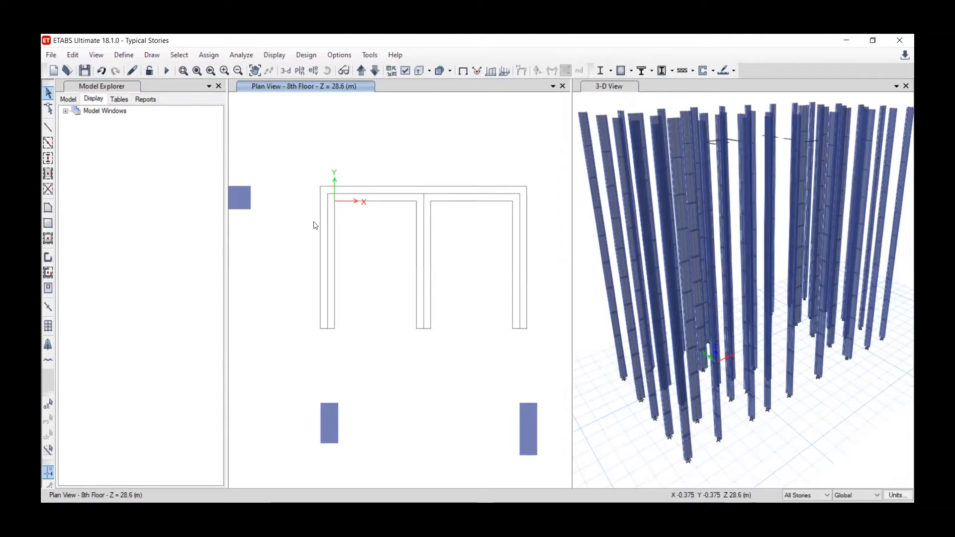
scroll(315, 226, "down", 3)
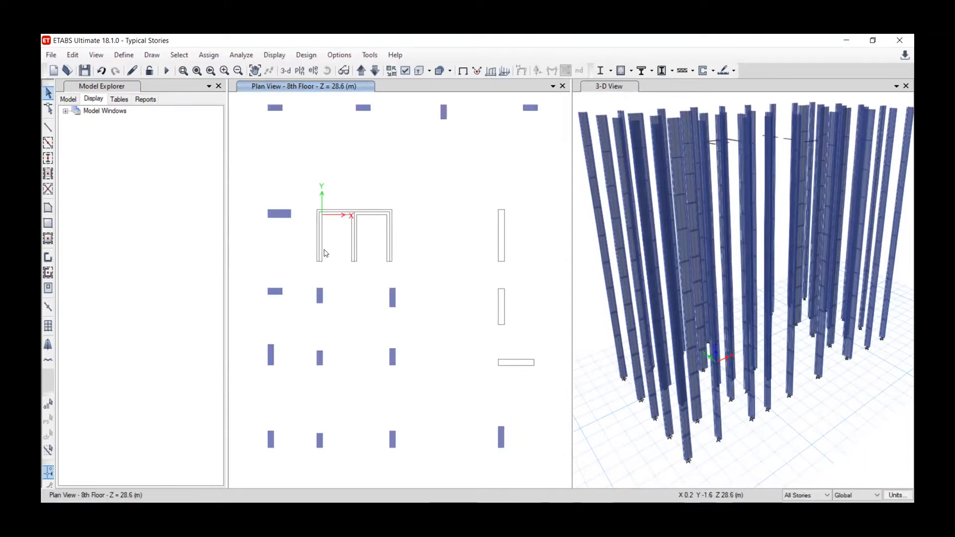
scroll(314, 264, "up", 5)
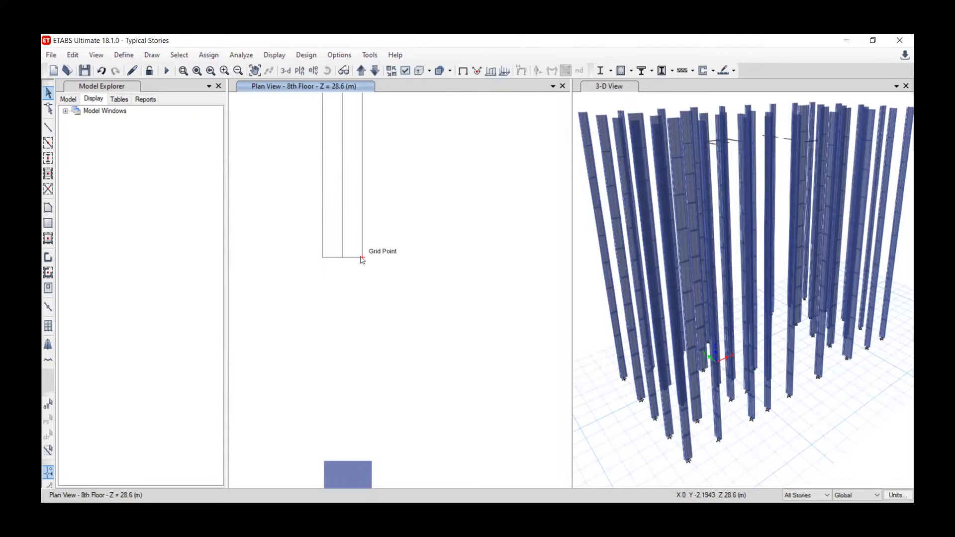
left_click(321, 258)
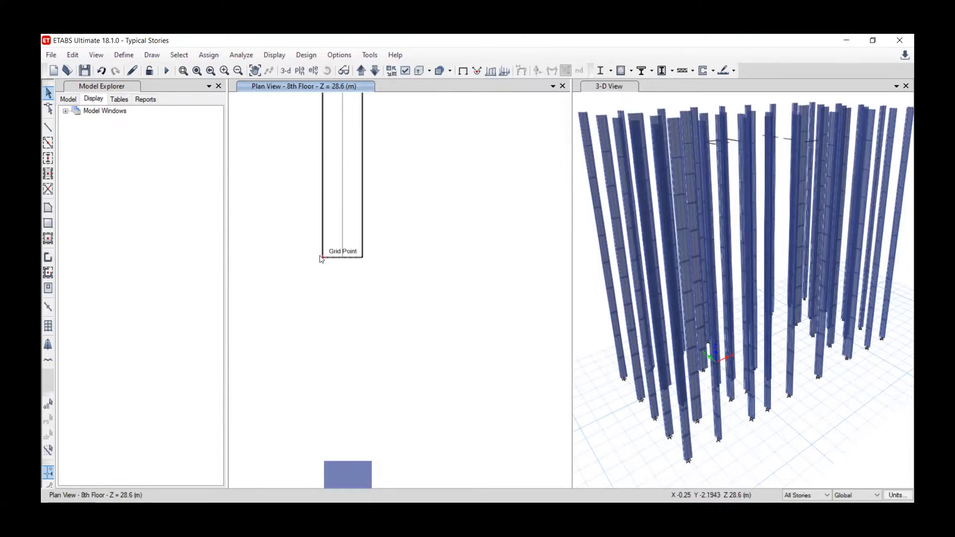
scroll(315, 272, "down", 4)
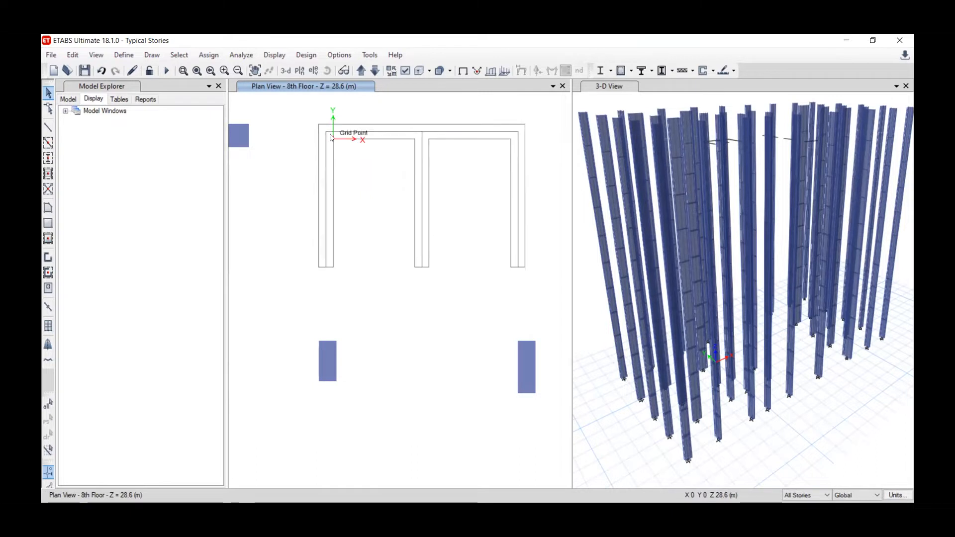
scroll(409, 252, "down", 3)
scroll(409, 253, "down", 2)
scroll(472, 252, "up", 5)
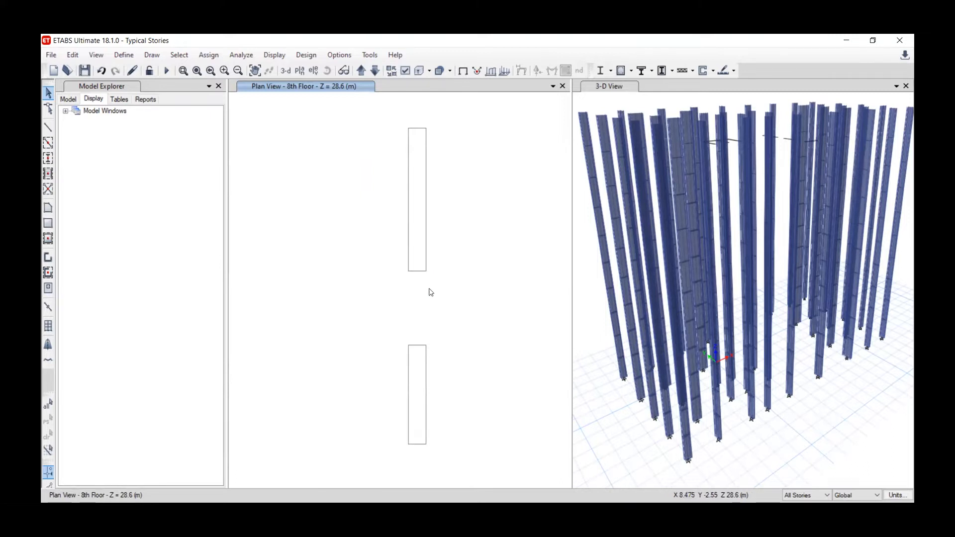
left_click(851, 39)
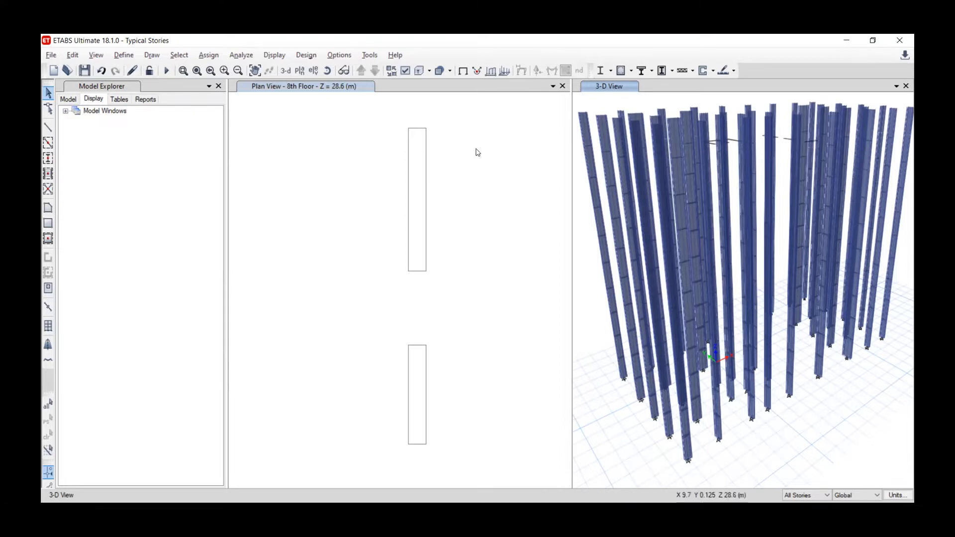
left_click(471, 167)
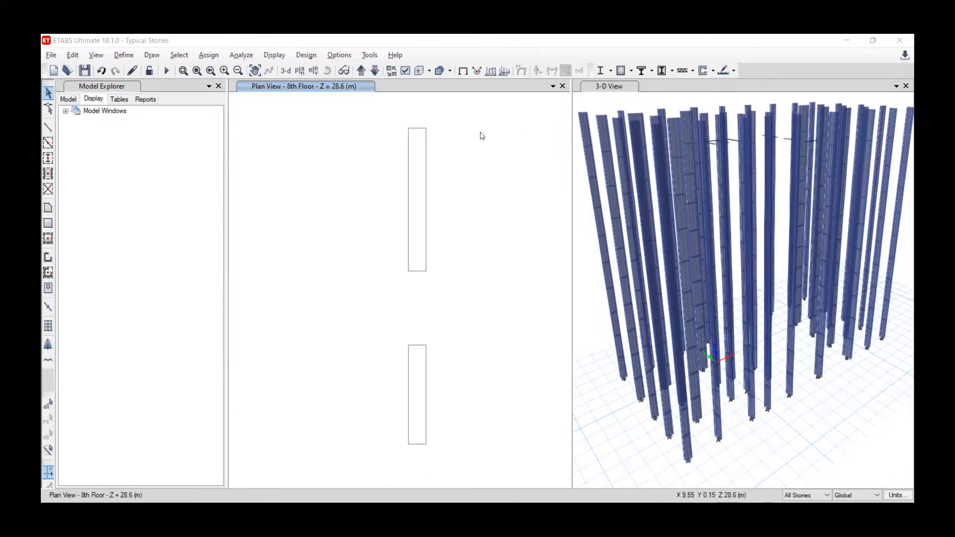
scroll(423, 149, "down", 3)
scroll(422, 164, "up", 2)
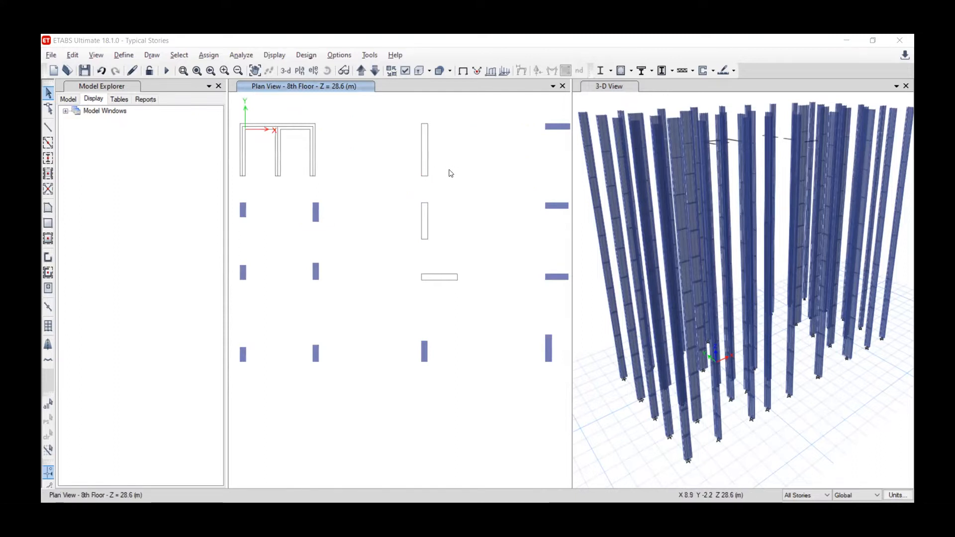
scroll(318, 204, "down", 2)
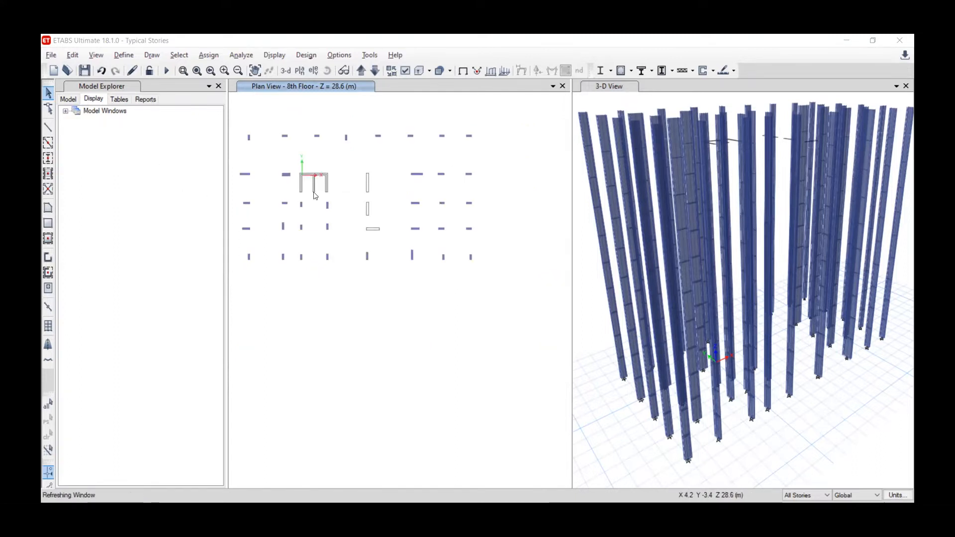
Step: Review the name, material and thickness of the existing Wall1 section property
left_click(124, 56)
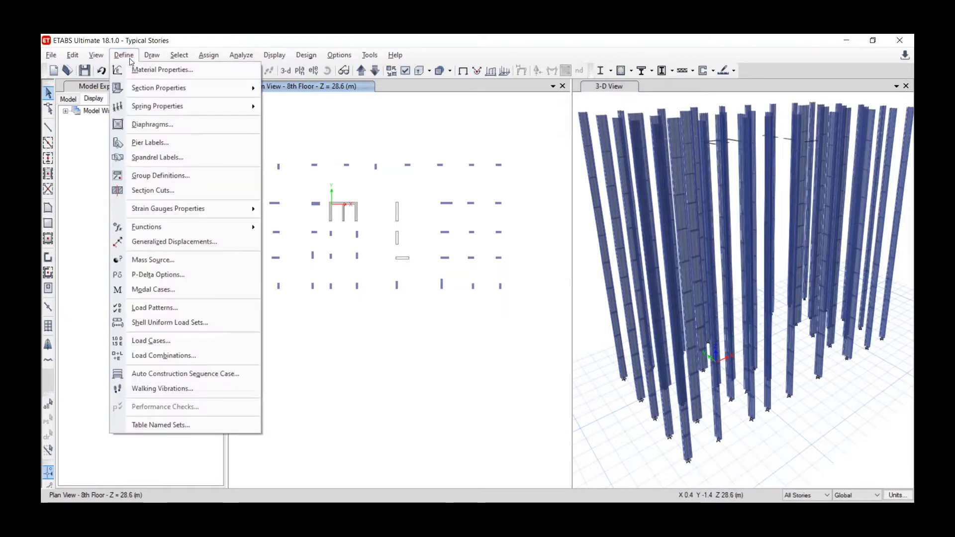
mouse_move(139, 85)
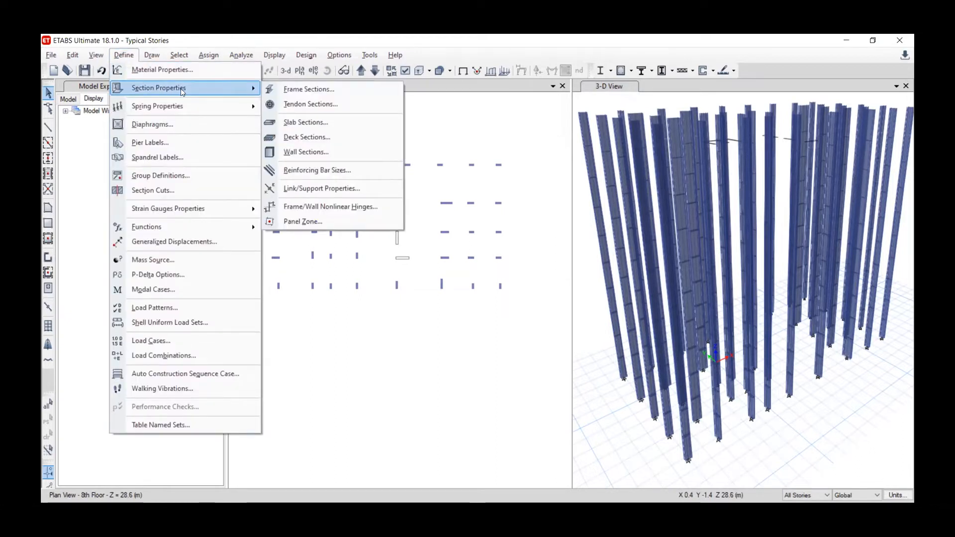
left_click(296, 152)
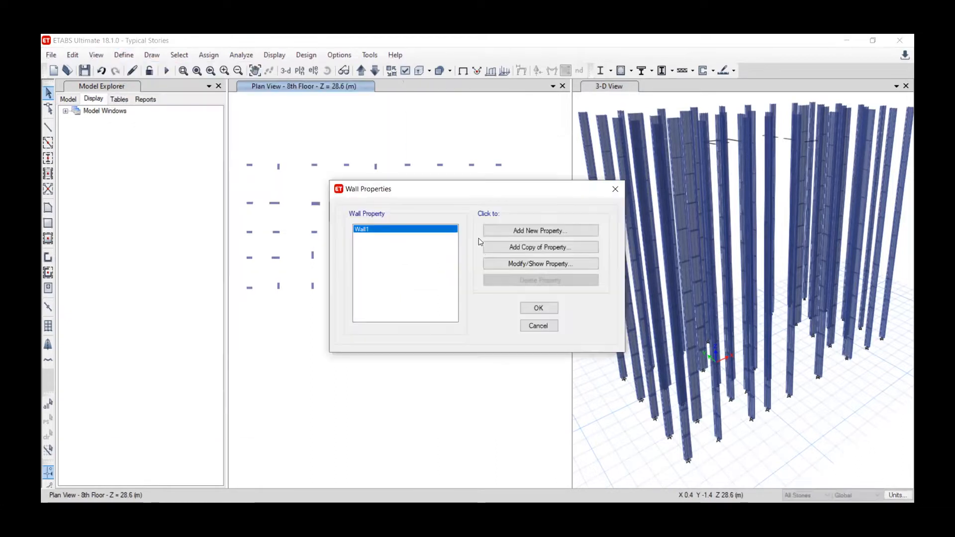
left_click(498, 264)
double_click(528, 322)
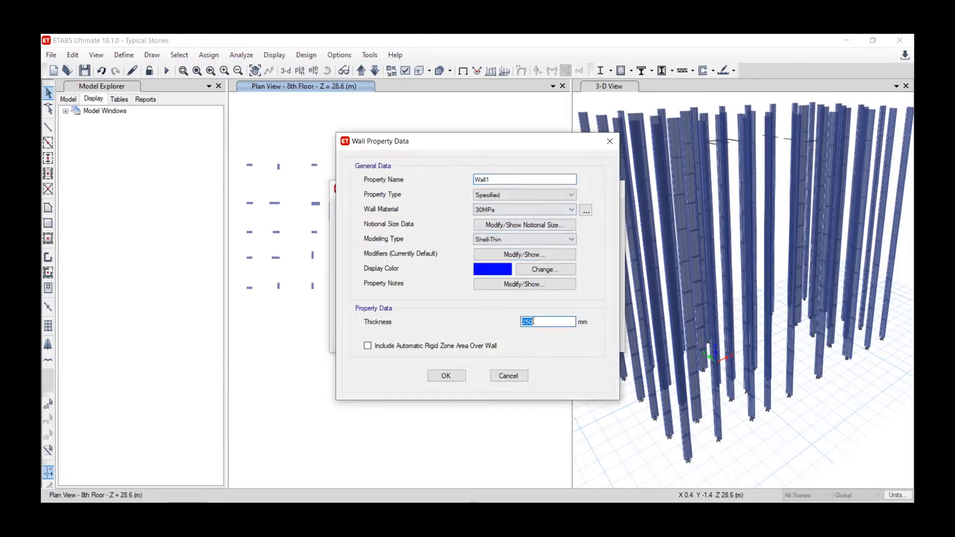
left_click(496, 182)
left_click_drag(461, 144, 510, 138)
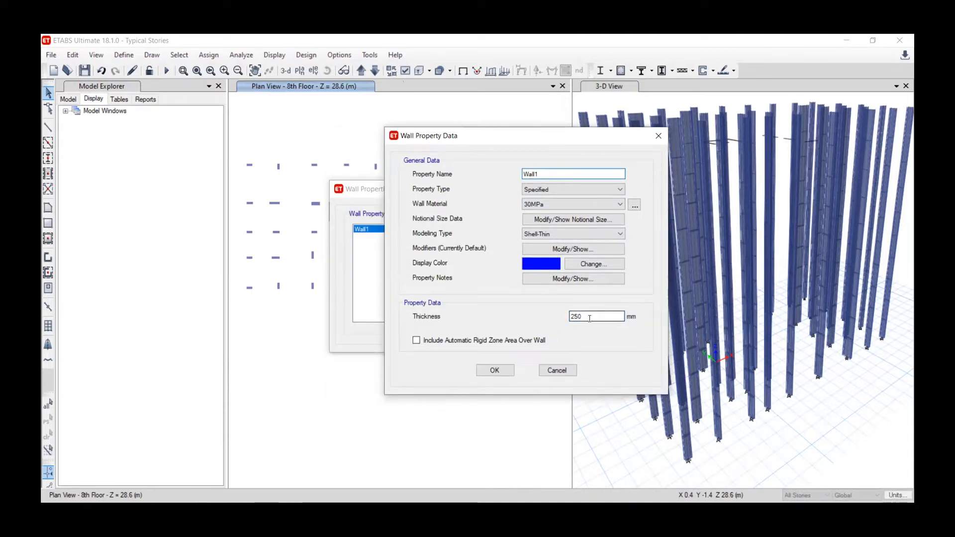
left_click(552, 201)
left_click(552, 201)
left_click(507, 372)
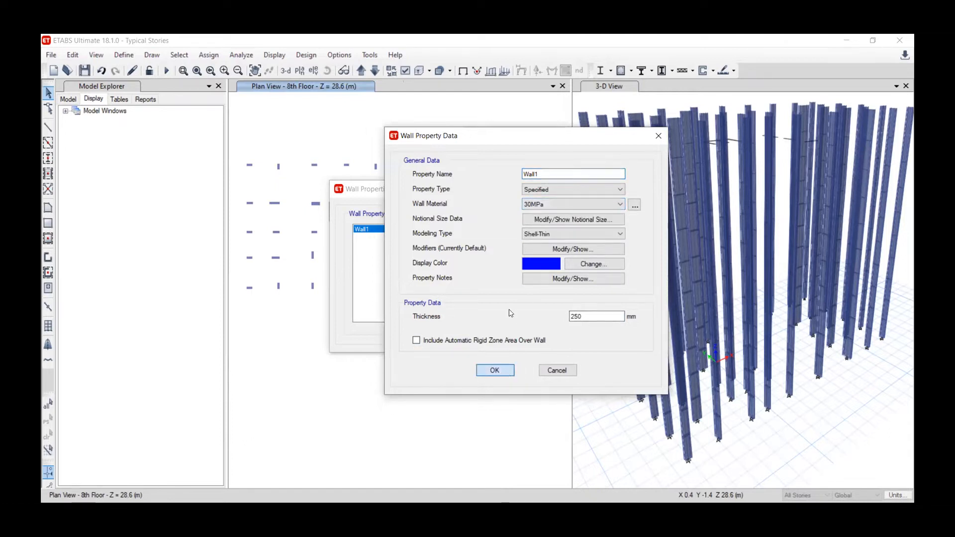
left_click(548, 263)
left_click(446, 375)
Step: Add a copy of the Wall1 section property named Wall2 with a thickness of 300 mm
left_click(511, 247)
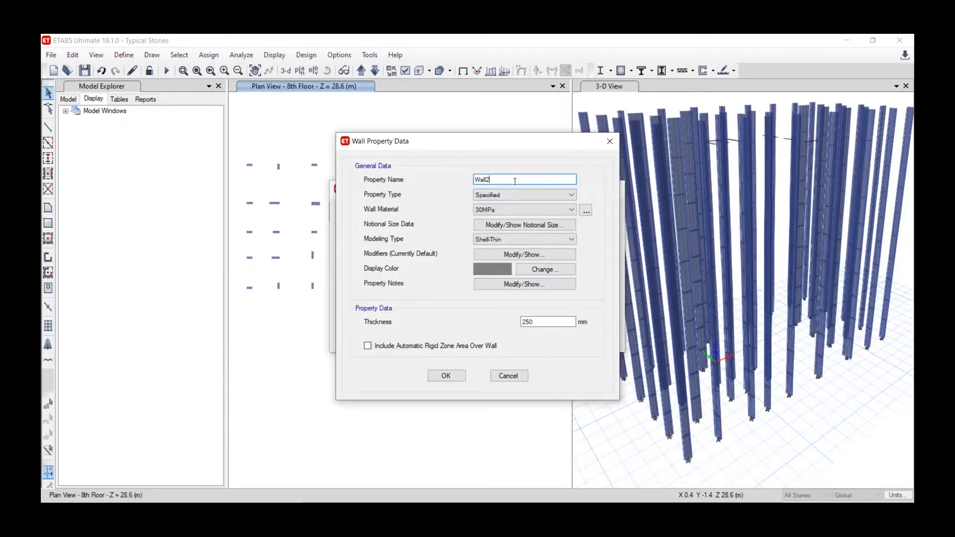
double_click(528, 322)
type("300")
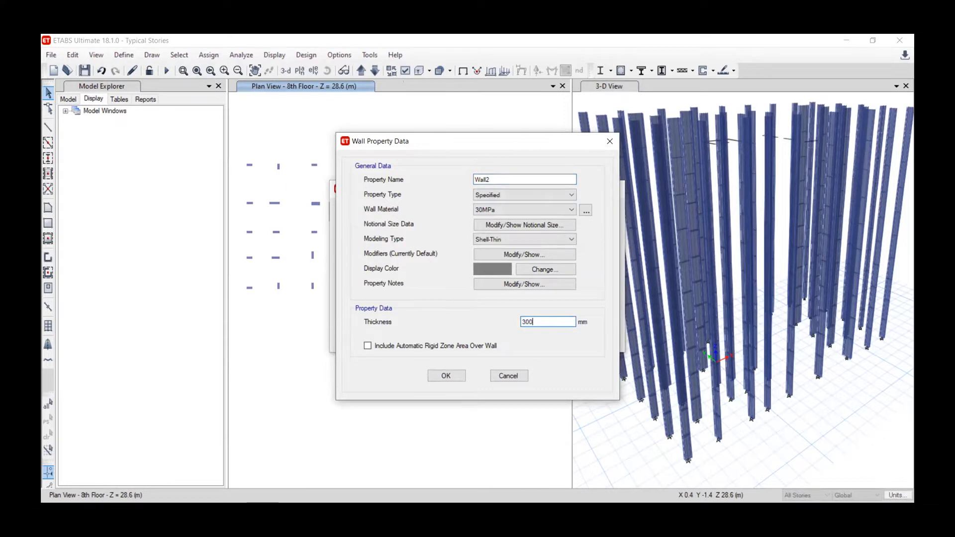
left_click(446, 375)
Step: Rename the 250 mm wall property as Wall25 and the 300 mm wall property as Wall30, and accept the wall properties
left_click(379, 229)
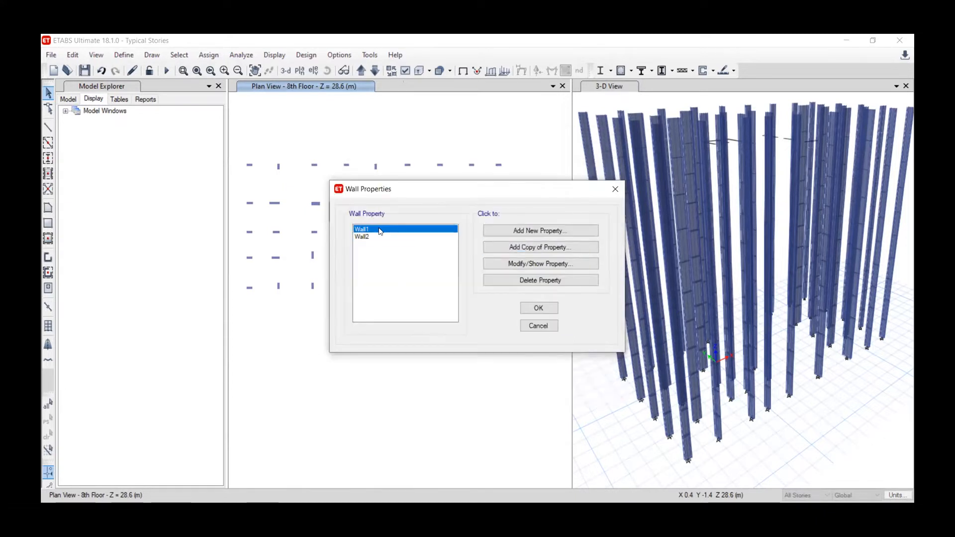
left_click(521, 264)
key("BackSpace")
type("25")
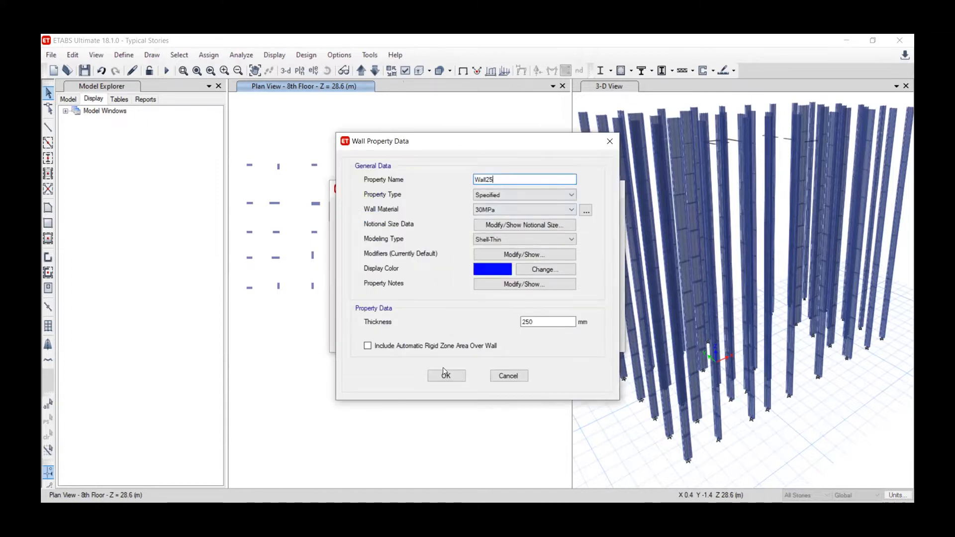
left_click(446, 377)
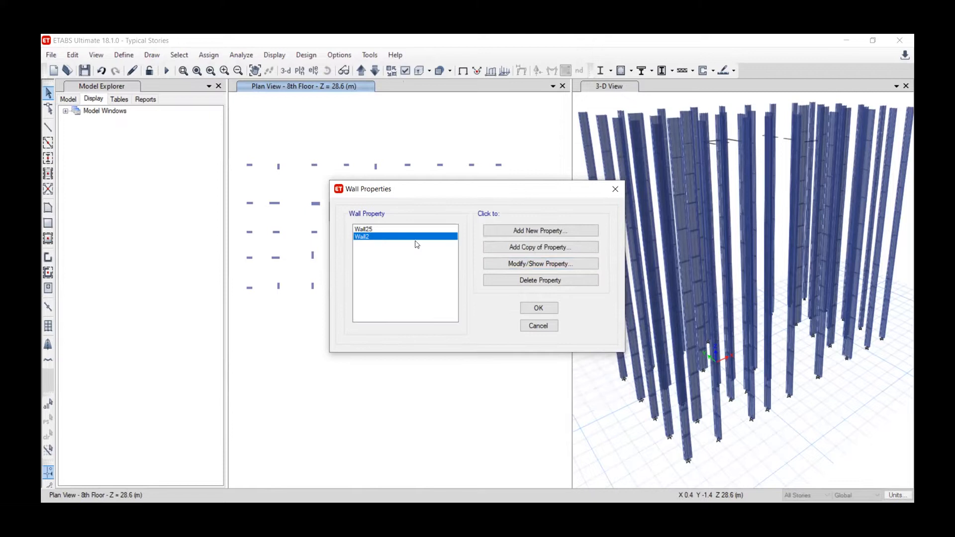
left_click(508, 272)
key("BackSpace")
type("30")
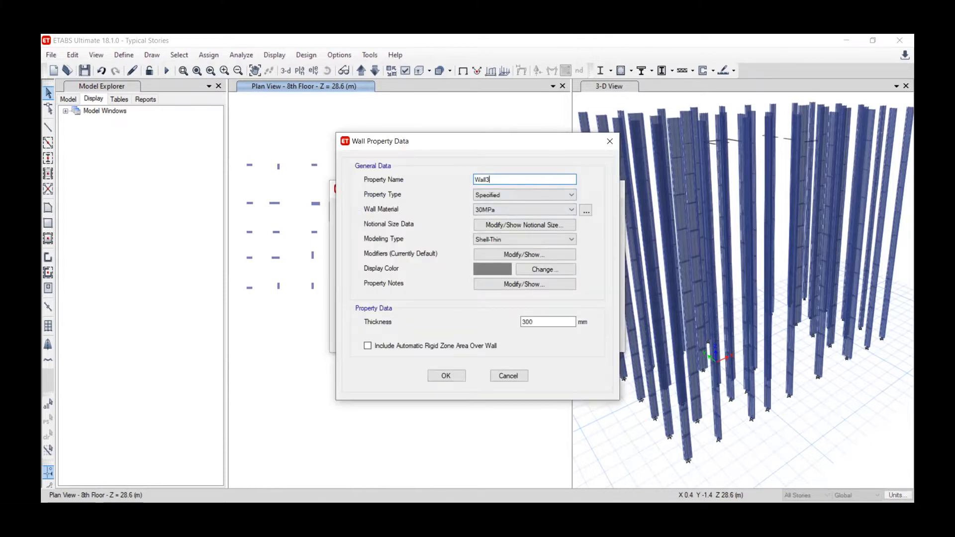
left_click(446, 376)
left_click(529, 309)
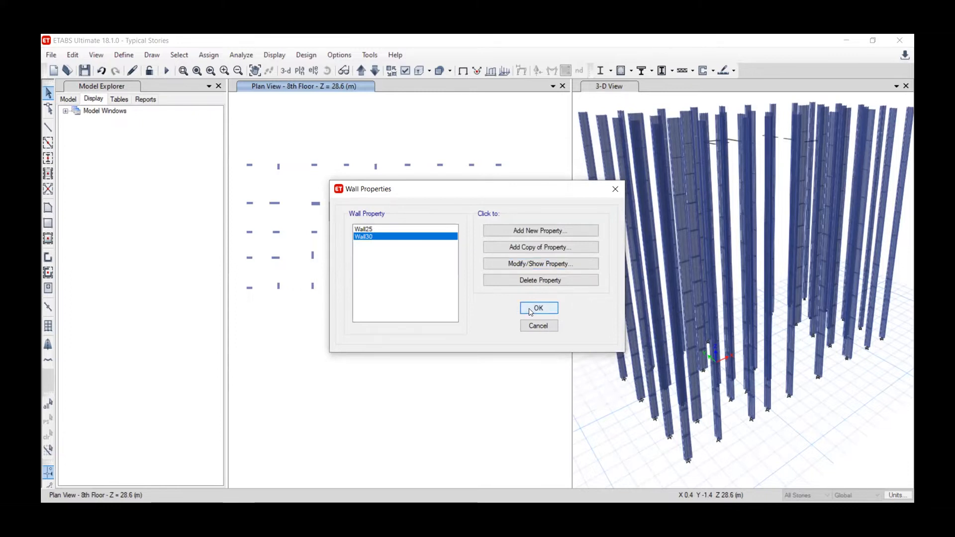
Step: Create the three separate walls beside the core from their architectural layer outlines as Wall30 piers on all stories
left_click(48, 273)
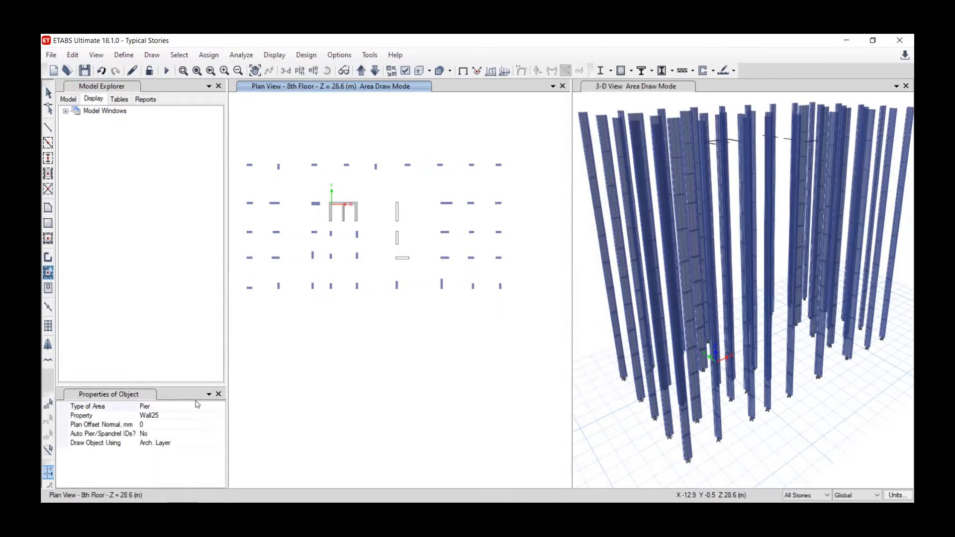
left_click(221, 417)
left_click(221, 416)
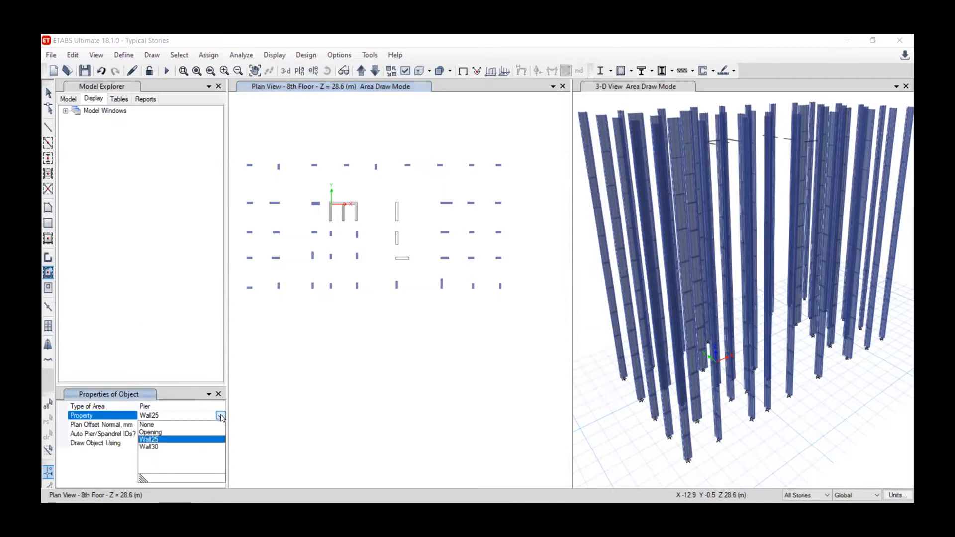
left_click(155, 447)
scroll(396, 210, "up", 4)
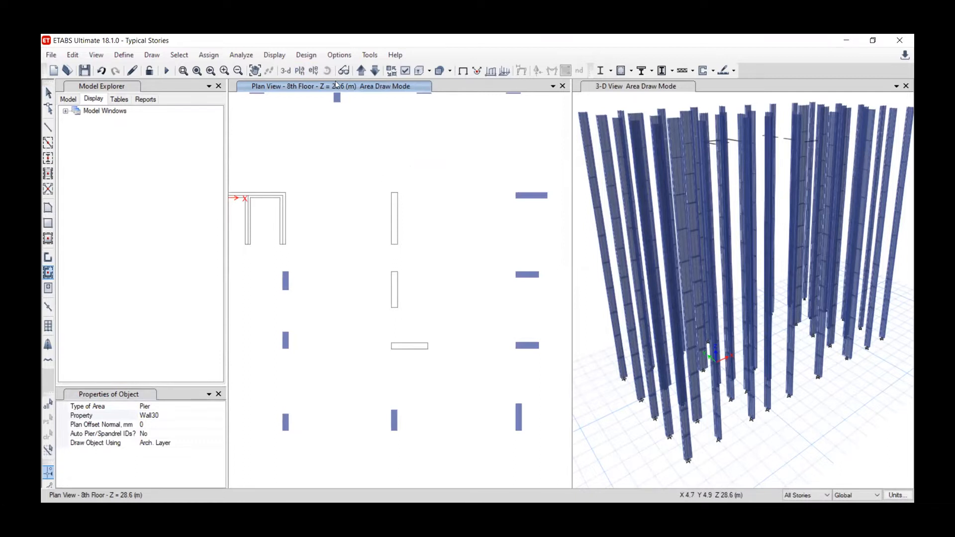
left_click_drag(377, 179, 412, 257)
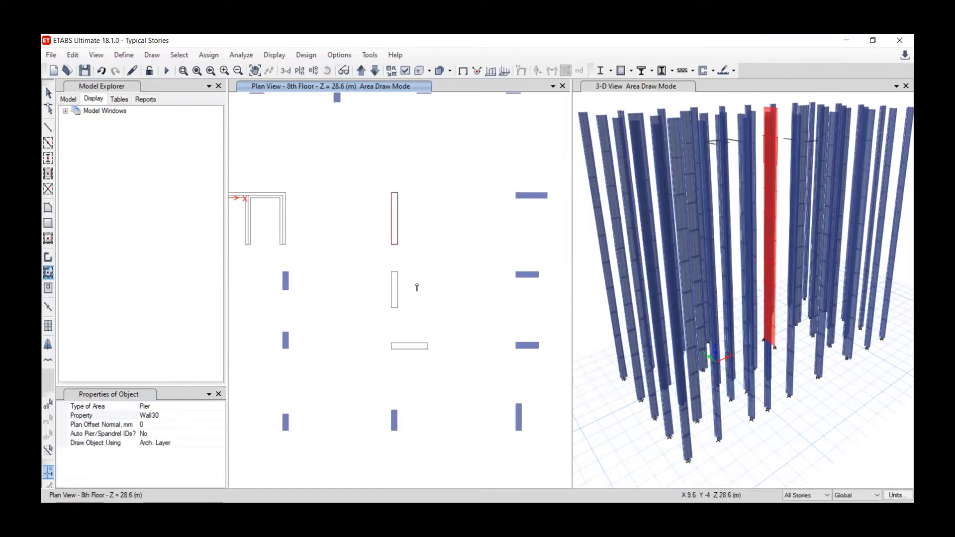
left_click_drag(378, 259, 441, 362)
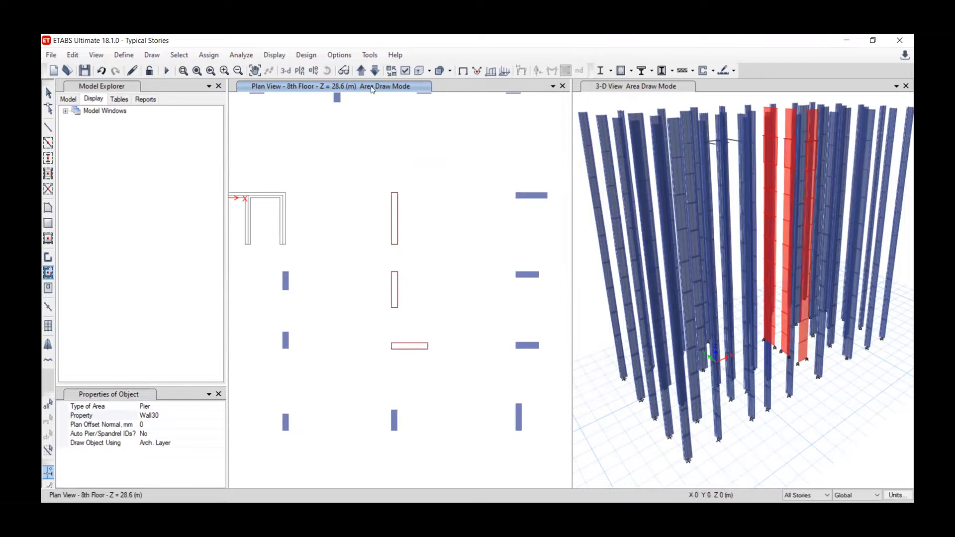
Step: Inspect the separate walls on the Roof plan and return to the 8th Floor plan
left_click(361, 71)
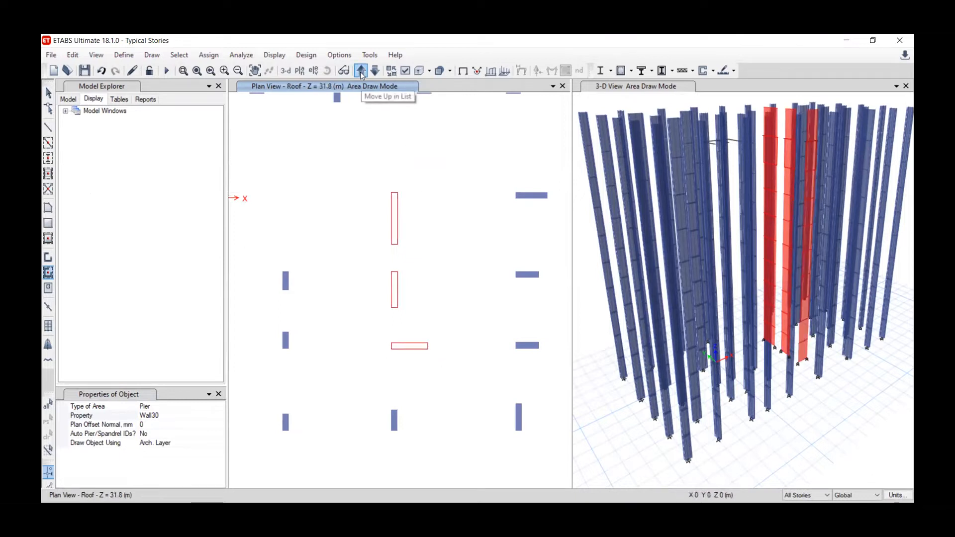
scroll(379, 194, "down", 2)
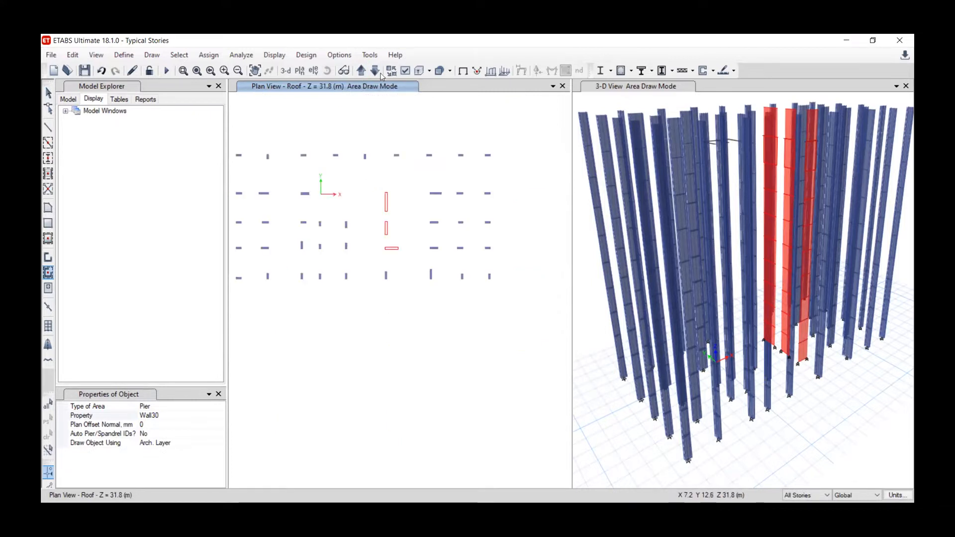
middle_click_drag(359, 149, 386, 153)
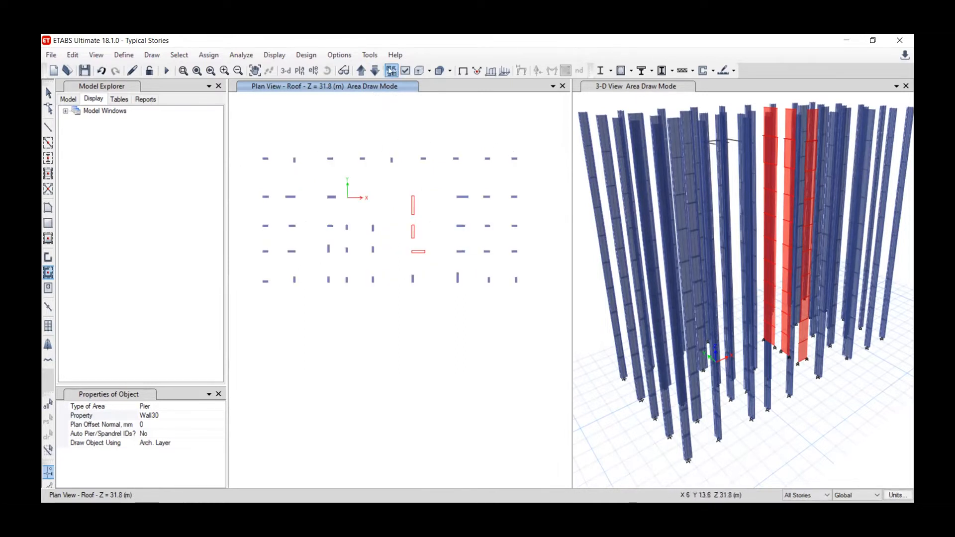
left_click(362, 71)
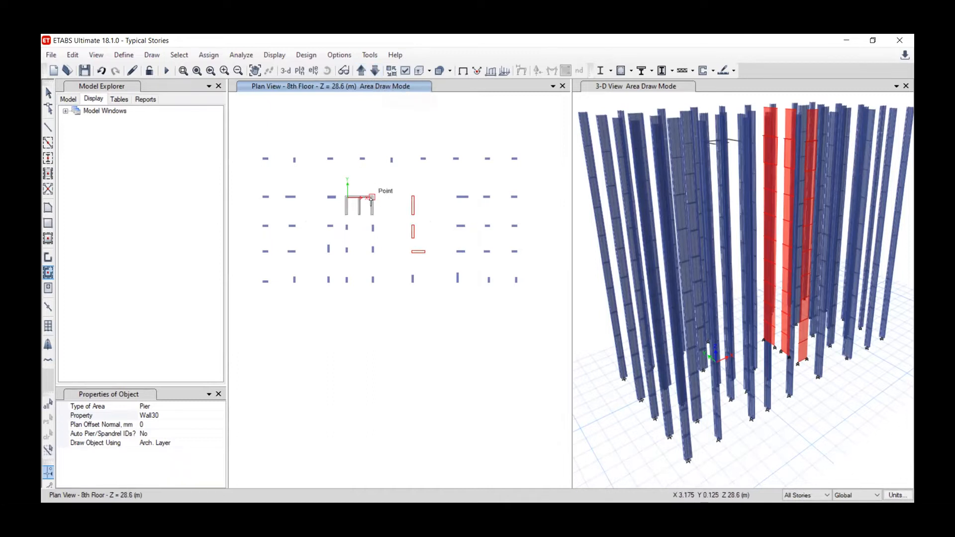
Step: Create the three parallel legs of the core from the architectural layer as Wall25 piers on the 8th Floor plan
scroll(371, 199, "up", 3)
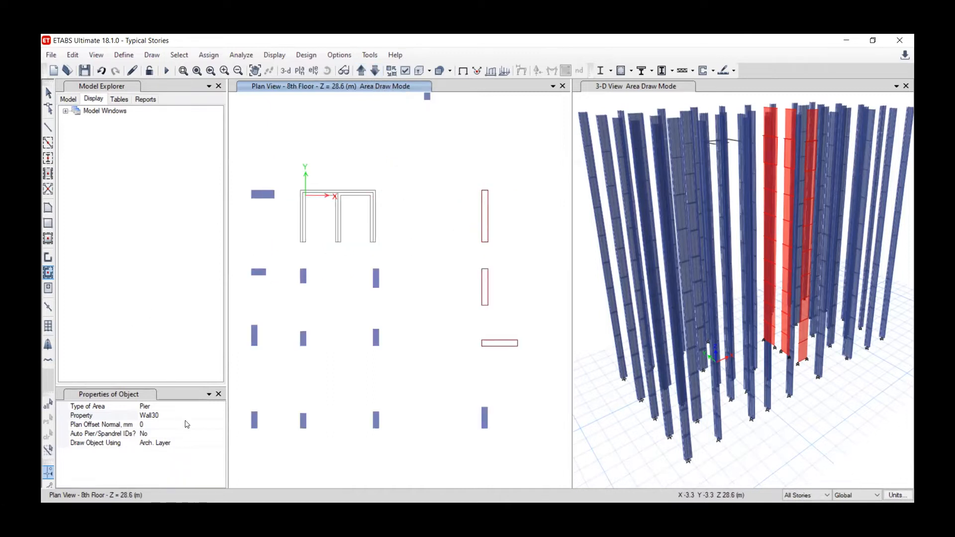
left_click(219, 417)
left_click(219, 416)
left_click(149, 437)
scroll(294, 187, "up", 3)
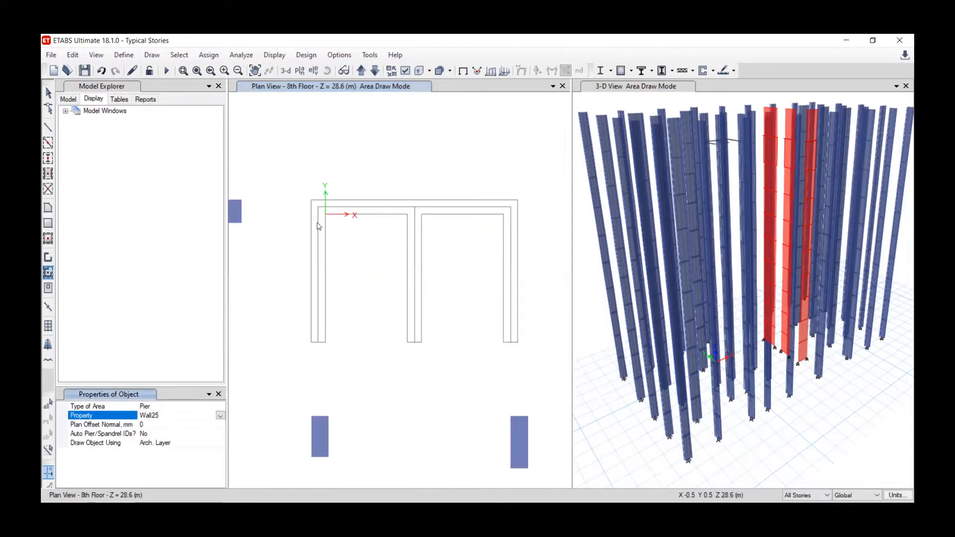
mouse_move(290, 174)
left_mouse_down()
mouse_move(388, 292)
mouse_move(544, 359)
left_mouse_up()
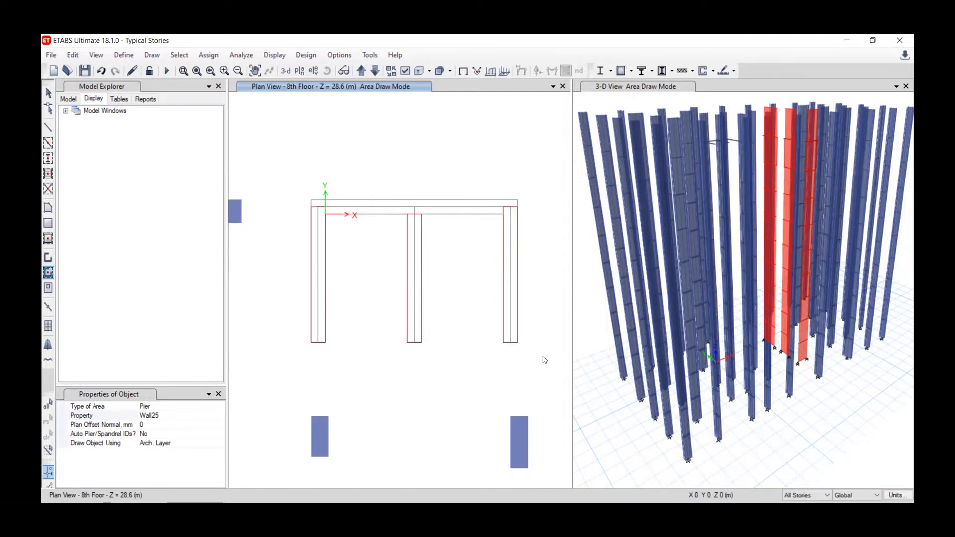
Step: Add the Wall25 pier joining the three core legs along the upper outline, using the architectural plan's wall lines
left_click(48, 258)
right_click(359, 210)
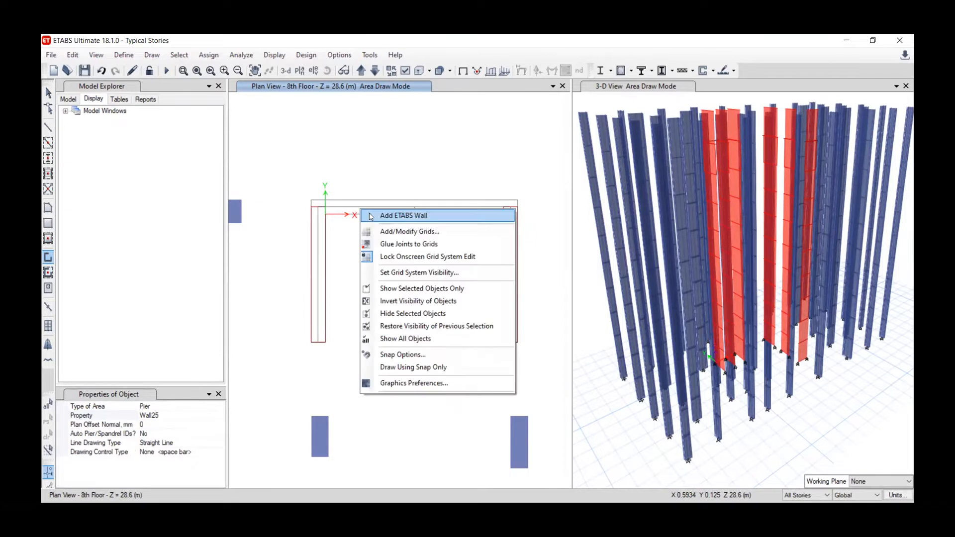
left_click(371, 215)
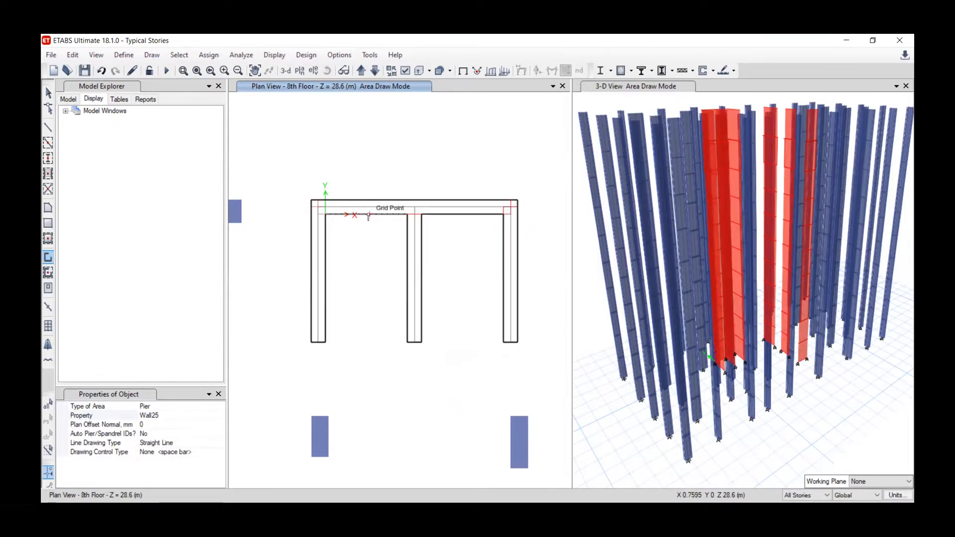
scroll(338, 200, "down", 3)
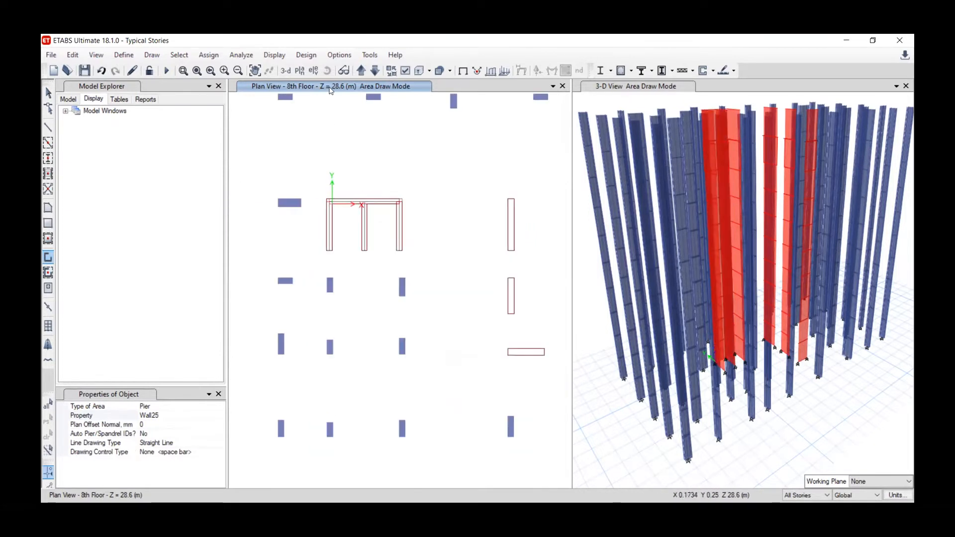
Step: Examine the core and separate walls among the columns by rotating and zooming the 3-D view
left_click(597, 88)
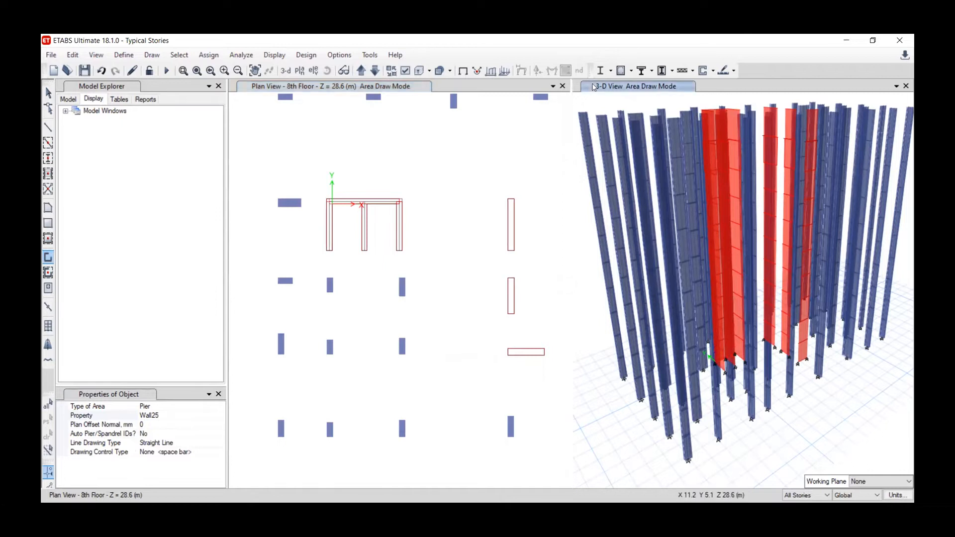
left_click(327, 70)
mouse_move(707, 189)
left_mouse_down()
mouse_move(650, 186)
mouse_move(699, 244)
left_mouse_up()
scroll(706, 185, "up", 5)
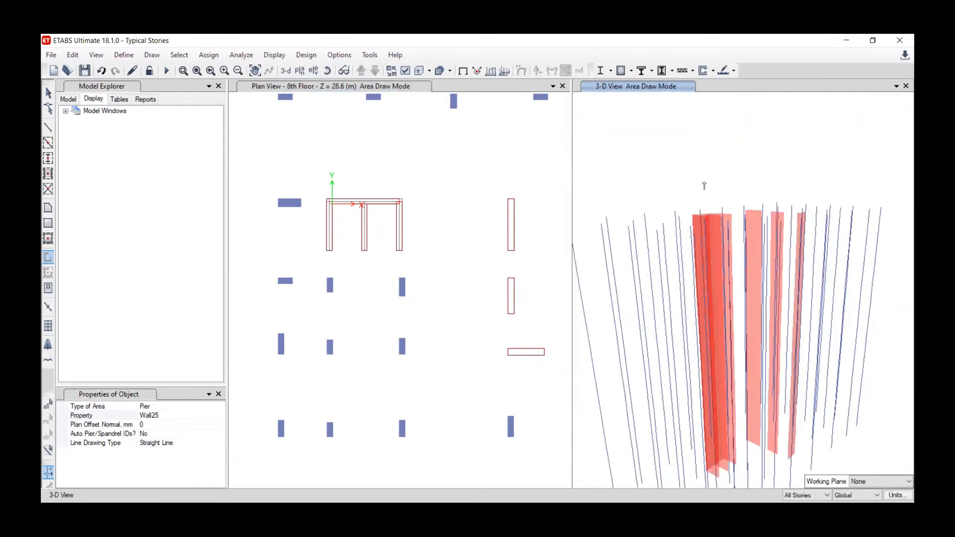
scroll(704, 185, "down", 3)
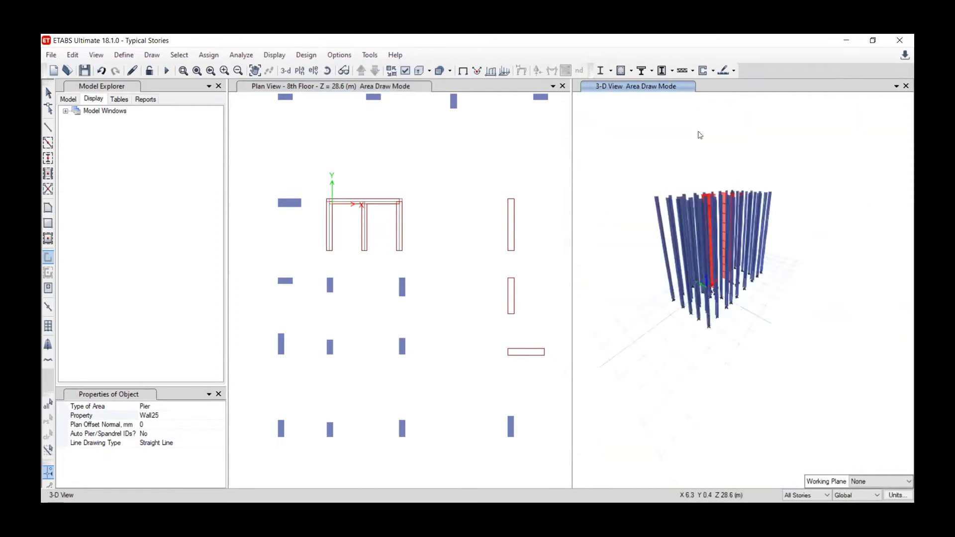
Step: Close the 3-D view and leave wall drawing mode on the 8th Floor plan
left_click(906, 86)
scroll(417, 215, "down", 3)
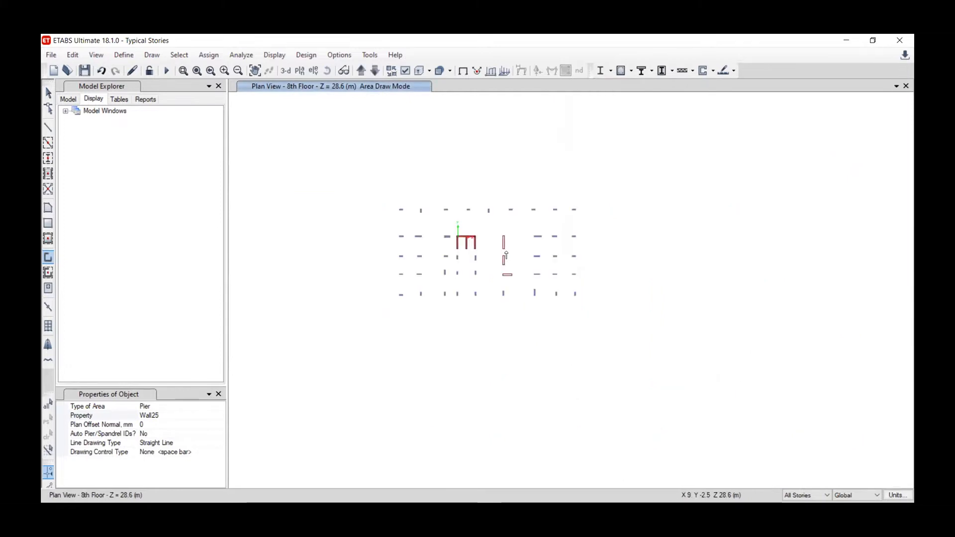
middle_click_drag(503, 251, 459, 226)
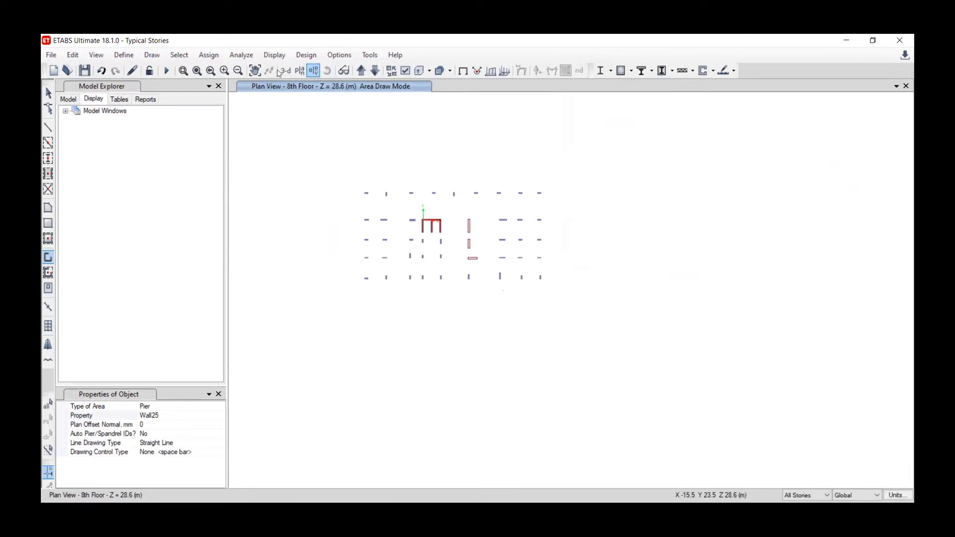
left_click(47, 94)
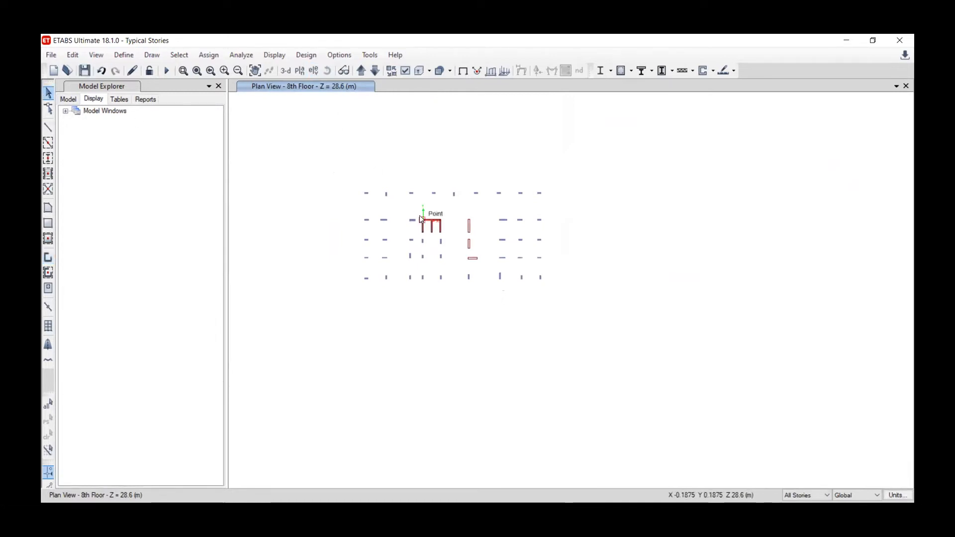
scroll(454, 220, "up", 4)
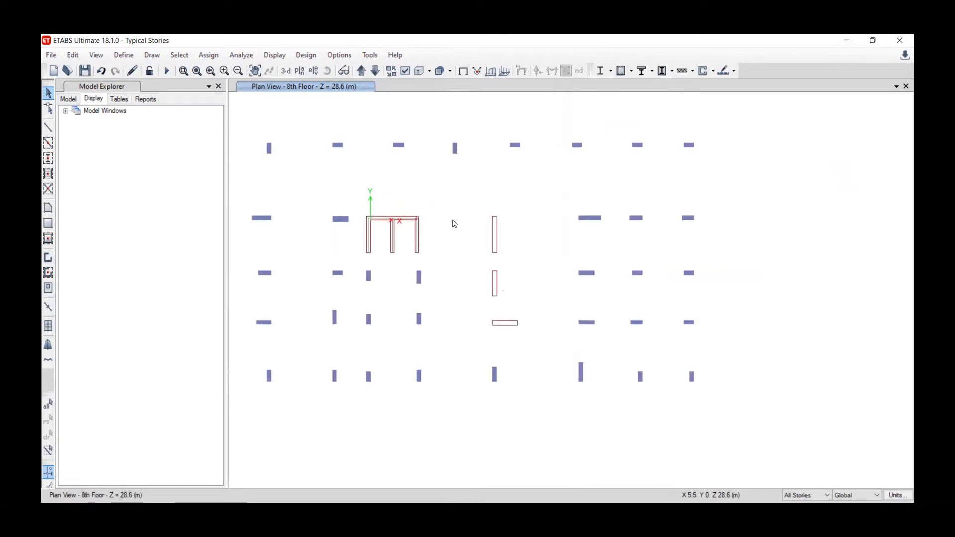
scroll(454, 221, "down", 4)
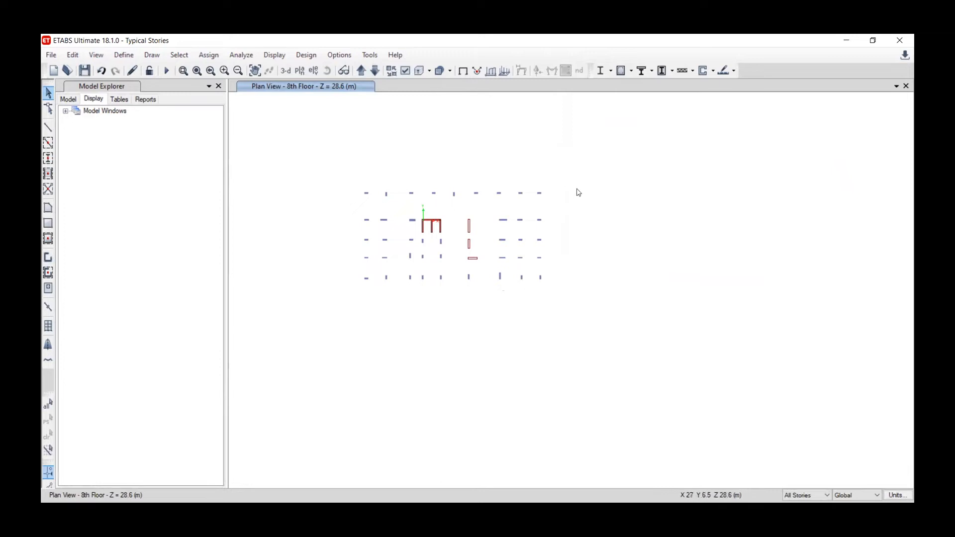
Step: Make only the Etabs-Slab layer of the architectural plan visible on the 8th Floor plan
left_click(339, 55)
left_click(410, 152)
scroll(432, 289, "down", 10)
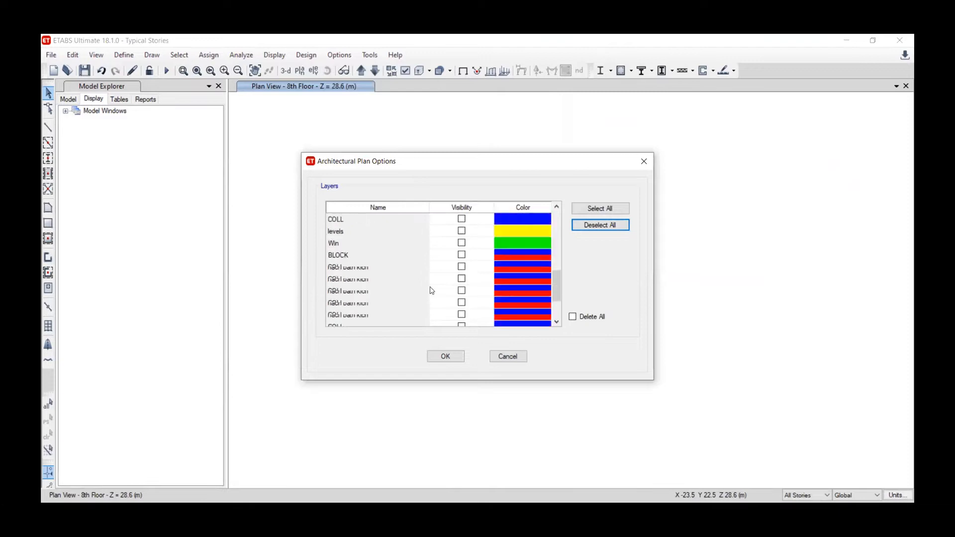
left_click(431, 269)
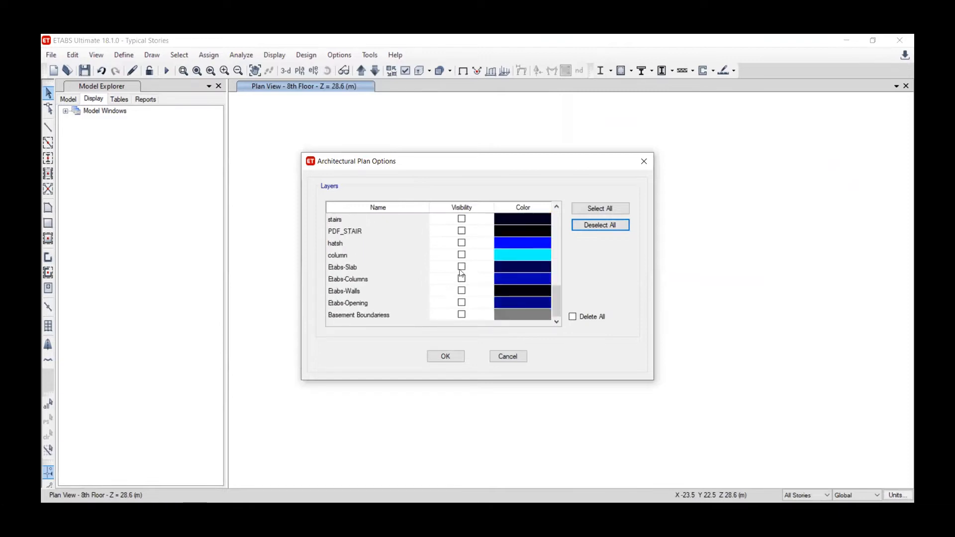
key("Return")
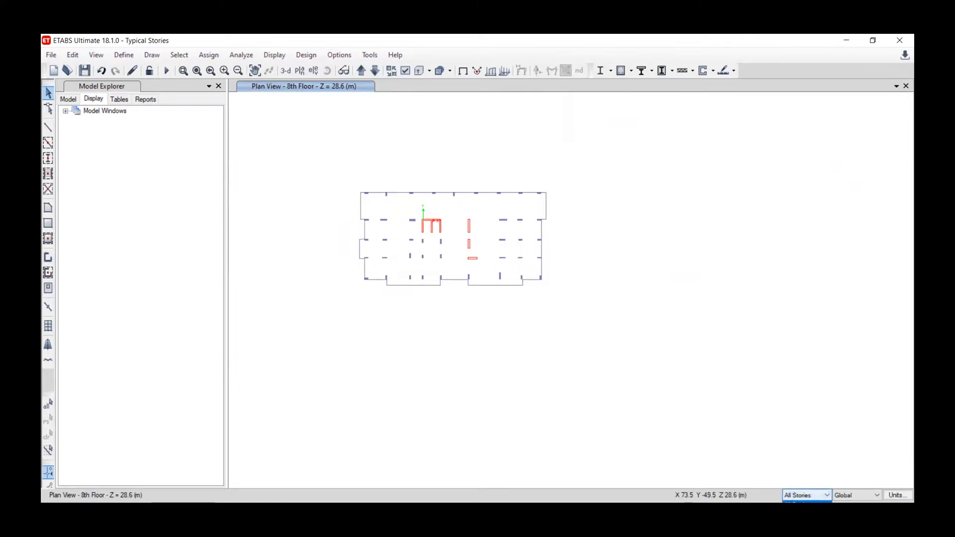
Step: Open the story data for editing and make the 8th Floor a master story
right_click(588, 193)
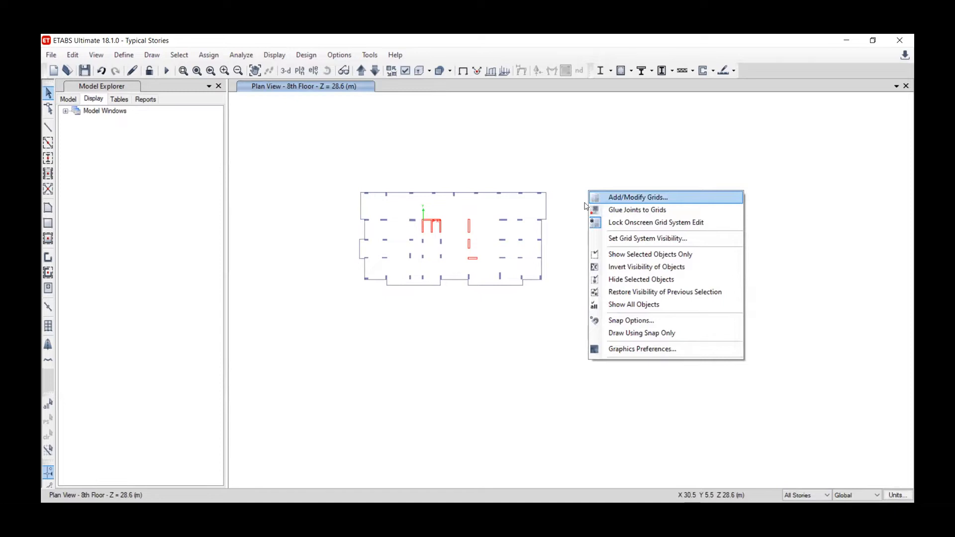
left_click(595, 198)
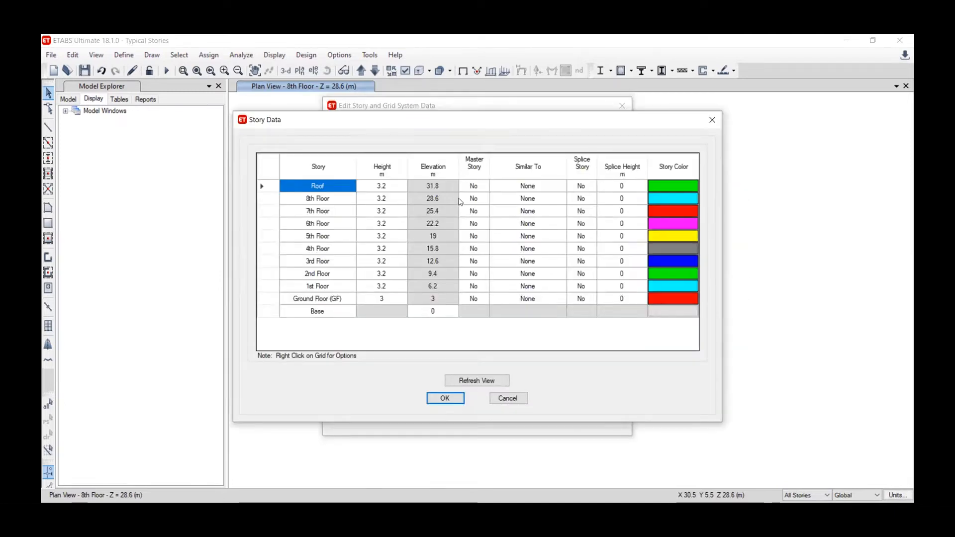
left_click(485, 201)
left_click(485, 199)
left_click(473, 207)
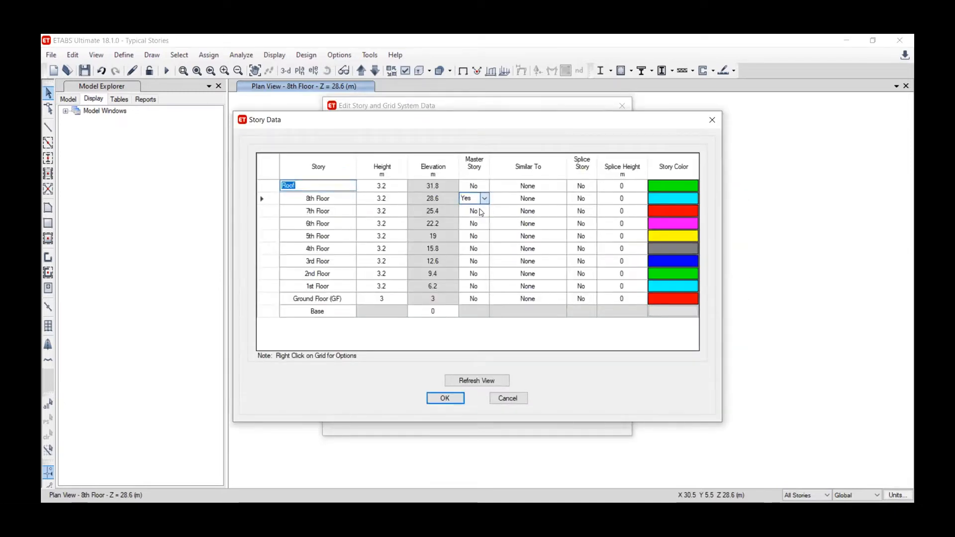
Step: Set the 7th, 6th, 5th and 4th Floors as similar to the 8th Floor in the story data
left_click(547, 213)
left_click(562, 211)
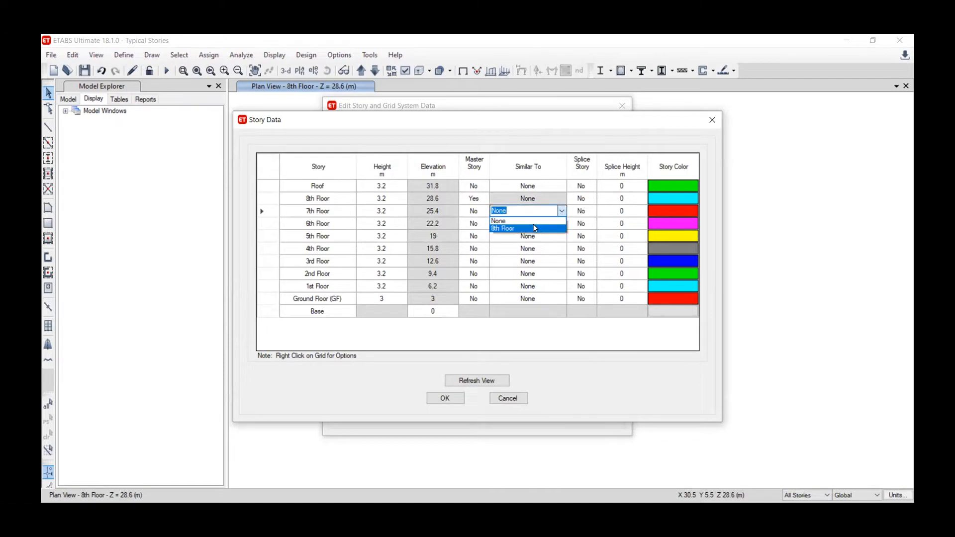
left_click(533, 228)
left_click(540, 227)
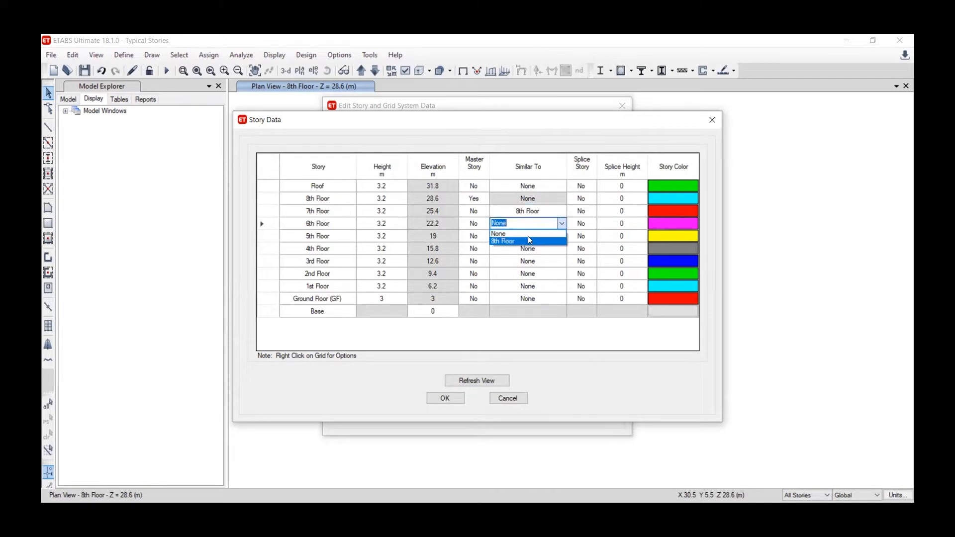
left_click(559, 241)
left_click(544, 236)
left_click(545, 254)
left_click(546, 248)
left_click(538, 265)
Step: Set the 3rd, 2nd and 1st Floors as similar to the 8th Floor and accept the story data
left_click(533, 260)
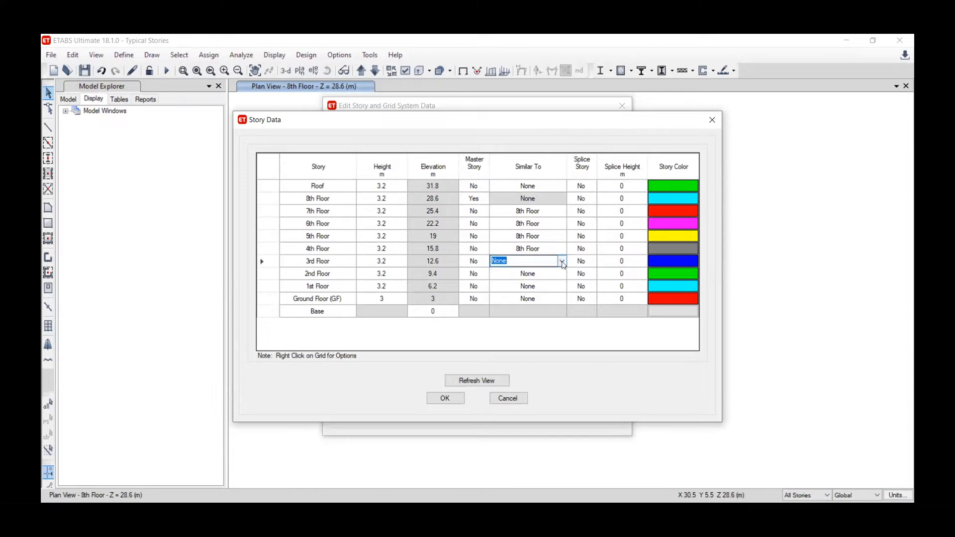
left_click(532, 261)
left_click(529, 278)
left_click(561, 274)
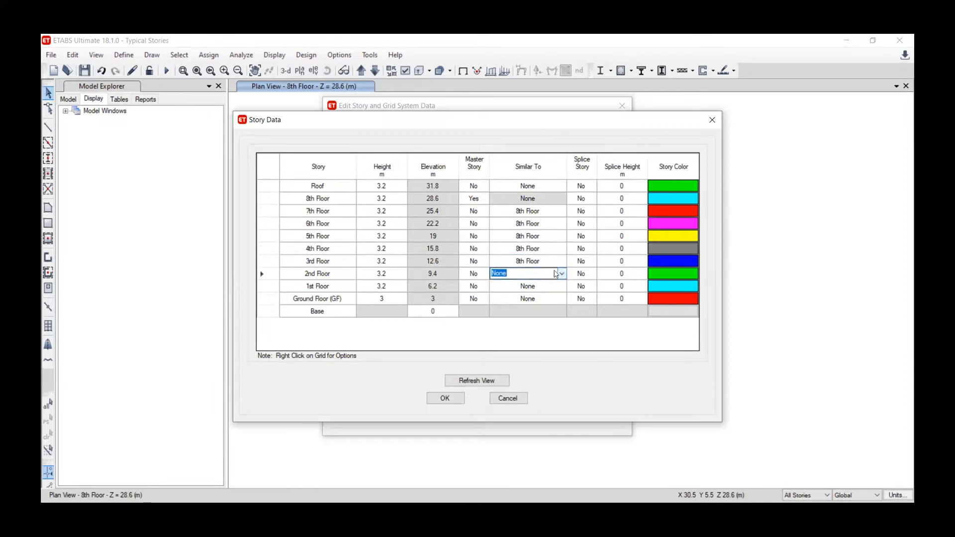
left_click(559, 274)
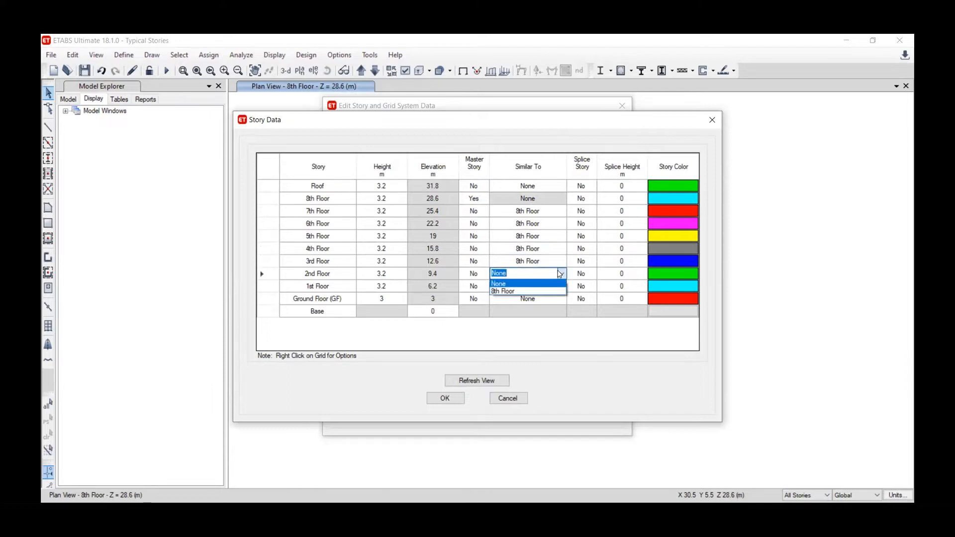
left_click(537, 290)
left_click(537, 287)
left_click(537, 287)
left_click(523, 300)
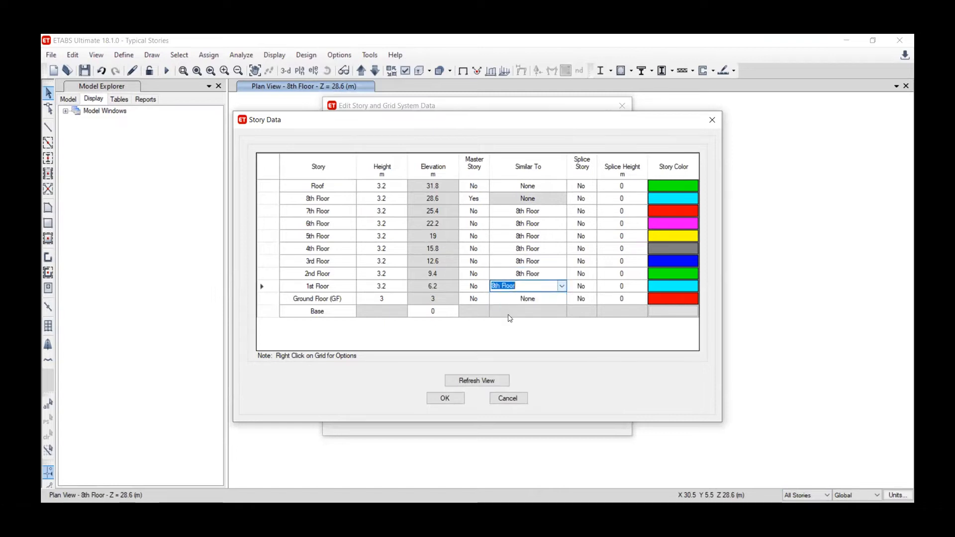
left_click(477, 313)
left_click(444, 398)
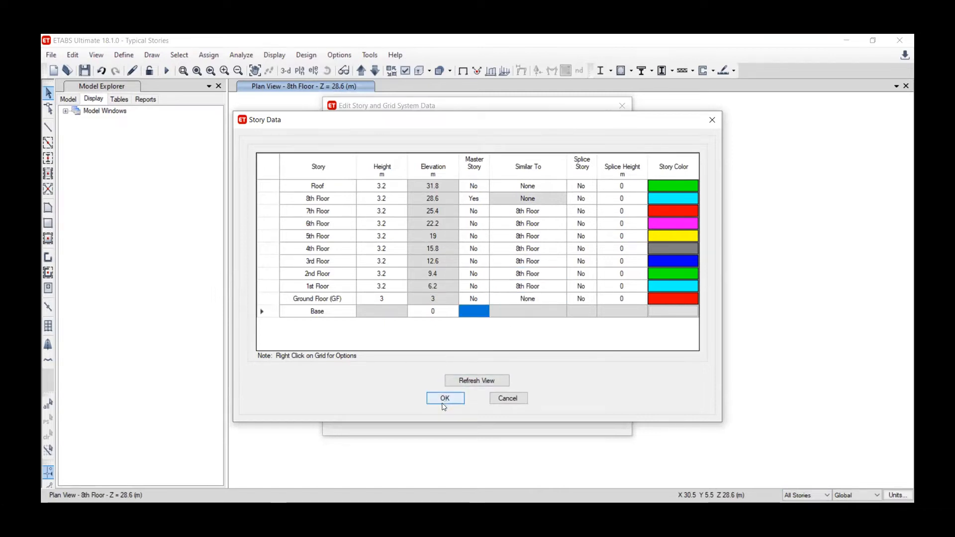
left_click(445, 399)
Step: Switch the drawing scope to Similar Stories and make only the Etabs-Slab layer of the architectural plan visible
key("Return")
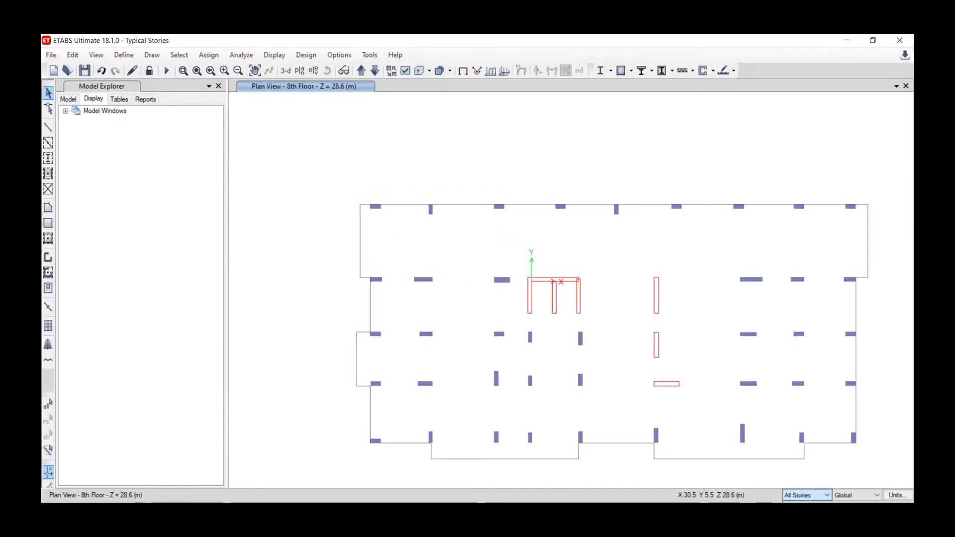
middle_click_drag(503, 284, 437, 209)
left_click(339, 55)
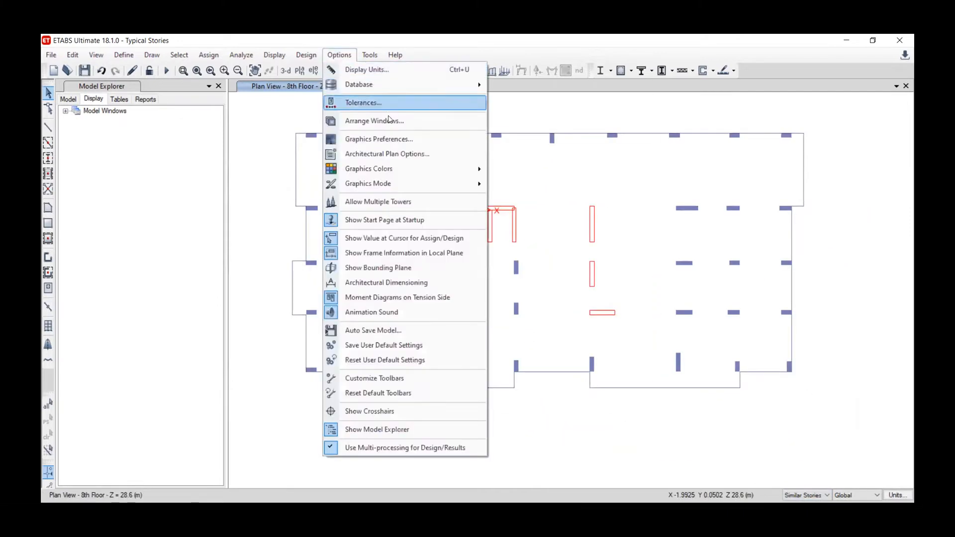
left_click(395, 151)
left_click(587, 228)
left_click_drag(555, 239, 560, 343)
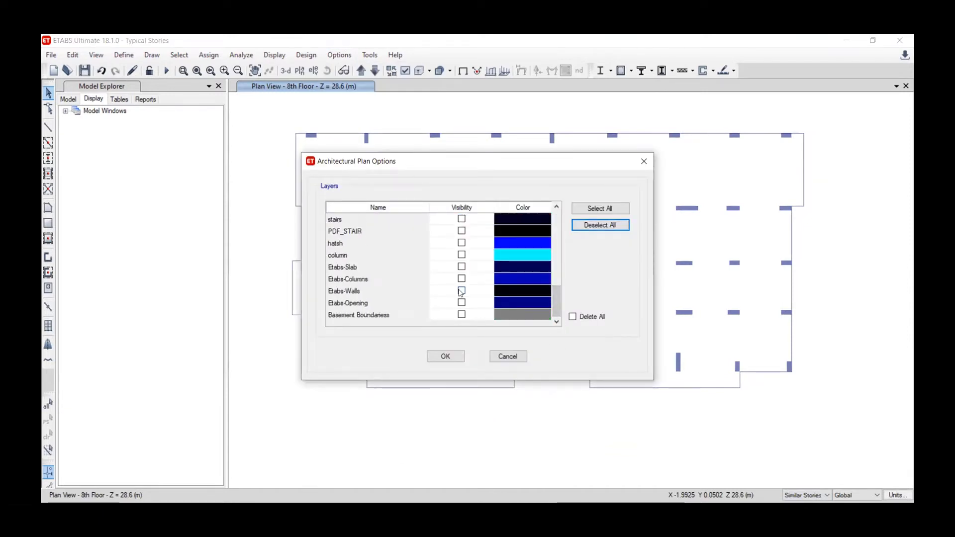
left_click(461, 266)
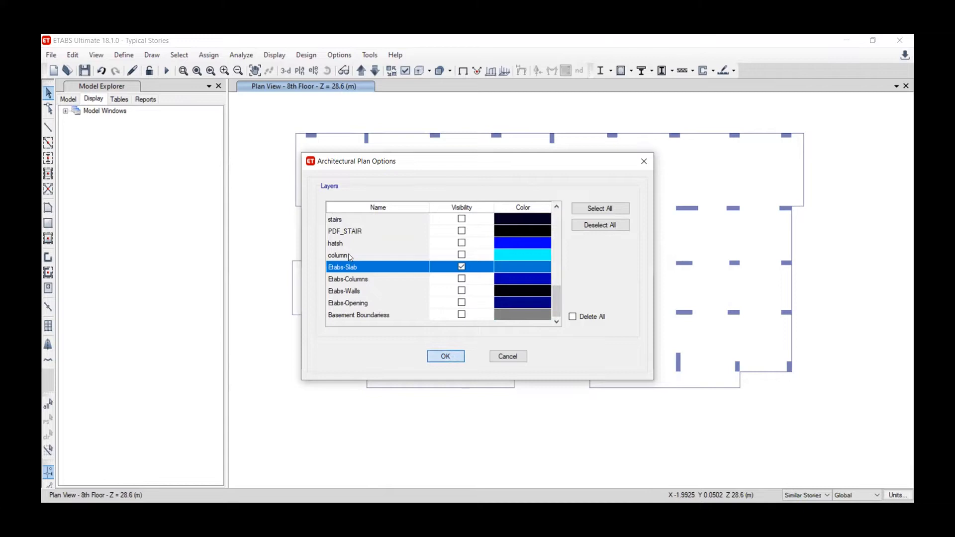
left_click(445, 356)
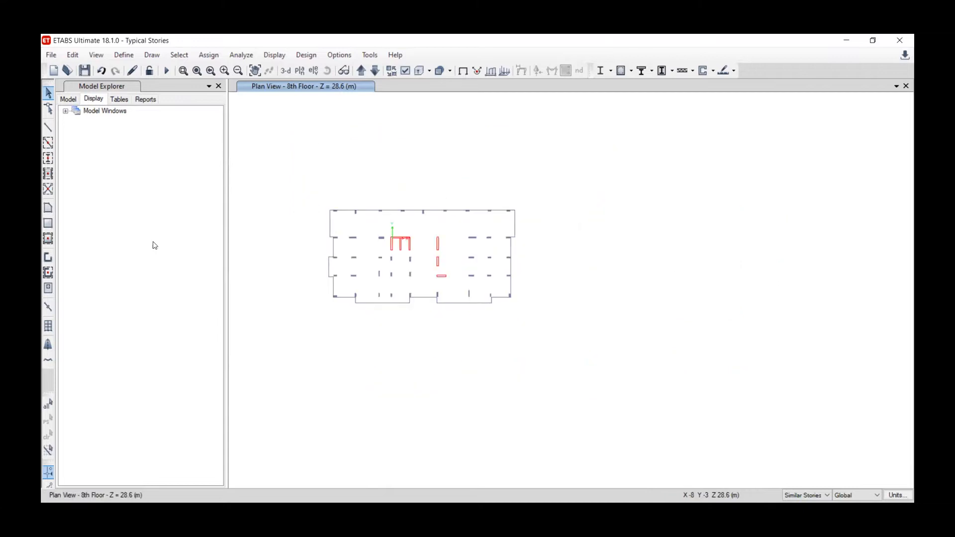
Step: Quick-draw the Slab1 floor over the whole 8th Floor slab outline, using the architectural layer as the drawing reference
left_click(48, 239)
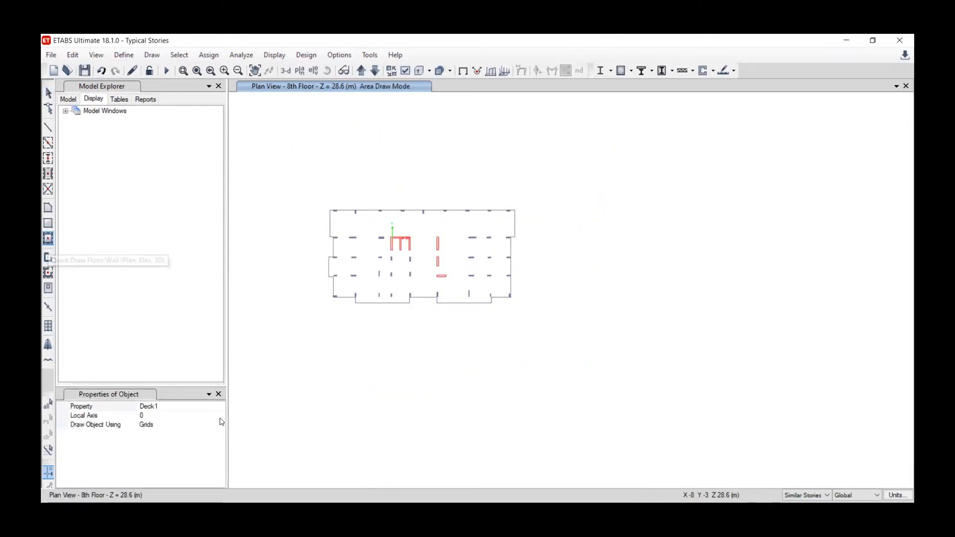
left_click(221, 407)
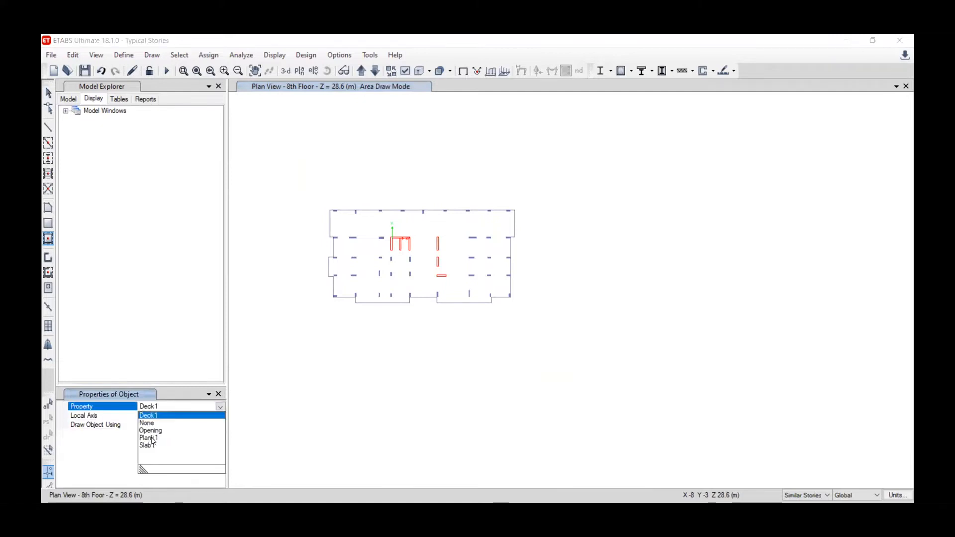
left_click(160, 445)
left_click(213, 423)
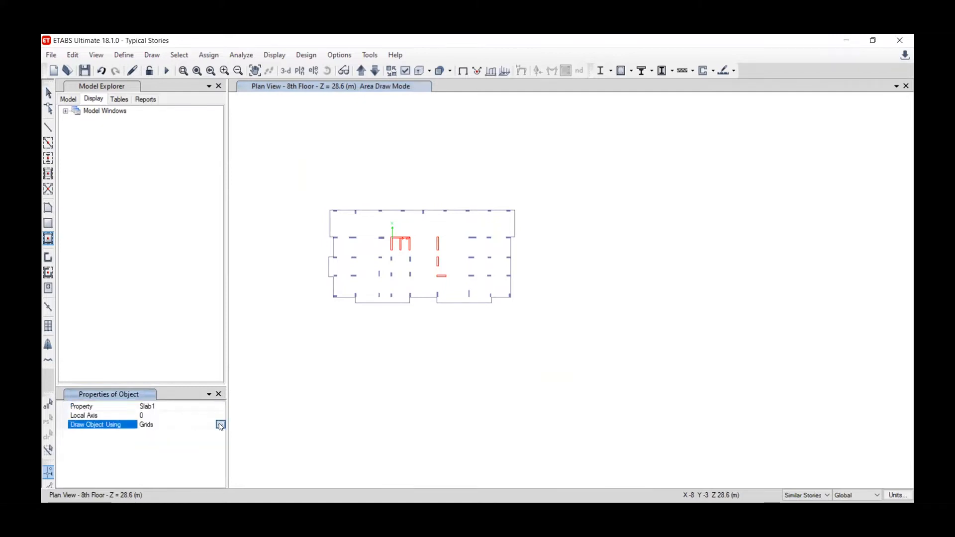
left_click(221, 425)
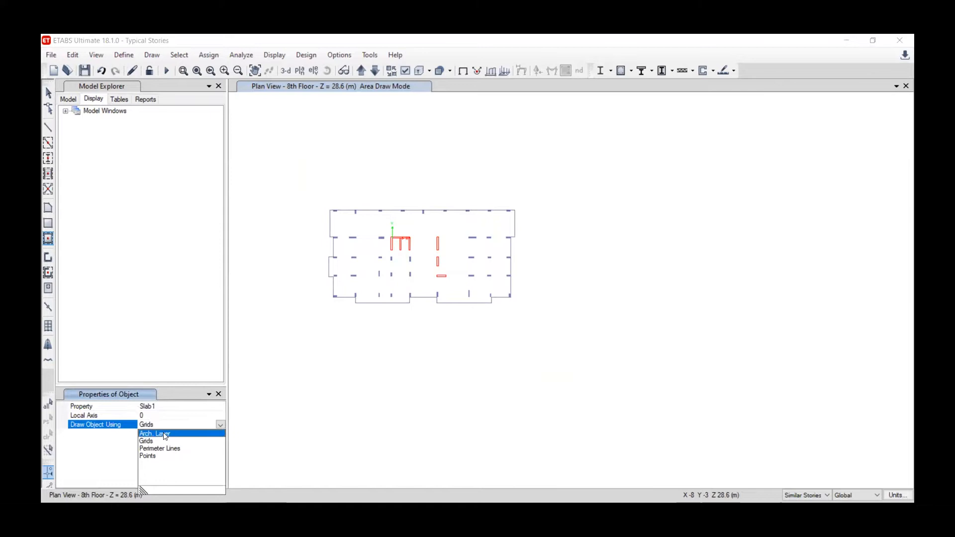
left_click(165, 436)
mouse_move(309, 193)
left_mouse_down()
mouse_move(436, 291)
mouse_move(535, 327)
left_mouse_up()
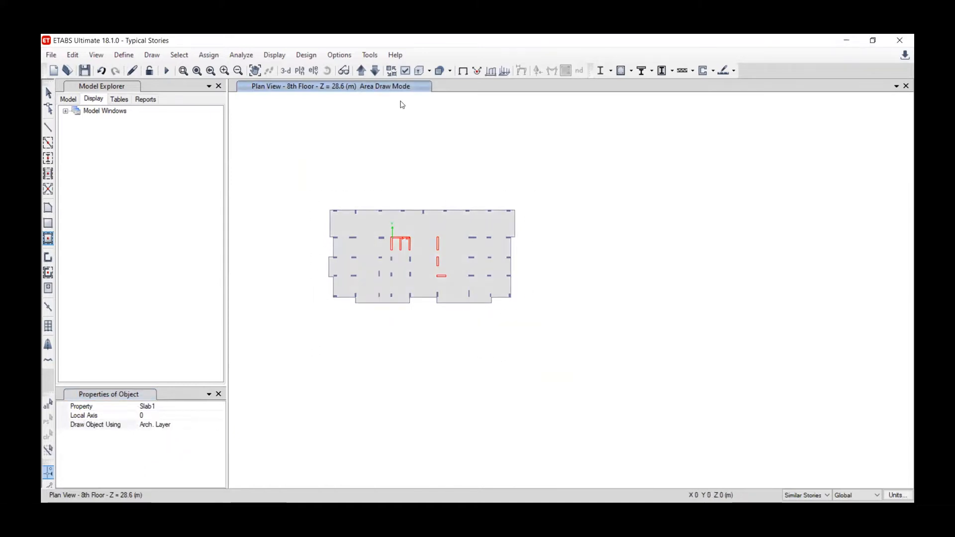
Step: Hide all architectural plan layers on the 8th Floor plan
left_click(339, 55)
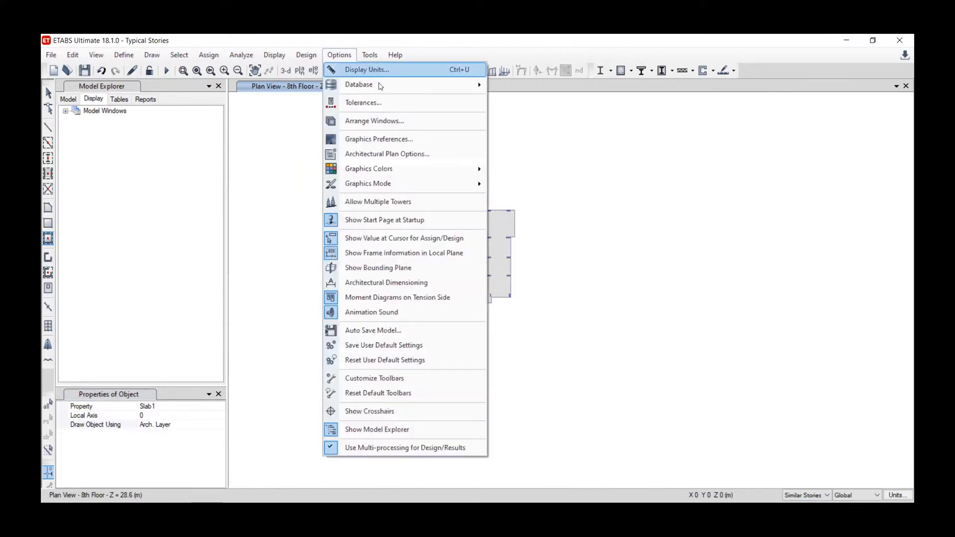
key("Return")
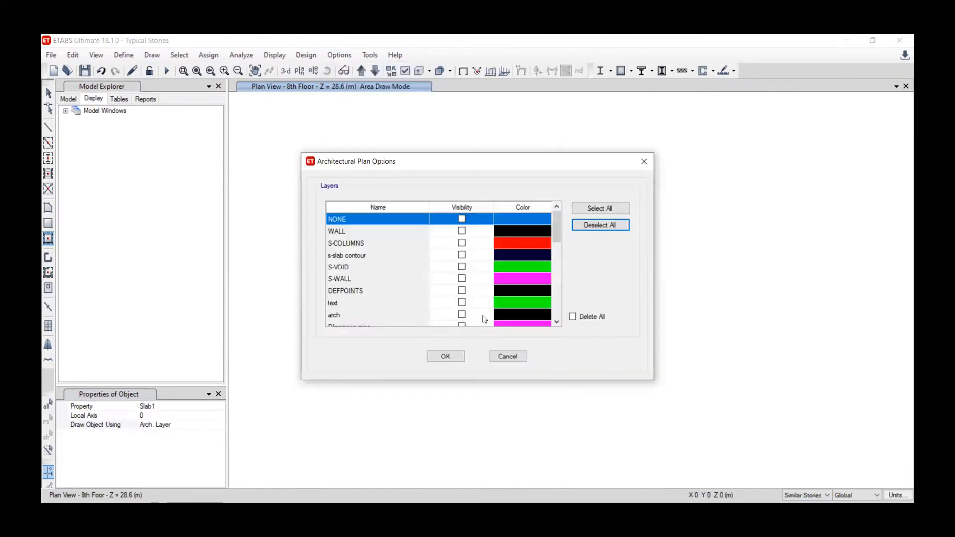
left_click(446, 356)
Step: Examine the slabs on the similar stories by rotating the model in 3-D view
left_click(285, 71)
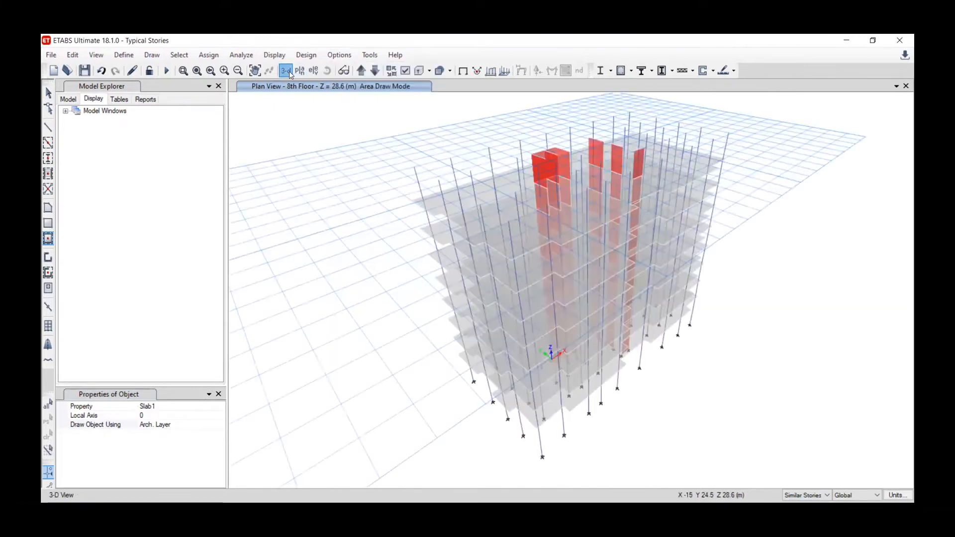
left_click(328, 71)
left_click_drag(407, 380, 357, 317)
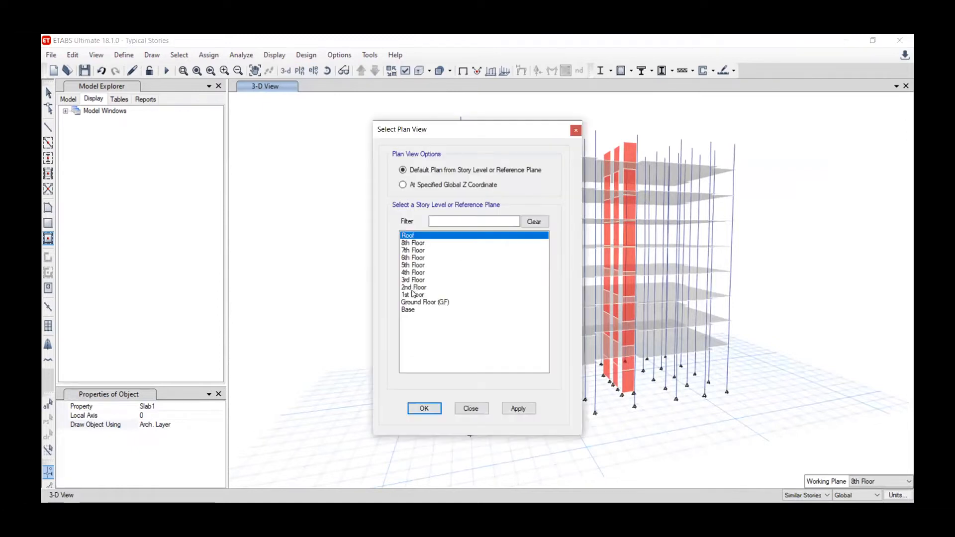
Step: Check the slab coverage by stepping through the plans from the 1st Floor down to Base and back up to the 2nd Floor
left_click(413, 295)
left_click(517, 408)
left_click(479, 409)
left_click(376, 70)
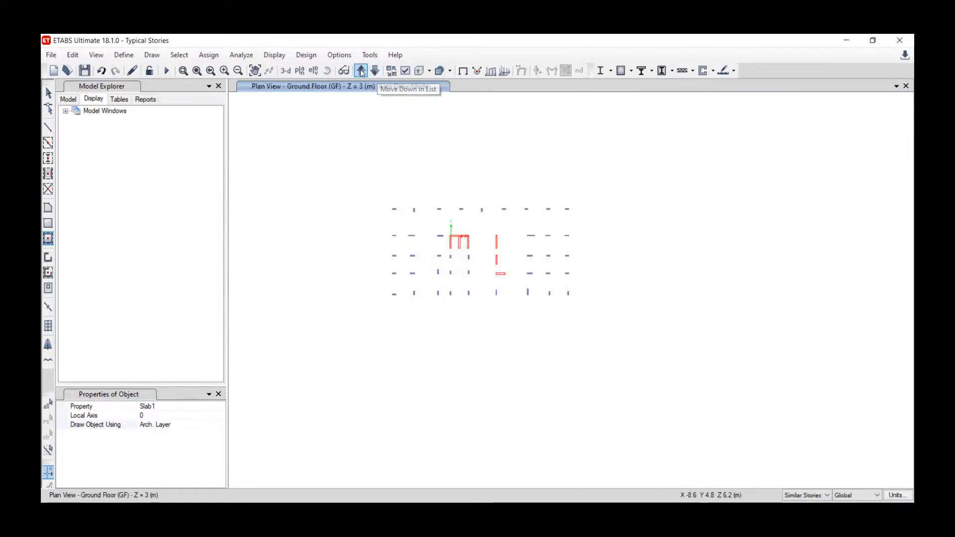
left_click(375, 70)
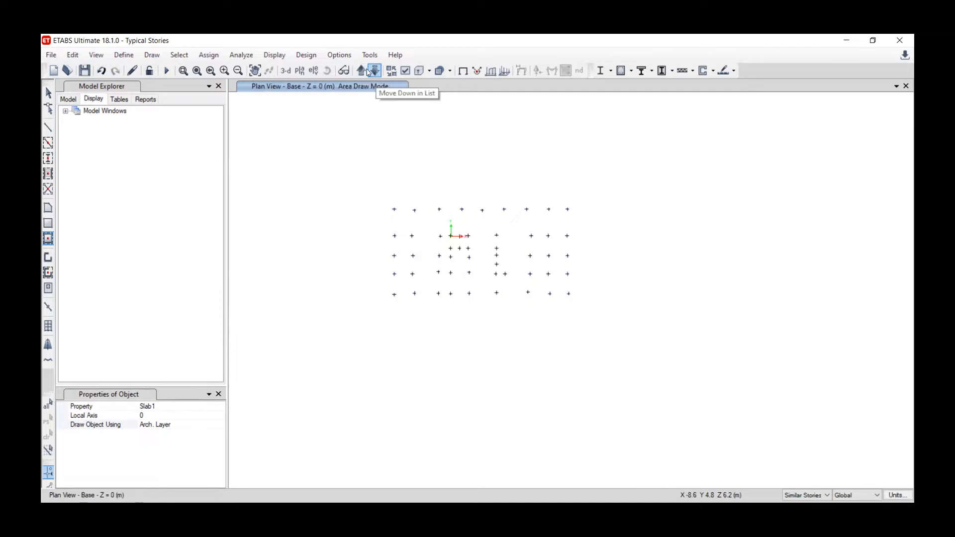
left_click(361, 70)
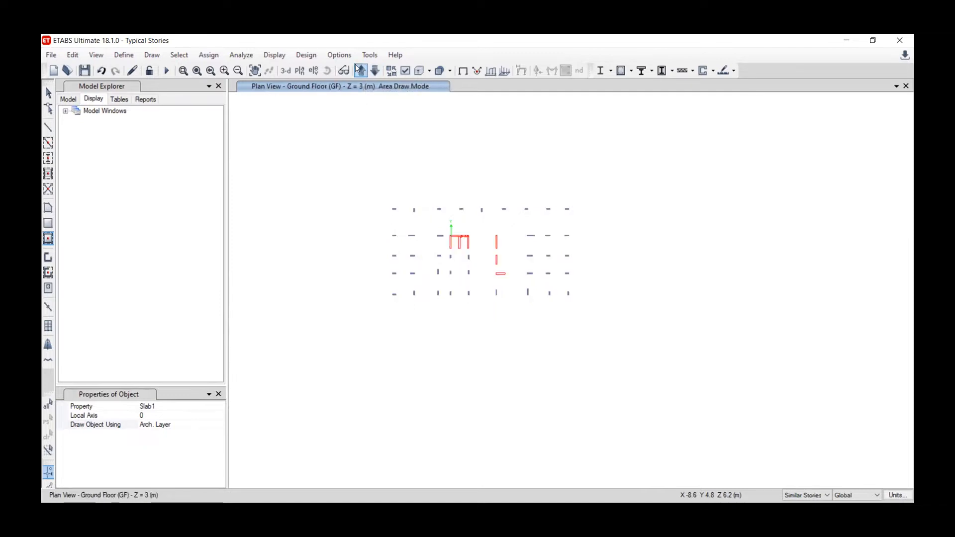
left_click(360, 69)
left_click(362, 71)
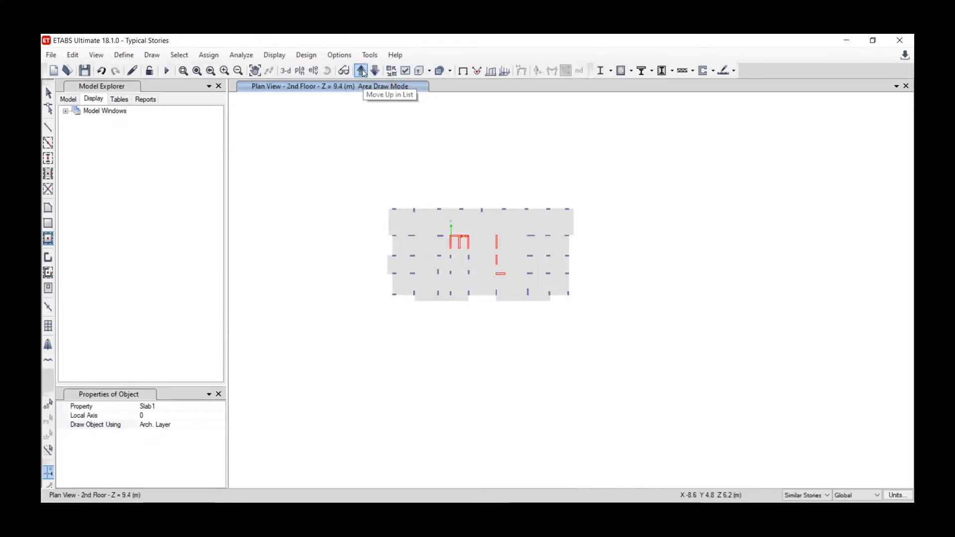
Step: Go to the Roof plan and turn off all architectural plan layers
left_click(375, 71)
left_click(375, 71)
left_click(375, 71)
left_click(375, 71)
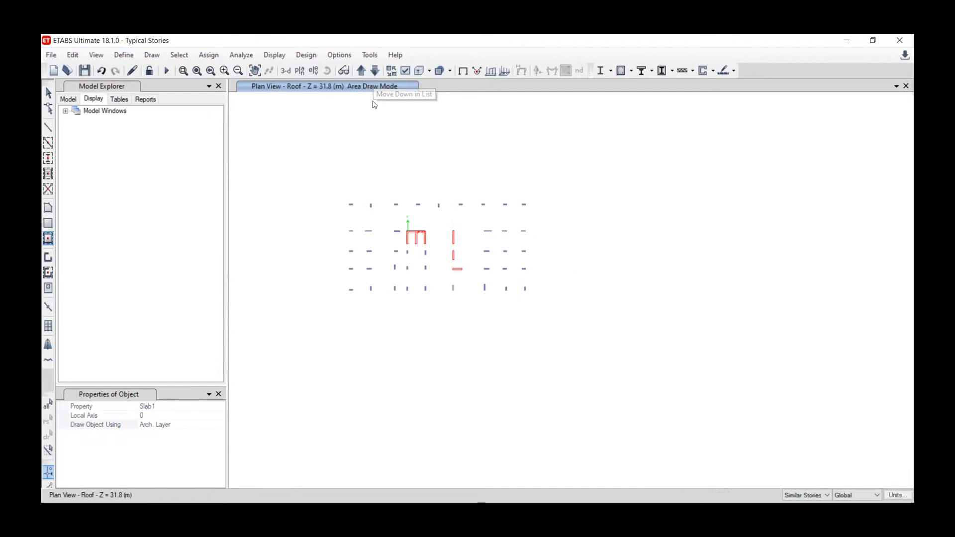
left_click(340, 55)
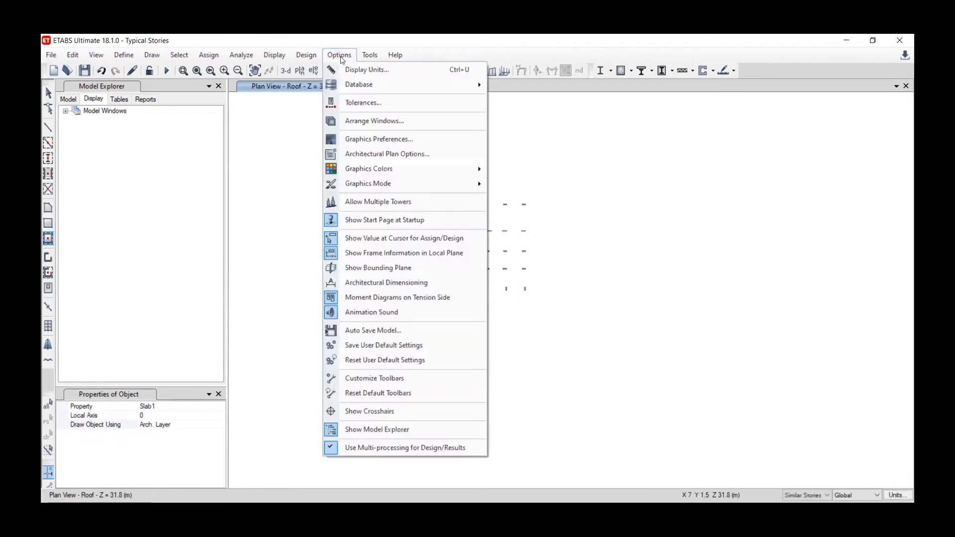
left_click(420, 155)
left_click(600, 226)
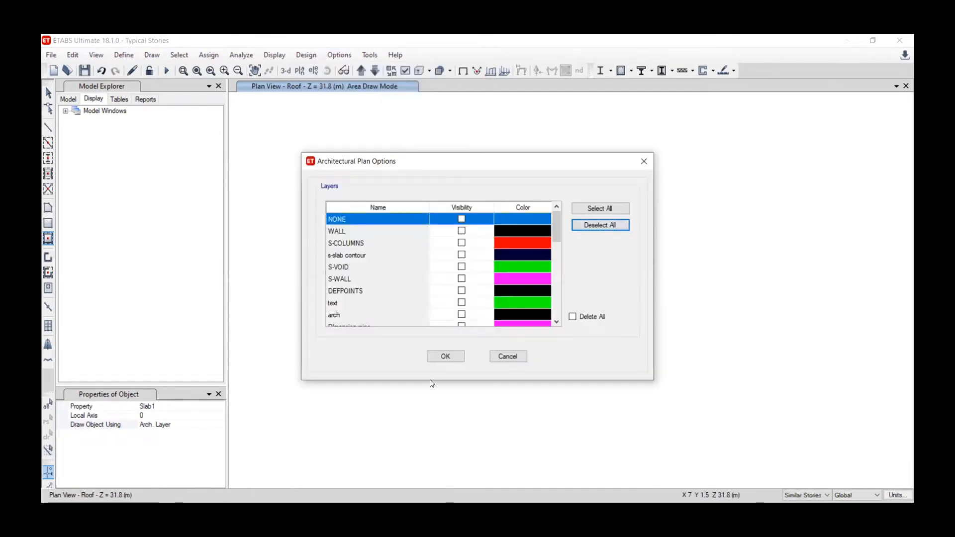
left_click(445, 356)
Step: Import the Roof Level drawing as an architectural plan in m onto the Roof story, overwriting the existing CAD entities
left_click(52, 55)
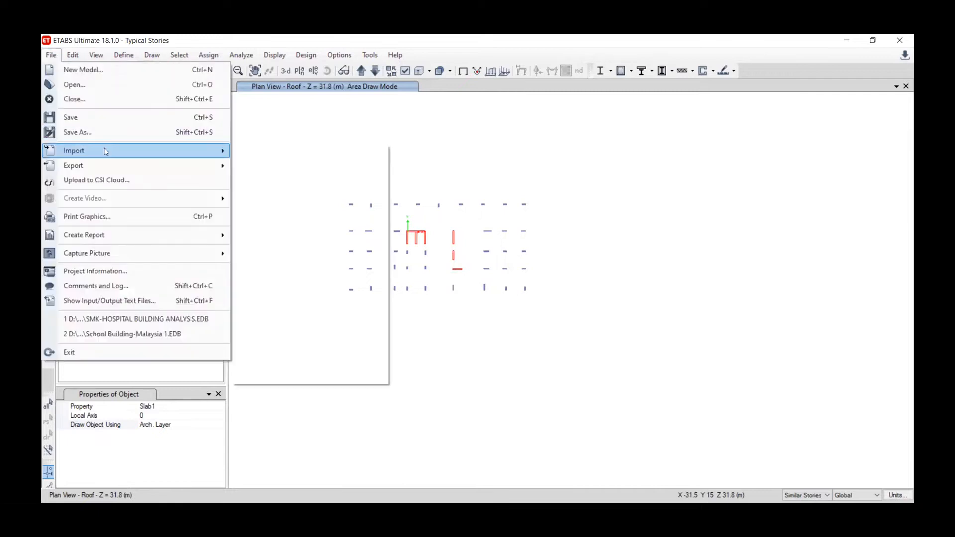
mouse_move(111, 150)
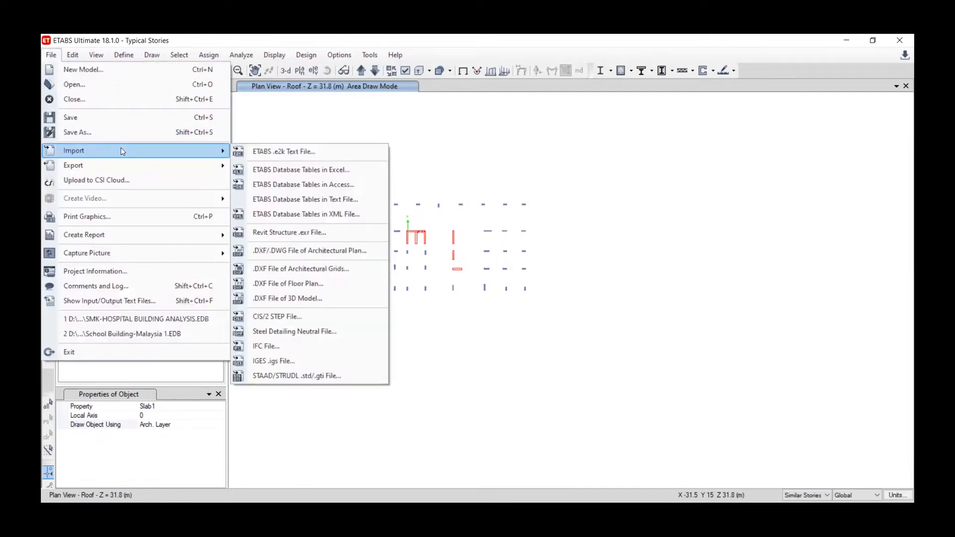
left_click(359, 251)
left_click(324, 175)
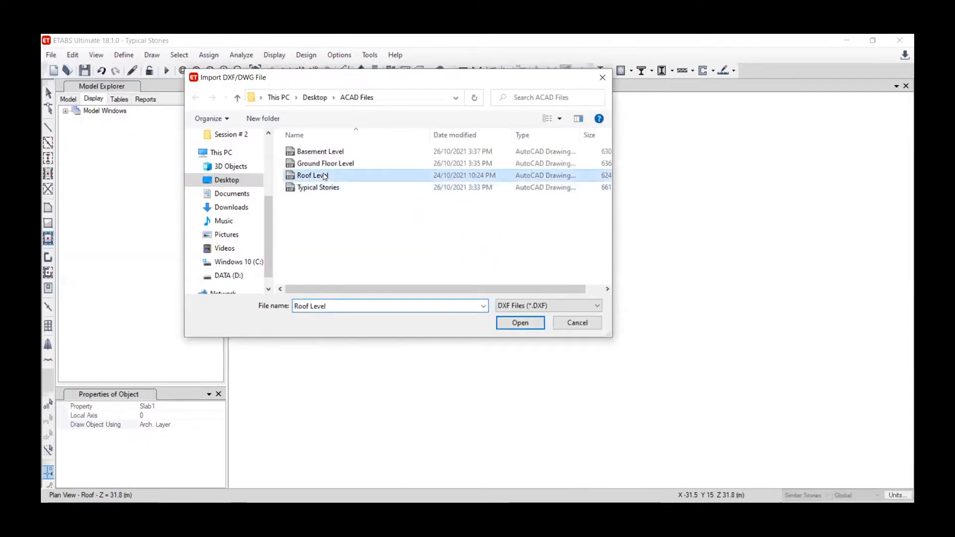
double_click(408, 178)
left_click(557, 196)
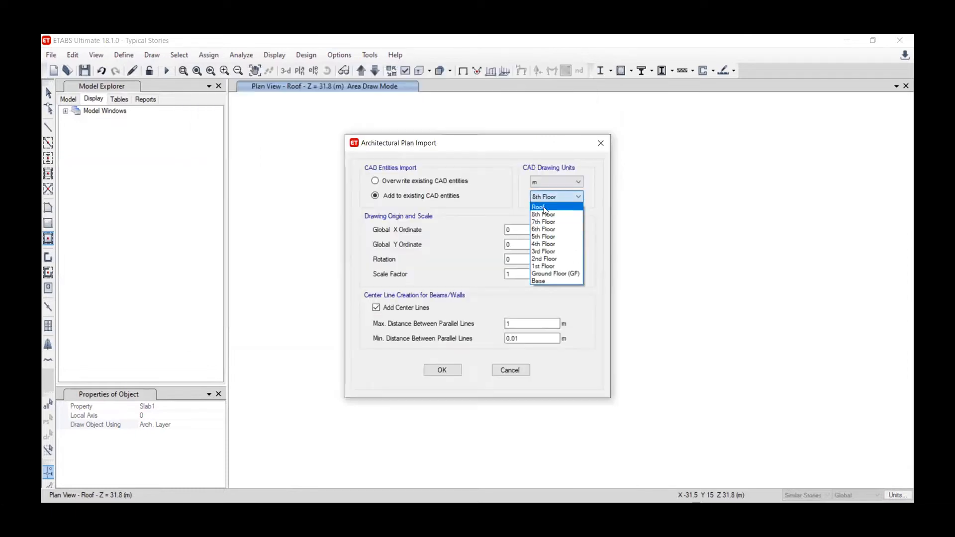
left_click(544, 207)
left_click(448, 182)
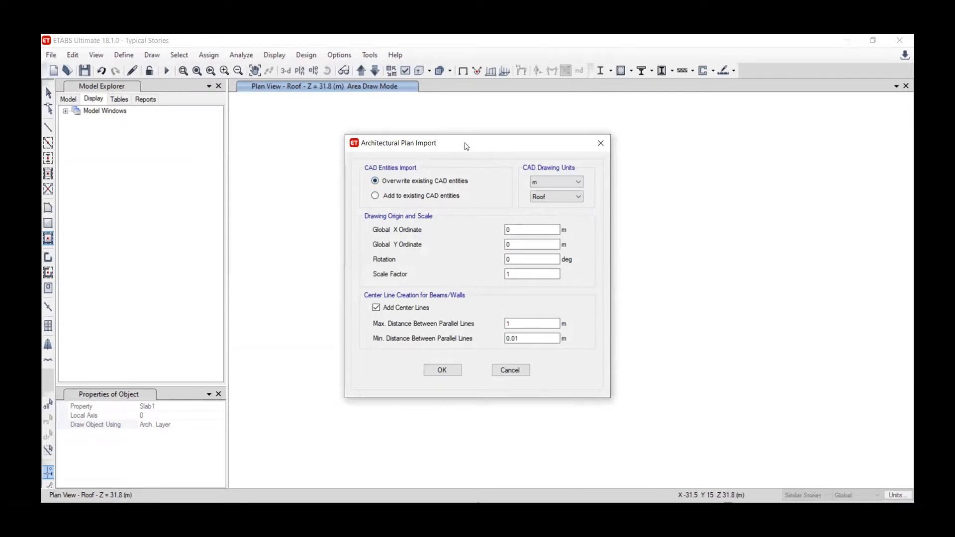
left_click_drag(467, 146, 246, 142)
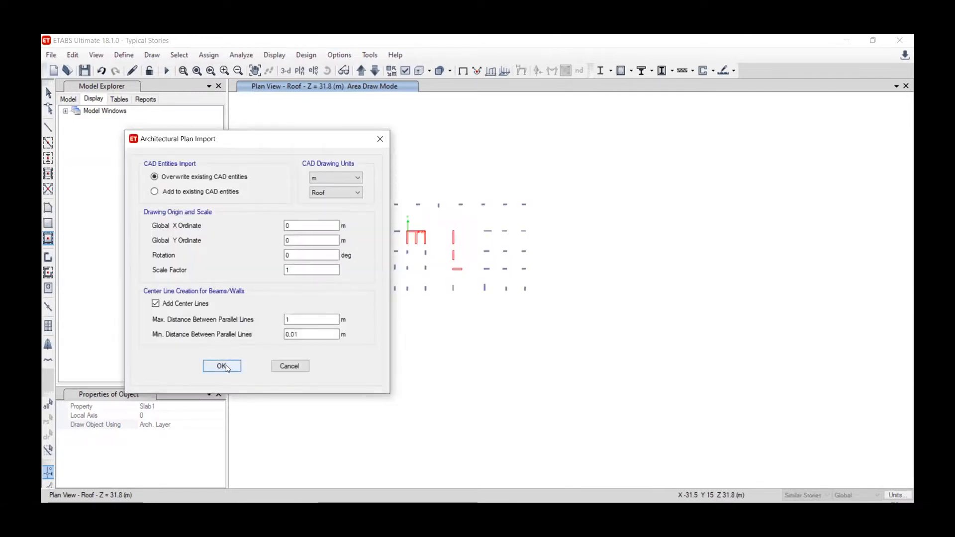
left_click(222, 367)
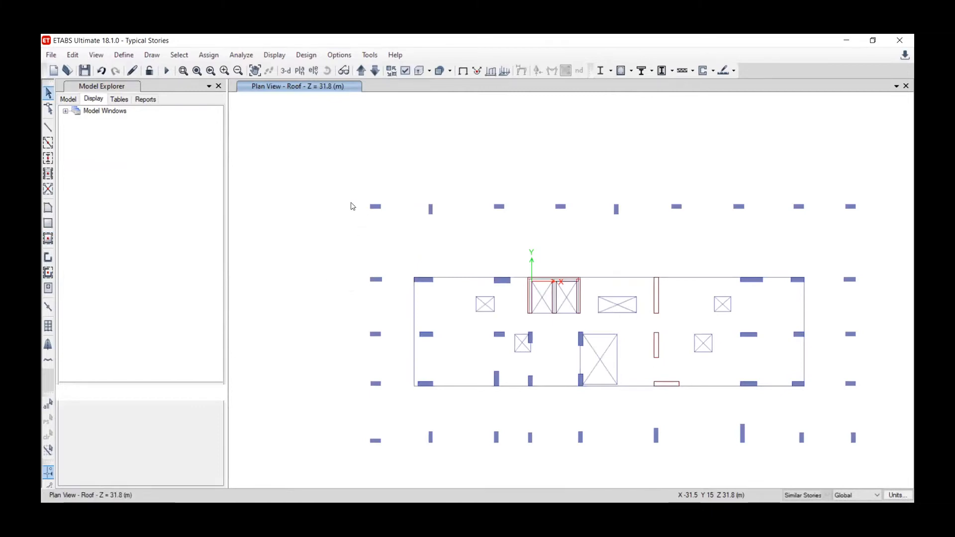
scroll(351, 205, "down", 3)
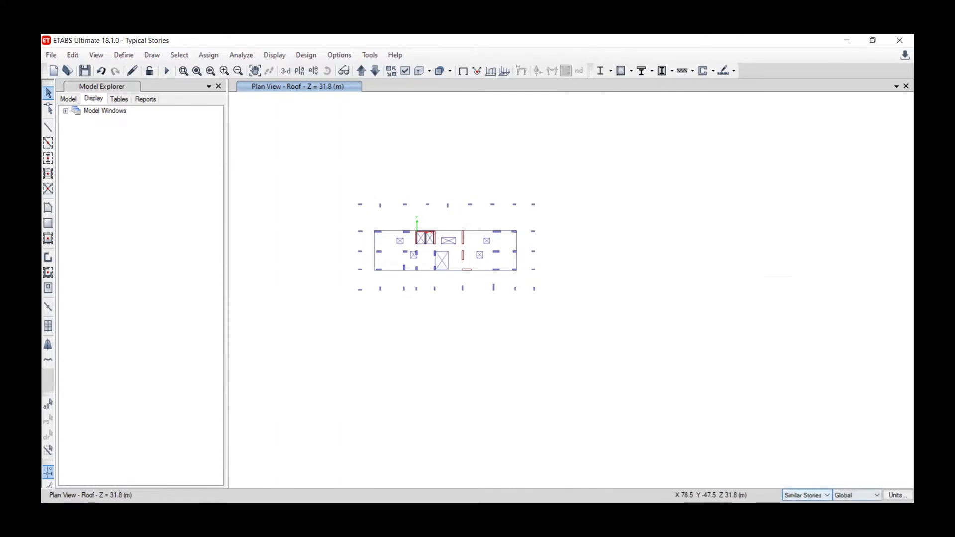
left_click(799, 513)
left_click_drag(545, 186, 350, 306)
mouse_move(550, 282)
left_mouse_down()
mouse_move(513, 289)
mouse_move(565, 290)
left_mouse_up()
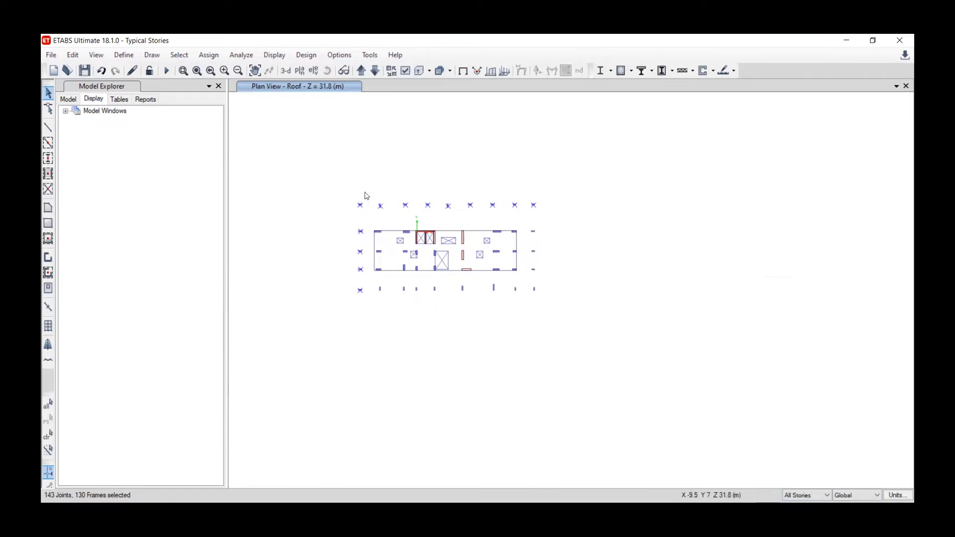
key("Delete")
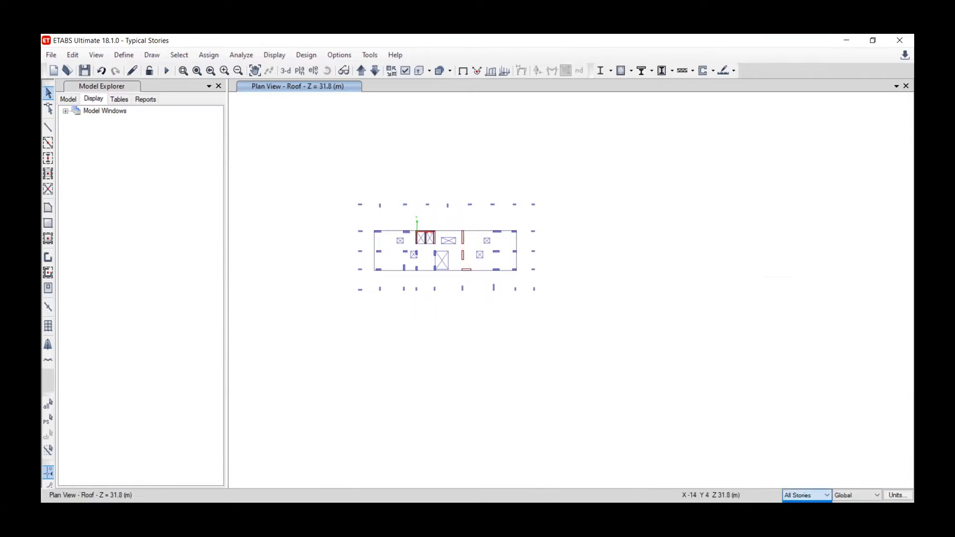
Step: Delete the perimeter columns outside the roof slab outline with One Story active, and compare with the 8th Floor plan
left_click_drag(371, 191, 338, 304)
left_click_drag(573, 287, 375, 303)
left_click_drag(551, 191, 527, 289)
left_click_drag(508, 279, 492, 295)
left_click_drag(549, 186, 376, 215)
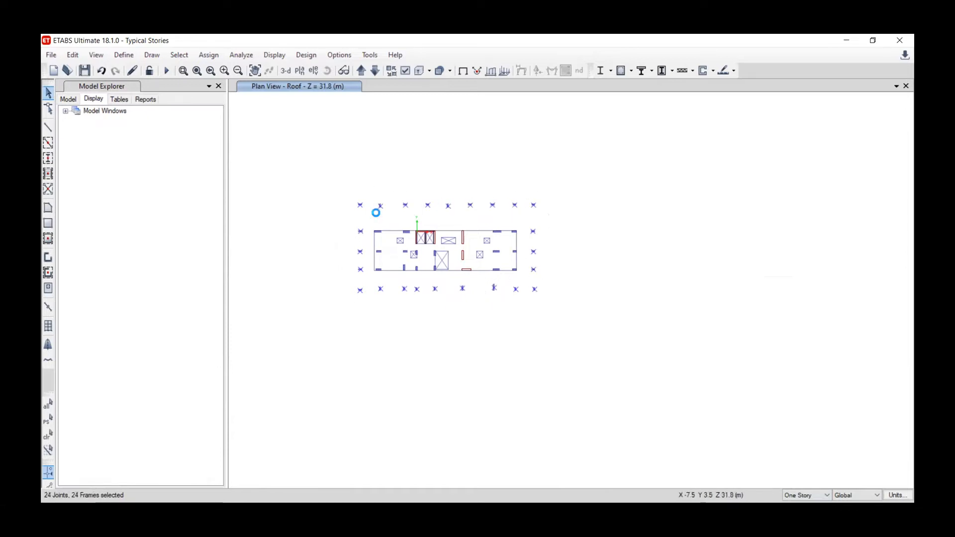
key("Delete")
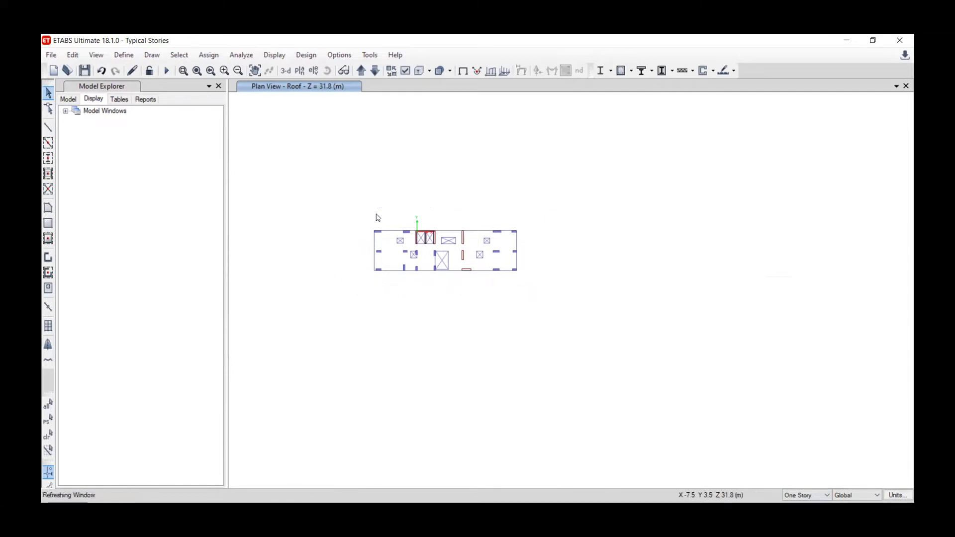
left_click(374, 70)
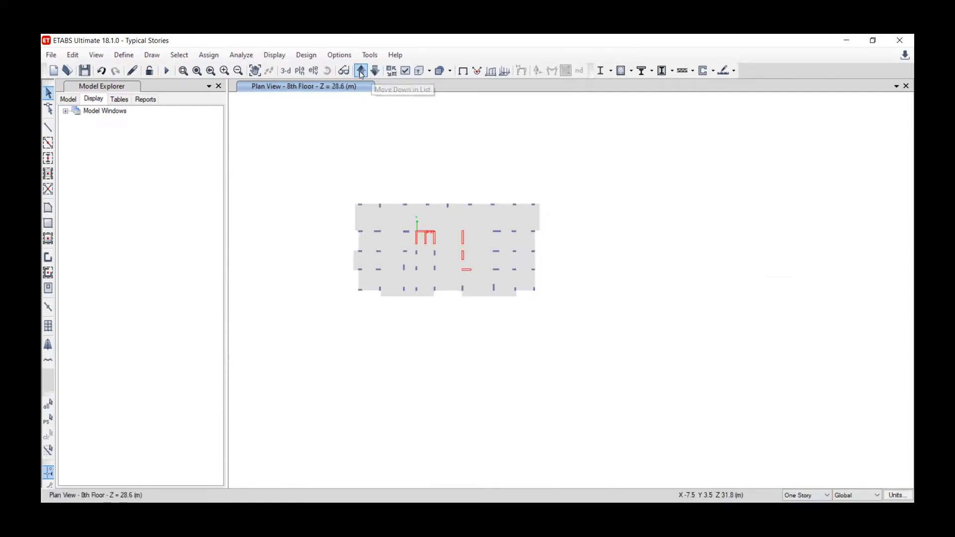
left_click(361, 71)
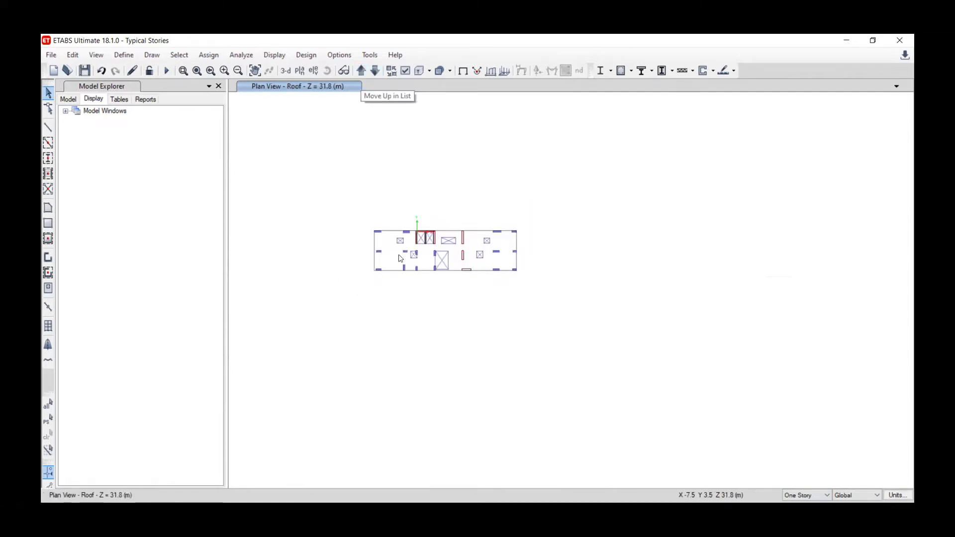
Step: Show only the Etabs-Slab architectural layer on the Roof plan
scroll(424, 269, "up", 3)
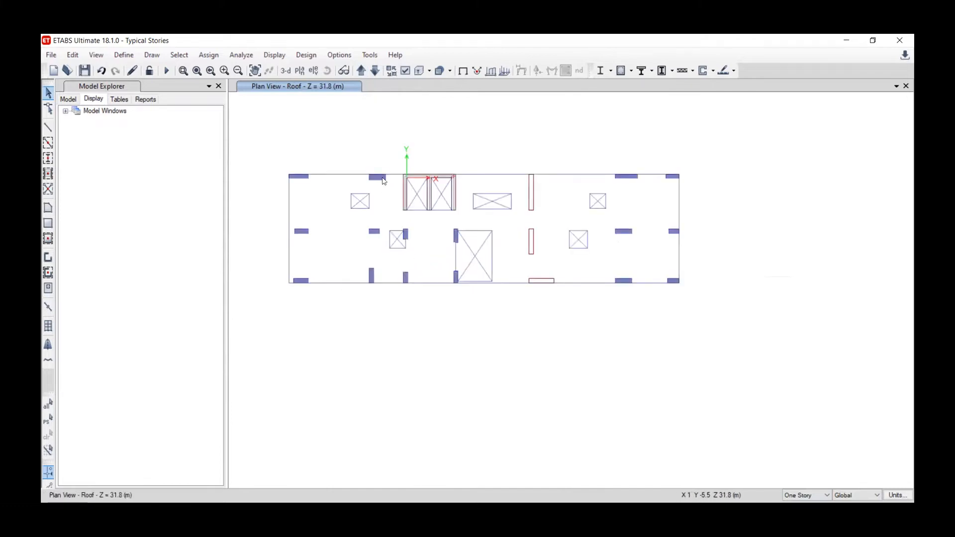
left_click(340, 55)
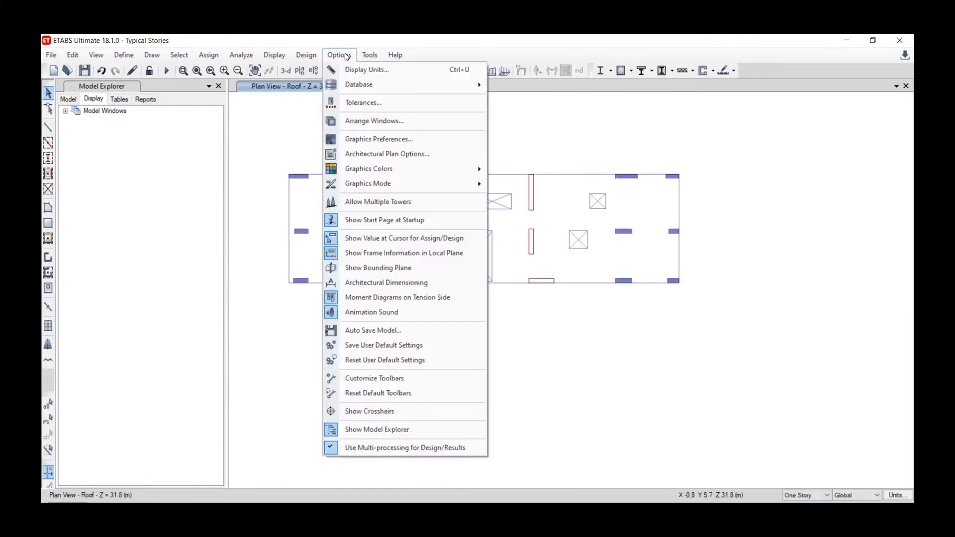
left_click(393, 150)
left_click(600, 225)
left_click_drag(557, 223, 556, 331)
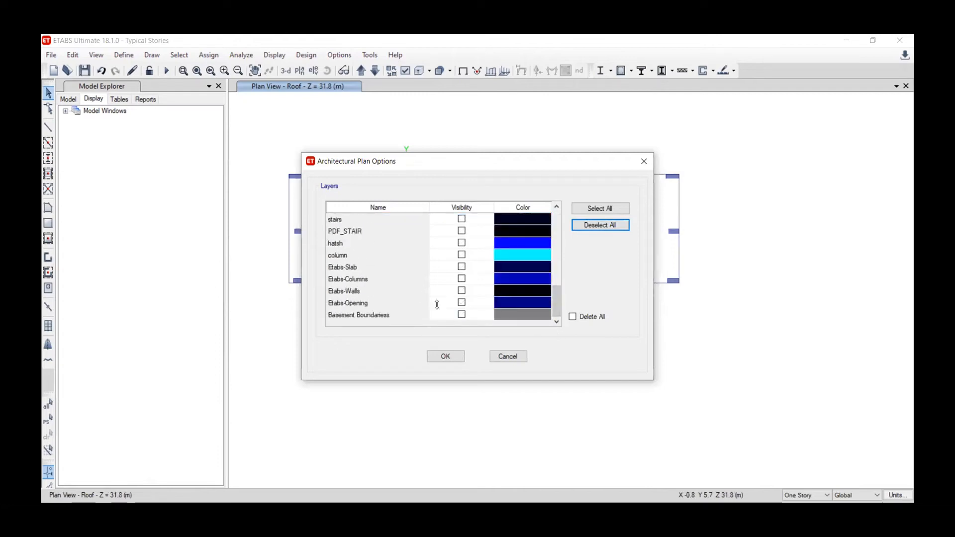
left_click(461, 268)
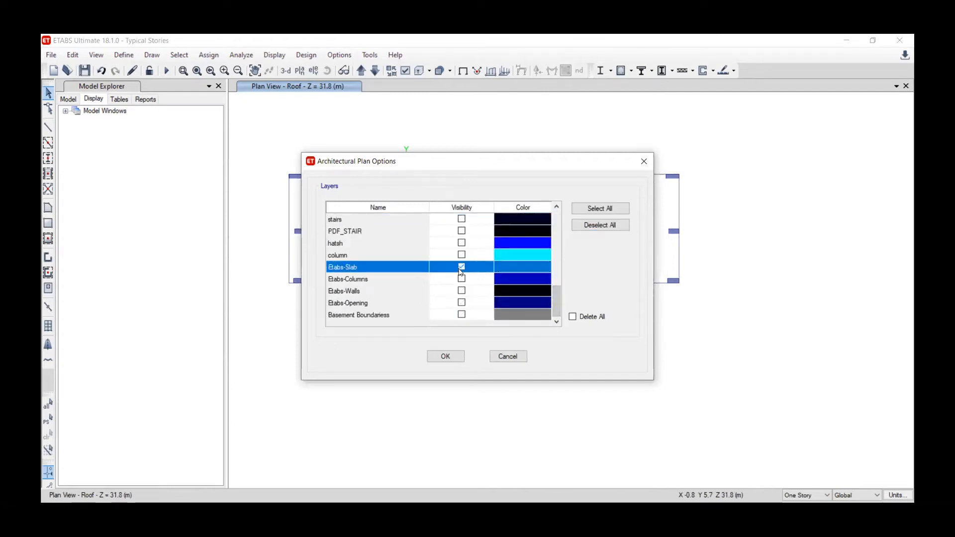
left_click(446, 355)
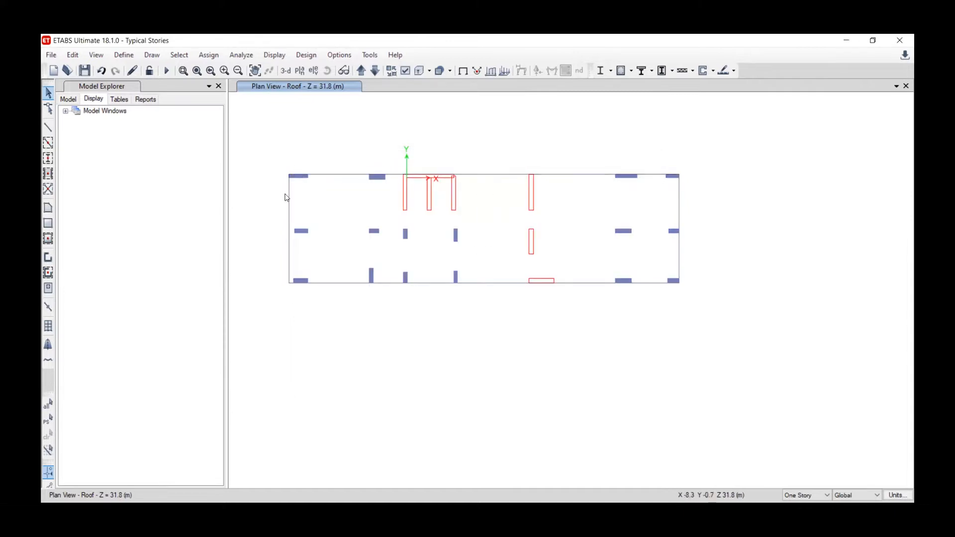
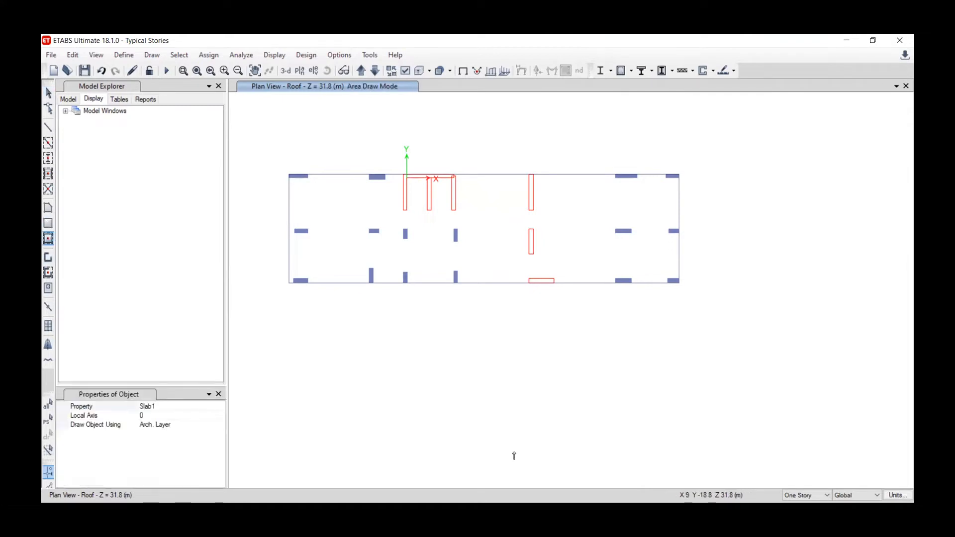
Step: Create the roof slab with property Slab1 from the architectural slab outline, and hide the plan layers
mouse_move(278, 163)
left_mouse_down()
mouse_move(427, 252)
mouse_move(688, 309)
left_mouse_up()
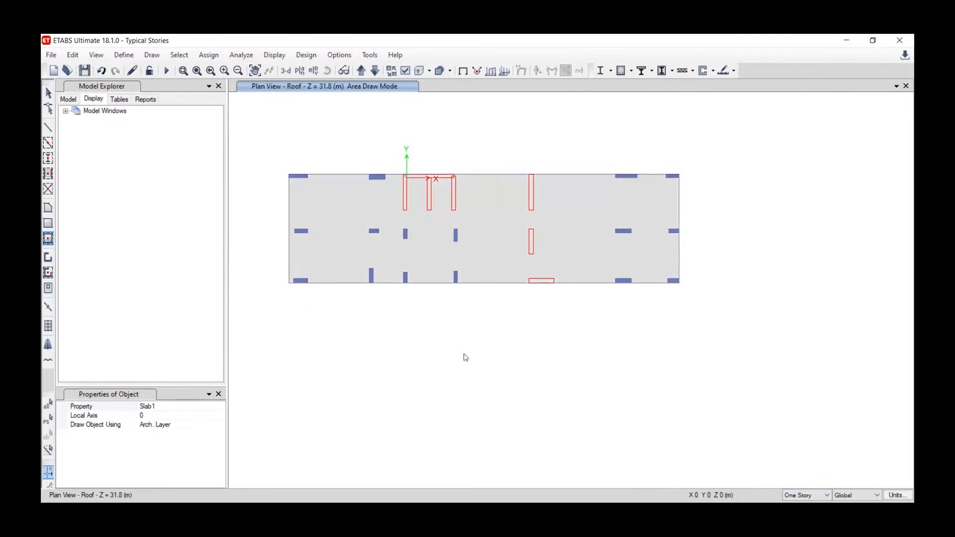
left_click(343, 55)
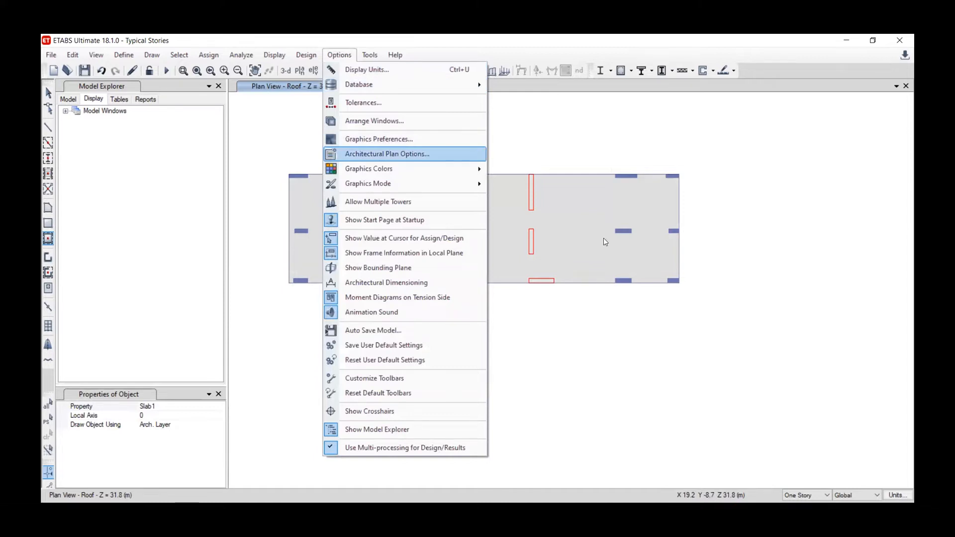
key("Return")
left_click(446, 354)
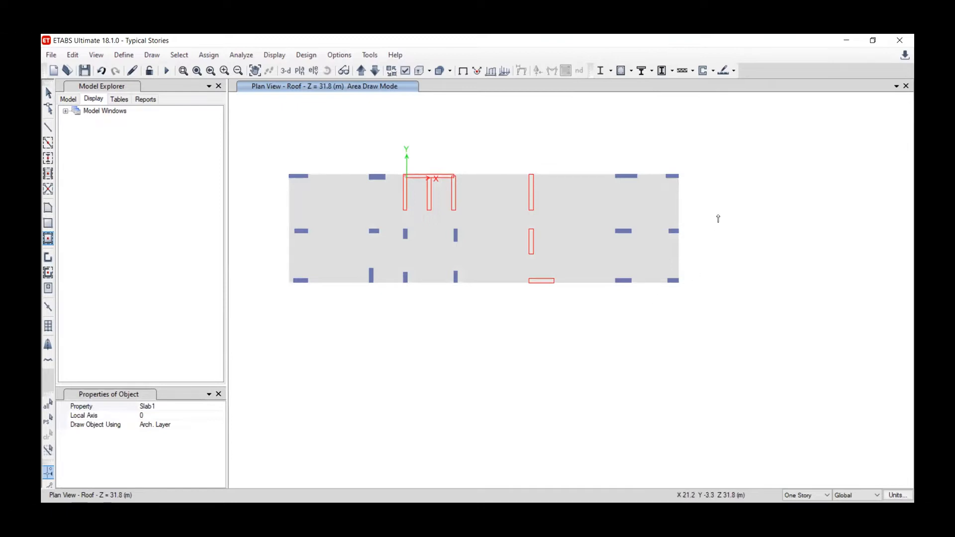
Step: Examine the roof slab and the stories beneath it by rotating the model in 3-D view
left_click(285, 71)
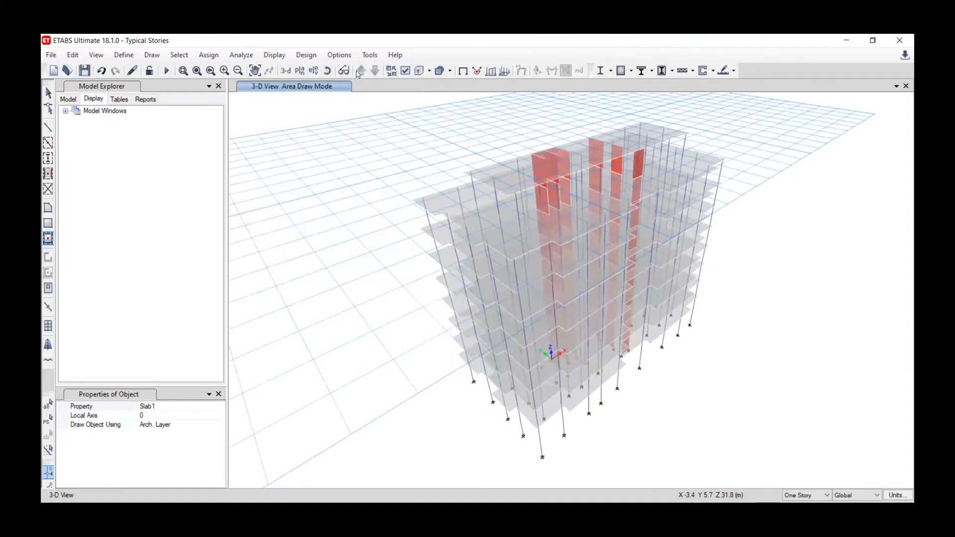
left_click(327, 70)
left_click_drag(384, 307, 334, 259)
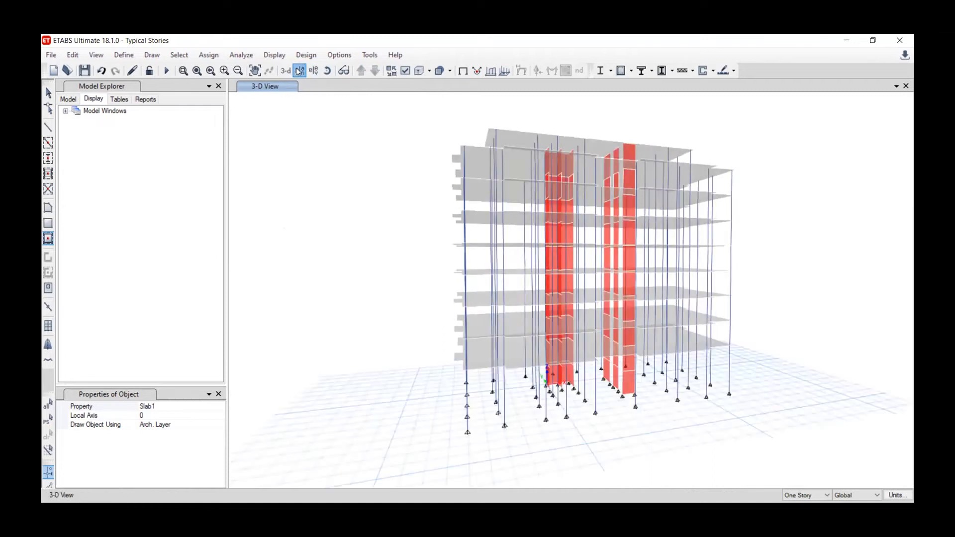
Step: Go to the Ground Floor (GF) plan and inspect its architectural plan layers without changing them
left_click(517, 408)
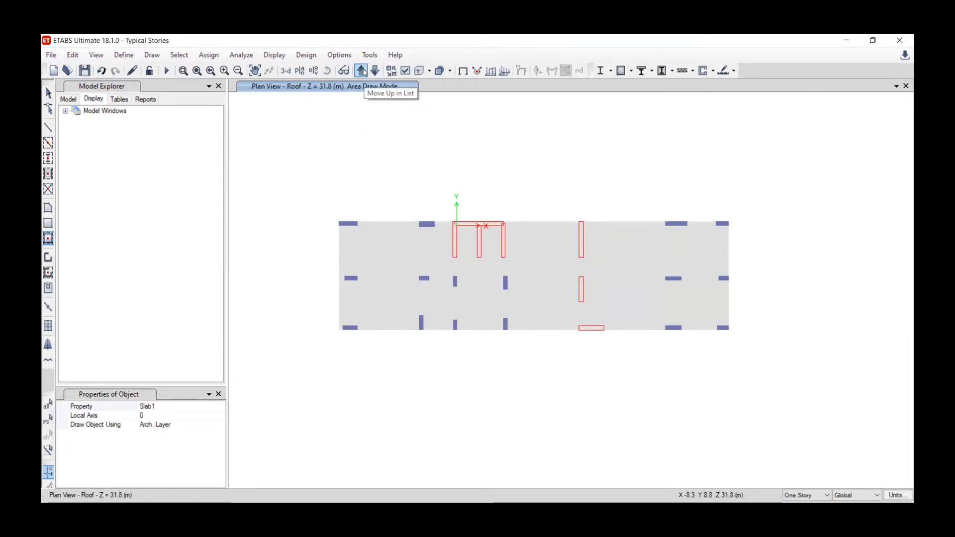
left_click(375, 73)
left_click(363, 74)
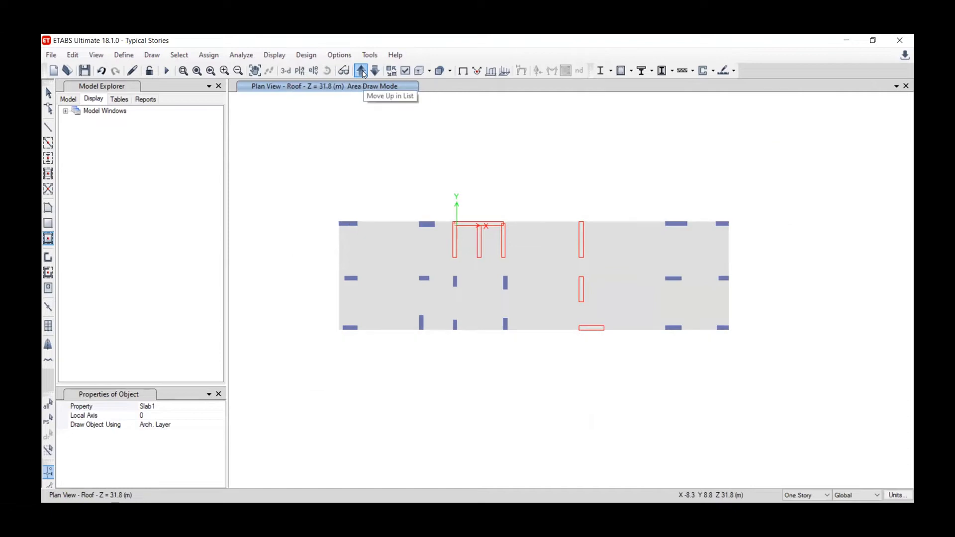
left_click(363, 73)
left_click(364, 74)
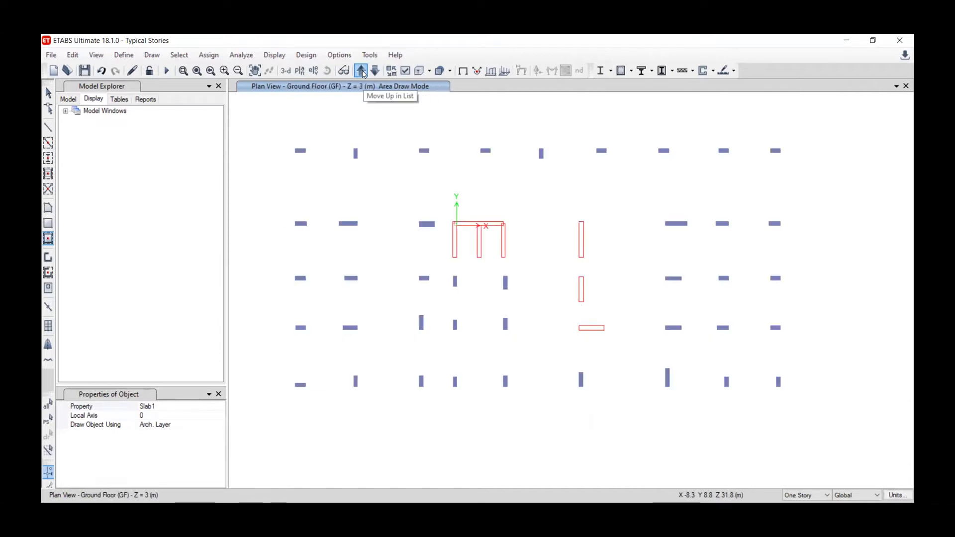
scroll(301, 159, "down", 3)
scroll(302, 159, "up", 3)
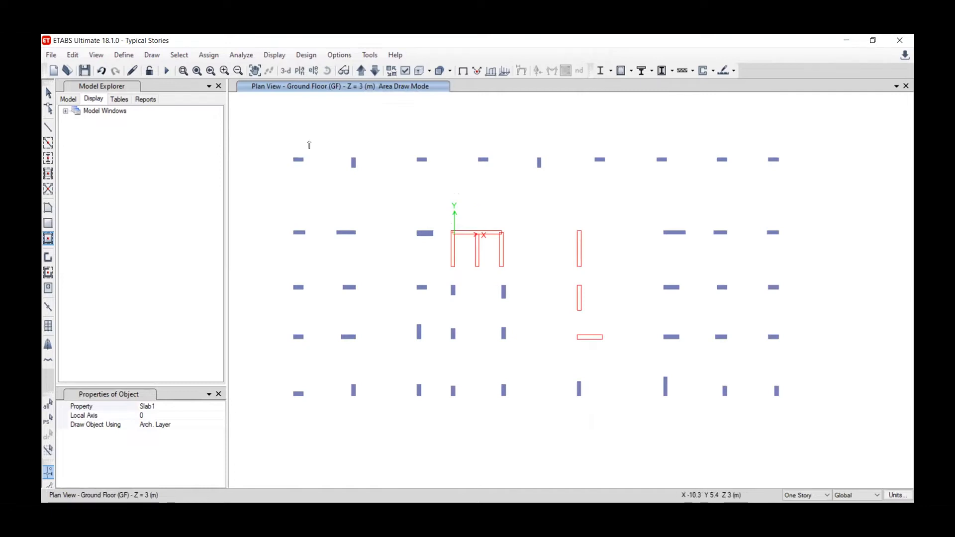
left_click(336, 55)
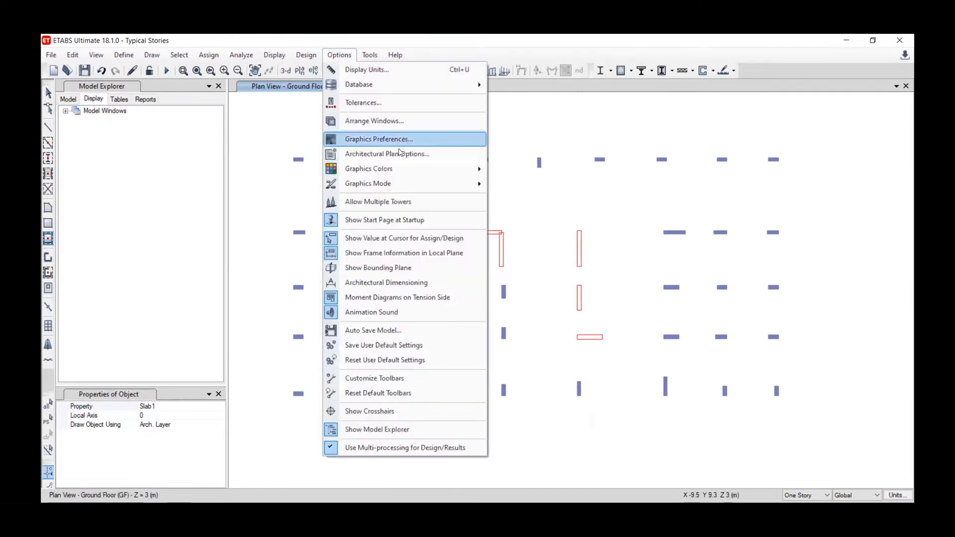
left_click(387, 154)
left_click_drag(556, 267, 555, 330)
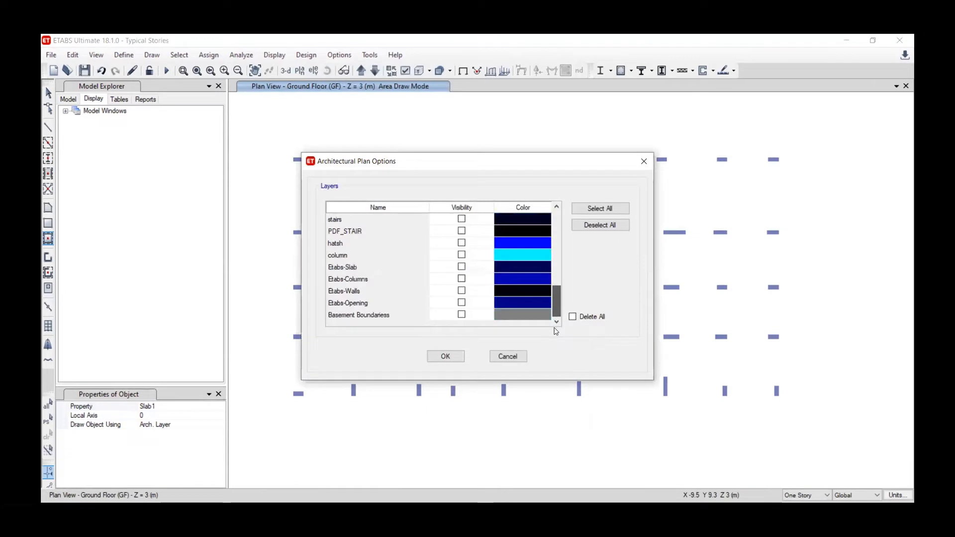
left_click(508, 357)
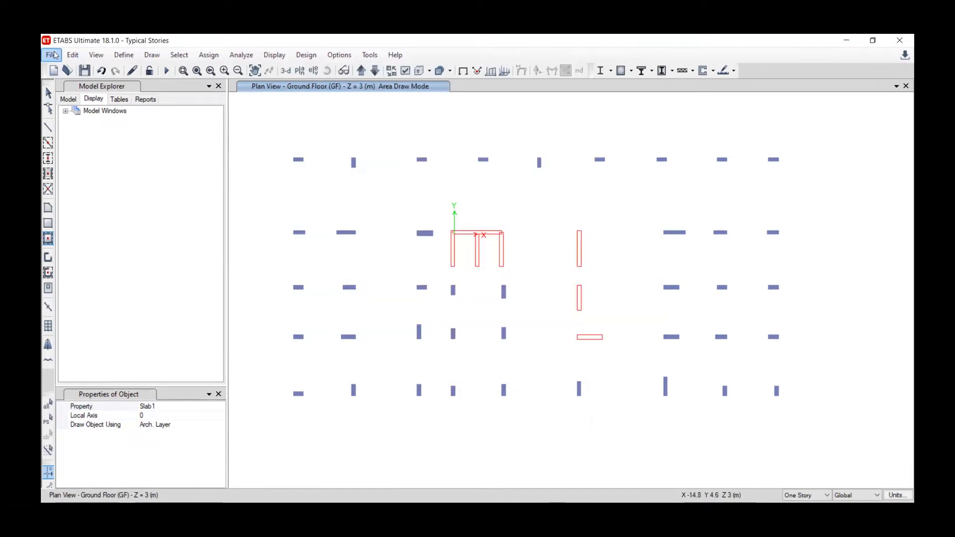
Step: Import the Ground Floor Level drawing in metres onto the Ground Floor (GF) story, overwriting the existing CAD entities
left_click(52, 55)
mouse_move(124, 164)
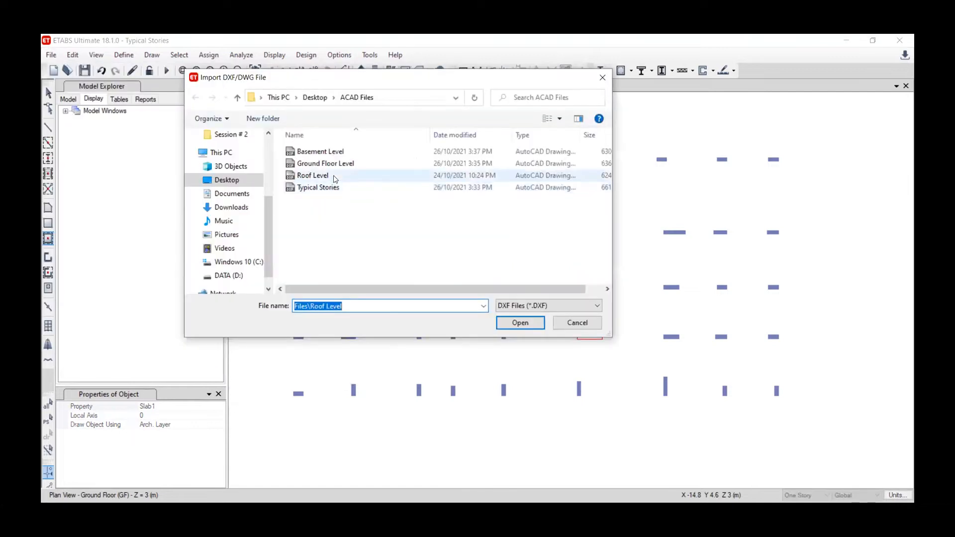
left_click(334, 177)
left_click(339, 166)
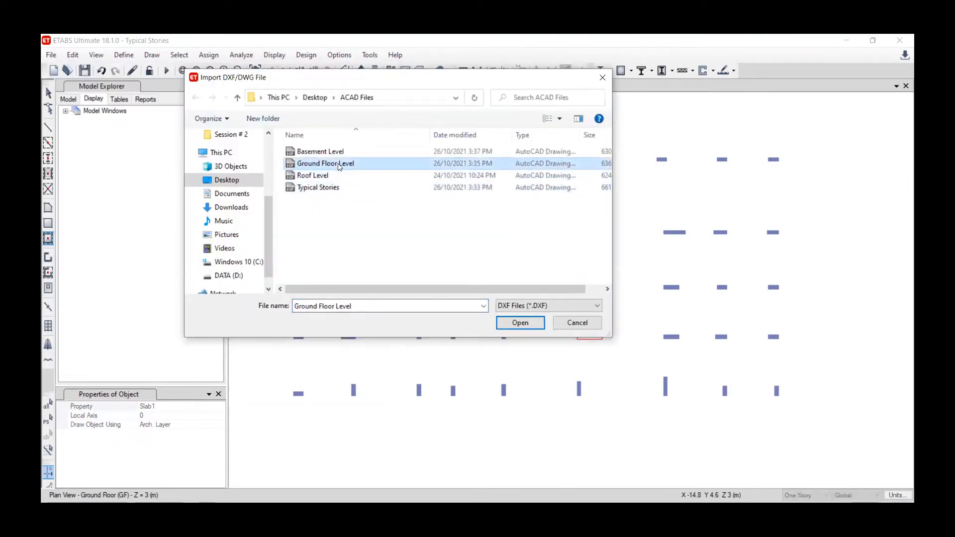
key("Return")
left_click(560, 197)
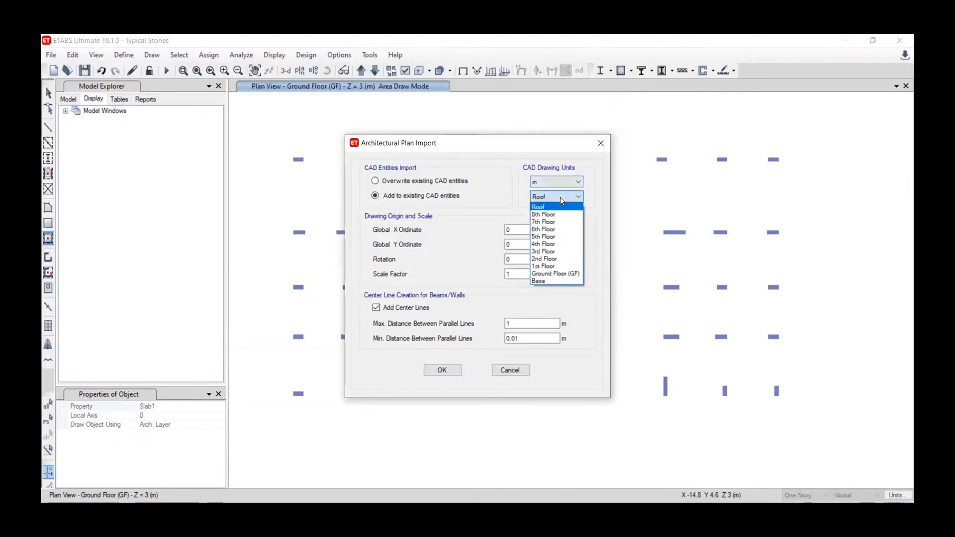
left_click(555, 273)
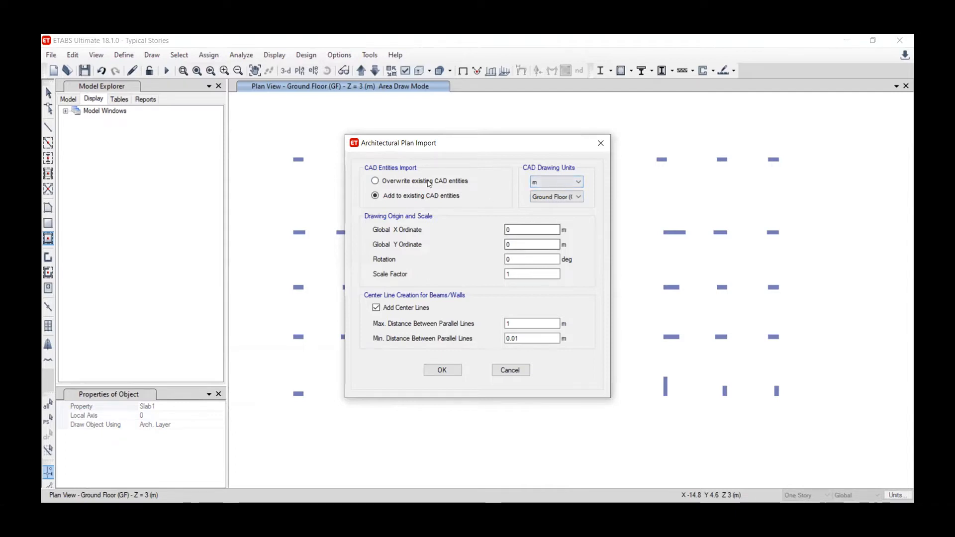
left_click(443, 370)
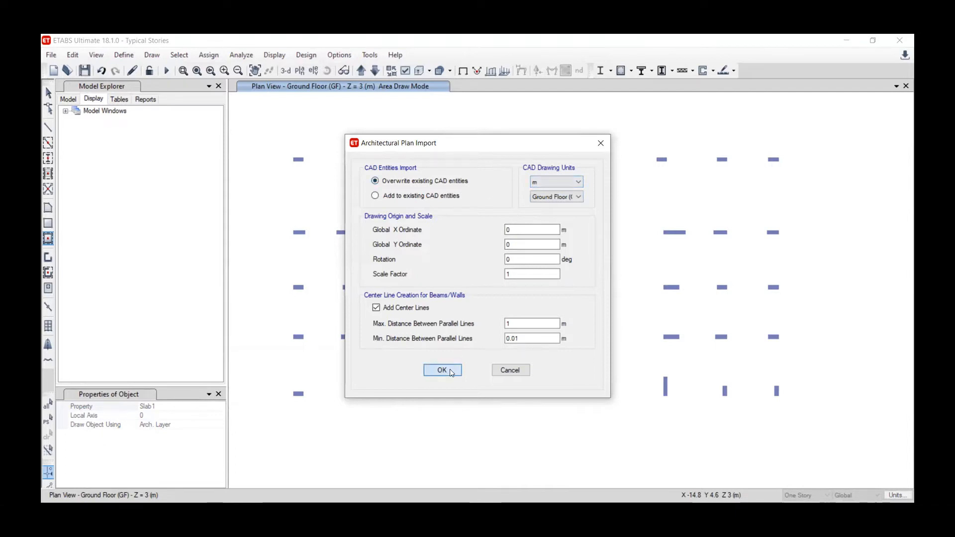
key("Escape")
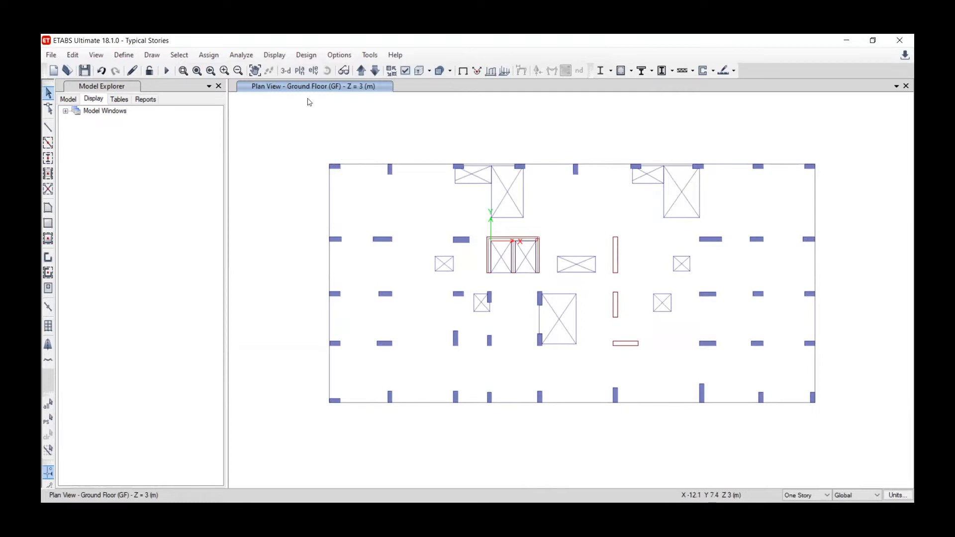
Step: Show only the Etabs-Slab architectural layer on the Ground Floor (GF) plan
left_click(339, 55)
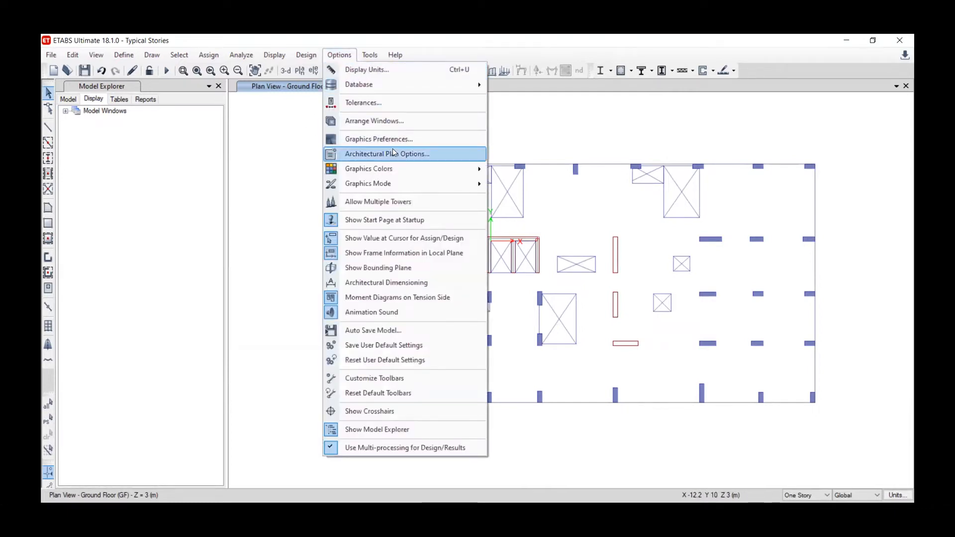
left_click(388, 154)
left_click_drag(558, 230, 557, 305)
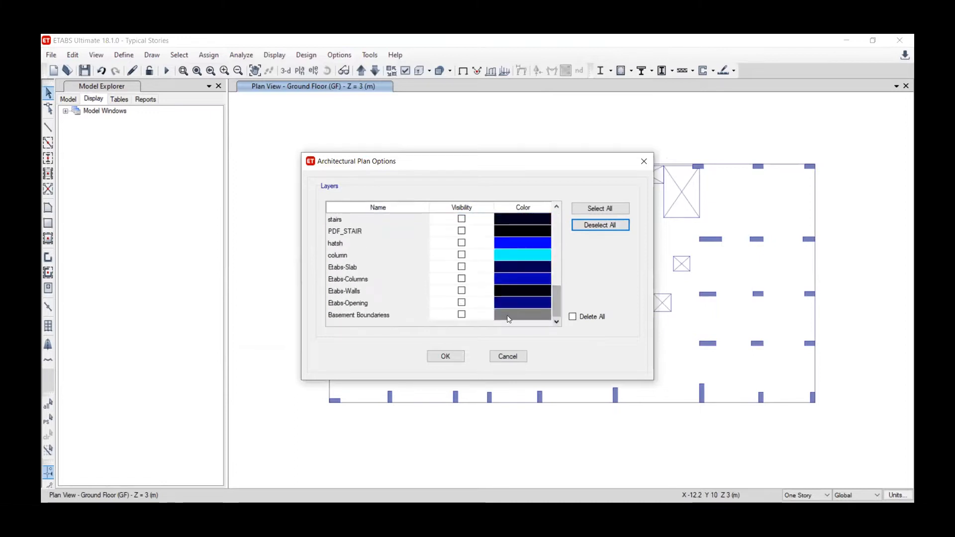
left_click(462, 267)
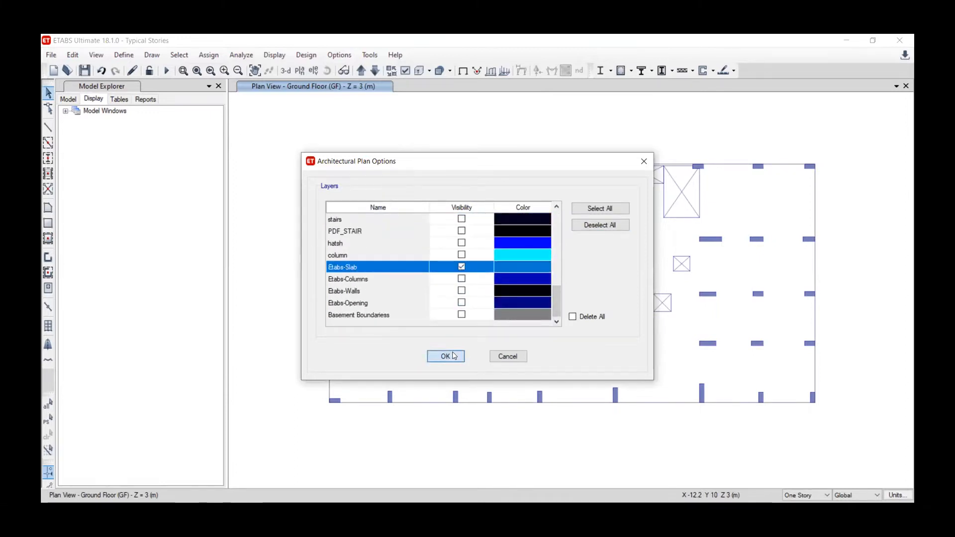
left_click(445, 356)
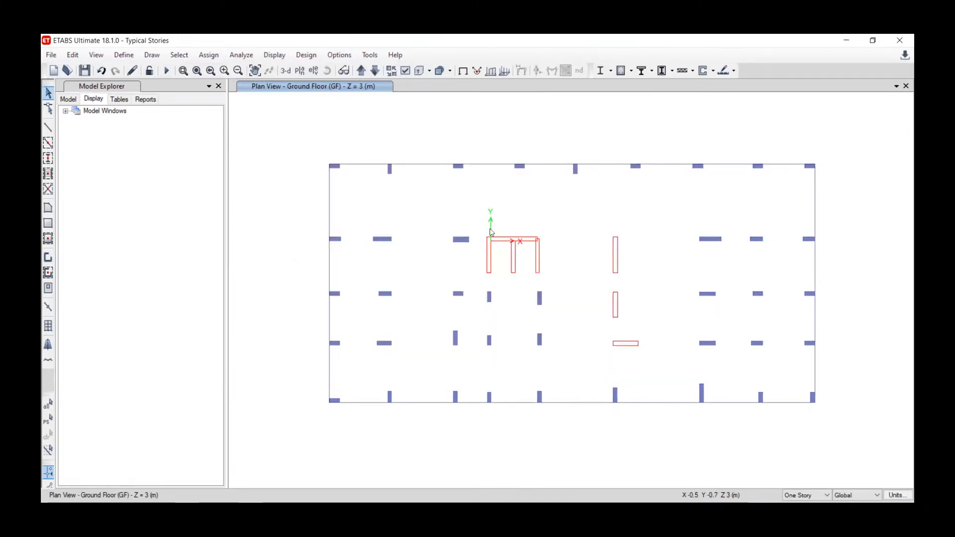
Step: Create the ground-floor slab with property Slab1 from the architectural slab outline, and hide the plan layers
left_click(47, 240)
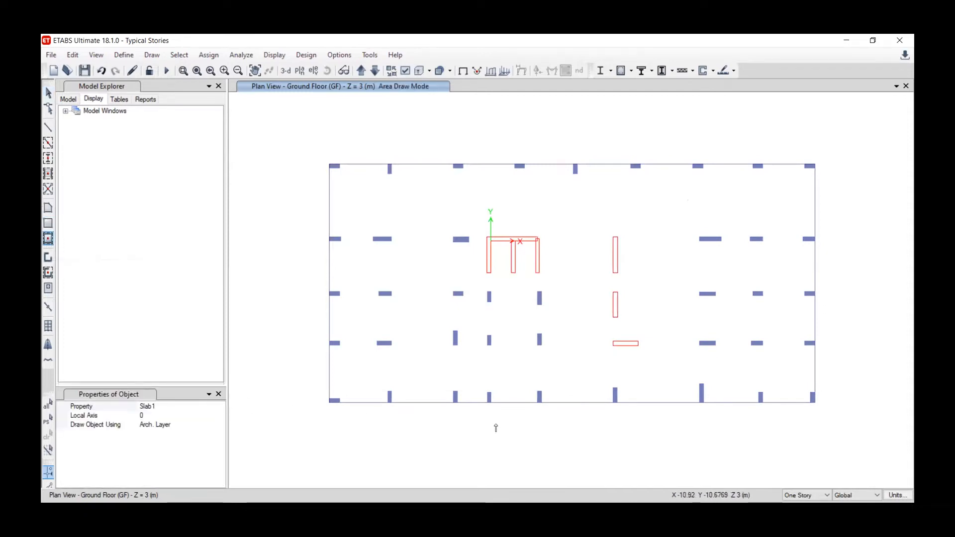
left_click_drag(314, 151, 828, 423)
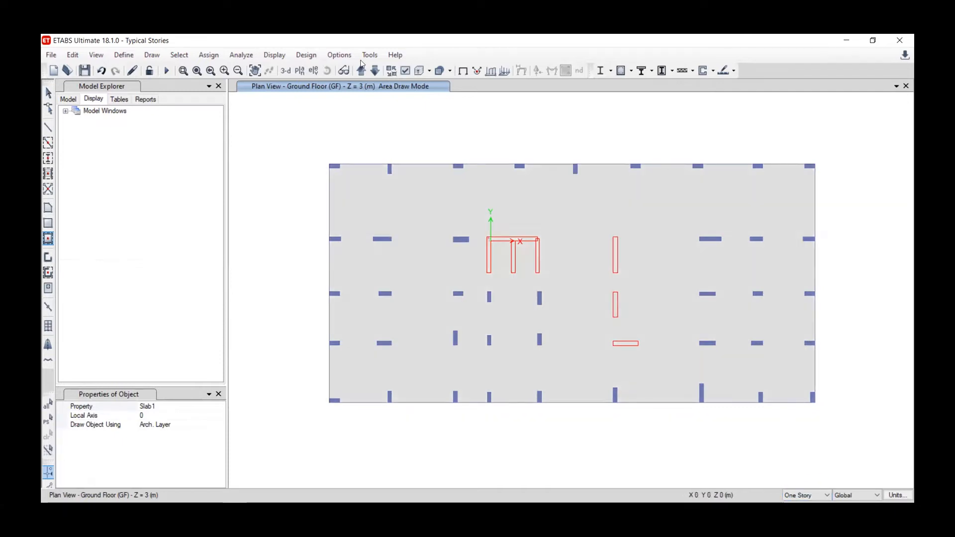
left_click(342, 56)
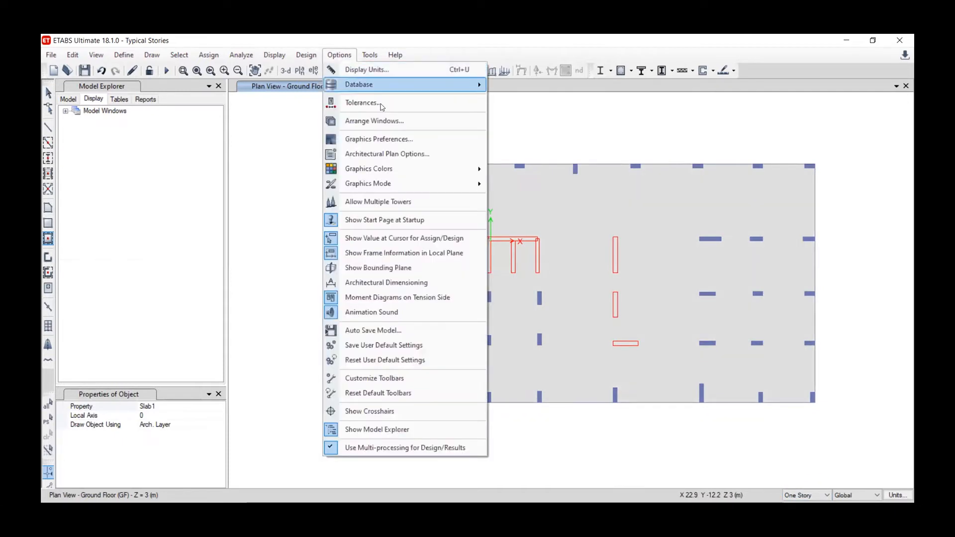
left_click(407, 155)
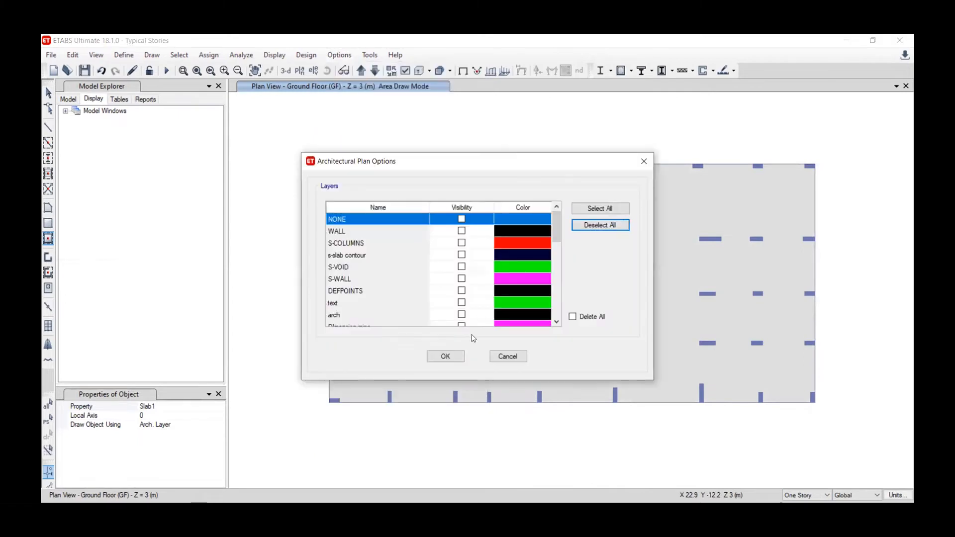
left_click(446, 356)
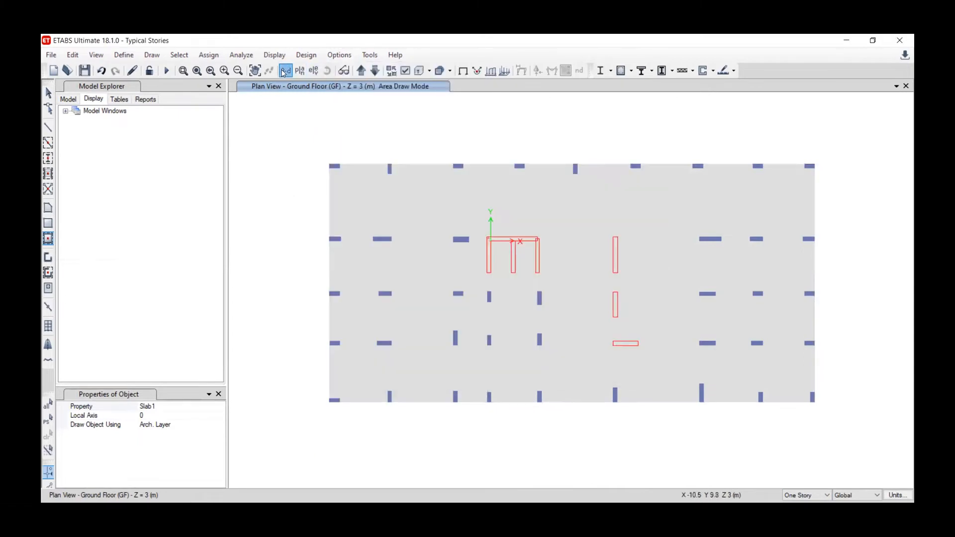
Step: Examine the ground-floor slab and the whole building by rotating the model in 3-D view
left_click(286, 70)
left_click(328, 70)
left_click_drag(374, 338, 352, 281)
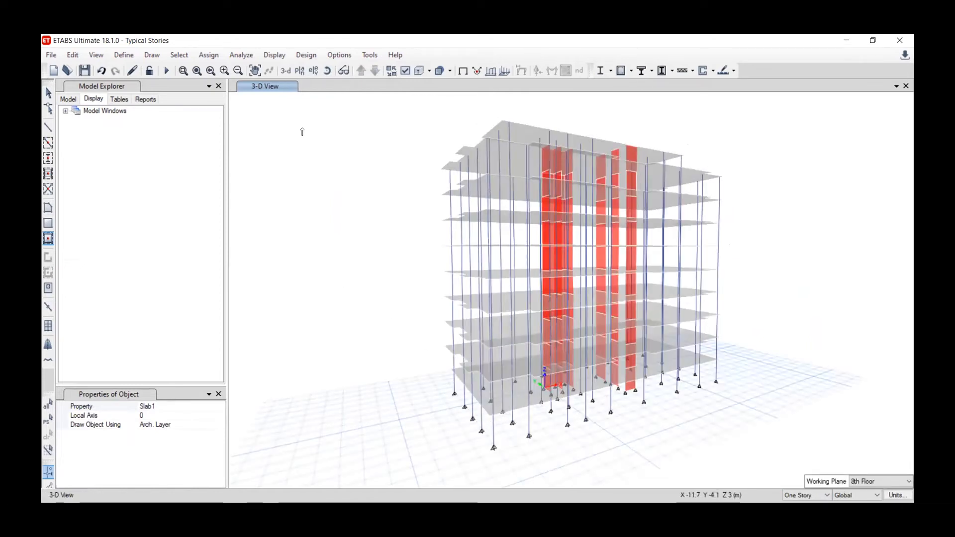
Step: Return to the Ground Floor (GF) plan and make sure all architectural plan layers are turned off
left_click(299, 75)
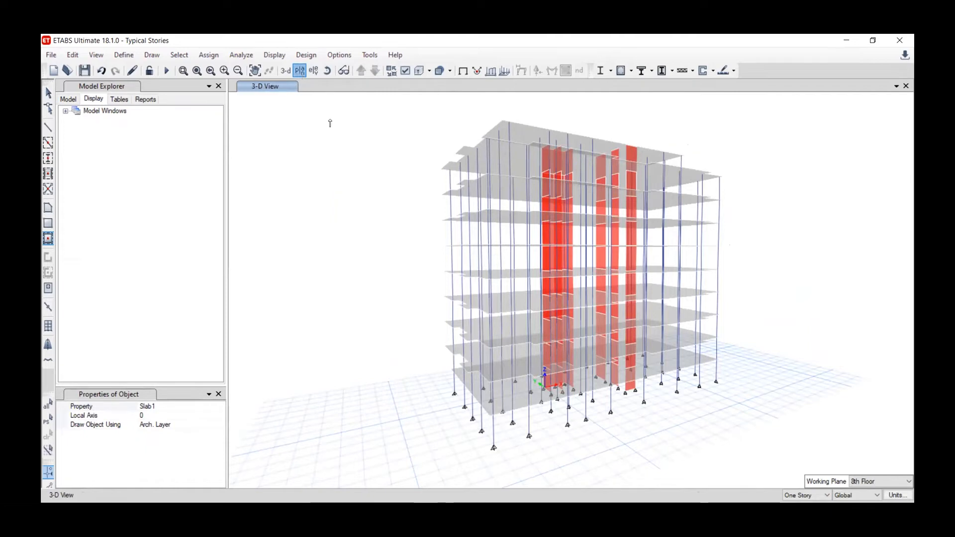
left_click(411, 302)
left_click(424, 408)
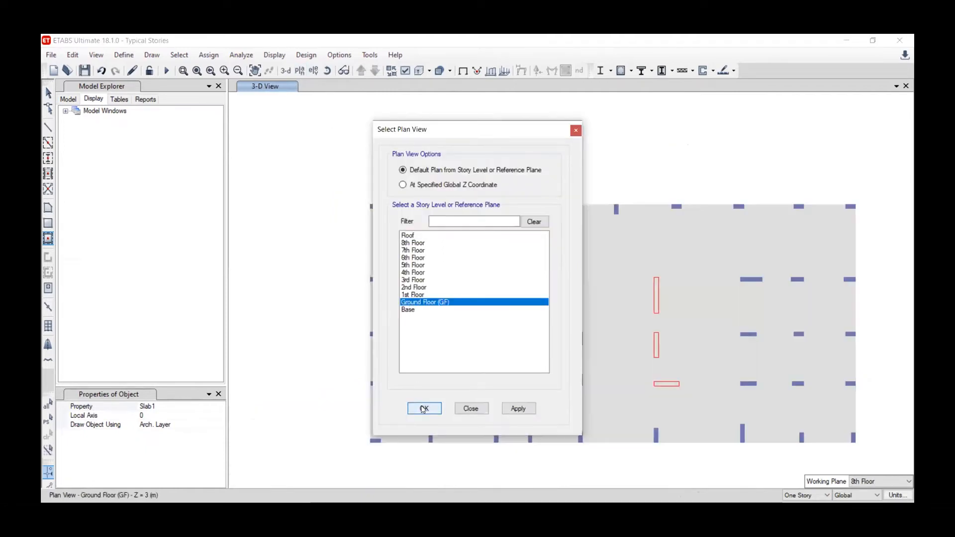
left_click(340, 54)
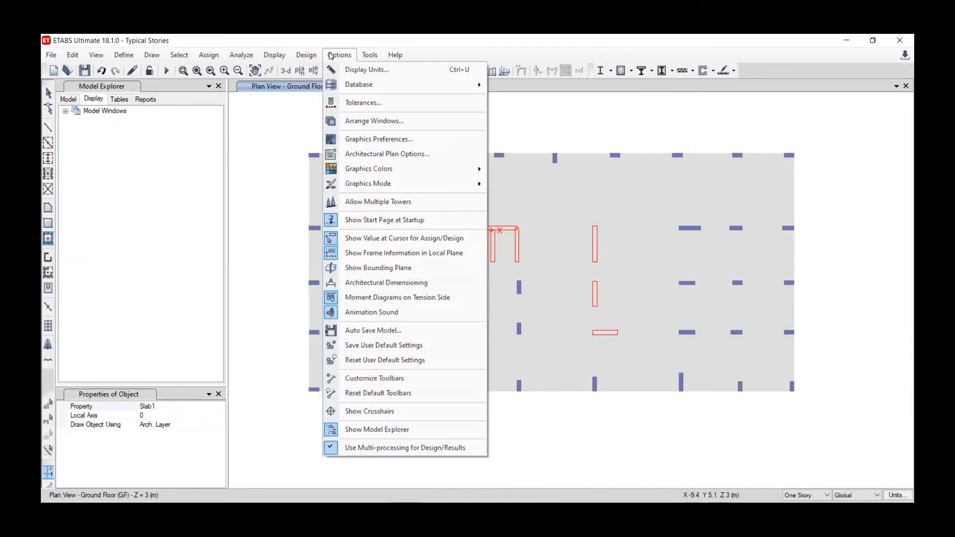
left_click(393, 155)
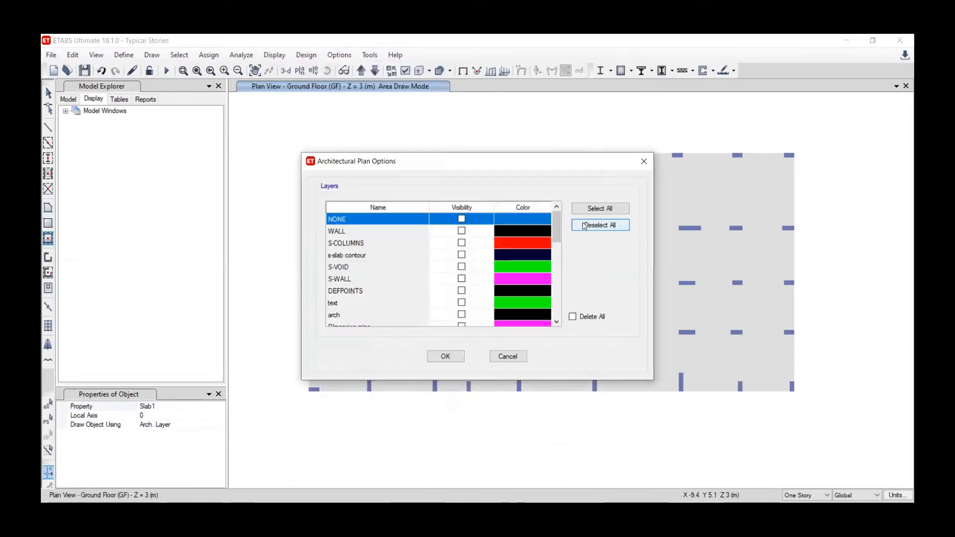
left_click(445, 355)
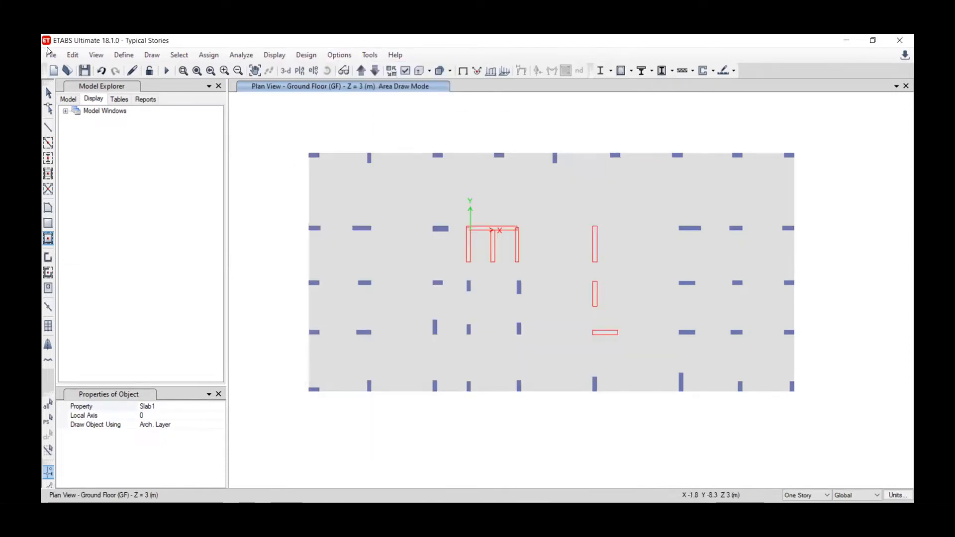
Step: Import the Basement Level drawing in metres onto the Ground Floor (GF) story, overwriting the existing CAD entities
left_click(51, 55)
mouse_move(154, 155)
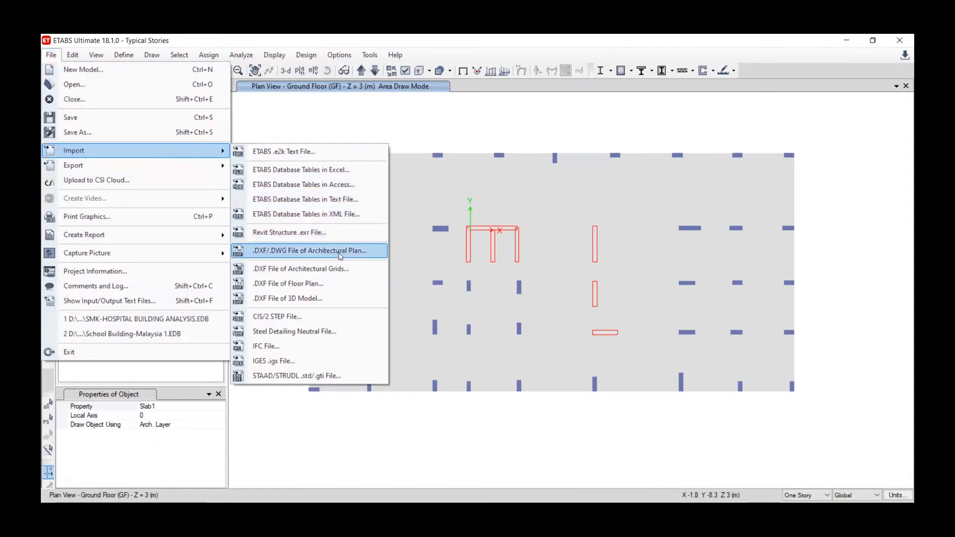
left_click(340, 256)
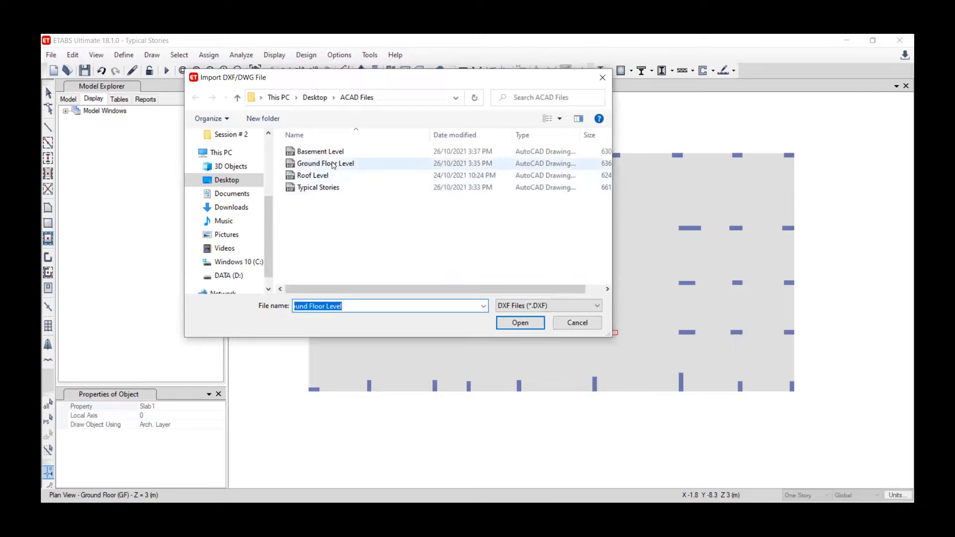
left_click(336, 153)
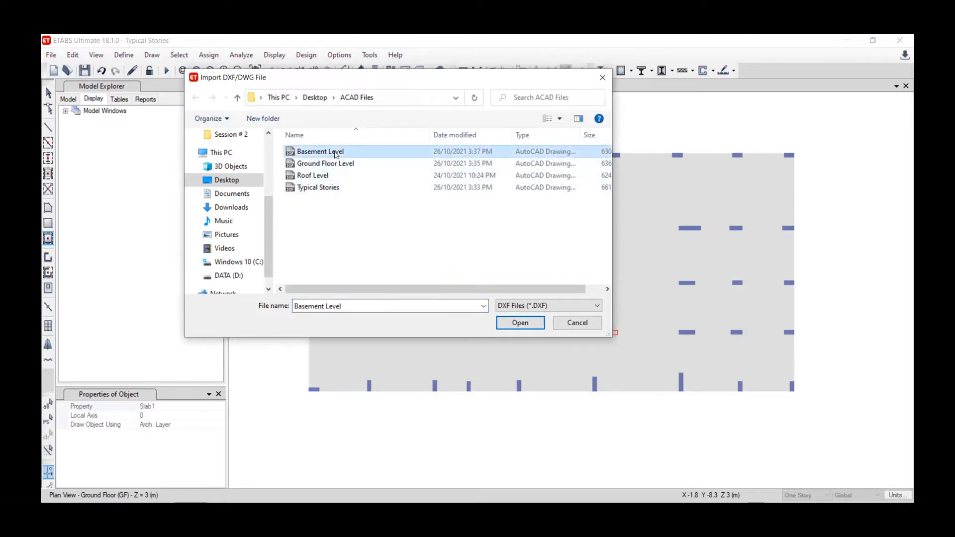
left_click(558, 198)
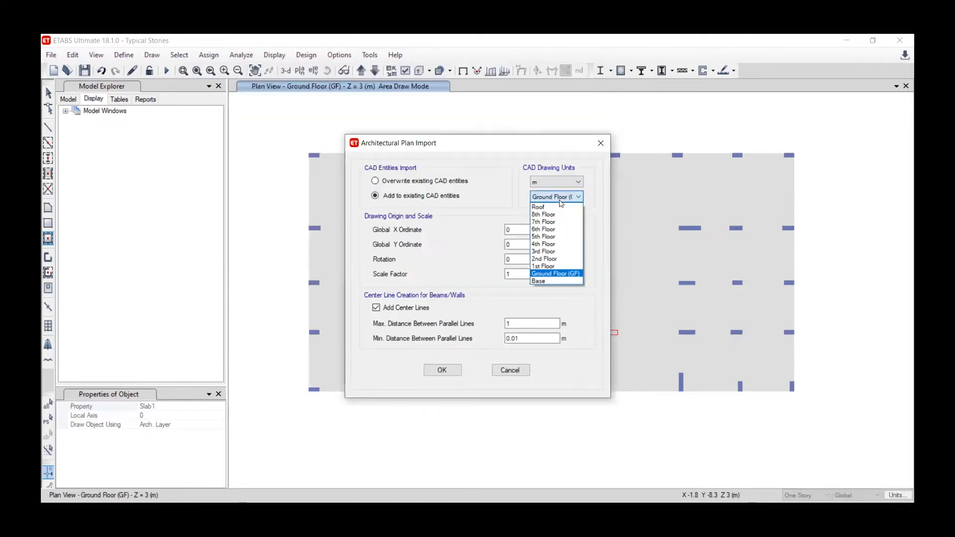
left_click(556, 273)
left_click(446, 181)
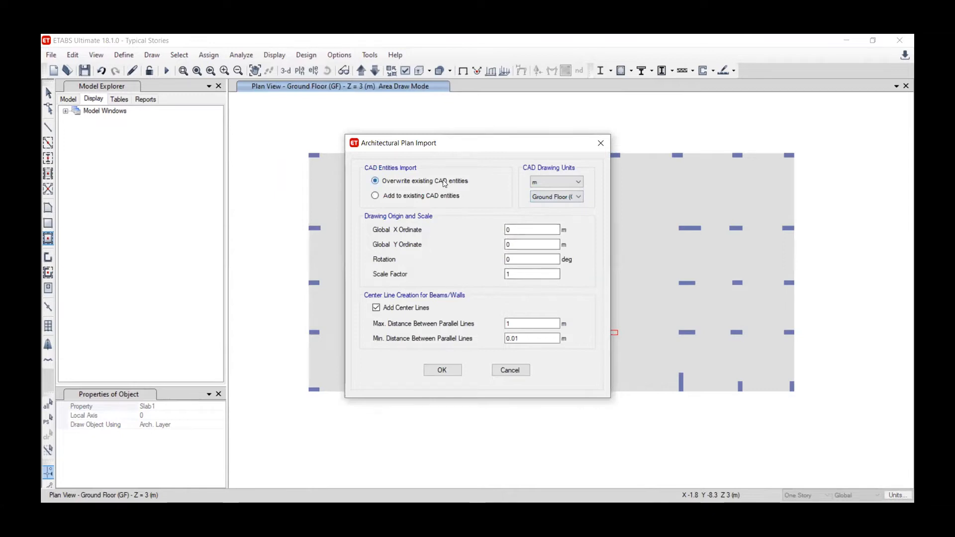
left_click(453, 371)
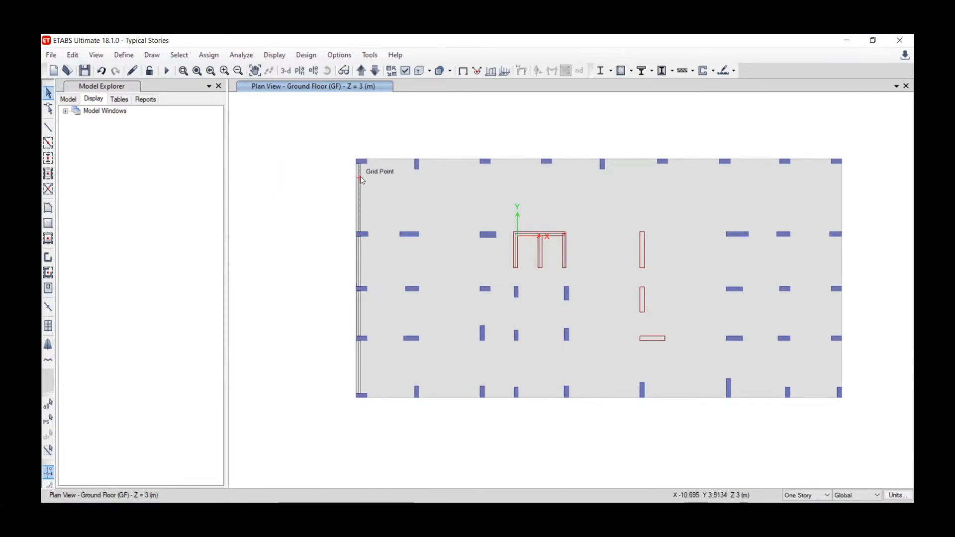
Step: Inspect the basement wall lines along the slab's left edge and review the Wall6 section's property data without changing it
scroll(358, 245, "up", 3)
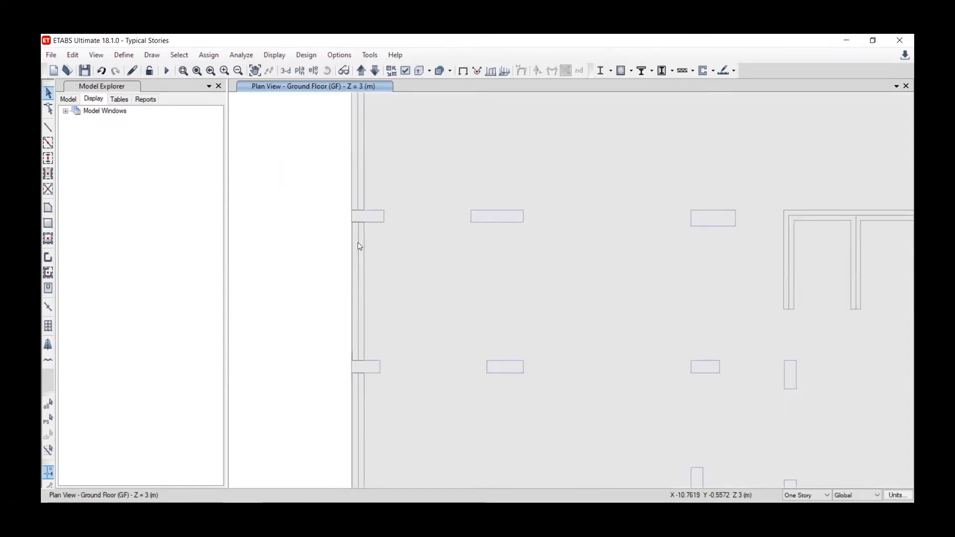
scroll(362, 234, "down", 3)
scroll(361, 229, "up", 3)
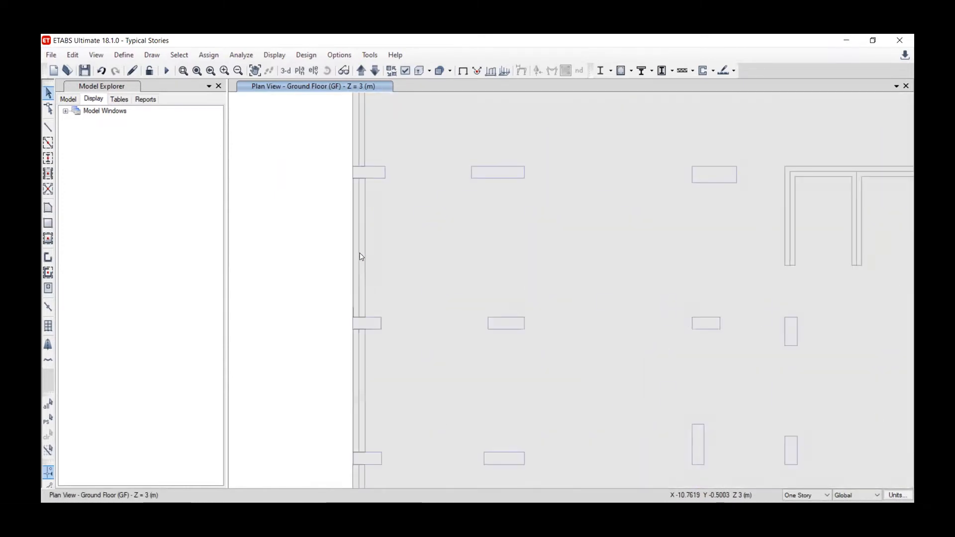
scroll(356, 228, "down", 3)
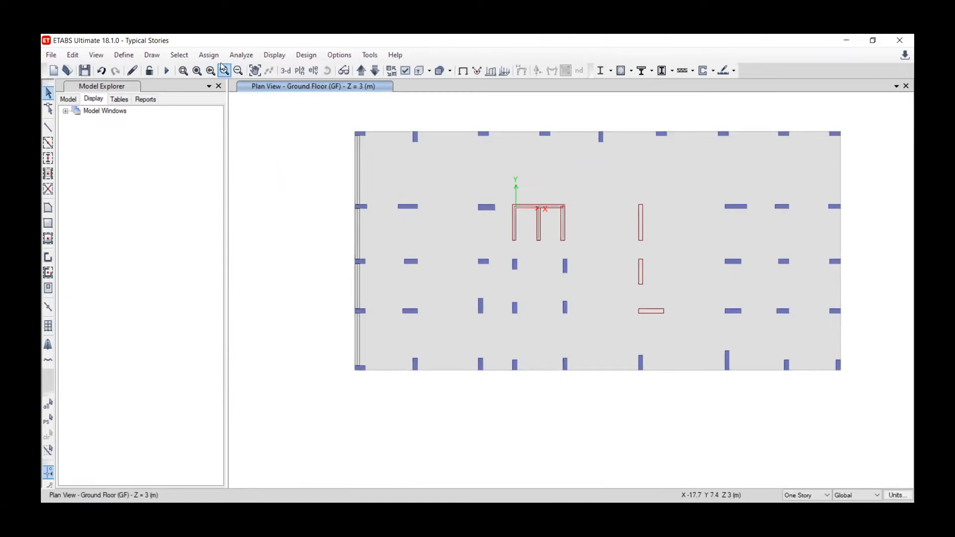
left_click(124, 55)
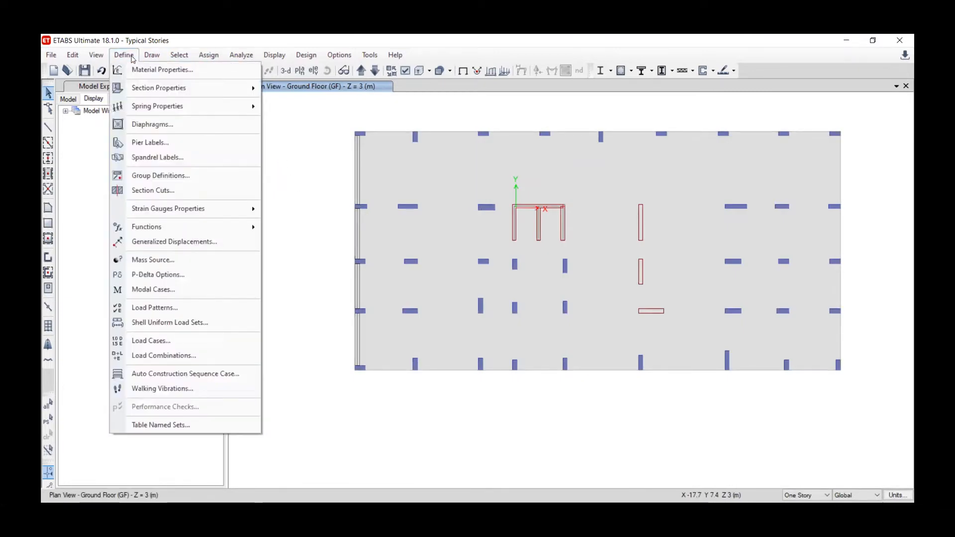
mouse_move(139, 82)
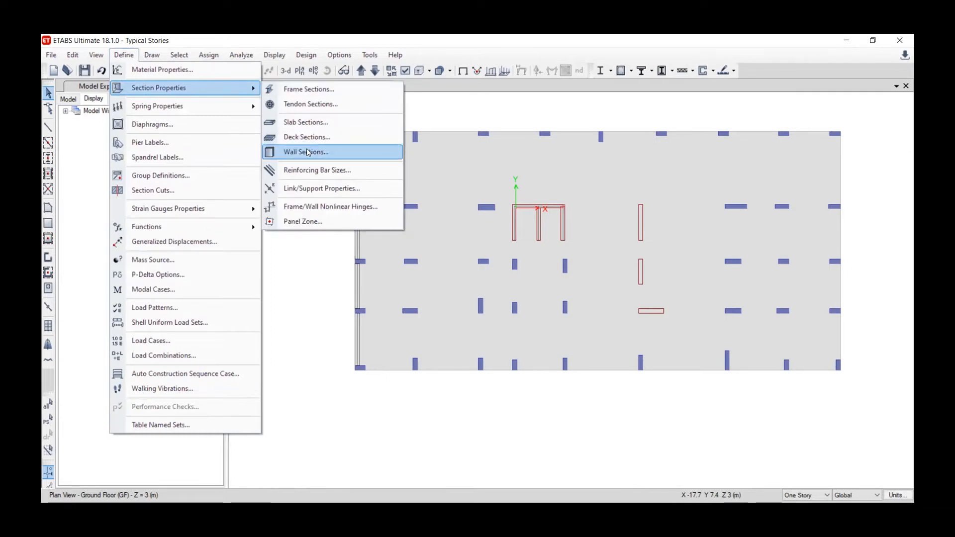
left_click(369, 244)
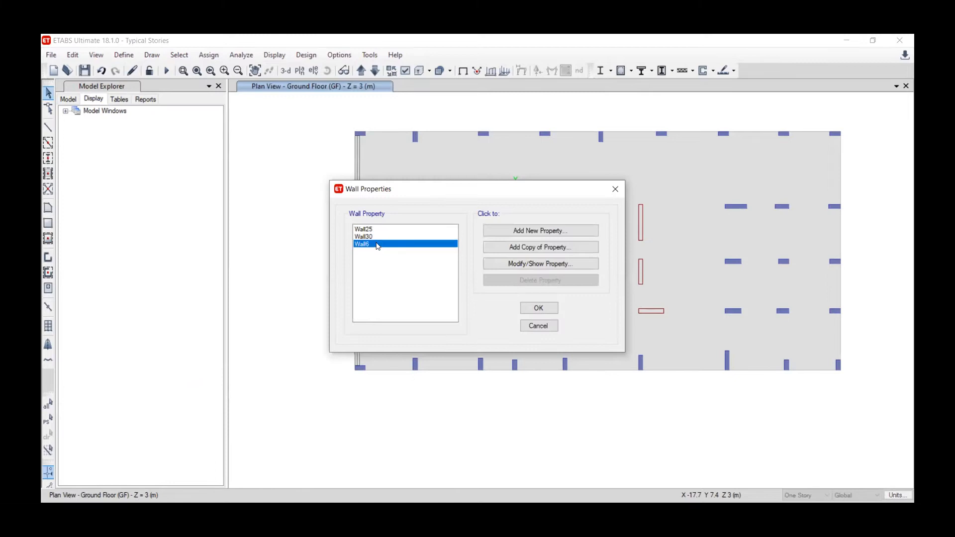
left_click(534, 264)
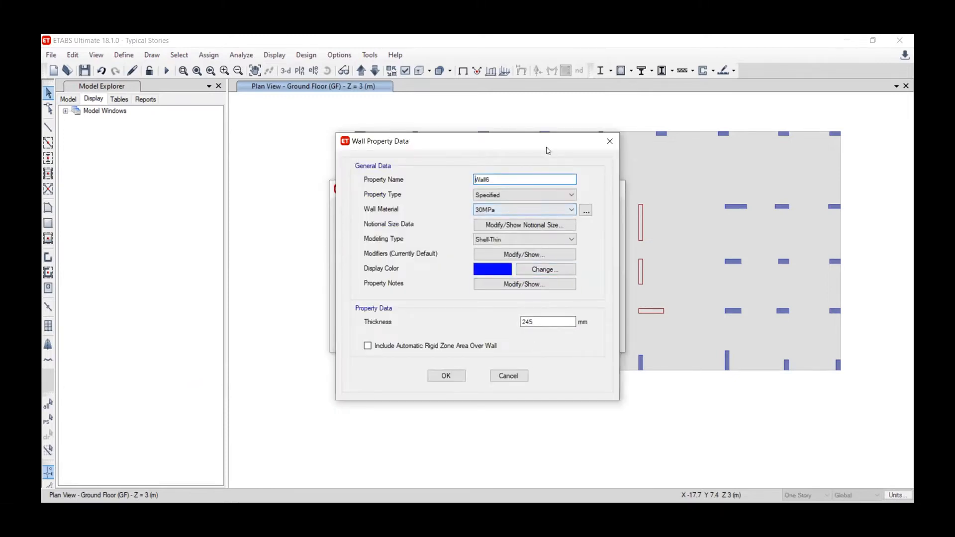
left_click_drag(548, 145, 398, 146)
left_click(458, 146)
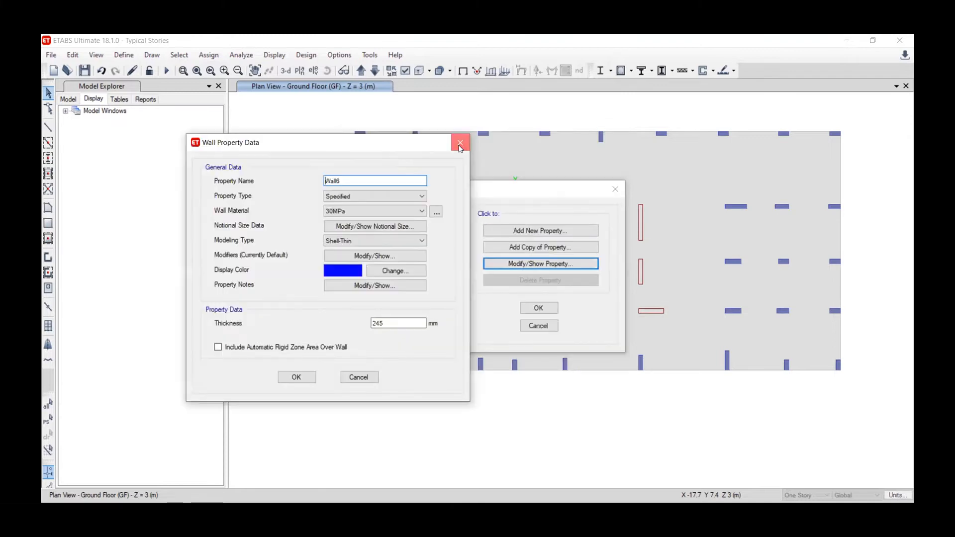
Step: Add a new wall section named Wall35 with 30MPa material and a thickness of 350 mm
left_click(391, 237)
left_click(413, 243)
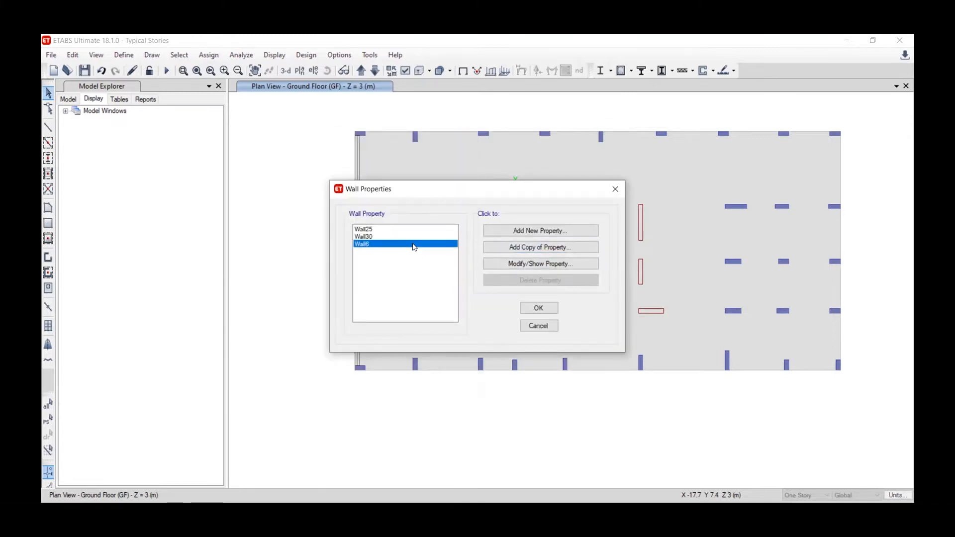
left_click(395, 237)
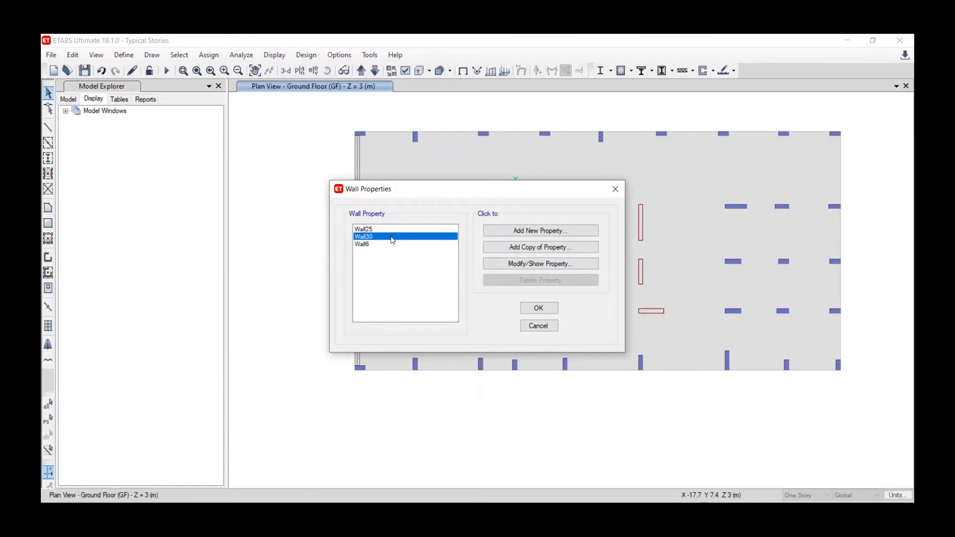
left_click(504, 231)
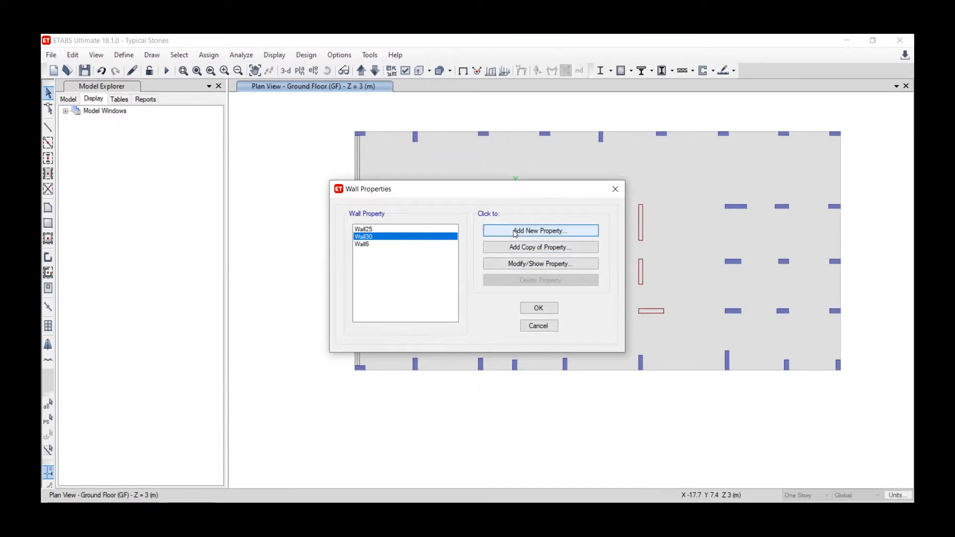
type("35")
double_click(545, 321)
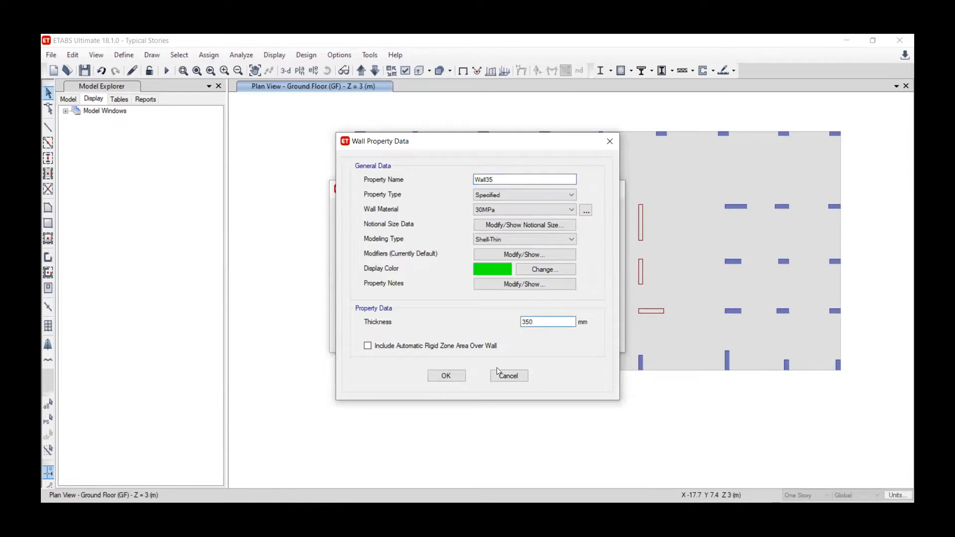
left_click(445, 376)
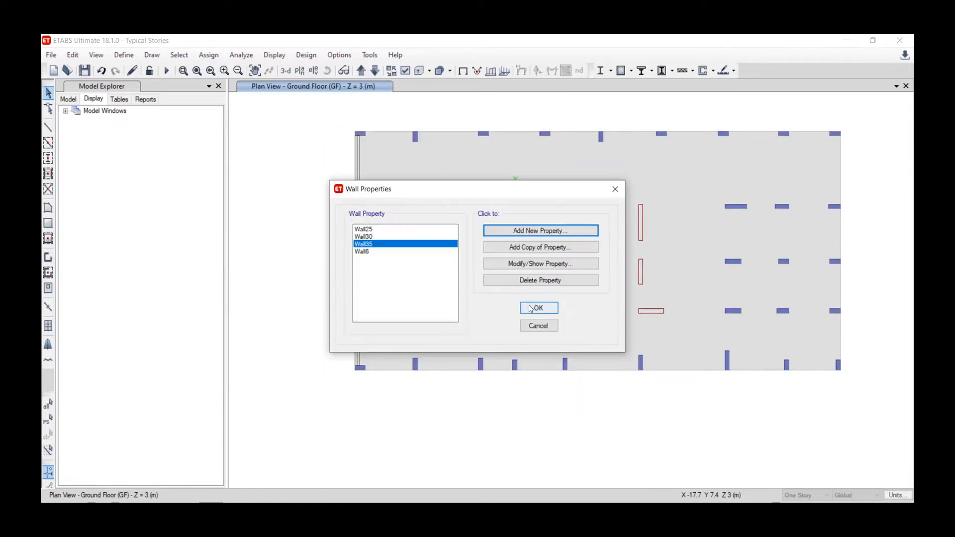
left_click(529, 309)
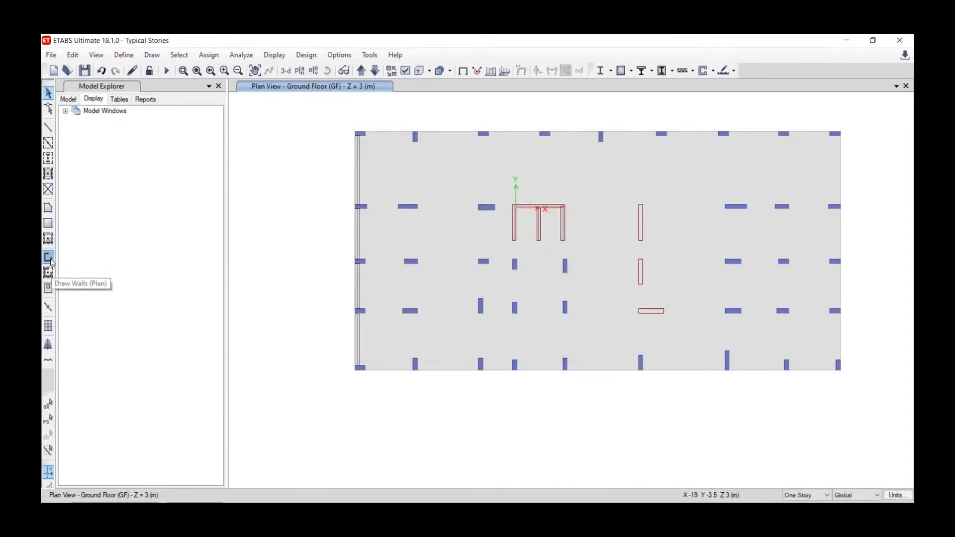
Step: Convert the two lower basement wall outlines along the slab's left edge into ETABS walls using the Wall35 property
left_click(220, 416)
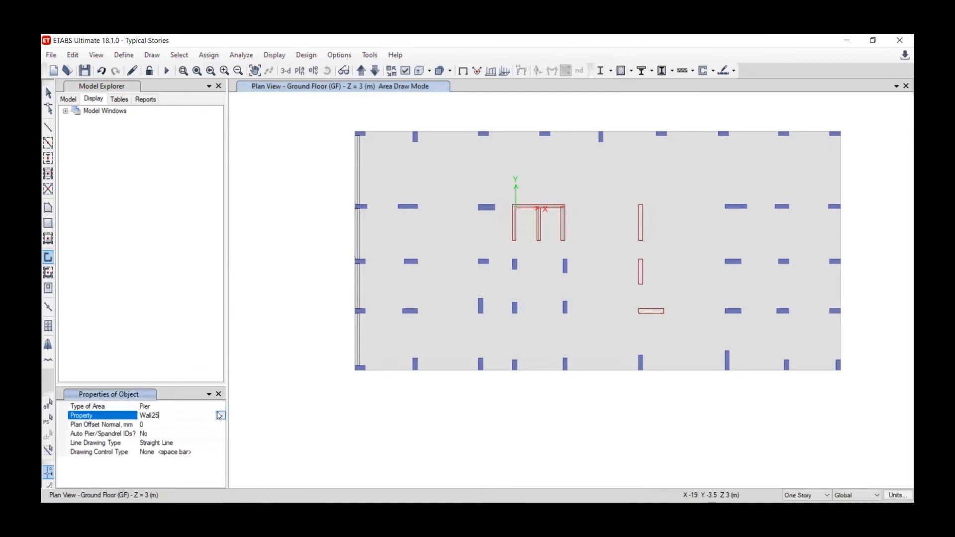
left_click(220, 416)
left_click(150, 452)
scroll(357, 354, "up", 3)
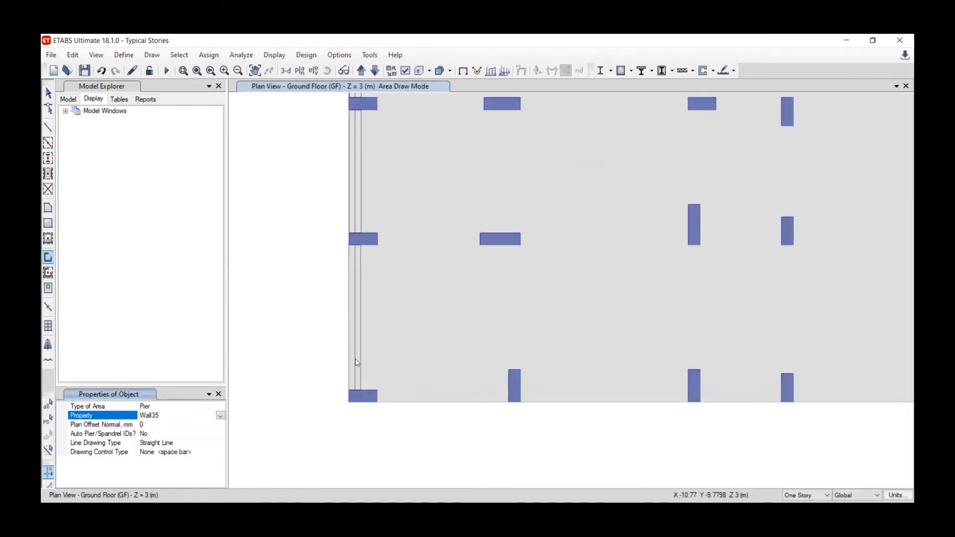
left_click(355, 361)
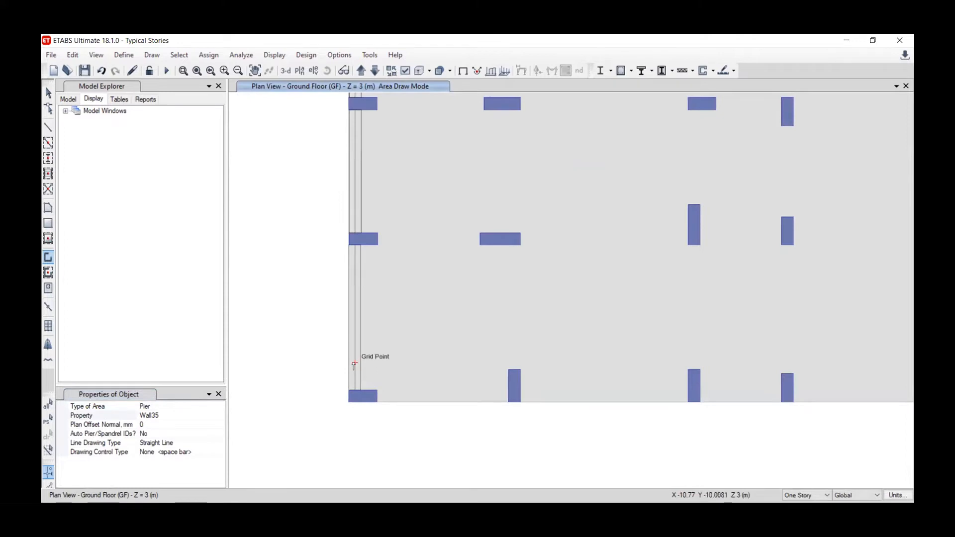
right_click(382, 337)
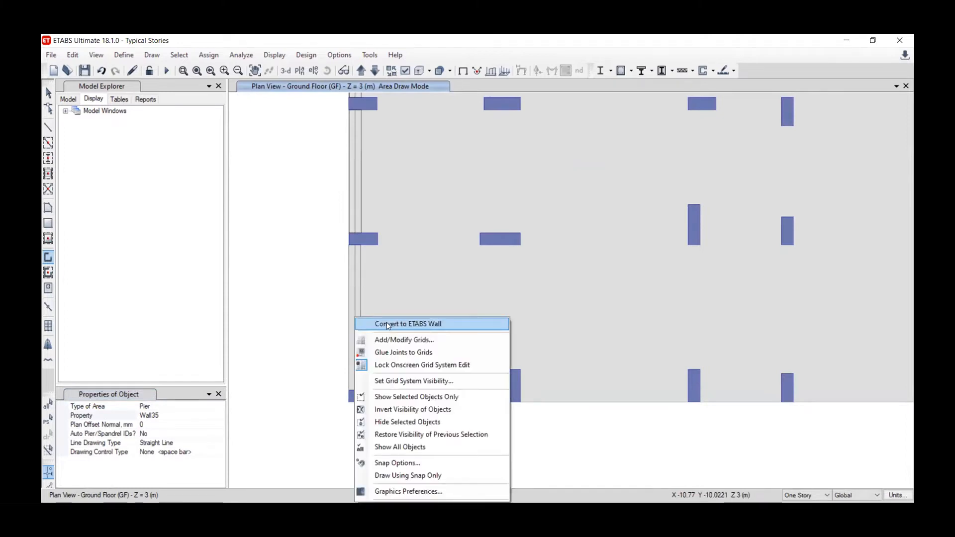
left_click(388, 324)
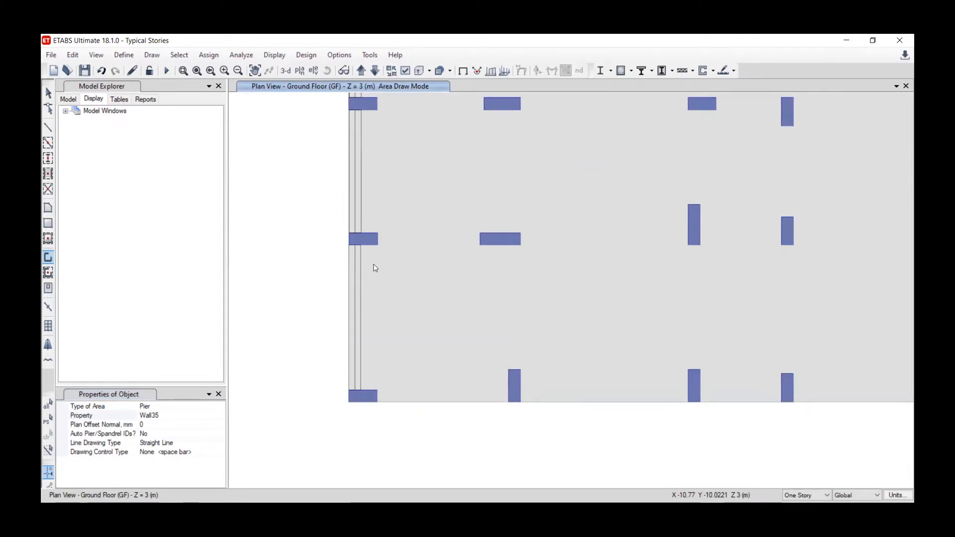
right_click(361, 206)
key("Escape")
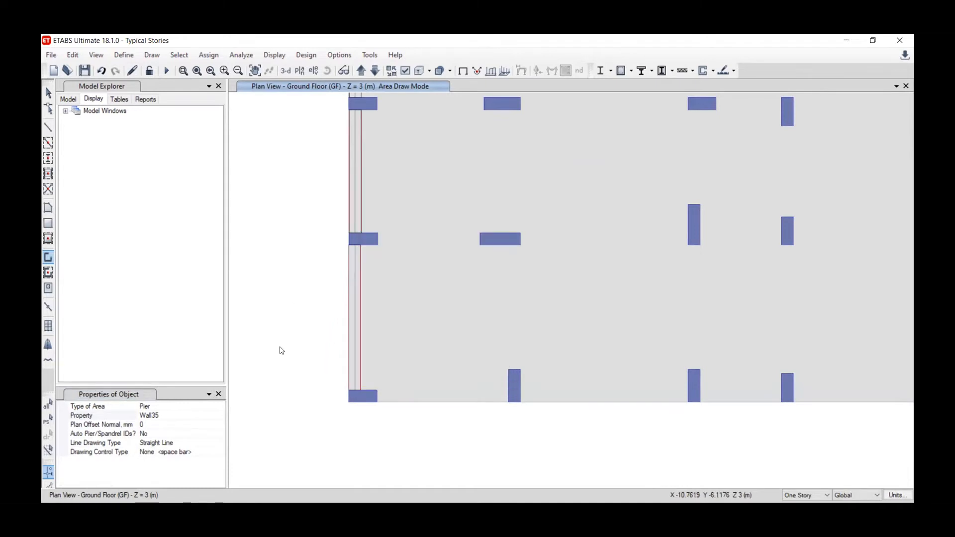
Step: Convert the remaining two upper basement wall outlines along the slab's left edge into Wall35 walls
scroll(280, 351, "down", 3)
scroll(308, 225, "up", 3)
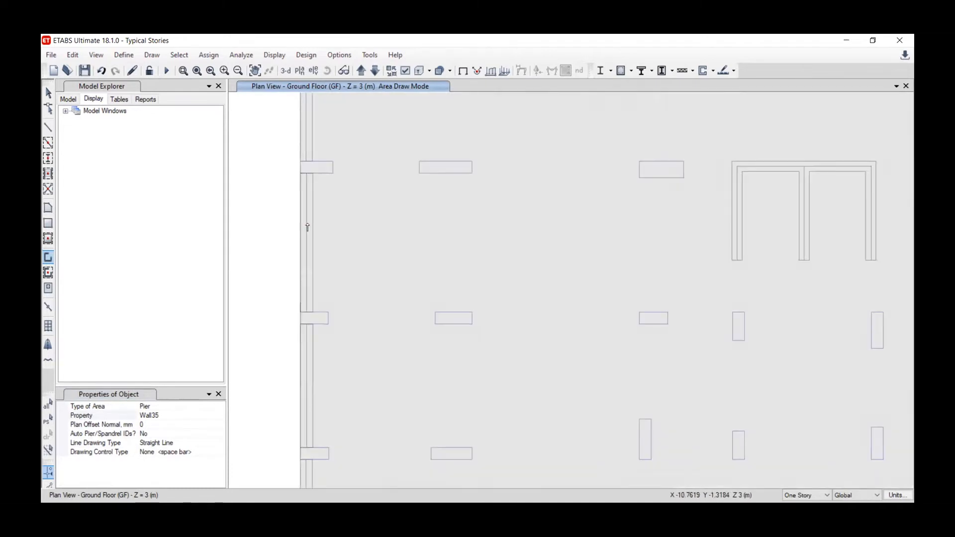
right_click(306, 230)
key("Escape")
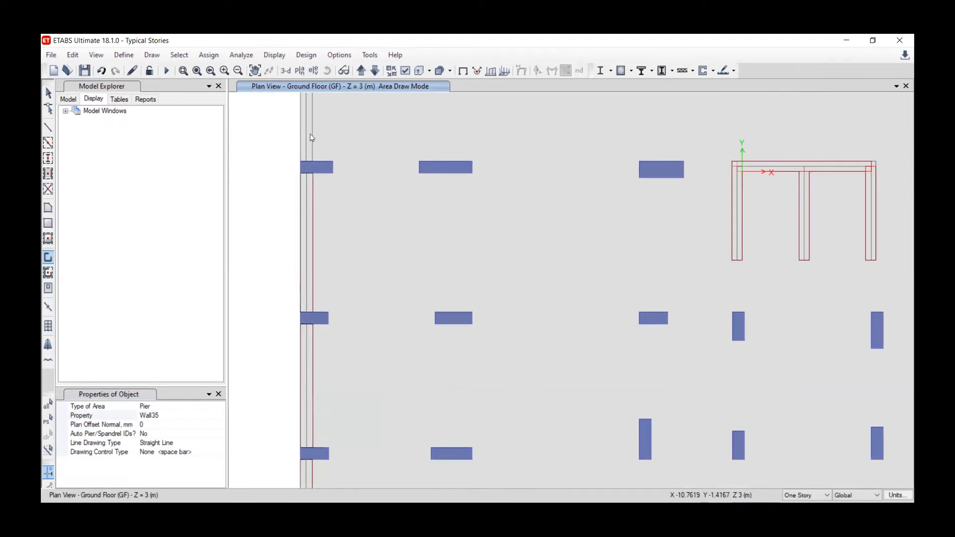
right_click(316, 147)
key("Escape")
scroll(300, 279, "down", 3)
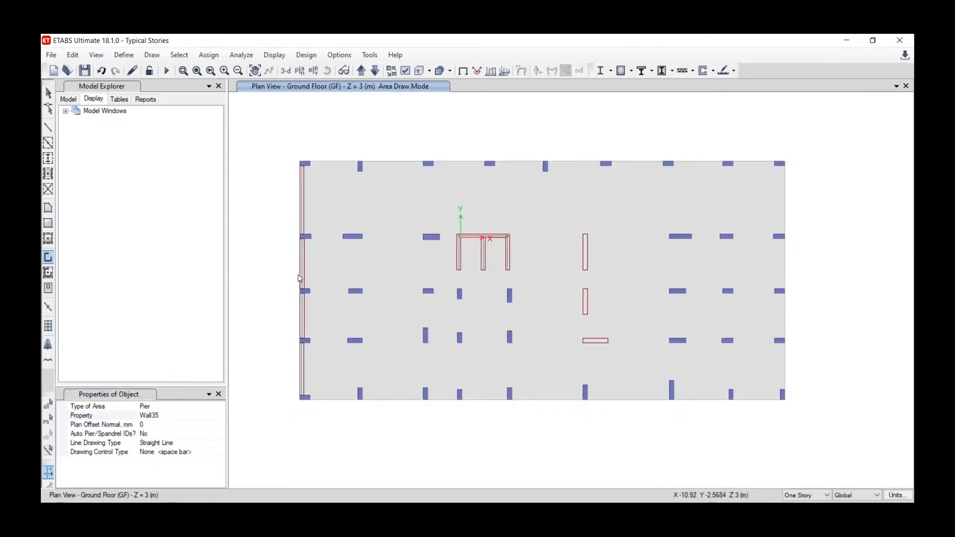
Step: Turn off the visibility of all architectural plan layers on the Ground Floor (GF) plan
left_click(342, 56)
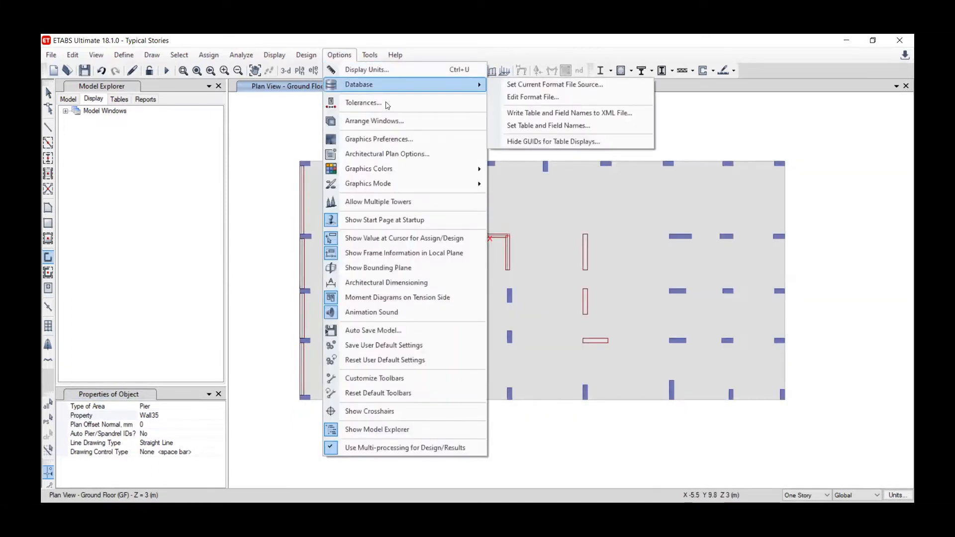
left_click(387, 154)
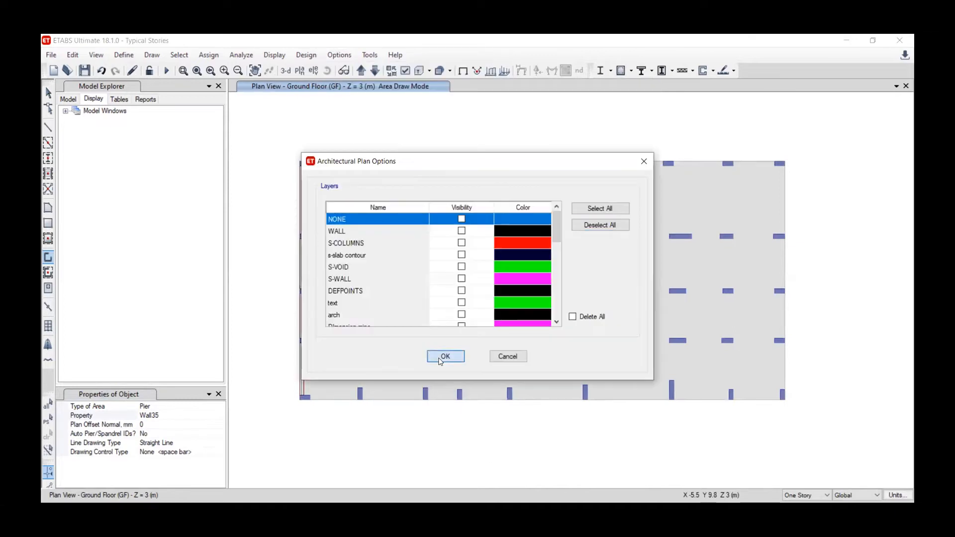
left_click(443, 356)
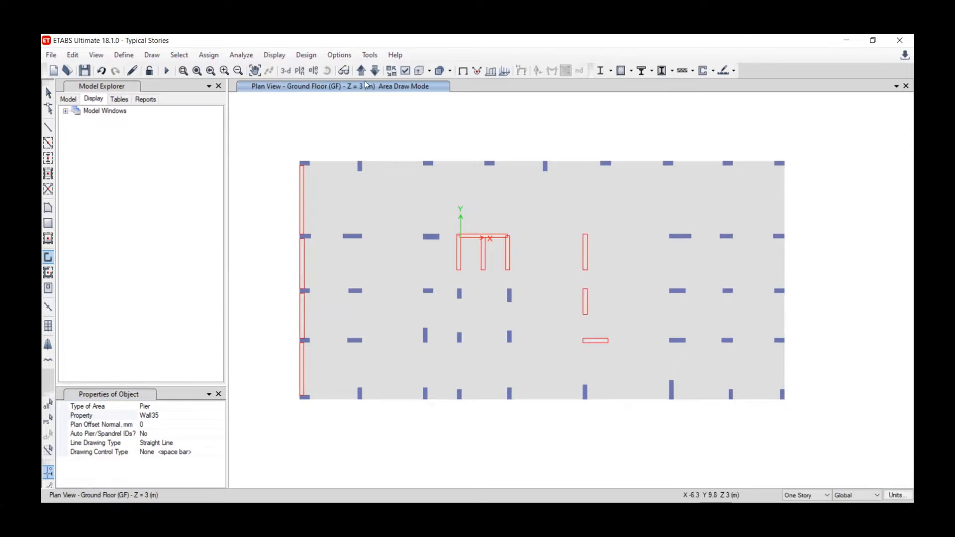
Step: Examine the building with its new basement walls by rotating the model in 3-D view
left_click(285, 70)
left_click(327, 70)
left_click_drag(393, 299, 377, 335)
Step: Open the Roof plan, check that its architectural plan layers are off, and return to the Ground Floor (GF) plan
left_click(301, 71)
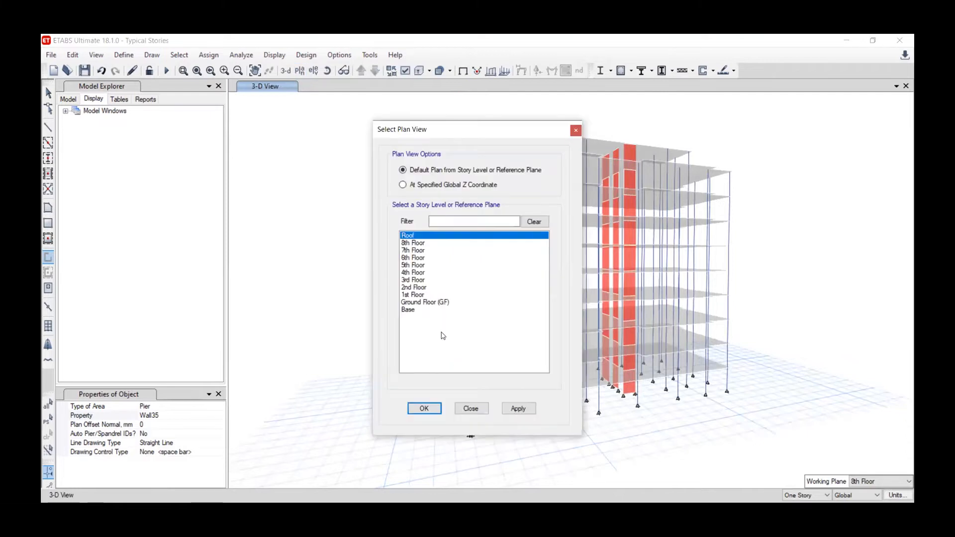
left_click(518, 409)
left_click(424, 408)
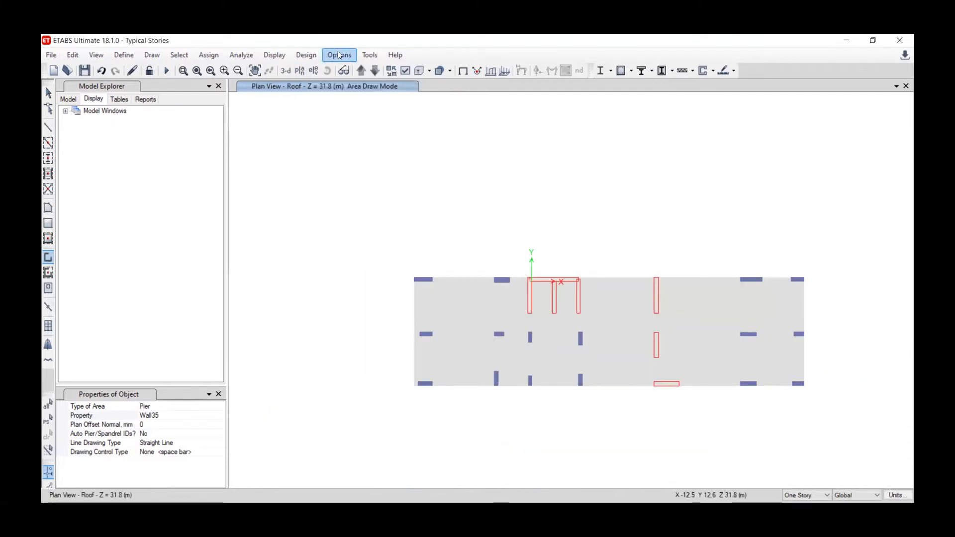
left_click(339, 55)
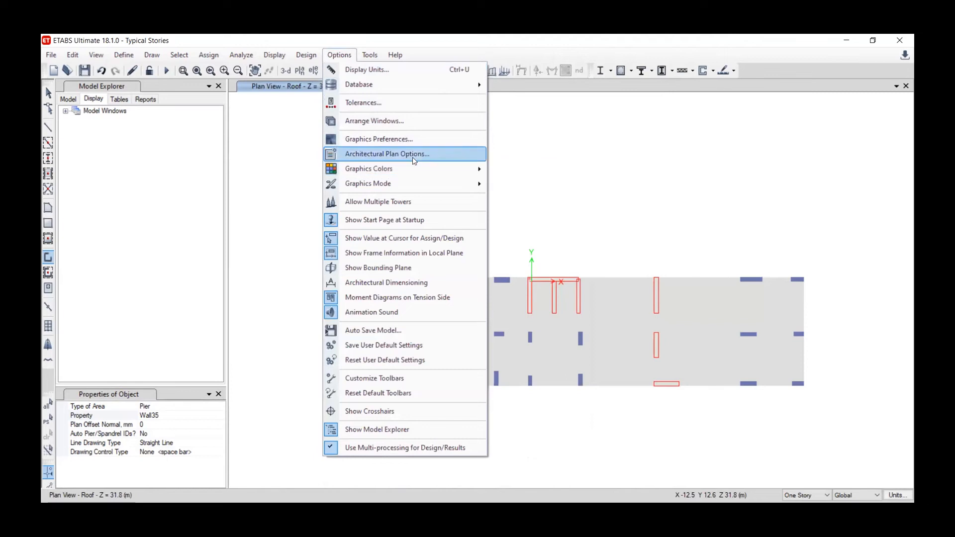
left_click(413, 154)
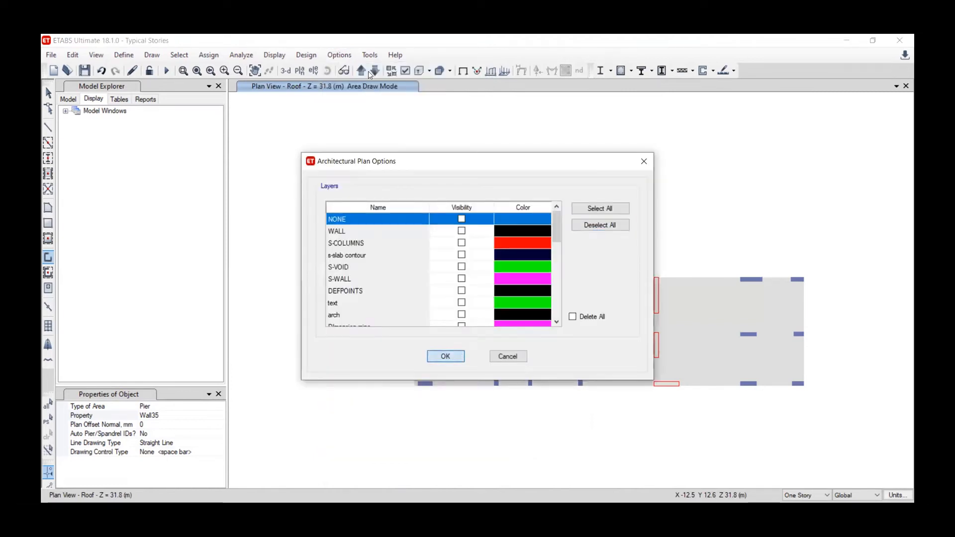
left_click(361, 70)
left_click(361, 70)
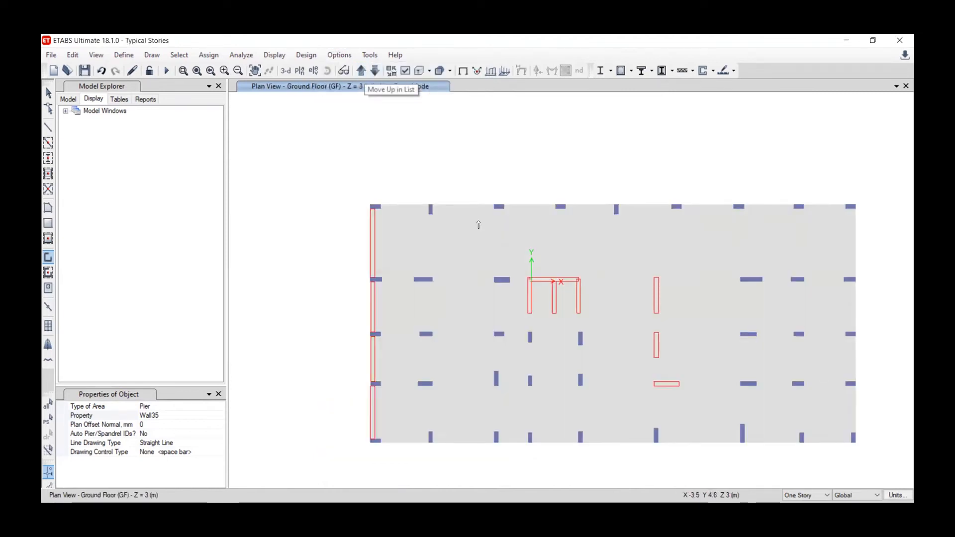
middle_click_drag(479, 225, 422, 170)
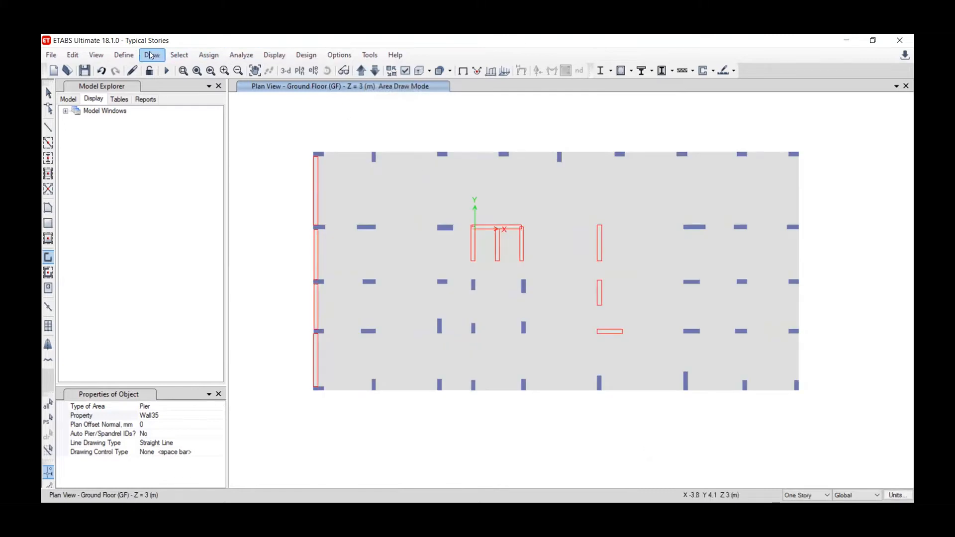
Step: Review the Wall6 section's thickness and property data again without changing it
left_click(124, 54)
mouse_move(150, 85)
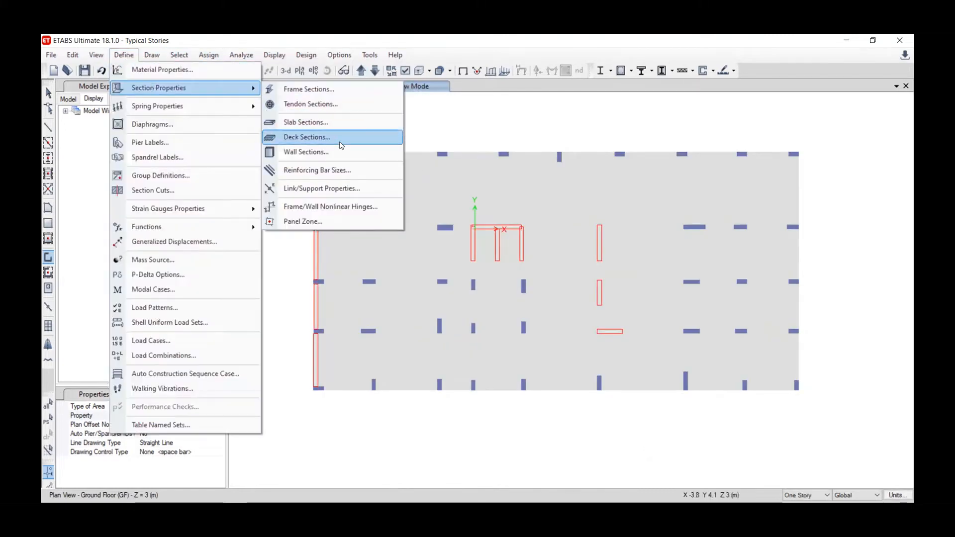
left_click(323, 152)
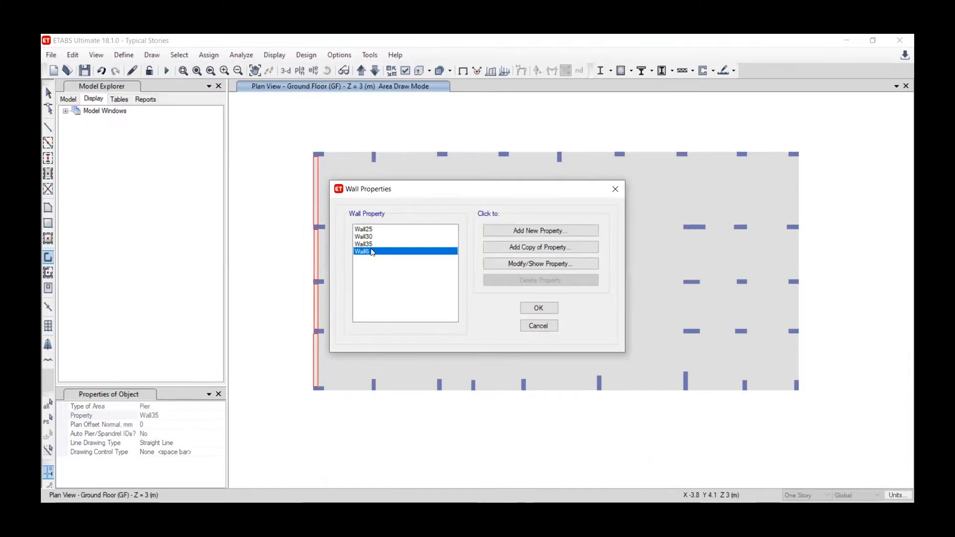
left_click(523, 265)
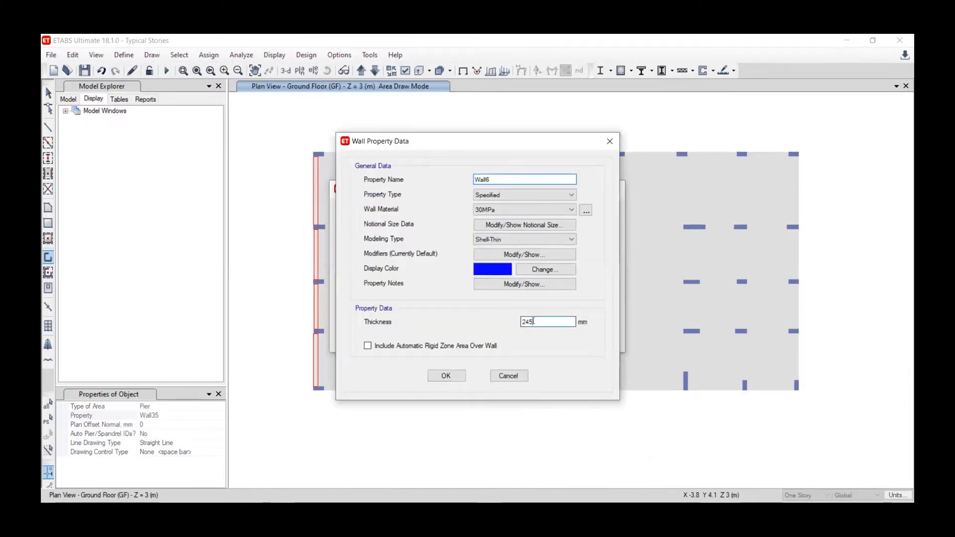
left_click(522, 379)
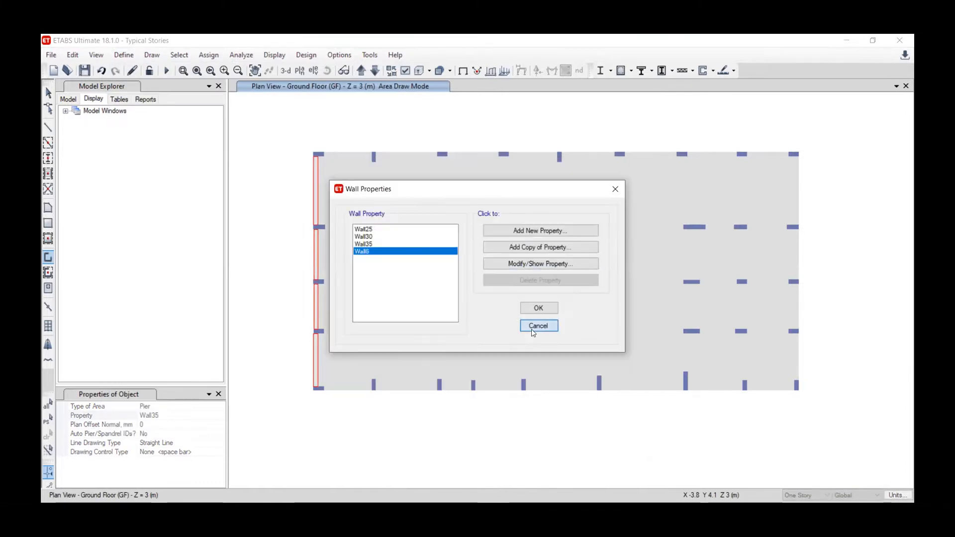
left_click(535, 324)
Step: Leave wall drawing and check the assigned sections of the core's west and north walls on the Ground Floor (GF) plan
scroll(473, 242, "up", 3)
scroll(443, 229, "down", 3)
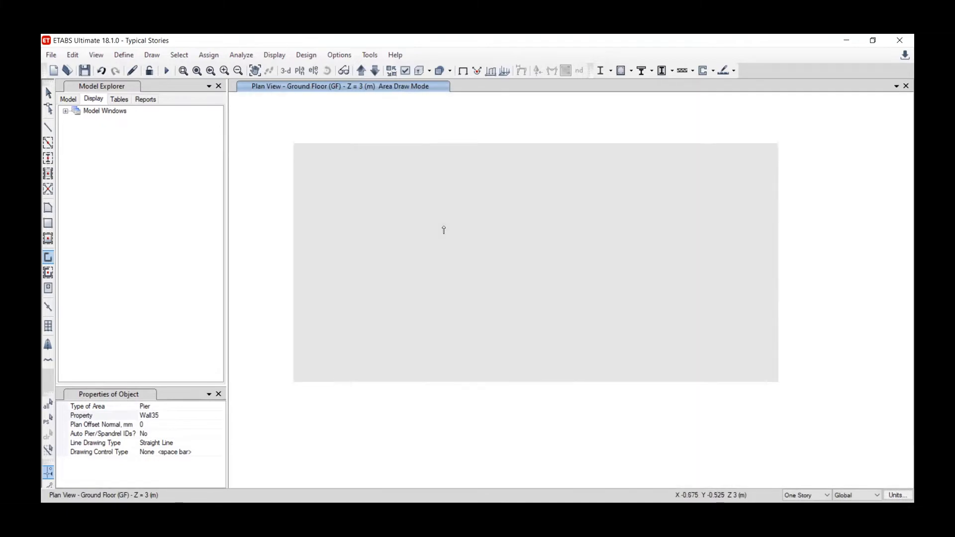
key("Escape")
scroll(454, 247, "up", 3)
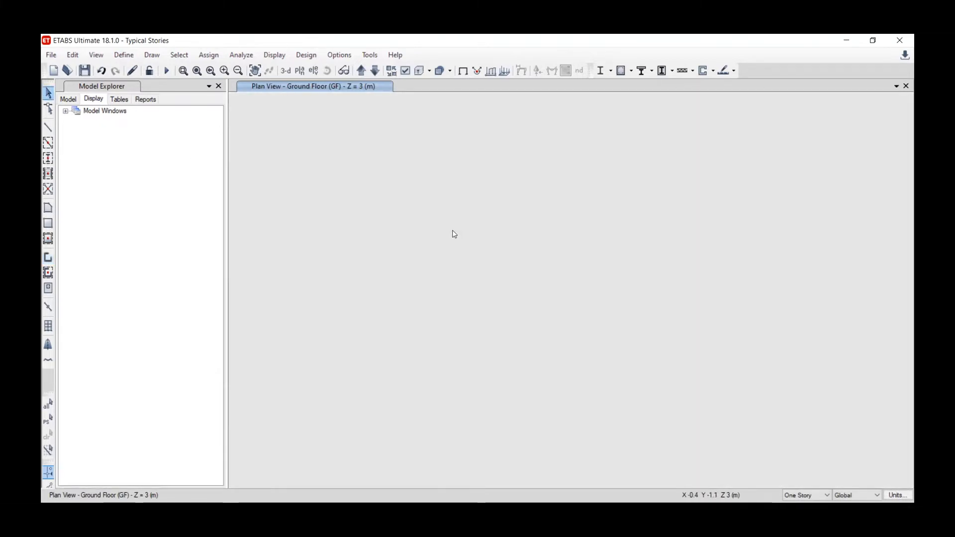
left_click(458, 230)
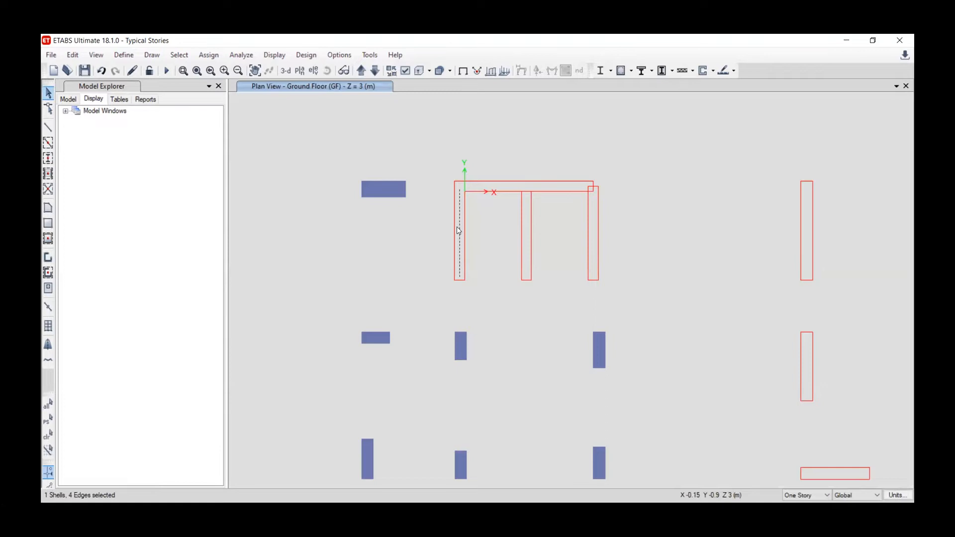
right_click(458, 230)
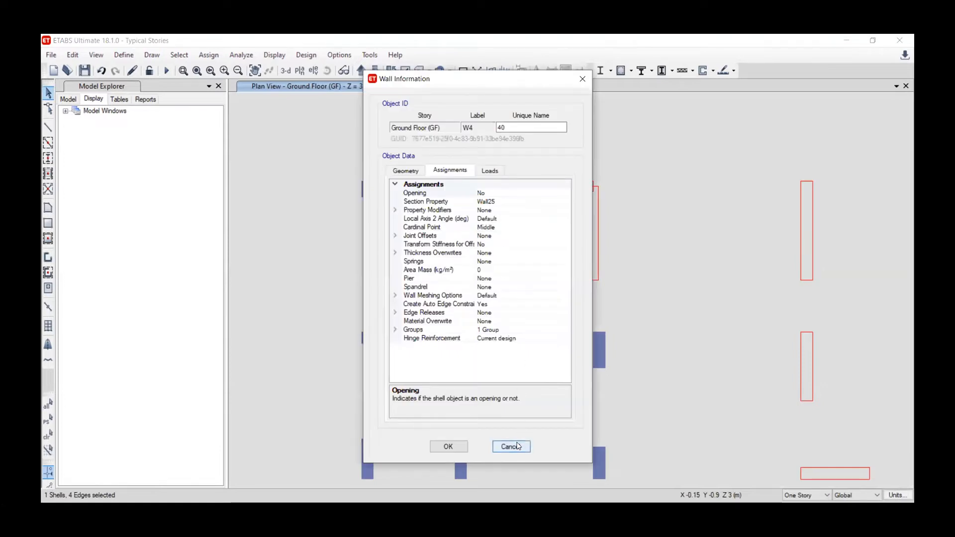
left_click(518, 446)
left_click(501, 191)
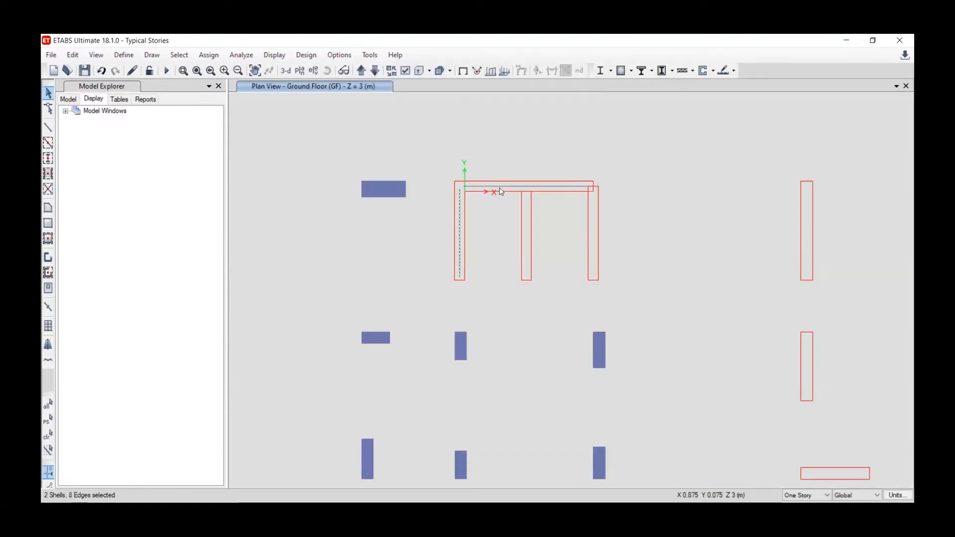
right_click(500, 191)
left_click(514, 447)
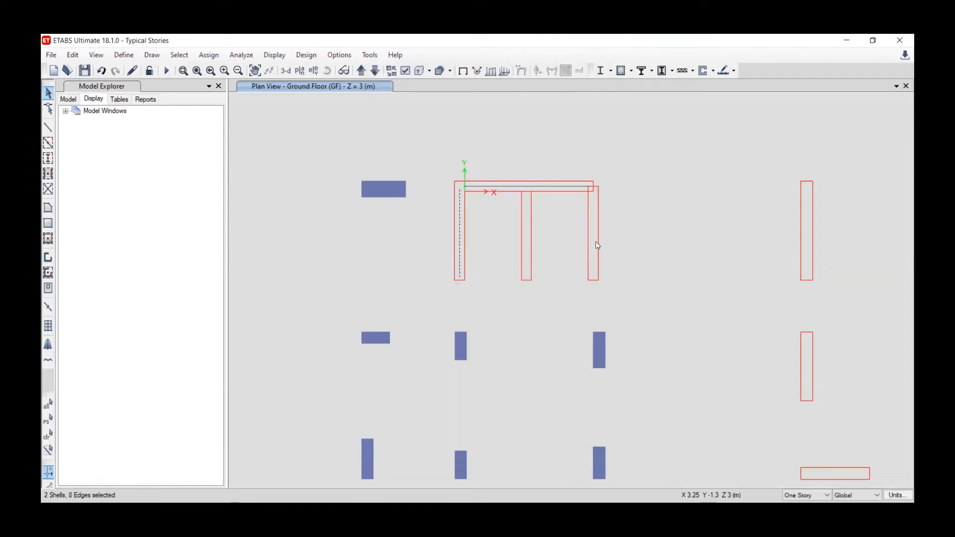
Step: Check the assigned sections of the core's east and middle walls, and clear the selection
left_click(593, 243)
right_click(594, 243)
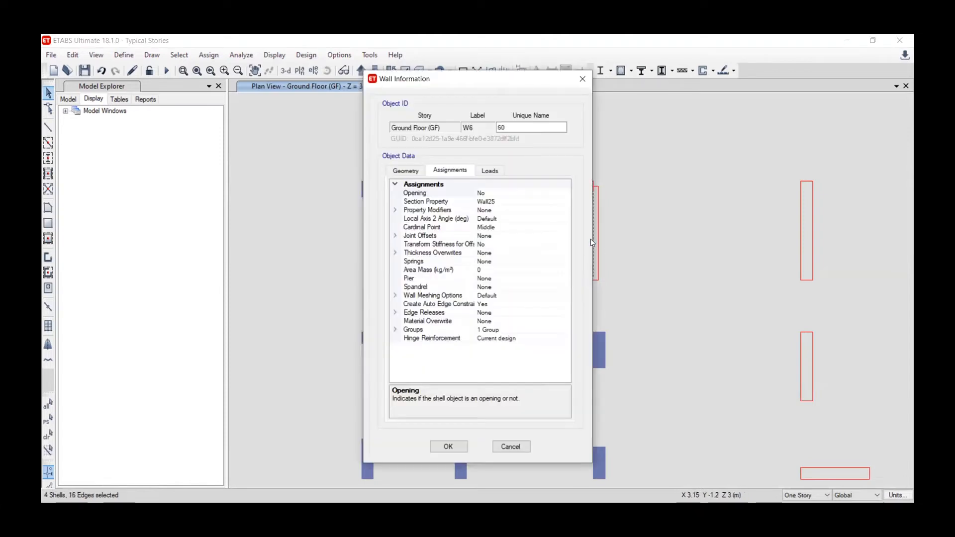
key("Escape")
left_click(527, 219)
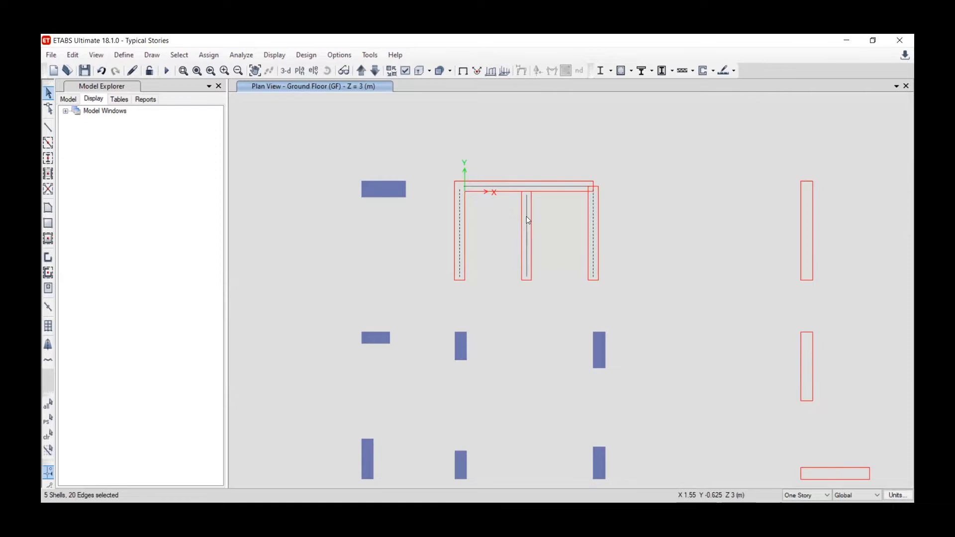
right_click(528, 220)
key("Escape")
key("ctrl+q")
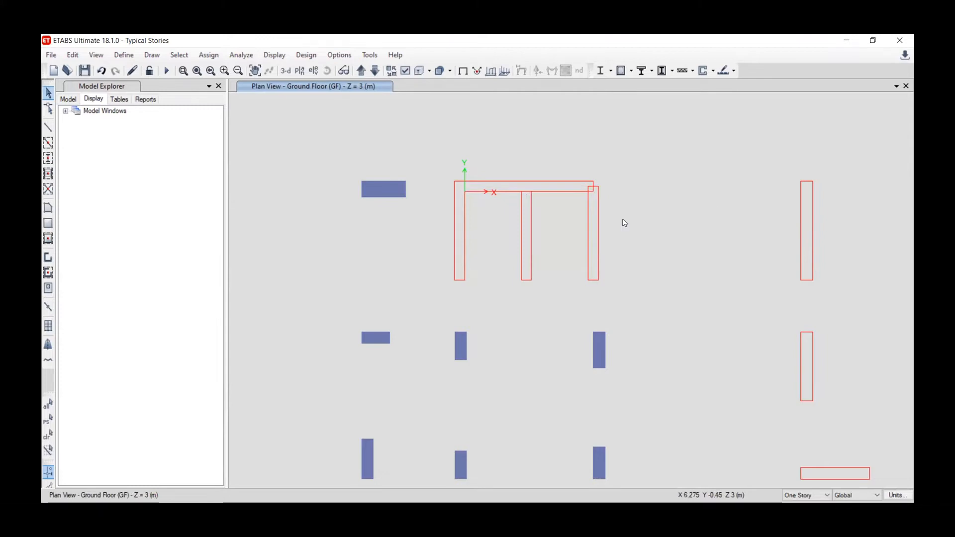
Step: Try to inspect the assignments of the upper isolated vertical wall east of the core, and clear the selection
scroll(624, 223, "down", 5)
left_click(693, 217)
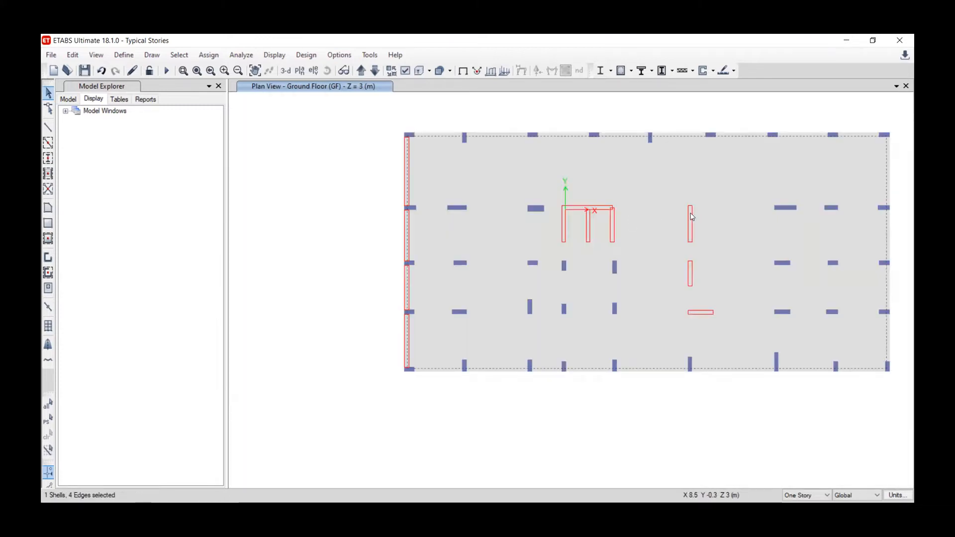
left_click(691, 219)
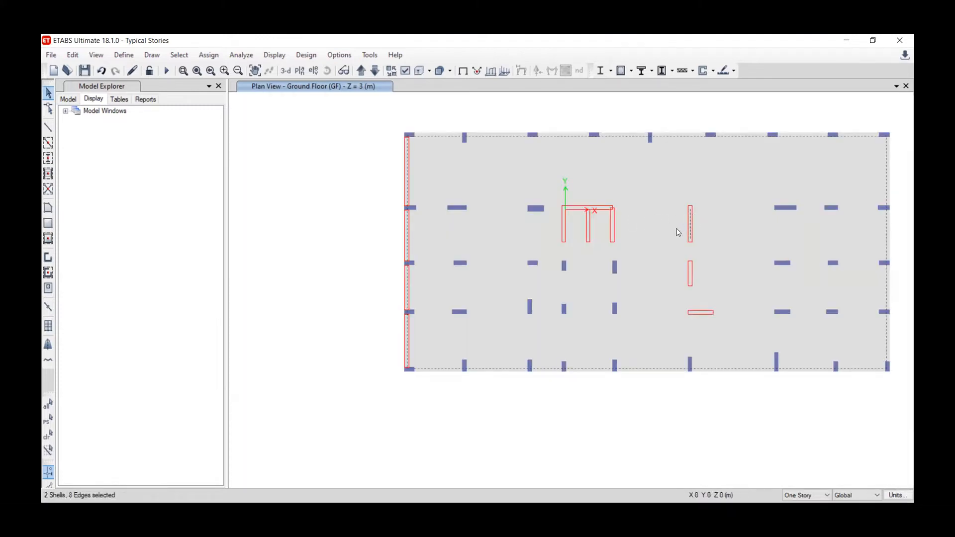
right_click(692, 223)
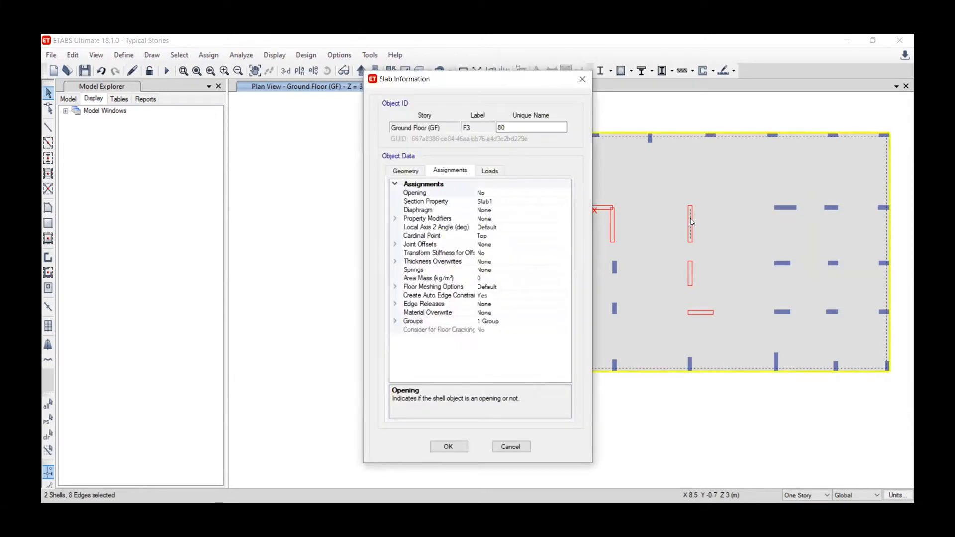
key("Escape")
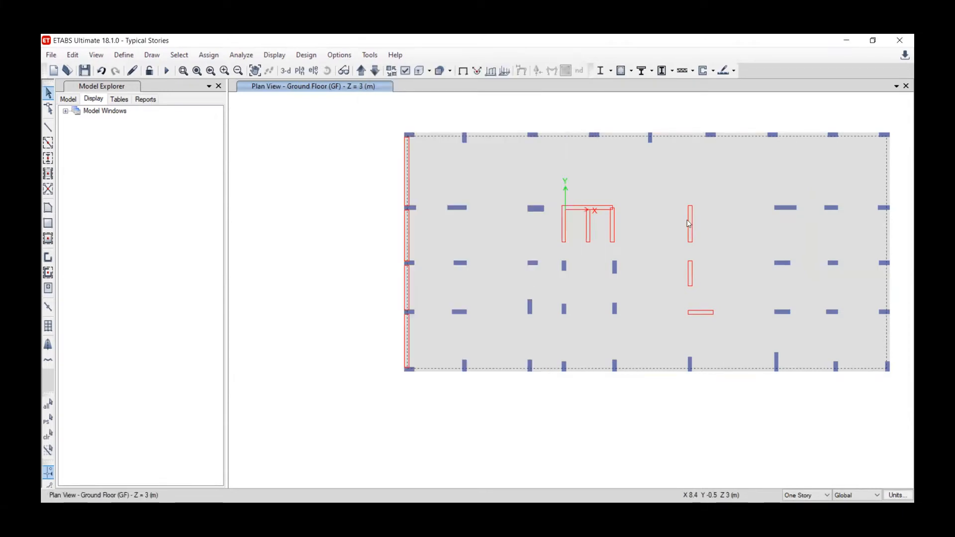
left_click(692, 229)
left_click(693, 230)
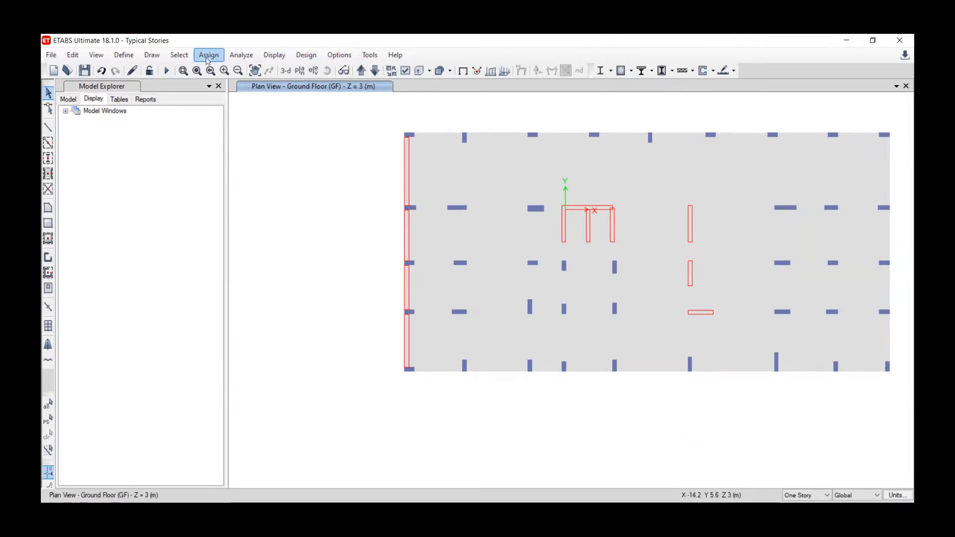
Step: Select all walls in the model that use the Wall6 section
left_click(276, 55)
left_click(279, 54)
left_click(209, 54)
mouse_move(178, 54)
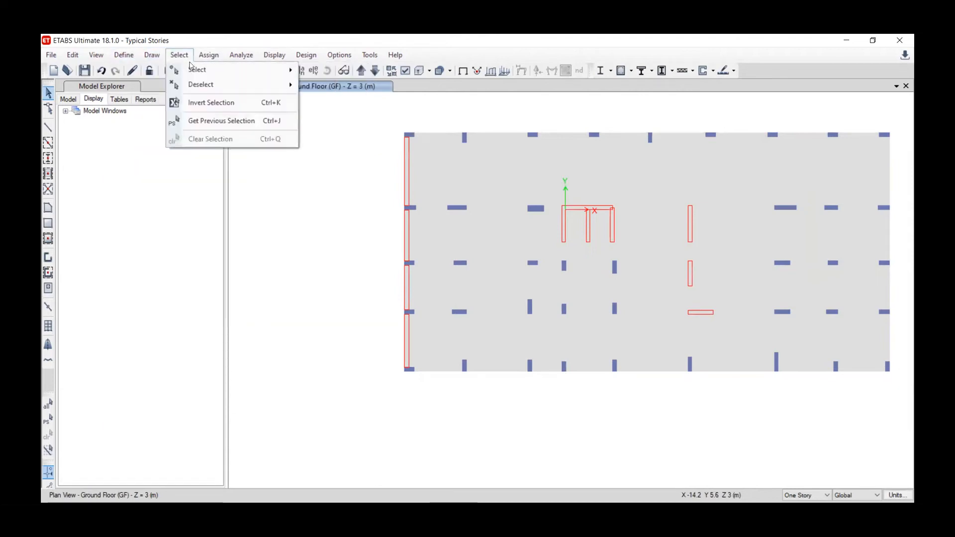
mouse_move(197, 70)
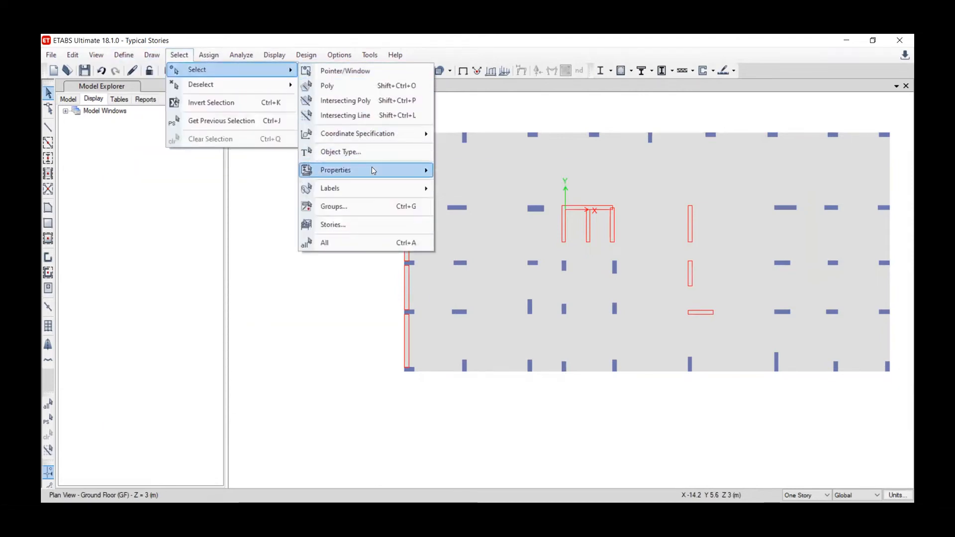
mouse_move(373, 171)
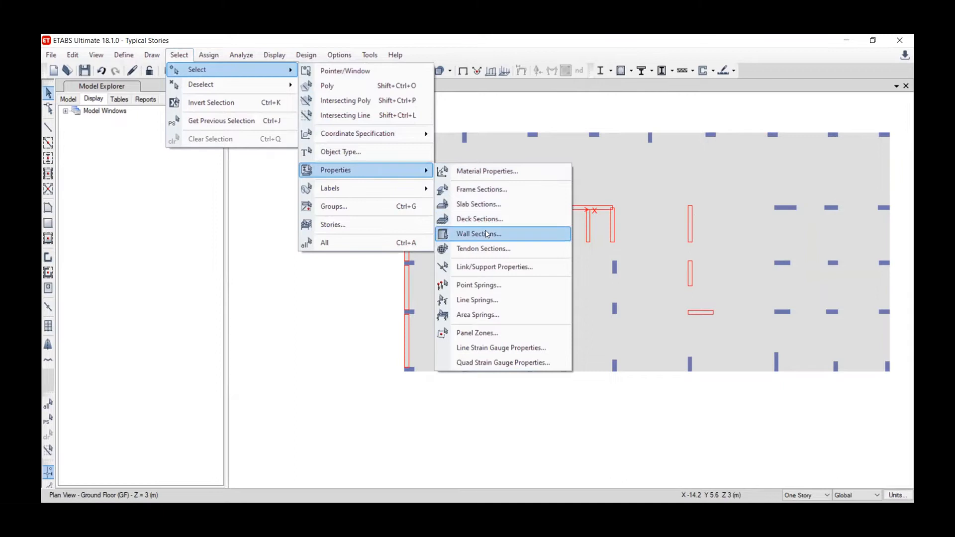
left_click(458, 231)
left_click(427, 373)
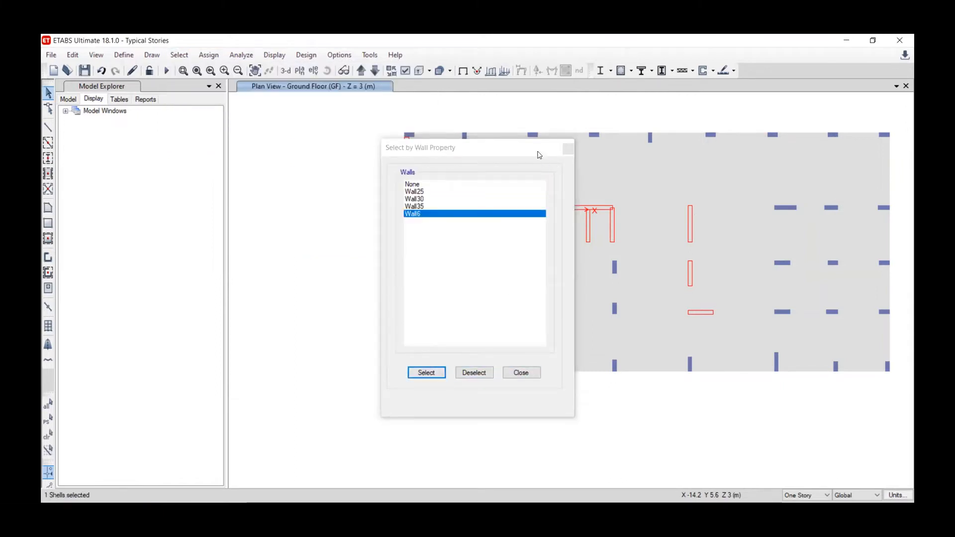
Step: Go through the floor plans from the Ground Floor (GF) up to the Roof to locate the selected Wall6 wall
left_click_drag(448, 147, 255, 148)
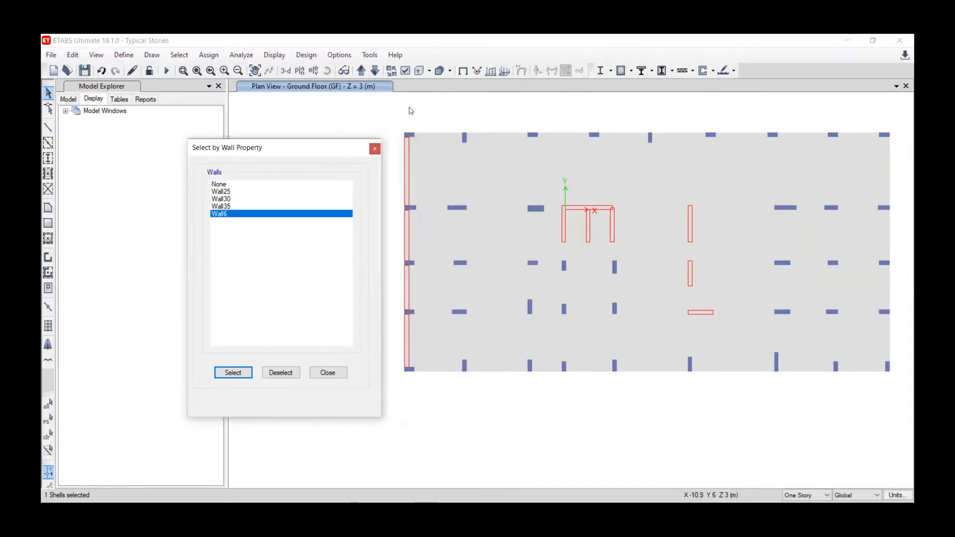
left_click(361, 71)
left_click(361, 71)
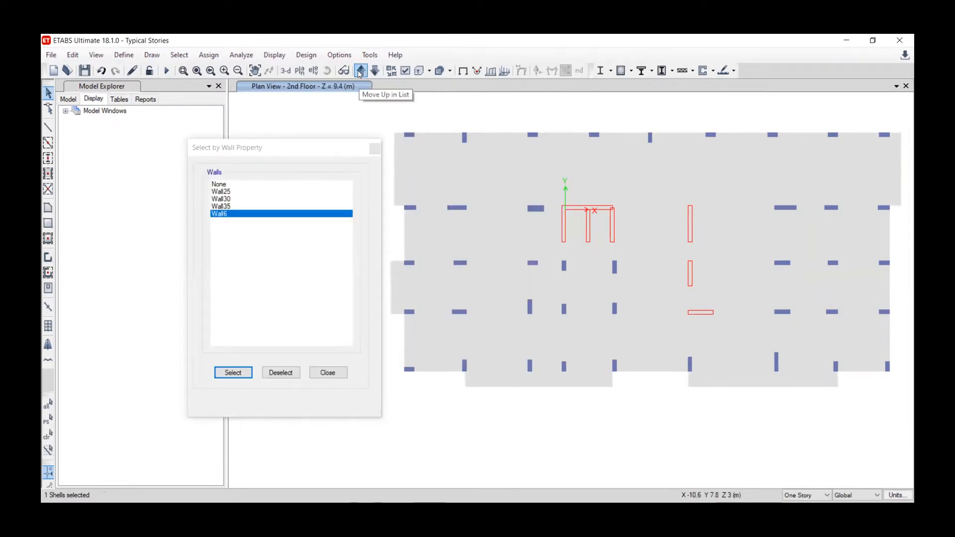
left_click(360, 72)
left_click(360, 71)
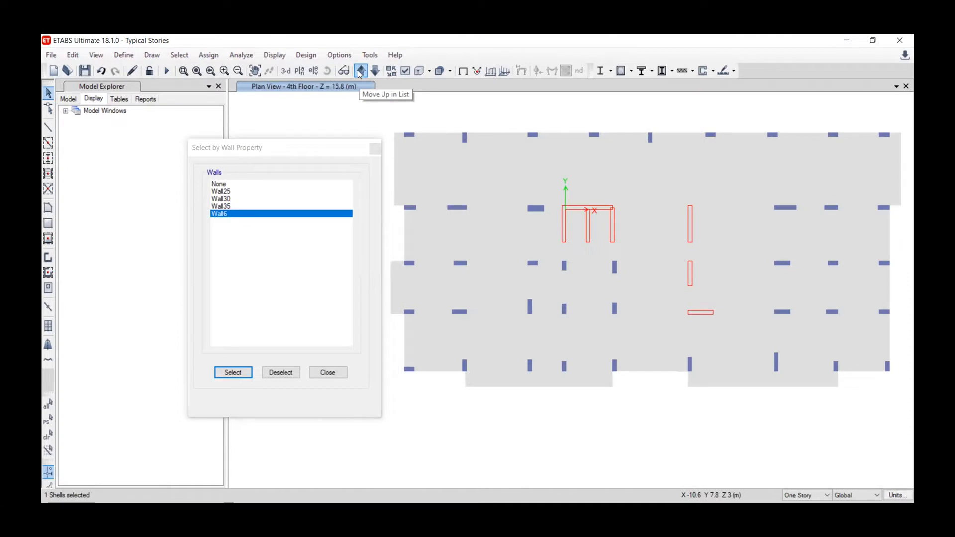
left_click(360, 72)
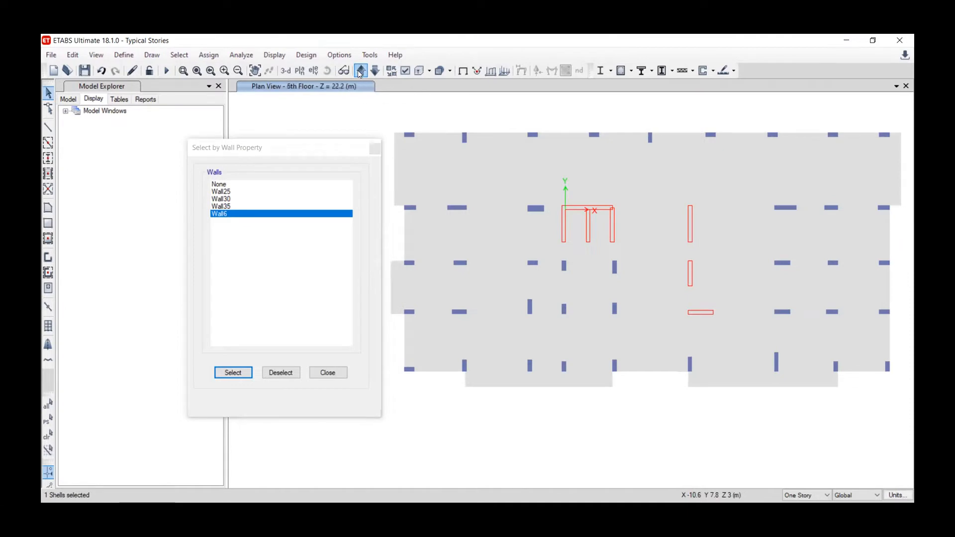
left_click(360, 72)
left_click(376, 71)
left_click(361, 72)
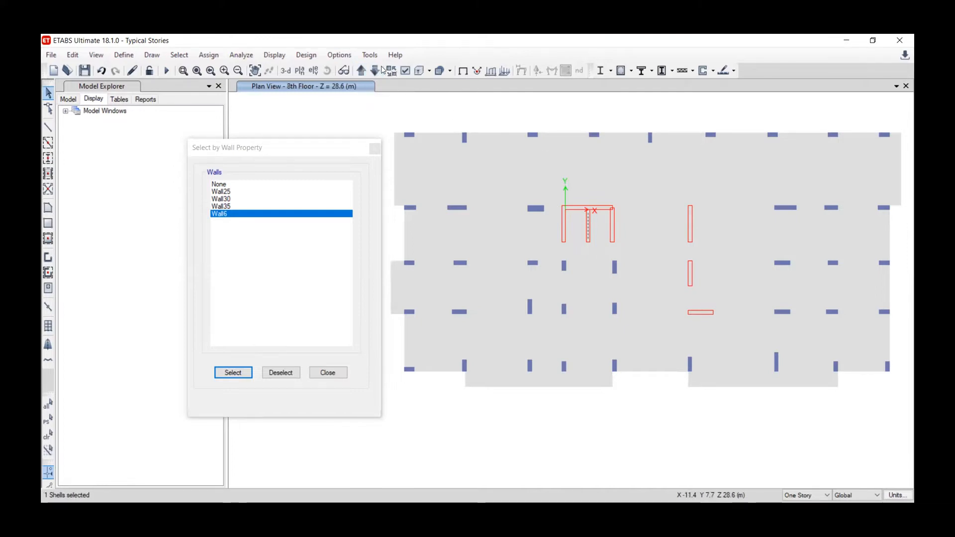
left_click(362, 71)
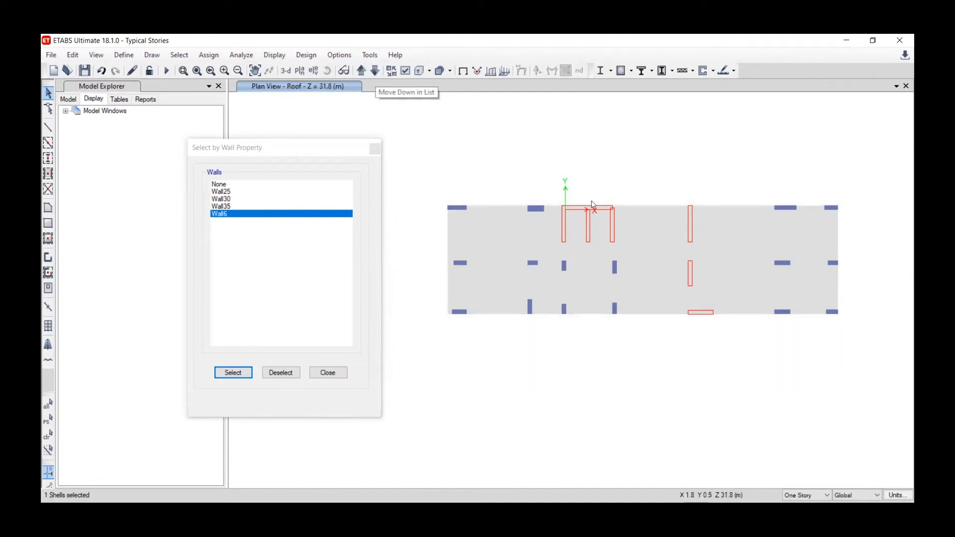
scroll(612, 213, "up", 3)
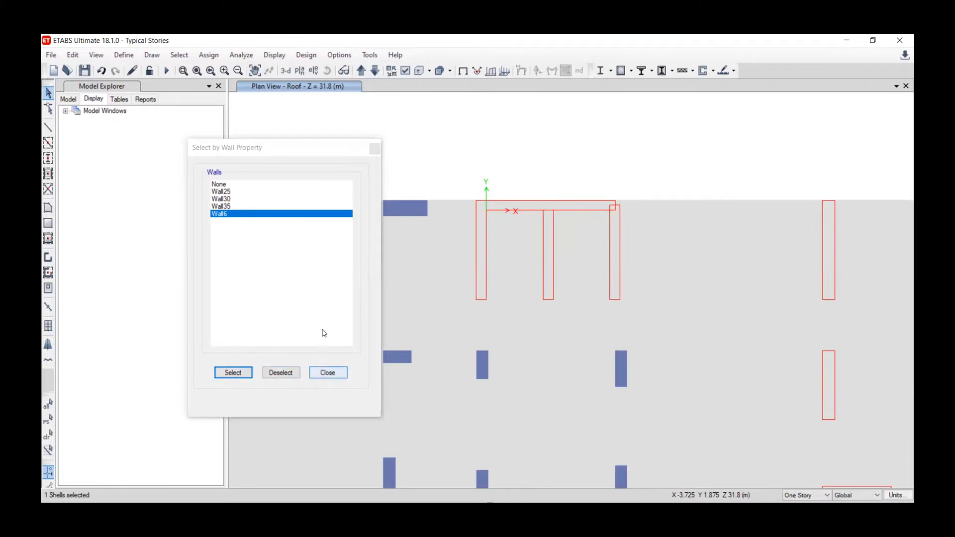
Step: Delete the selected Wall6 middle core wall on the 8th Floor plan
left_click(376, 71)
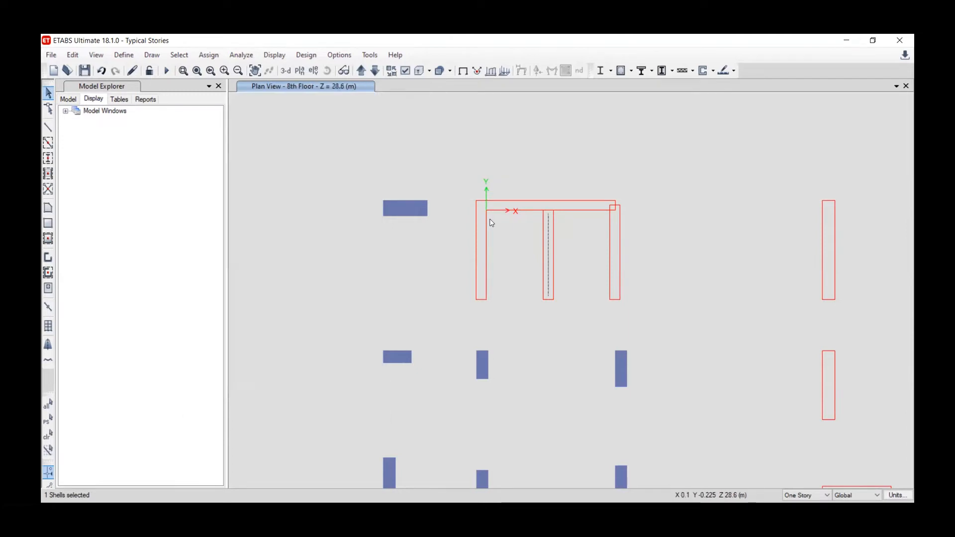
key("Delete")
scroll(475, 234, "down", 4)
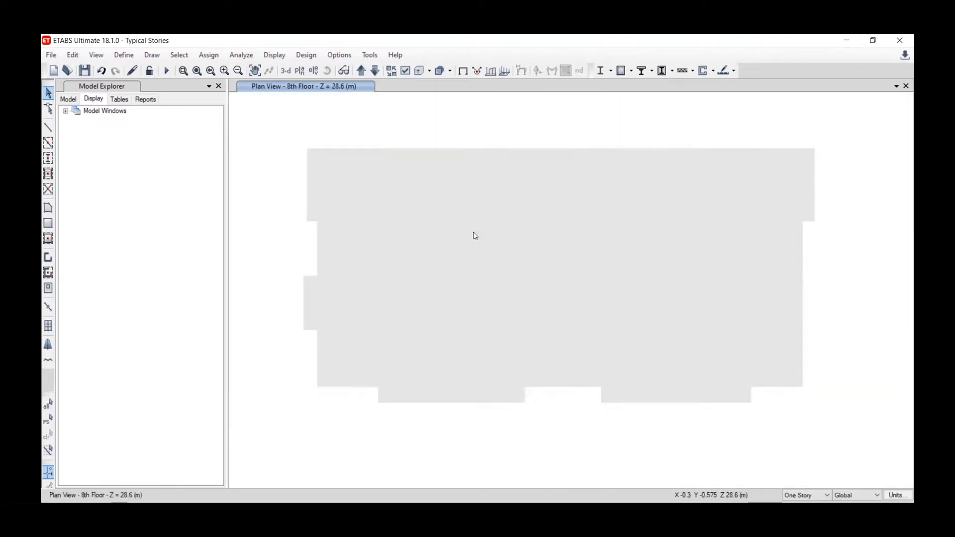
scroll(526, 232, "up", 4)
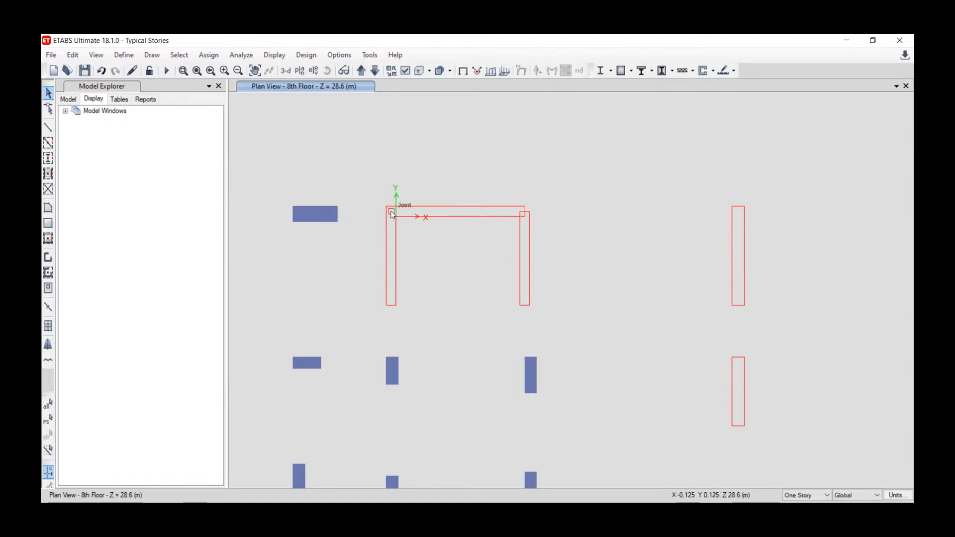
scroll(447, 219, "down", 3)
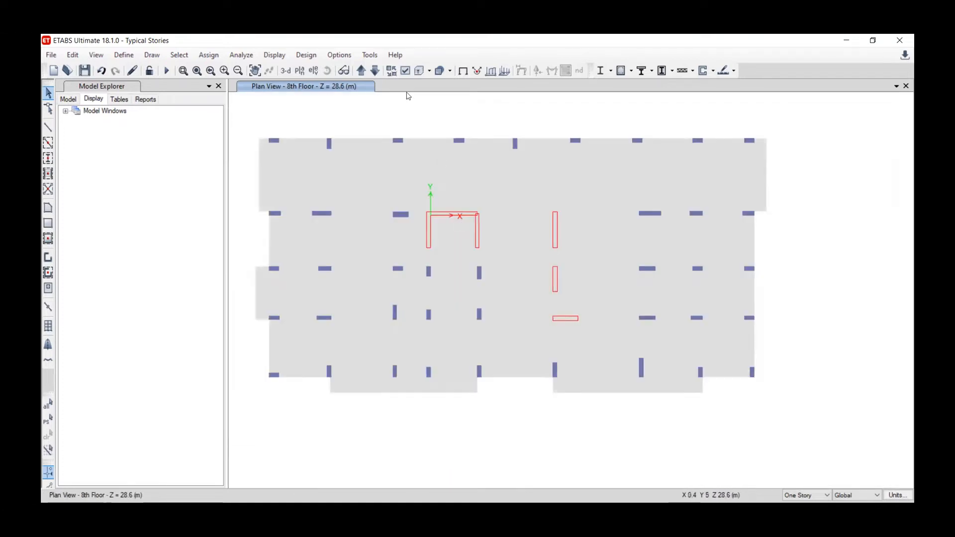
Step: Select the middle core wall on the 7th Floor plan and check its assigned section
left_click(375, 70)
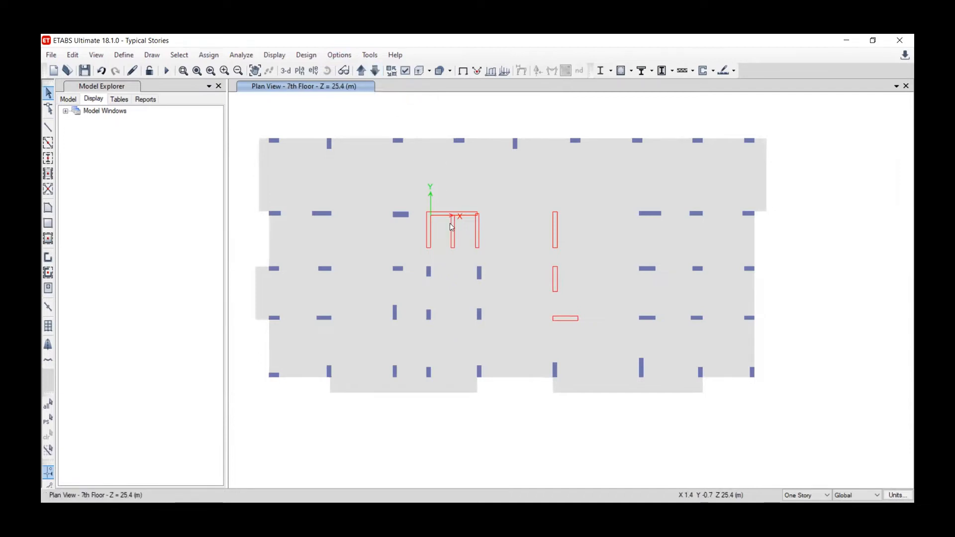
left_click(453, 230)
right_click(453, 230)
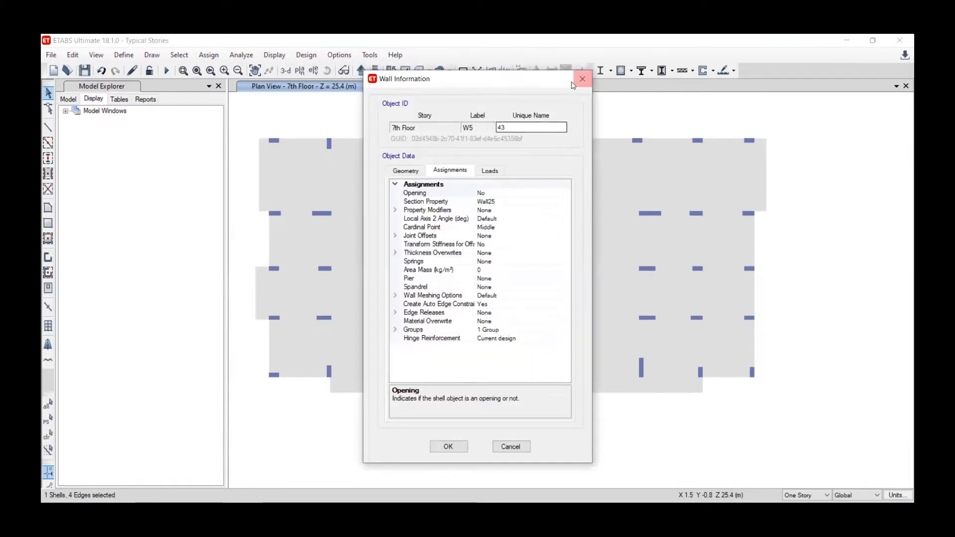
key("Escape")
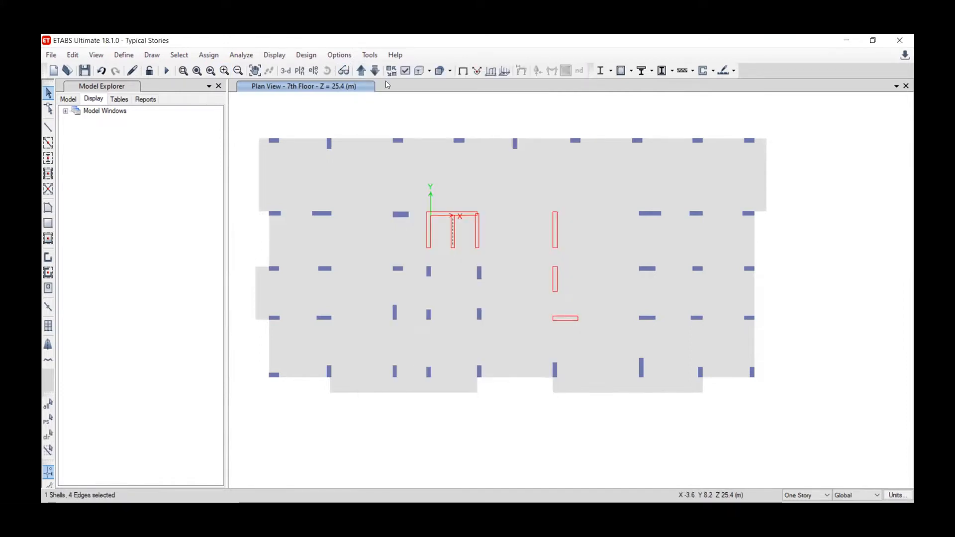
Step: Compare the middle core wall across the plans from the 6th Floor to the Roof, and return to the 8th Floor plan
left_click(375, 70)
left_click(376, 70)
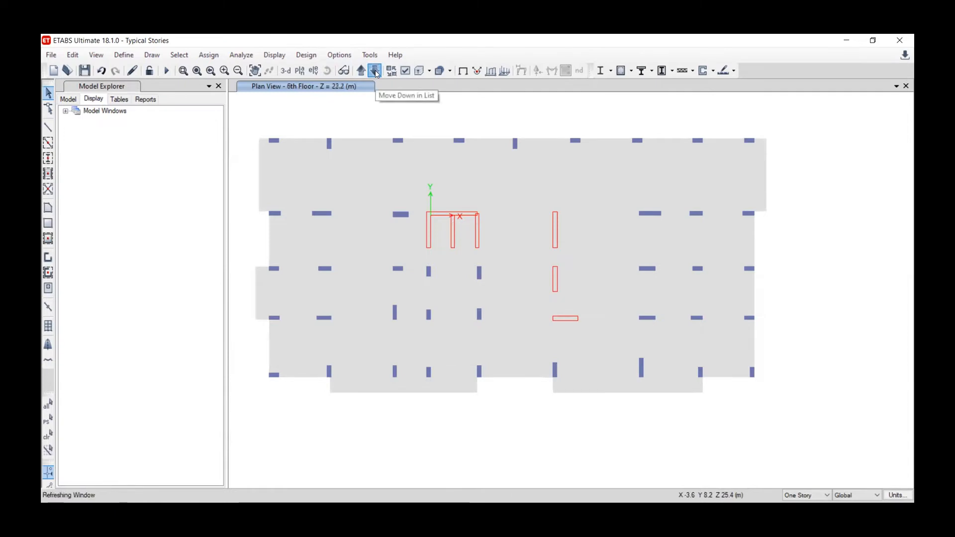
left_click(361, 71)
left_click(362, 71)
left_click(362, 71)
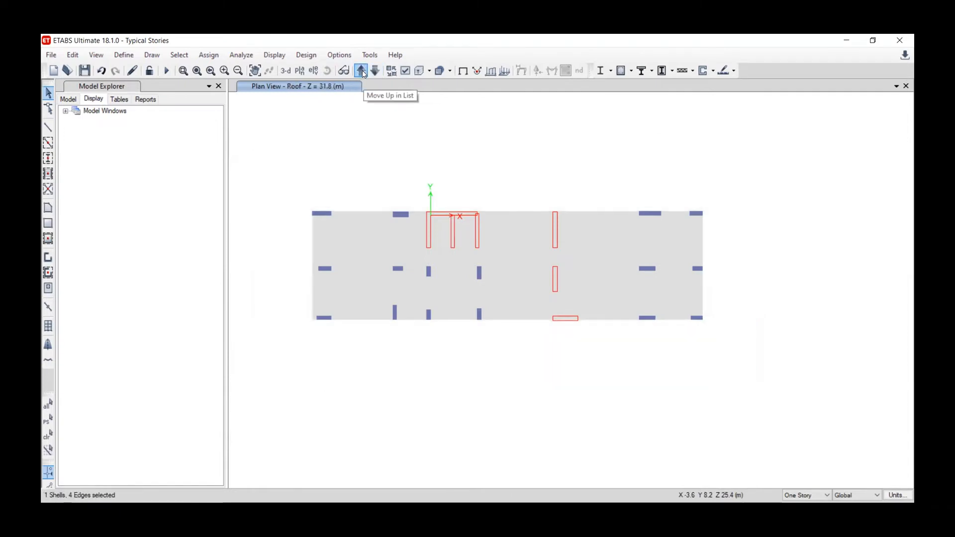
left_click(375, 70)
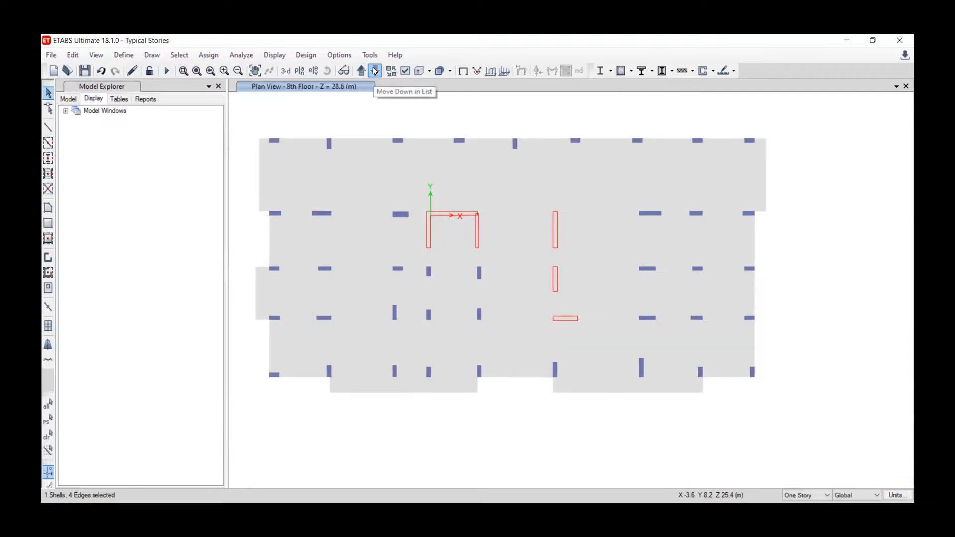
Step: Replicate the selected middle core wall from the 7th Floor to the 8th Floor story
left_click(361, 70)
left_click(374, 71)
left_click(373, 70)
left_click(365, 72)
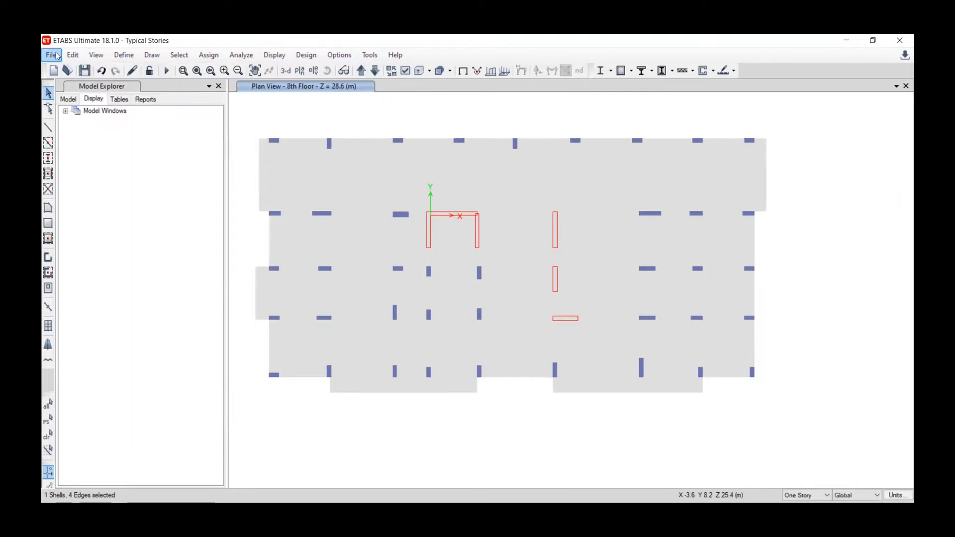
left_click(72, 55)
left_click(135, 254)
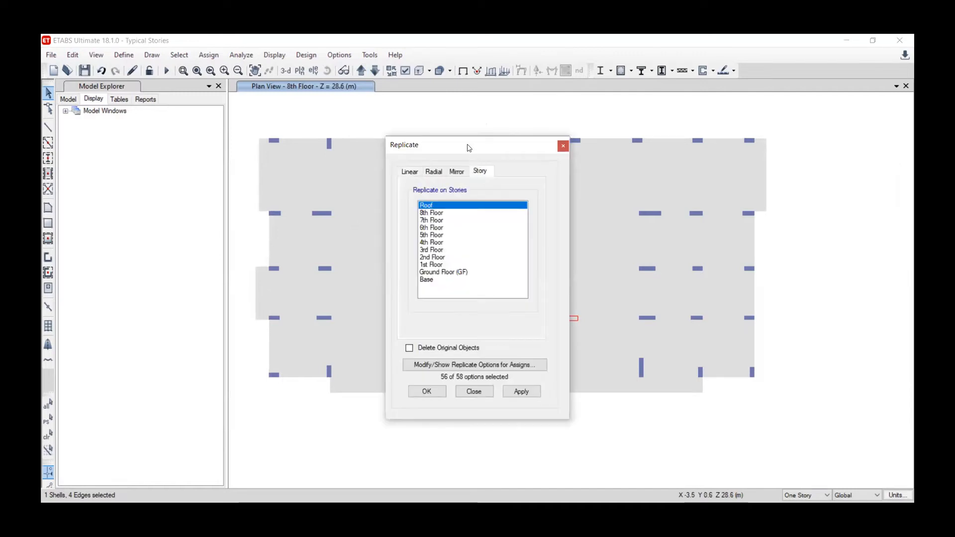
left_click_drag(464, 148, 205, 143)
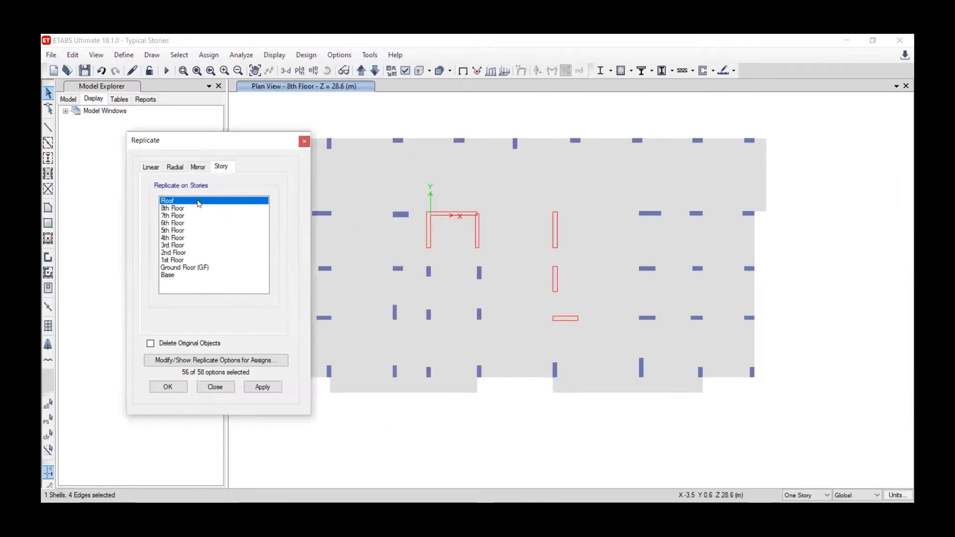
left_click(182, 209)
left_click(262, 388)
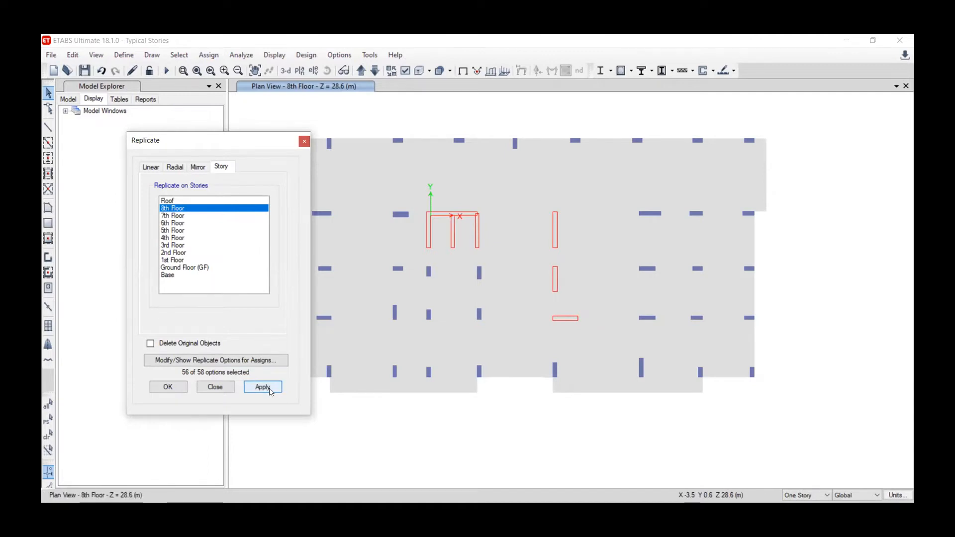
Step: Check the section assigned to the middle core wall on the 8th Floor and Roof plans, and return to the 8th Floor
left_click(454, 222)
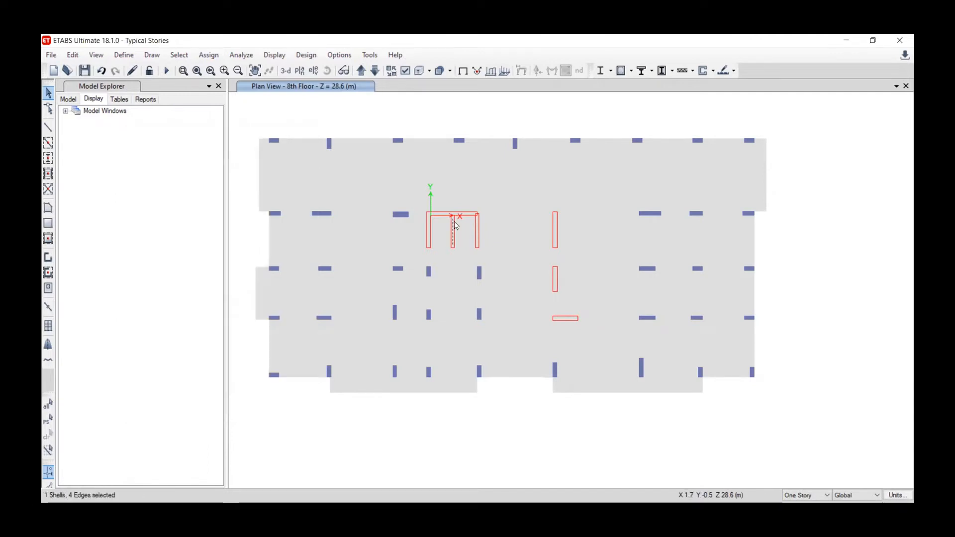
right_click(454, 223)
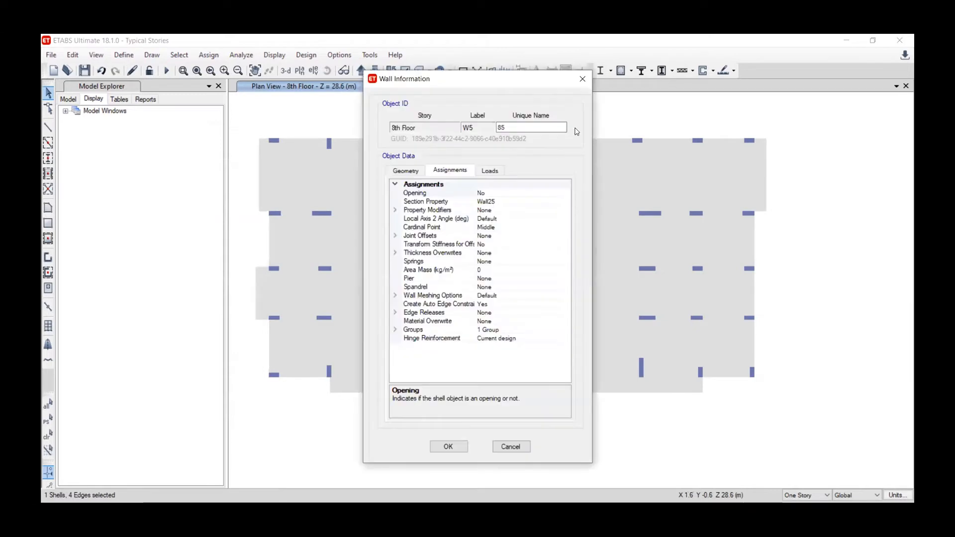
left_click(583, 80)
left_click(361, 70)
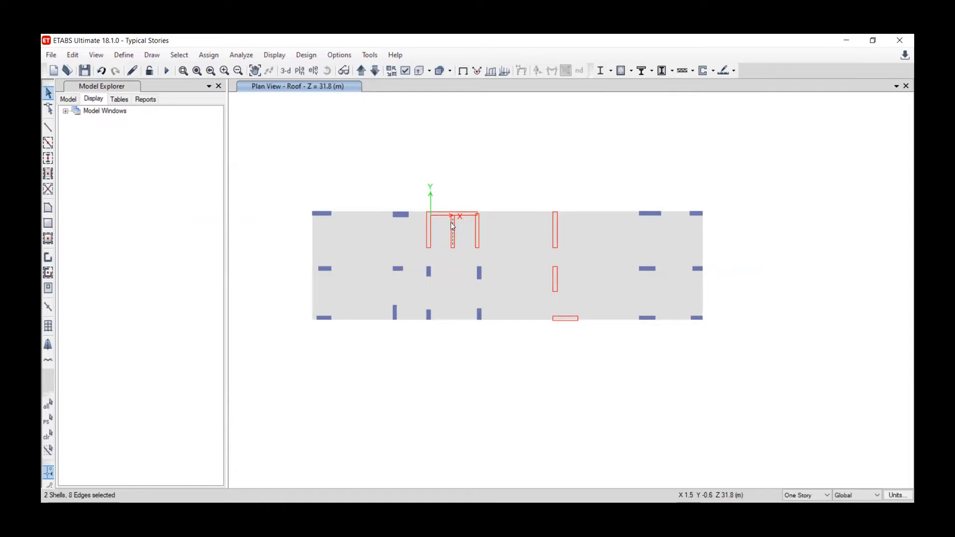
right_click(453, 225)
left_click(511, 446)
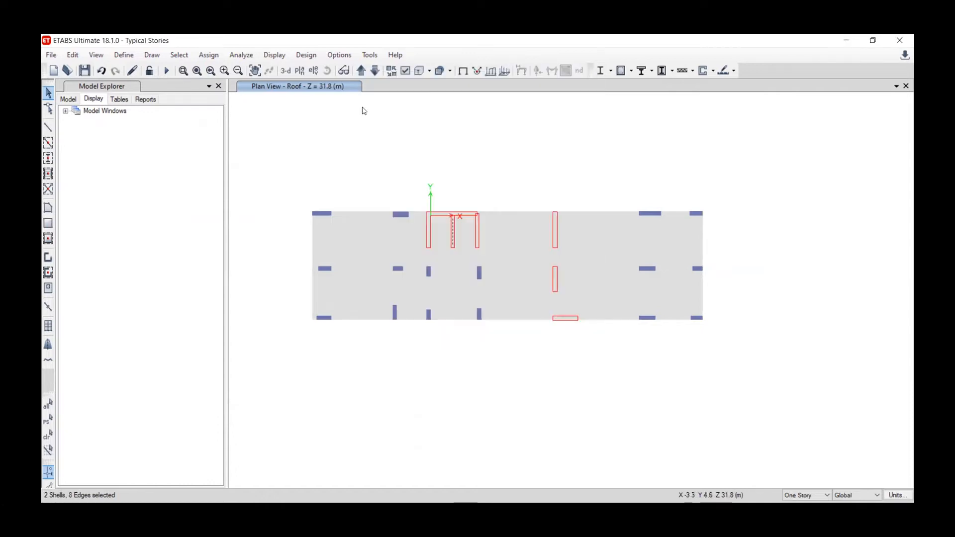
left_click(375, 70)
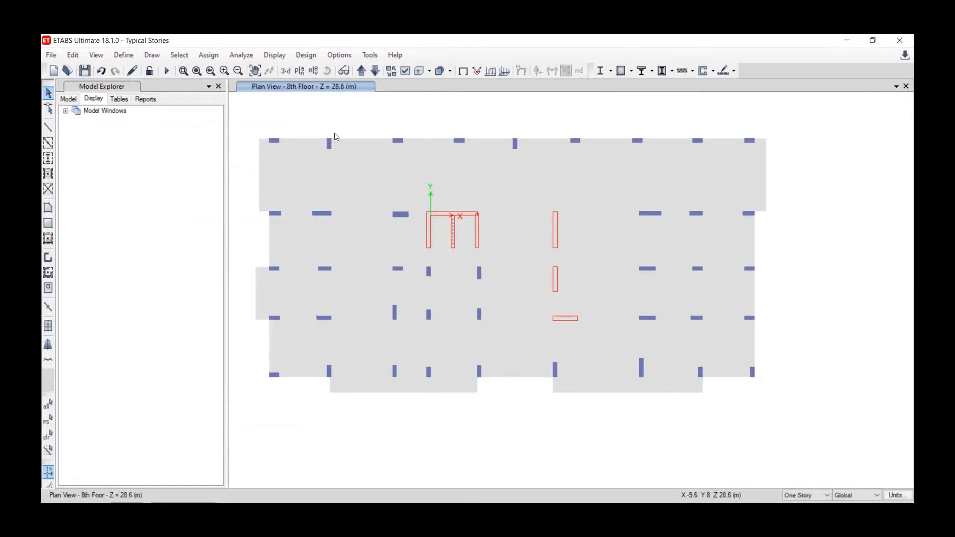
left_click(179, 55)
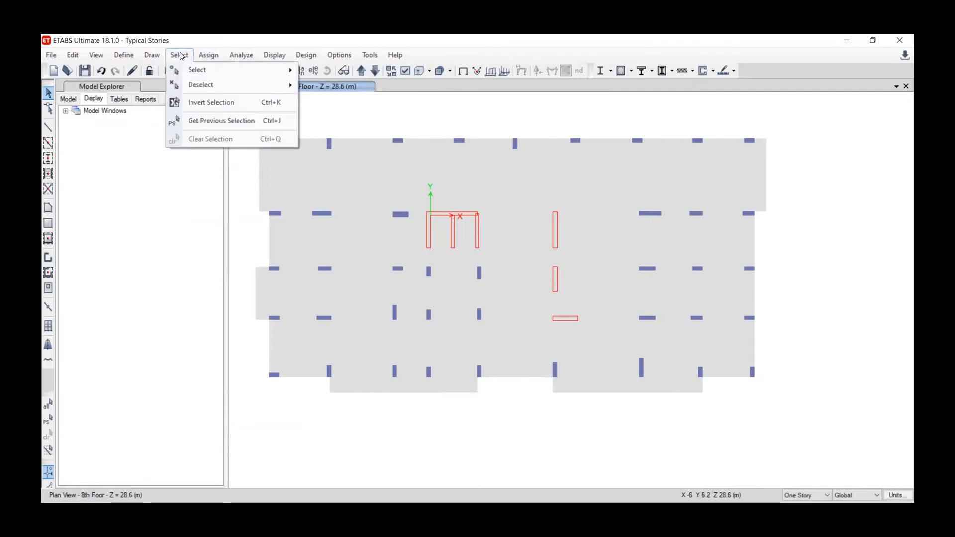
mouse_move(198, 69)
left_click(133, 56)
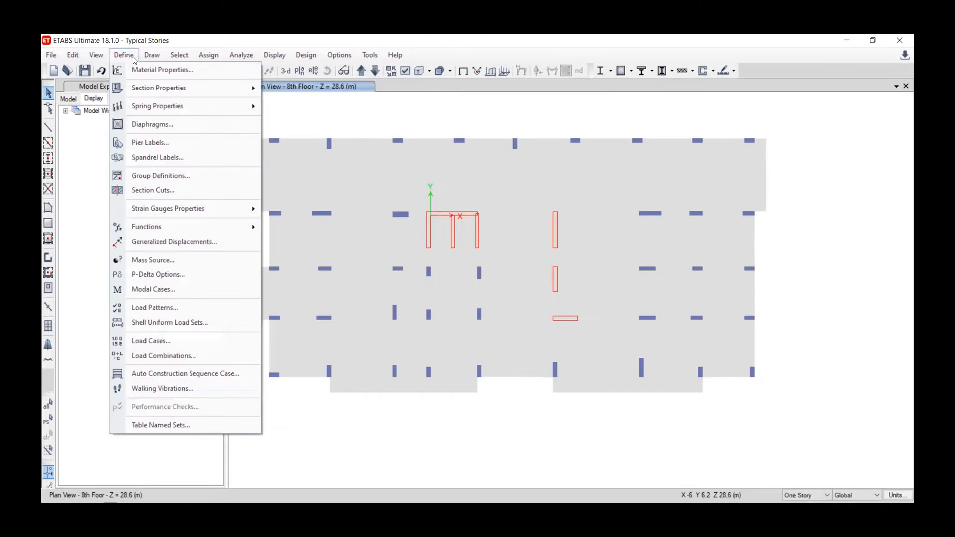
mouse_move(147, 89)
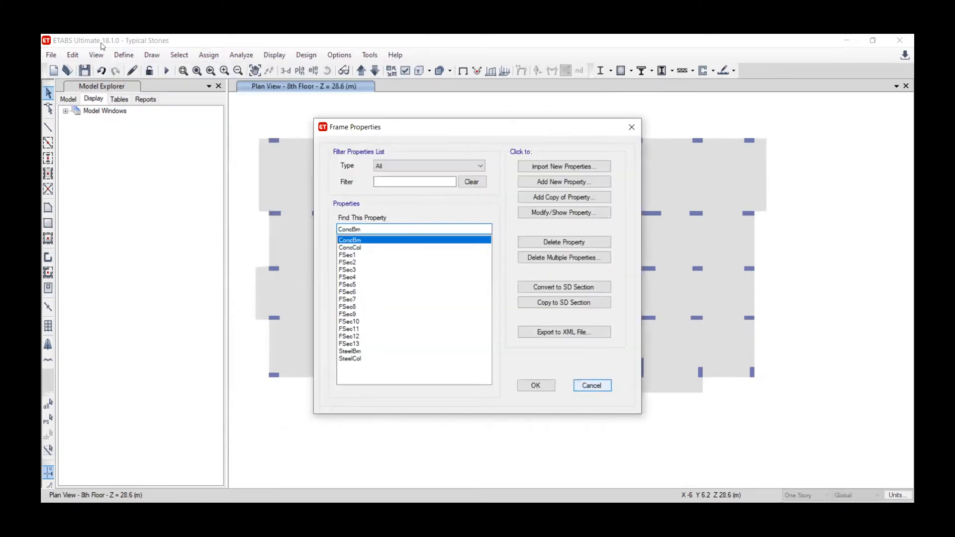
left_click(591, 385)
left_click(124, 54)
mouse_move(149, 88)
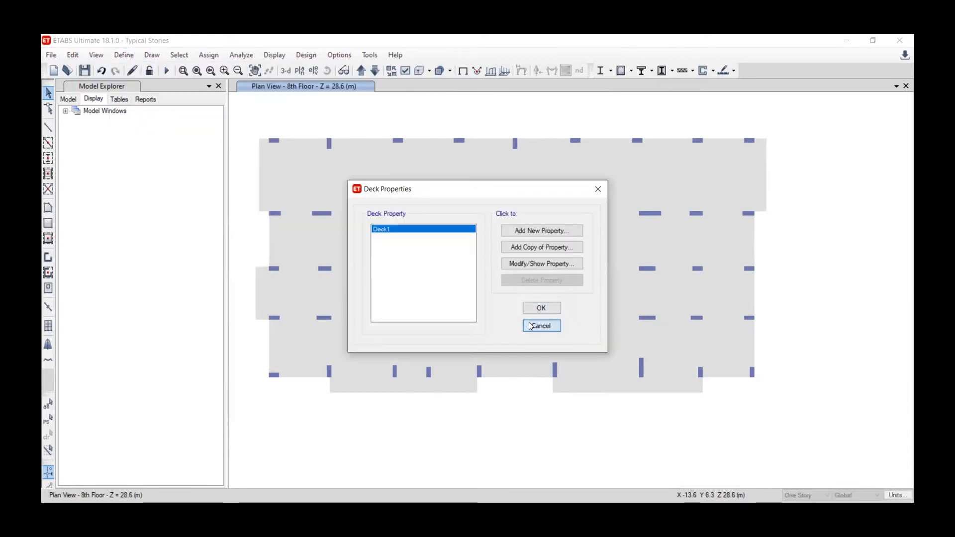
left_click(540, 326)
Step: Delete the Wall6 property from the defined wall sections
left_click(123, 54)
mouse_move(160, 87)
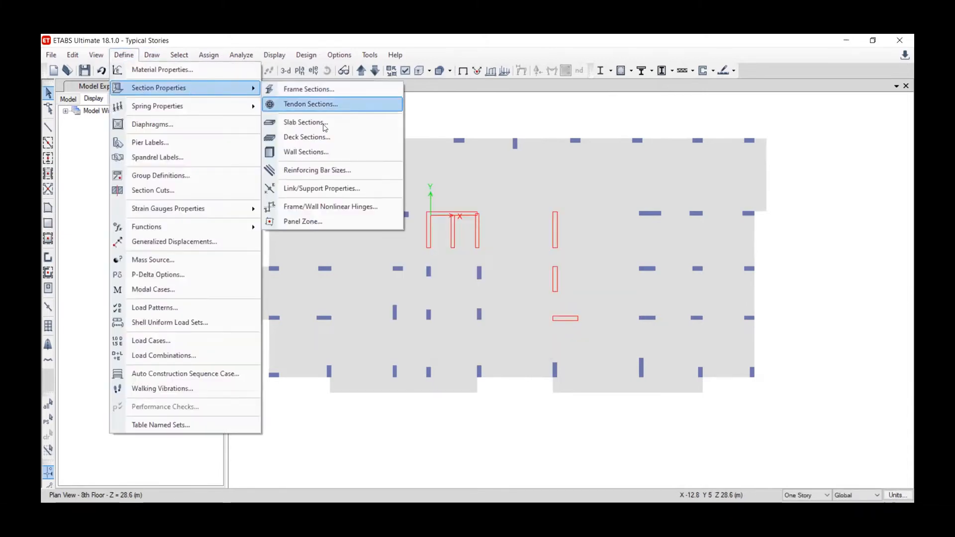
left_click(321, 151)
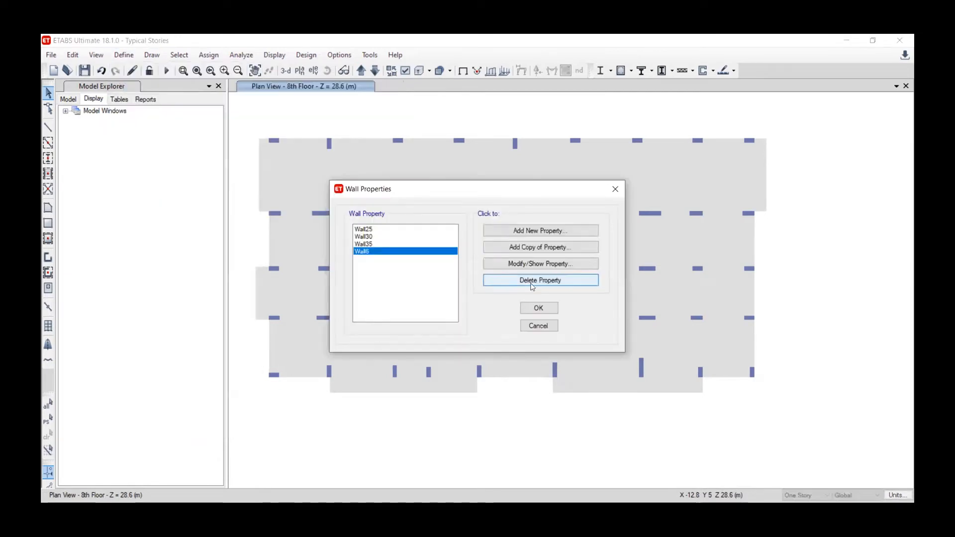
left_click(532, 280)
left_click(491, 315)
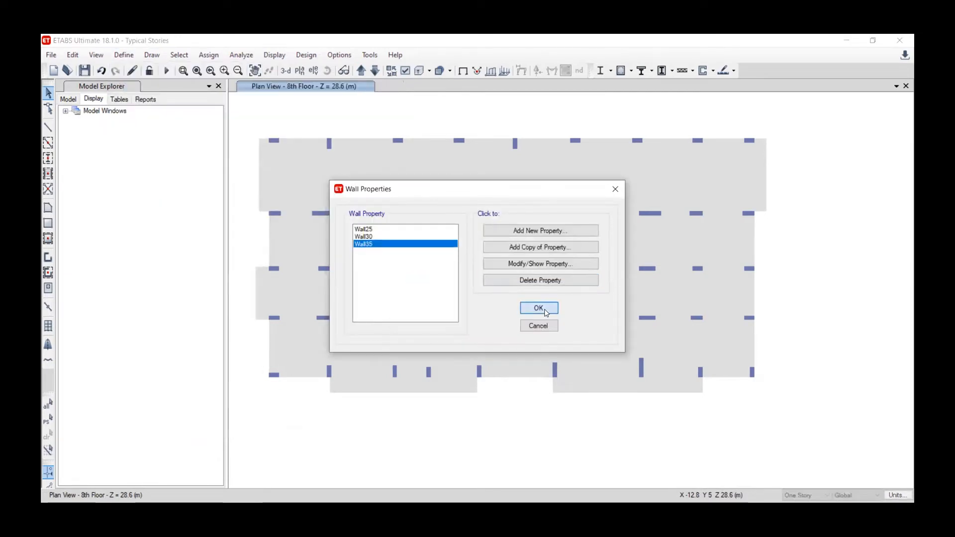
left_click(538, 308)
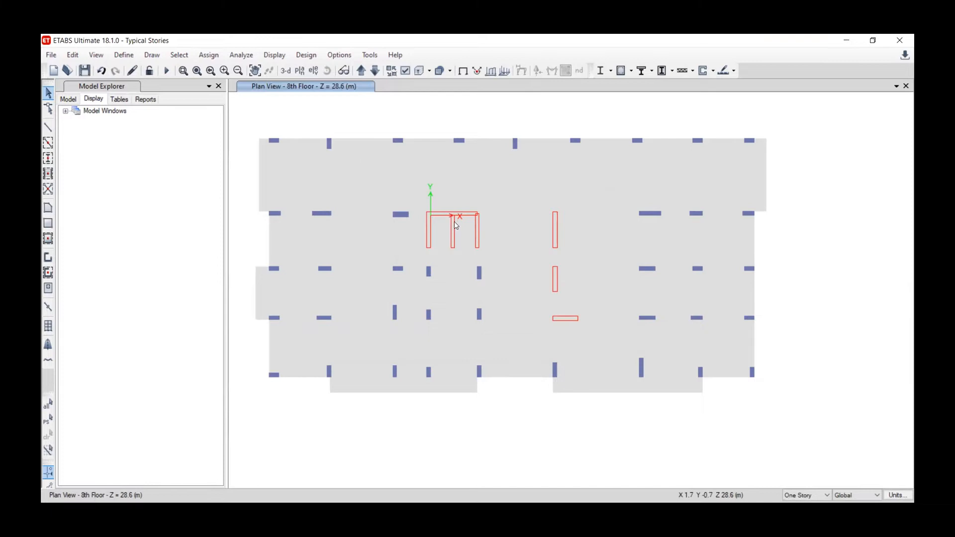
Step: Review the core walls on each floor plan from the Ground Floor (GF) up to the Roof
left_click(363, 71)
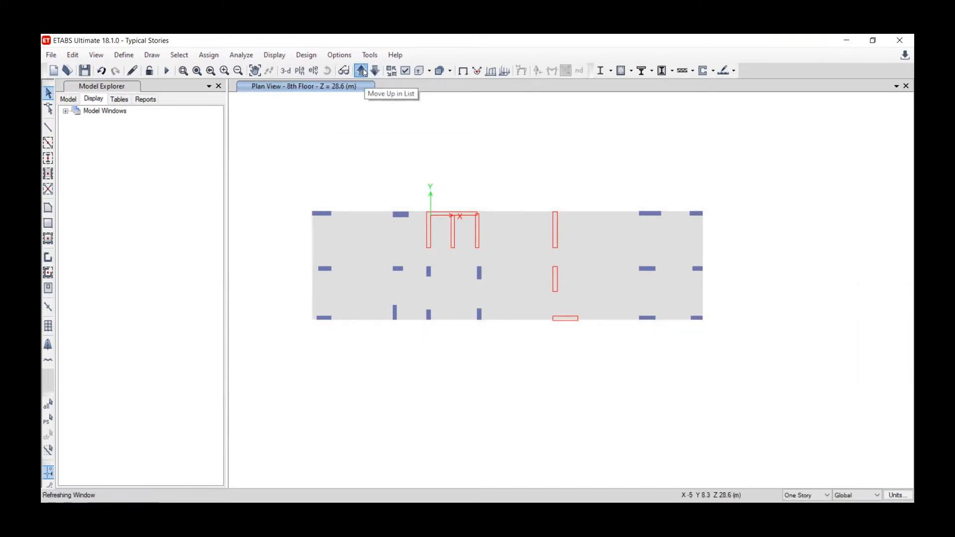
left_click(361, 70)
left_click(362, 70)
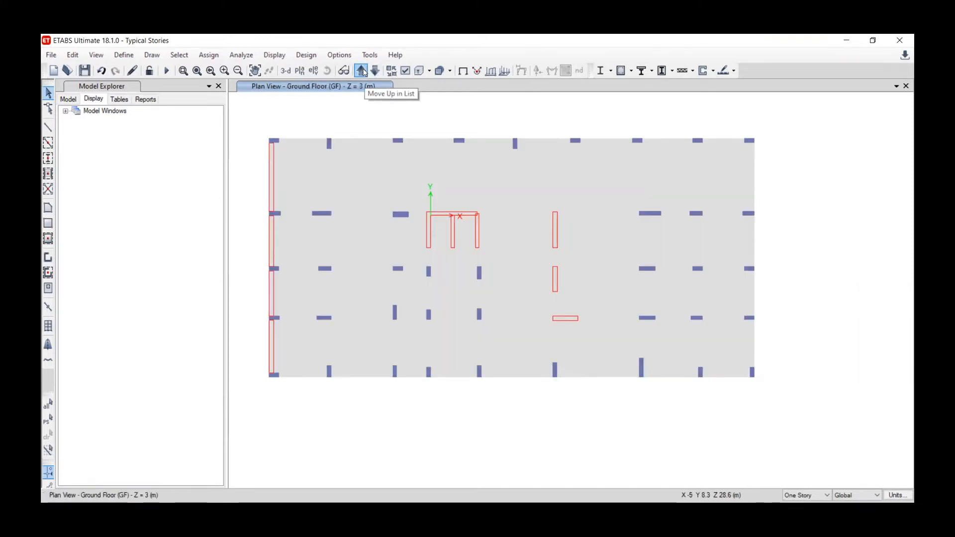
left_click(361, 71)
left_click(362, 71)
left_click(362, 71)
left_click(361, 70)
left_click(362, 71)
left_click(362, 71)
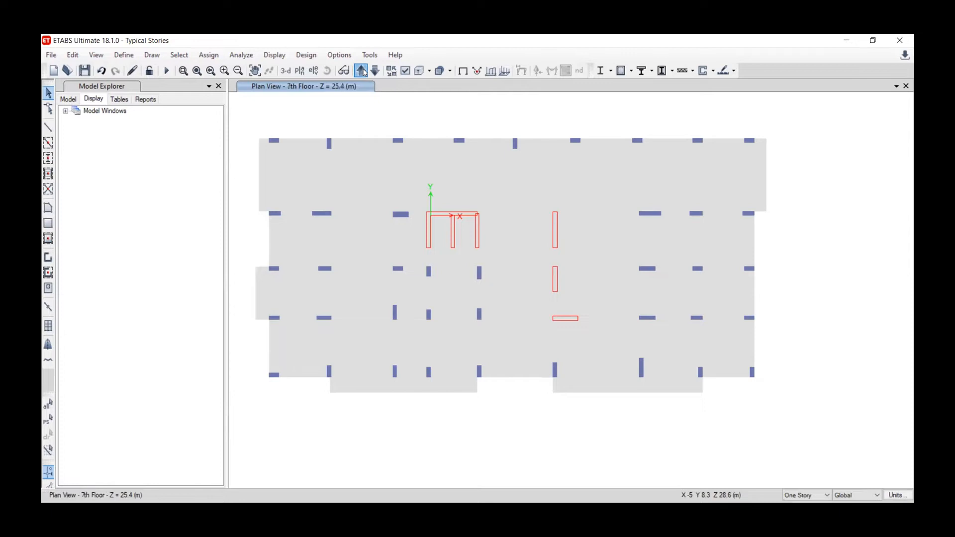
left_click(362, 70)
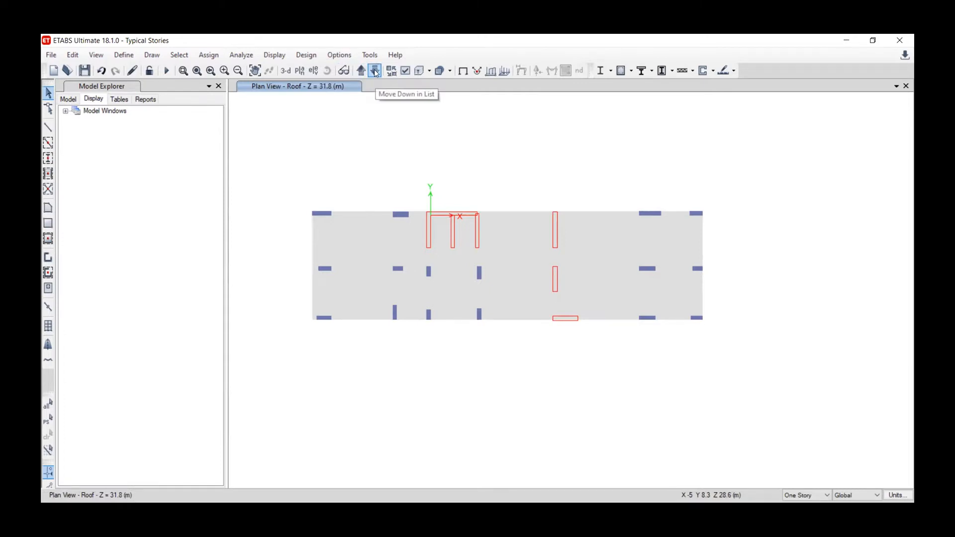
Step: Make the Etabs-Opening layer of the architectural plan visible while on the Roof plan
left_click(340, 54)
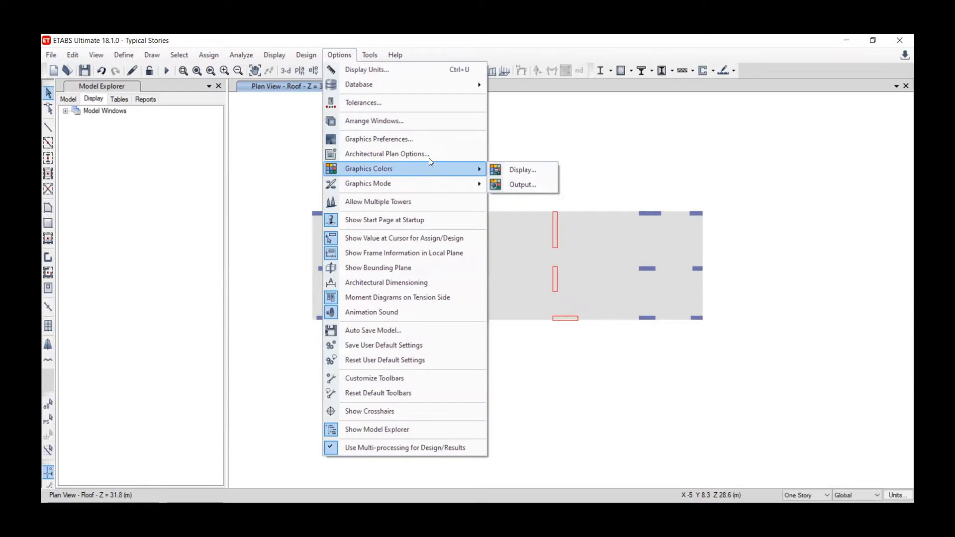
left_click(428, 155)
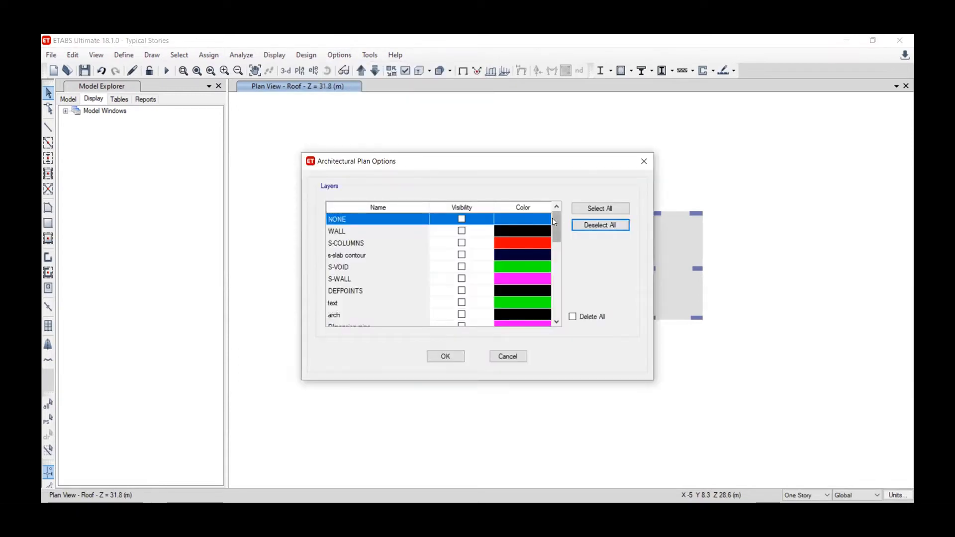
left_click_drag(554, 221, 554, 306)
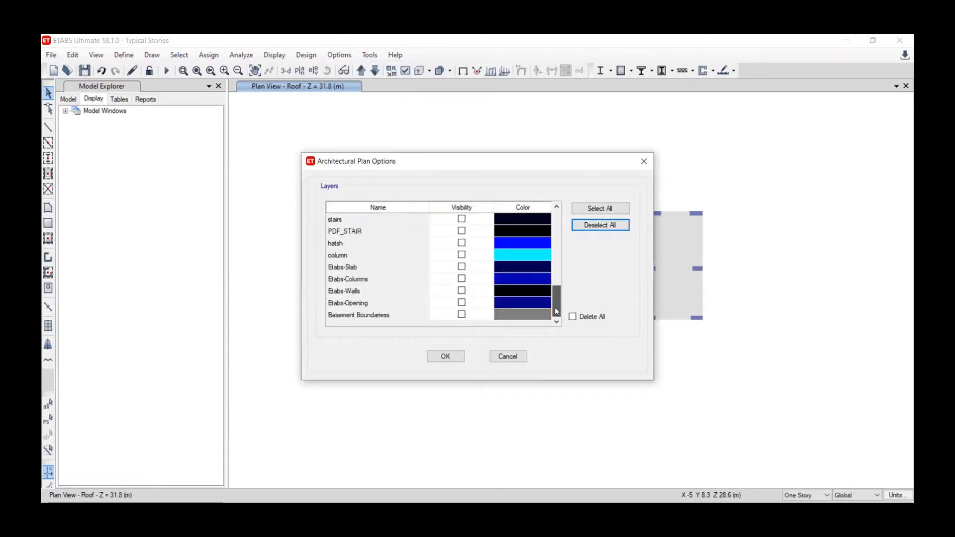
left_click(462, 302)
left_click(445, 356)
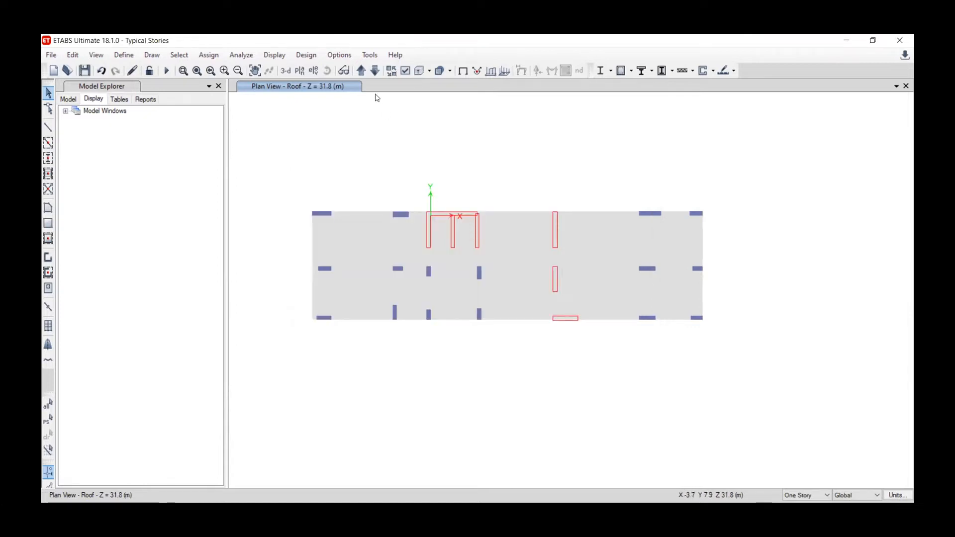
Step: Look through the plans of all stories up to the Roof for the opening outlines of the architectural drawing
left_click(361, 72)
left_click(361, 72)
left_click(361, 73)
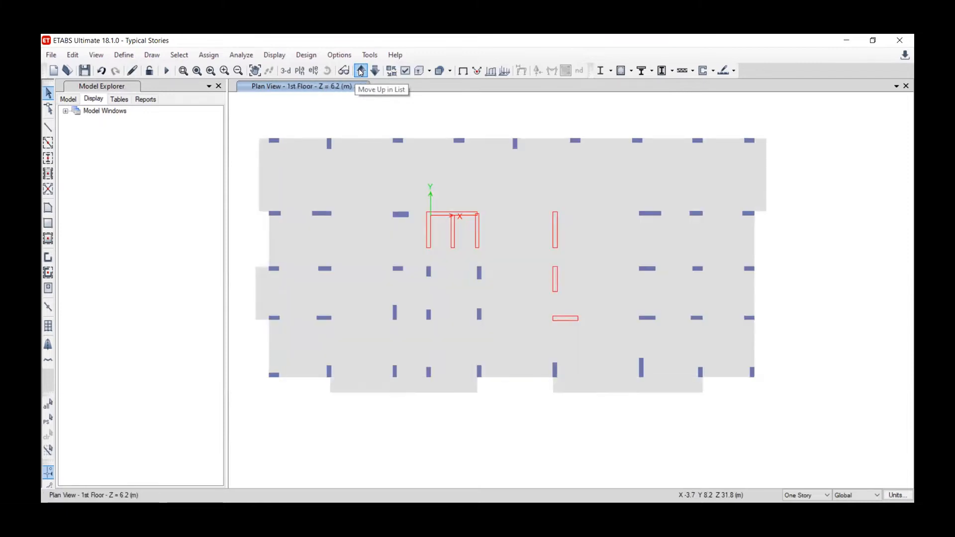
left_click(362, 72)
left_click(361, 72)
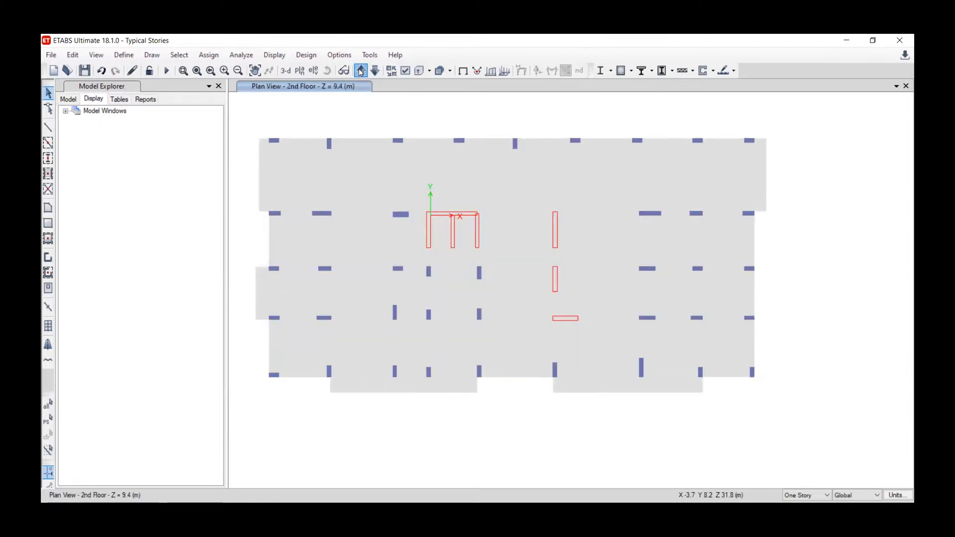
left_click(375, 72)
left_click(375, 72)
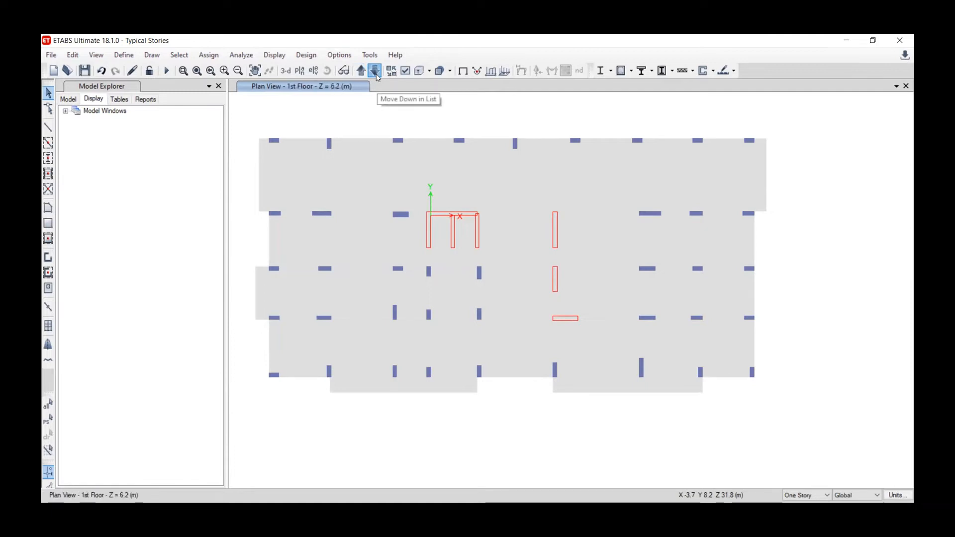
left_click(376, 72)
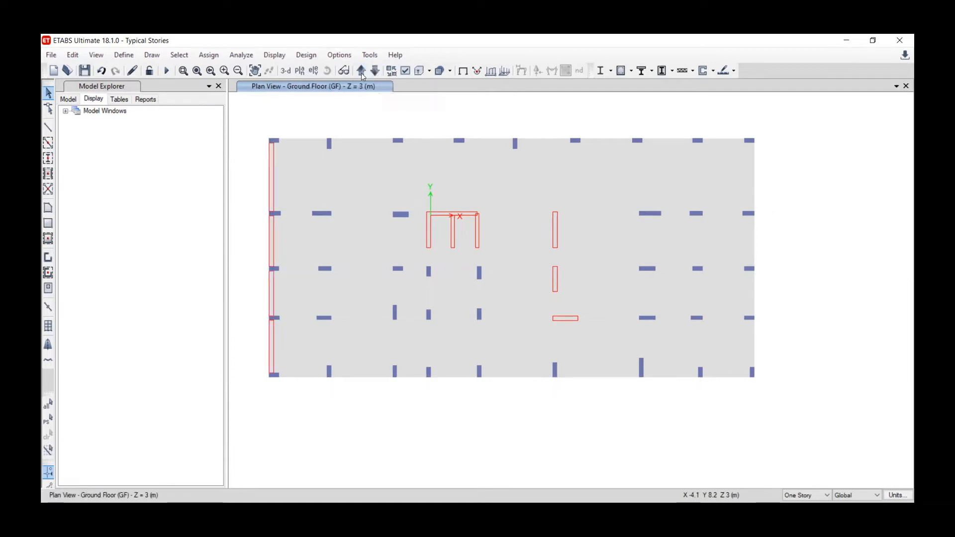
left_click(361, 72)
left_click(362, 72)
left_click(361, 72)
left_click(361, 72)
left_click(361, 72)
left_click(361, 72)
left_click(361, 72)
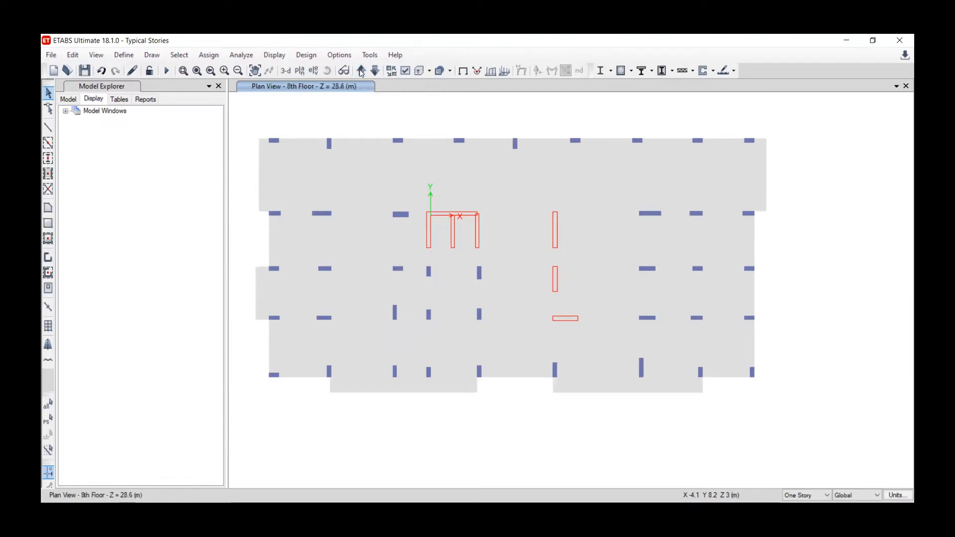
left_click(362, 72)
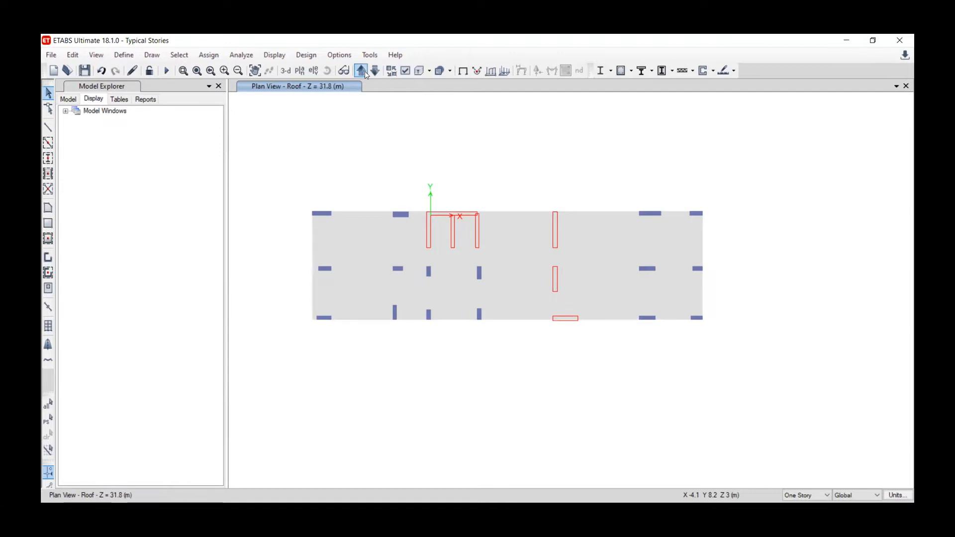
Step: Make only the Etabs-Opening layer of the architectural plan visible while on the 8th Floor plan
left_click(375, 73)
left_click(340, 56)
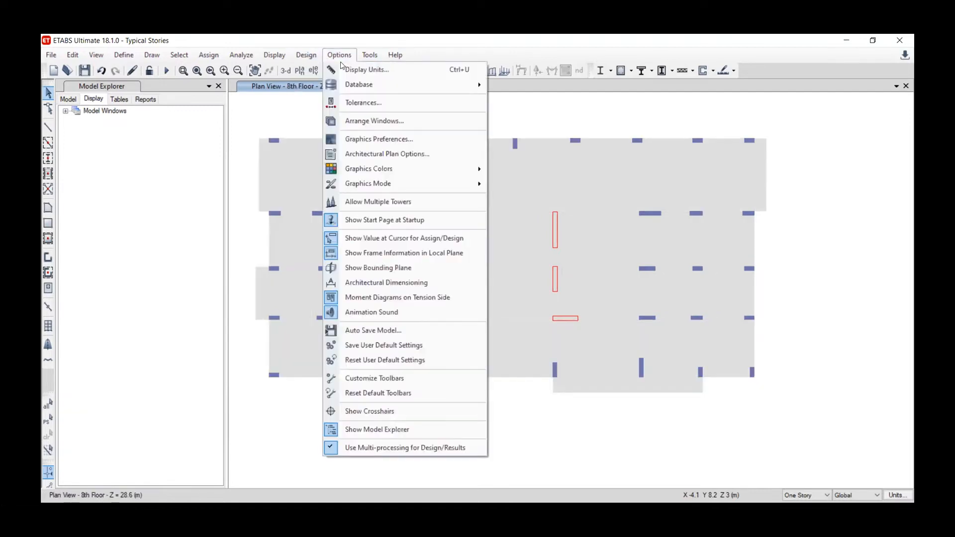
mouse_move(398, 166)
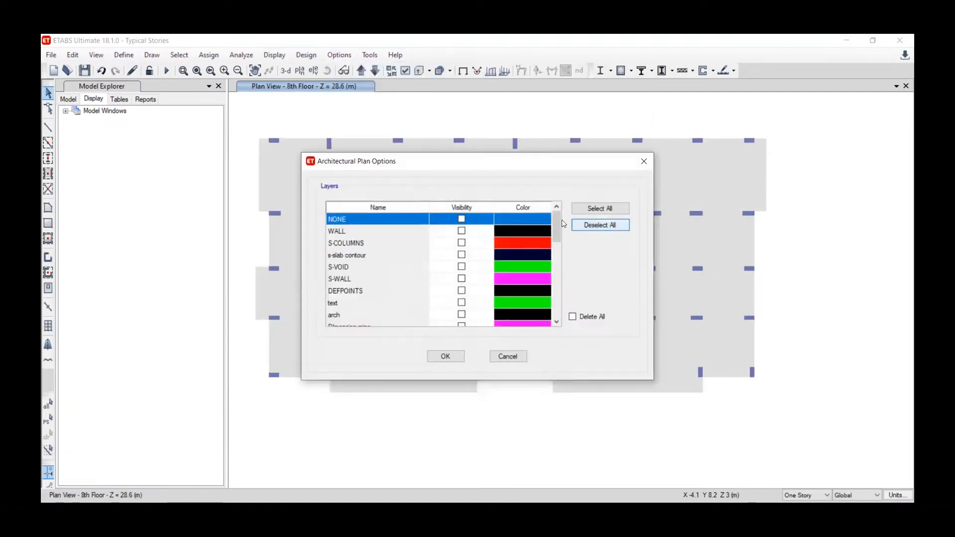
left_click_drag(556, 217, 556, 314)
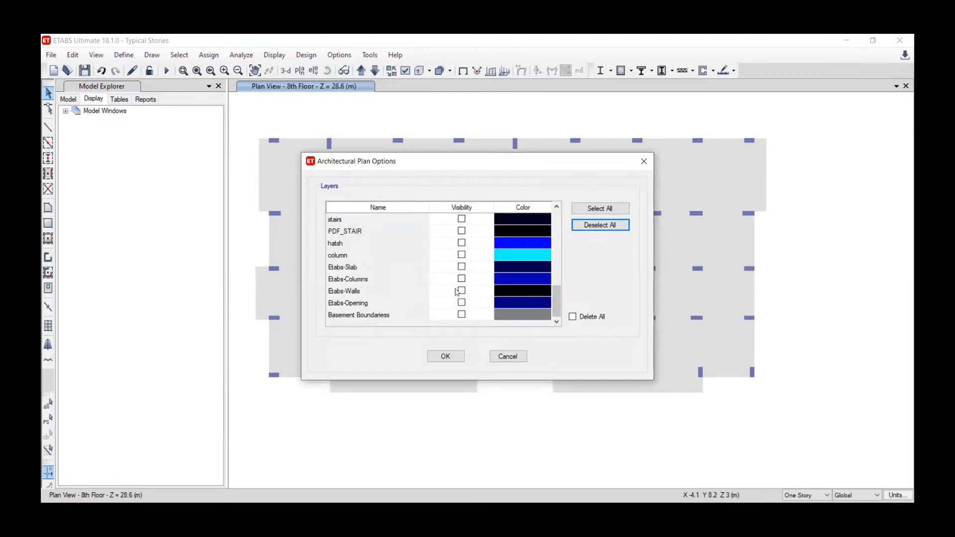
left_click(462, 302)
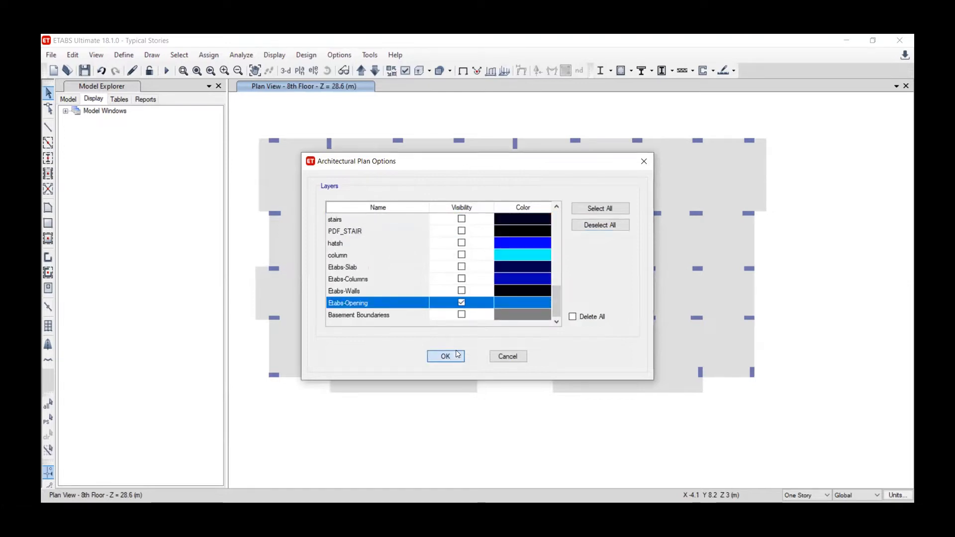
left_click(446, 356)
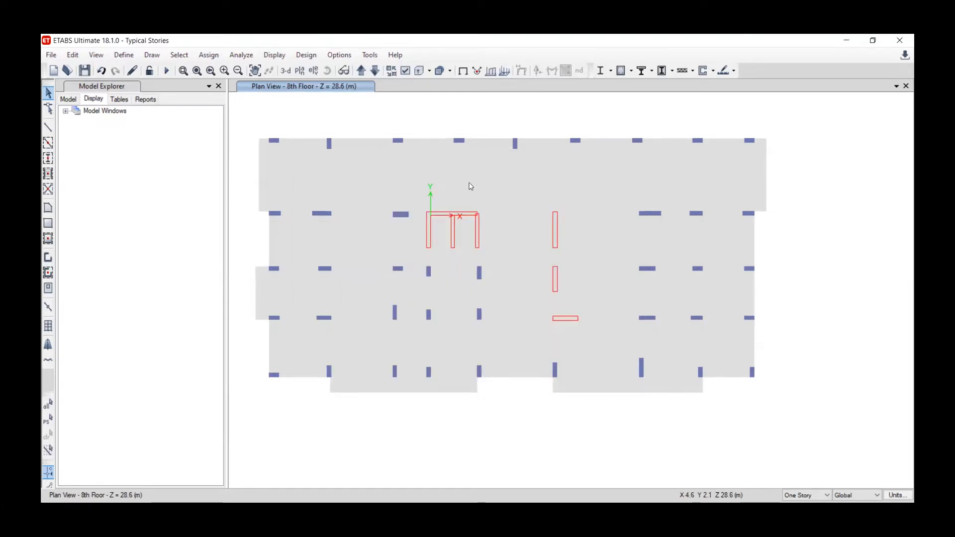
Step: Import the Typical Stories DXF as an architectural plan onto the 8th Floor, in metres and added to the existing CAD entities
left_click(51, 55)
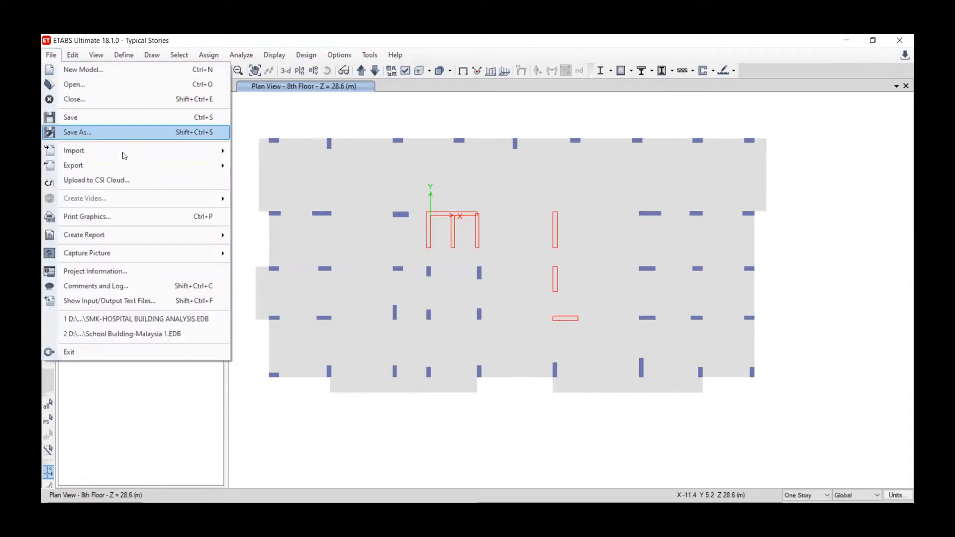
mouse_move(124, 151)
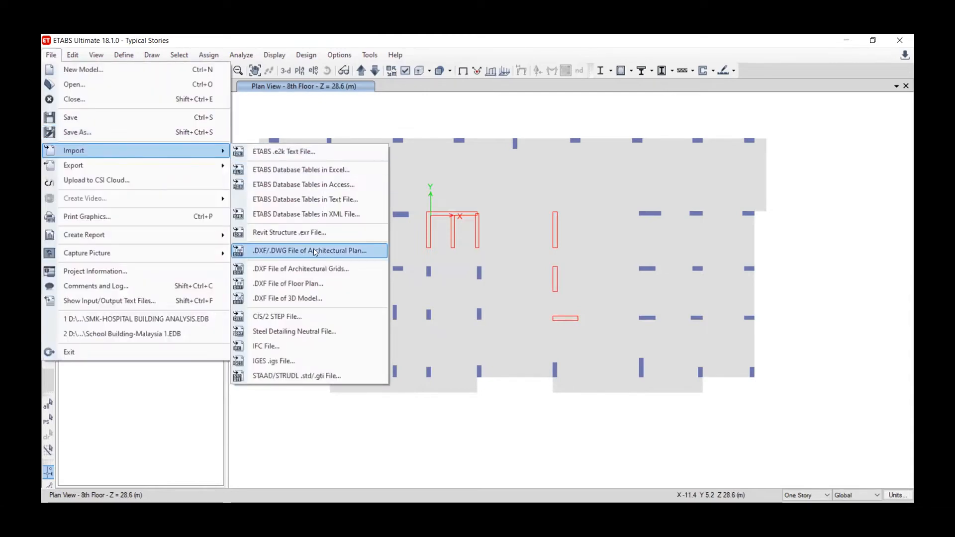
left_click(348, 250)
left_click(326, 187)
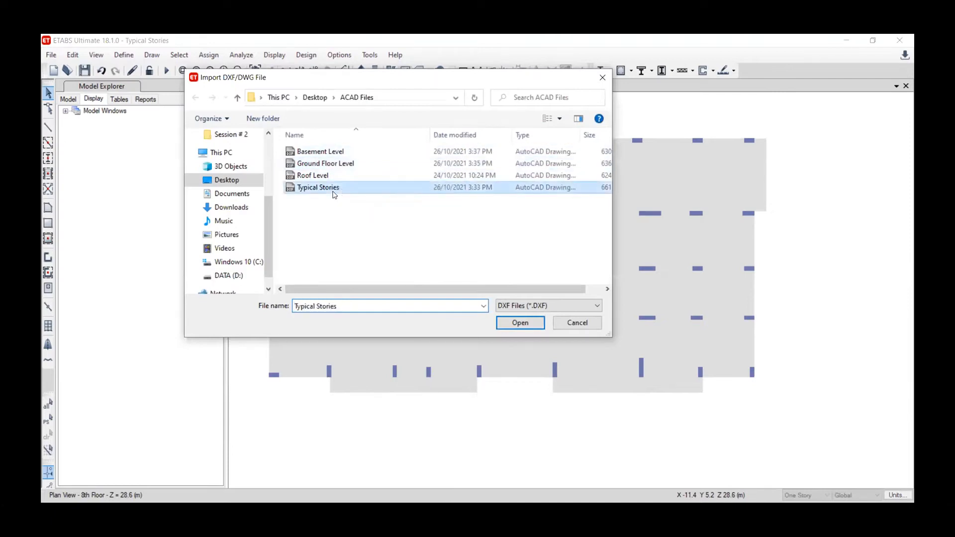
left_click(556, 196)
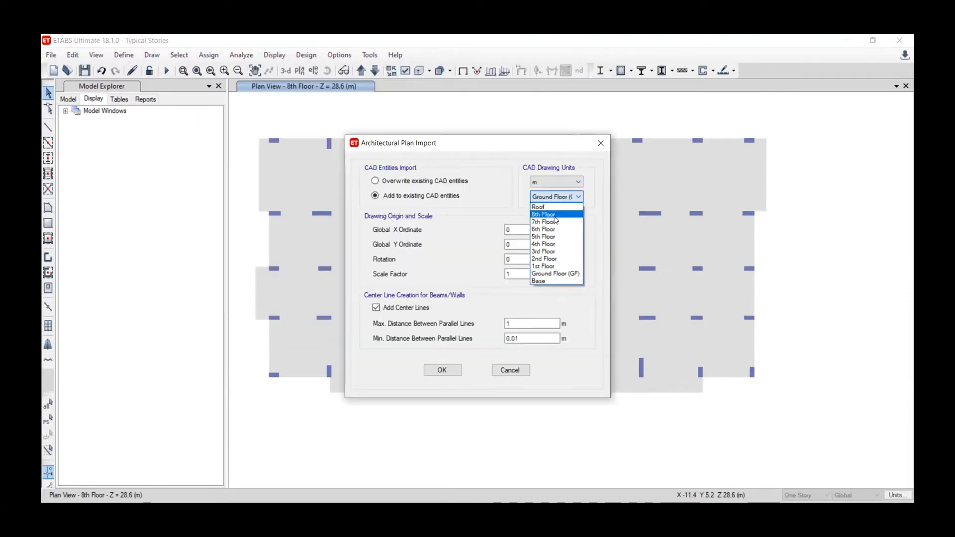
left_click(555, 217)
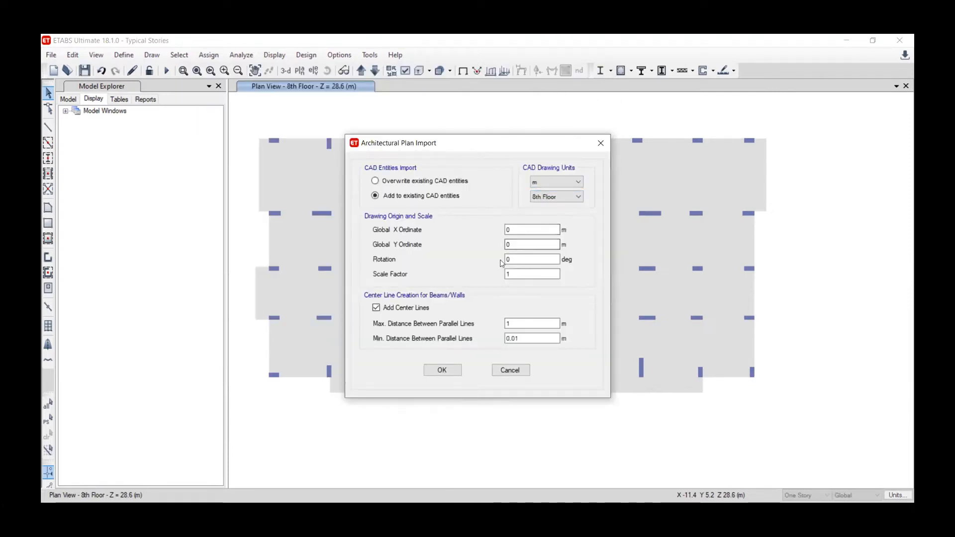
left_click(443, 370)
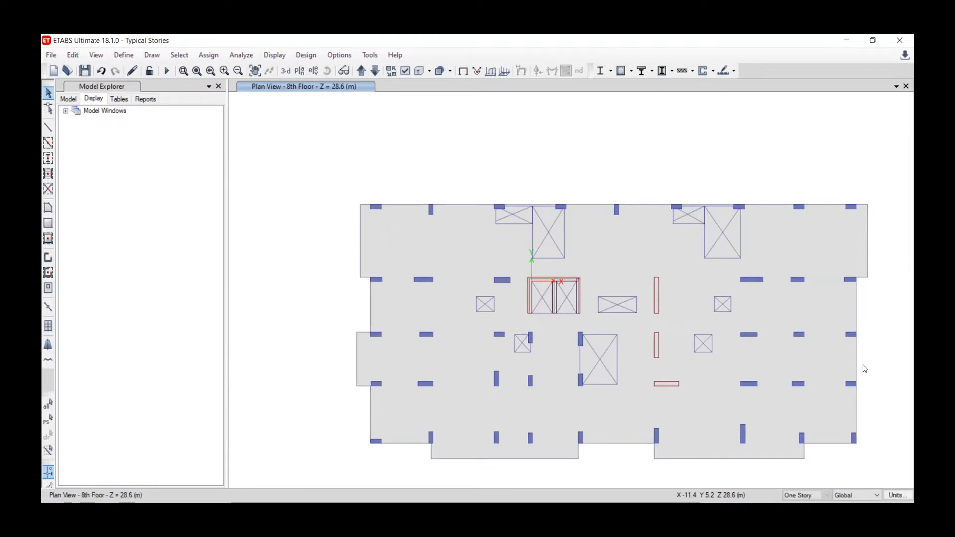
middle_click_drag(777, 309, 762, 296)
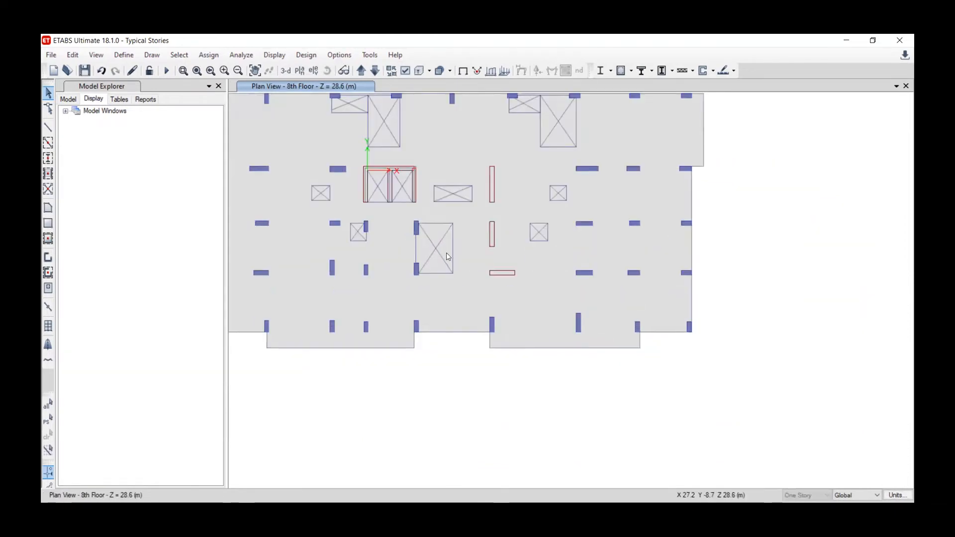
Step: Hide all architectural plan layers except Etabs-Opening
left_click(339, 55)
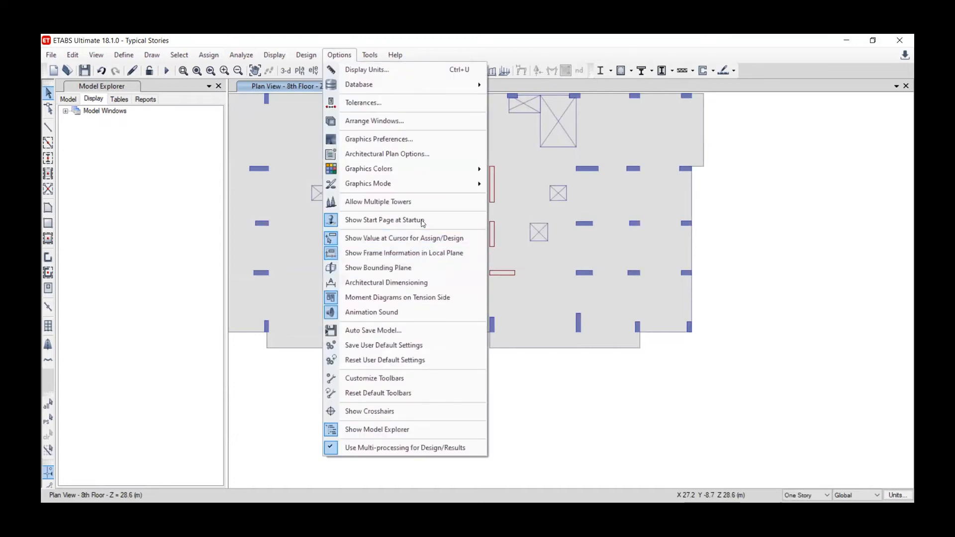
left_click(426, 157)
left_click(601, 225)
scroll(489, 281, "down", 5)
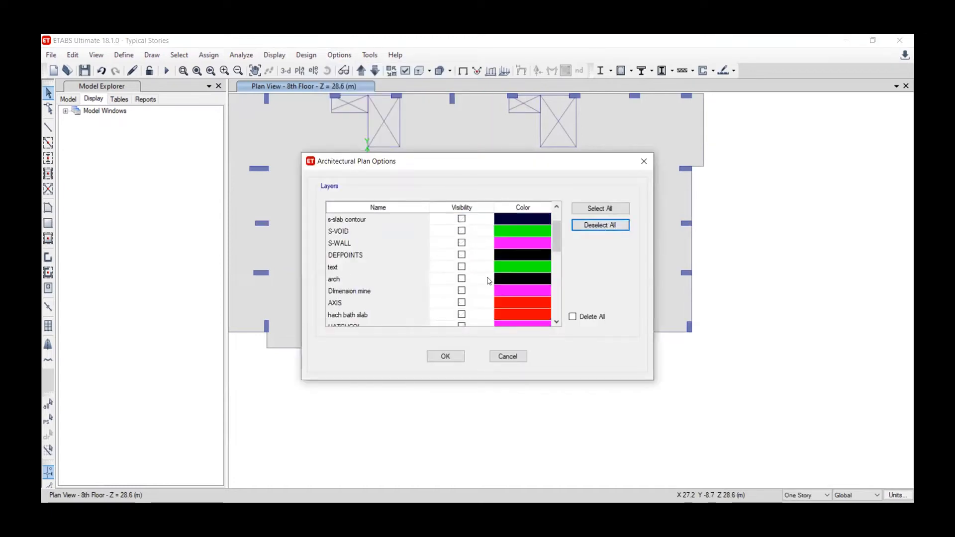
left_click(462, 303)
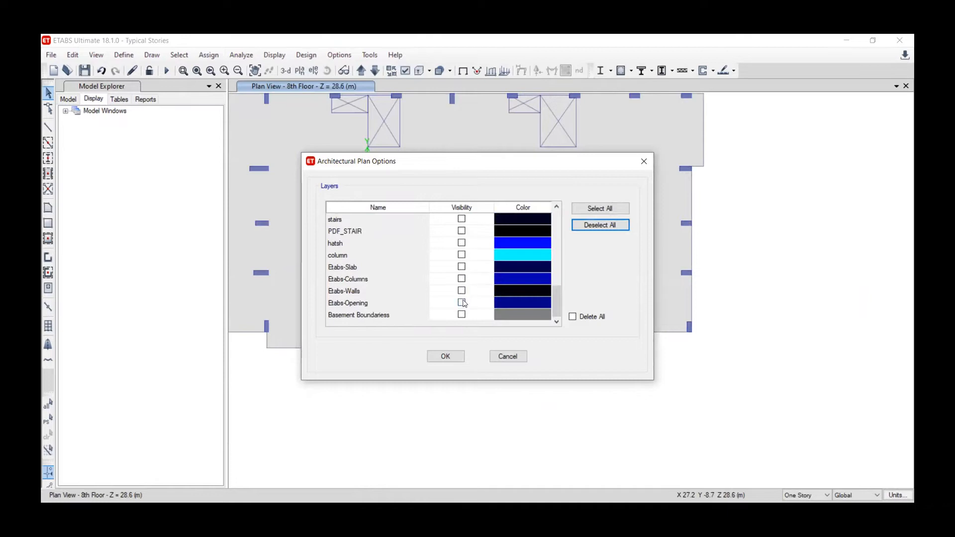
left_click(446, 356)
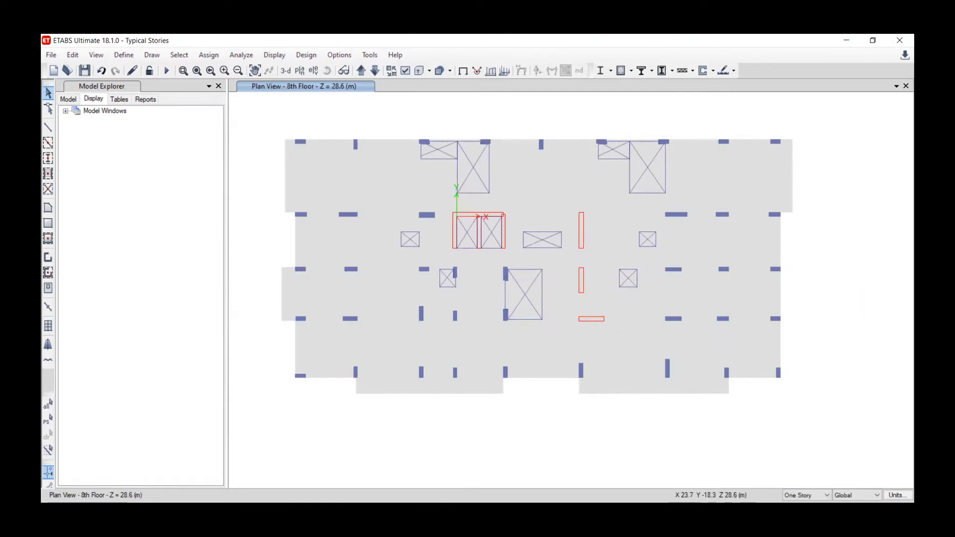
Step: Apply drawing to Similar Stories and activate Quick Draw Floor/Wall with the Opening property
left_click(806, 496)
left_click(803, 520)
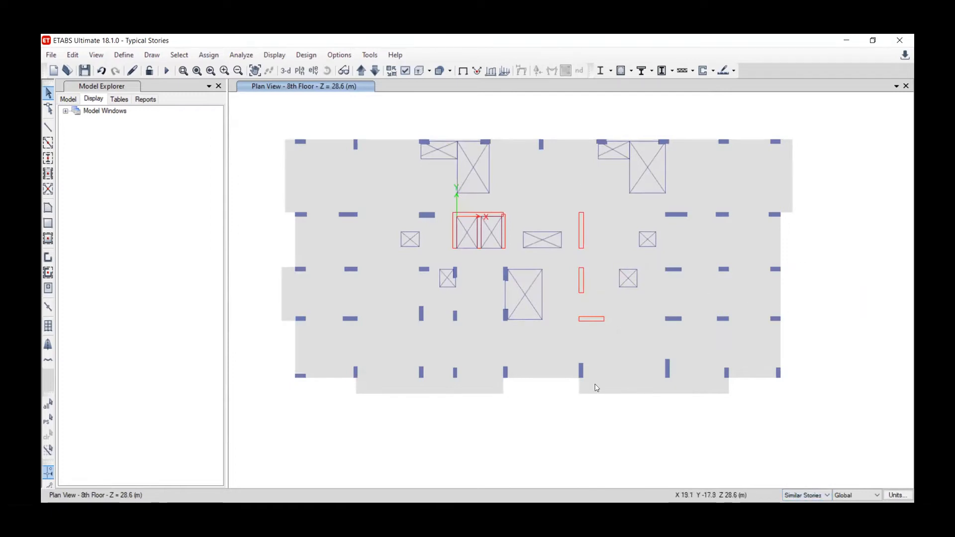
left_click(47, 239)
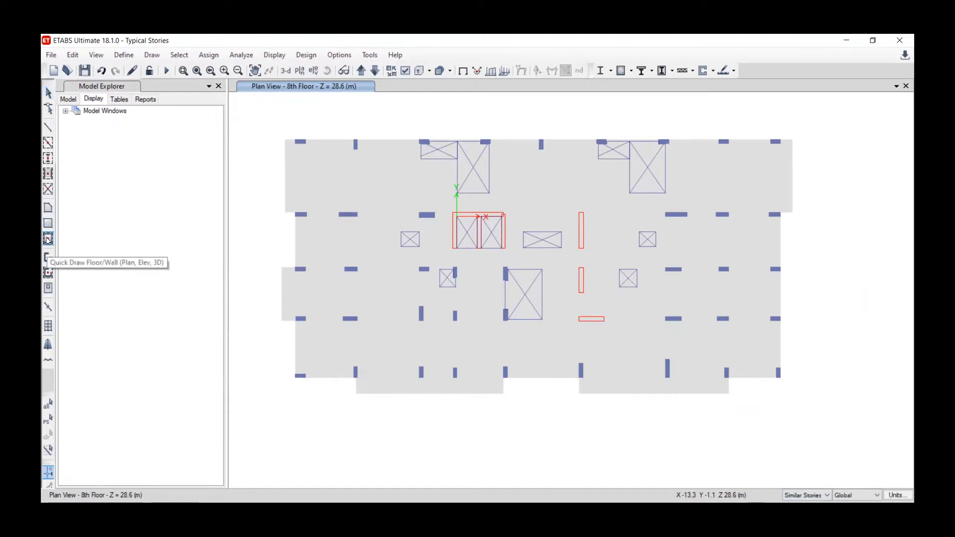
left_click(221, 407)
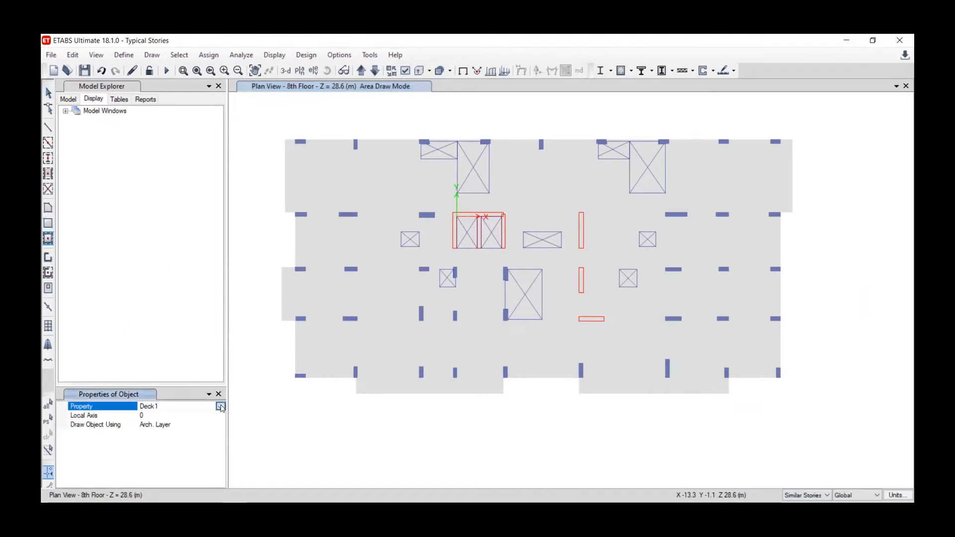
left_click(221, 407)
left_click(164, 429)
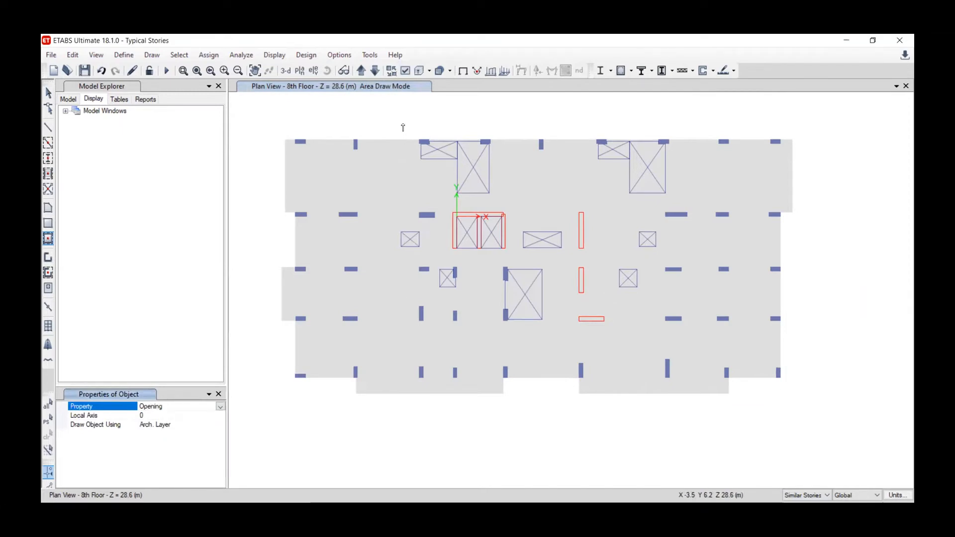
Step: Draw openings from the five small shaft outlines across the middle of the 8th floor plan
left_click_drag(389, 223, 423, 254)
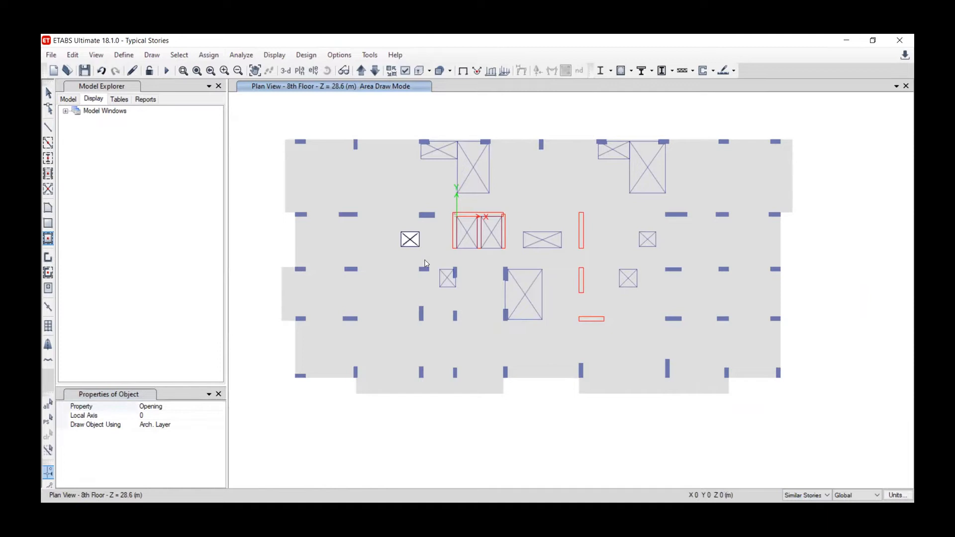
left_click_drag(510, 218, 569, 256)
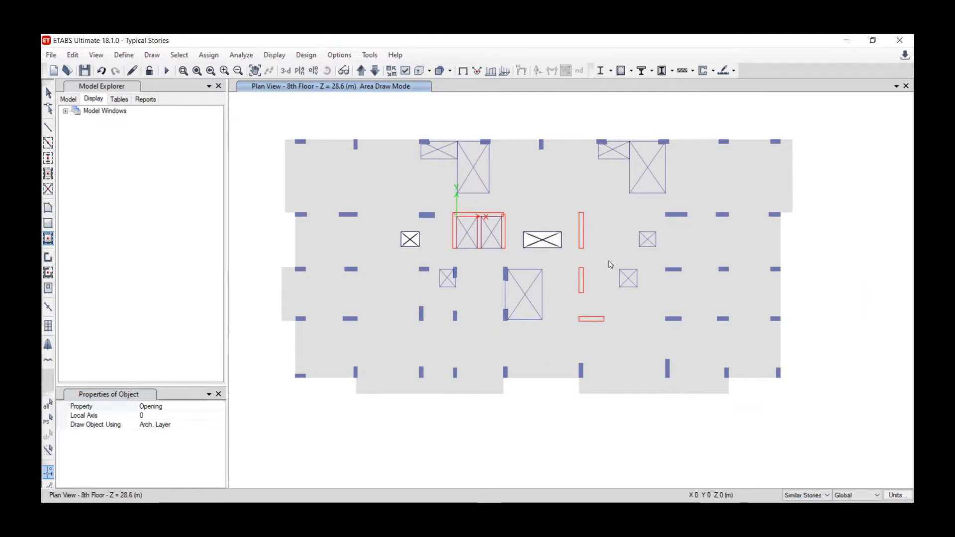
left_click_drag(642, 292, 660, 256)
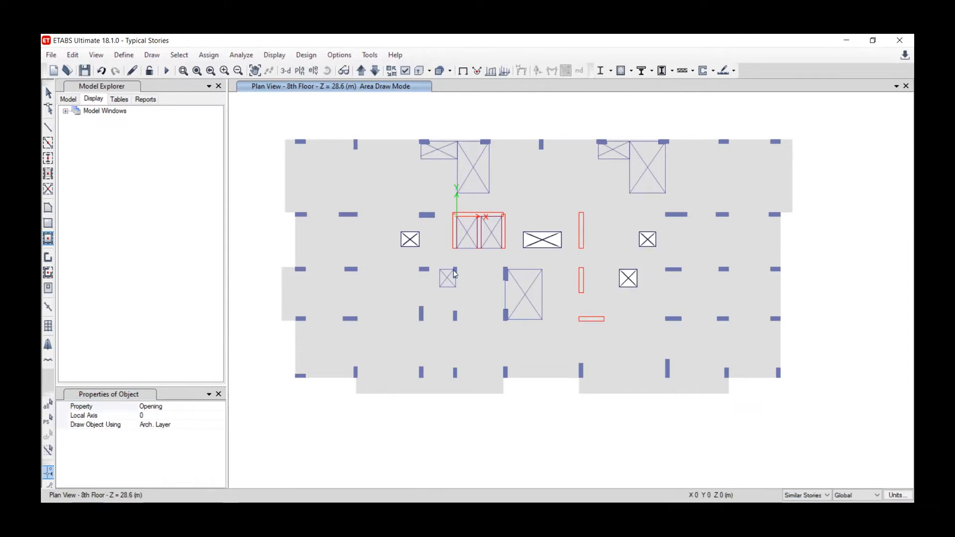
left_click_drag(453, 289, 462, 296)
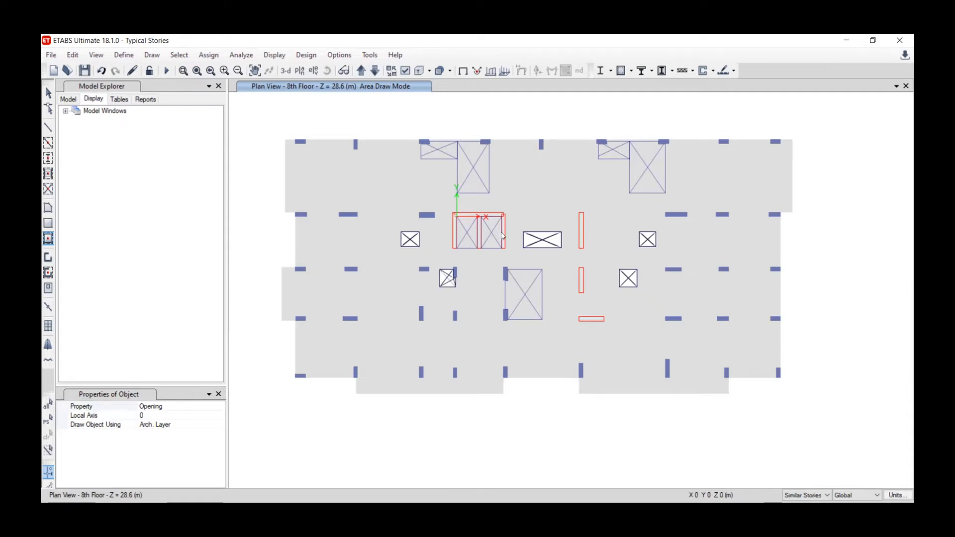
scroll(453, 274, "up", 3)
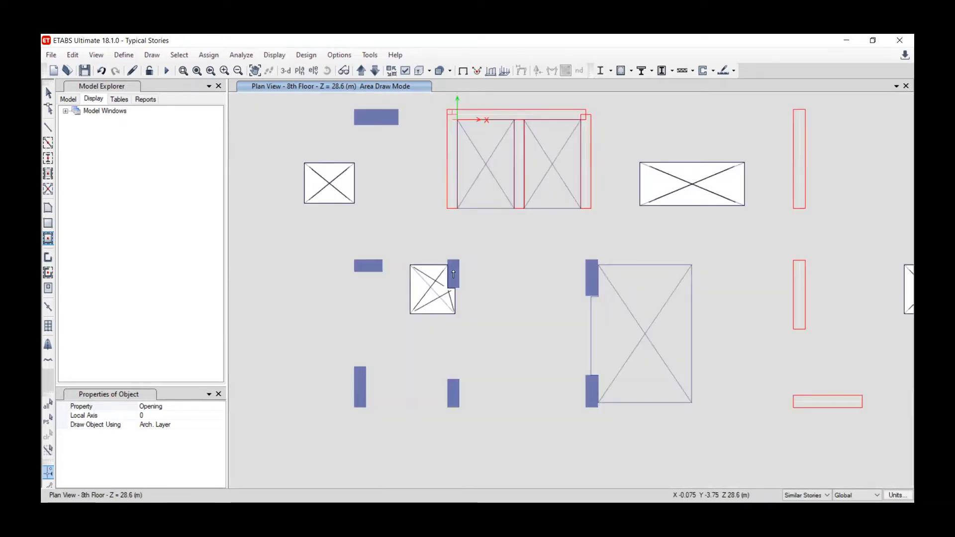
scroll(453, 273, "down", 3)
Step: Draw openings from the four crossed void outlines along the upper edge of the 8th floor slab
left_click_drag(621, 135, 672, 201)
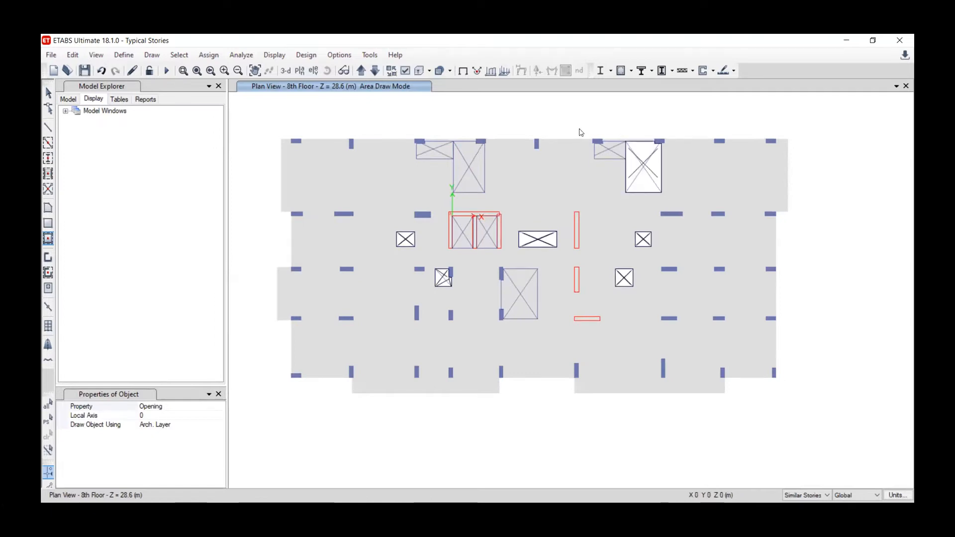
left_click_drag(588, 136, 638, 167)
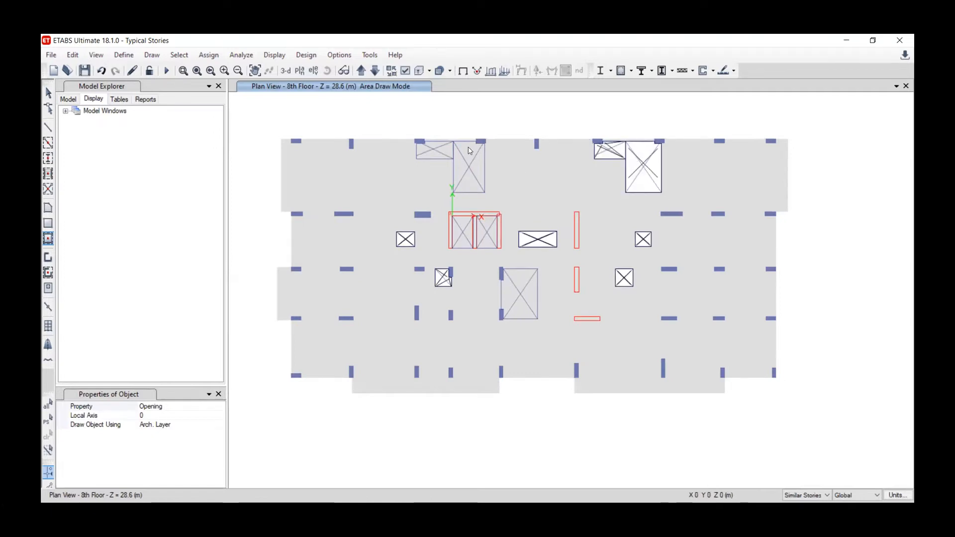
left_click_drag(496, 199, 410, 130)
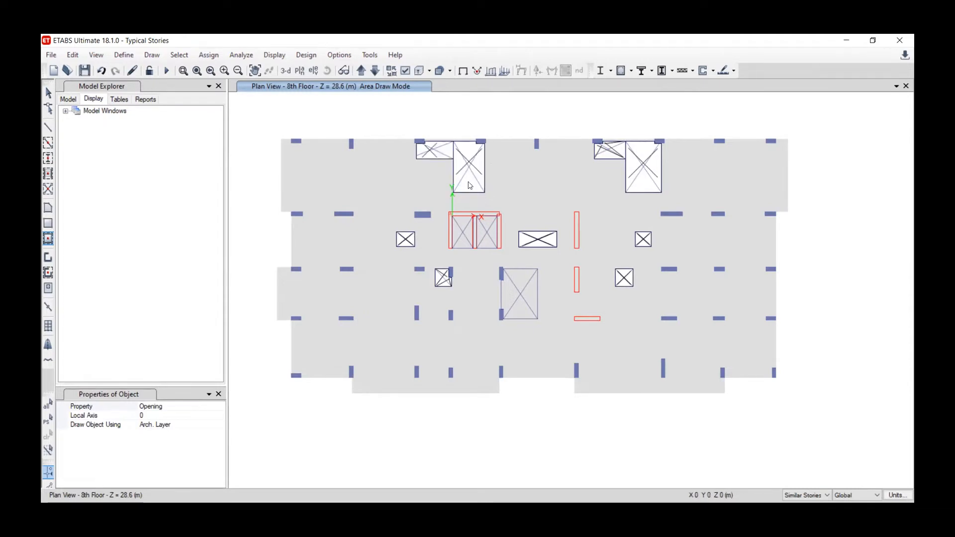
Step: Step through the other story plans to examine whether the drawn openings are replicated on the similar stories
left_click(362, 71)
left_click(362, 70)
left_click(362, 71)
left_click(361, 72)
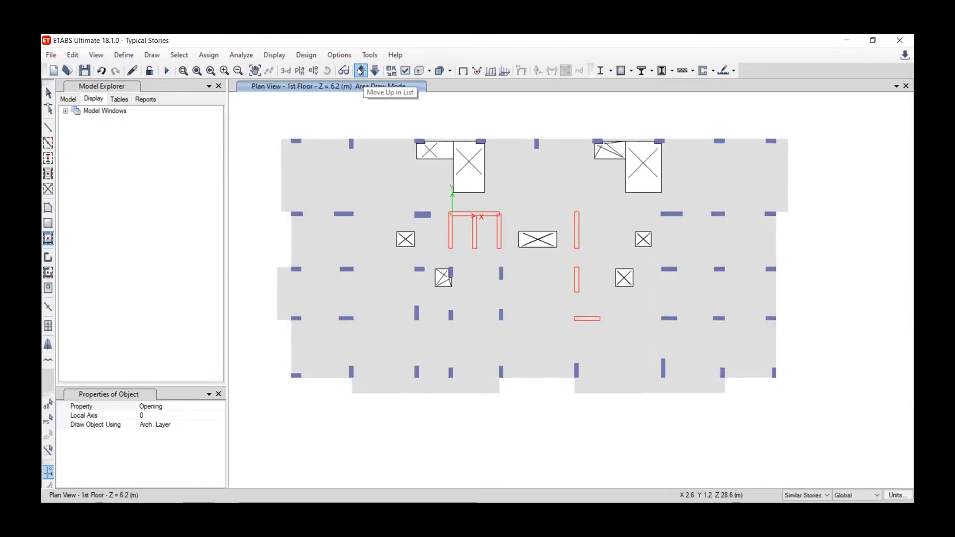
left_click(360, 71)
left_click(360, 71)
left_click(372, 71)
left_click(372, 71)
left_click(373, 71)
left_click(373, 71)
left_click(372, 71)
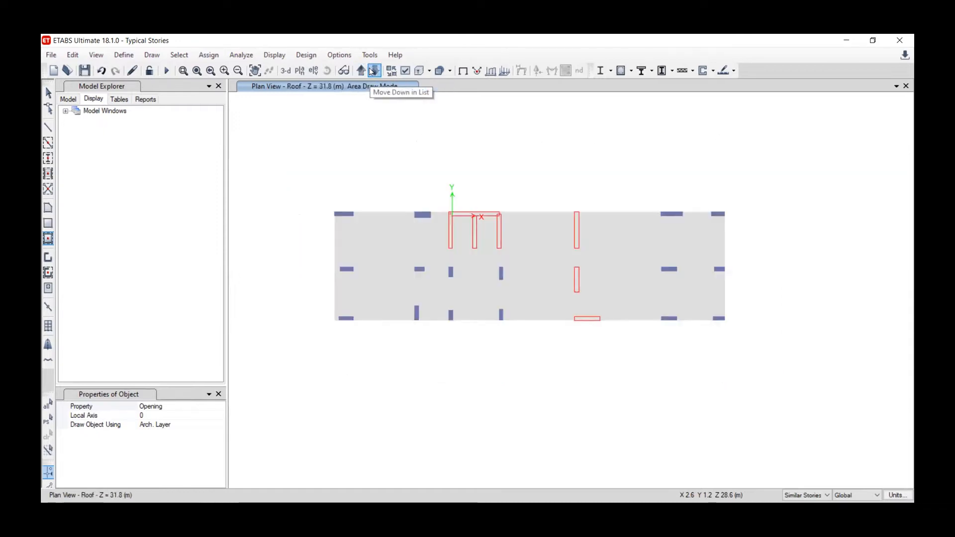
Step: Draw openings in the two core wall shafts and the large central void on the 8th floor, and check them on the 1st floor
left_click(372, 71)
left_click_drag(438, 208, 499, 250)
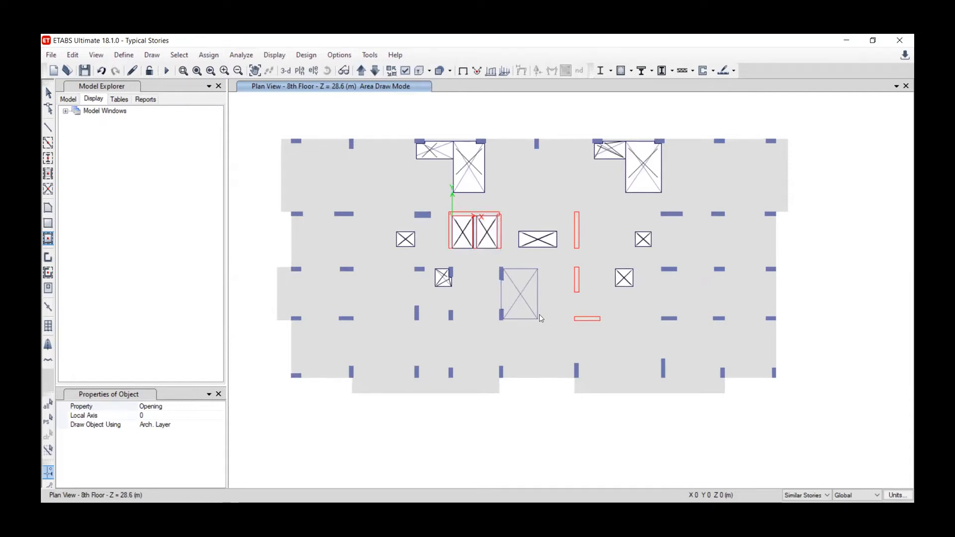
left_click_drag(550, 333, 491, 258)
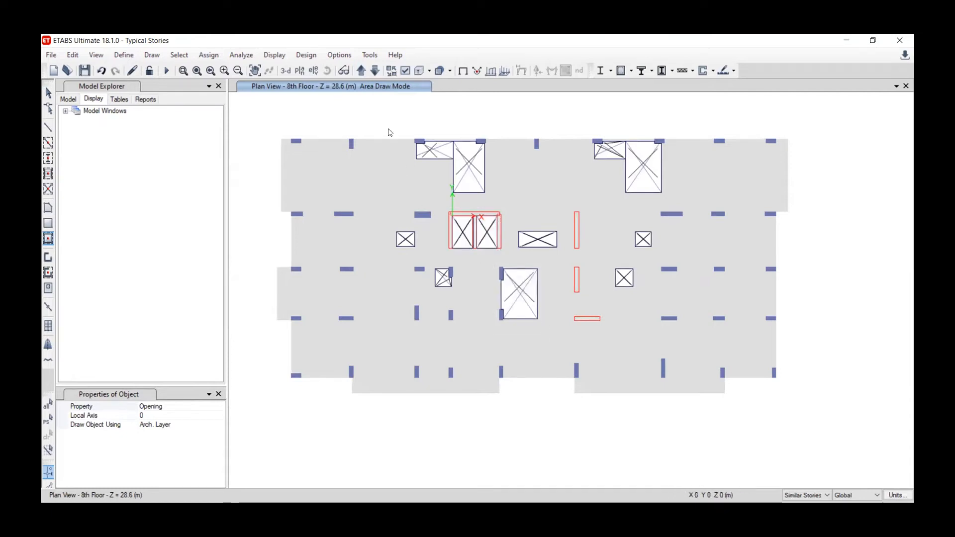
left_click(361, 71)
left_click(361, 71)
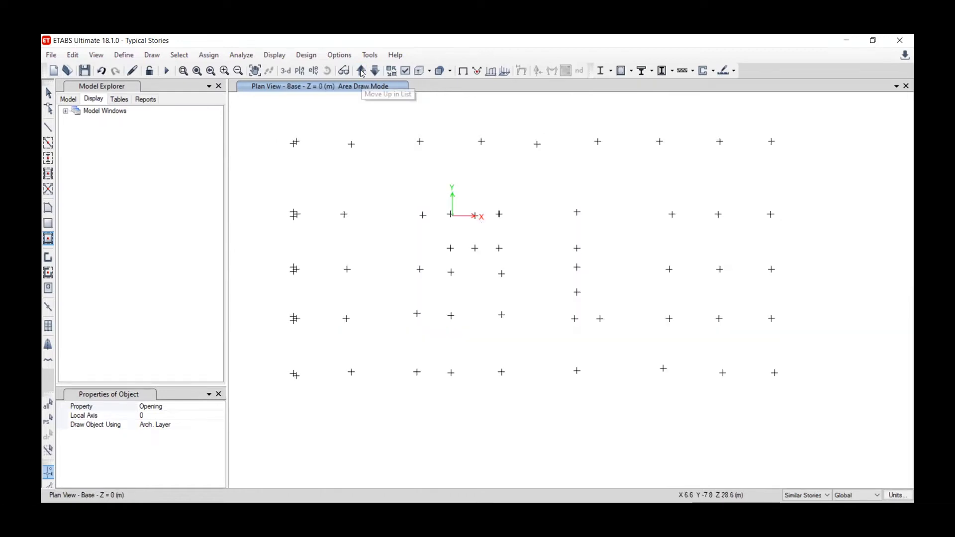
left_click(361, 71)
left_click(361, 72)
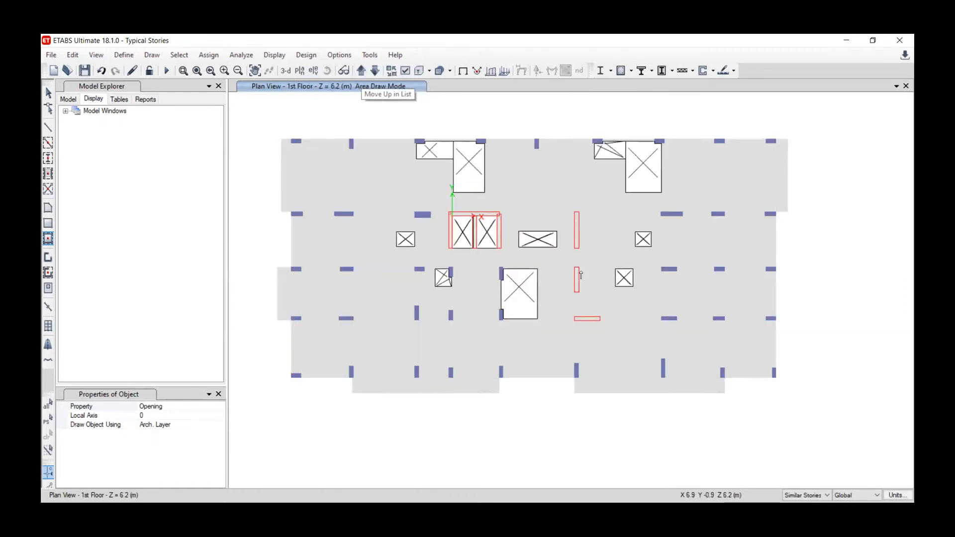
Step: Hide all architectural plan layers, leave area drawing mode and display the model in 3D
left_click(340, 55)
left_click(378, 152)
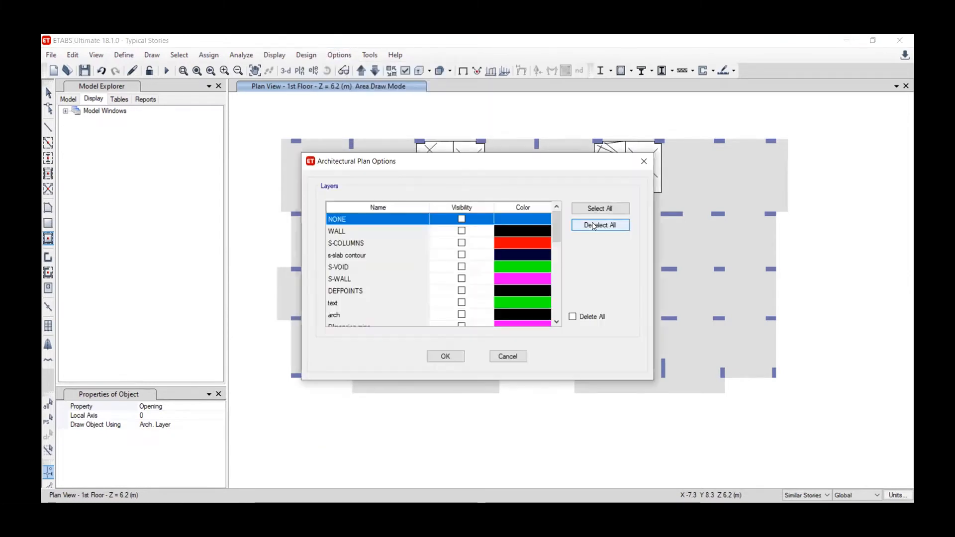
left_click(445, 356)
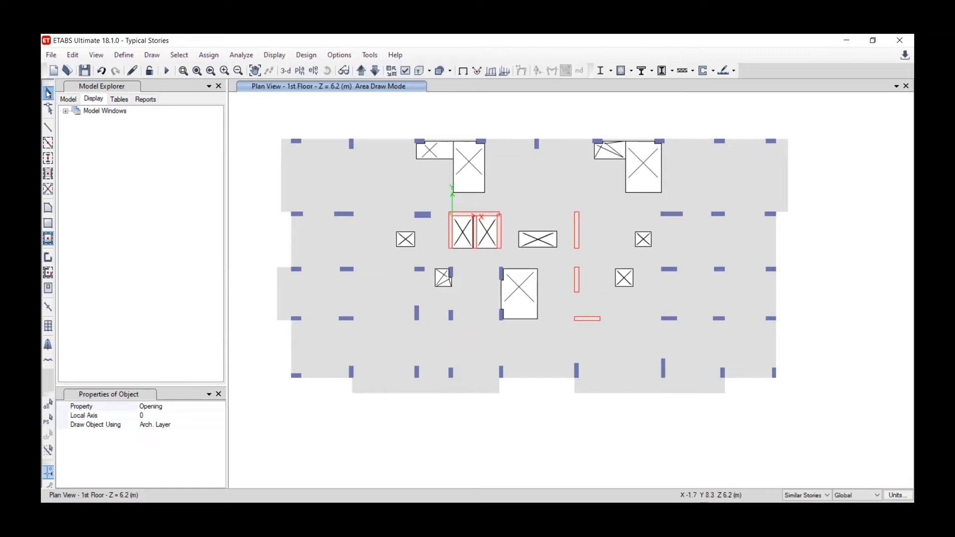
left_click(48, 93)
left_click(286, 70)
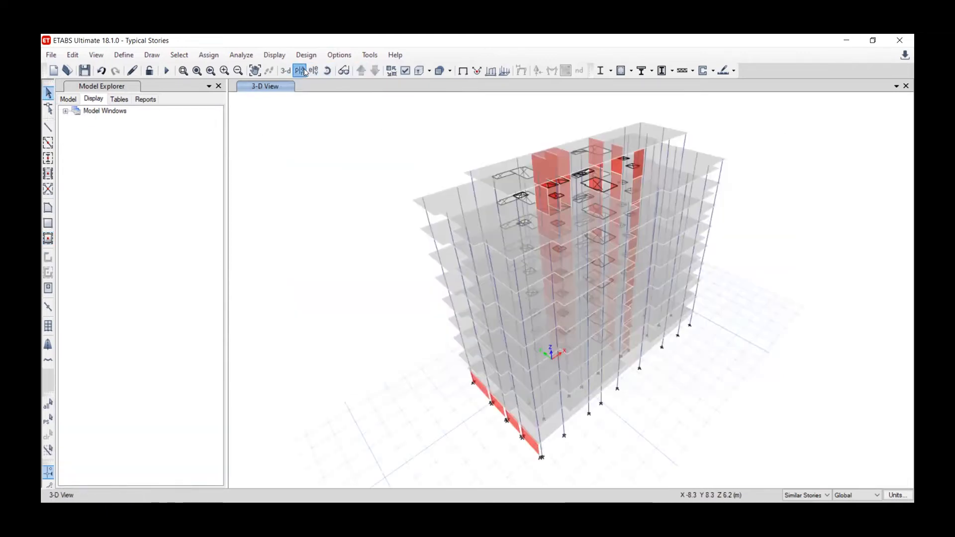
Step: Display the Ground Floor (GF) plan and restrict editing to One Story
left_click(299, 70)
left_click(519, 408)
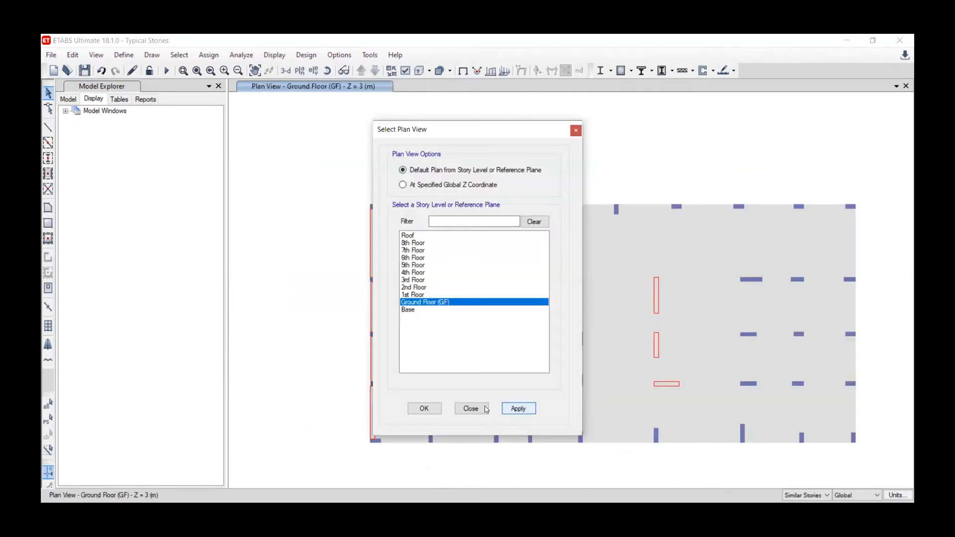
left_click(424, 408)
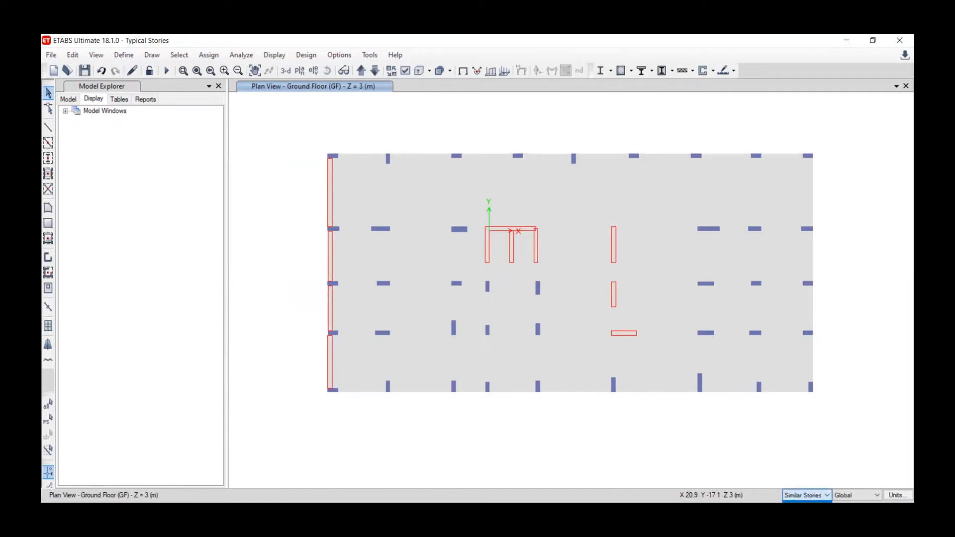
left_click(807, 504)
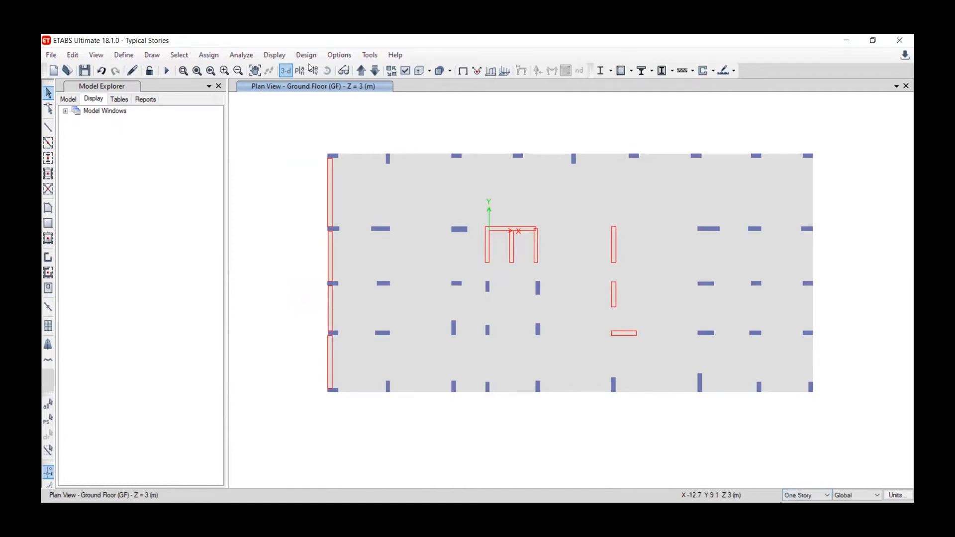
Step: Import the Ground Floor Level DXF drawing as an architectural plan assigned to Ground Floor (GF)
left_click(52, 55)
mouse_move(214, 150)
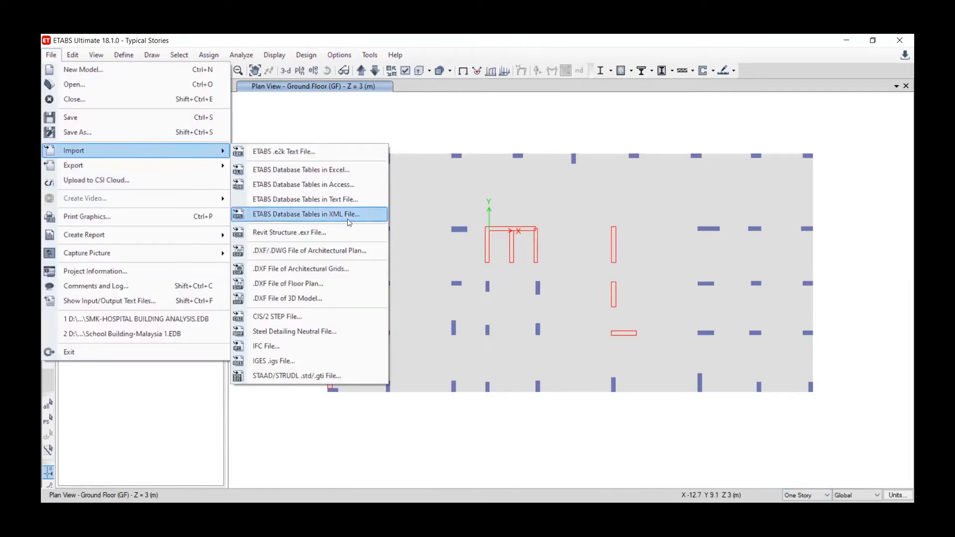
left_click(350, 252)
left_click(361, 164)
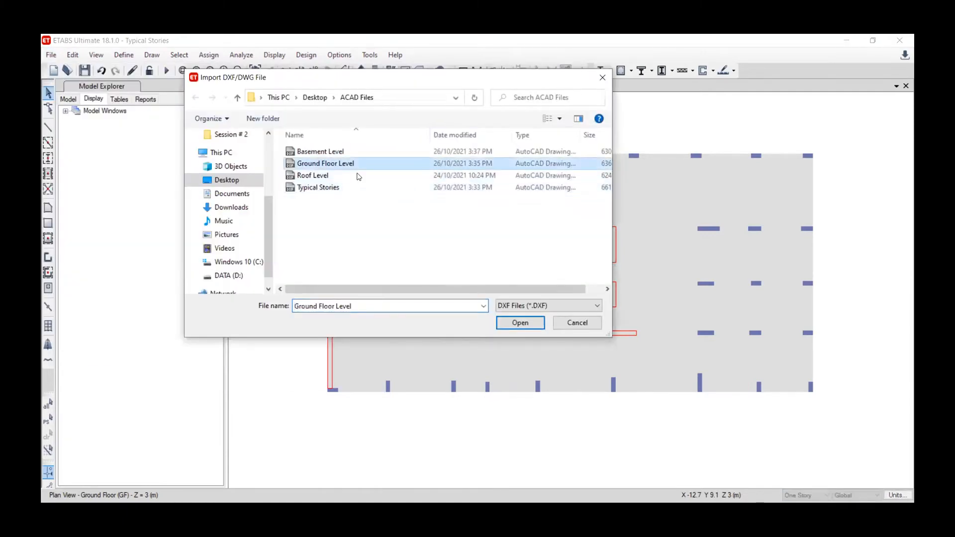
left_click(513, 326)
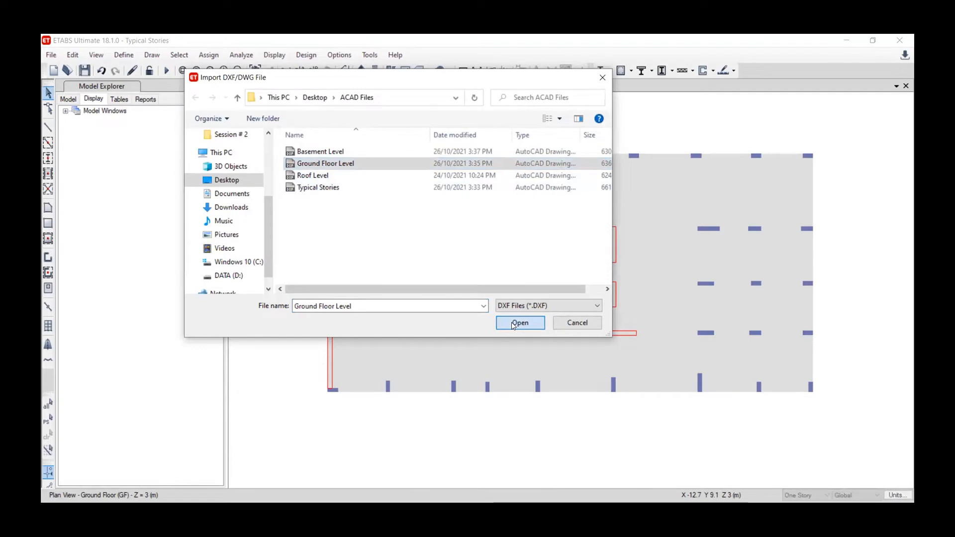
left_click(557, 197)
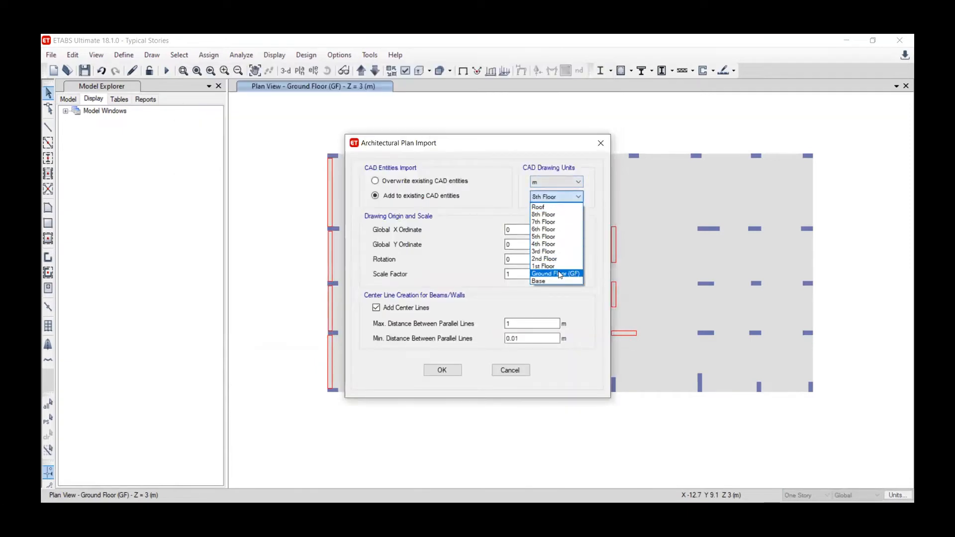
left_click(559, 275)
left_click(442, 370)
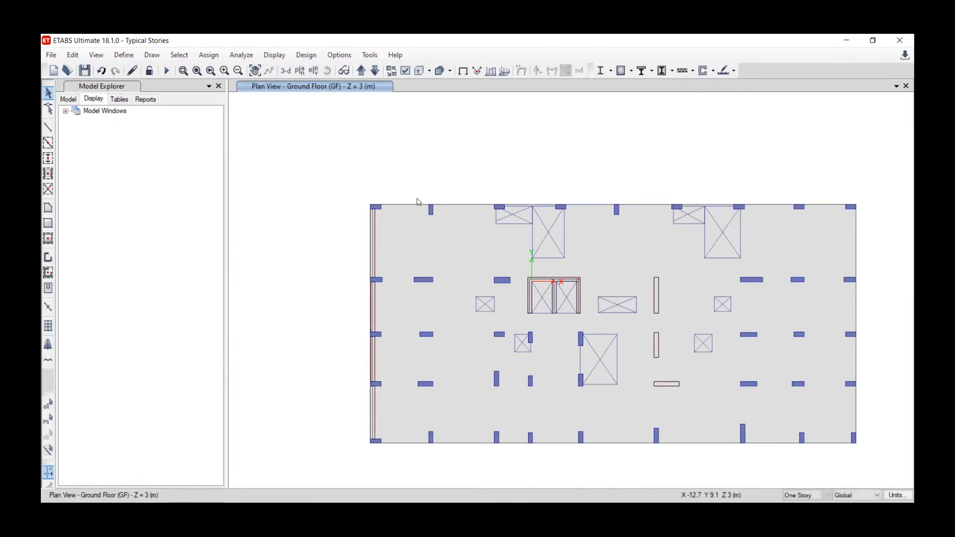
Step: Show only the Etabs-Opening plan layer and draw openings over all its void outlines on the Ground Floor (GF) slab
left_click(49, 239)
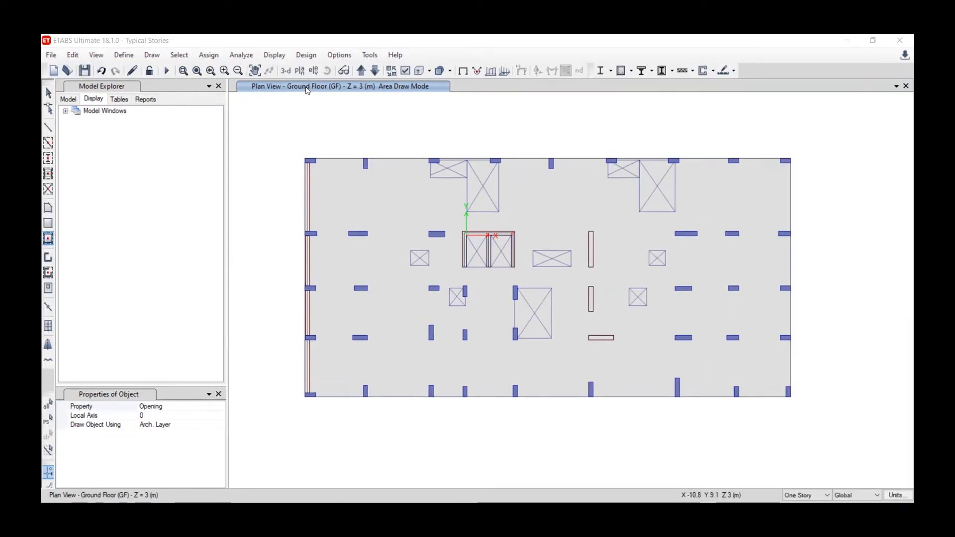
left_click(337, 56)
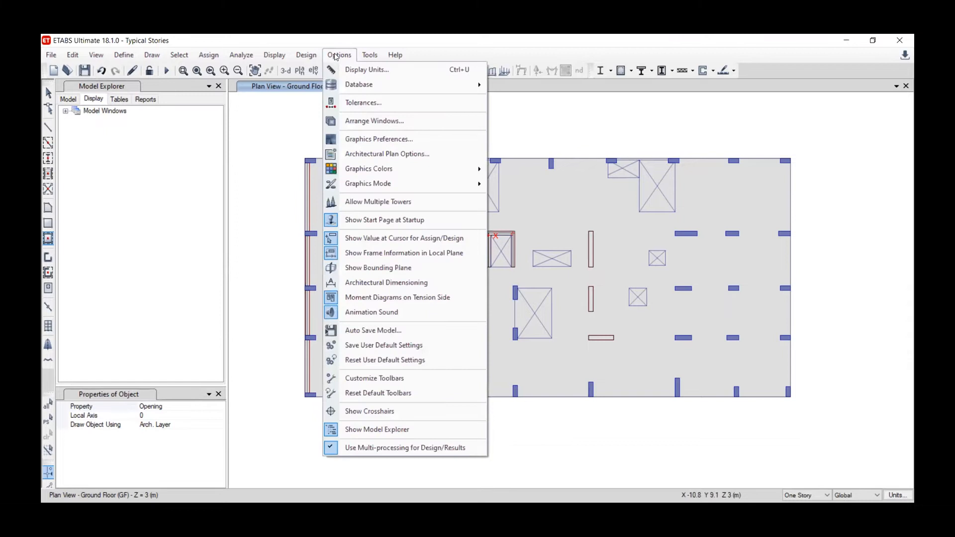
left_click(386, 154)
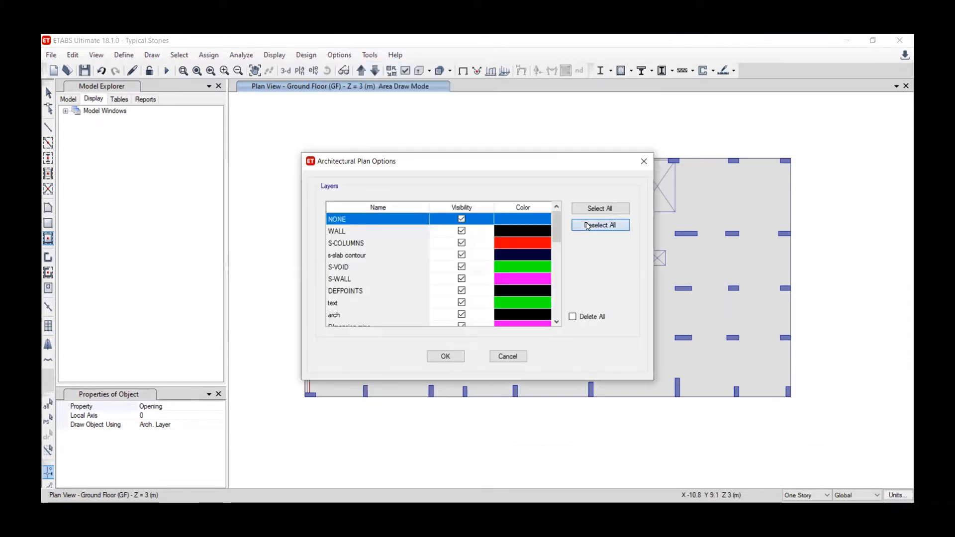
left_click_drag(558, 227, 557, 302)
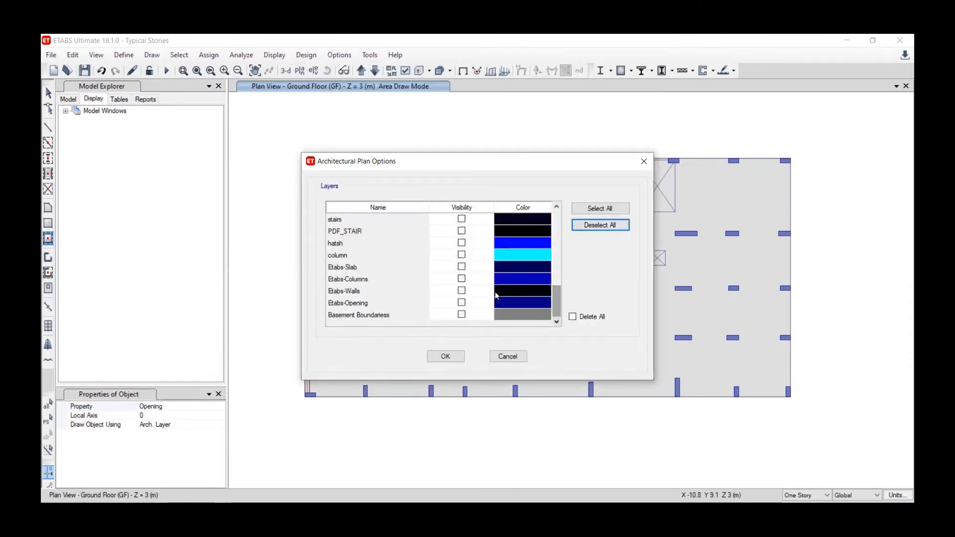
left_click(461, 303)
left_click(445, 356)
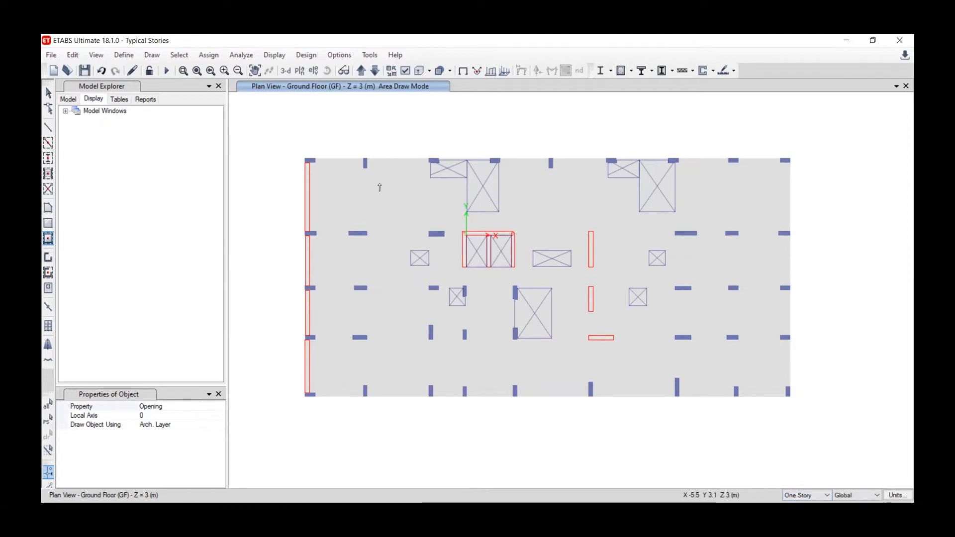
mouse_move(392, 135)
left_mouse_down()
mouse_move(460, 235)
mouse_move(666, 277)
mouse_move(695, 362)
left_mouse_up()
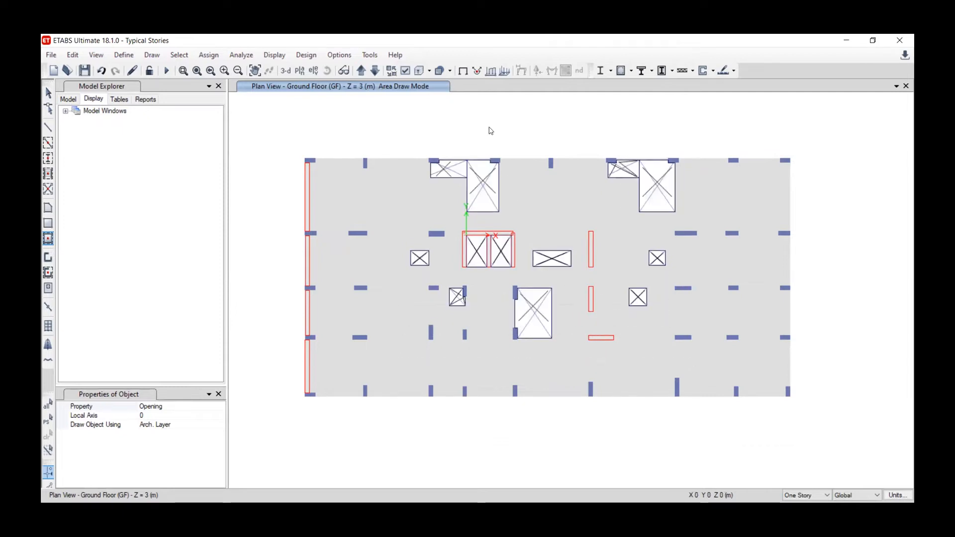
Step: Hide all architectural plan layers on the Ground Floor (GF) plan
left_click(342, 55)
mouse_move(390, 85)
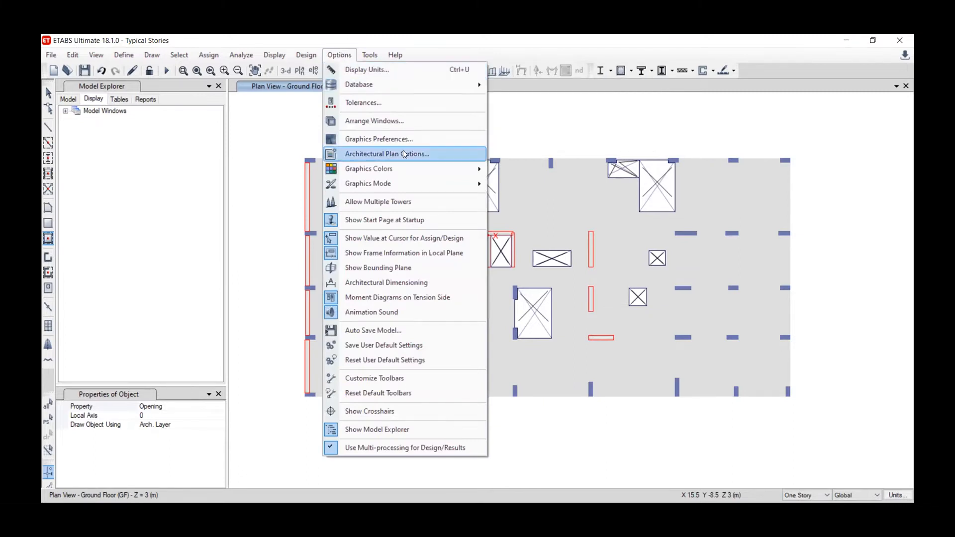
left_click(405, 154)
left_click(599, 222)
left_click(446, 357)
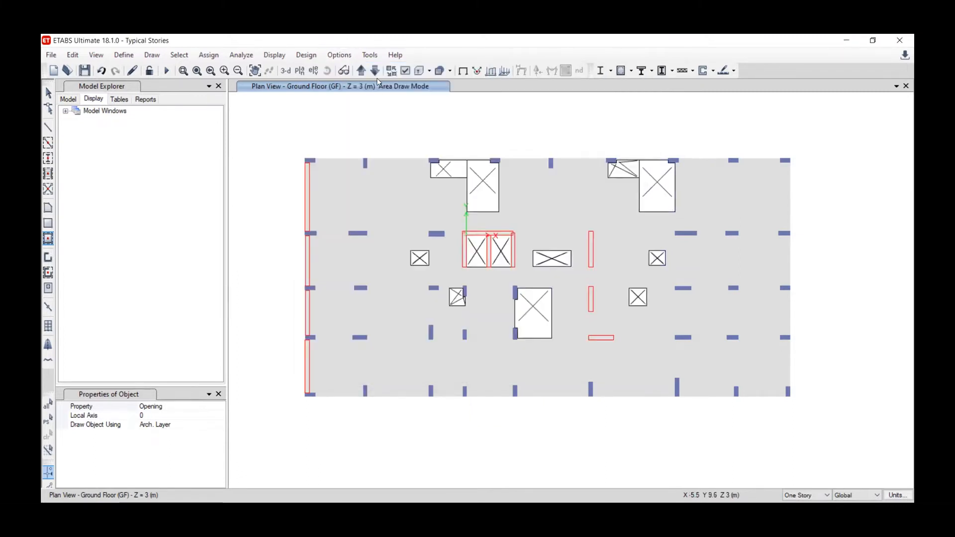
Step: Display the model in 3D and examine the slab openings through all stories from below
left_click(376, 72)
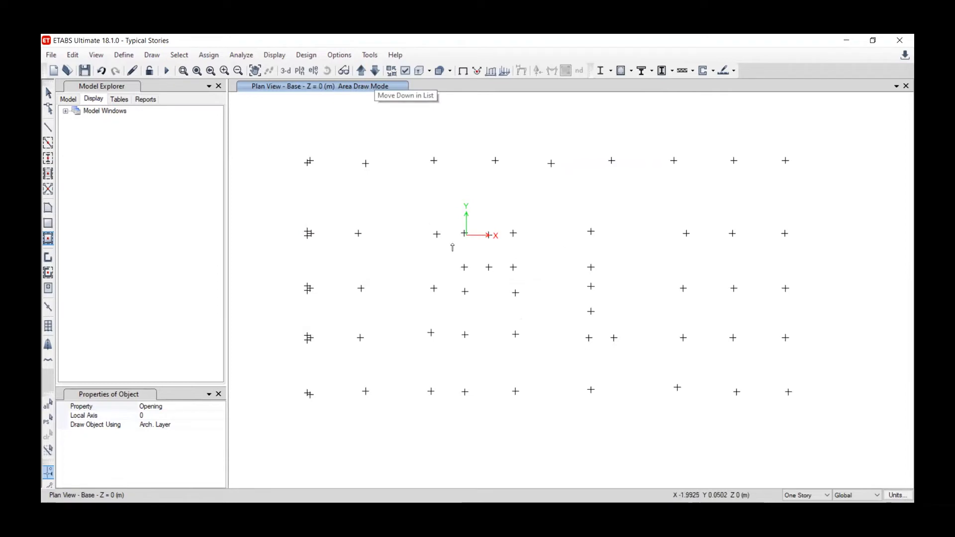
left_click(285, 71)
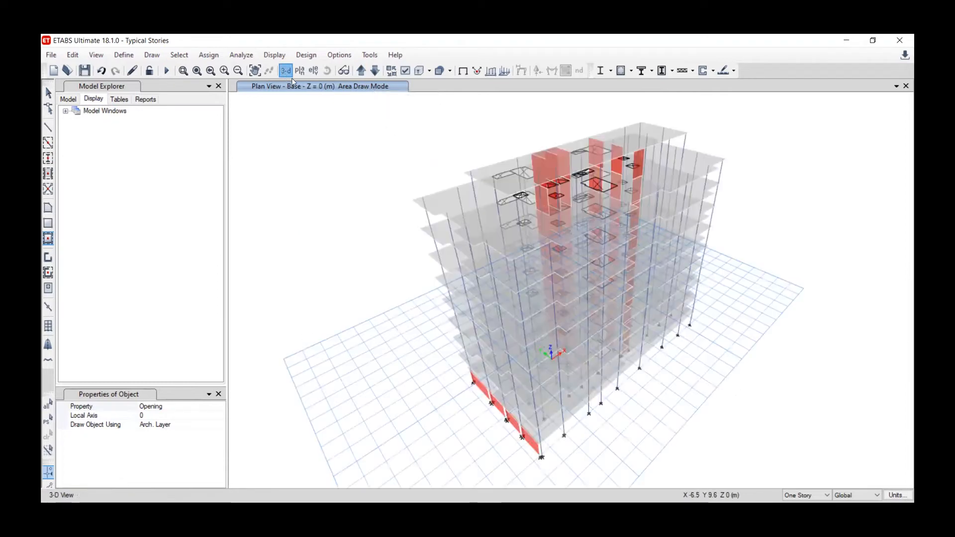
left_click(327, 70)
left_click_drag(415, 381, 392, 315)
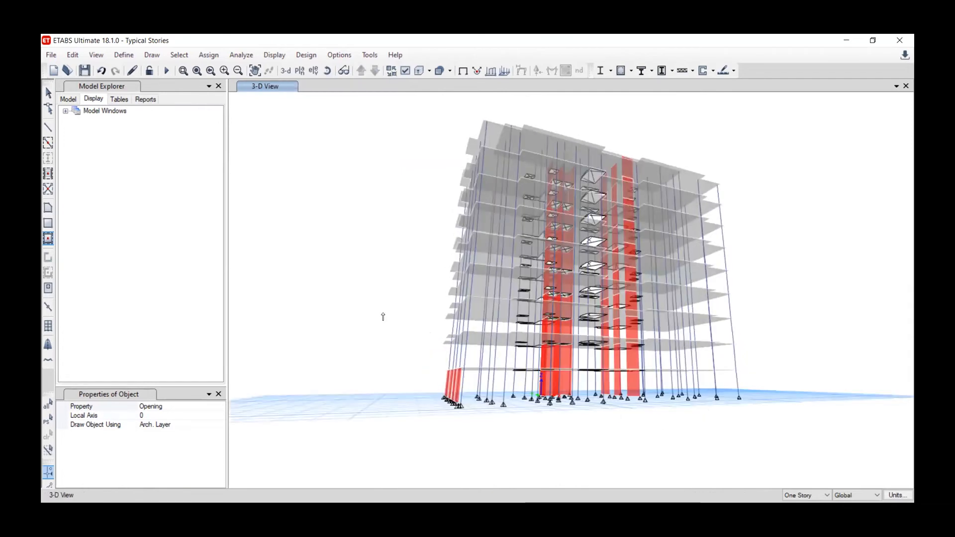
left_click_drag(503, 408, 531, 396)
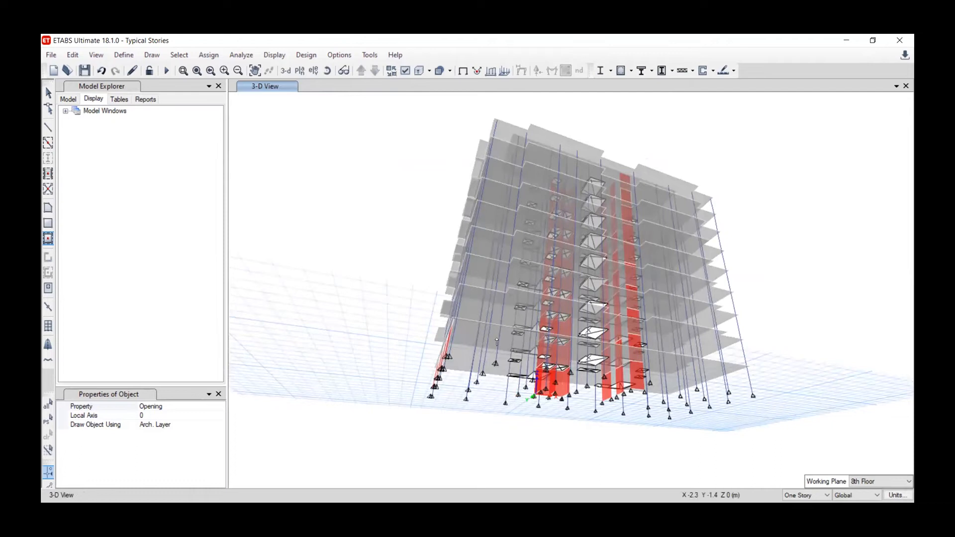
left_click(287, 70)
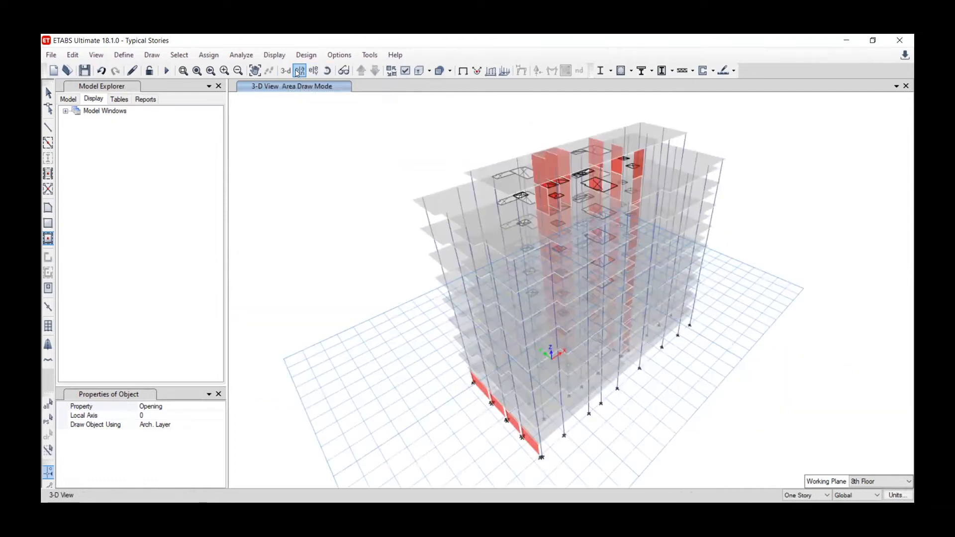
Step: Leave area drawing mode and replicate the two core wall shaft openings from the 8th Floor onto the Roof story
left_click(519, 409)
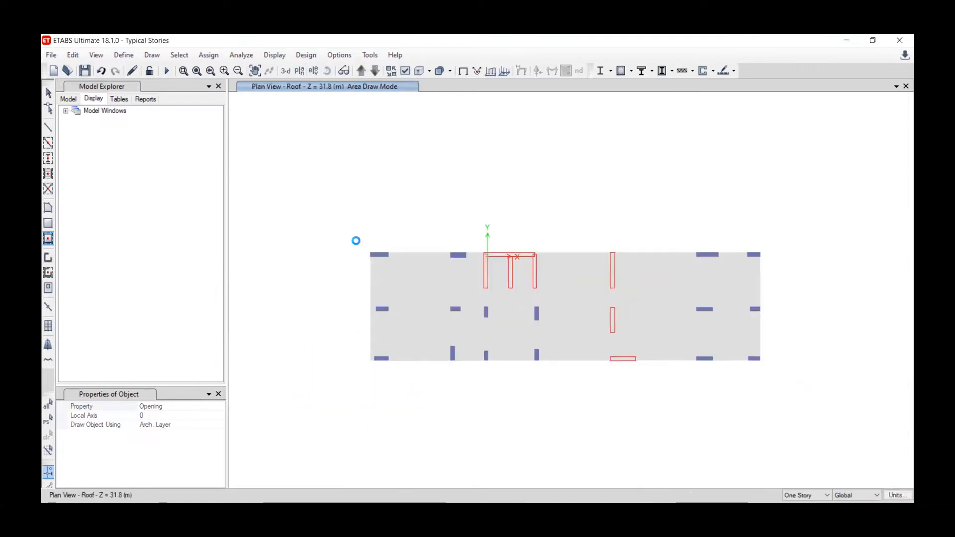
left_click(374, 71)
left_click(361, 71)
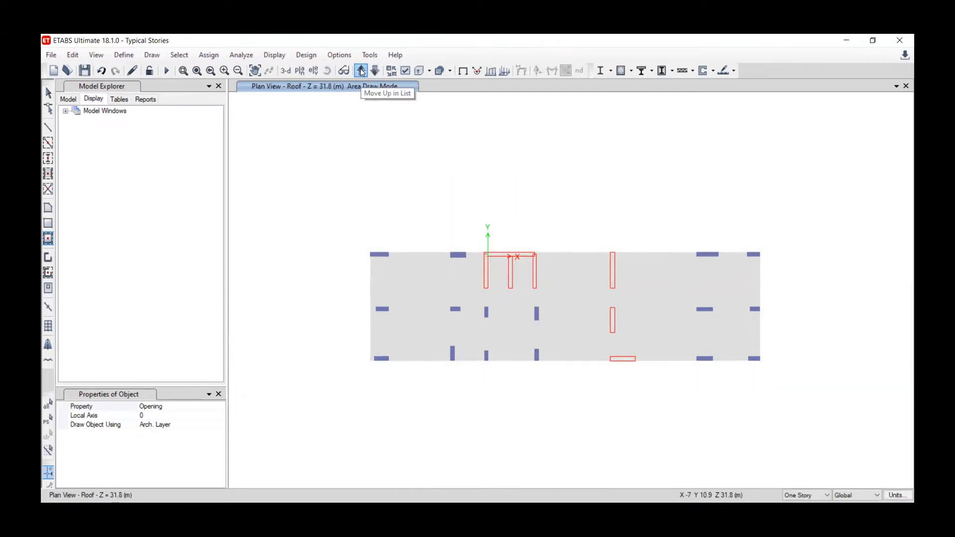
left_click(375, 71)
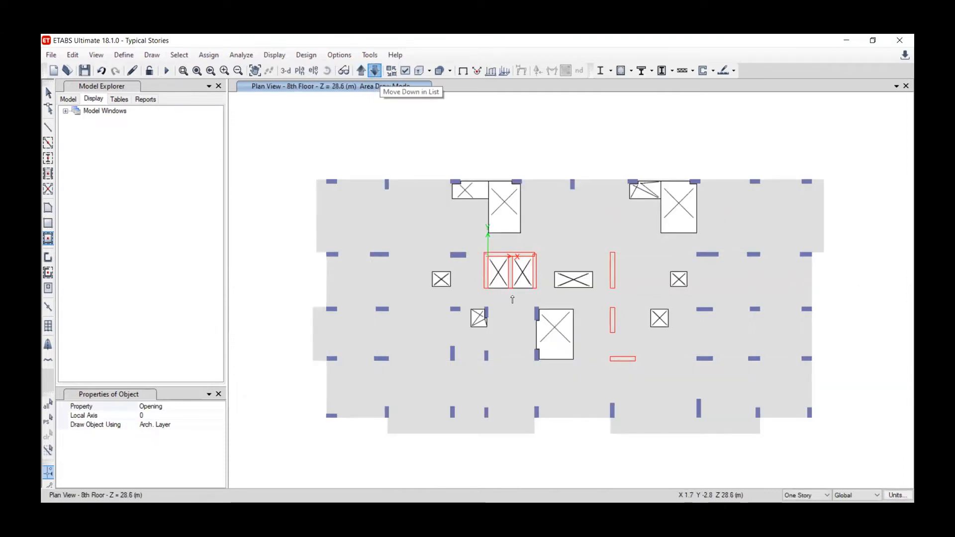
left_click(48, 93)
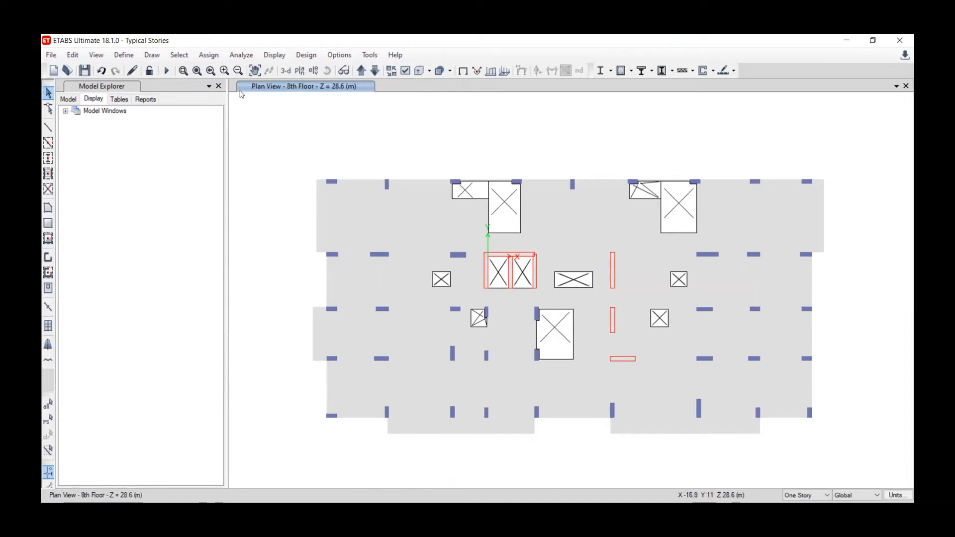
left_click(501, 274)
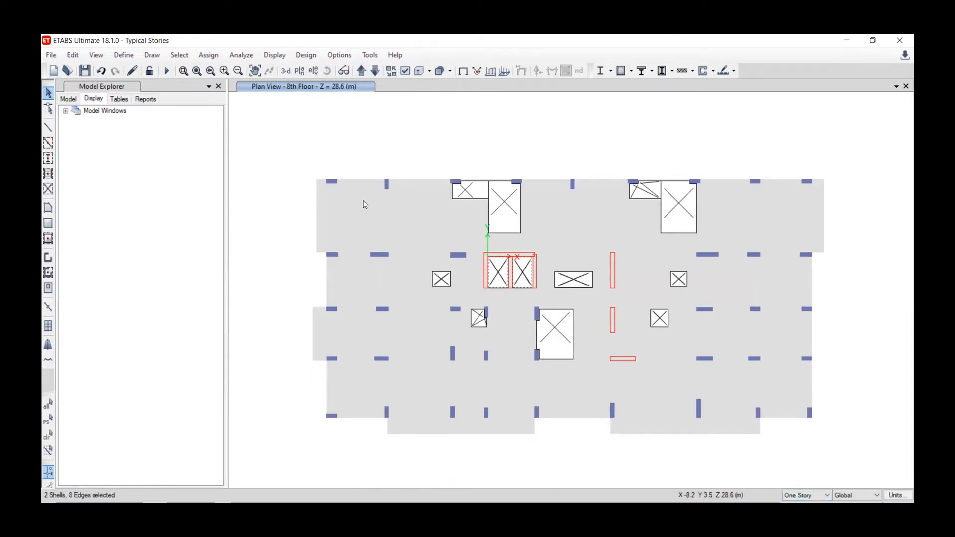
left_click(359, 71)
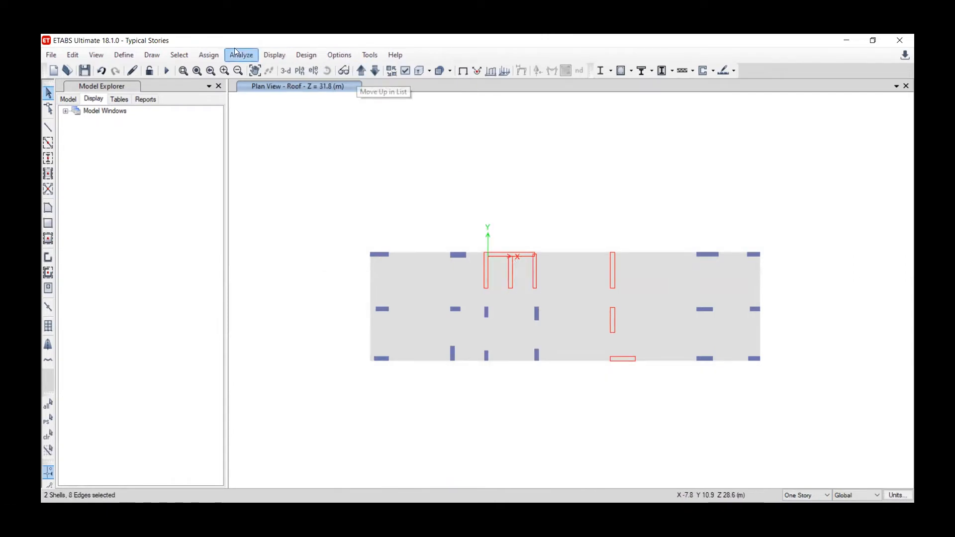
left_click(72, 55)
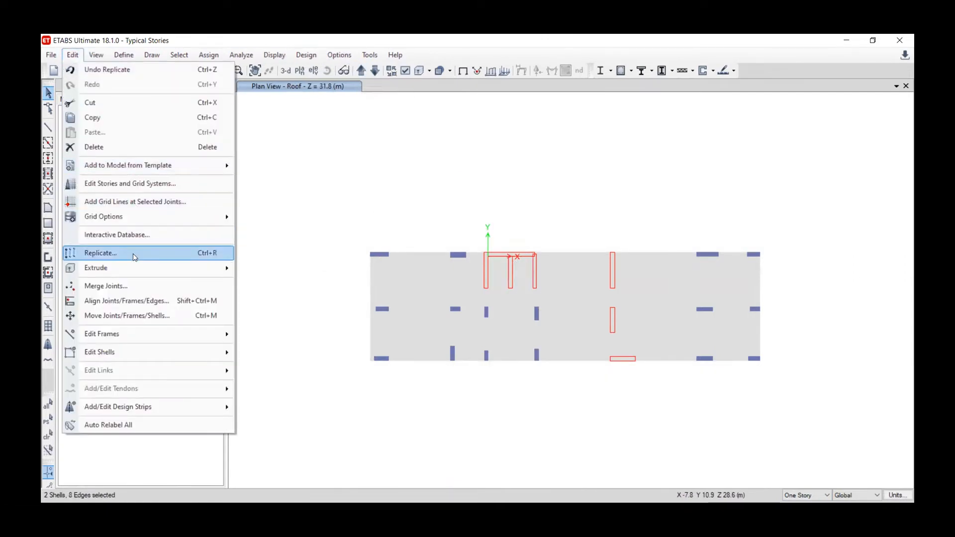
left_click(204, 253)
left_click(258, 386)
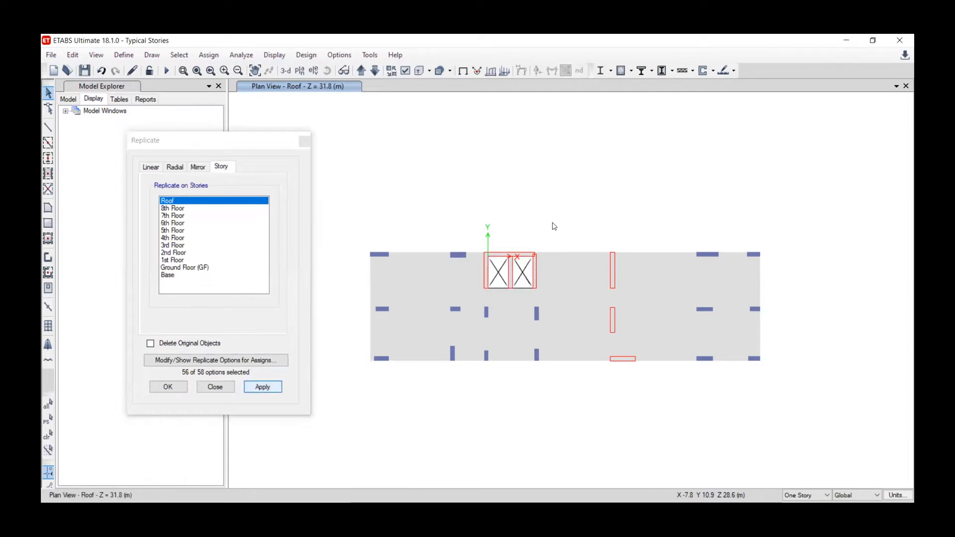
Step: Display the model in 3D and turn off the visibility of every architectural plan layer
left_click(290, 74)
left_click(343, 56)
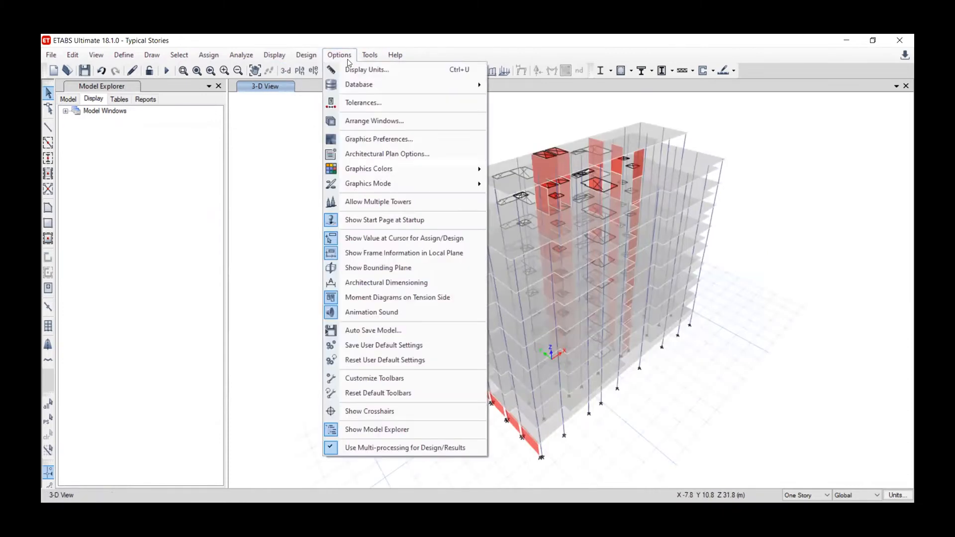
mouse_move(412, 164)
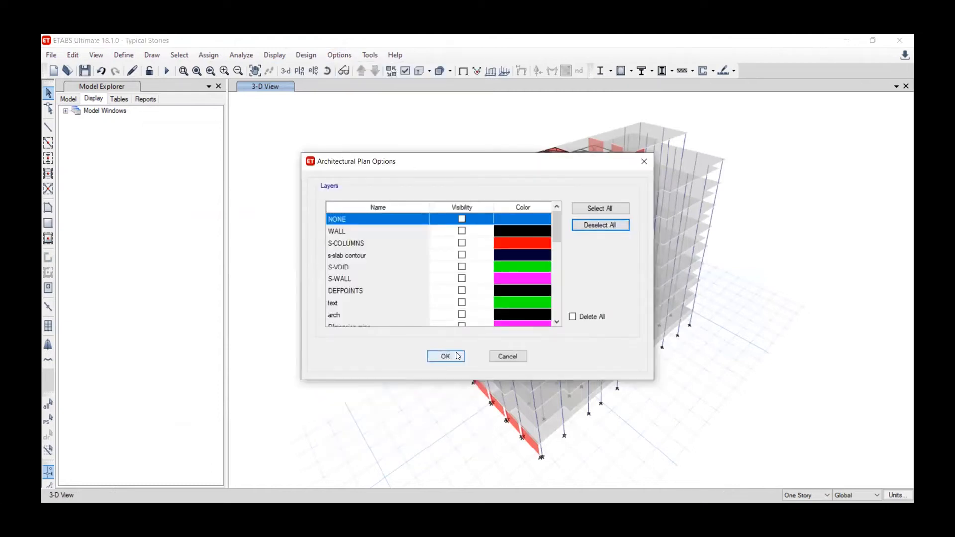
left_click(457, 356)
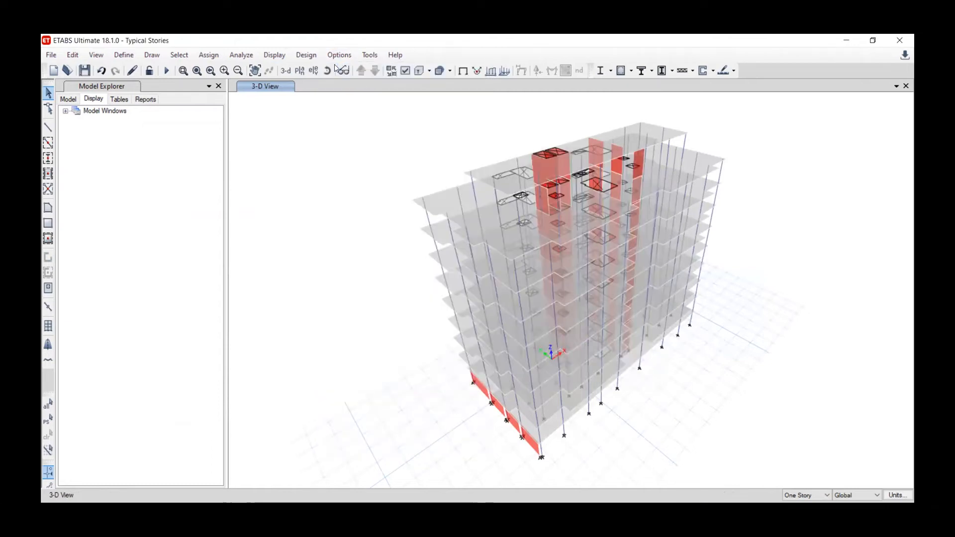
Step: Turn on the extruded view and orbit the model to examine the slabs, columns, walls and openings
left_click(419, 72)
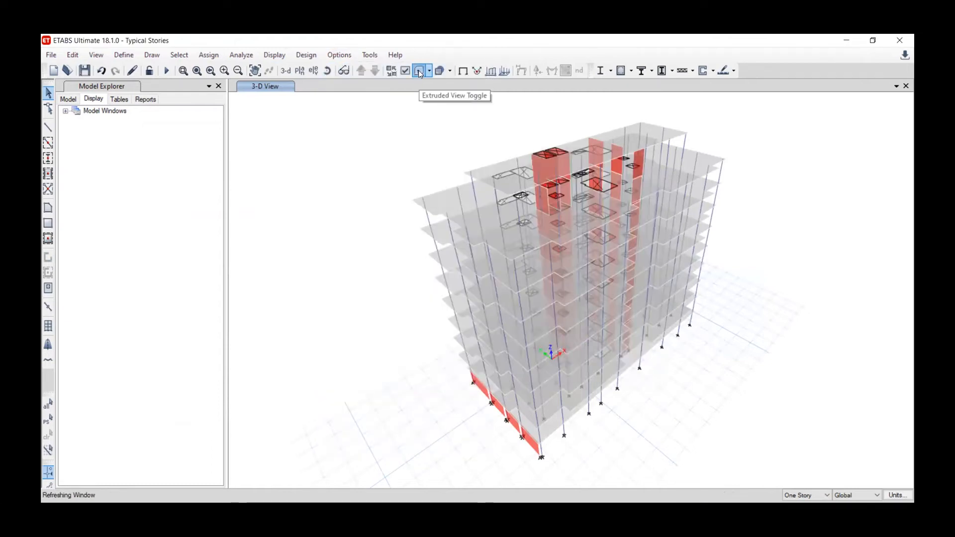
left_click_drag(426, 385, 358, 335)
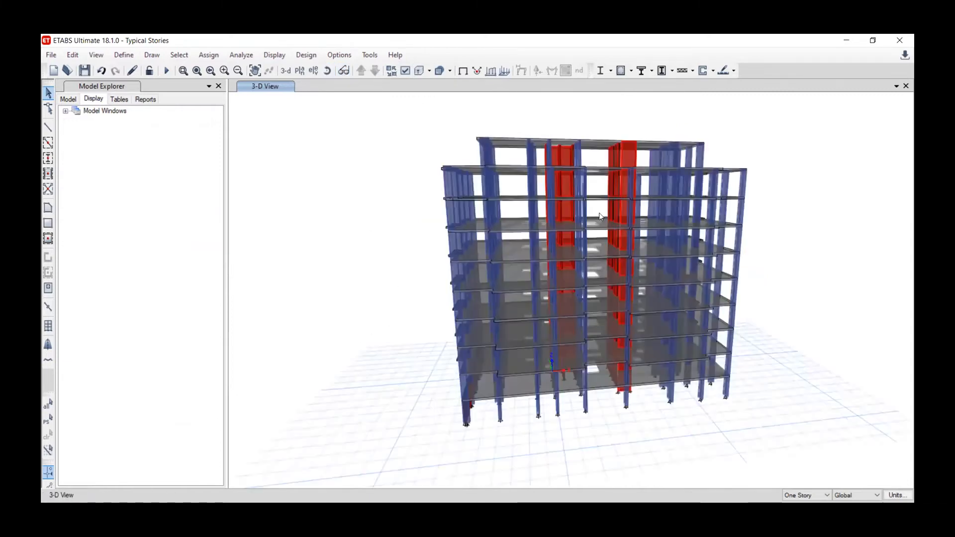
left_click(327, 71)
left_click_drag(380, 351, 396, 307)
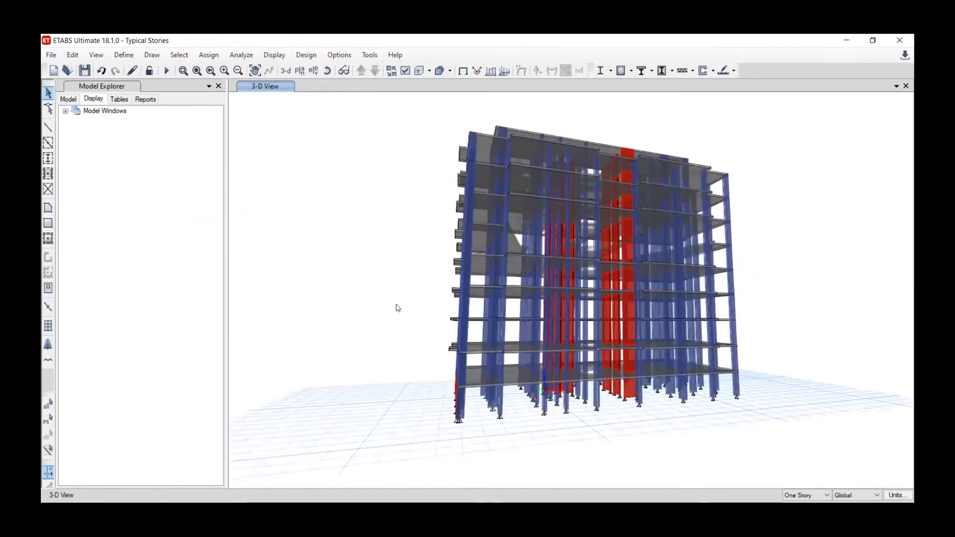
left_click(327, 71)
left_click_drag(390, 264, 342, 340)
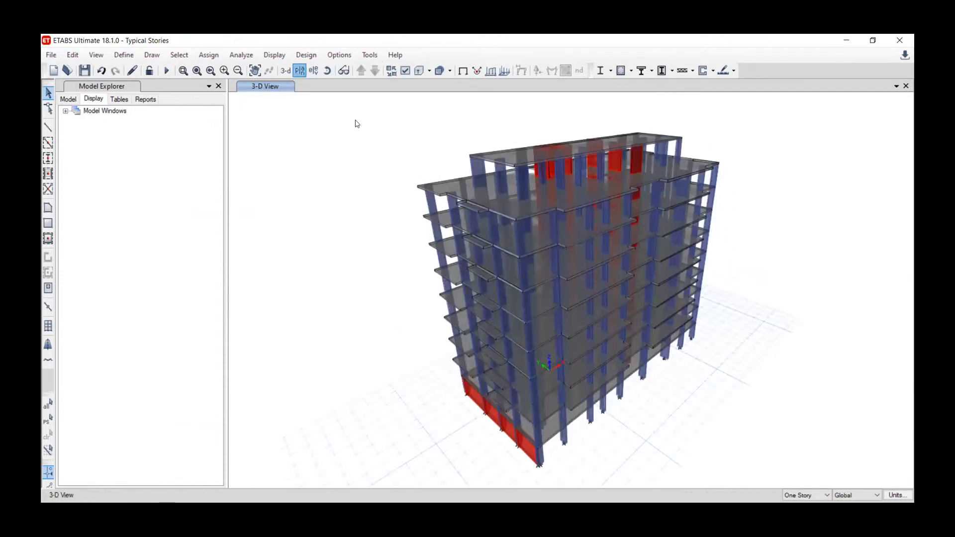
Step: Display the Base plan and check the restraint assignment of the upper-left corner joint
left_click(506, 410)
left_click(471, 409)
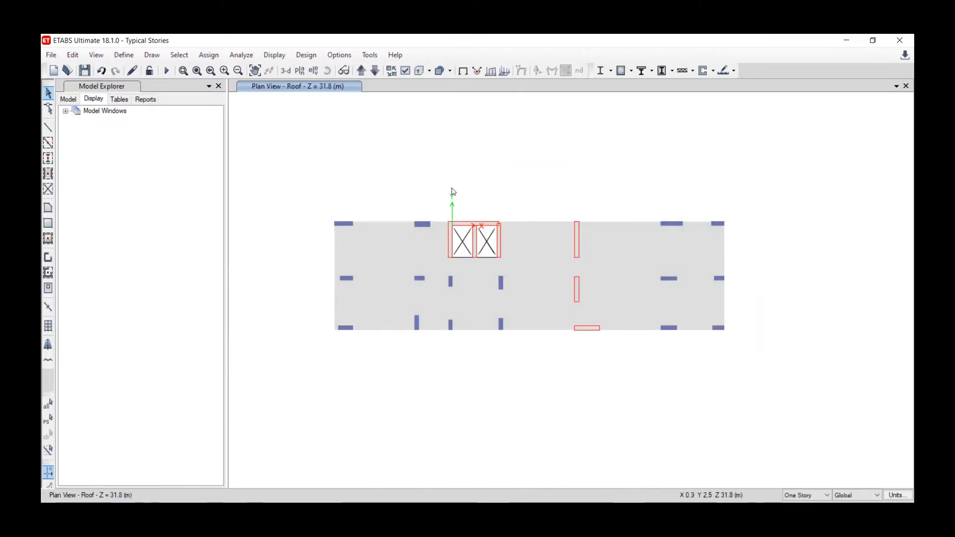
left_click(376, 71)
left_click(296, 151)
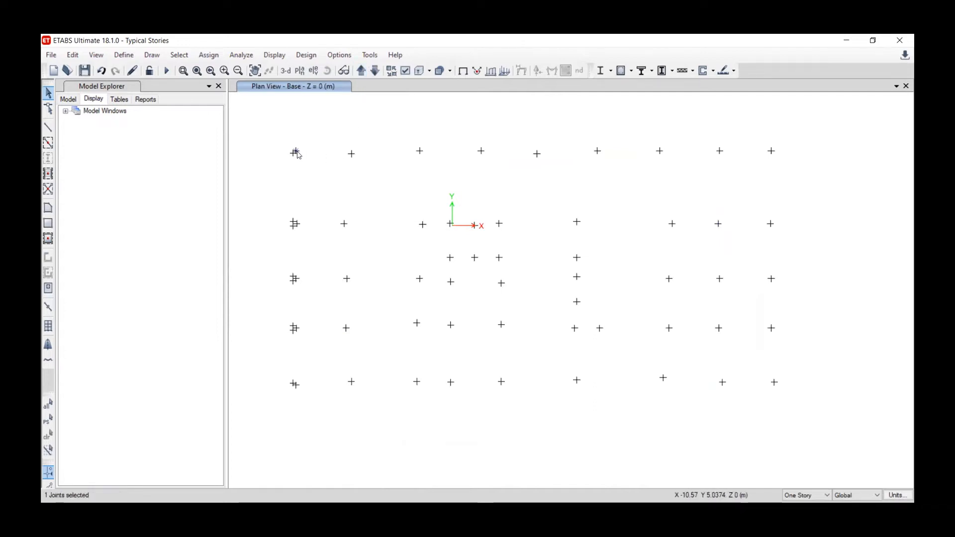
right_click(296, 153)
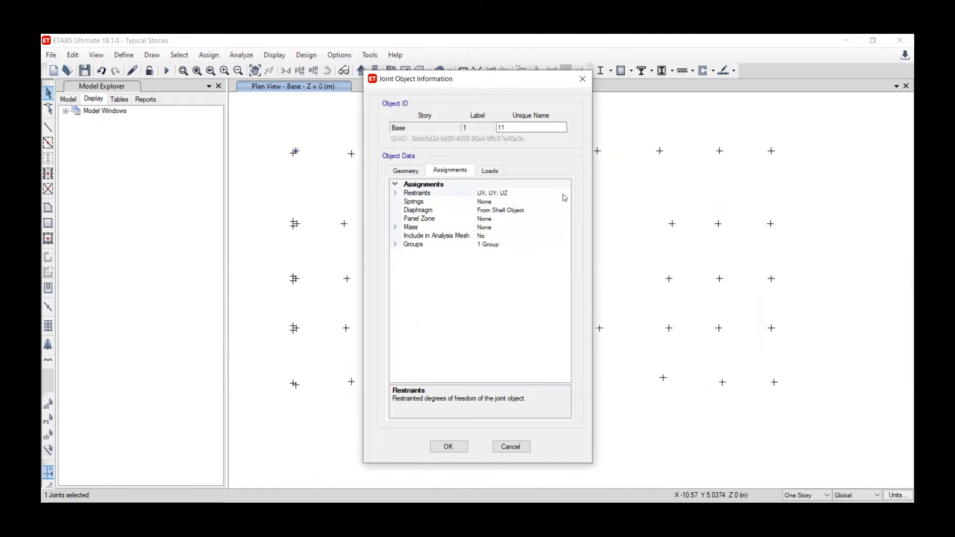
left_click(521, 447)
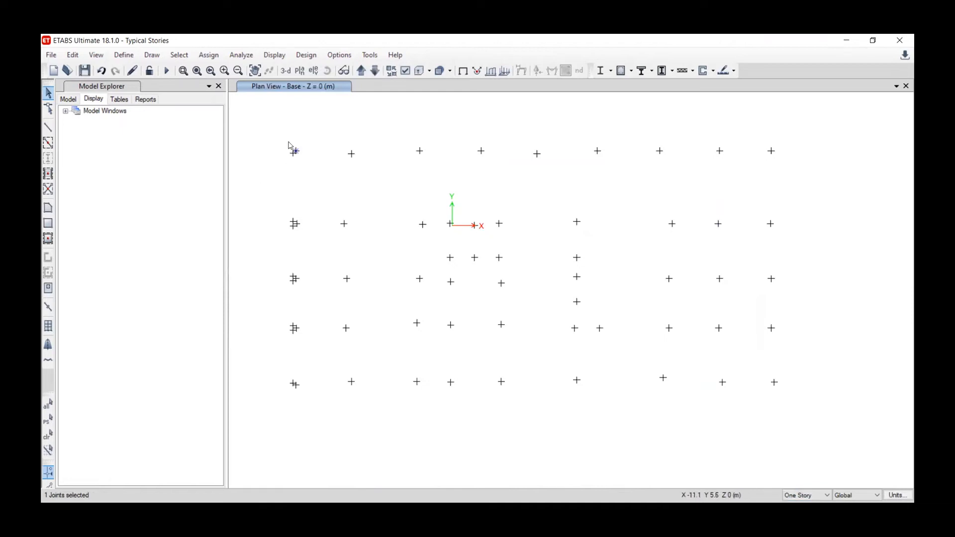
Step: Assign fixed restraints, with all three translations and all three rotations restrained, to all joints on the Base plan
left_click_drag(279, 138, 799, 415)
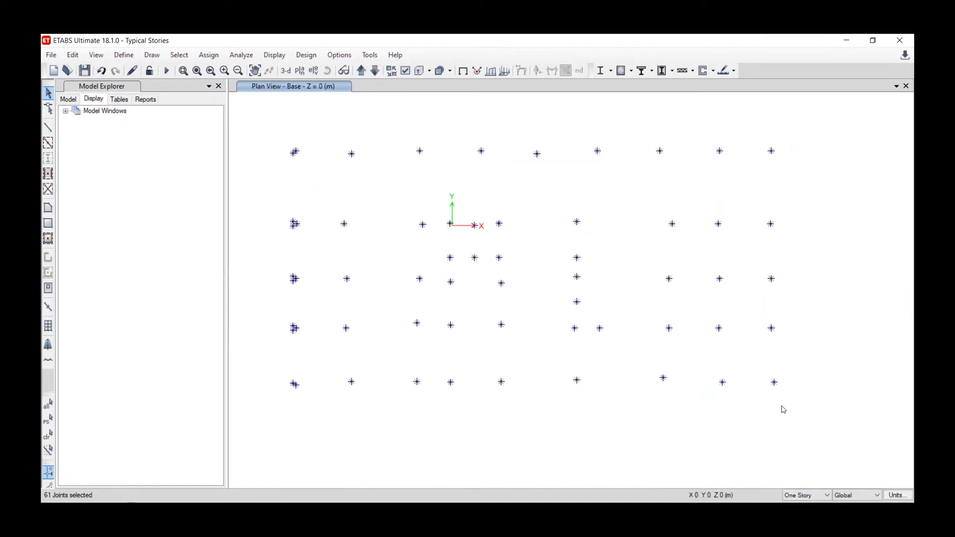
left_click(211, 56)
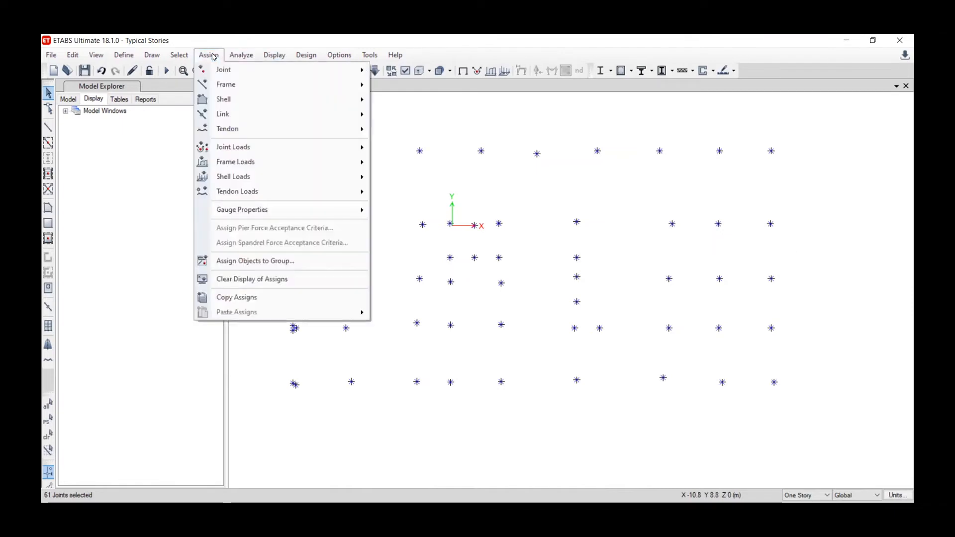
mouse_move(222, 69)
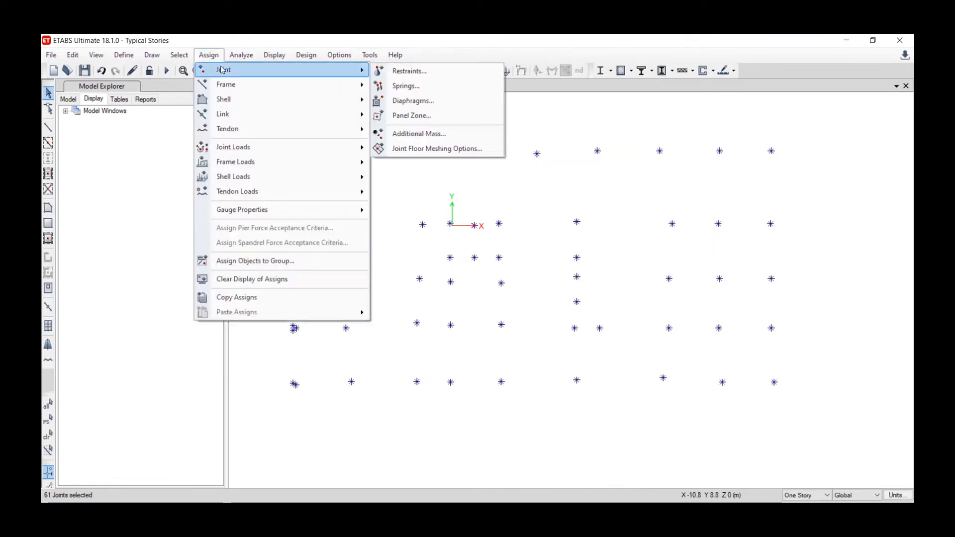
left_click(376, 74)
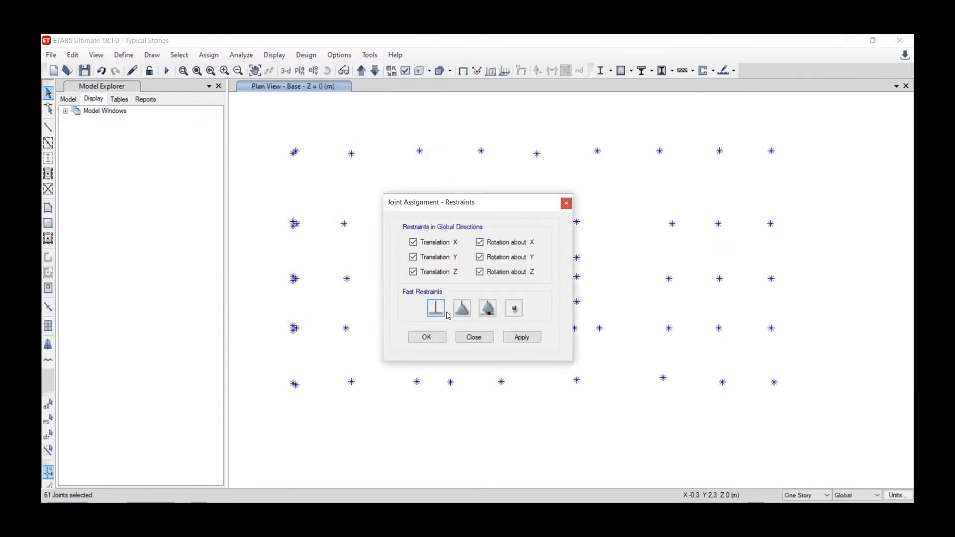
left_click(513, 309)
left_click(437, 309)
left_click(480, 272)
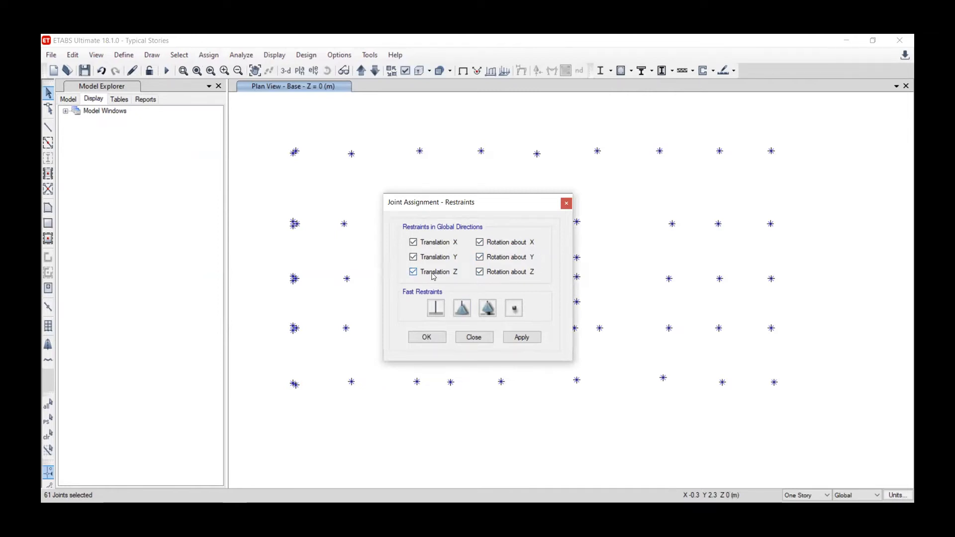
left_click(523, 337)
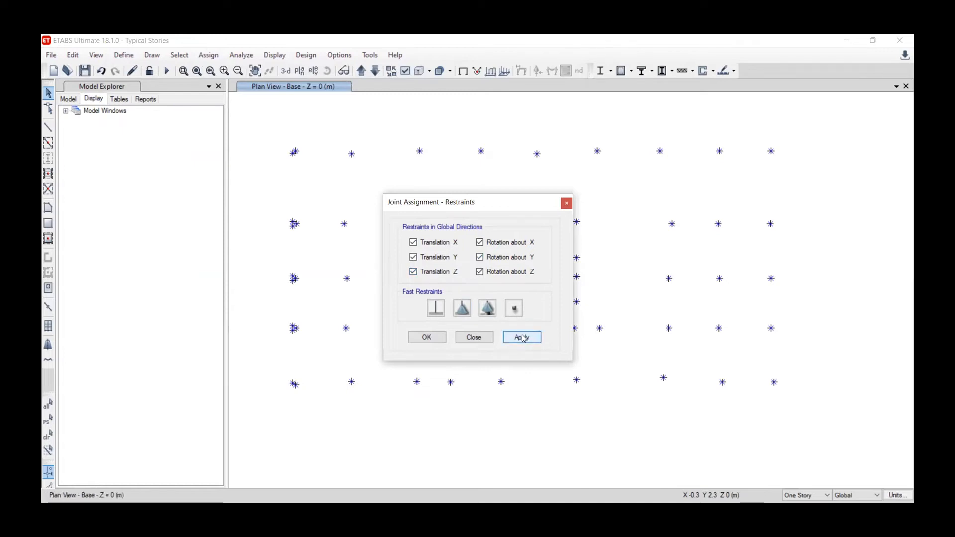
left_click(438, 339)
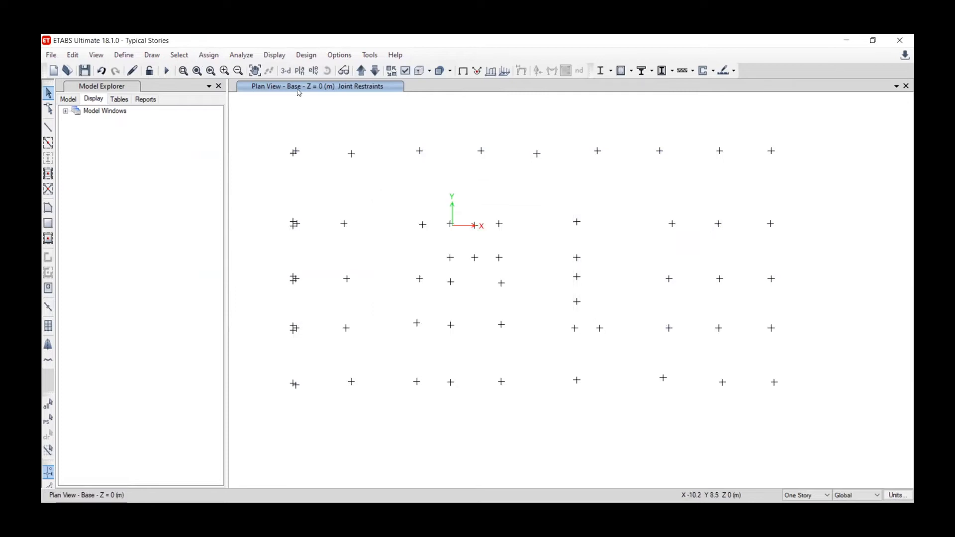
Step: Display the model in 3D and orbit around it to examine the supports at the column and wall bases
left_click(286, 70)
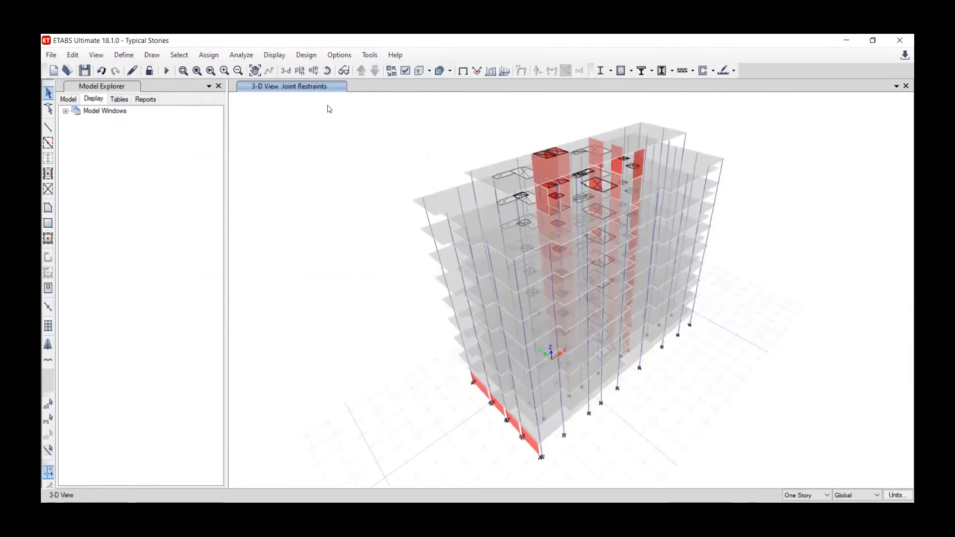
left_click(327, 70)
left_click_drag(401, 323, 371, 268)
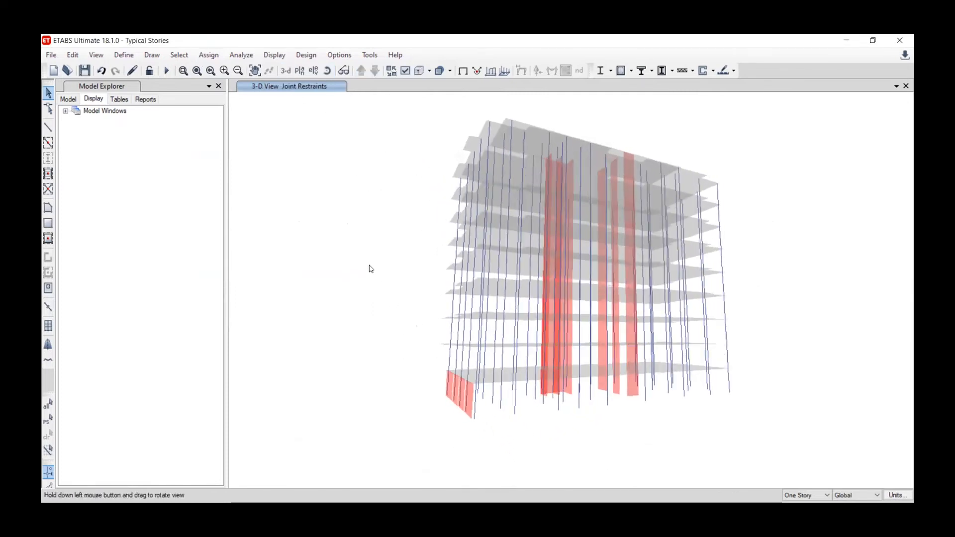
scroll(500, 418, "up", 2)
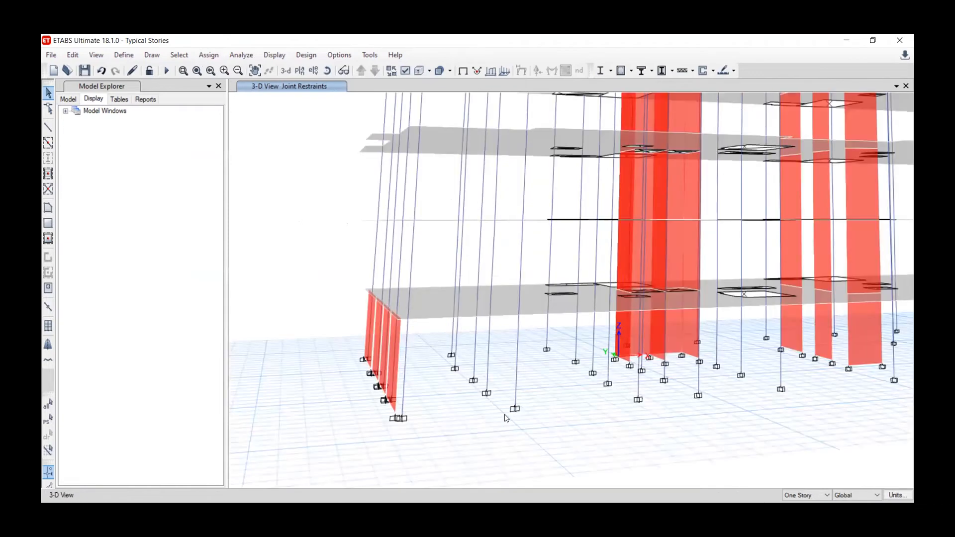
right_click(515, 408)
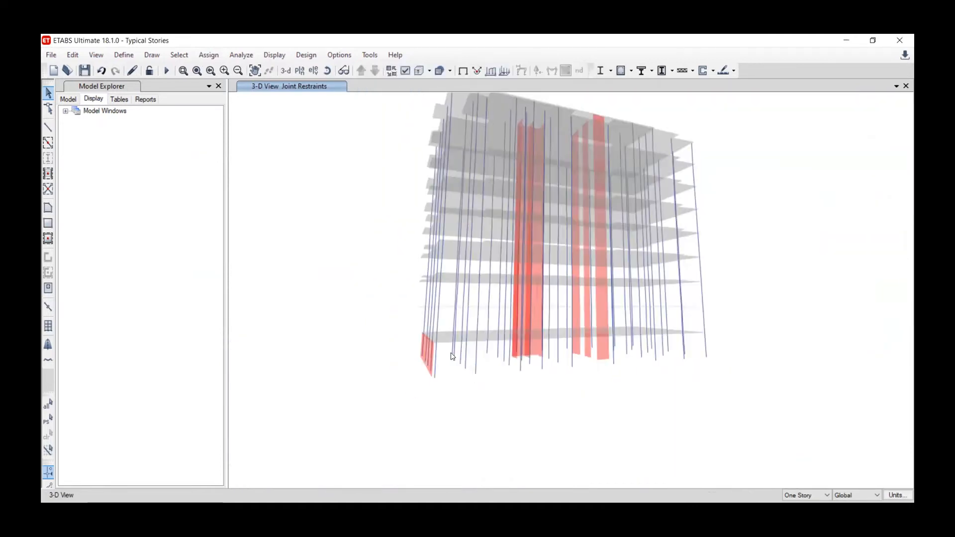
left_click(327, 70)
left_click_drag(358, 278, 369, 324)
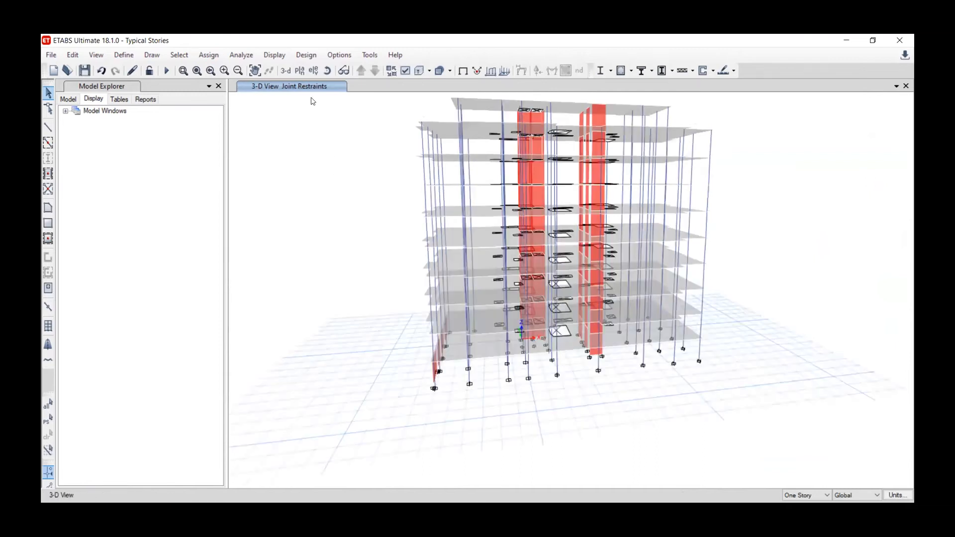
Step: Display the Roof plan and check the assignments of the horizontal core wall above the two shaft openings
left_click(286, 70)
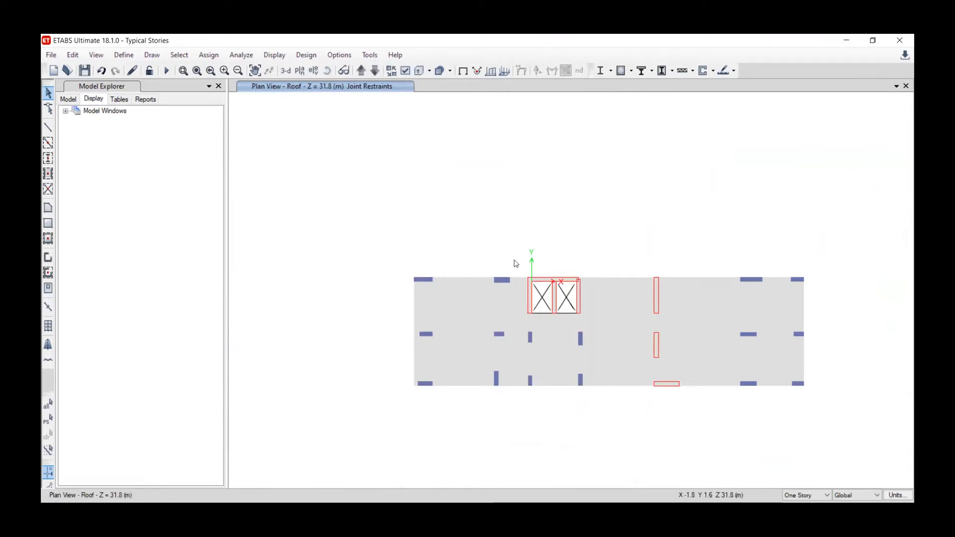
left_click(539, 280)
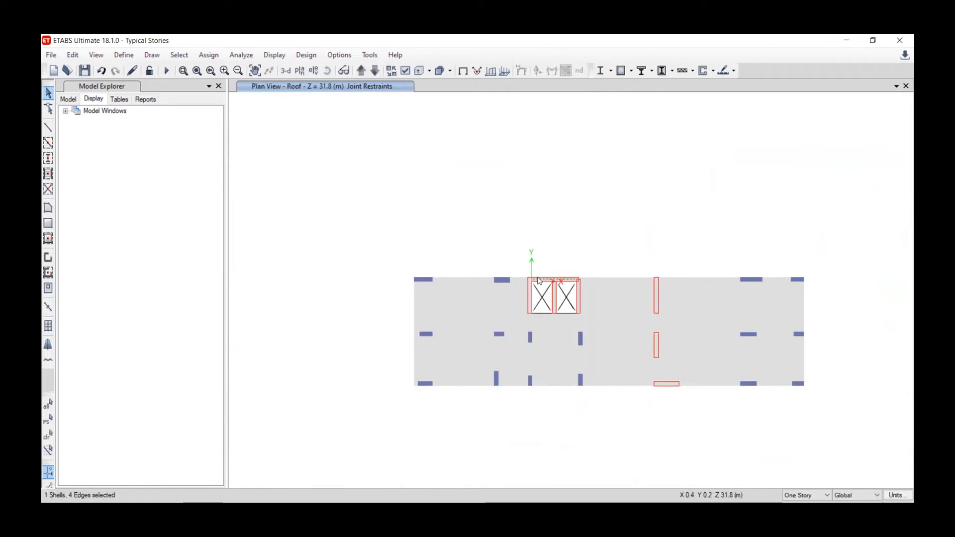
right_click(539, 281)
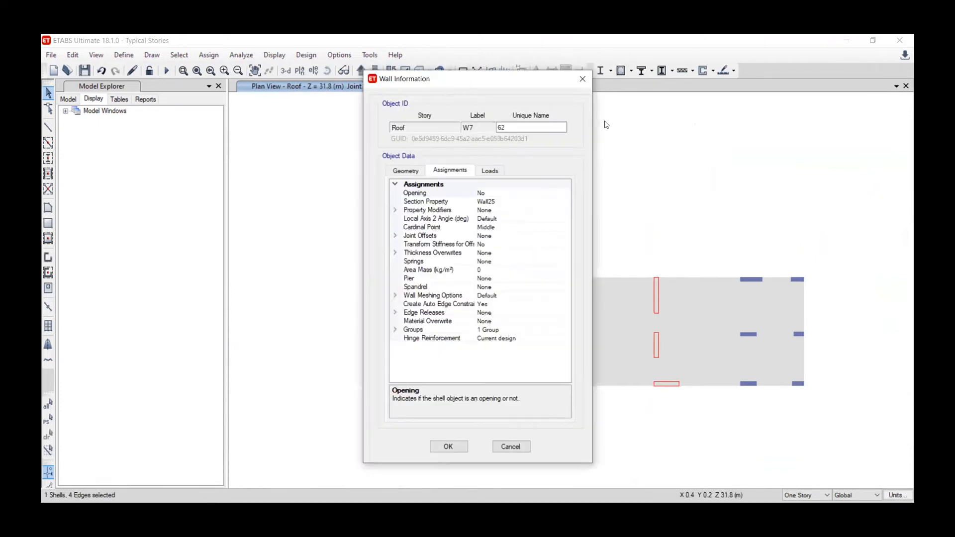
left_click(576, 74)
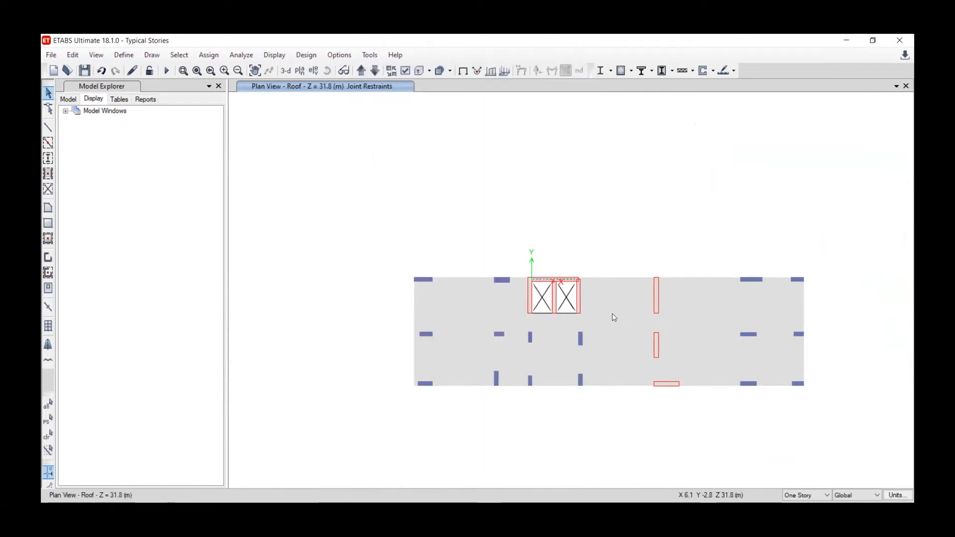
Step: Display the Ground Floor plan and turn on the frame labels so the columns are numbered
left_click(361, 71)
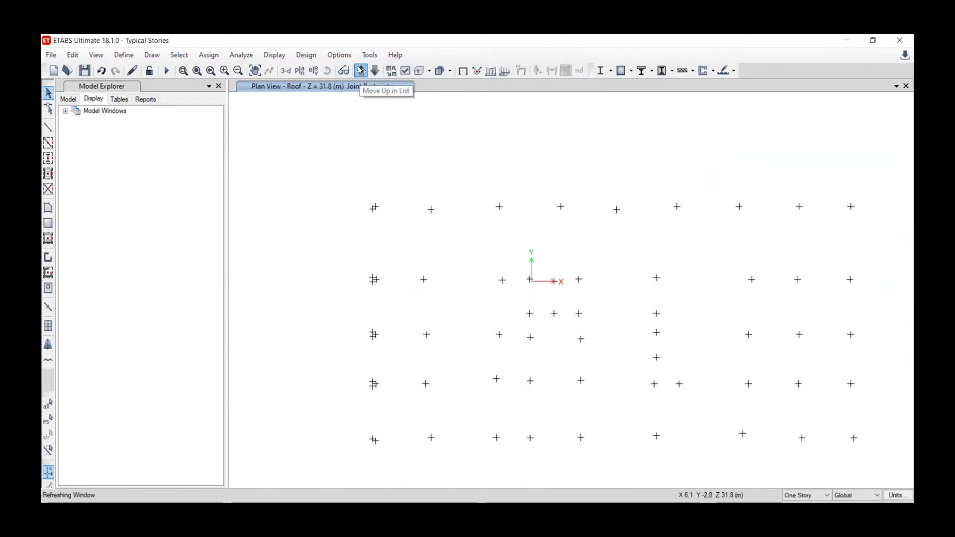
left_click(361, 70)
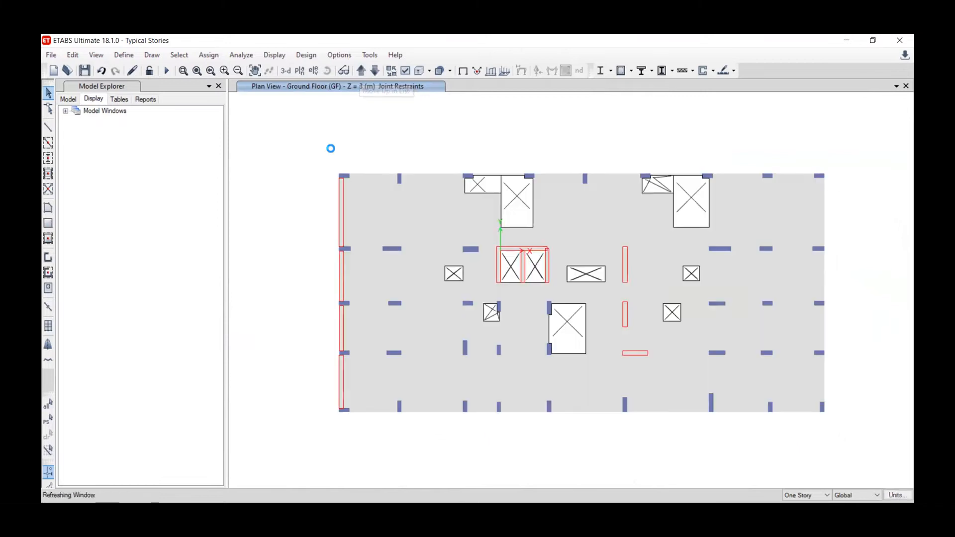
left_click(405, 70)
left_click(493, 125)
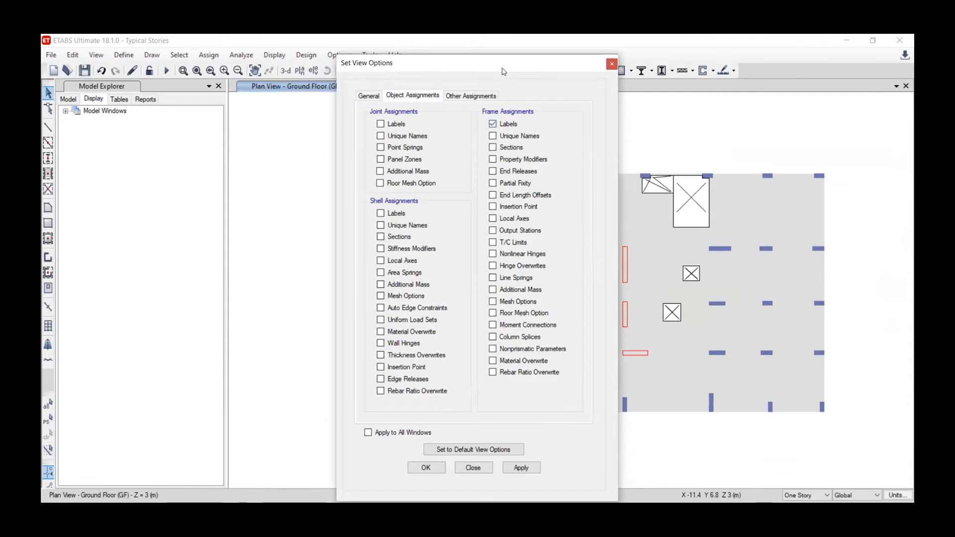
left_click_drag(503, 72, 223, 51)
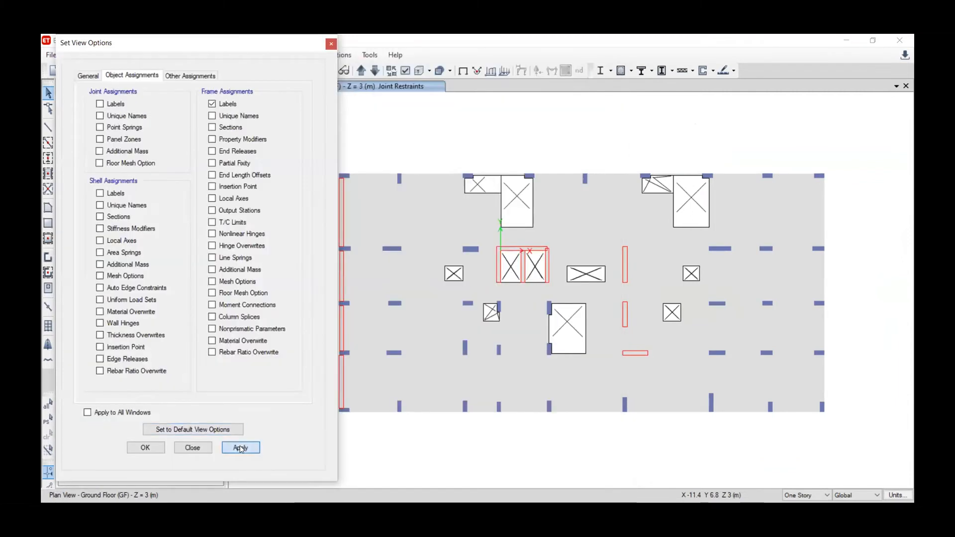
left_click(231, 449)
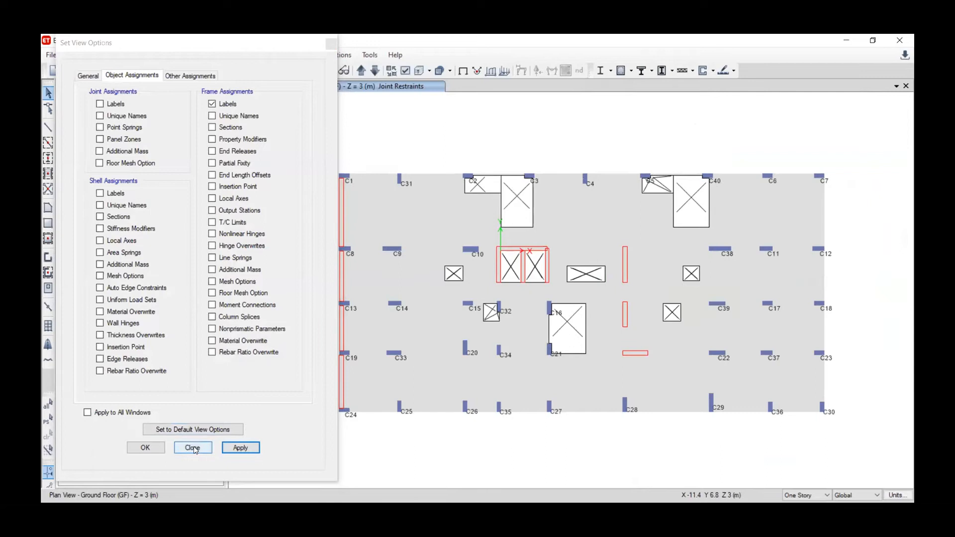
key("Escape")
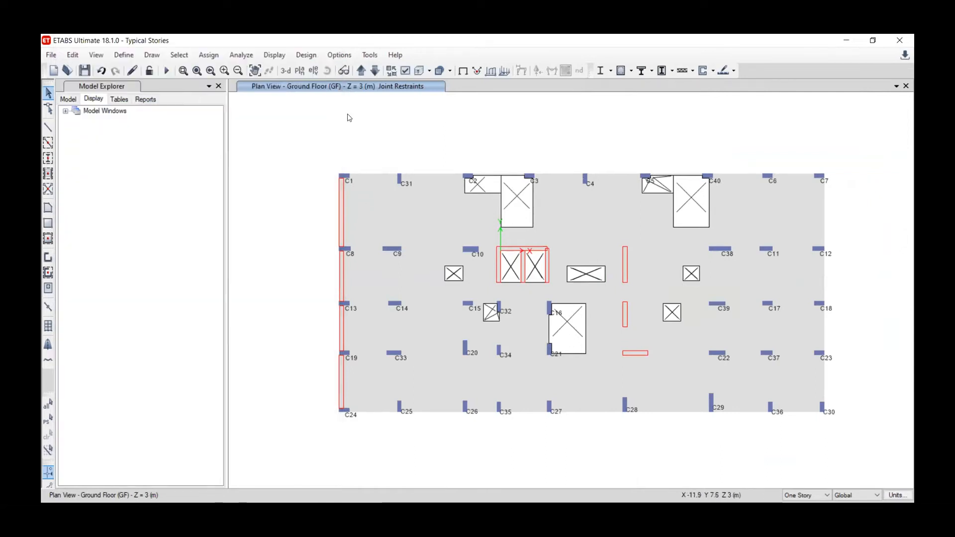
Step: Go up through the story plans to the 3rd Floor, checking the column labels on each story
left_click(362, 71)
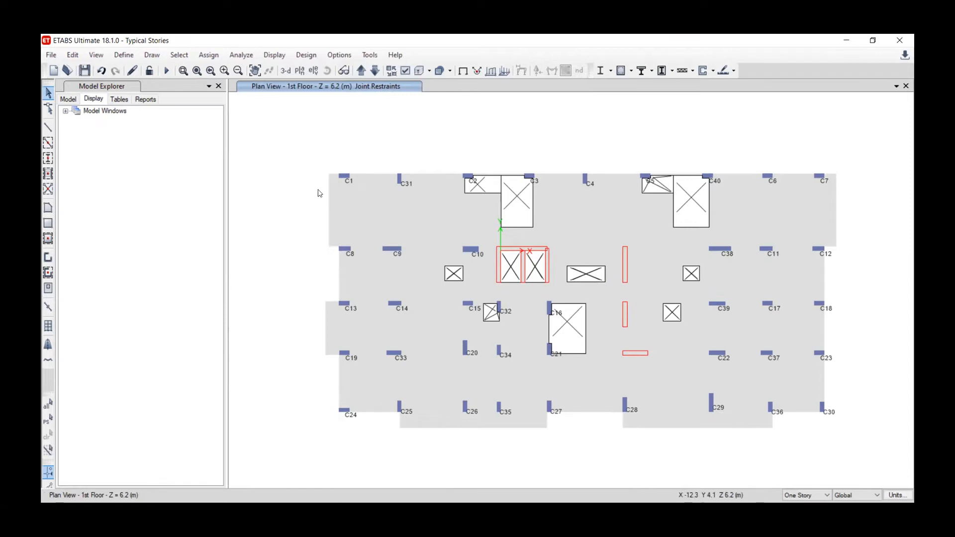
left_click(361, 72)
left_click(361, 71)
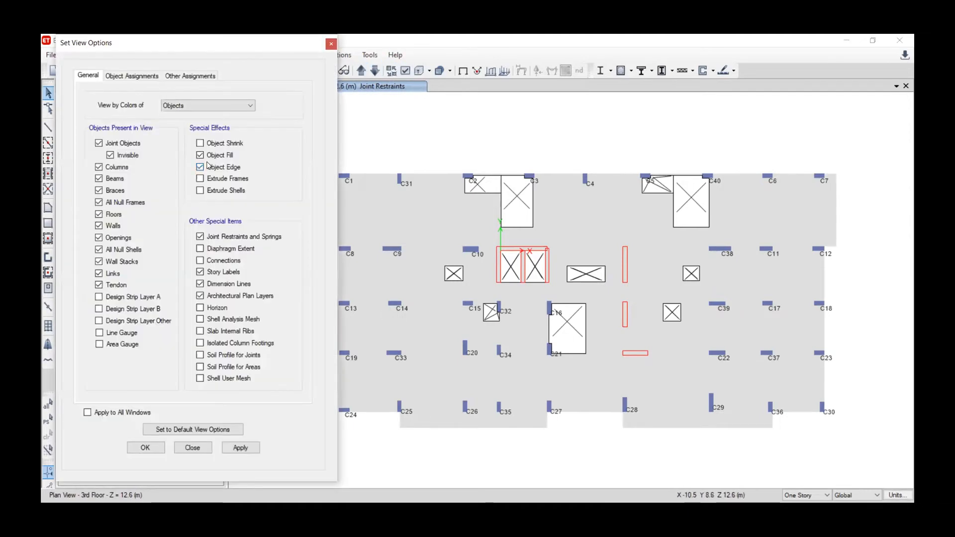
Step: Review the frame label setting and switch the 3rd Floor plan from joint restraints to the undeformed shape display
left_click(159, 76)
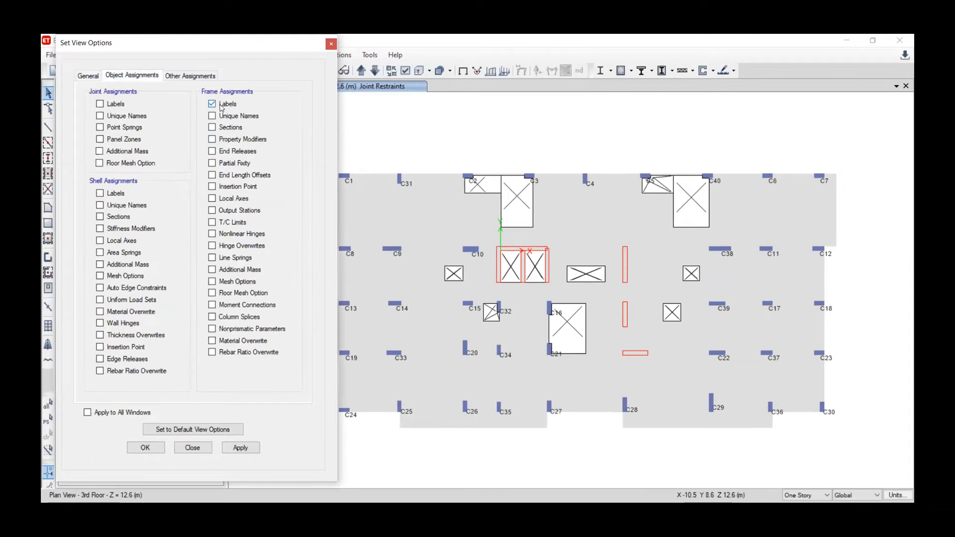
left_click(247, 451)
left_click(225, 105)
left_click(193, 447)
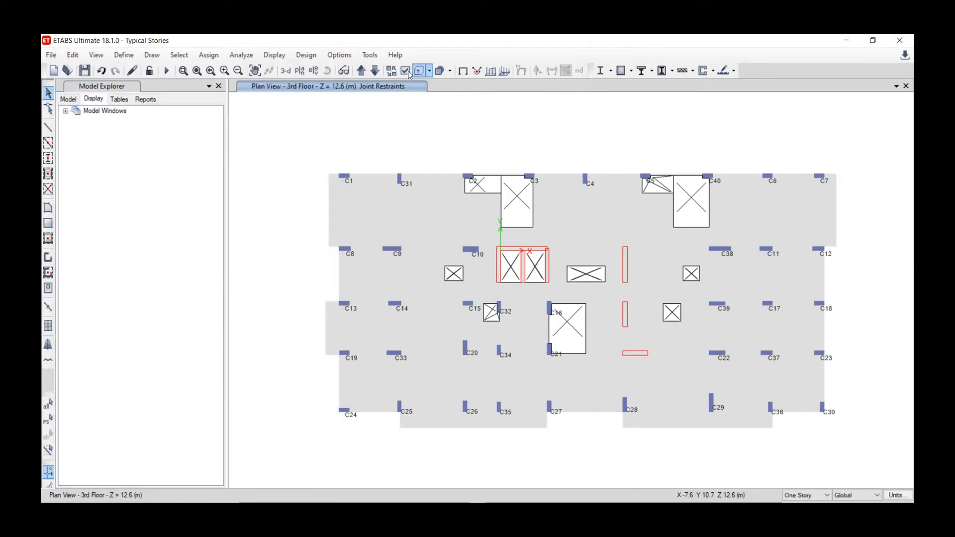
left_click(462, 73)
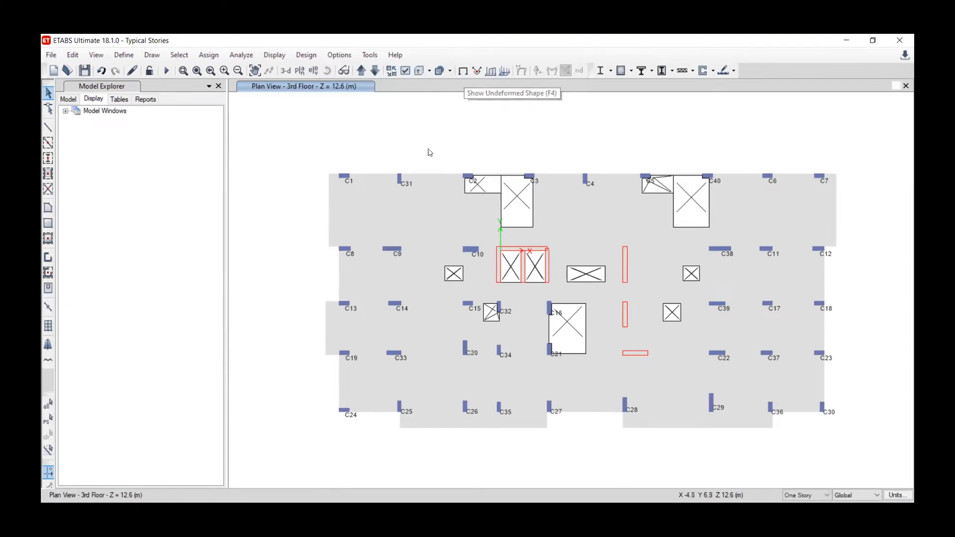
Step: Step through the story plans, including Roof and Base, to compare column labels between stories, and end on the Ground Floor plan
left_click(375, 72)
left_click(375, 72)
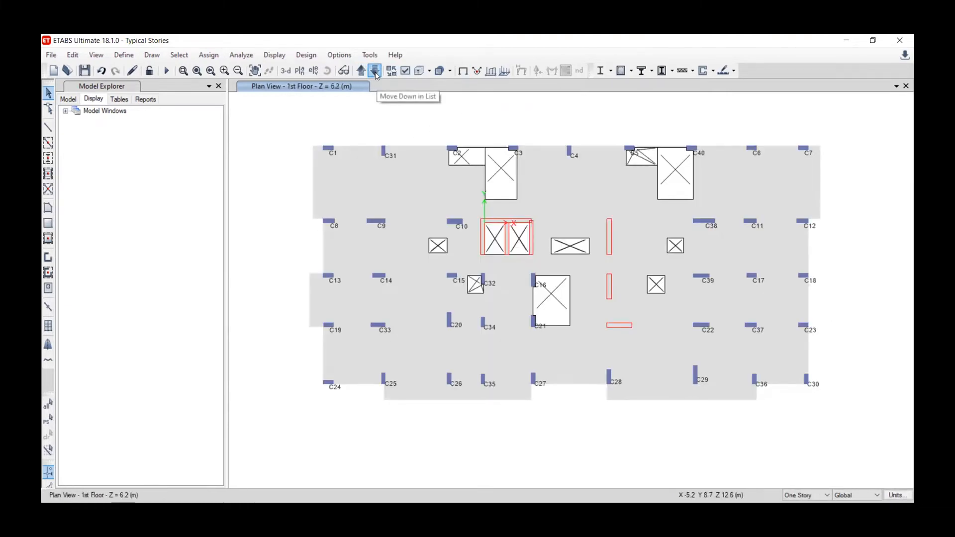
left_click(375, 71)
left_click(375, 71)
left_click(375, 72)
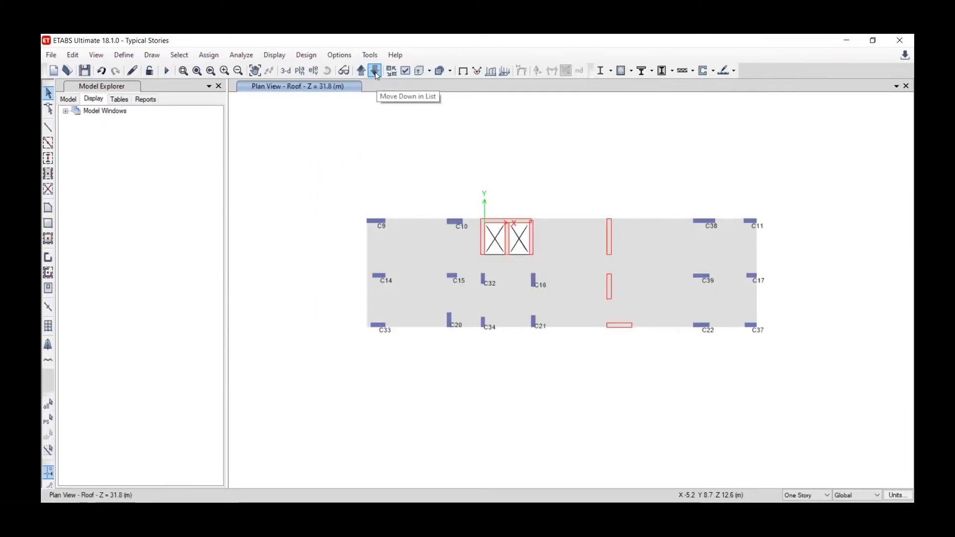
left_click(361, 72)
left_click(361, 72)
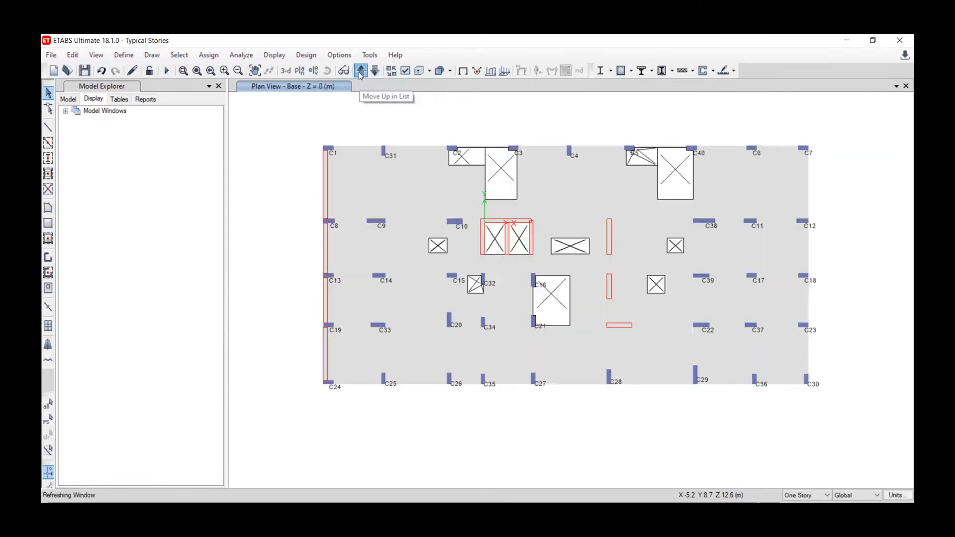
left_click(361, 71)
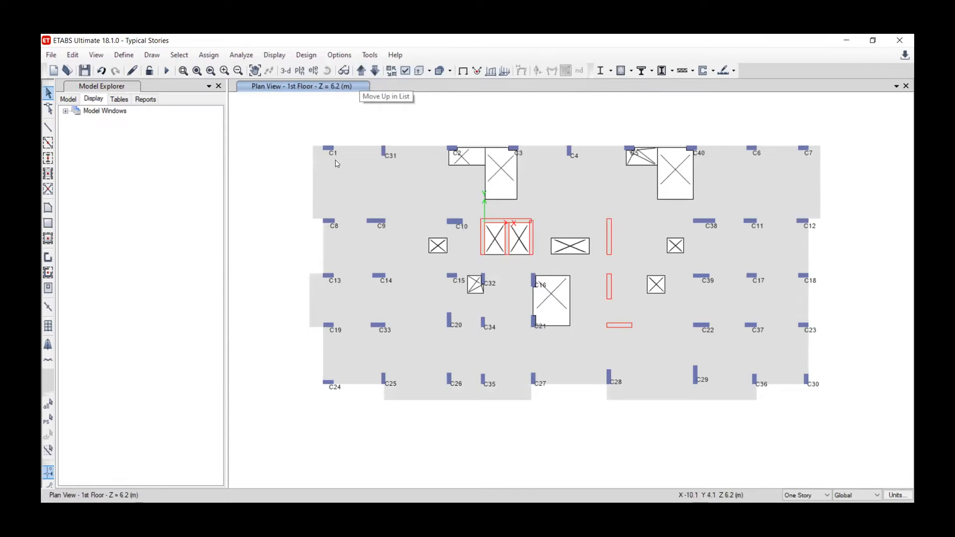
left_click(361, 72)
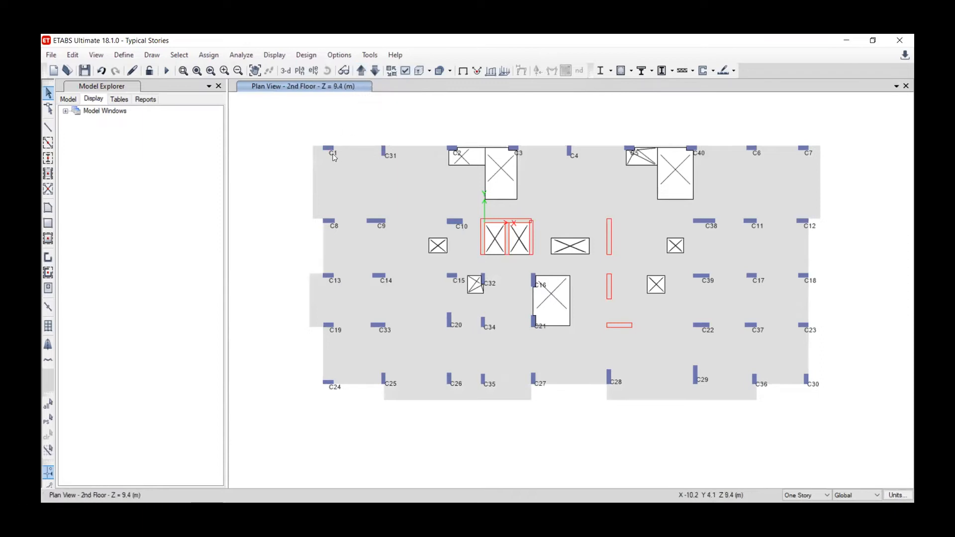
left_click(361, 72)
left_click(374, 73)
left_click(375, 73)
left_click(375, 73)
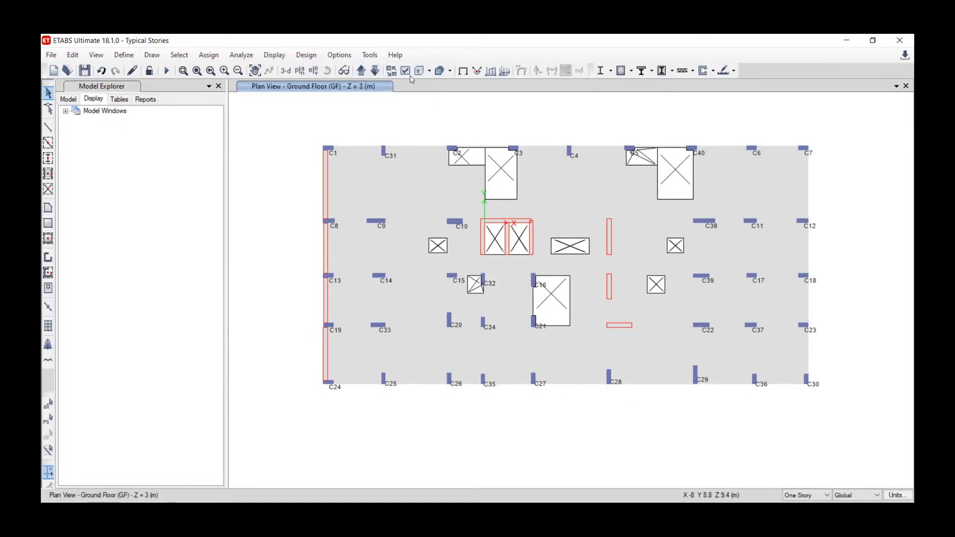
Step: Turn on the shell labels on the Ground Floor plan so the walls, slab and openings are labelled
key("ctrl+w")
left_click(133, 75)
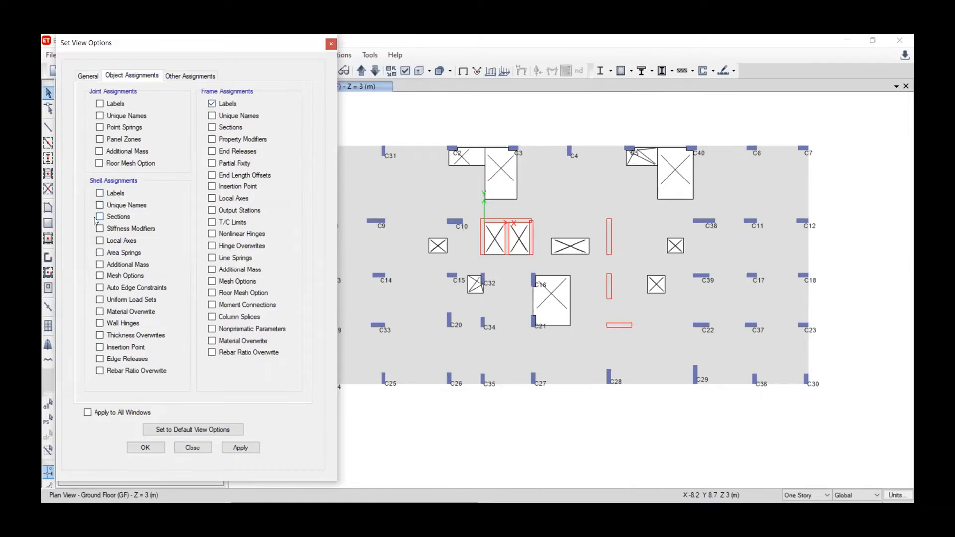
left_click(101, 194)
left_click(240, 447)
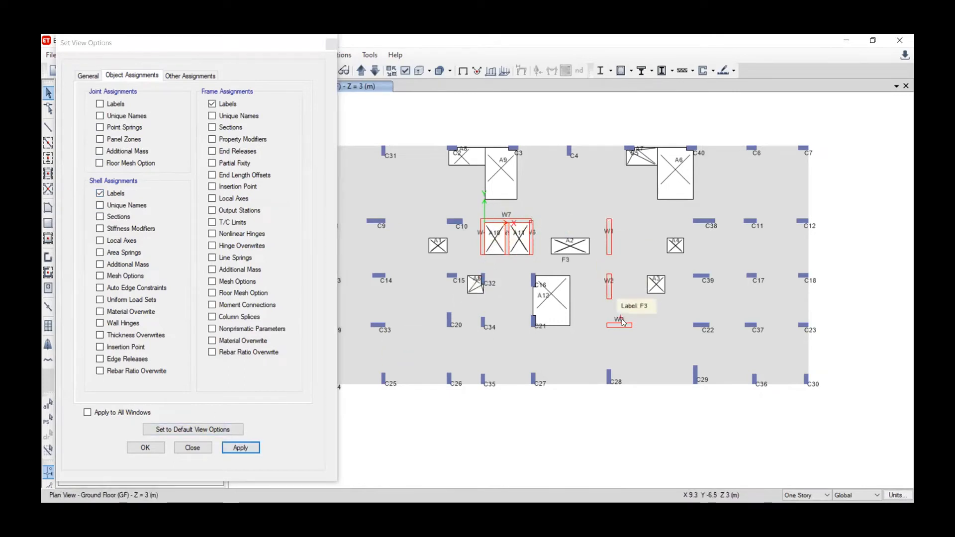
Step: Examine the wall and opening labels on the Ground Floor plan and compare them with the 1st Floor, Roof and 8th Floor plans
scroll(517, 224, "up", 3)
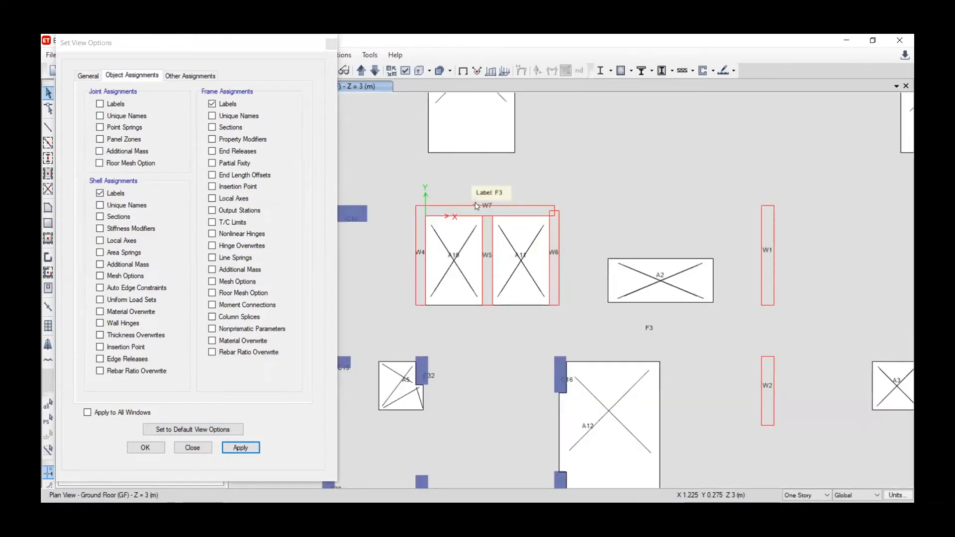
scroll(634, 215, "down", 3)
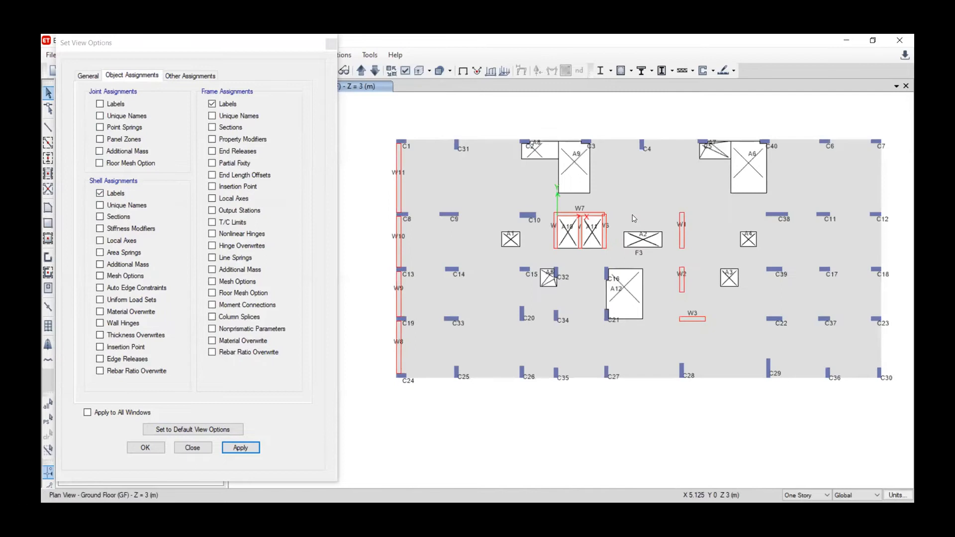
left_click(361, 70)
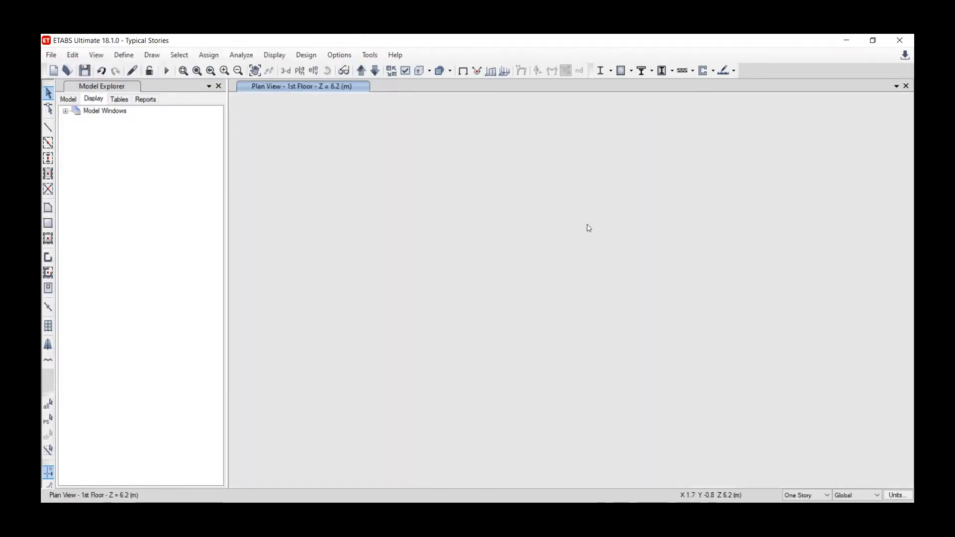
scroll(565, 217, "down", 3)
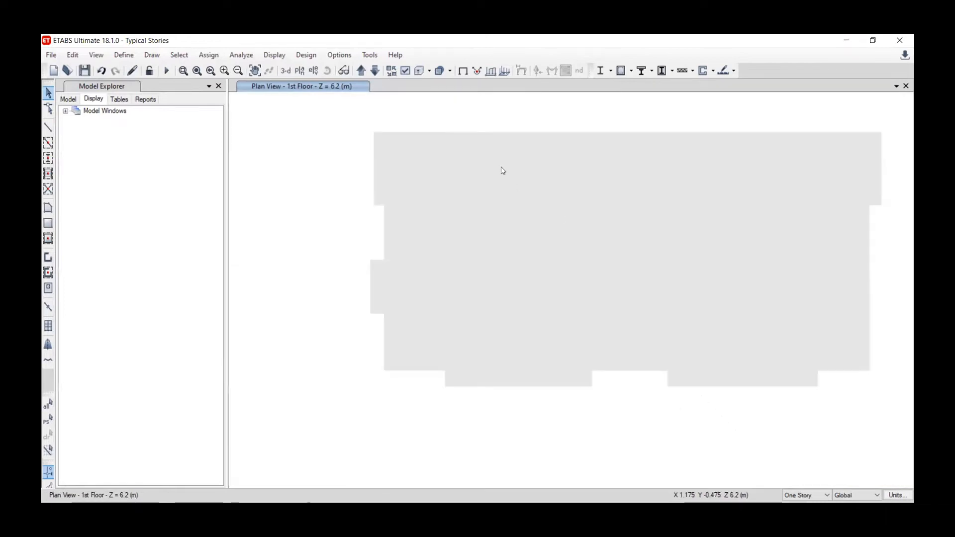
left_click(377, 72)
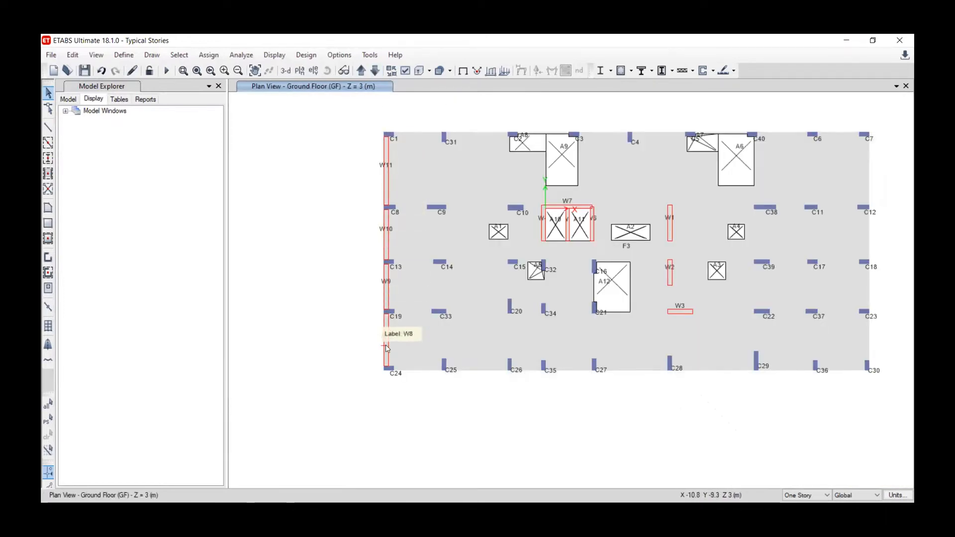
left_click(375, 73)
left_click(375, 72)
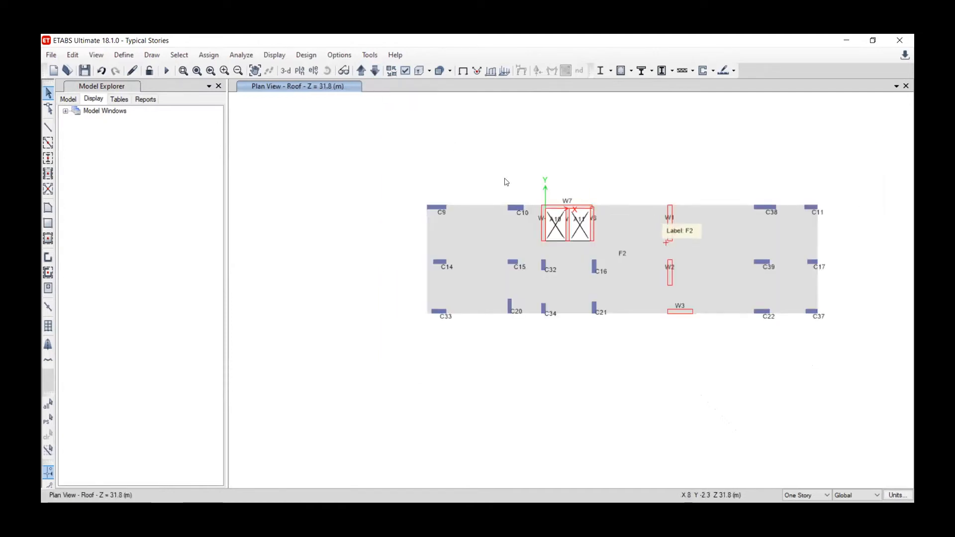
left_click(376, 71)
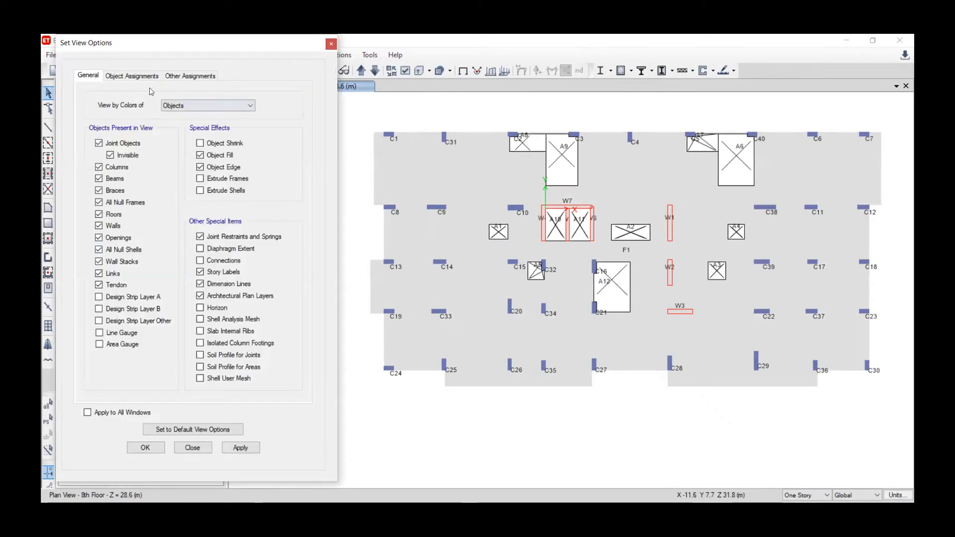
Step: Turn off the shell and frame labels on the 8th Floor plan
left_click(147, 76)
left_click(115, 194)
left_click(226, 106)
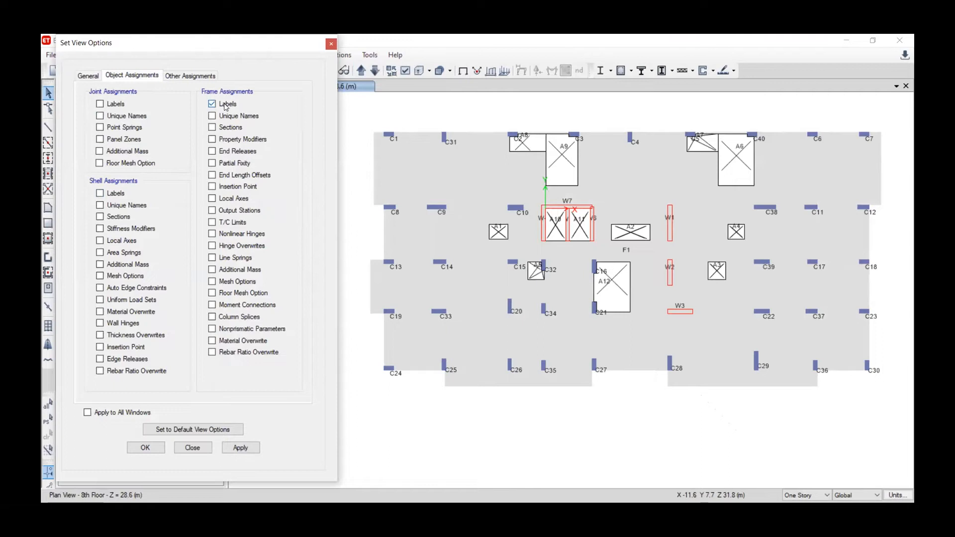
left_click(240, 448)
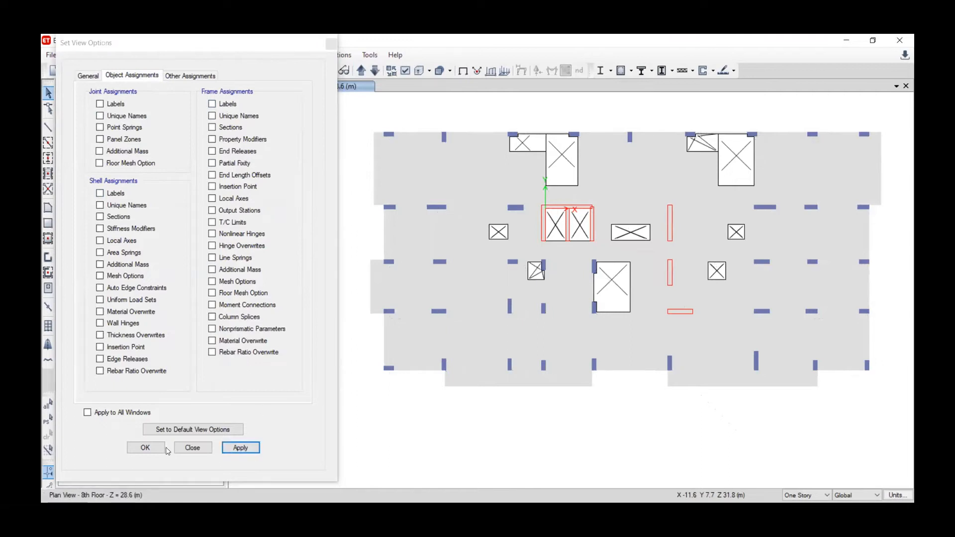
left_click(145, 448)
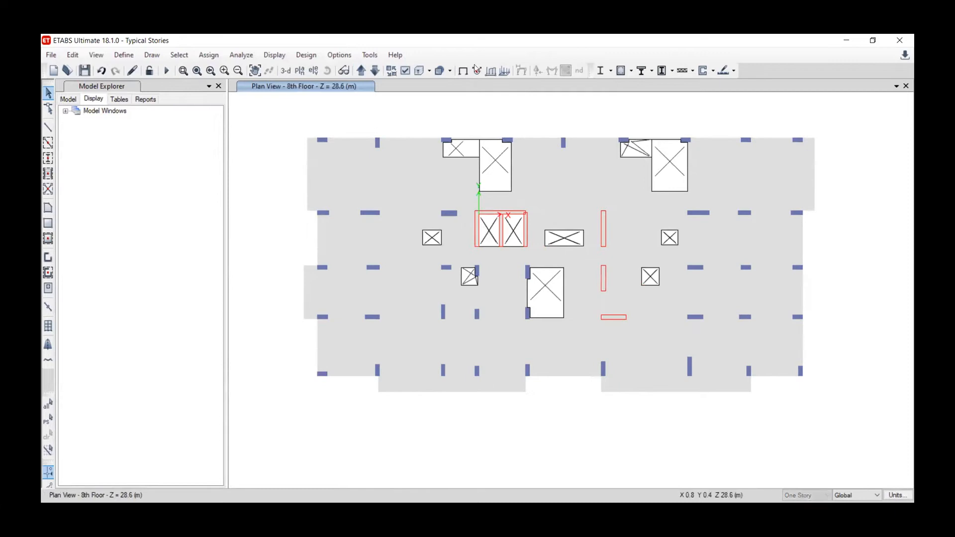
Step: Look up FSec1 in the list of defined frame sections and leave the list without changes
left_click(123, 56)
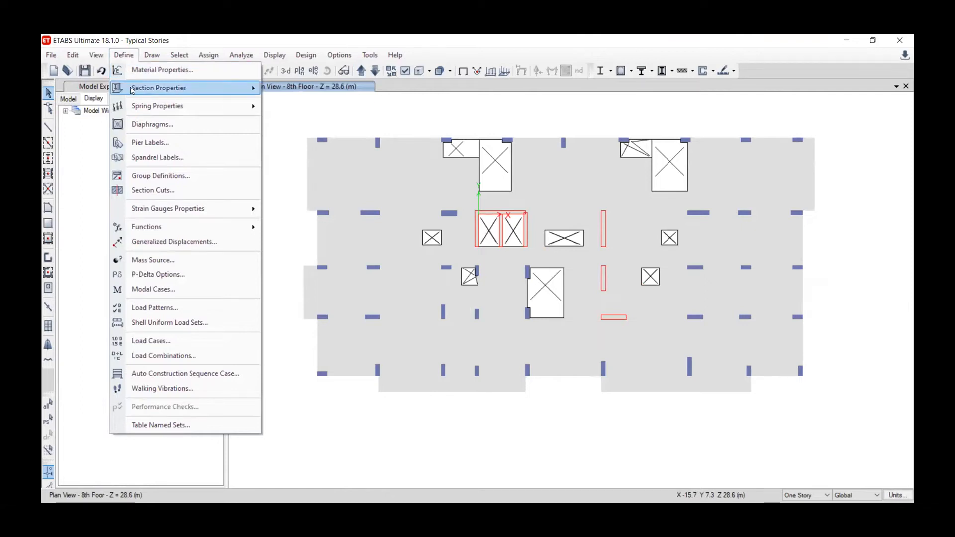
mouse_move(133, 90)
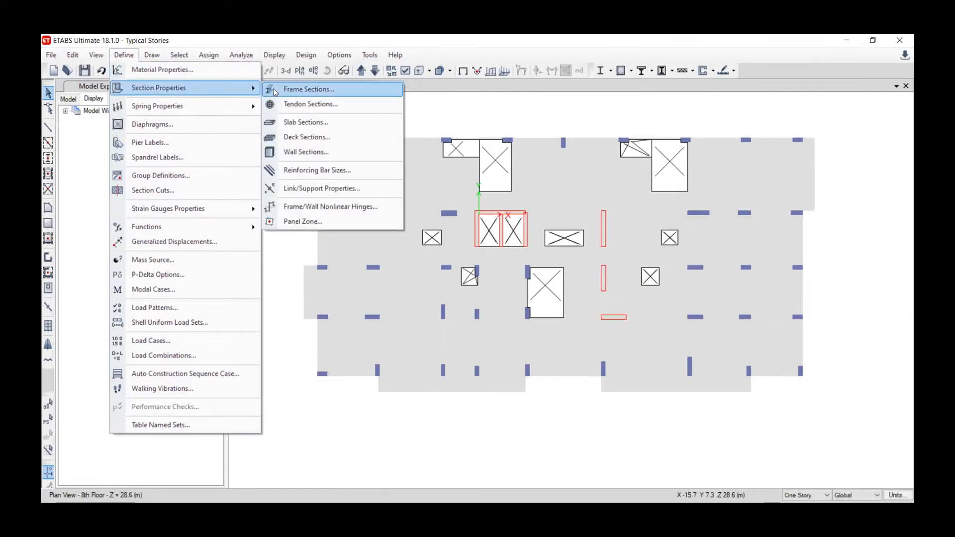
left_click(308, 89)
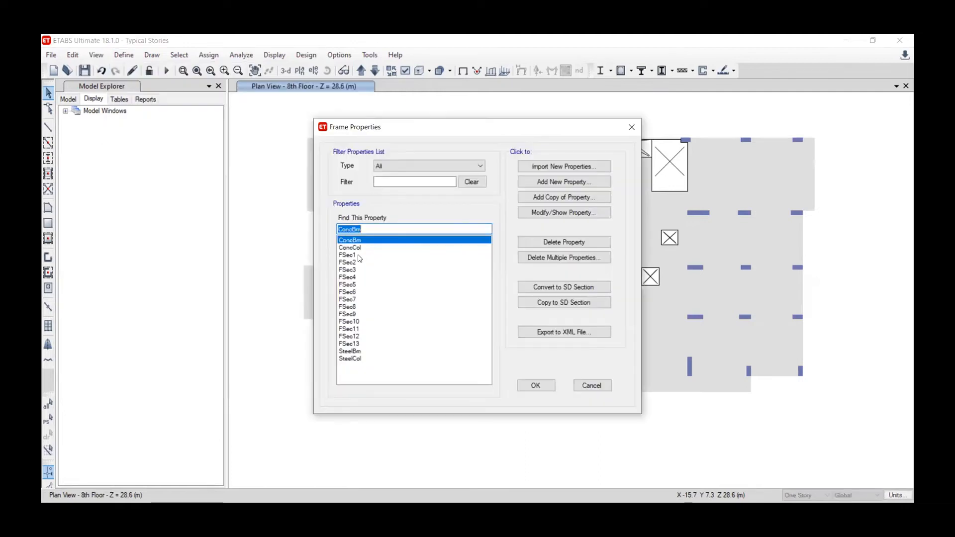
left_click(348, 255)
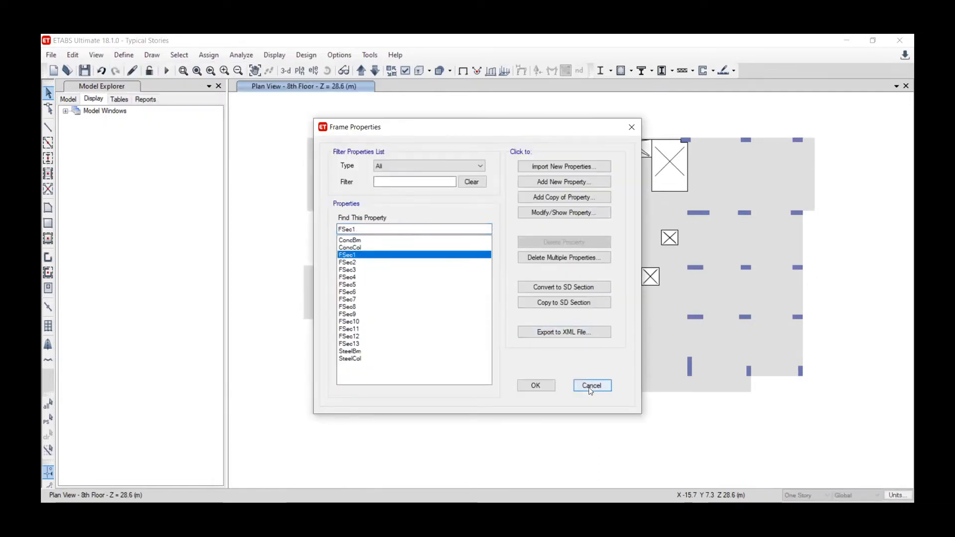
left_click(573, 385)
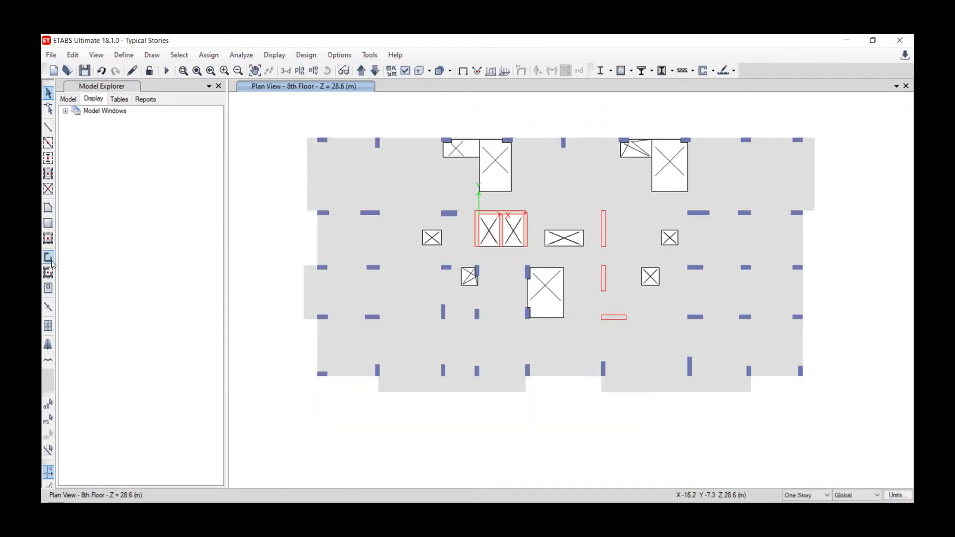
Step: Check the Draw Object Using options of the quick column drawing tool, keep Arch. Layer, and leave the tool
left_click(48, 159)
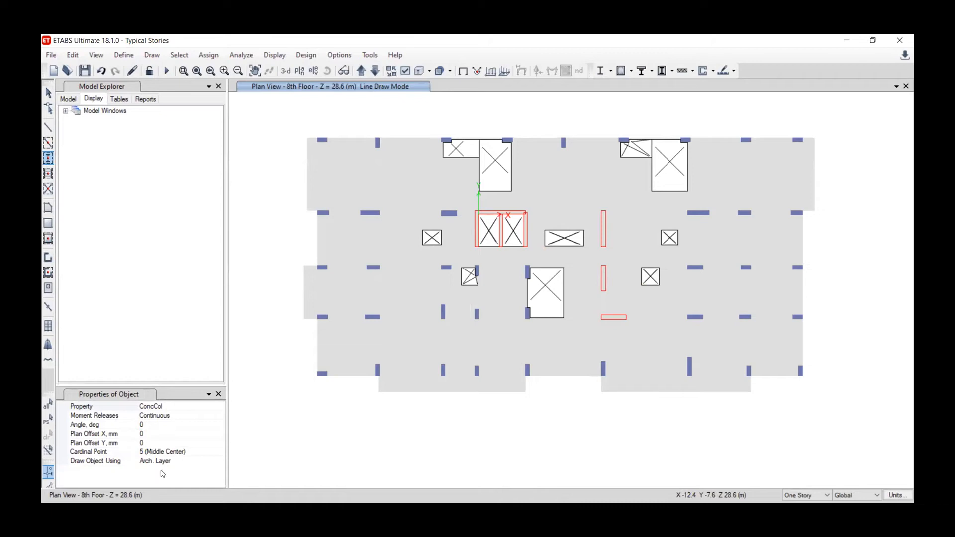
left_click(209, 462)
left_click(220, 461)
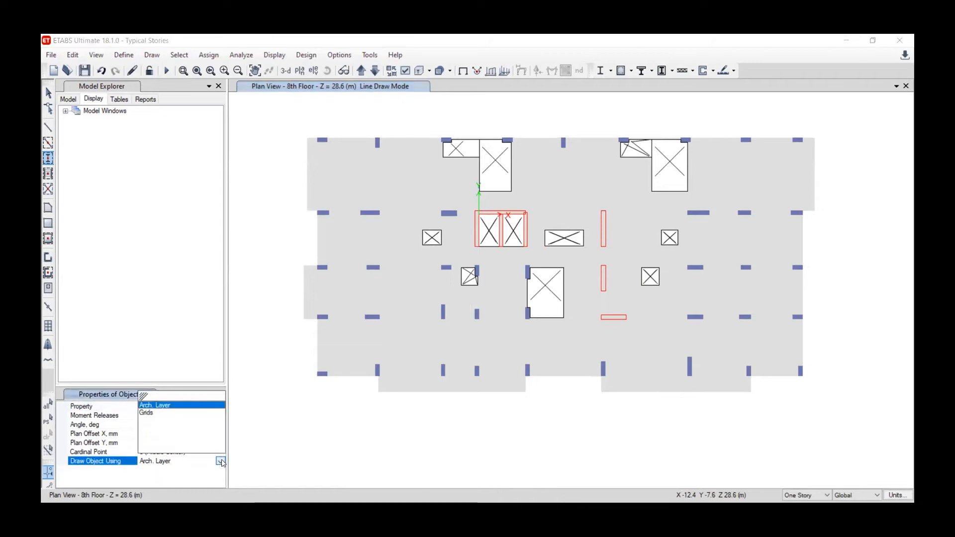
left_click(162, 407)
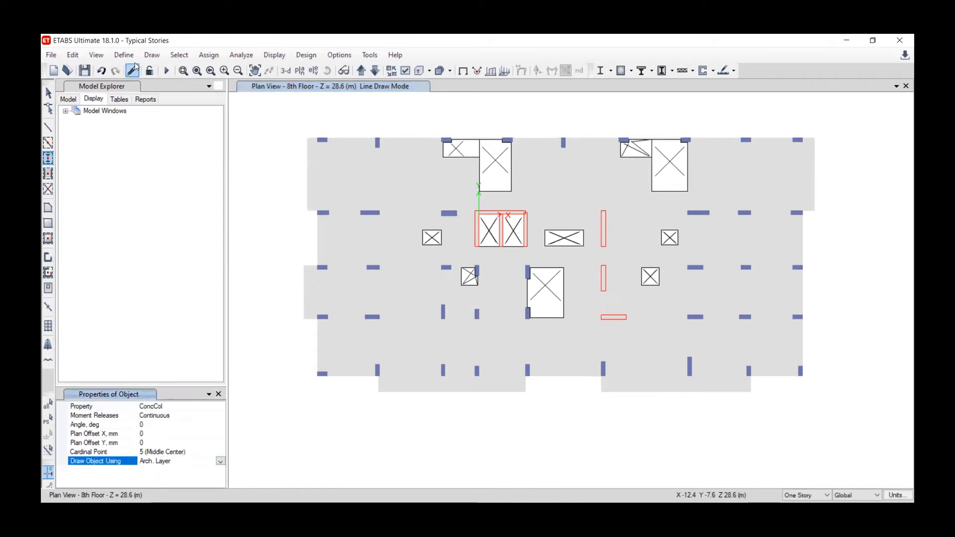
left_click(117, 54)
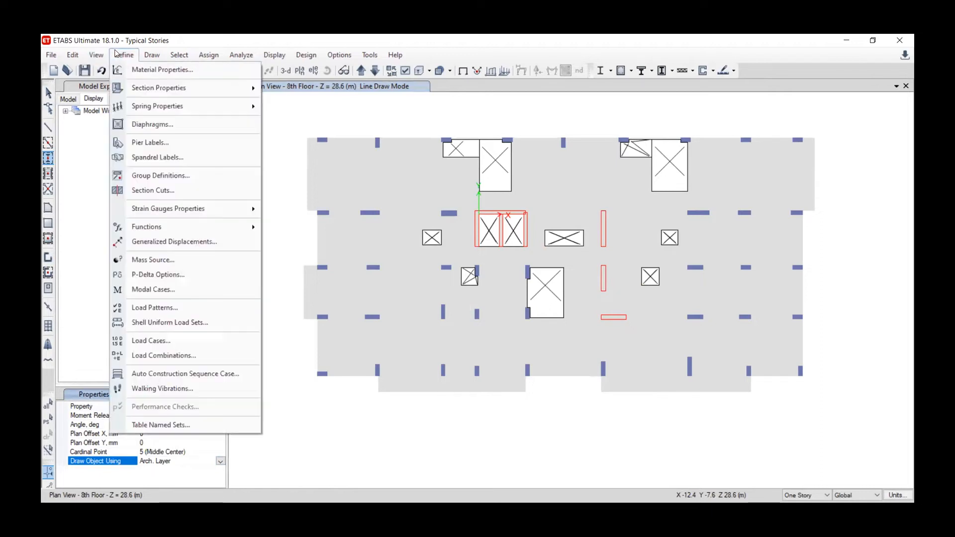
key("Escape")
key("Escape")
Step: Look through frame sections FSec1 to FSec13 and open the property data of FSec1 for modification
left_click(119, 54)
left_click(119, 54)
left_click(118, 54)
mouse_move(144, 86)
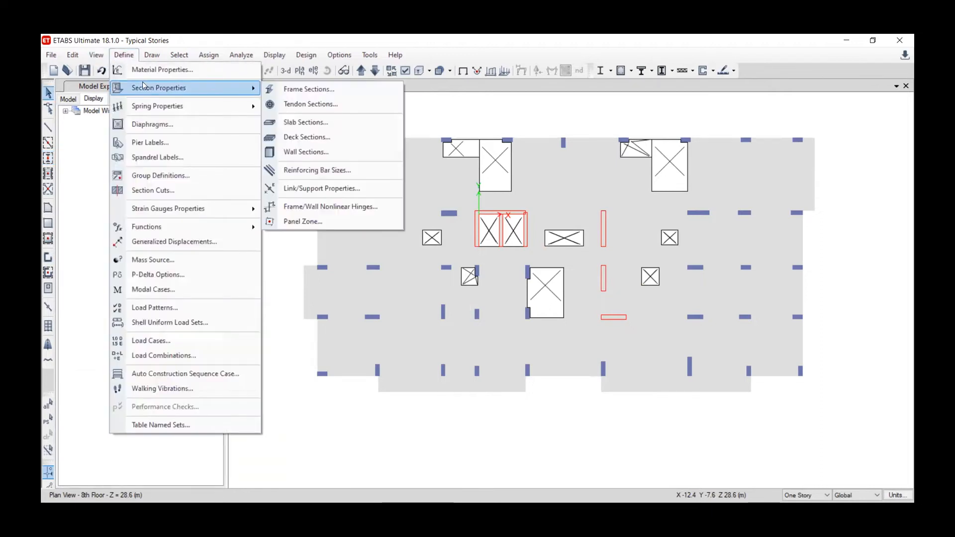
left_click(292, 90)
left_click(363, 256)
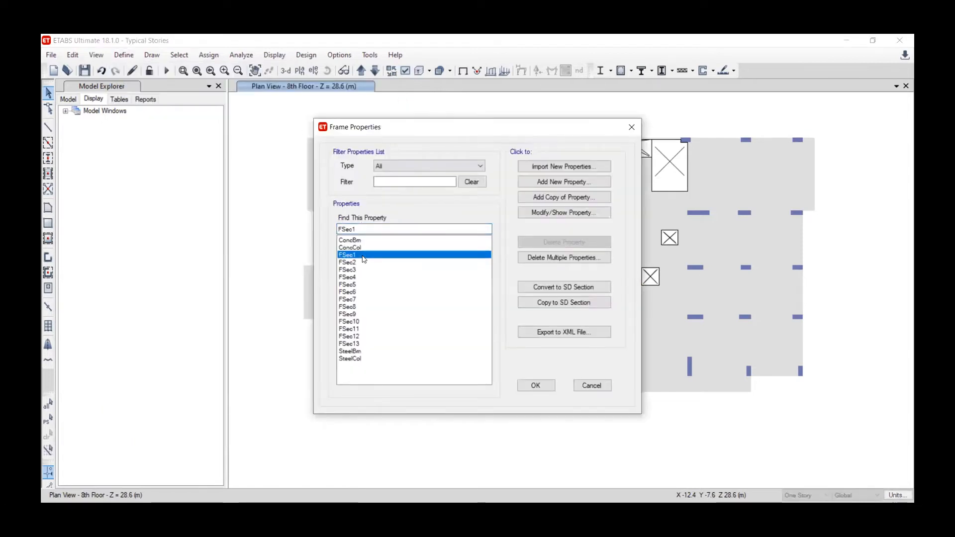
left_click(360, 263)
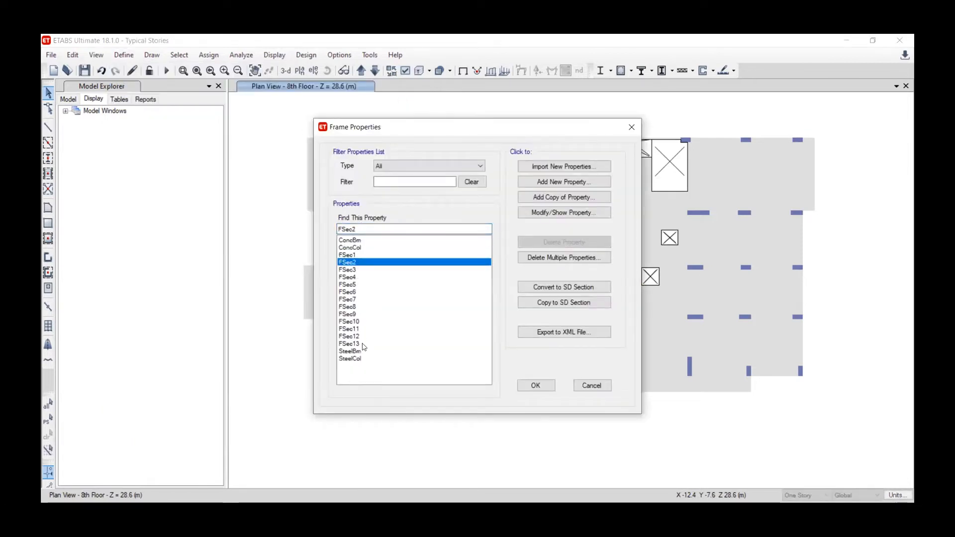
left_click(363, 344)
left_click(362, 256)
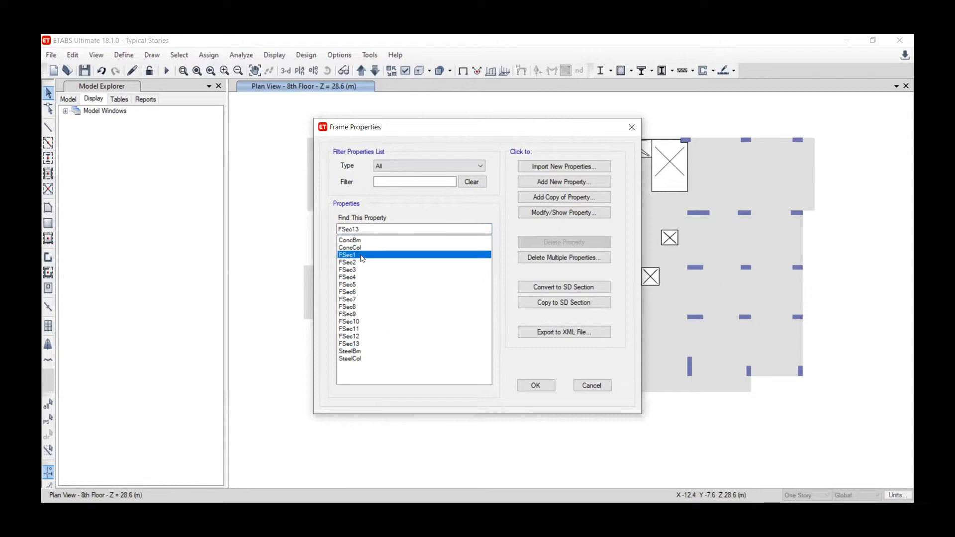
left_click(549, 213)
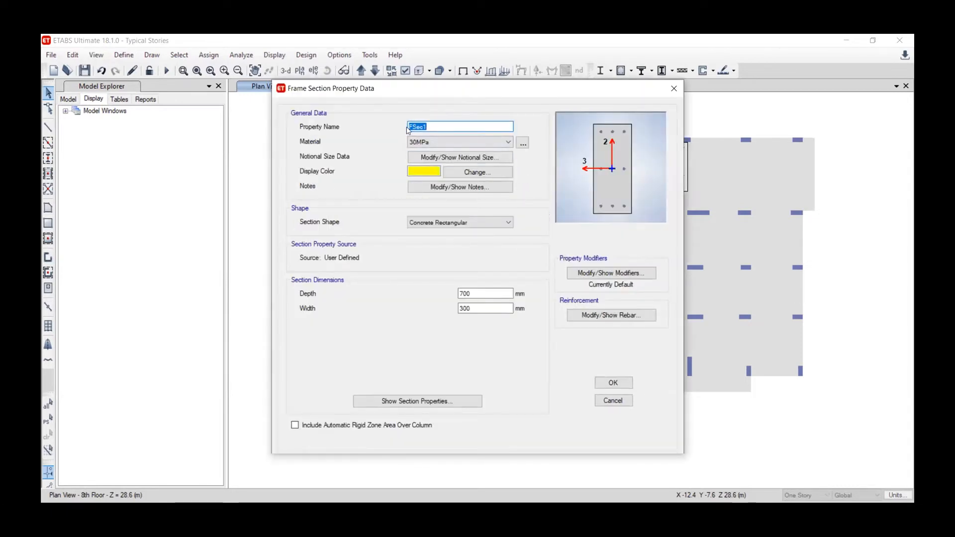
Step: Rename the FSec1 section as 700x300 to match its depth and width
left_click_drag(475, 290, 446, 291)
double_click(444, 124)
type("7")
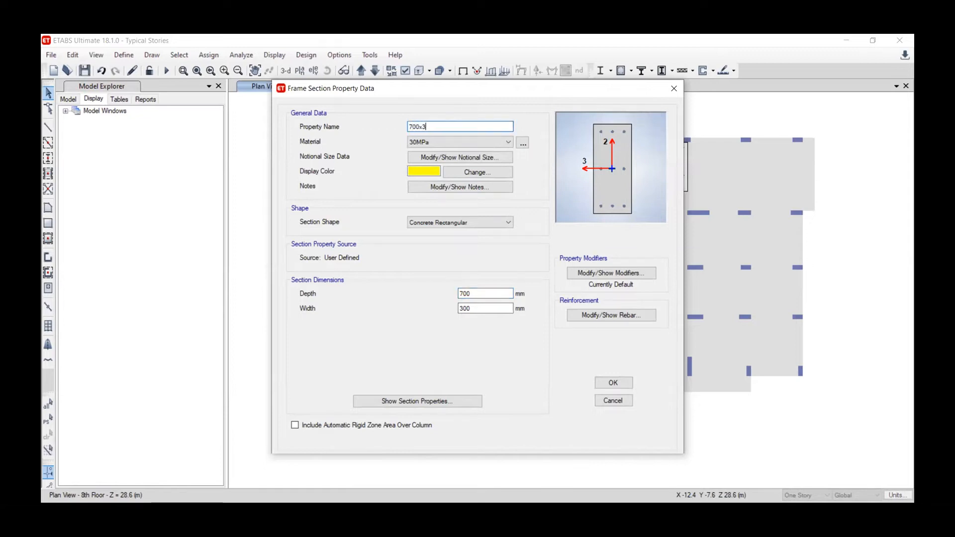
type("00x300")
Step: Try a C or Column prefix in front of the section name 700x300, and remove it again
left_click(410, 127)
type("C")
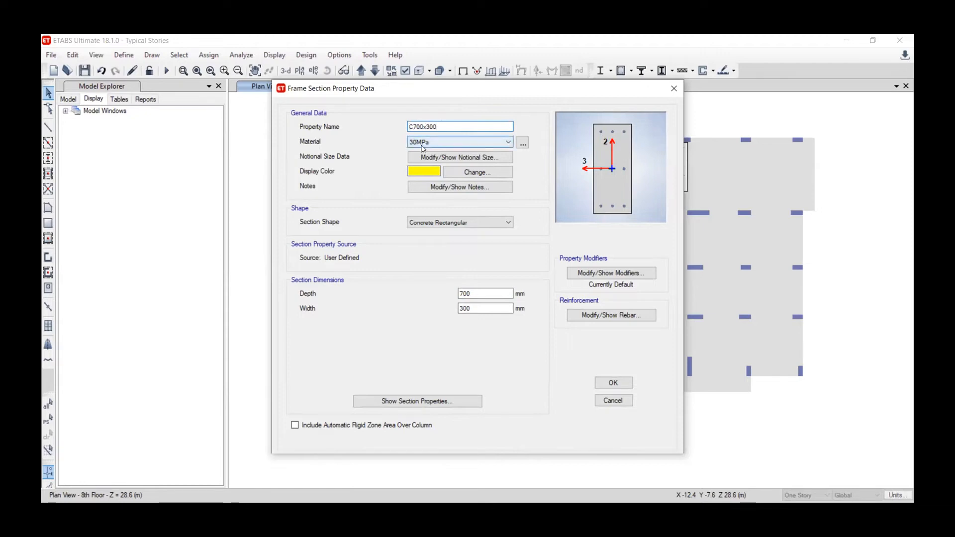
key("BackSpace")
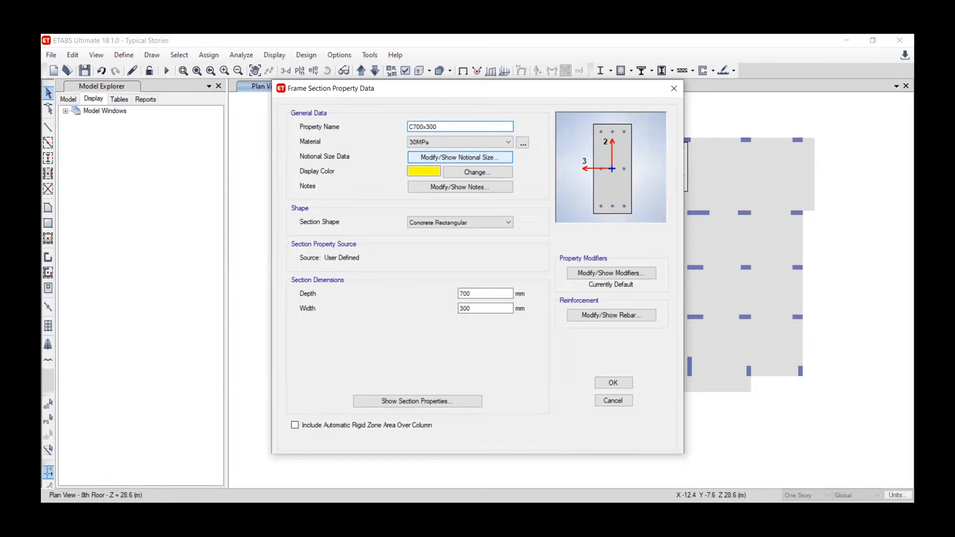
type("olumn")
key("BackSpace")
key("BackSpace")
key("BackSpace")
key("BackSpace")
key("BackSpace")
key("BackSpace")
Step: Review the material and the calculated section properties of the 700x300 column section
left_click(477, 143)
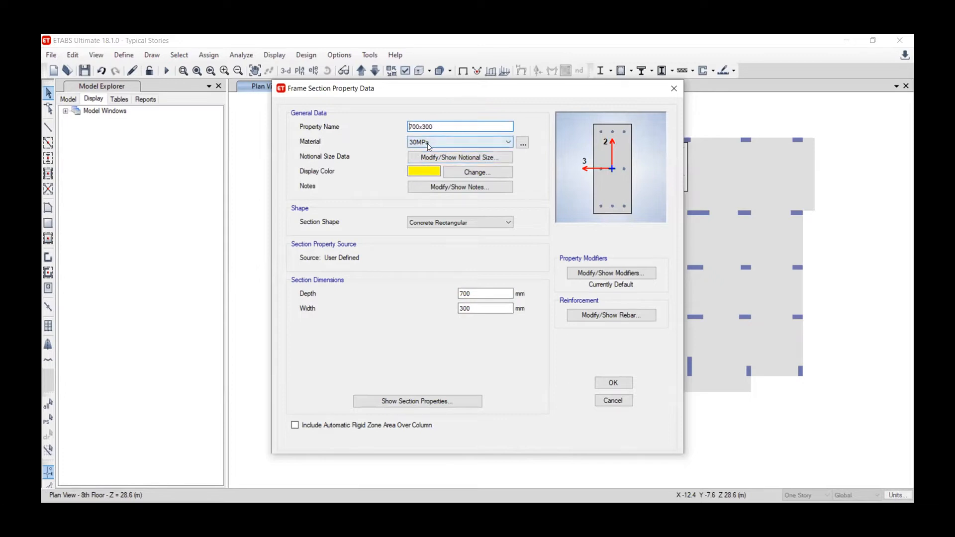
left_click(428, 145)
left_click(446, 402)
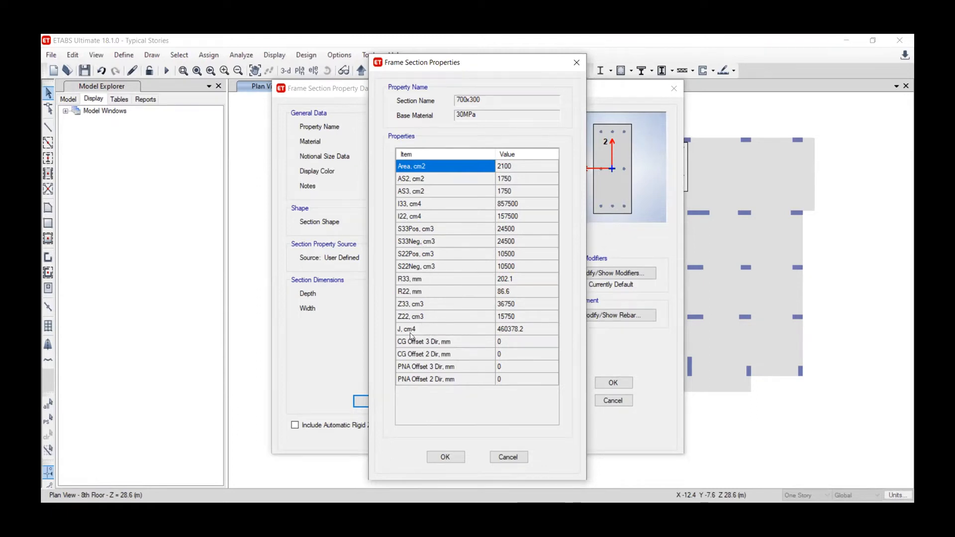
left_click(507, 457)
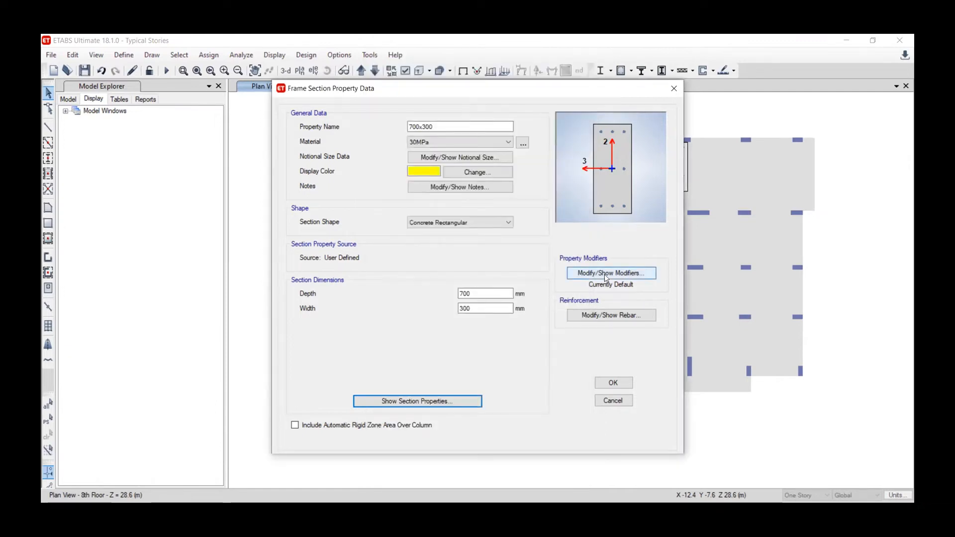
Step: Open the reinforcement data of the 700x300 section and set the clear cover for confinement bars to 30 mm
left_click(607, 317)
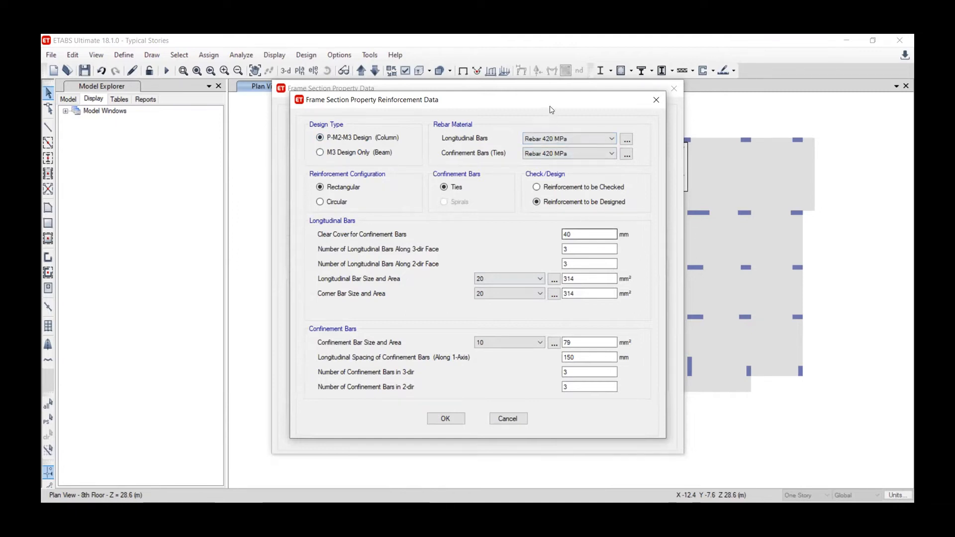
left_click_drag(541, 111, 471, 97)
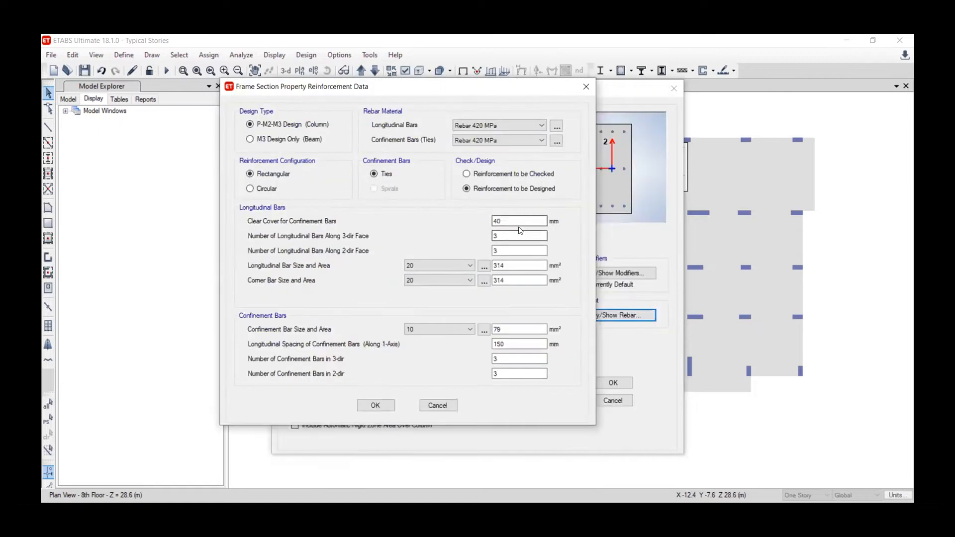
left_click_drag(515, 221, 468, 224)
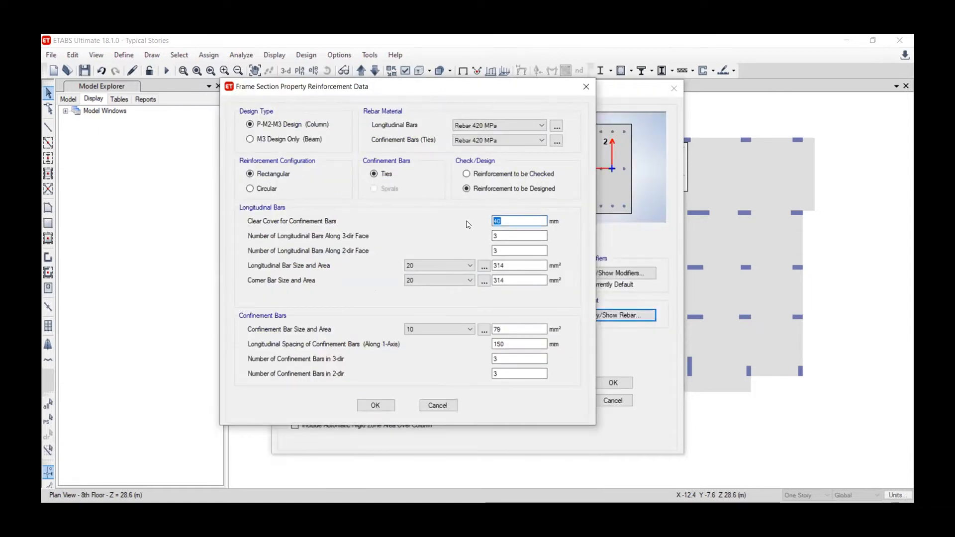
type("30")
Step: Keep 3 longitudinal bars along the 3-dir face and set the number along the 2-dir face to 4
left_click_drag(518, 237, 476, 239)
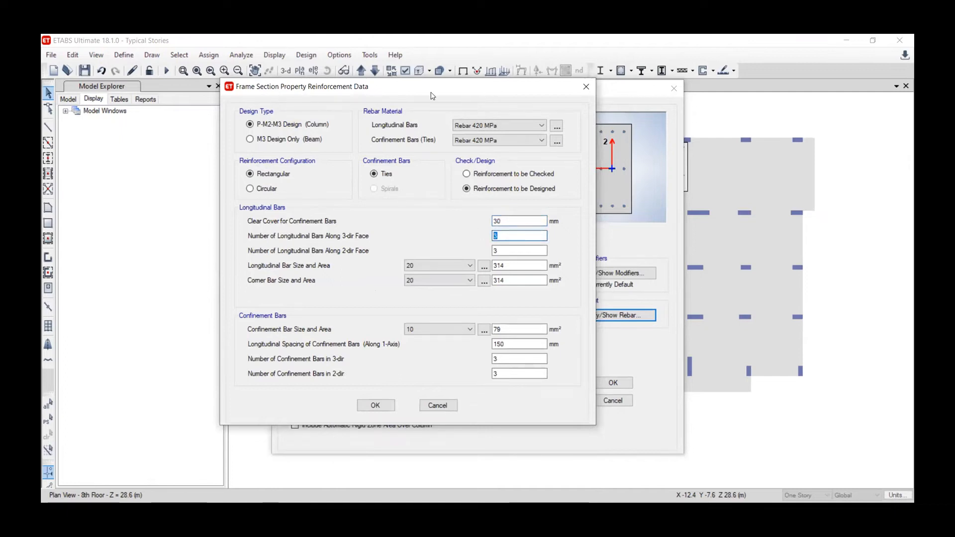
left_click_drag(432, 95, 375, 95)
key("Tab")
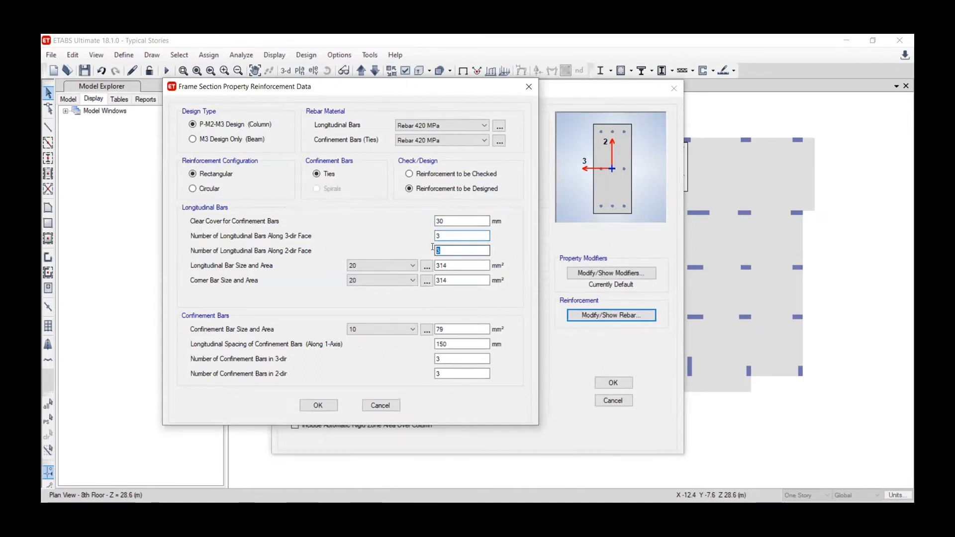
left_click(462, 233)
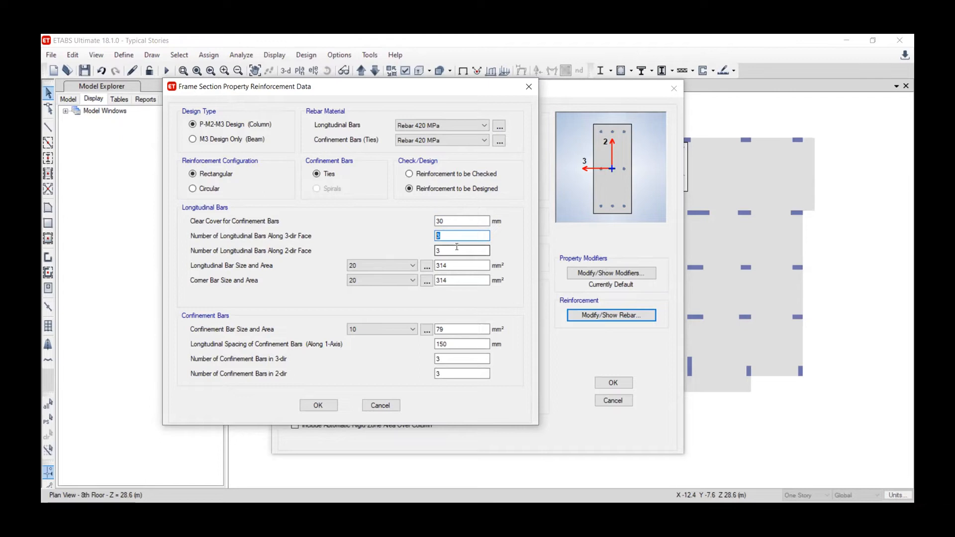
key("Tab")
Step: Set the longitudinal and corner bar sizes to 16, keep size 10 for the confinement bars, and accept the reinforcement data
left_click(383, 266)
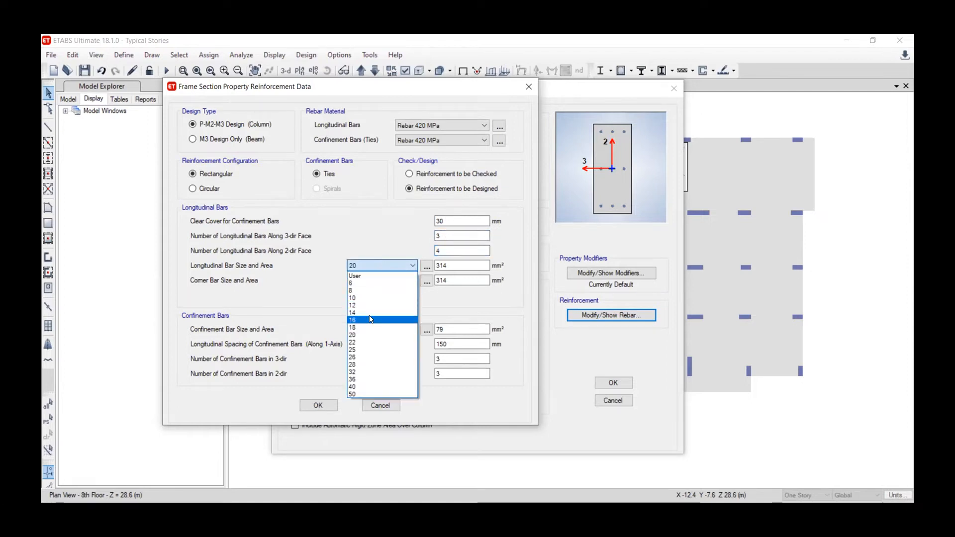
left_click(371, 319)
left_click(391, 281)
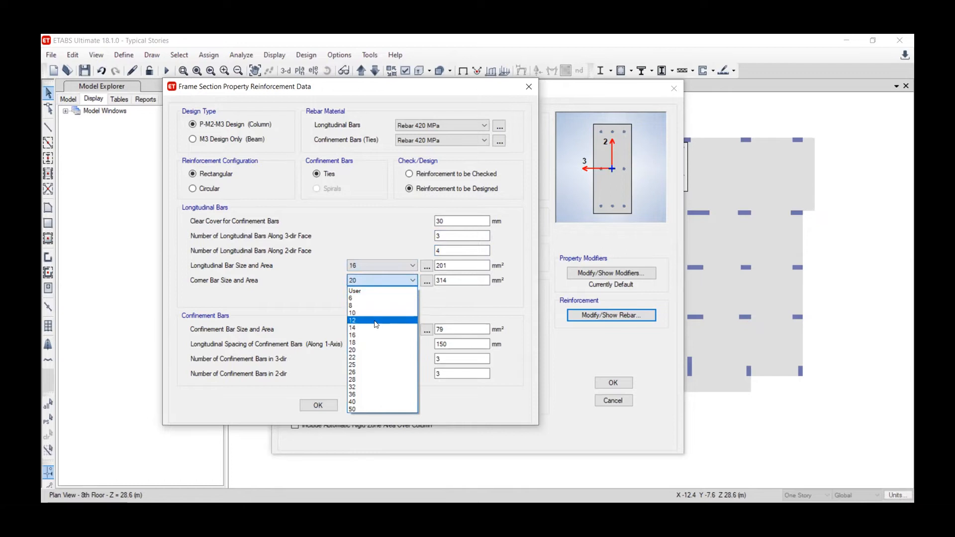
left_click(367, 335)
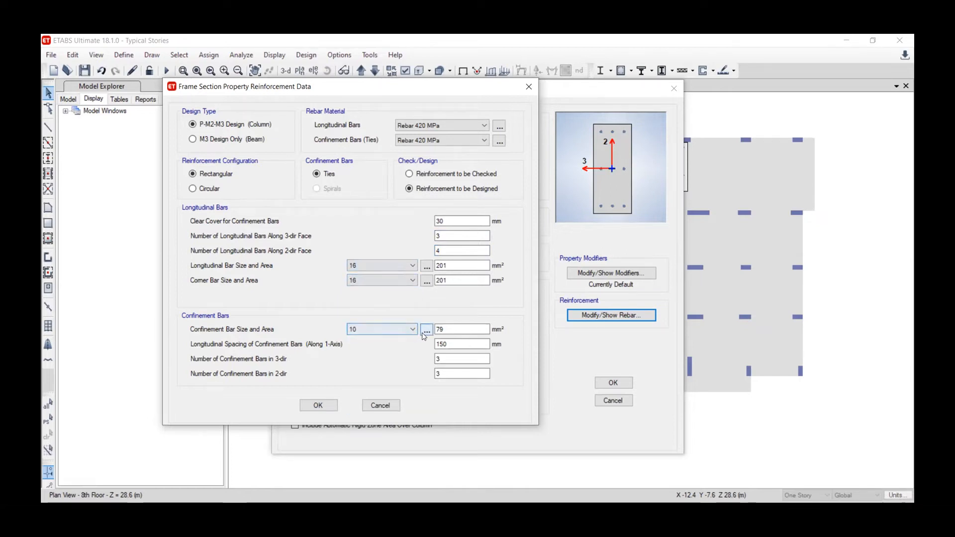
left_click(376, 332)
left_click(373, 340)
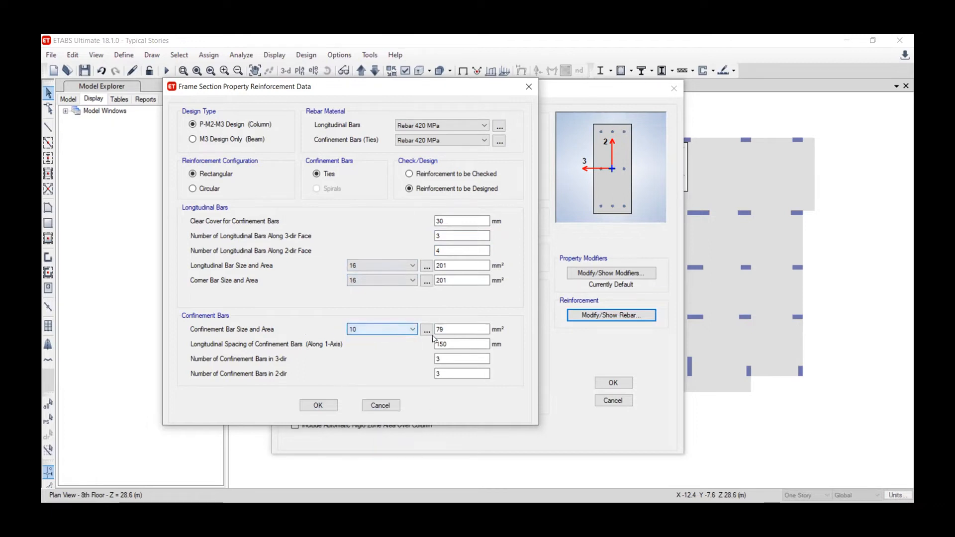
left_click(318, 406)
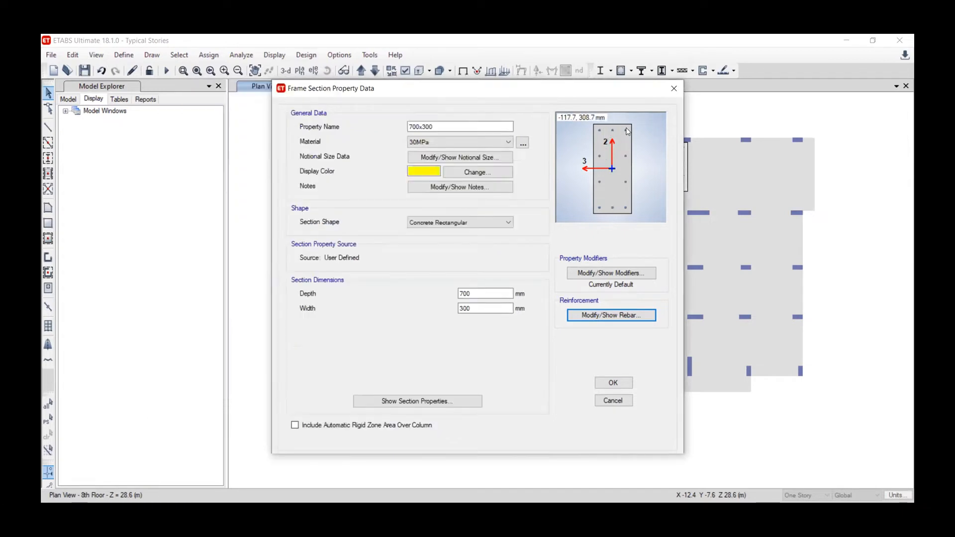
Step: Review the stiffness modifiers without changing them, and reopen the section's reinforcement data beside the section preview
left_click(612, 274)
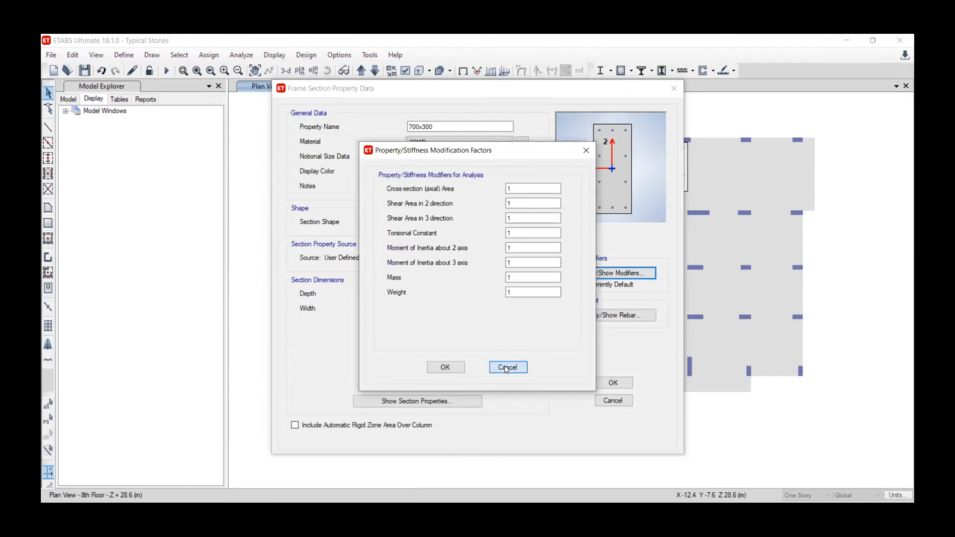
left_click(507, 367)
left_click(600, 316)
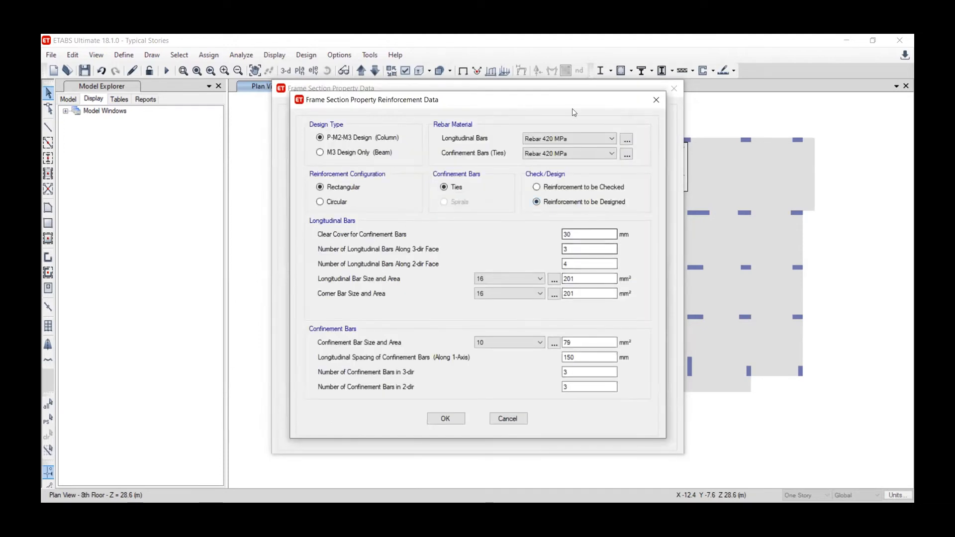
left_click_drag(570, 100, 371, 135)
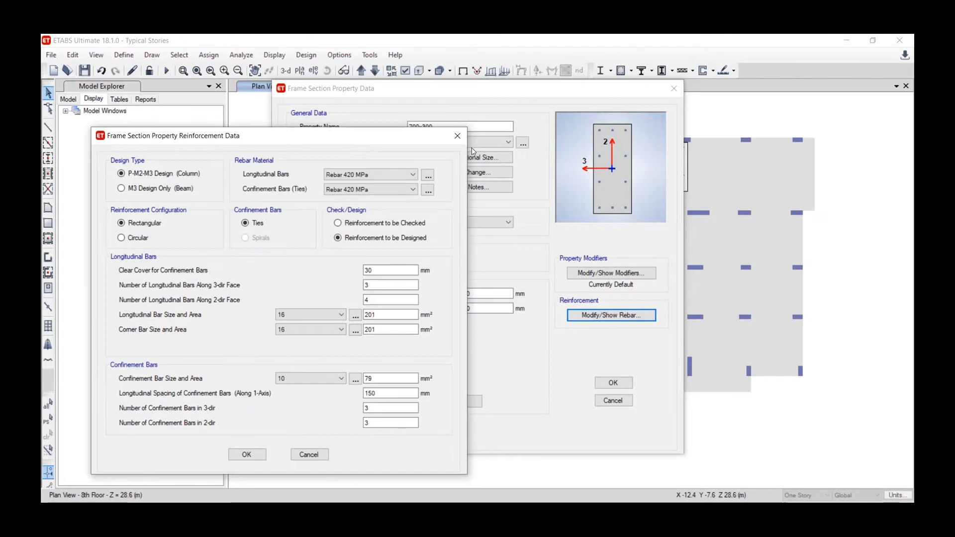
Step: Try 5 longitudinal bars along the 2-dir face, restore the number to 4, and accept the reinforcement data
double_click(378, 297)
type("5")
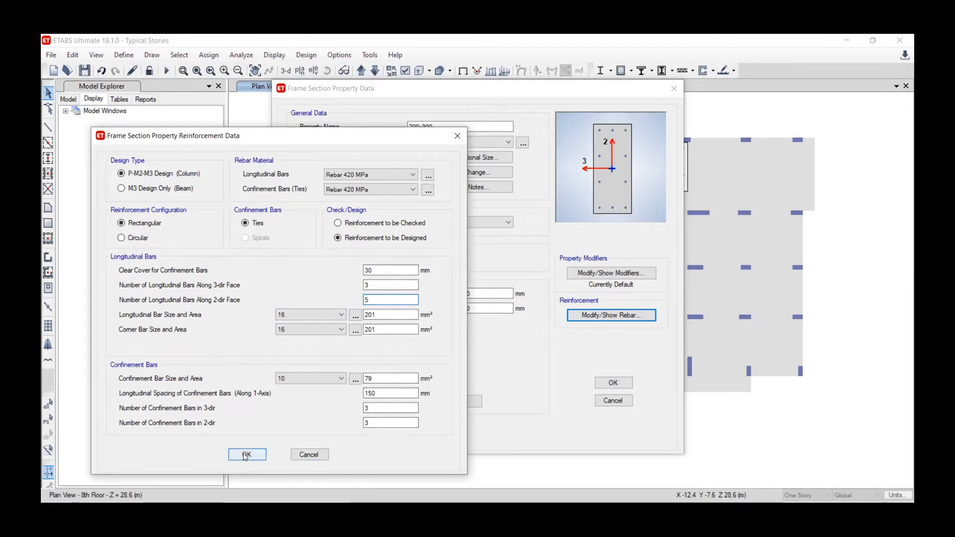
key("BackSpace")
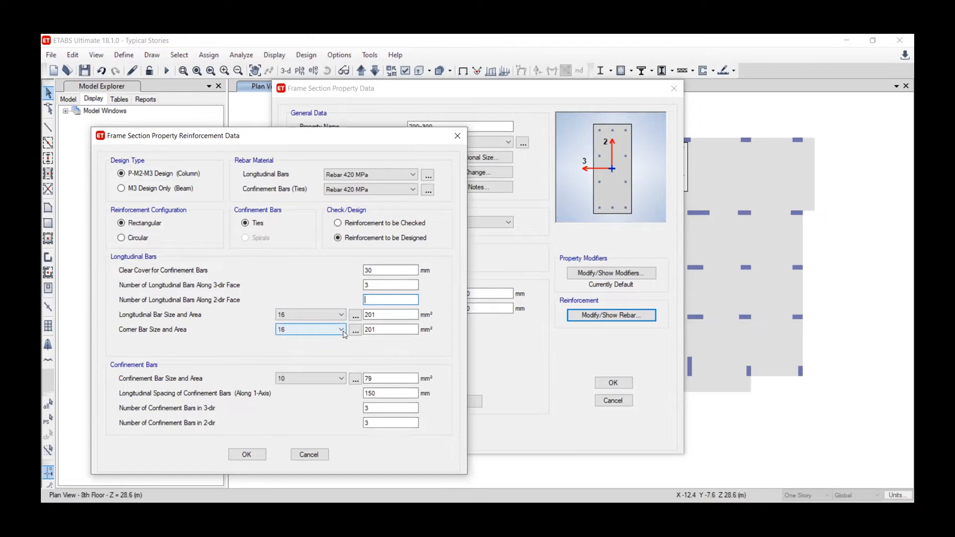
type("4")
left_click(247, 454)
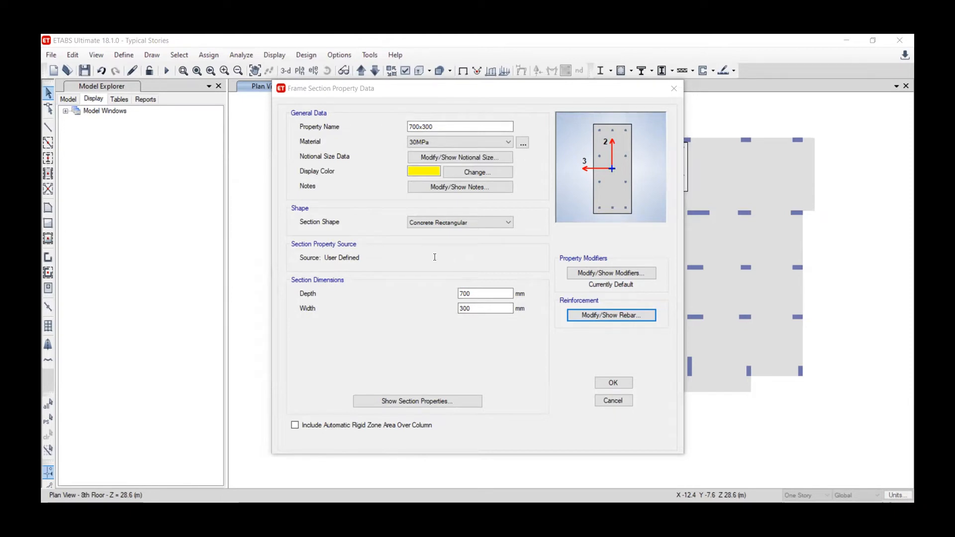
Step: Add an on-screen text note over the section dialog reading "minimum reinforcement Ratio =1% (ACI Code)"
left_click(532, 268)
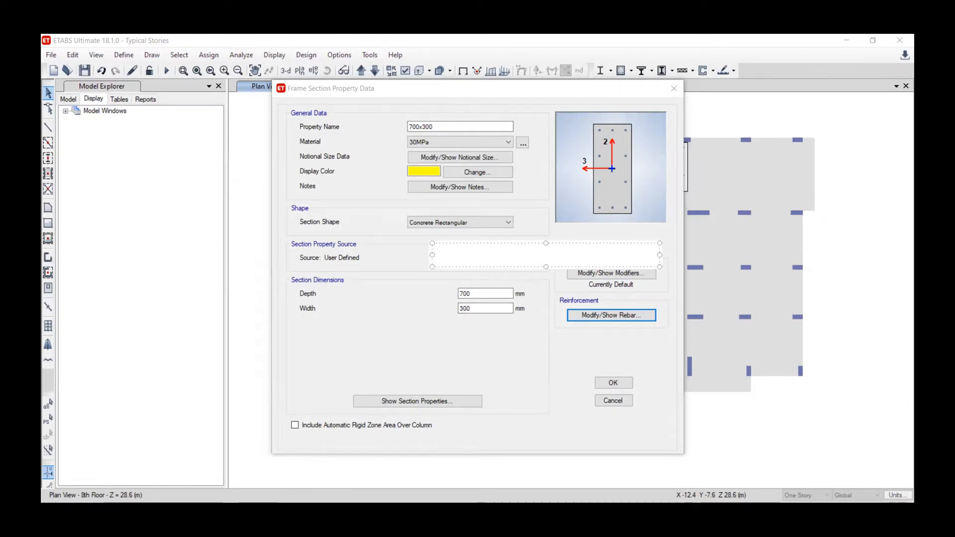
type("mini")
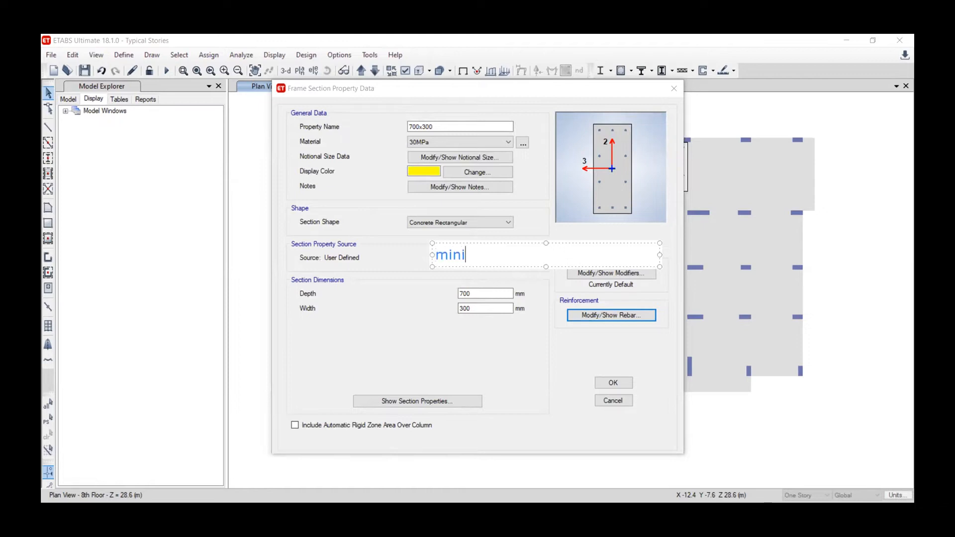
type("mum rein")
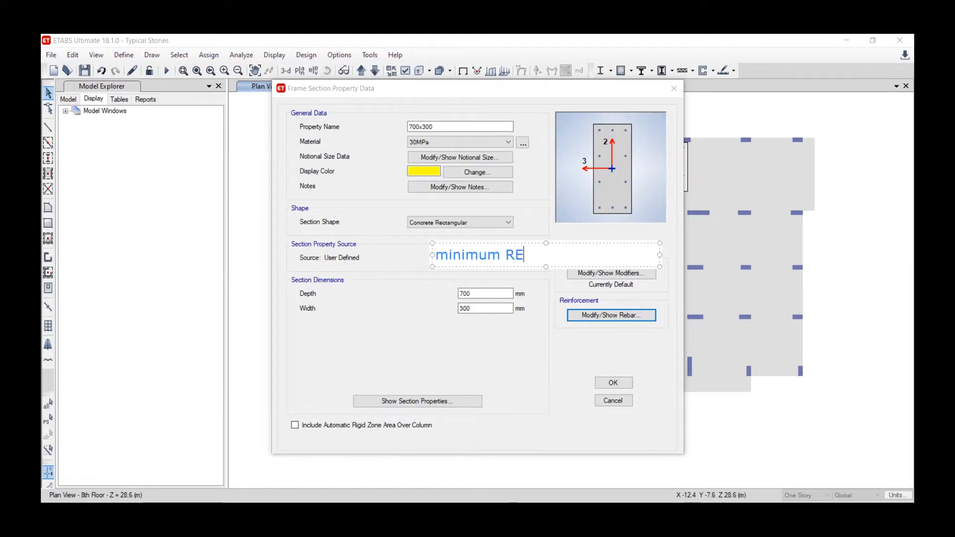
type("forcem")
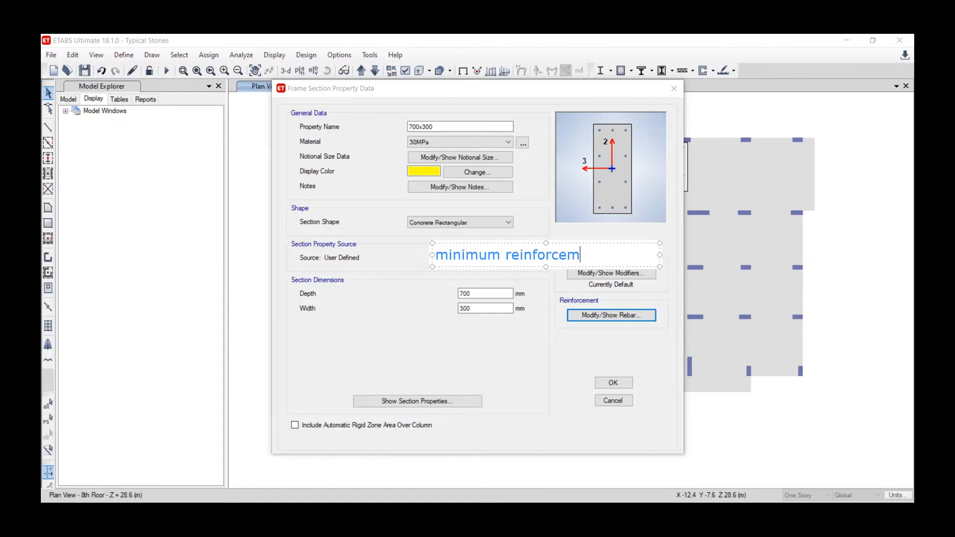
type("ent Ratio =1$")
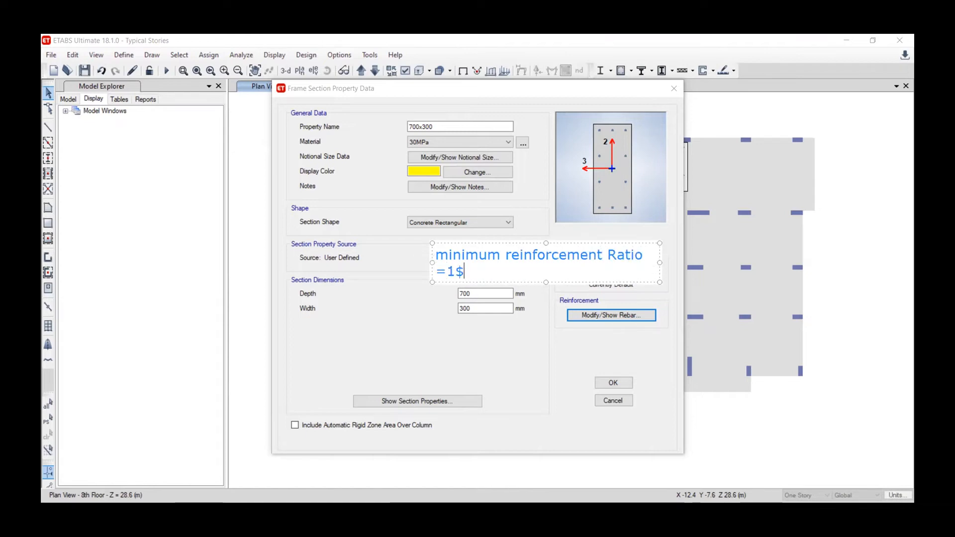
key("BackSpace")
type("% (ACI Code)")
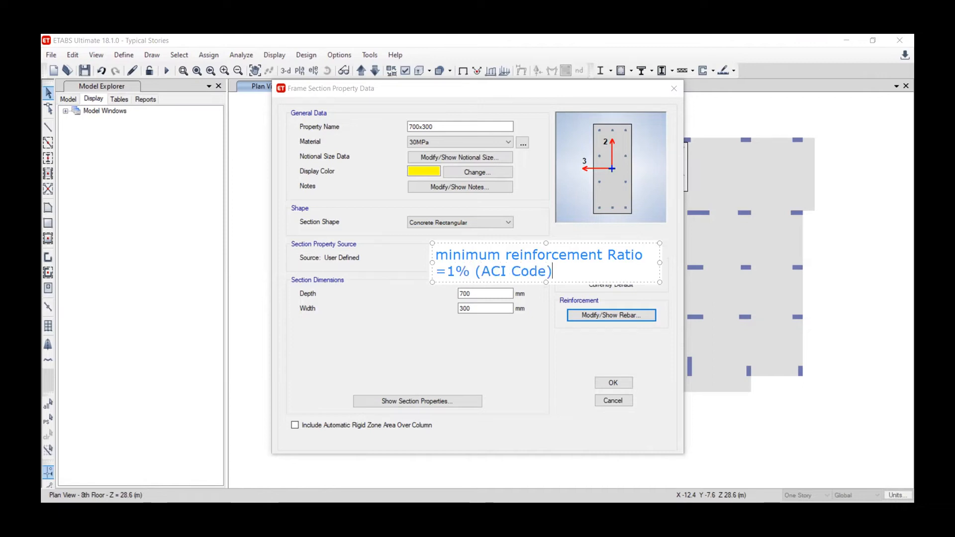
Step: Extend the note with the gross concrete area calculation "Ac=700x300 = 210000mm2"
type(",  Ac")
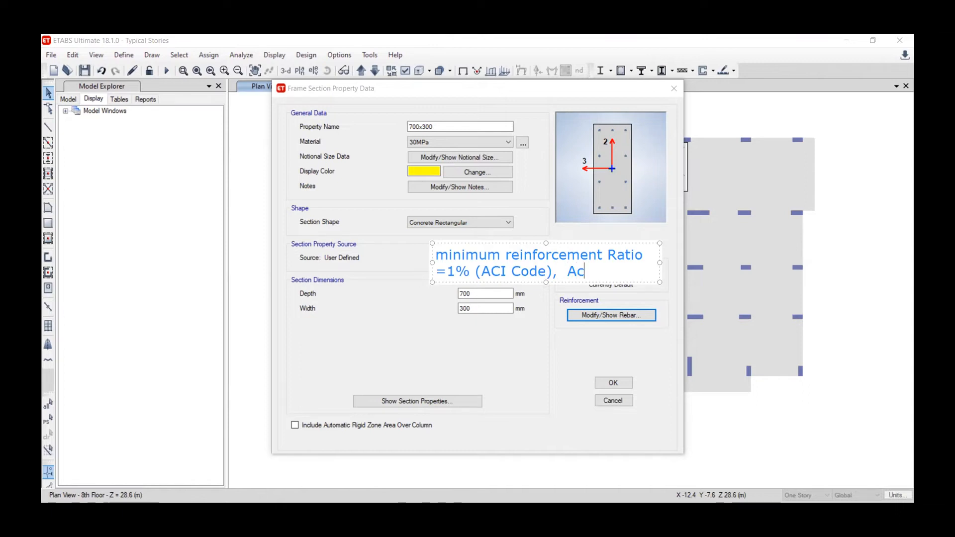
type("=700x300 = 2")
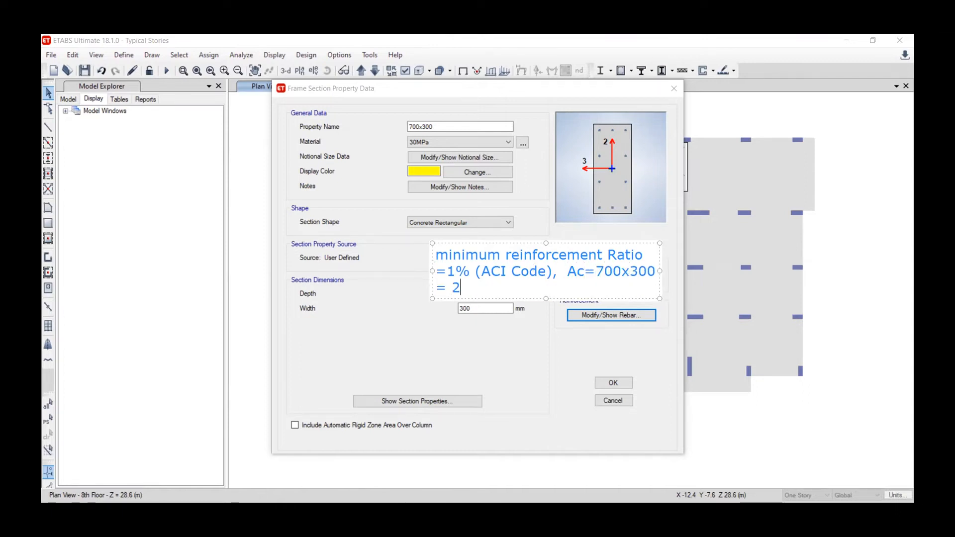
type("100mm")
key("BackSpace")
key("BackSpace")
type("00mm2.")
Step: Try appending "/100=2100mm" directly to the concrete area in the note, and remove it again
key("BackSpace")
type("/199")
key("BackSpace")
key("BackSpace")
type("00=2100mm")
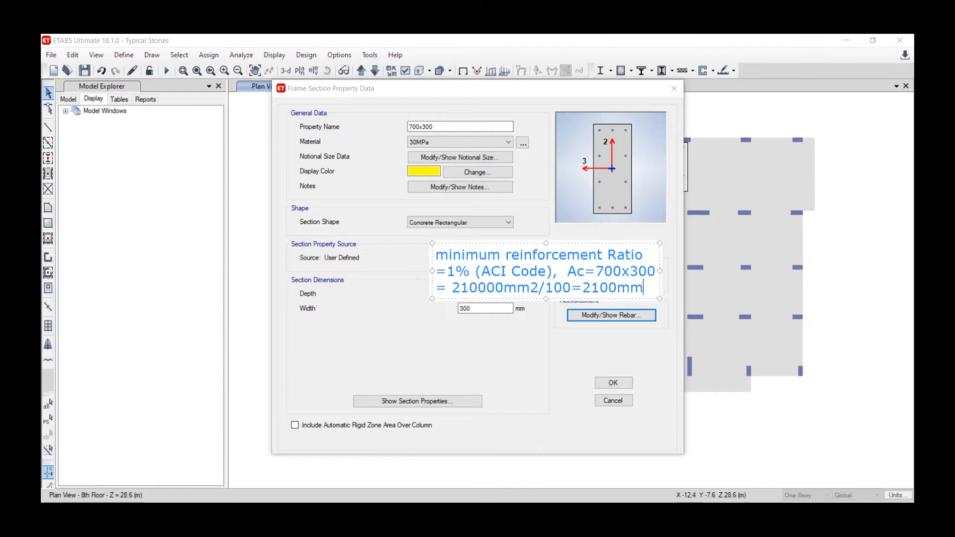
key("BackSpace")
key("BackSpace")
key("BackSpace")
key("BackSpace")
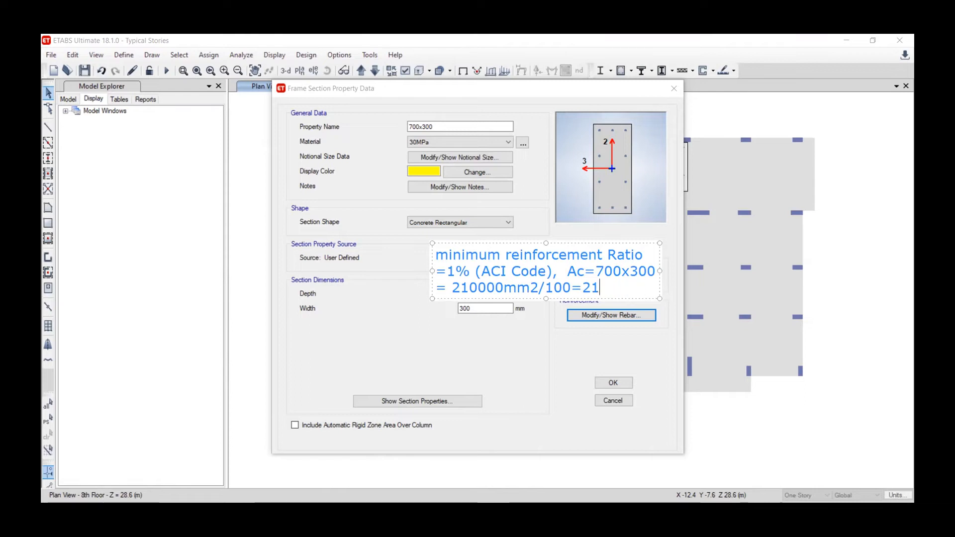
key("BackSpace")
key("BackSpace")
key("BackSpace")
key("BackSpace")
key("BackSpace")
key("BackSpace")
key("BackSpace")
key("BackSpace")
type("2 ")
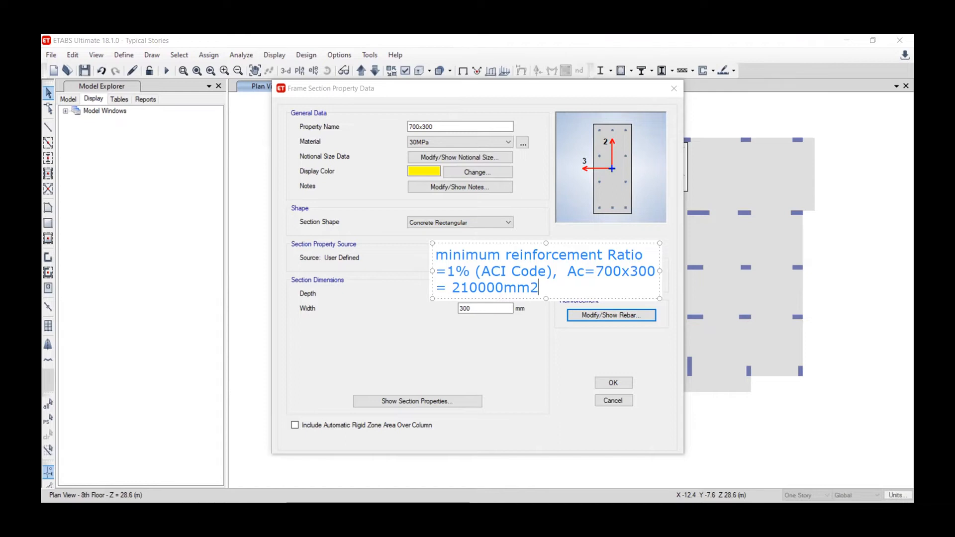
Step: Add the minimum steel area and bar count to the note as "AS= 210000/100= 2100mm2 ( 11T16)"
type(", AS ")
type("2100")
key("BackSpace")
key("BackSpace")
key("BackSpace")
key("BackSpace")
key("BackSpace")
type("= 210000/100-")
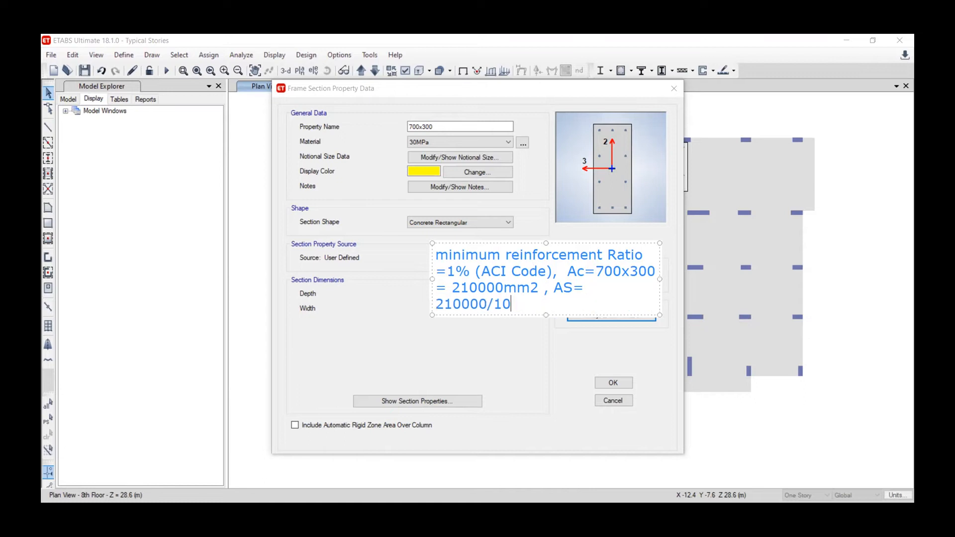
key("BackSpace")
key("BackSpace")
type("= 210")
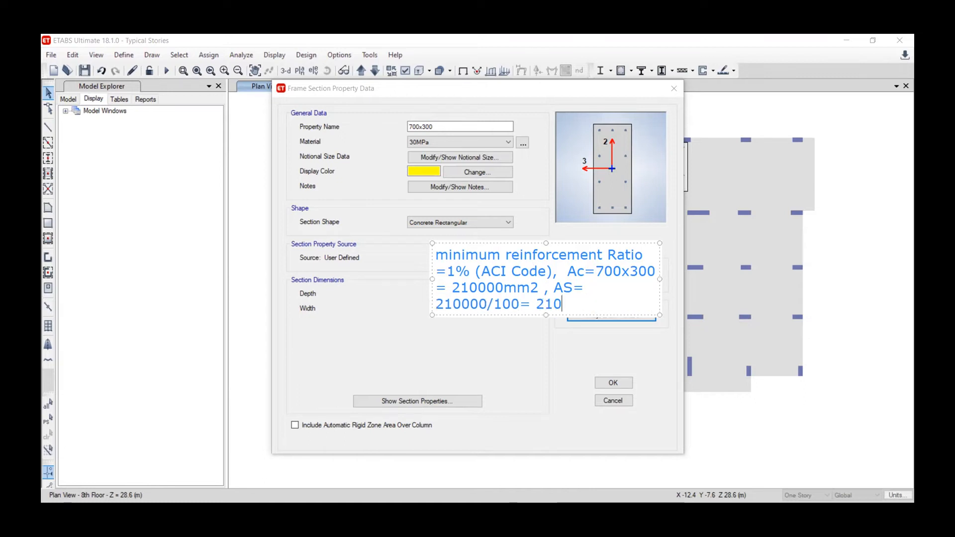
type("0mm2 ( ")
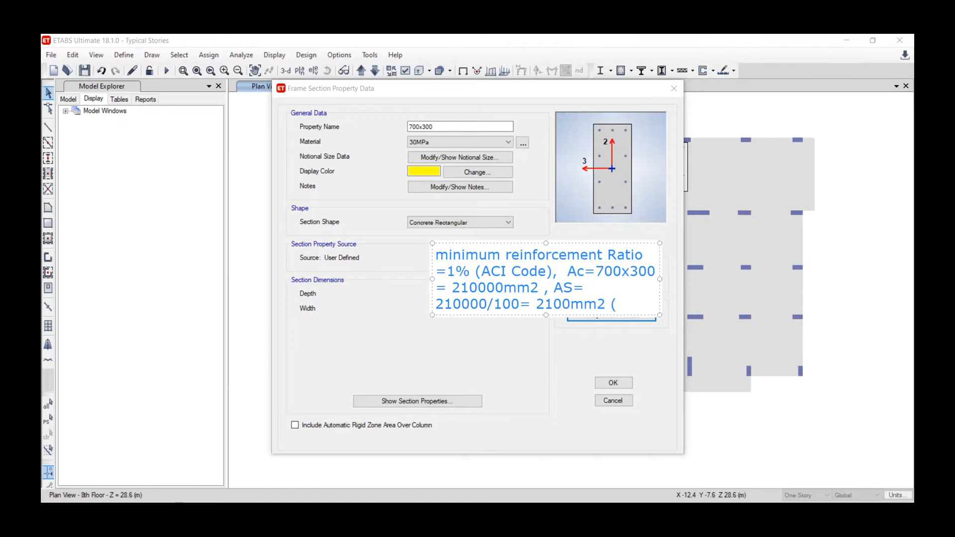
type("11/")
key("BackSpace")
type("T16)")
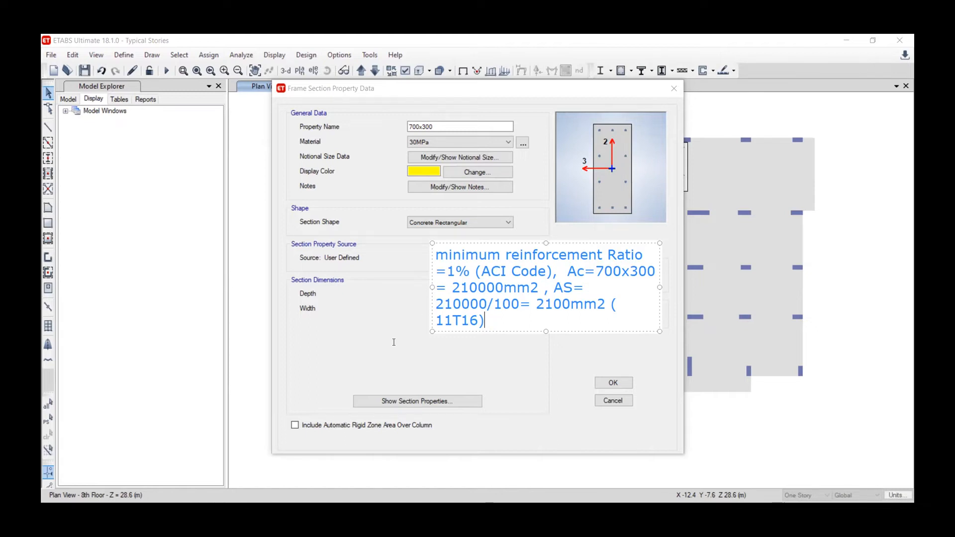
left_click(521, 298)
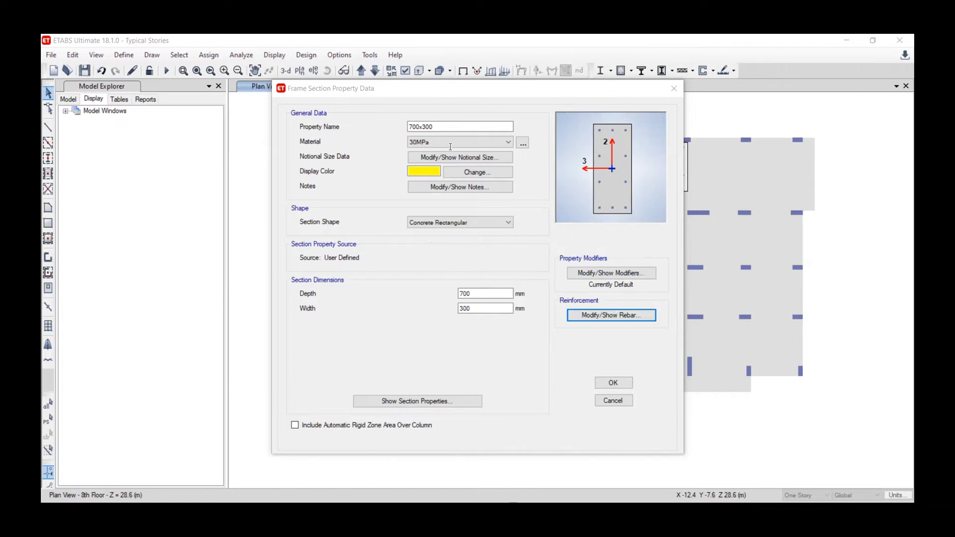
left_click(490, 293)
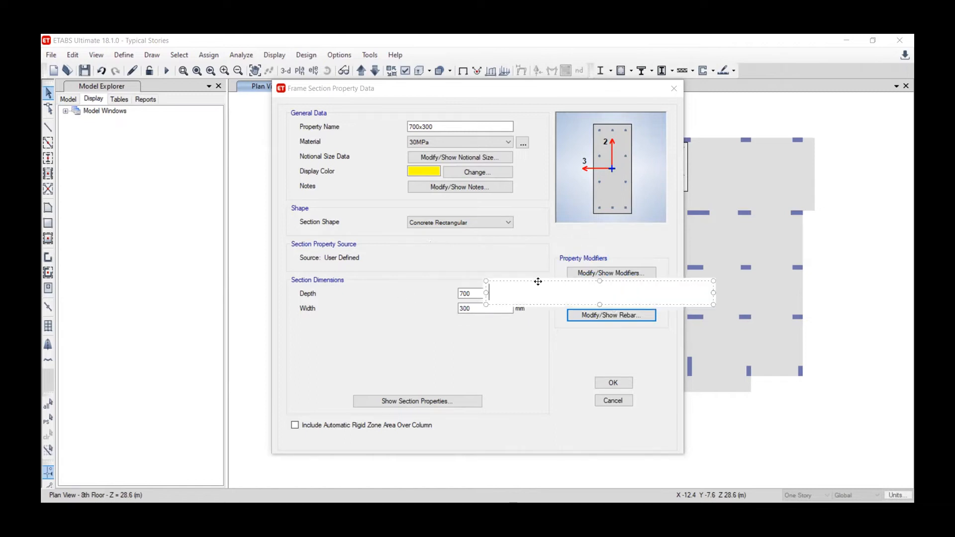
left_click_drag(511, 279, 482, 327)
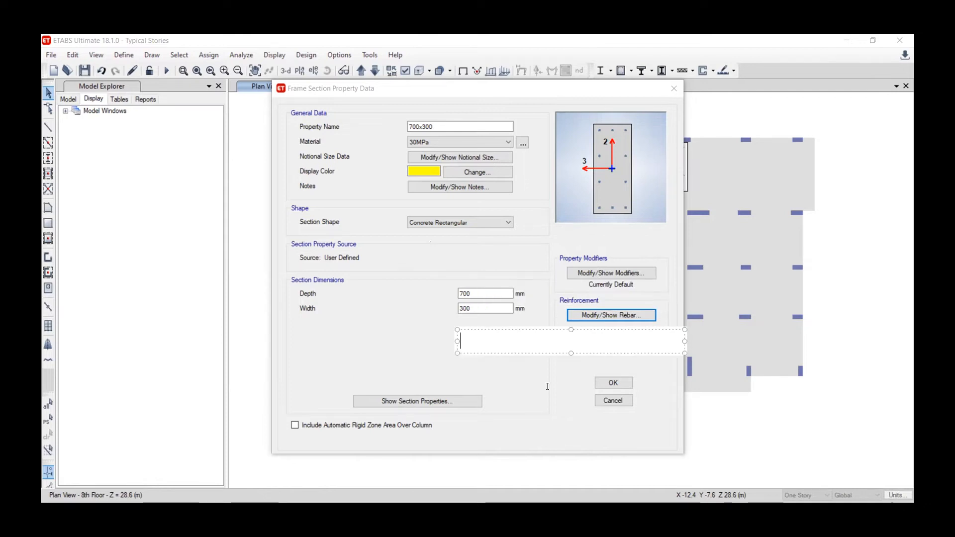
left_click(590, 420)
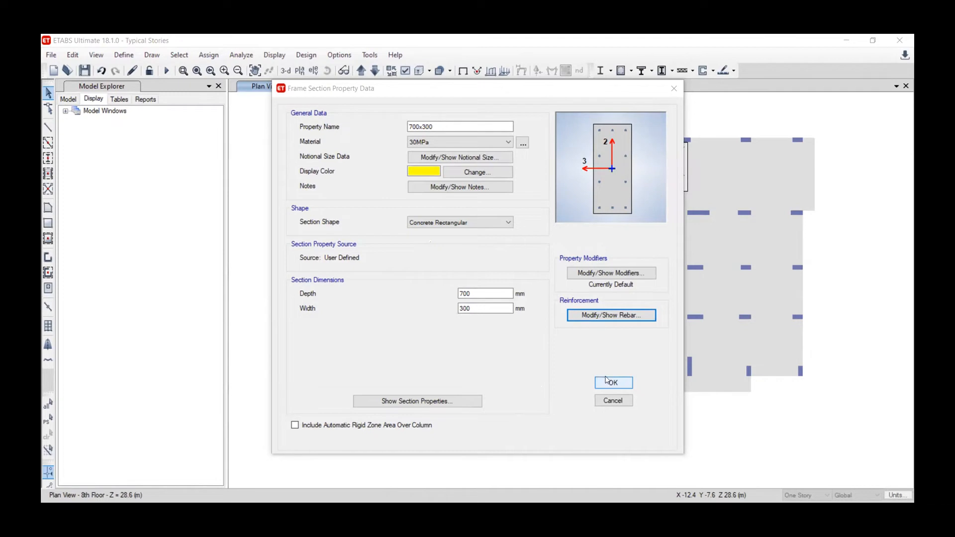
Step: Review the reinforcement data of the 700x300 section and accept the section definition
left_click(623, 316)
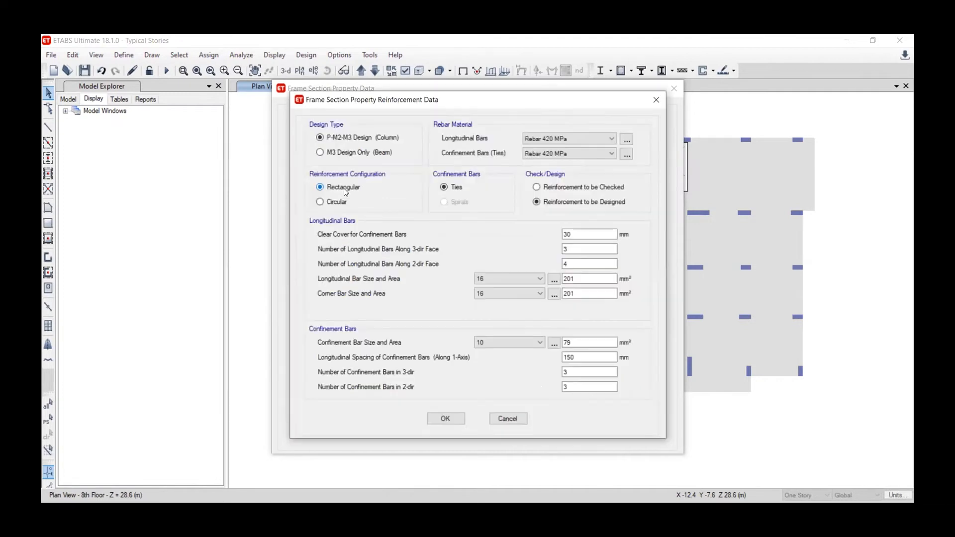
left_click(445, 418)
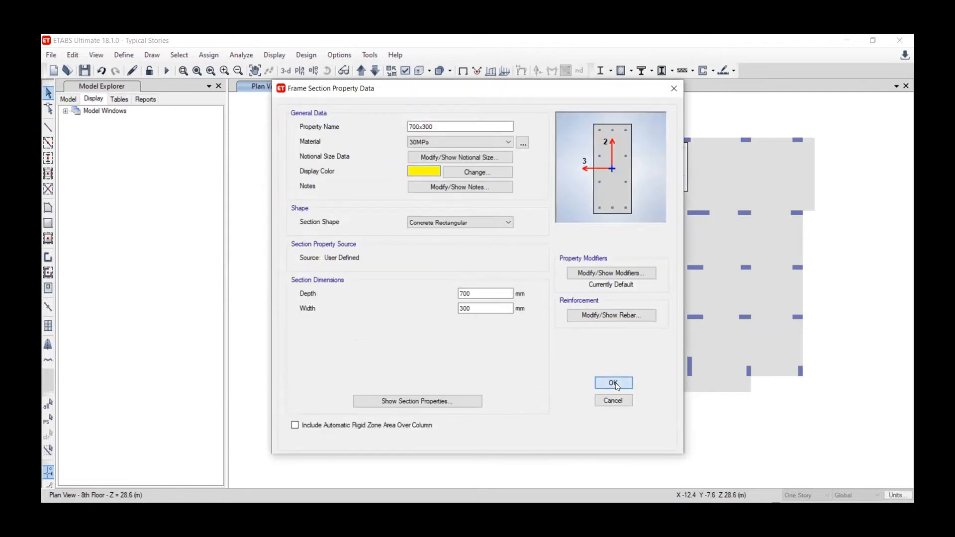
left_click(613, 383)
Step: Open frame section FSec2 for modification and rename it as 300x700
left_click(358, 262)
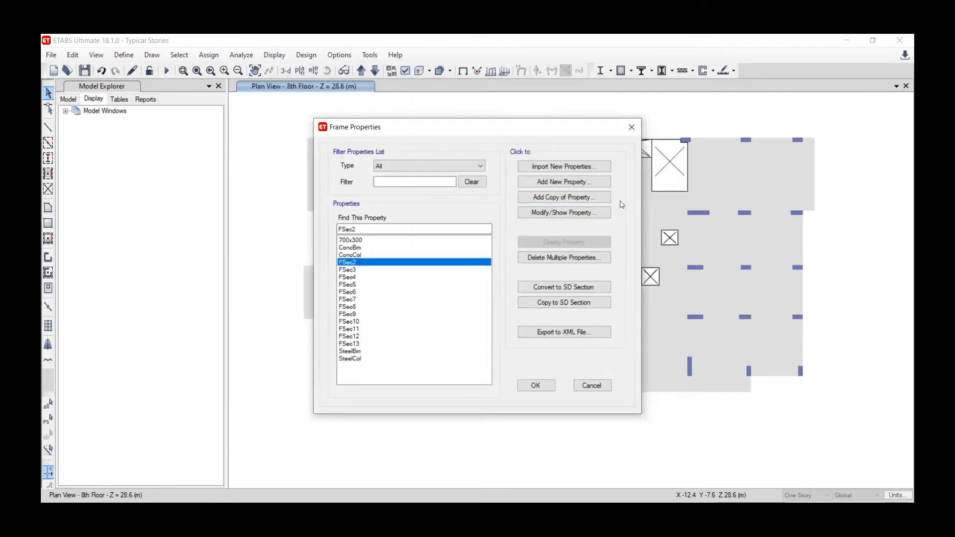
left_click(588, 213)
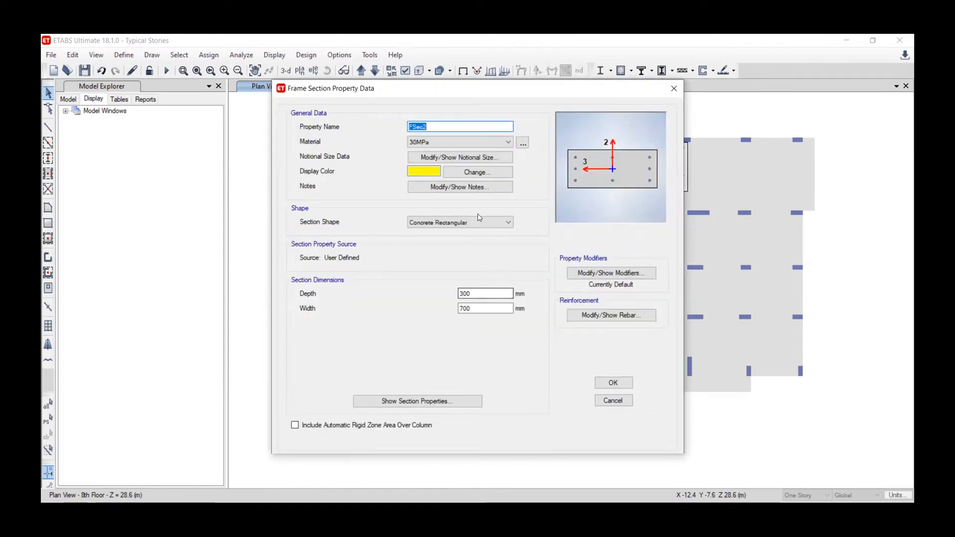
type("300x")
type("700")
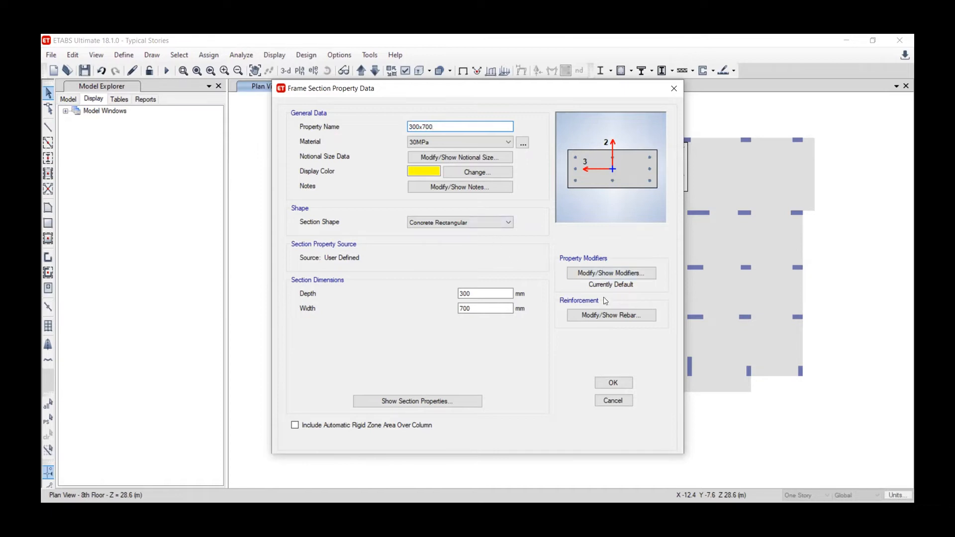
Step: In the 300x700 section's reinforcement data, set the clear cover to 30 mm and the longitudinal bars along the 3-dir face to 4
left_click(604, 315)
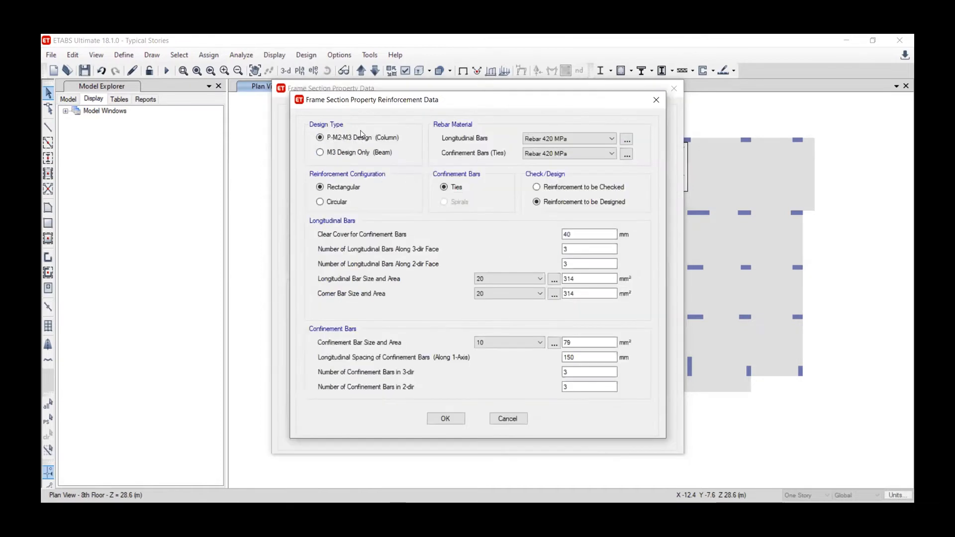
double_click(578, 234)
type("30")
double_click(563, 249)
type("4")
key("Tab")
Step: Set the 300x700 section's longitudinal and corner bar sizes to 16 and accept the section definition
left_click(529, 279)
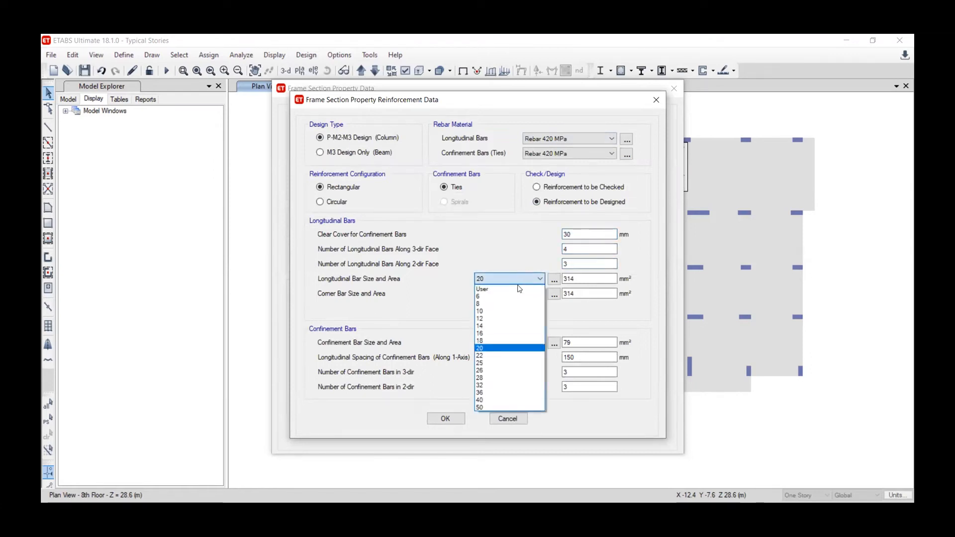
left_click(502, 333)
left_click(508, 294)
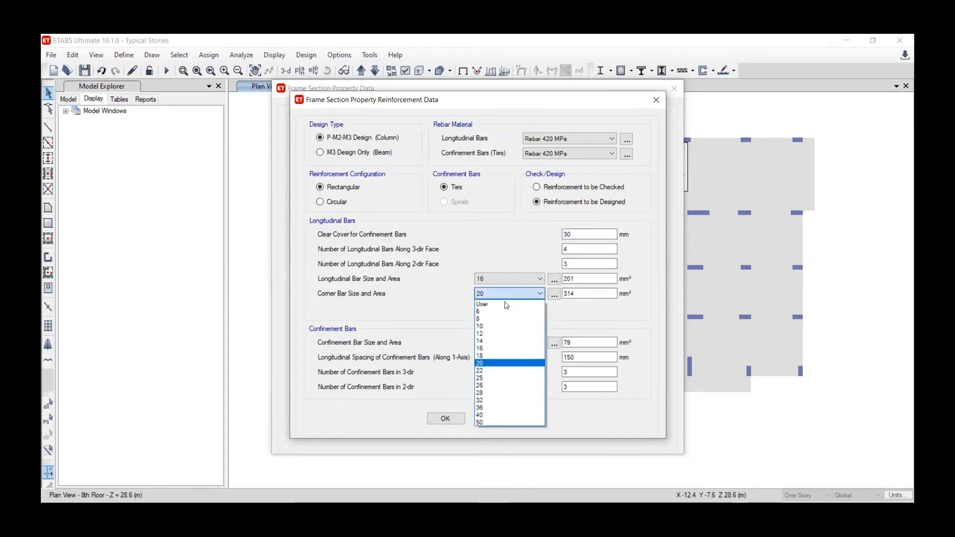
left_click(502, 347)
left_click(445, 419)
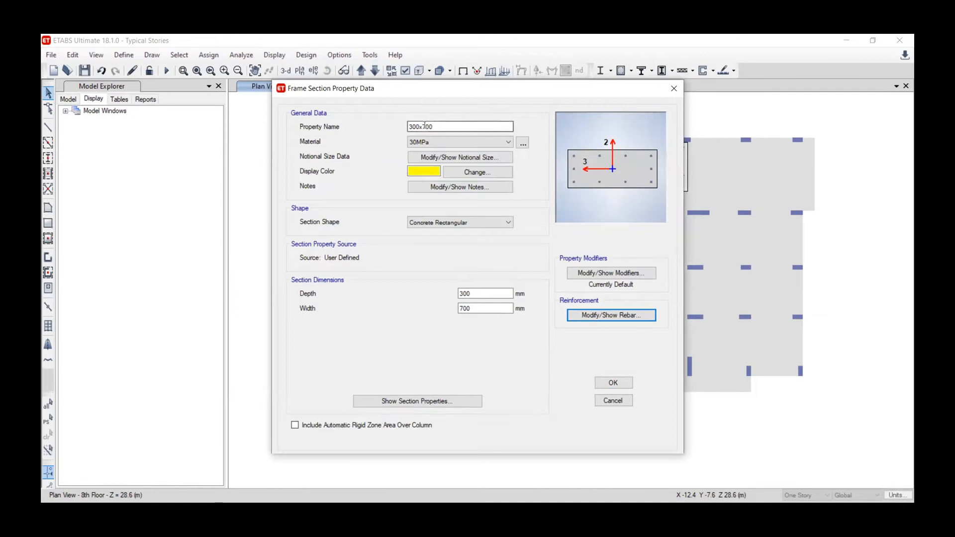
left_click(619, 382)
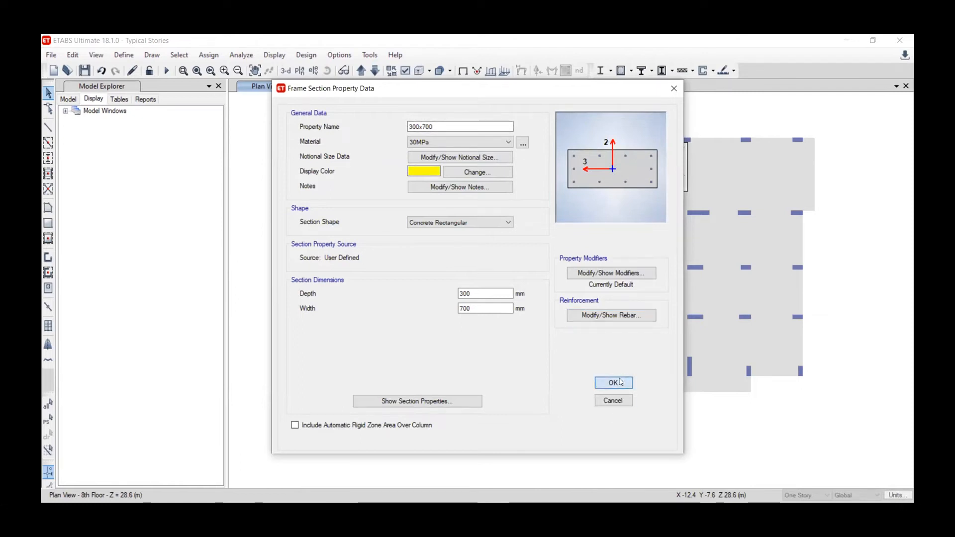
Step: Open frame section FSec3 for modification and rename it as 800x300, leaving its property modifiers at default
left_click(356, 269)
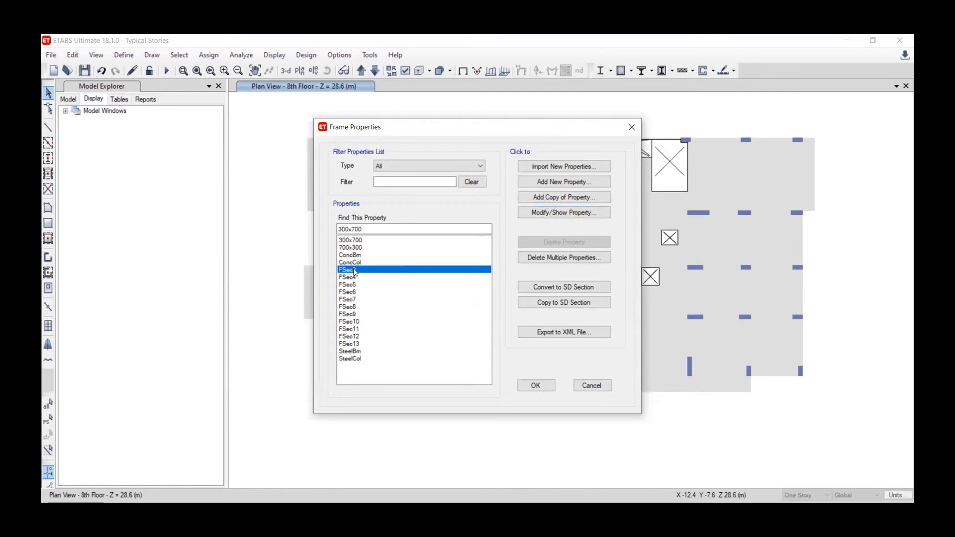
left_click(561, 212)
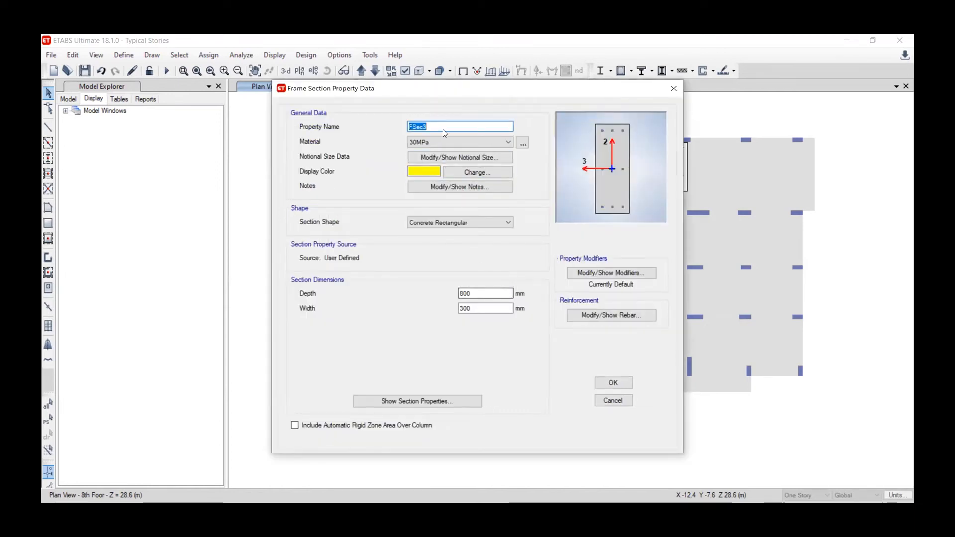
type("800x300")
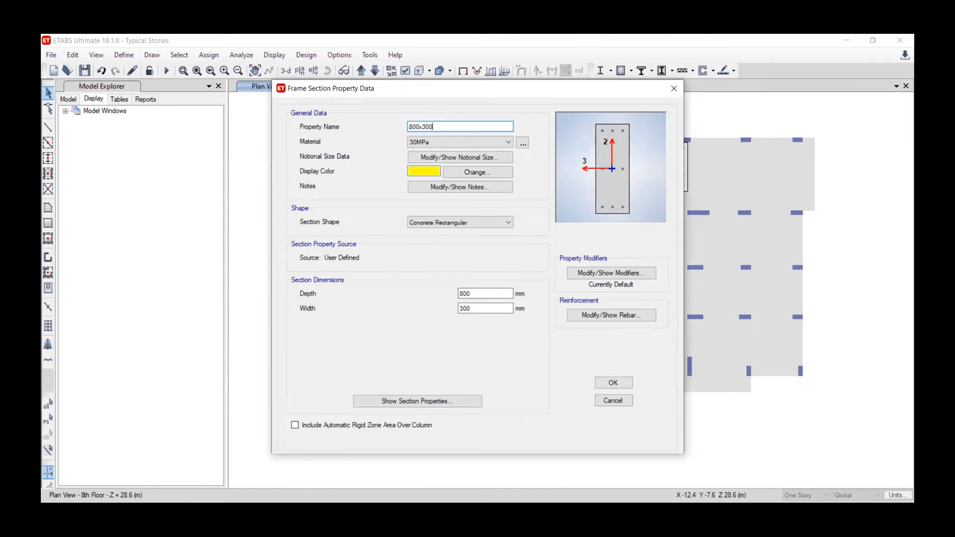
left_click(612, 272)
left_click(506, 366)
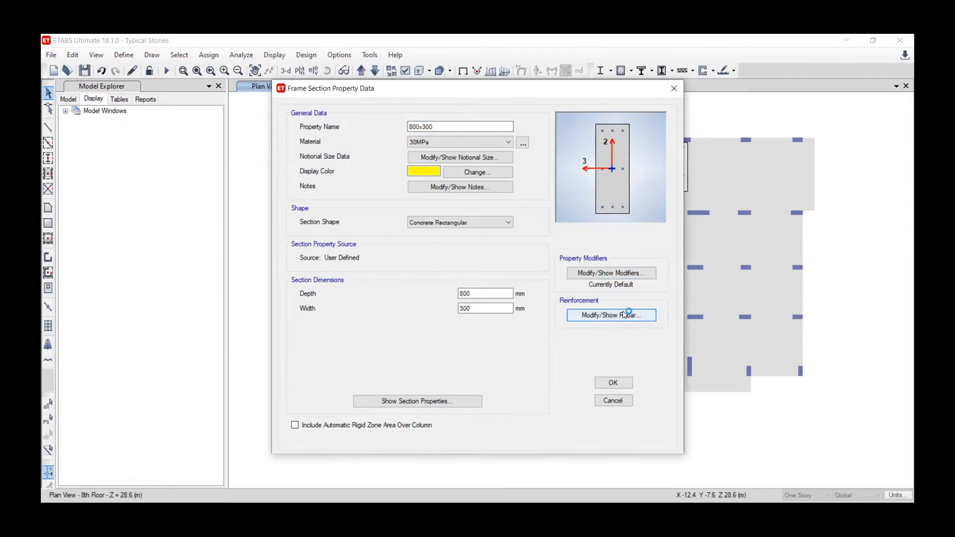
Step: Set the clear cover for confinement bars to 30 mm in the 800x300 section's reinforcement data
left_click(611, 315)
double_click(567, 234)
type("3")
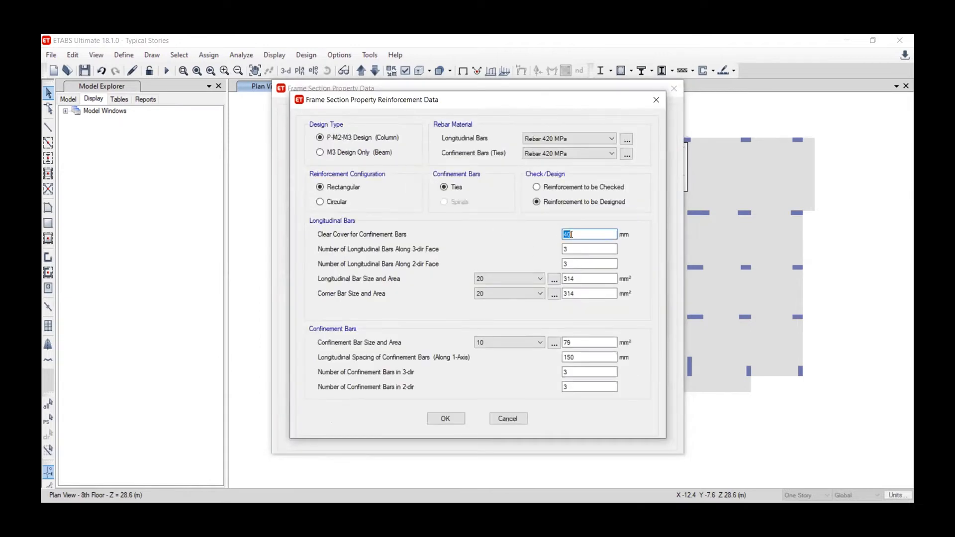
type("0")
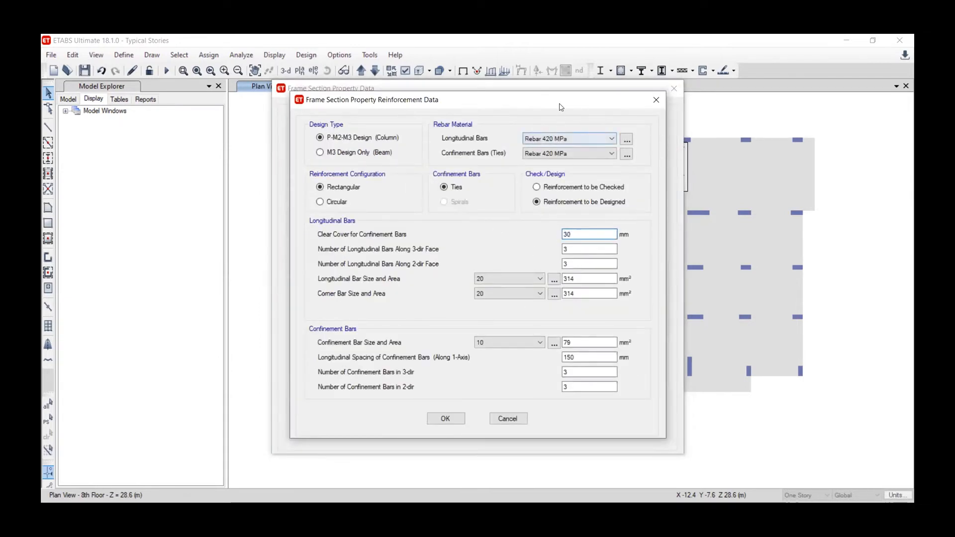
Step: Move the reinforcement dialog clear of the section preview and set the 800x300 section's longitudinal and corner bar sizes to 16
left_click_drag(557, 102, 327, 74)
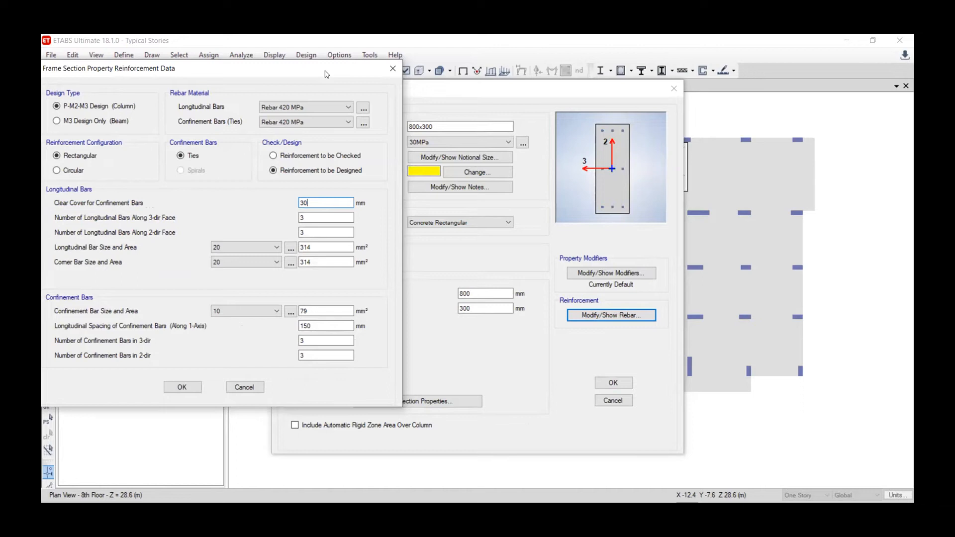
left_click(259, 247)
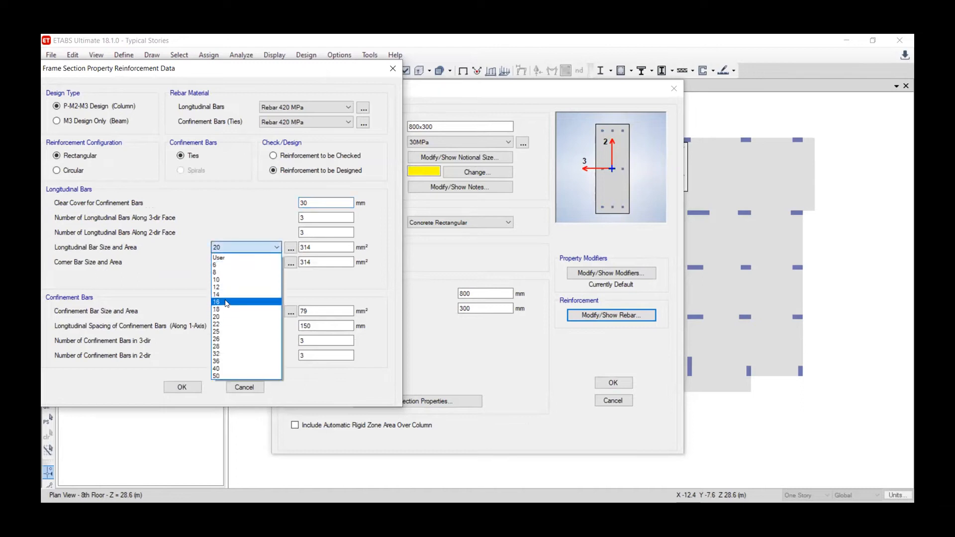
left_click(227, 301)
left_click(249, 262)
left_click(226, 317)
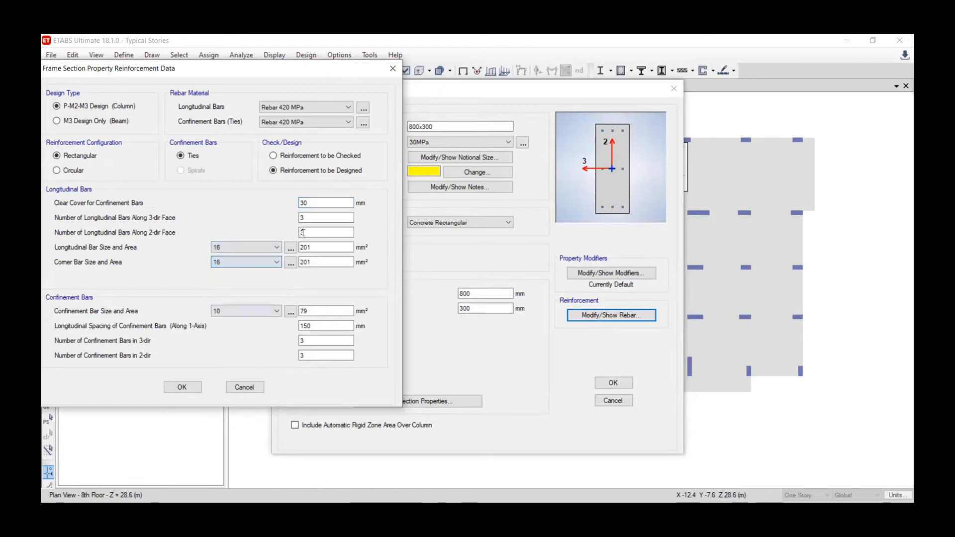
Step: Set the 800x300 section's longitudinal bars along the 2-dir face to 5 and accept the section definition
left_click_drag(311, 218, 293, 233)
type("5")
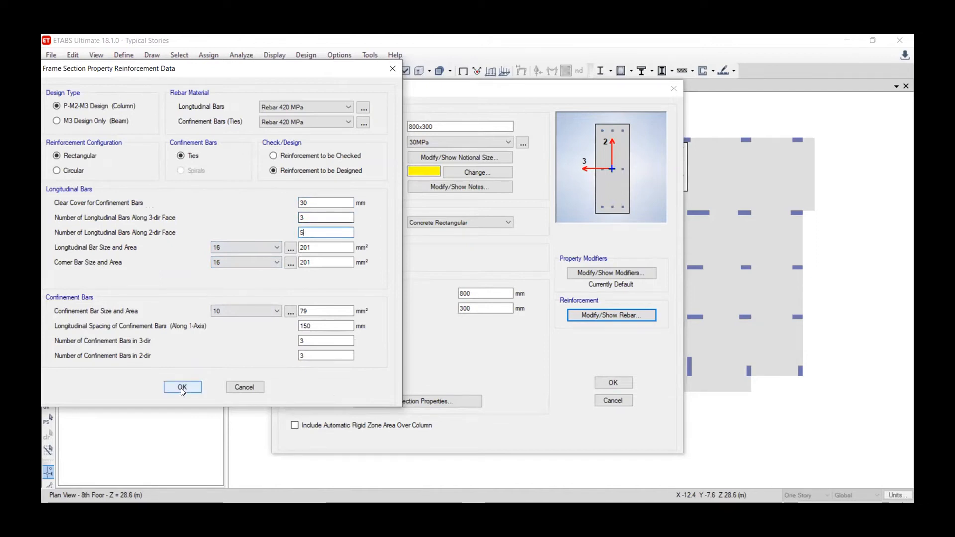
left_click(311, 218)
left_click(183, 387)
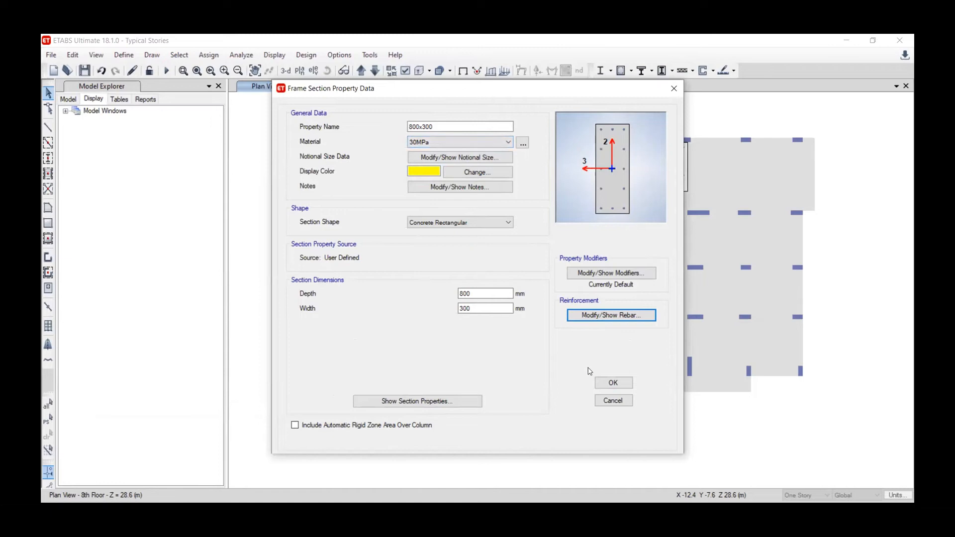
left_click(613, 381)
Step: Rename frame section FSec4 as 1300x300 and set the clear cover in its reinforcement data to 30 mm
left_click(364, 277)
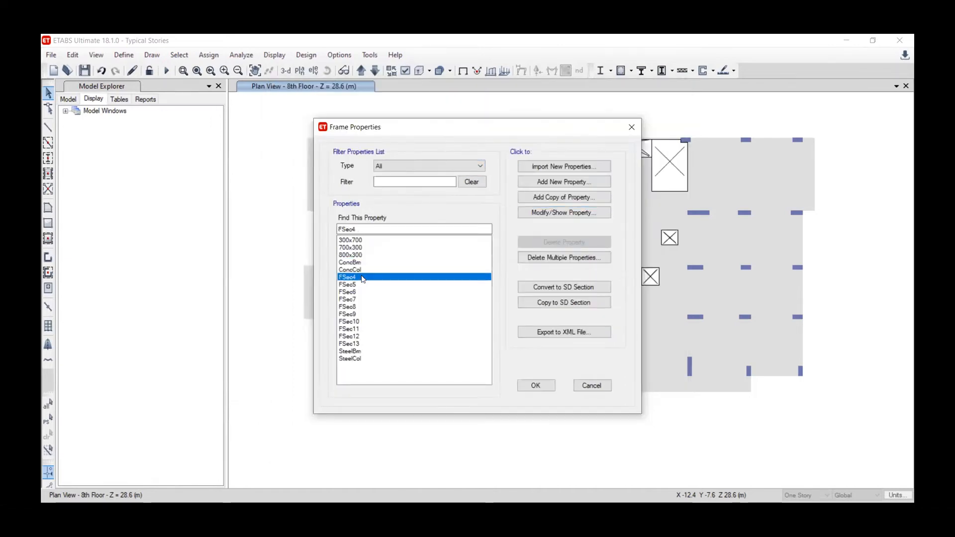
left_click(557, 214)
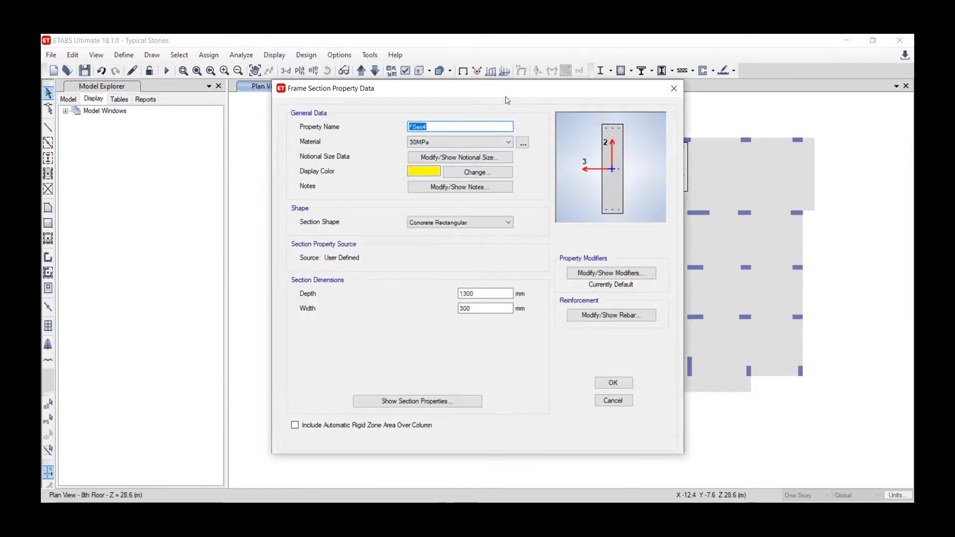
type("1300x300")
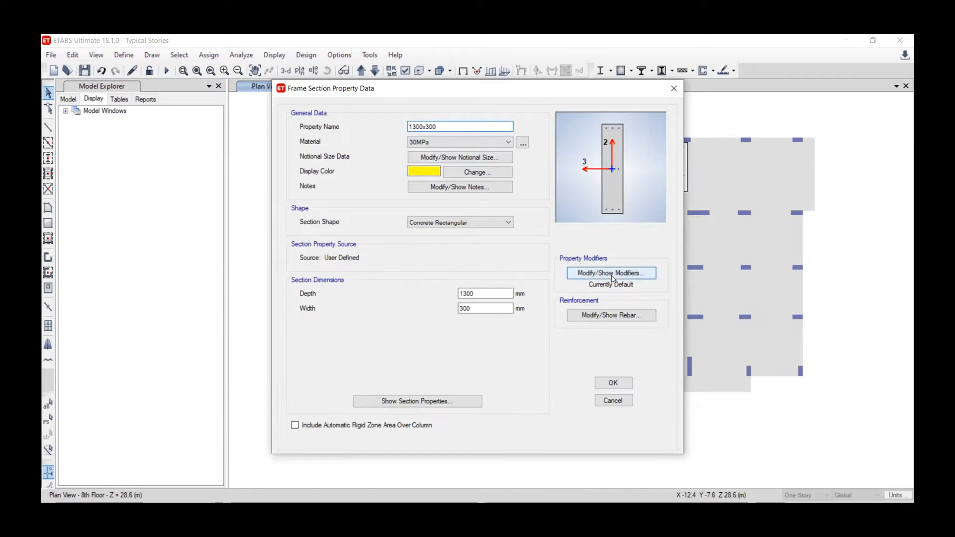
left_click(586, 317)
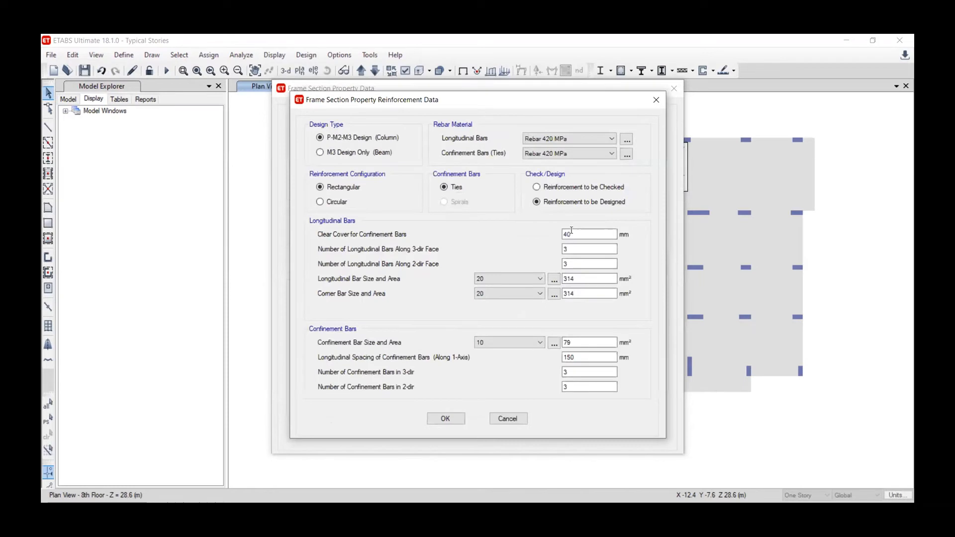
type("30")
Step: Try longitudinal bar size 25 for the 1300x300 section, and return it to 20 to match the corner bars
left_click(524, 279)
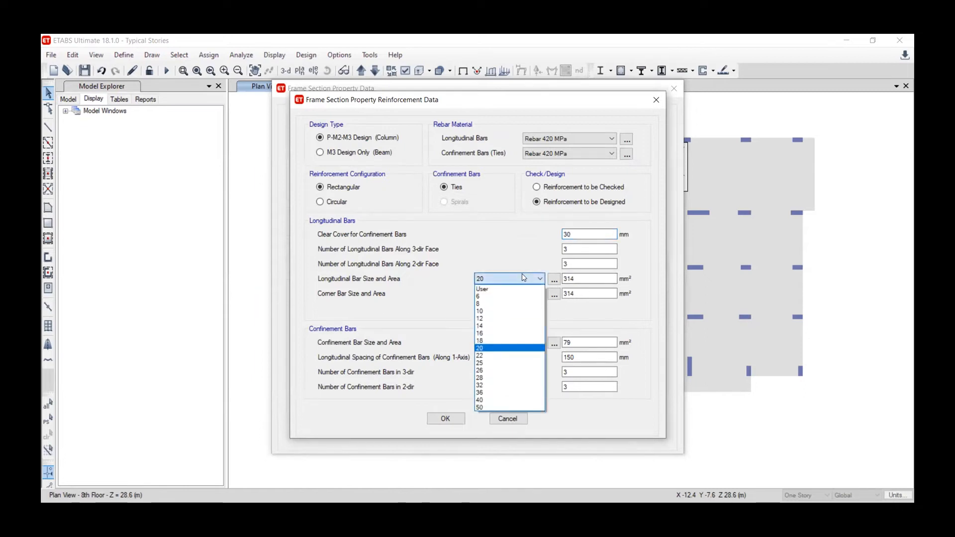
left_click(501, 363)
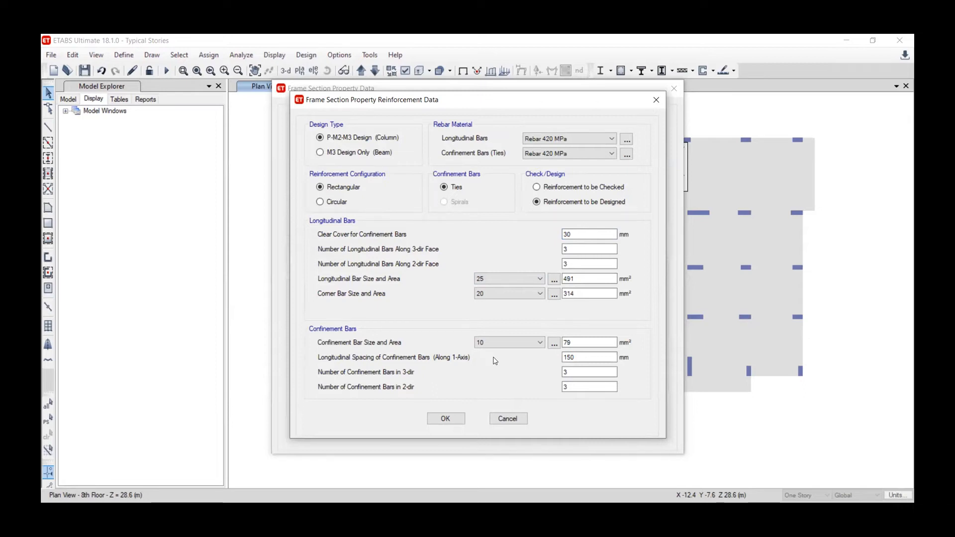
left_click(522, 295)
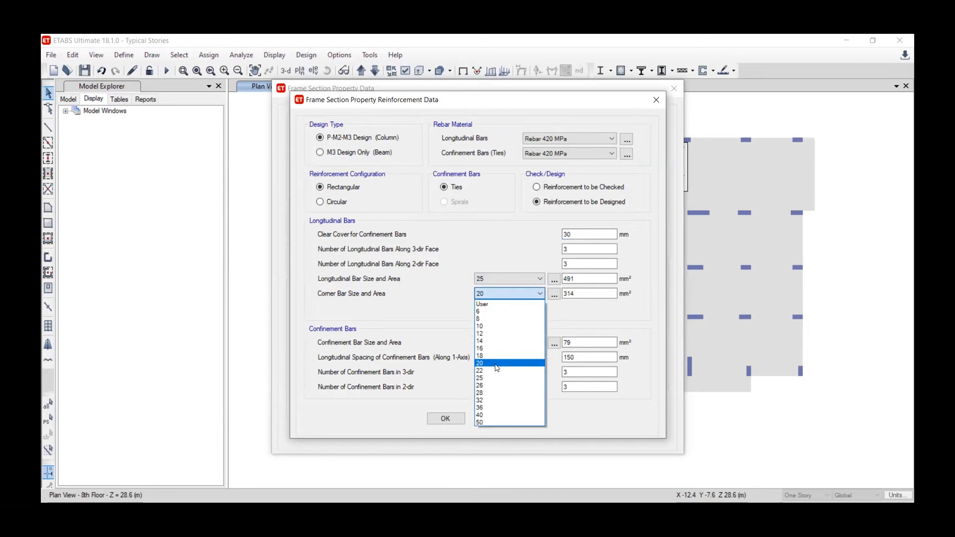
left_click(496, 367)
left_click(515, 280)
left_click(495, 349)
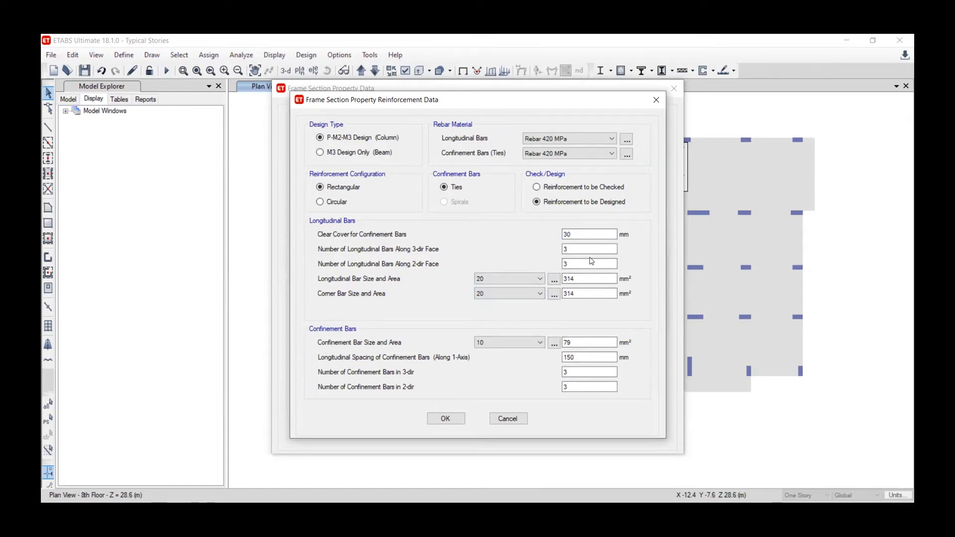
Step: Set the 1300x300 section's longitudinal bars along the 2-dir face to 5 and accept the section definition
left_click_drag(584, 250, 543, 254)
left_click_drag(331, 100, 164, 88)
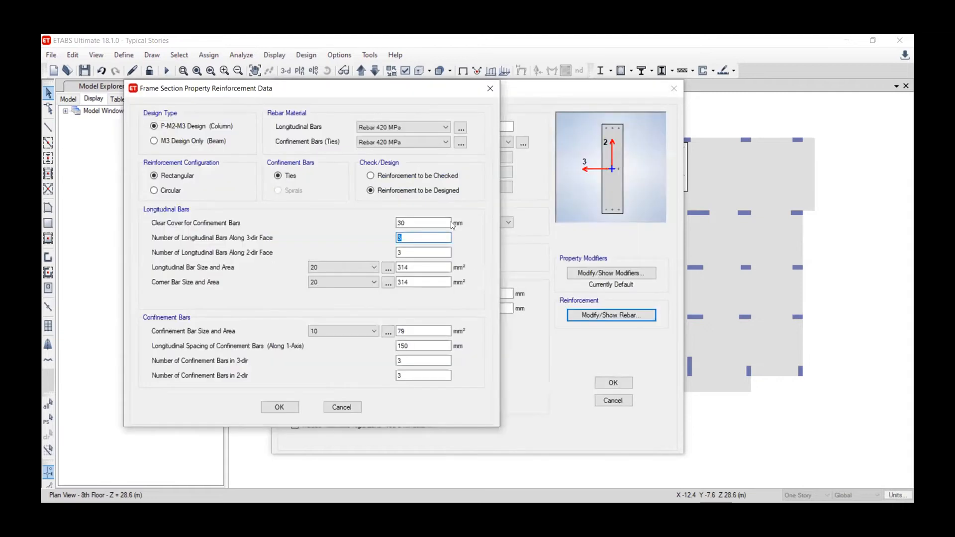
left_click_drag(405, 252, 385, 255)
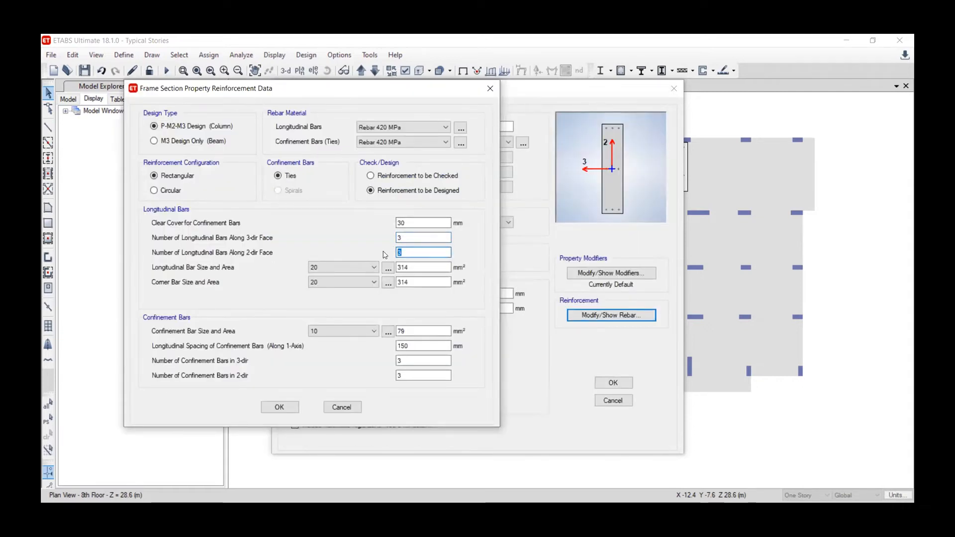
type("5")
left_click(279, 407)
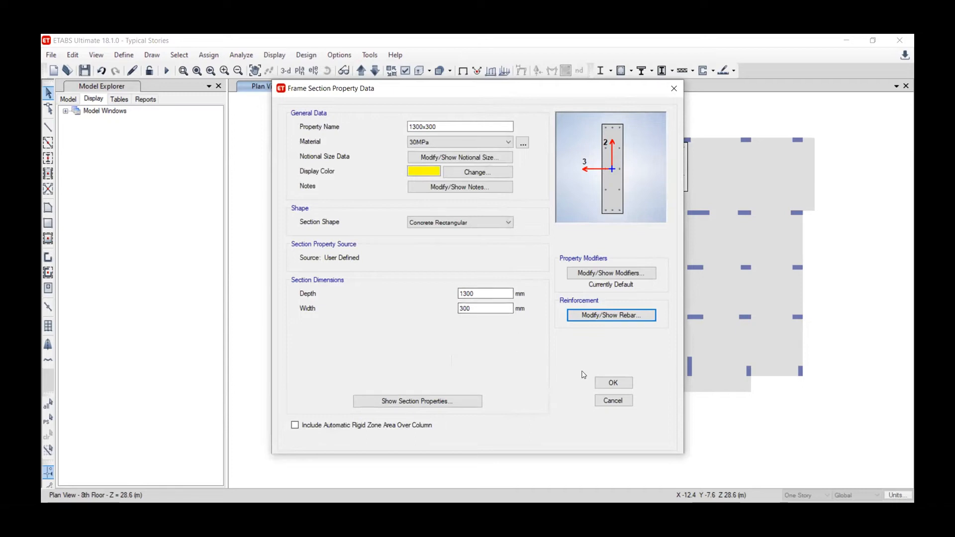
left_click(614, 383)
Step: Rename frame section FSec5 as 1100x400 and set the clear cover in its reinforcement data to 30 mm
left_click(356, 286)
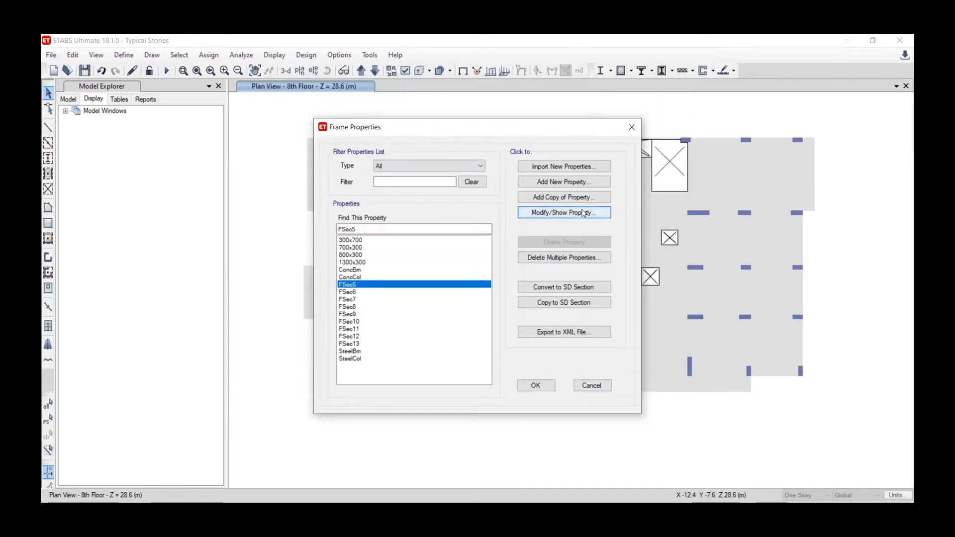
left_click(584, 213)
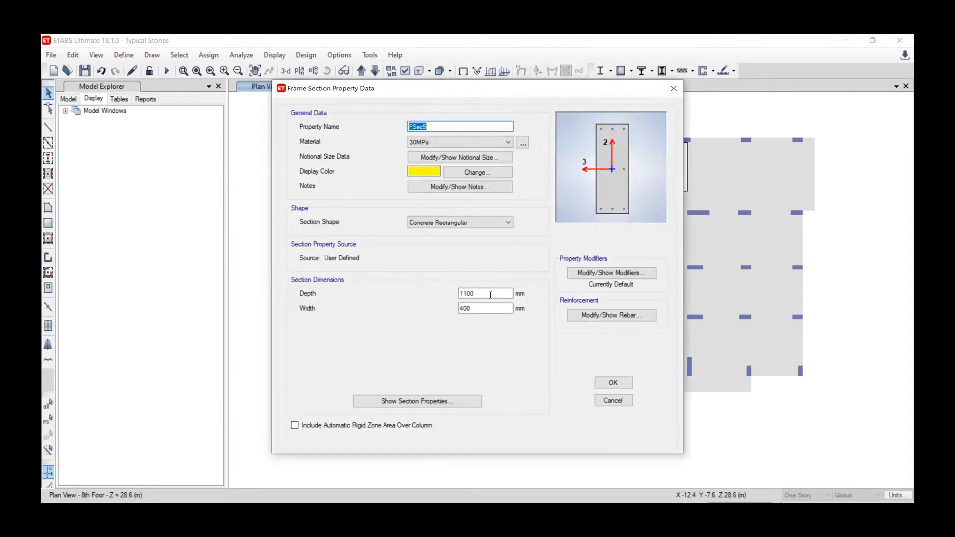
type("11")
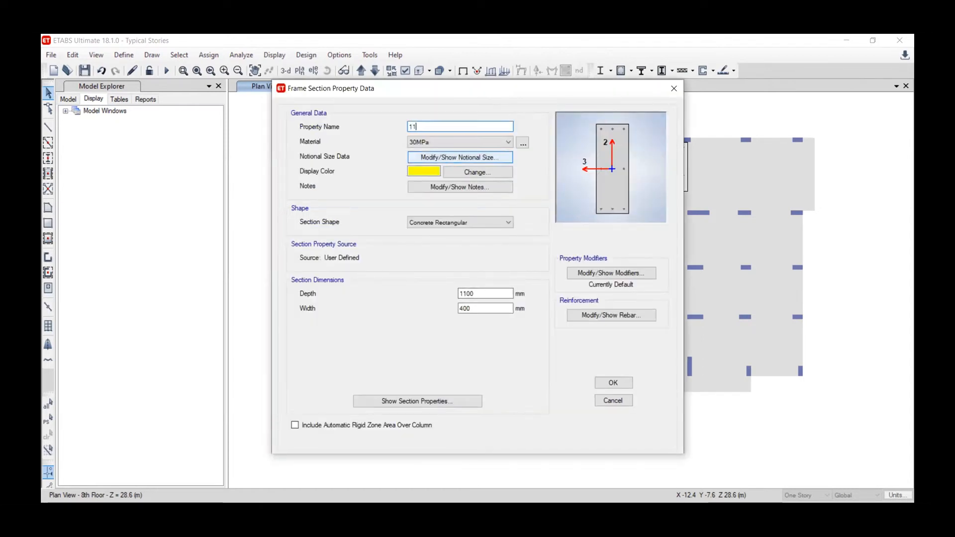
type("00x400")
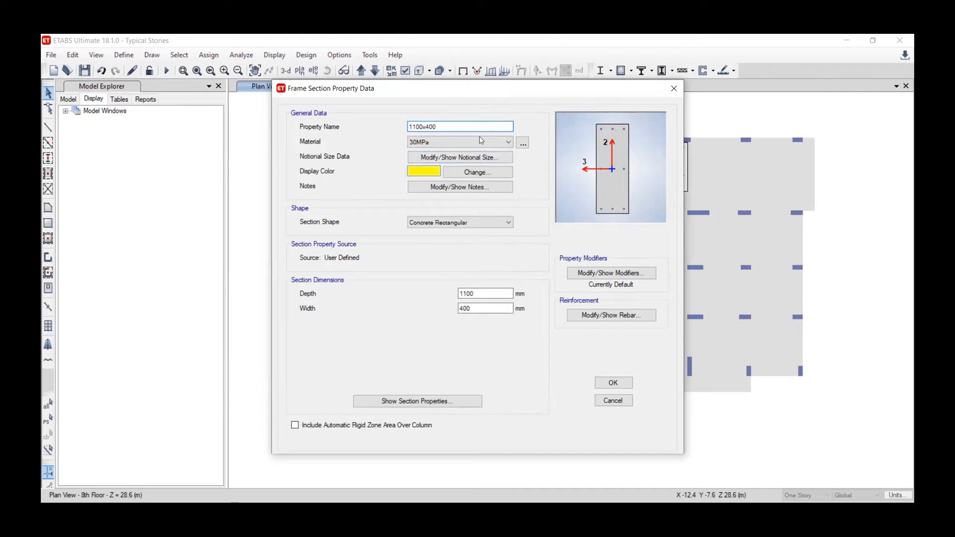
left_click(607, 316)
type("30")
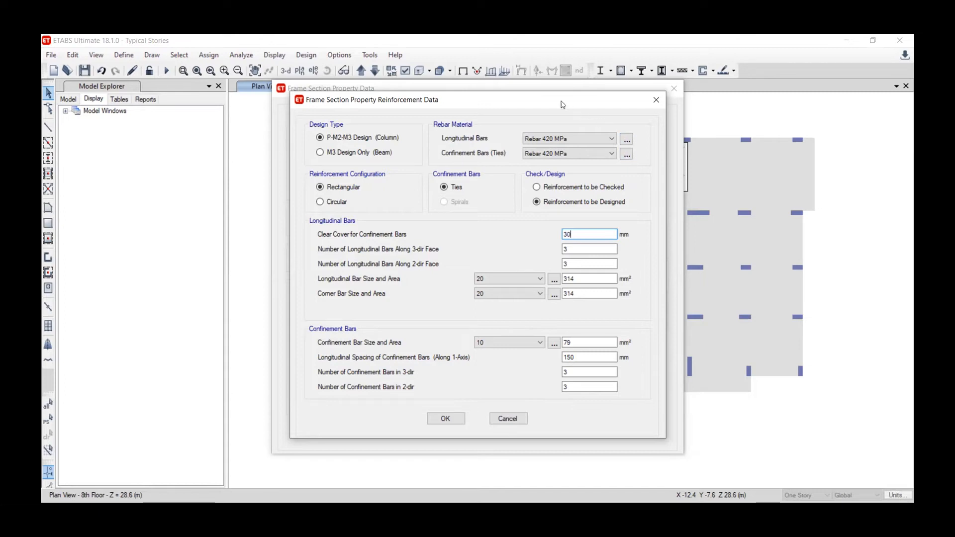
Step: Set the 1100x400 section's longitudinal bars along the 2-dir face to 6 and accept the section definition
left_click_drag(562, 105, 372, 100)
left_click(319, 274)
left_click(319, 275)
left_click(393, 275)
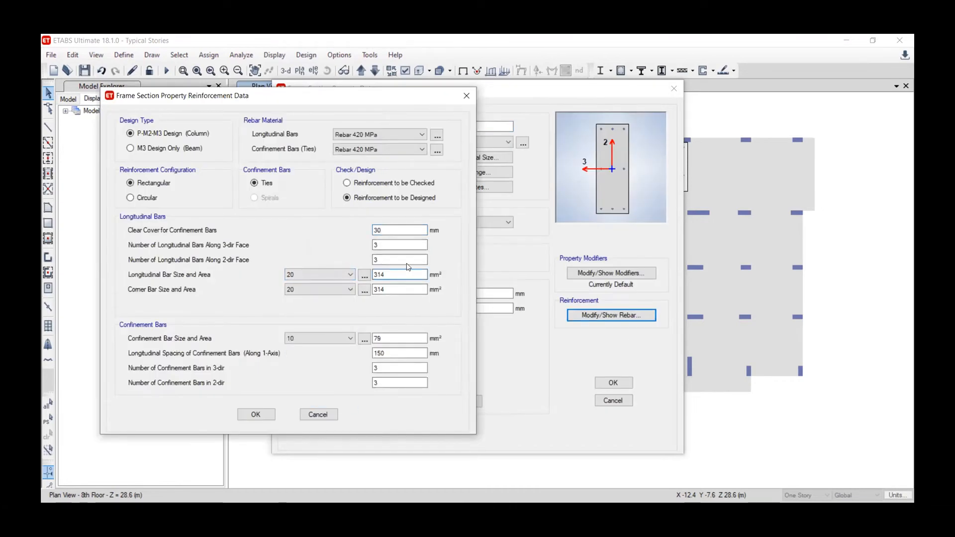
left_click_drag(393, 260, 358, 258)
left_click(256, 414)
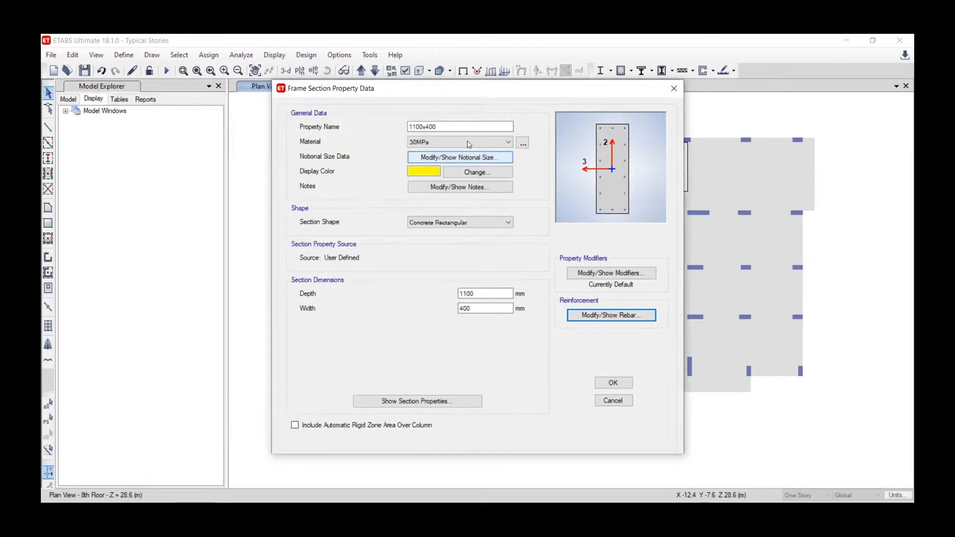
left_click(607, 387)
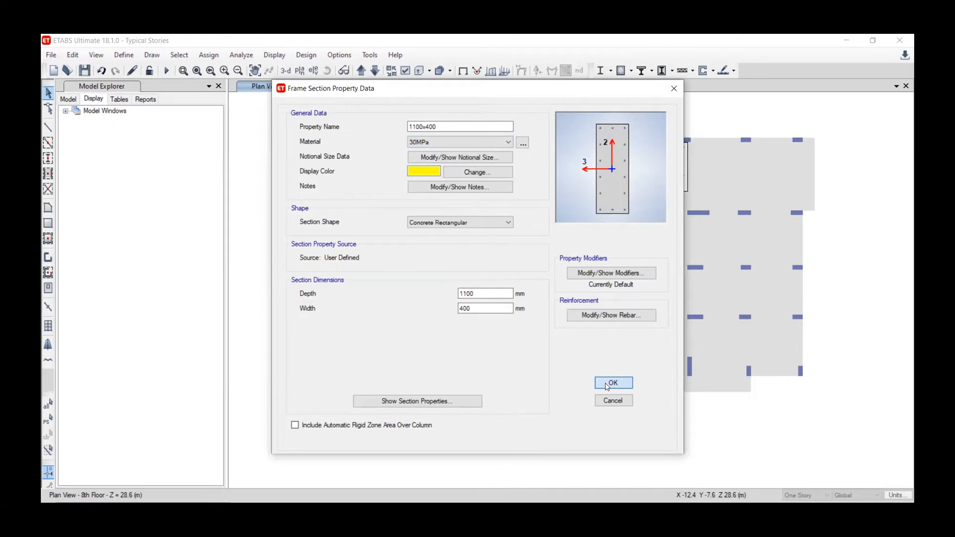
left_click(607, 387)
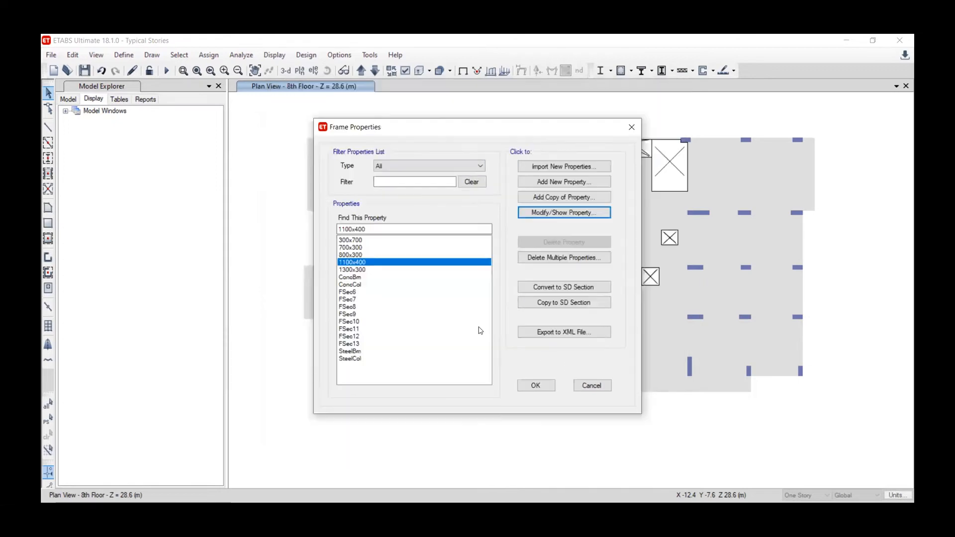
Step: Rename frame section FSec6 as 900x300 and set the clear cover in its reinforcement data to 30 mm
left_click(360, 292)
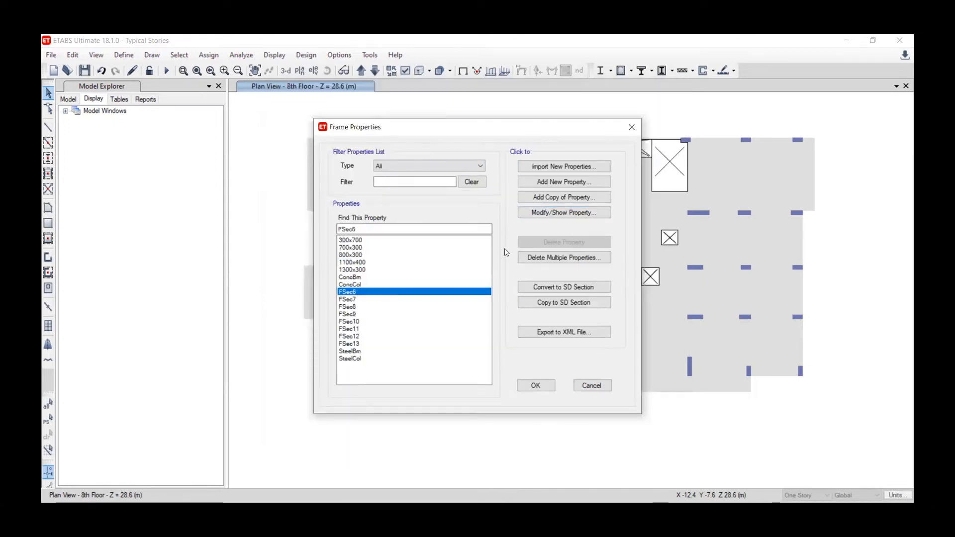
left_click(544, 213)
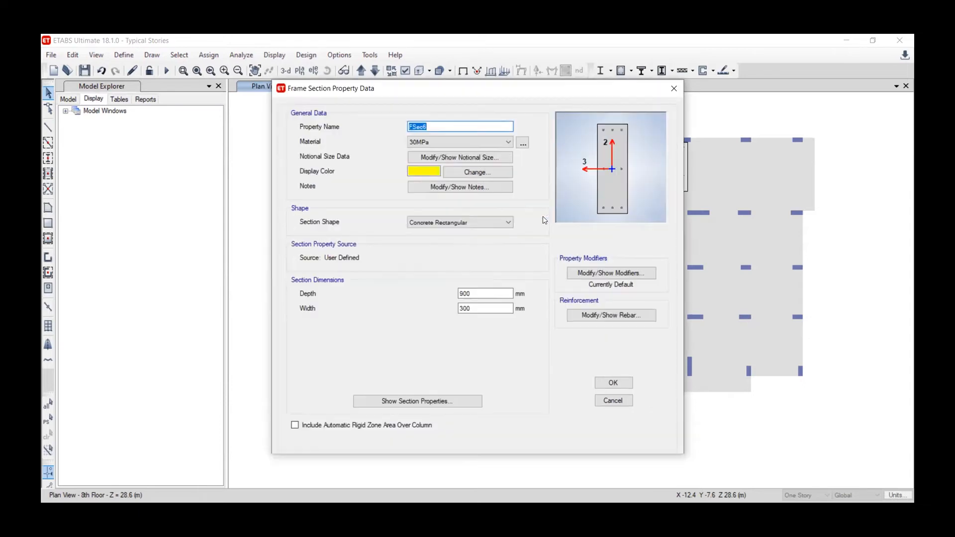
double_click(487, 293)
double_click(453, 127)
type("900x300")
left_click(482, 308)
left_click(568, 316)
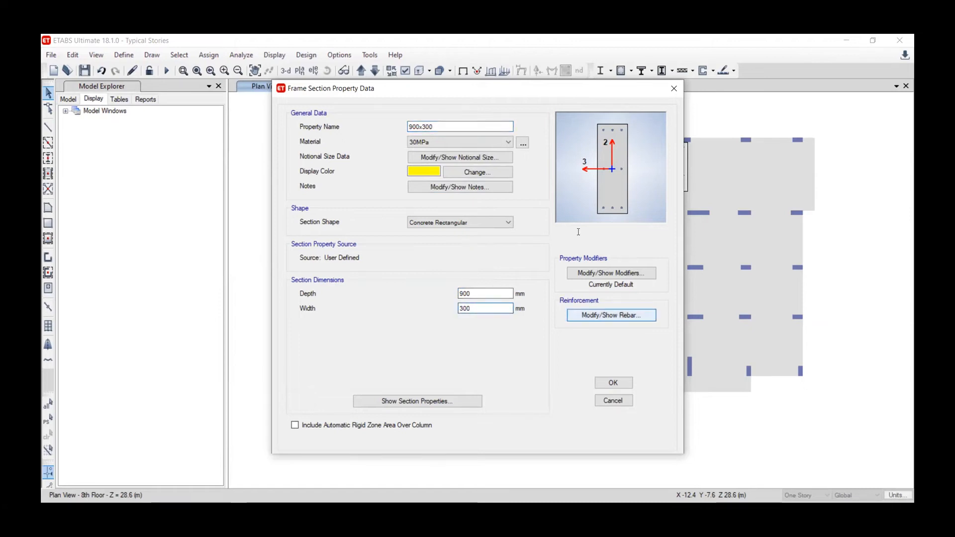
type("30")
Step: Set the 900x300 section's longitudinal bars along the 2-dir face to 4 and accept the section definition
left_click(596, 249)
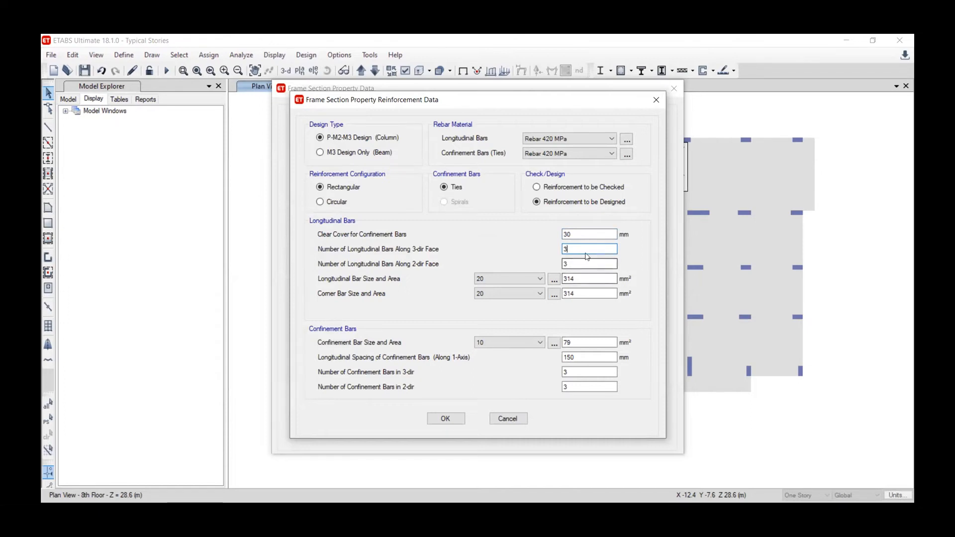
left_click_drag(573, 263, 553, 261)
type("4")
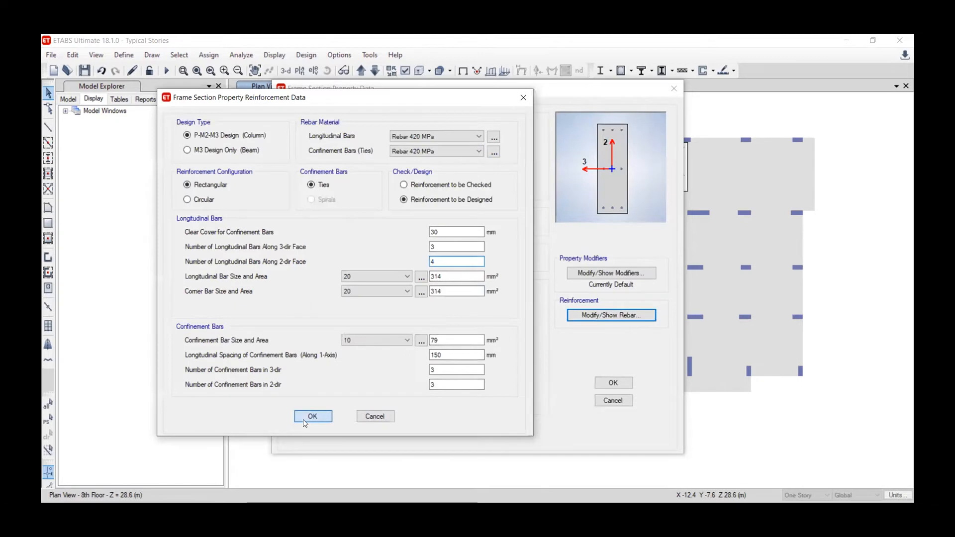
left_click(305, 421)
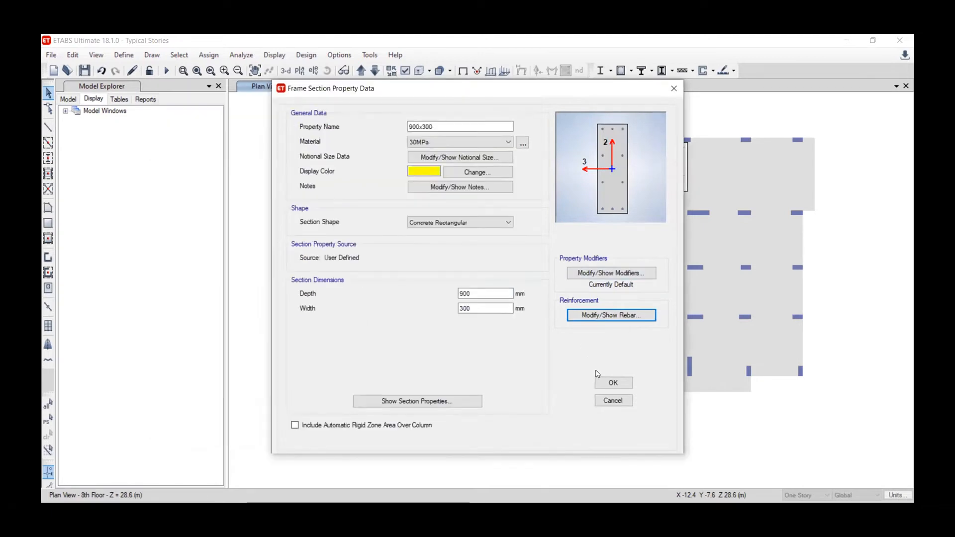
left_click(606, 383)
Step: Rename frame section FSec7 as 300x900 and open its reinforcement data
left_click(360, 299)
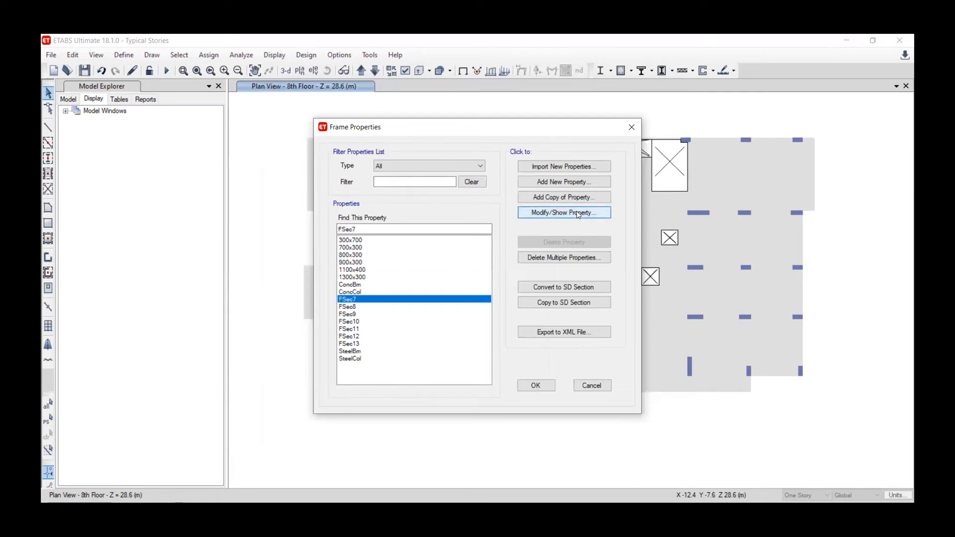
left_click(578, 214)
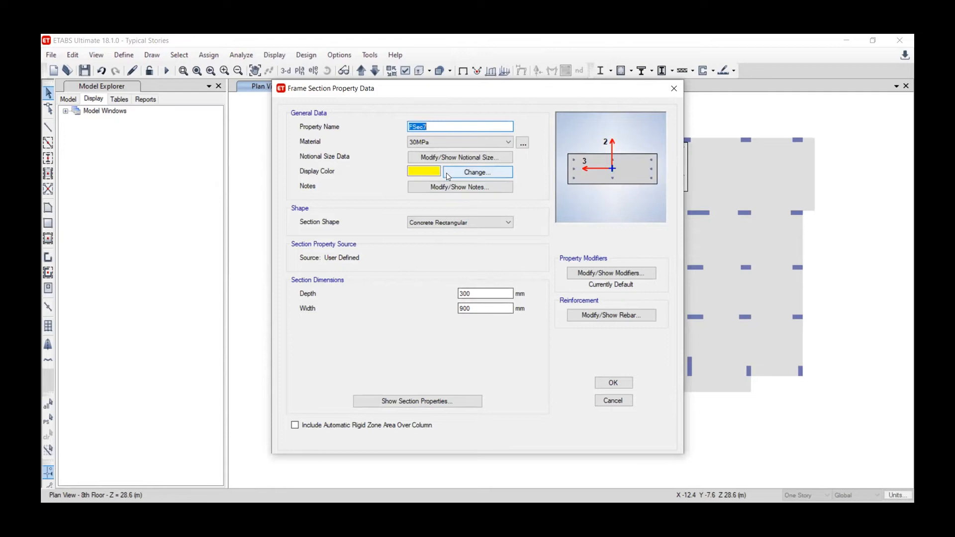
type("300")
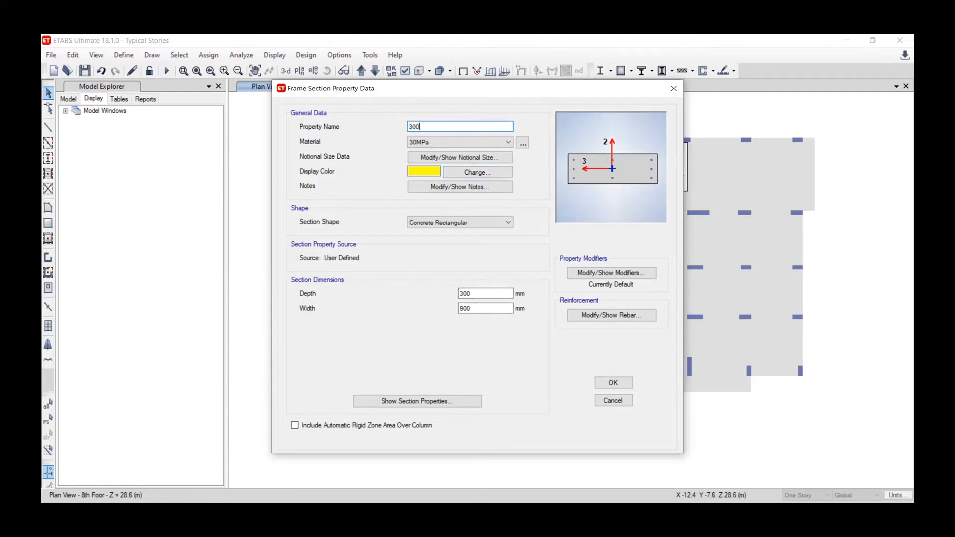
type("x900")
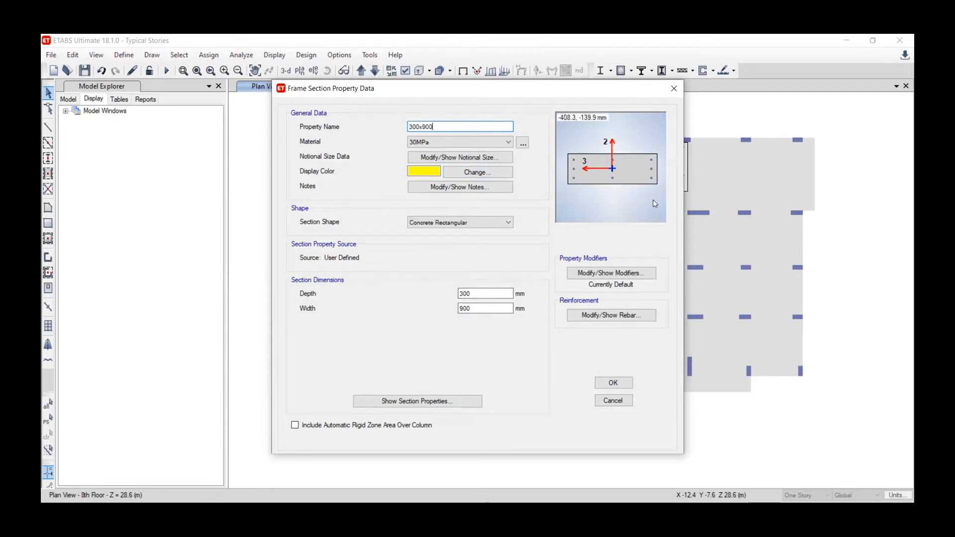
left_click(611, 315)
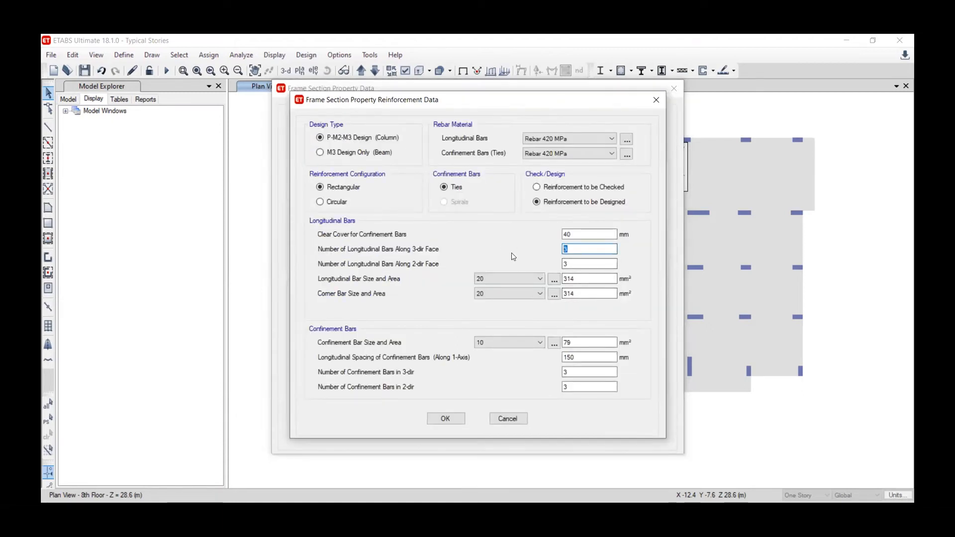
Step: Set the 300x900 section's longitudinal bars along the 3-dir face to 4 and accept the section definition
type("4")
left_click_drag(569, 250, 551, 249)
type("3")
key("BackSpace")
type("4")
left_click_drag(571, 264, 547, 266)
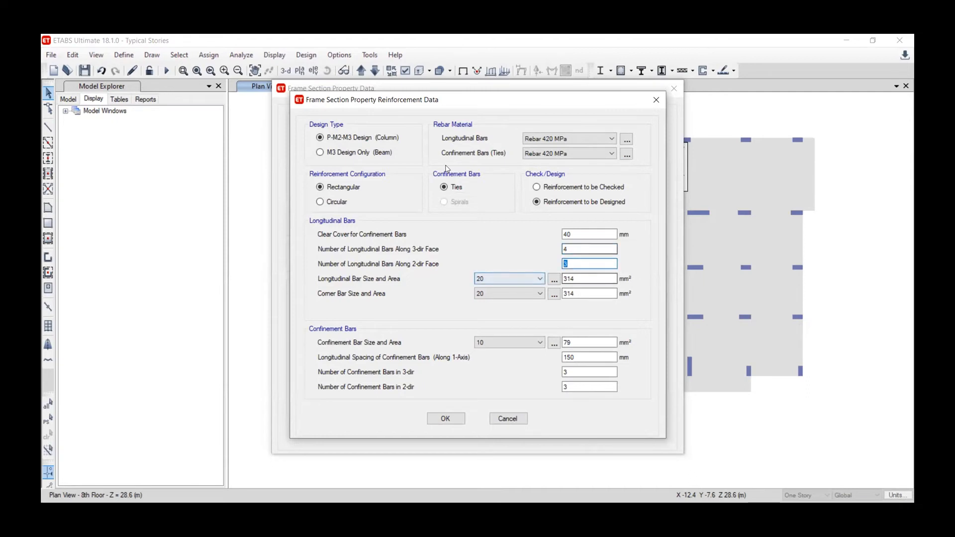
left_click(445, 418)
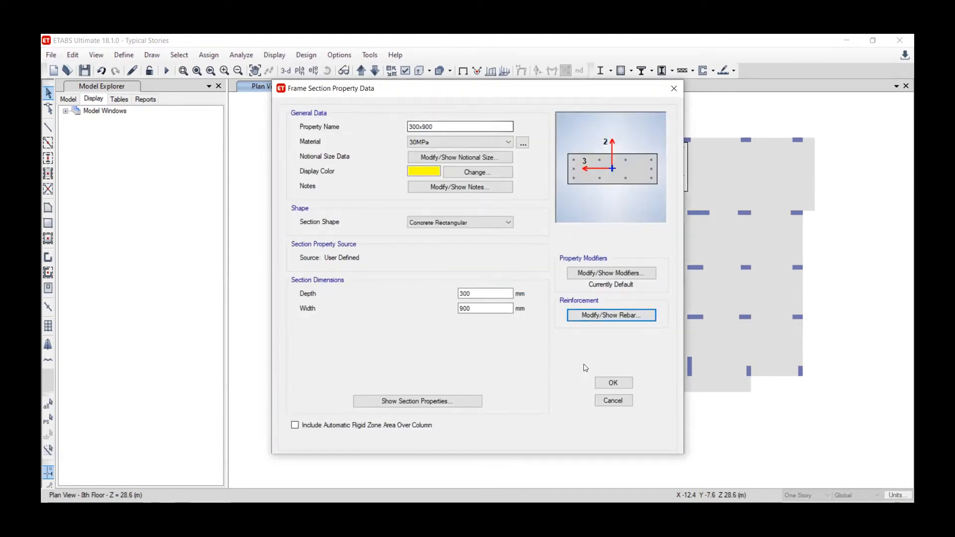
left_click(612, 382)
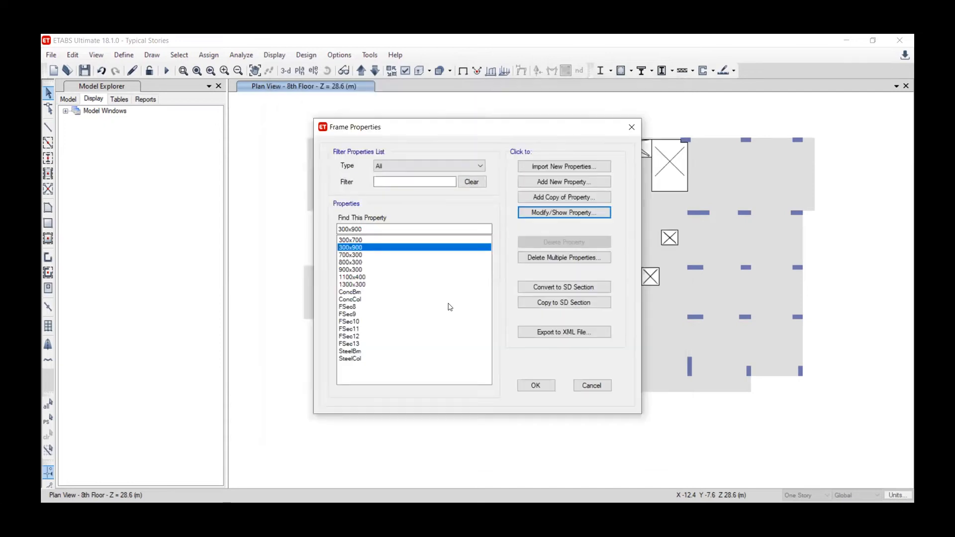
Step: Rename frame section FSec8 as 300x1000 and set the clear cover in its reinforcement data to 30 mm
left_click(360, 307)
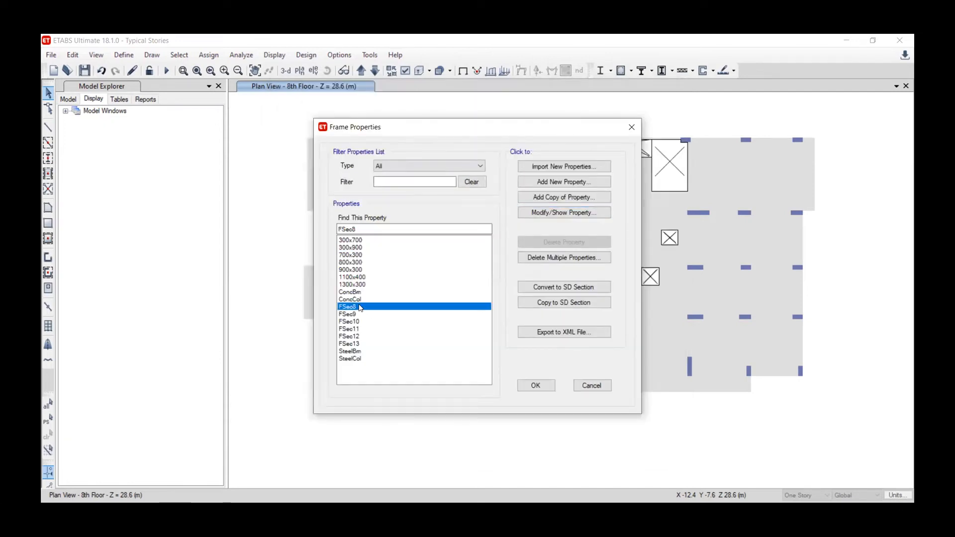
left_click(561, 214)
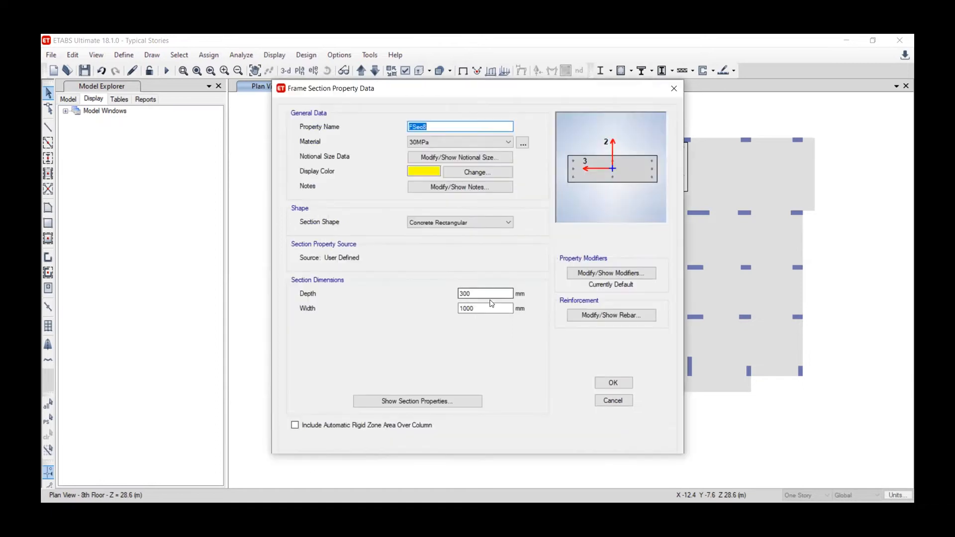
type("300x1000")
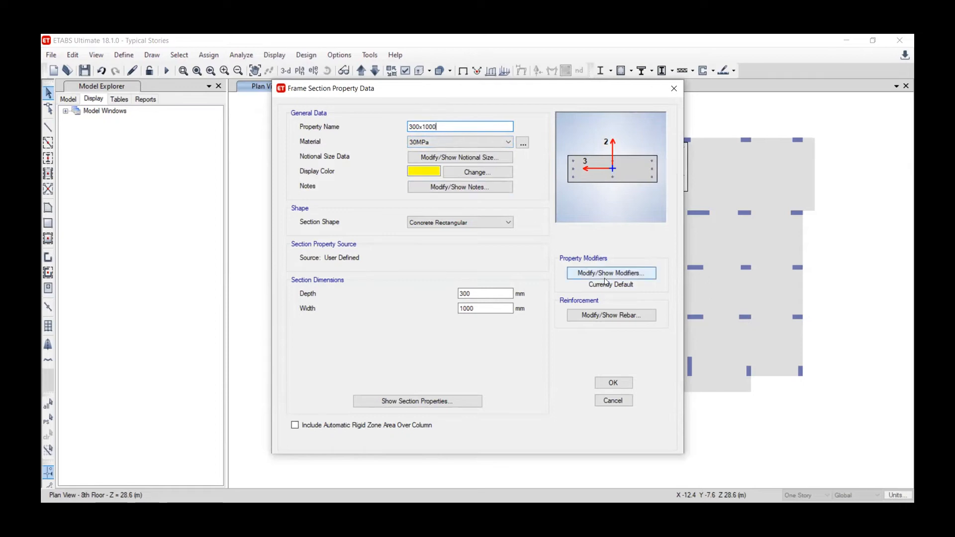
left_click(611, 316)
double_click(578, 234)
type("30")
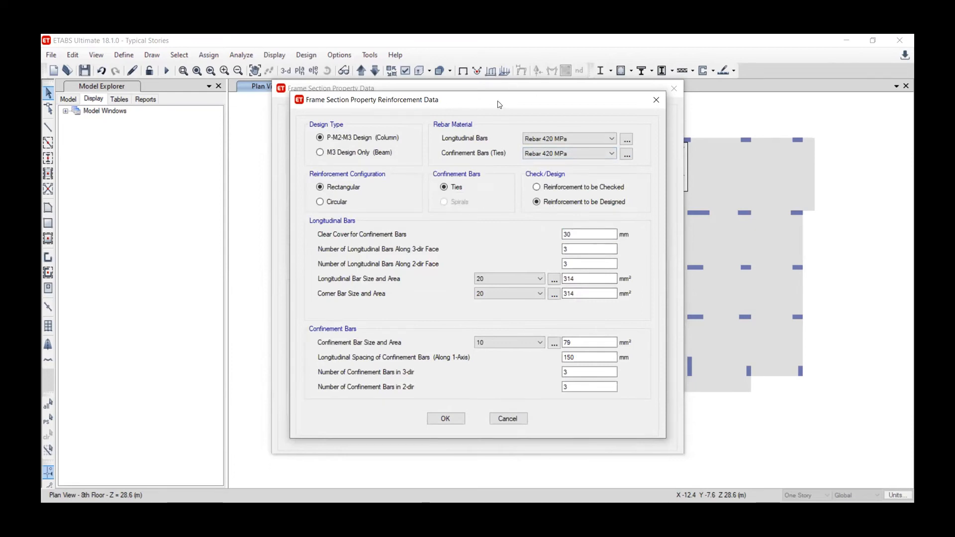
Step: Try 5 longitudinal bars along the 2-dir face of the 300x1000 section
left_click_drag(499, 104, 281, 98)
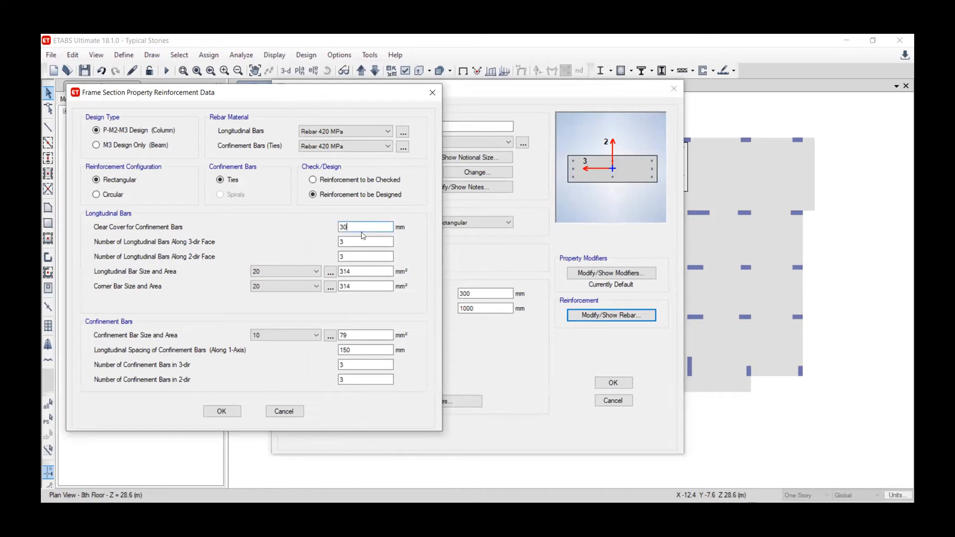
left_click(340, 243)
double_click(340, 257)
type("5")
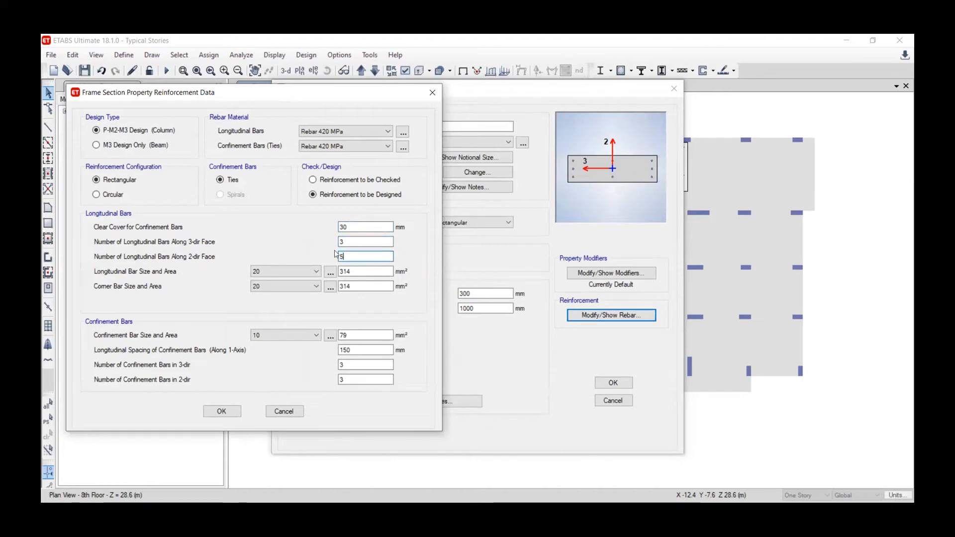
left_click(226, 409)
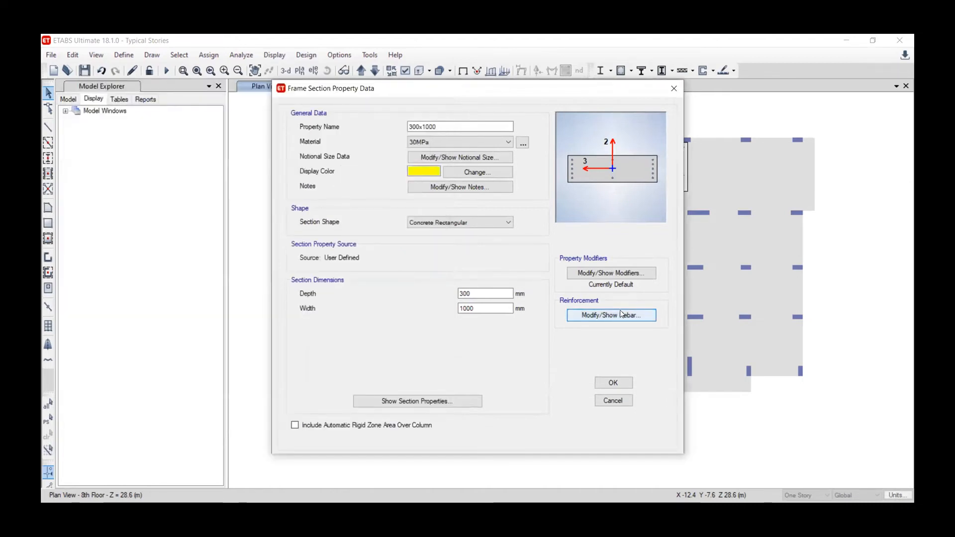
Step: Set the 300x1000 section's longitudinal bars to 5 along the 3-dir face and 3 along the 2-dir face
left_click(622, 315)
double_click(567, 264)
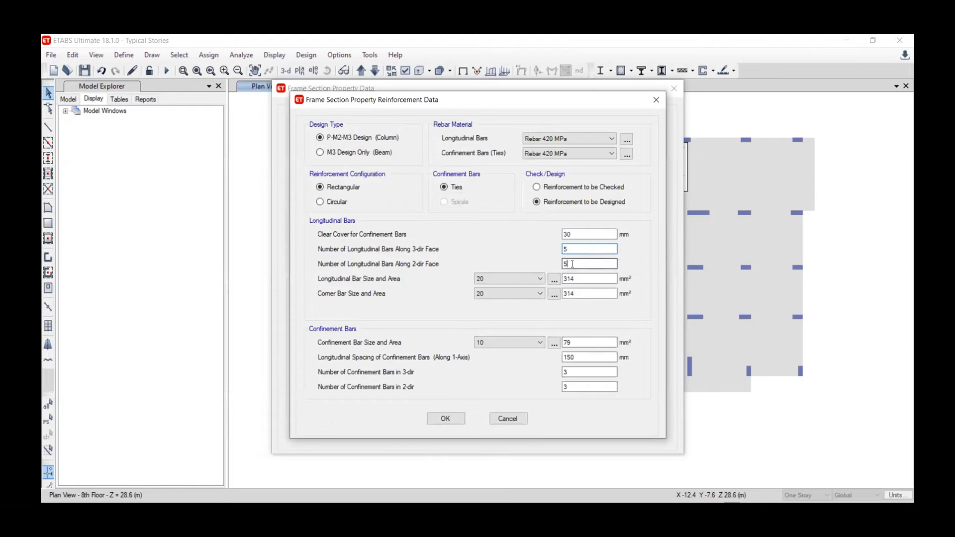
type("3")
left_click(433, 421)
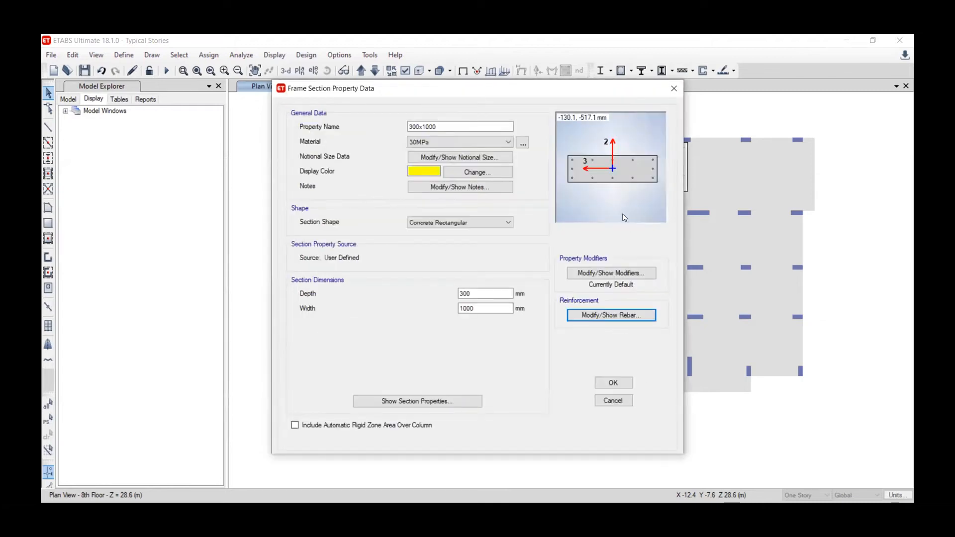
Step: Accept the 300x1000 section definition and rename frame section FSec9 as 300x800
left_click(604, 384)
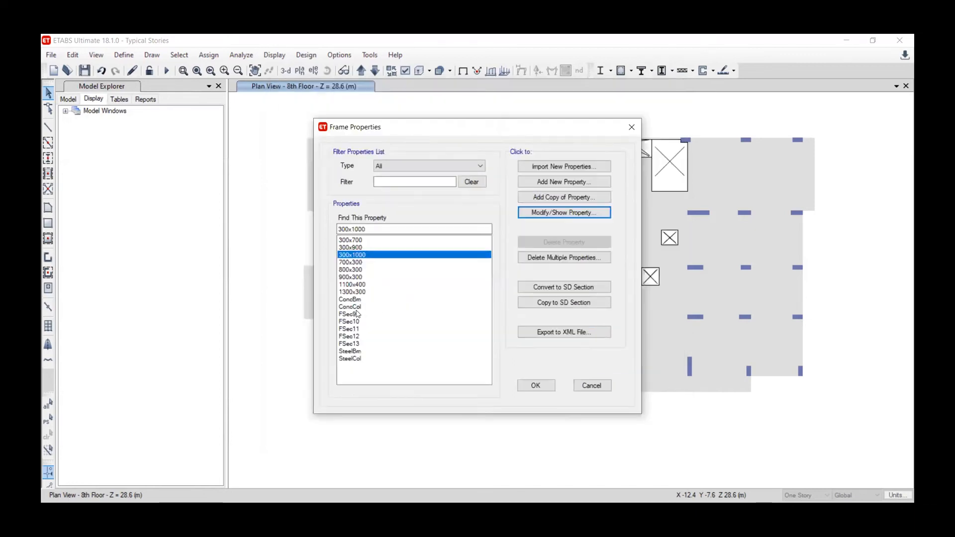
left_click(357, 314)
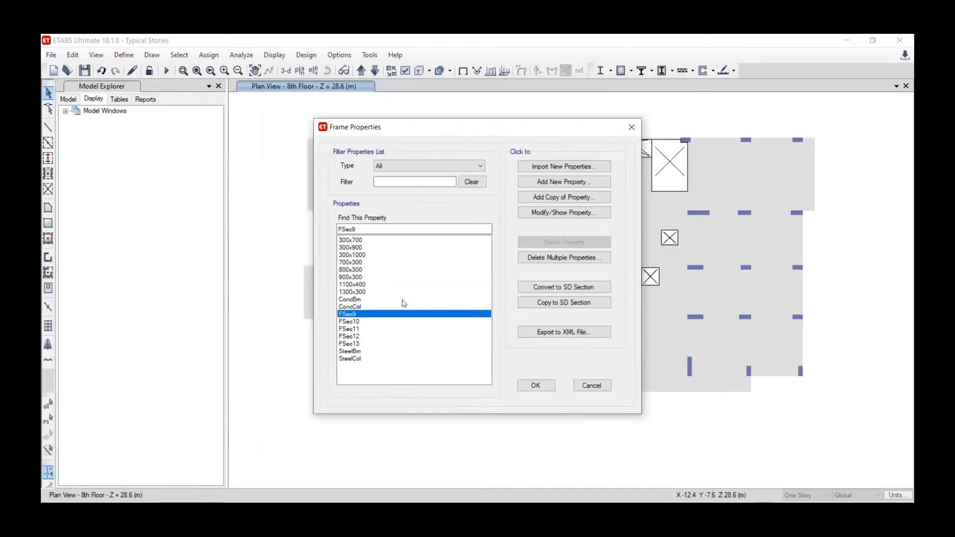
left_click(562, 218)
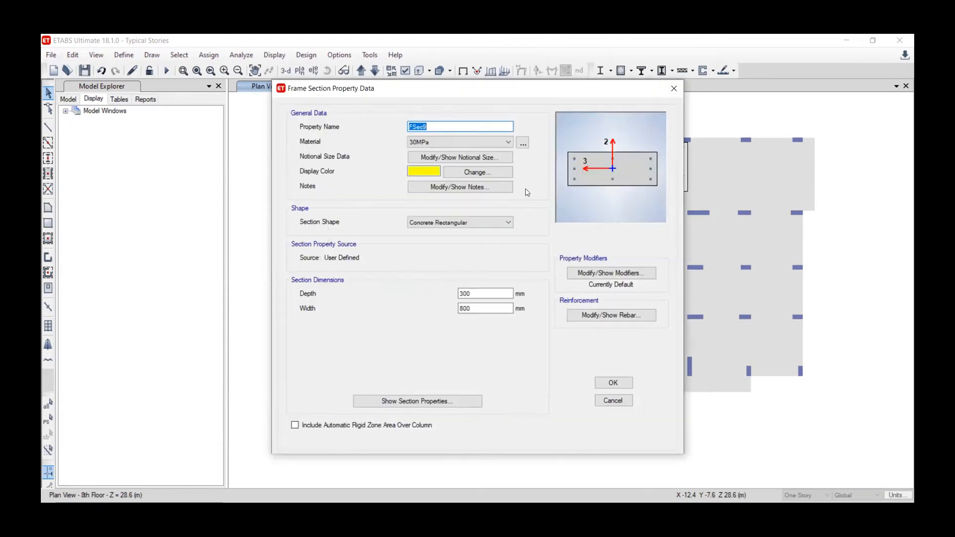
type("300x800")
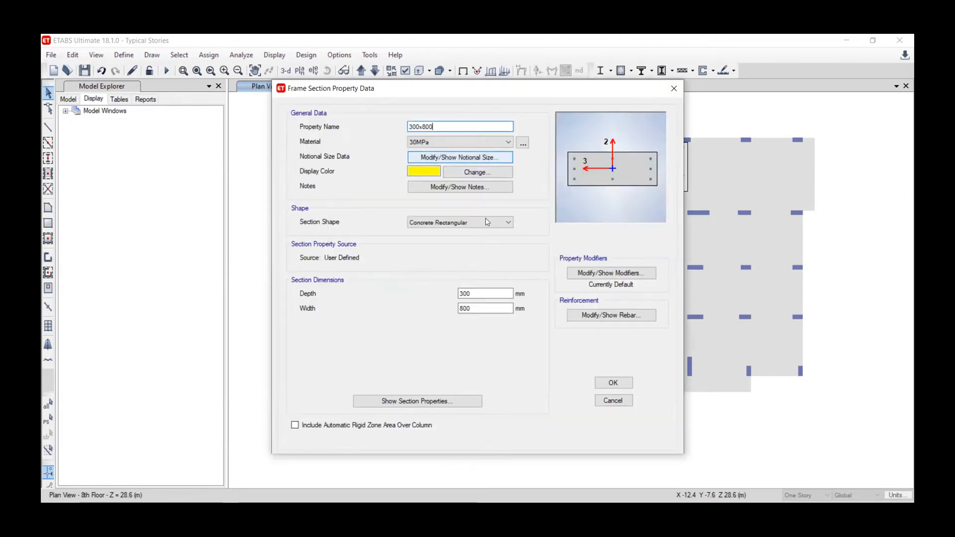
left_click(494, 294)
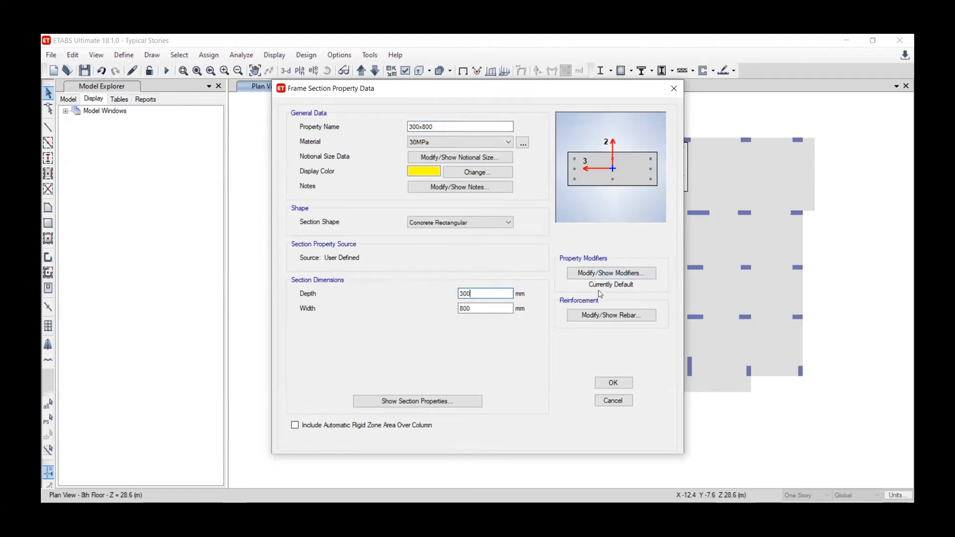
Step: Set the longitudinal and corner bar sizes in the 300x800 section's reinforcement data to 16
left_click(615, 315)
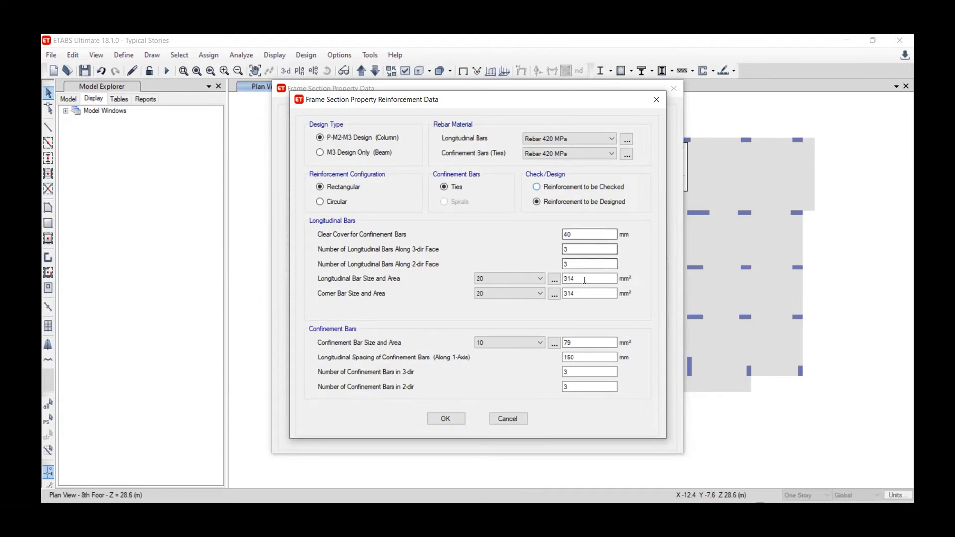
left_click(518, 282)
left_click(500, 332)
left_click(503, 293)
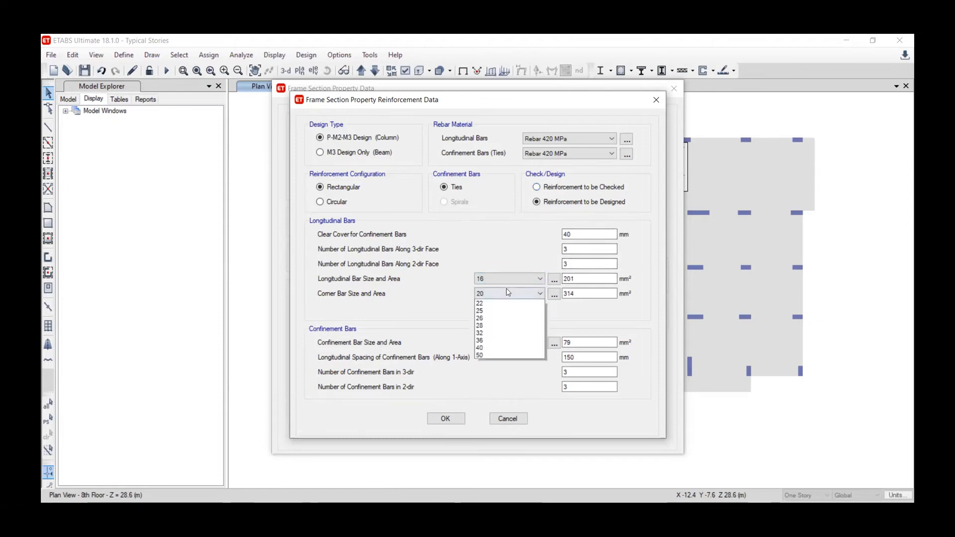
left_click(588, 251)
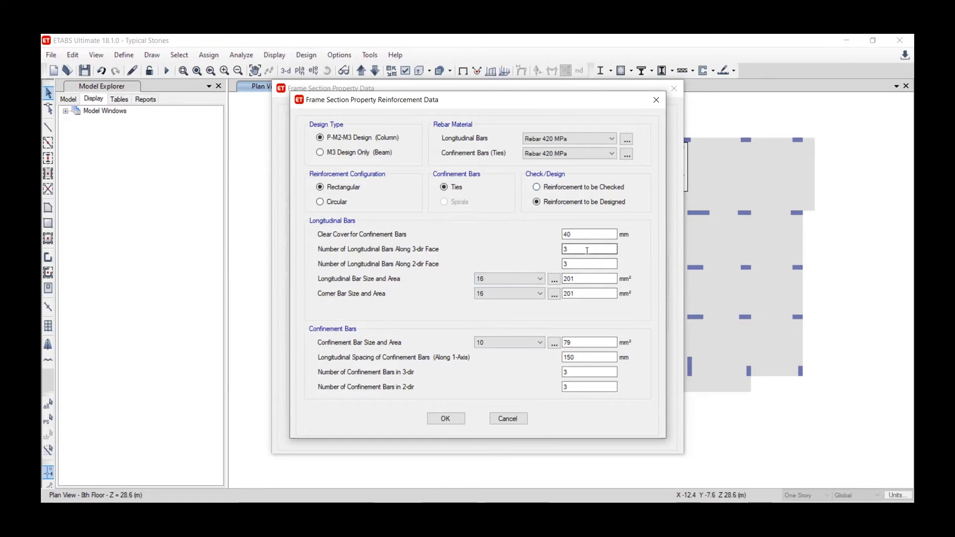
Step: Try 3 longitudinal bars along the 3-dir face and 5 along the 2-dir face of the 300x800 section
double_click(587, 251)
type("4")
double_click(565, 250)
type("3")
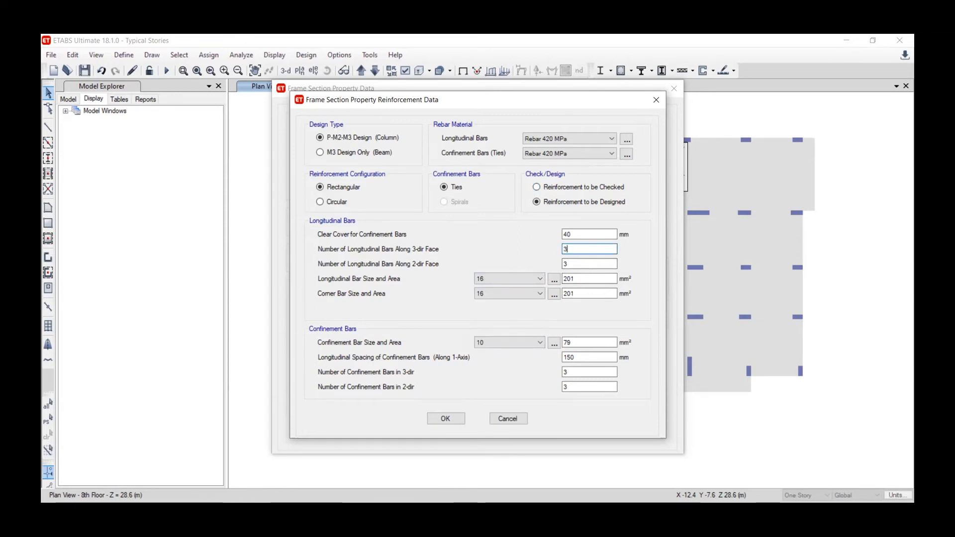
key("Tab")
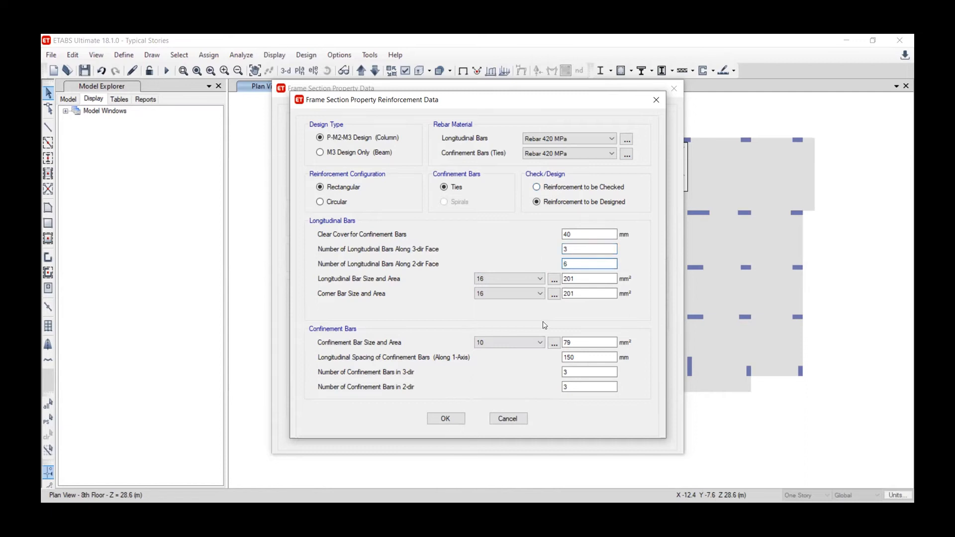
left_click(445, 419)
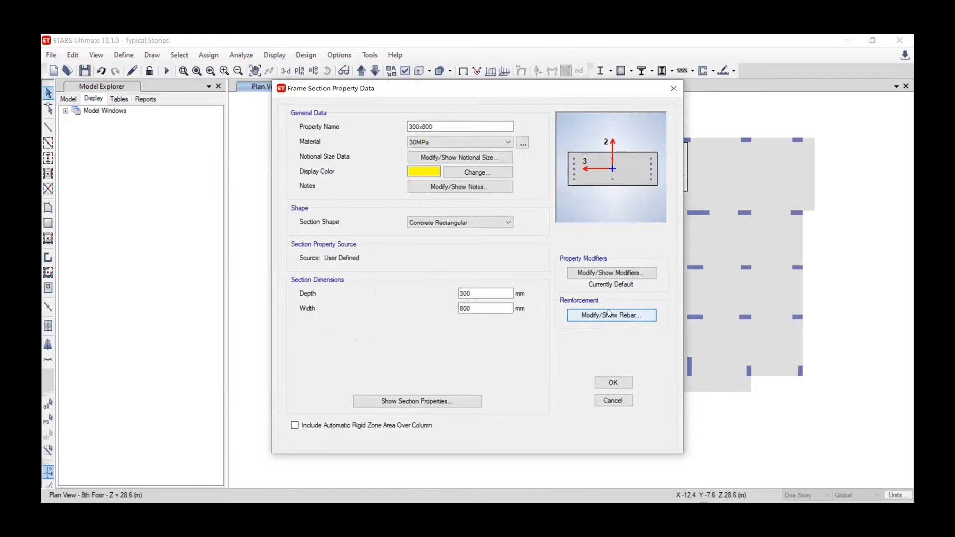
Step: Set the 300x800 section's longitudinal bars to 5 along the 3-dir face and 3 along the 2-dir face, and accept the section
left_click(625, 317)
double_click(580, 249)
type("5")
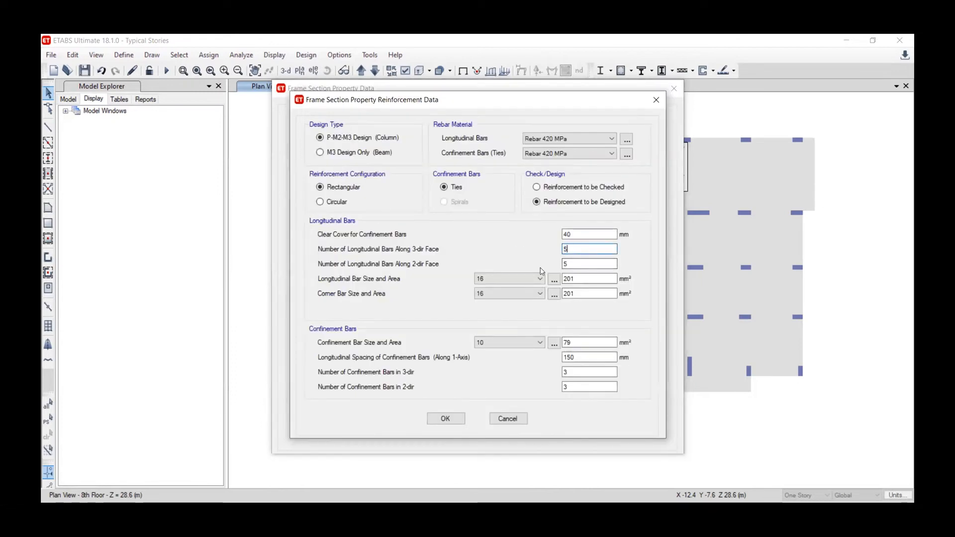
left_click(567, 261)
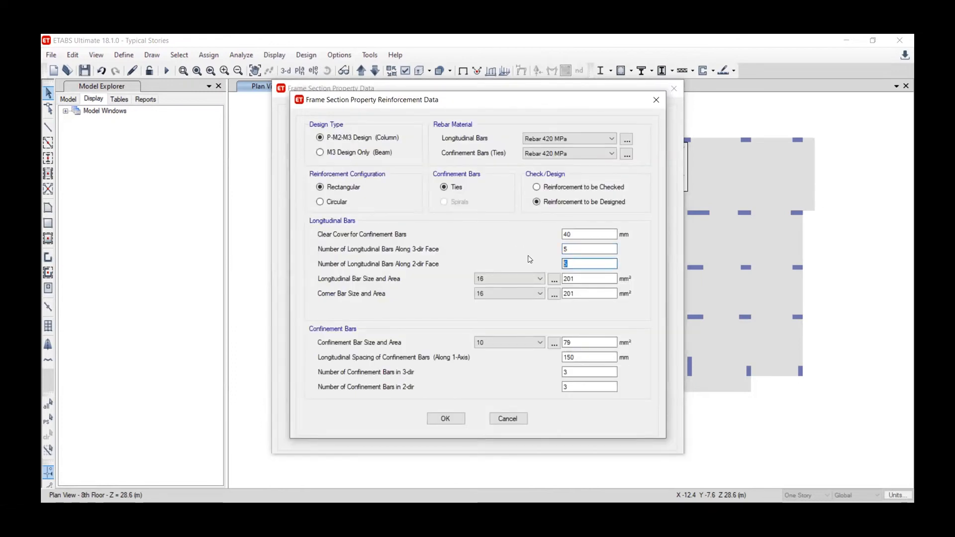
left_click(447, 418)
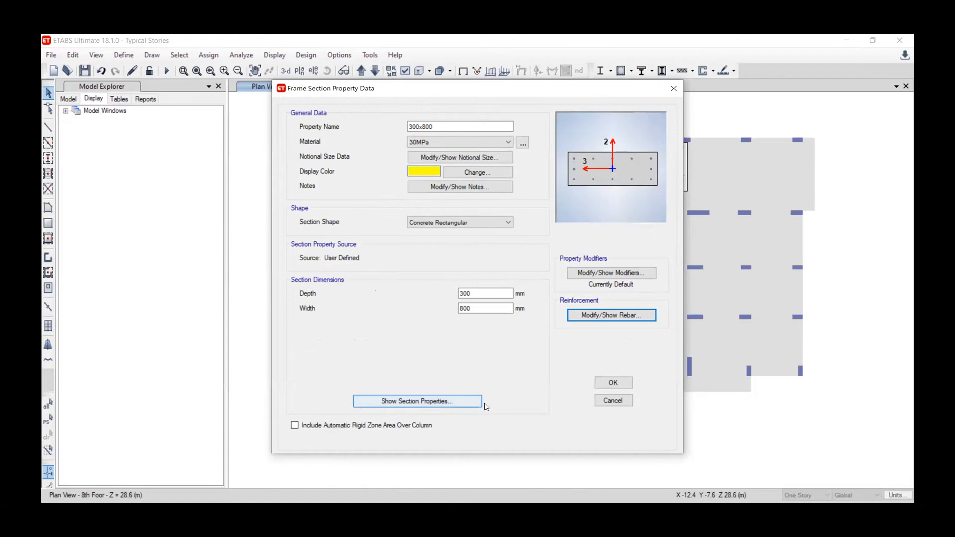
left_click(626, 381)
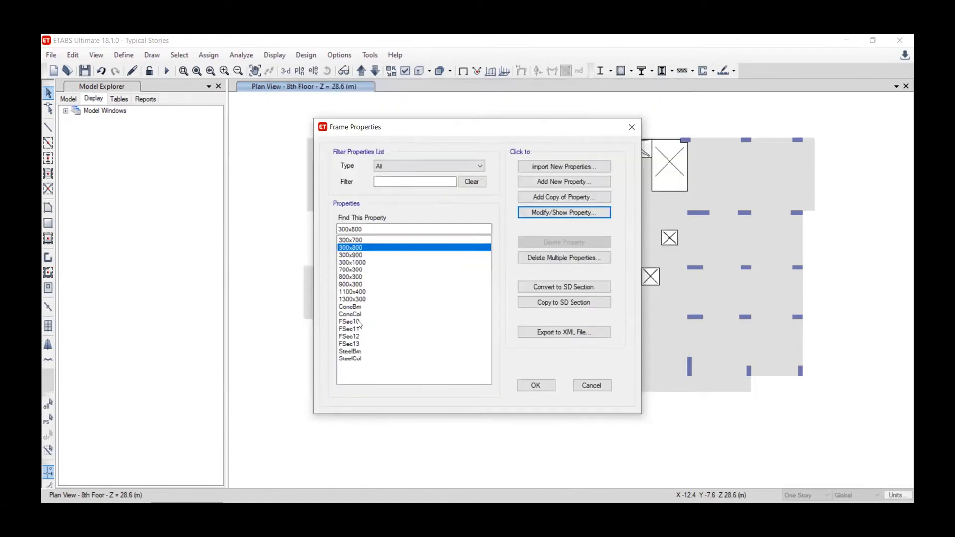
Step: Rename frame section FSec10 as 1100x300
left_click(374, 322)
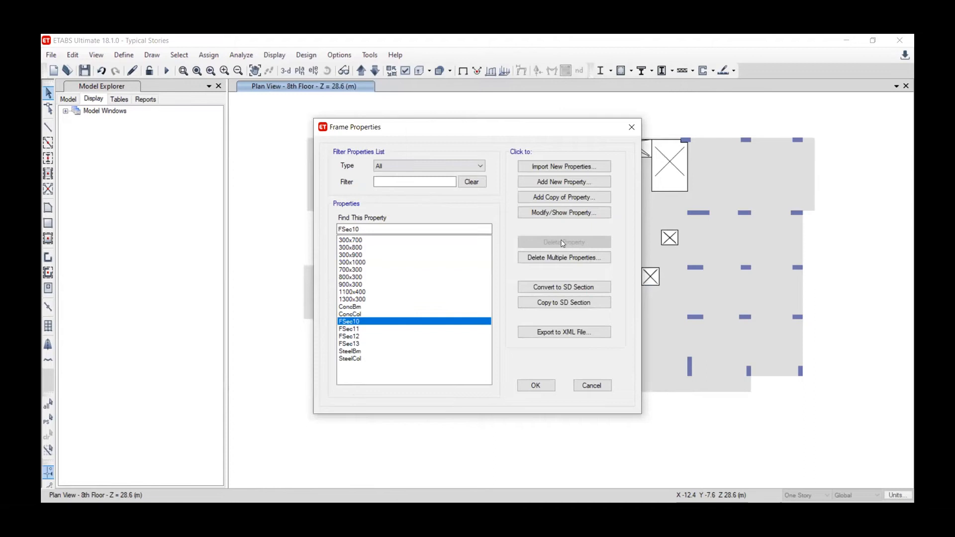
left_click(563, 214)
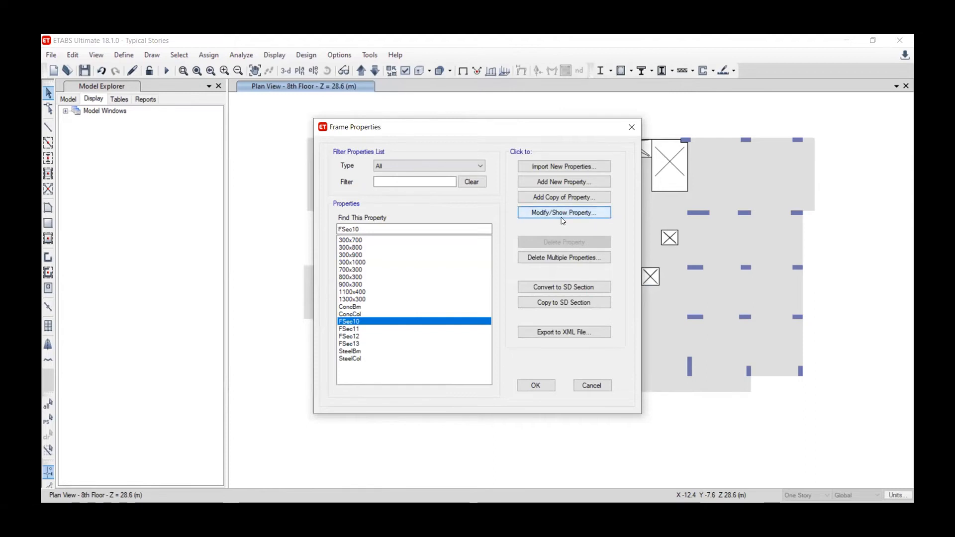
type("110")
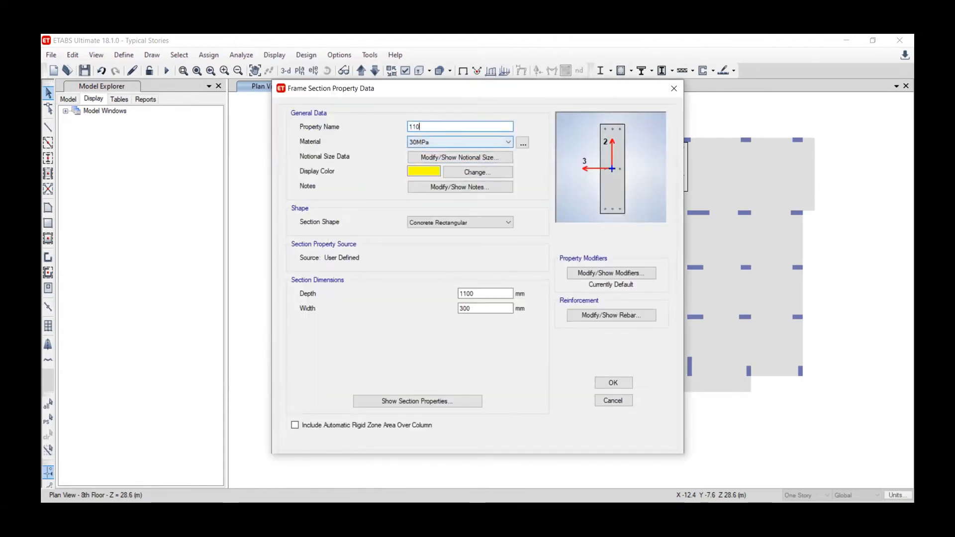
type("0x300")
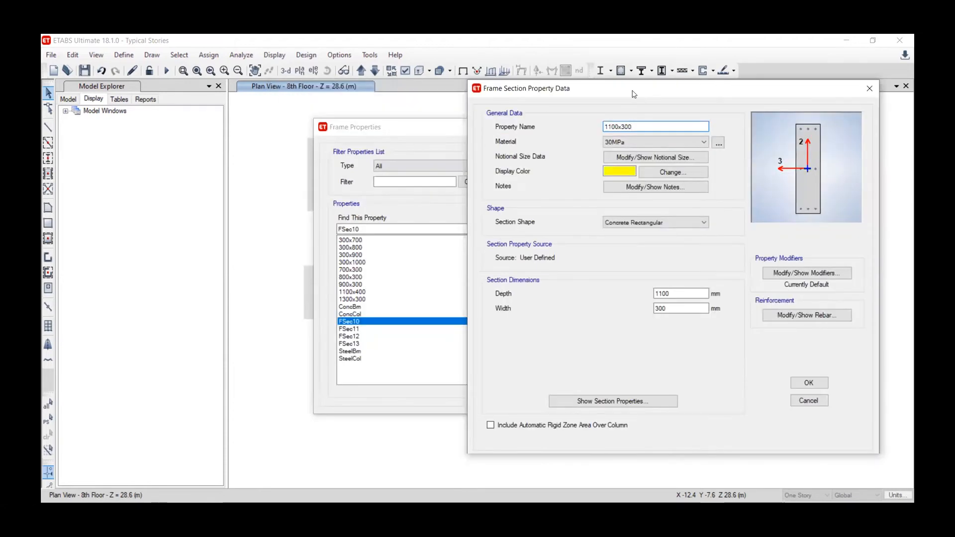
left_click_drag(635, 93, 539, 89)
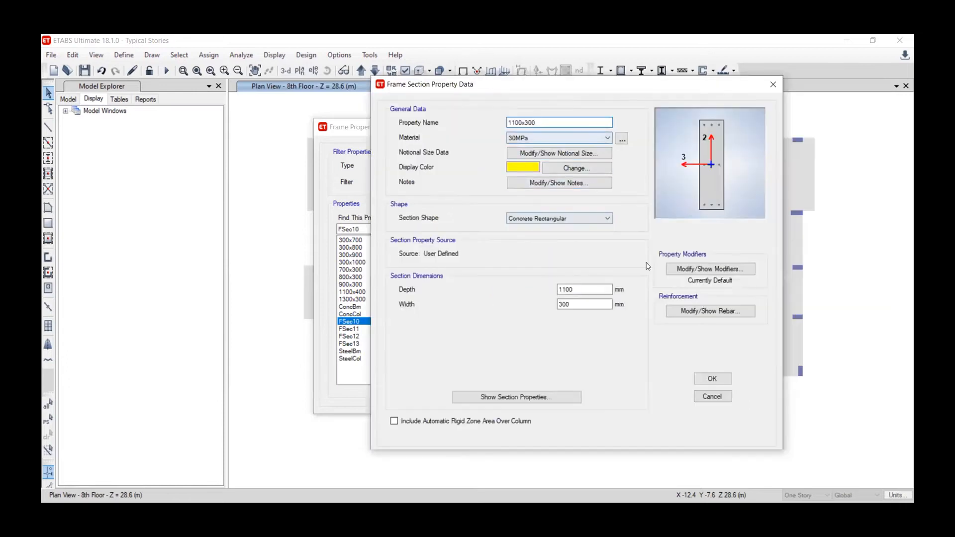
Step: Set the clear cover for confinement bars in the 1100x300 section's reinforcement data to 30 mm
left_click(682, 311)
type("30")
left_click(506, 278)
left_click(506, 277)
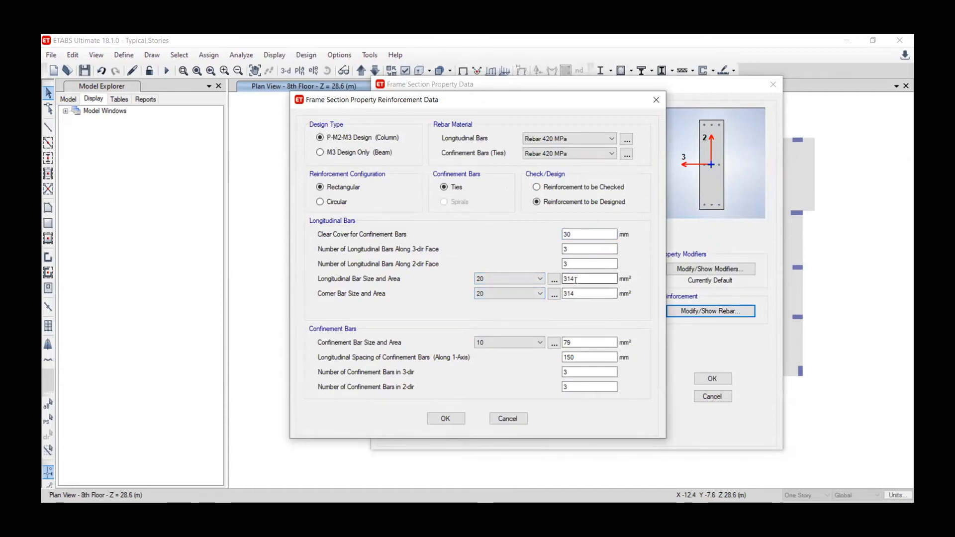
left_click_drag(531, 104, 384, 110)
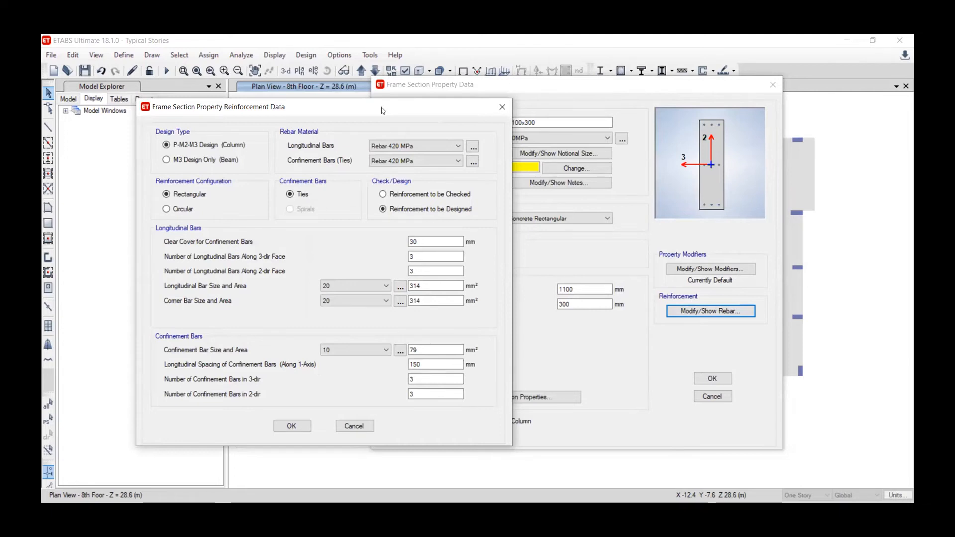
Step: Set the 1100x300 section's longitudinal bars along the 2-dir face to 5 and accept the section definition
key("Tab")
key("Tab")
double_click(414, 271)
type("5")
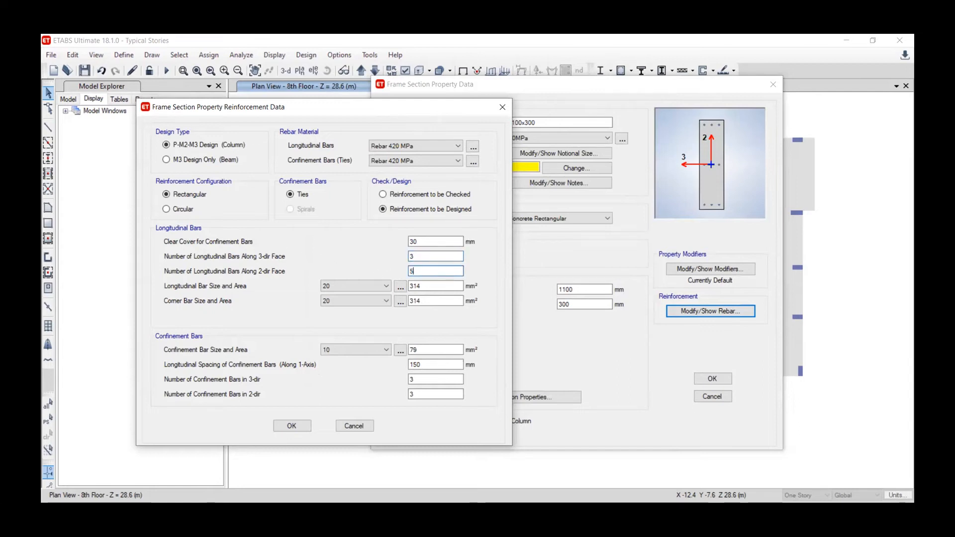
left_click(291, 426)
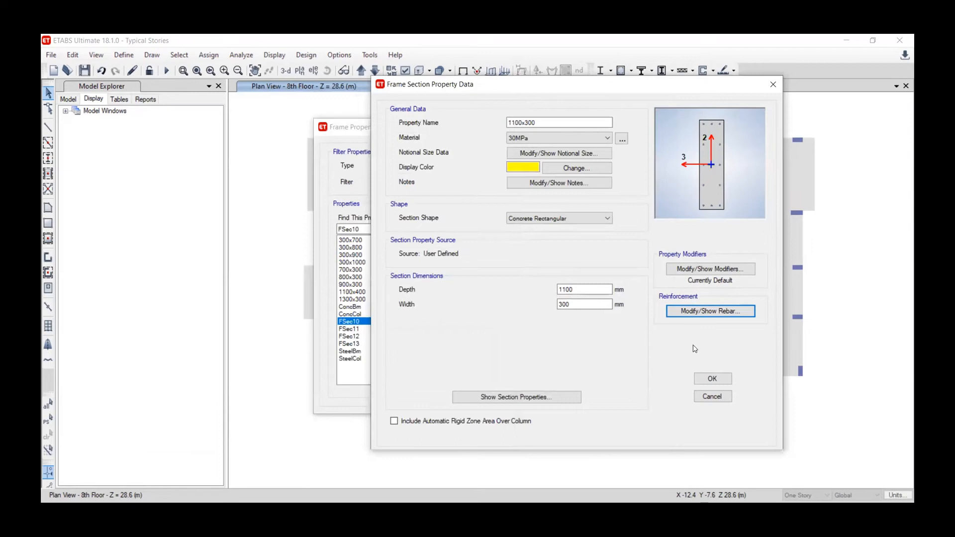
left_click(712, 379)
Step: Rename frame section FSec11 as 300x1300
left_click(365, 328)
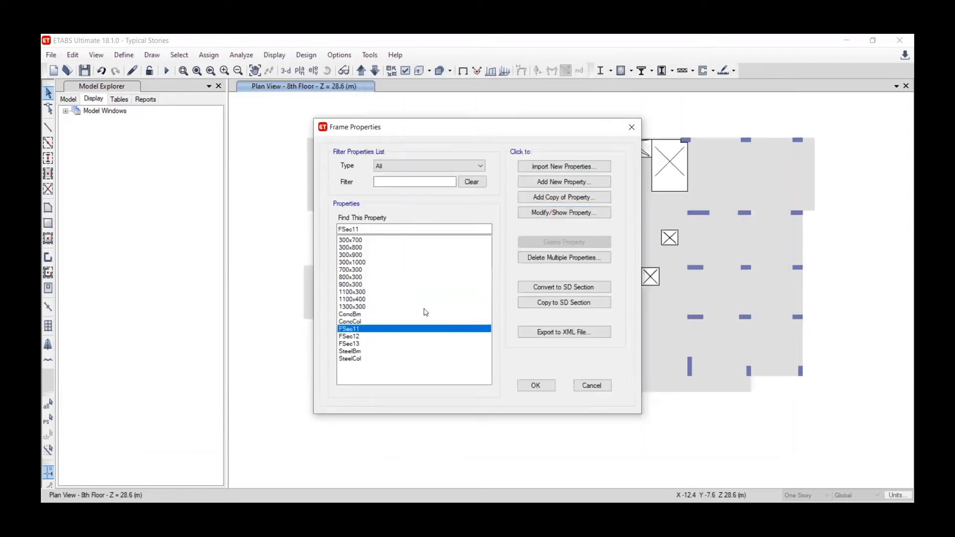
left_click(541, 213)
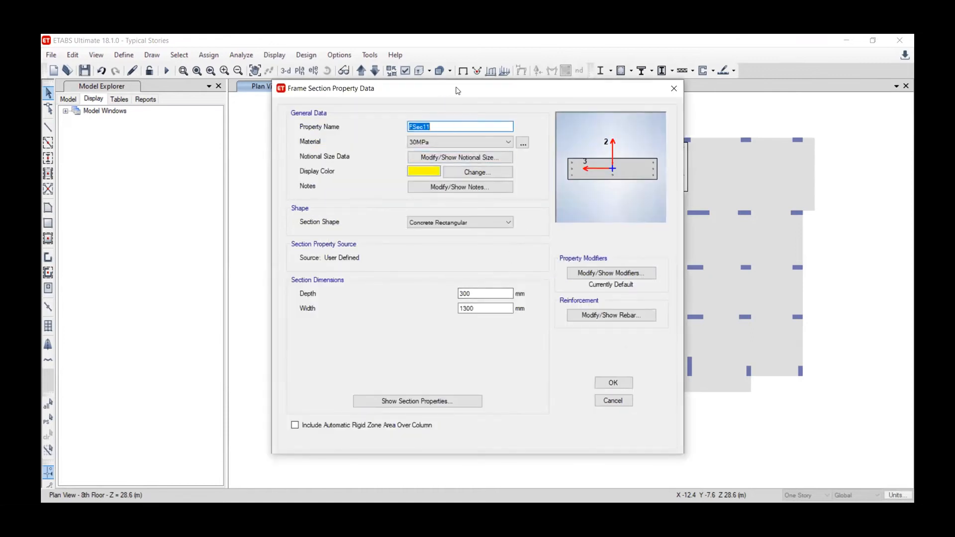
left_click_drag(458, 91, 586, 81)
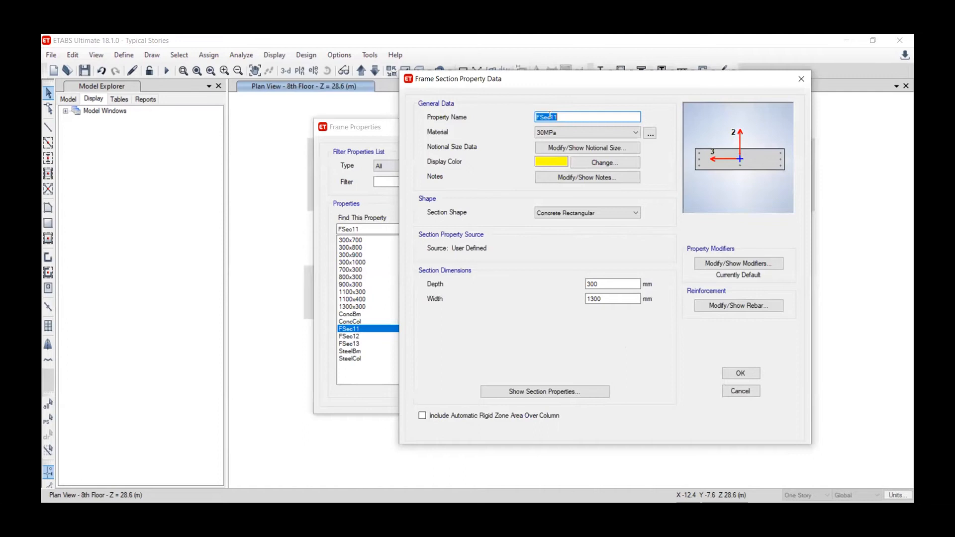
type("300x1")
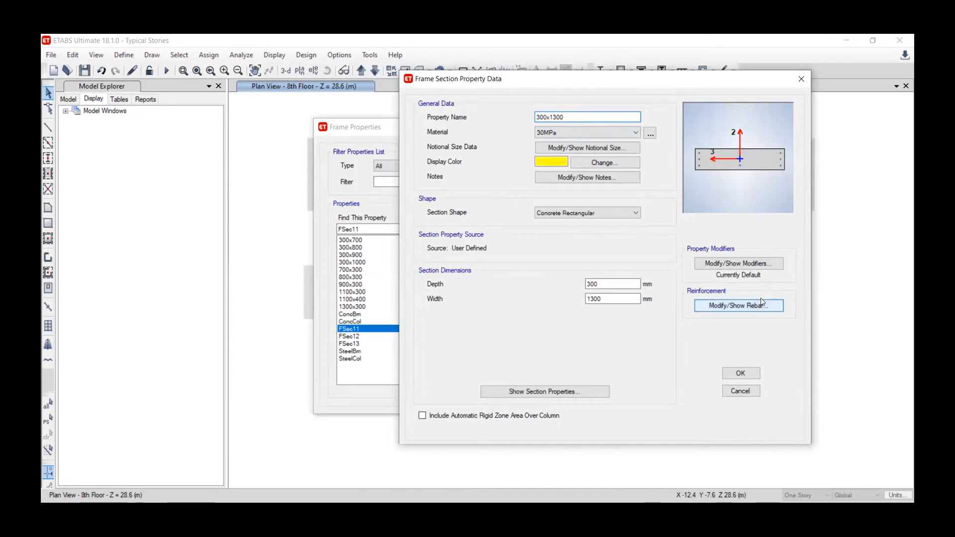
Step: Give the 300x1300 section a 30 mm clear cover and 5 longitudinal bars along the 3-dir face, and accept its definition
type("30")
key("Tab")
type("5")
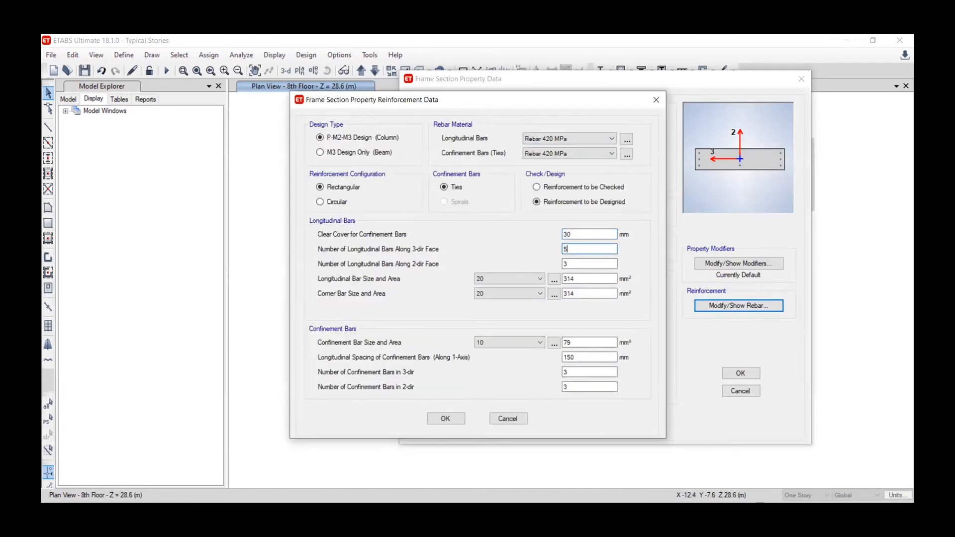
double_click(566, 249)
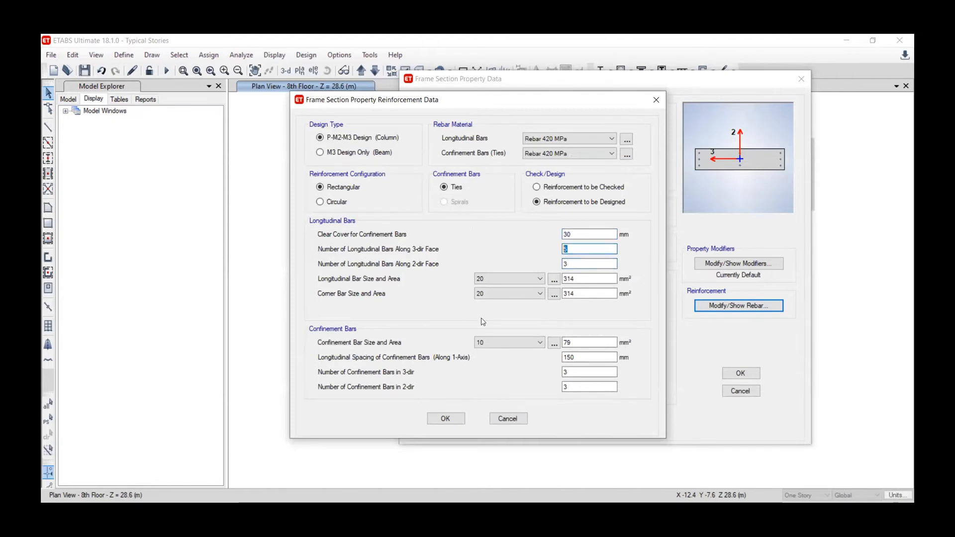
left_click(449, 420)
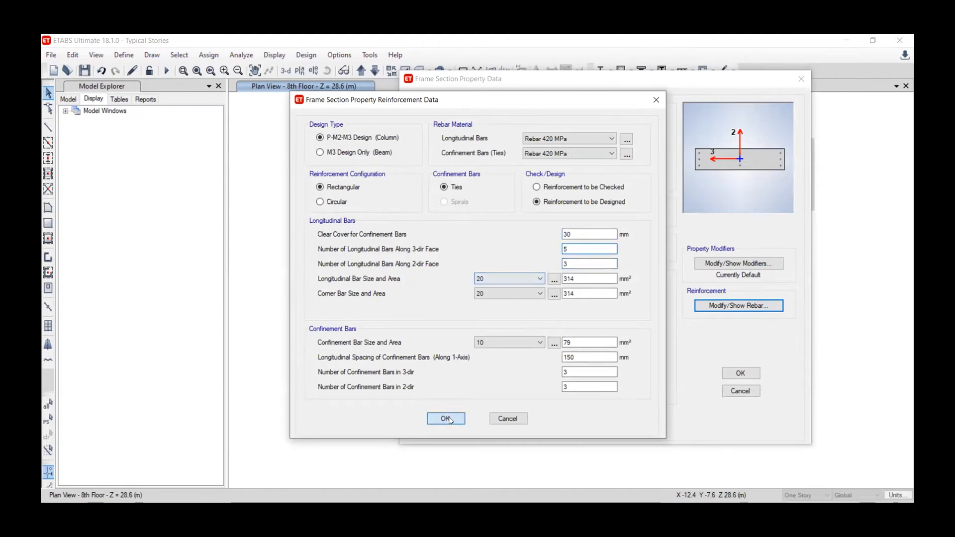
left_click(742, 373)
Step: Rename frame section FSec12 as 1000x300
left_click(367, 336)
left_click(574, 214)
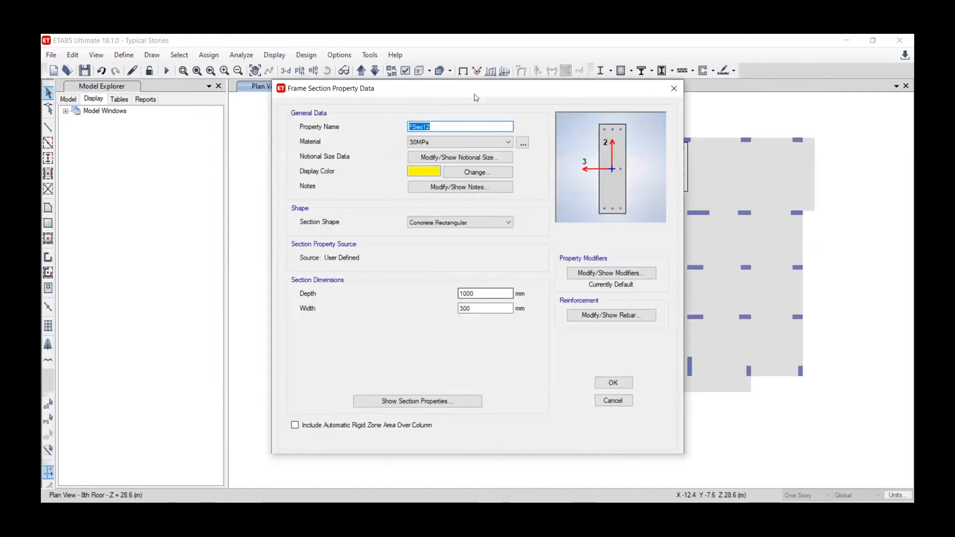
left_click_drag(481, 91, 623, 82)
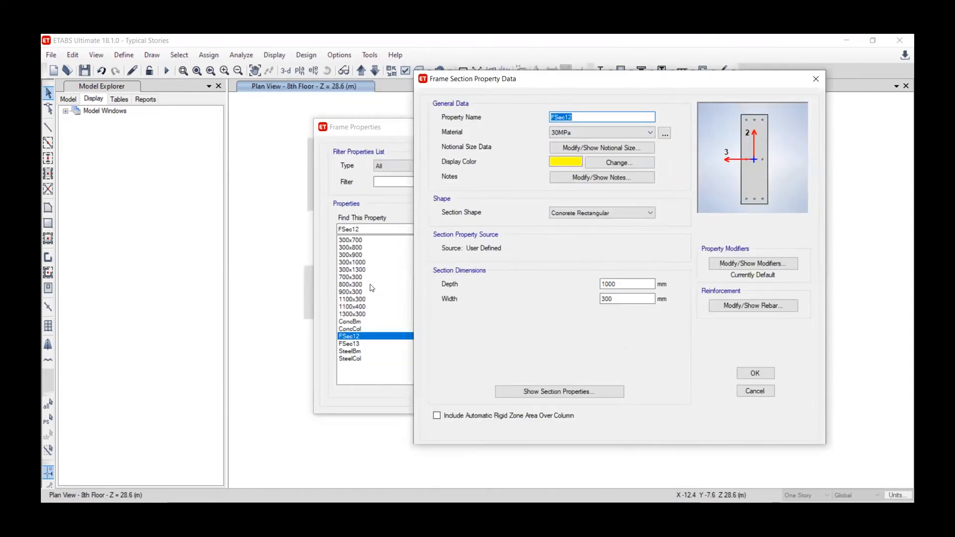
type("1000x300")
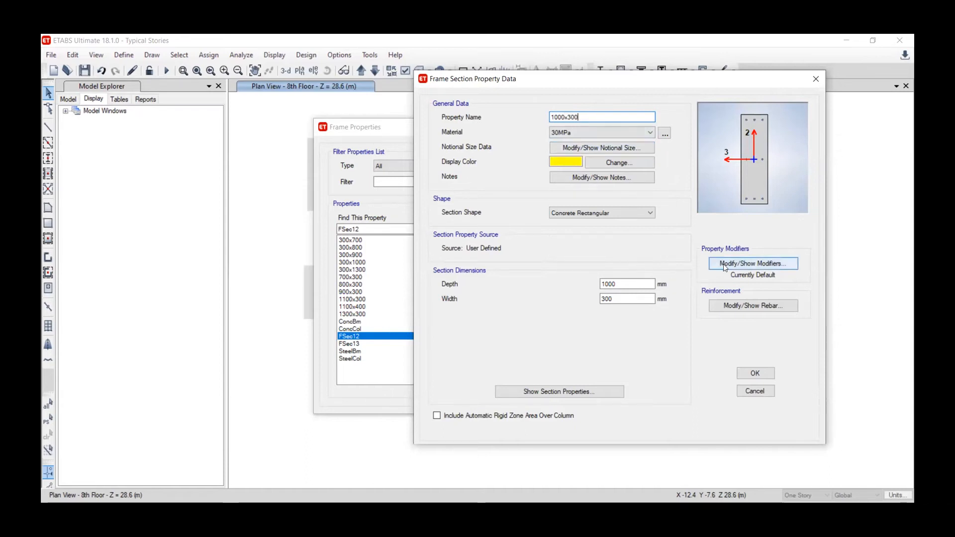
Step: Increase the number of longitudinal bars along the 1000x300 section's 2-dir face and accept its definition
left_click(745, 310)
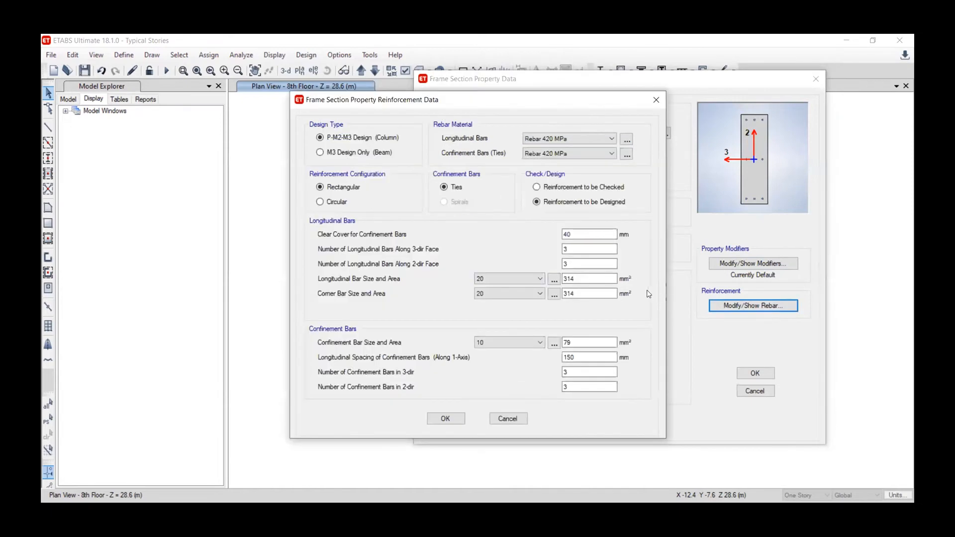
left_click(585, 248)
left_click(580, 261)
left_click_drag(578, 263, 528, 268)
left_click(445, 419)
left_click(755, 373)
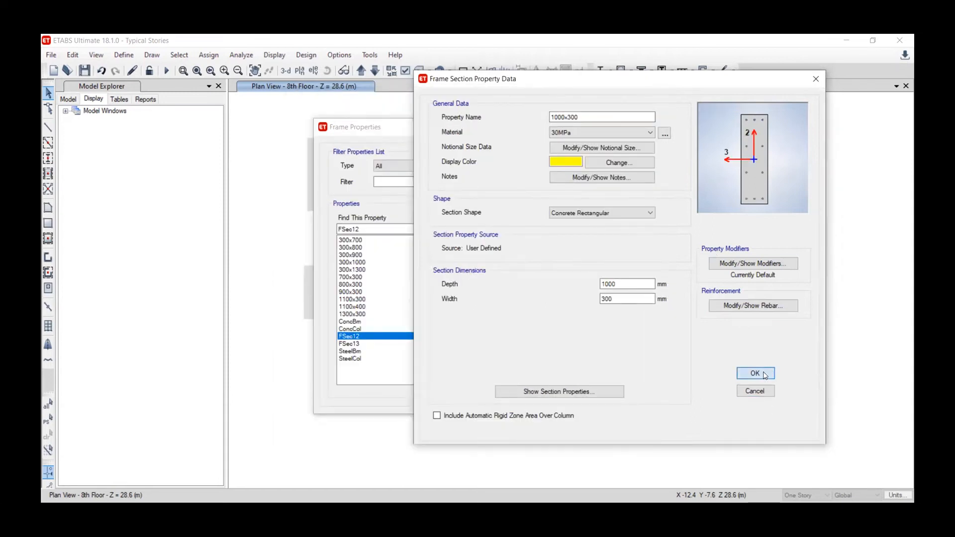
Step: Rename frame section FSec13 as 1500x300
left_click(354, 344)
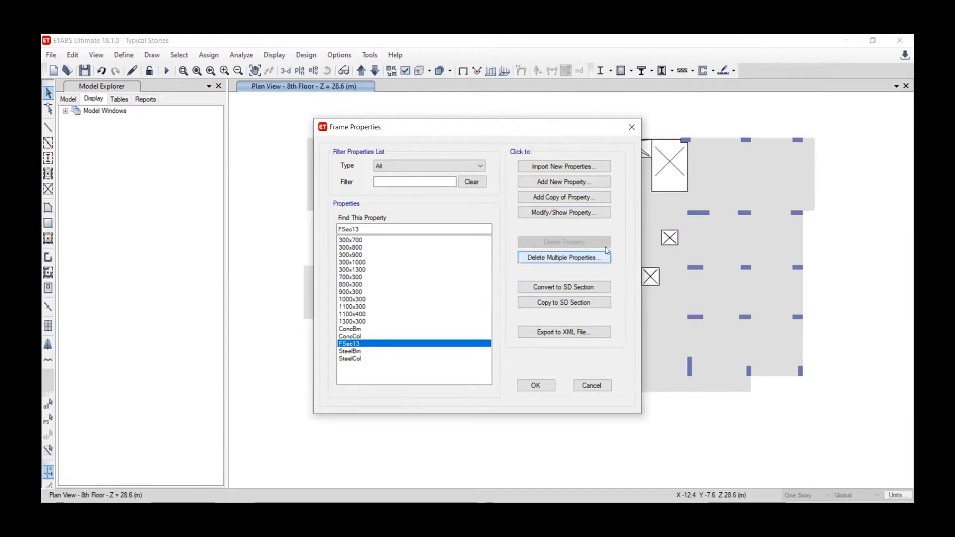
left_click(564, 212)
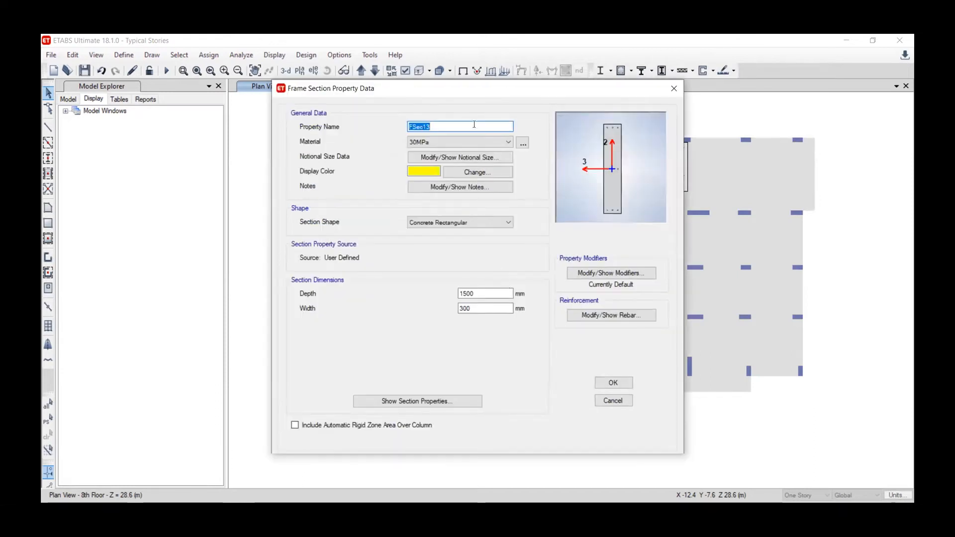
left_click_drag(464, 92, 638, 80)
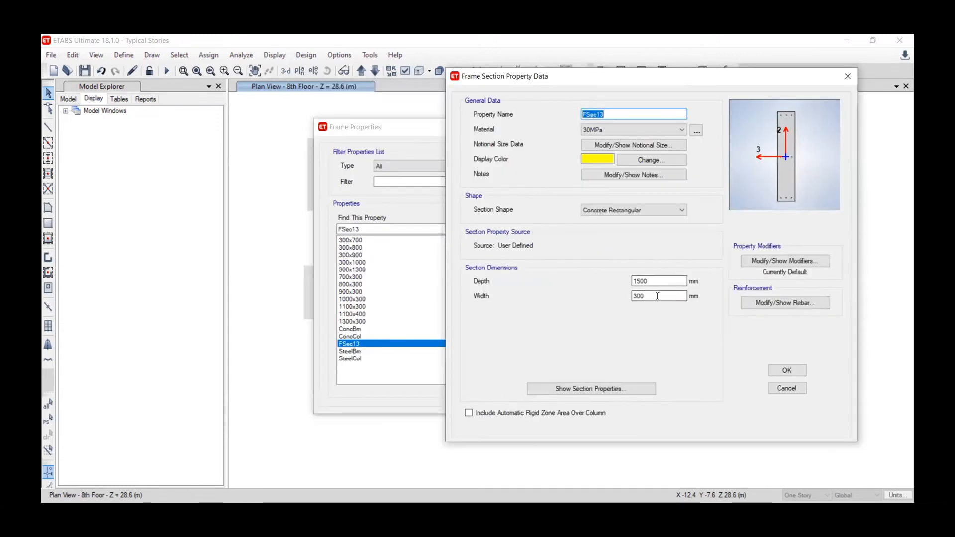
type("1500x300")
Step: Give the 1500x300 section a 30 mm clear cover and 7 longitudinal bars along the 2-dir face, and accept its definition
left_click(802, 302)
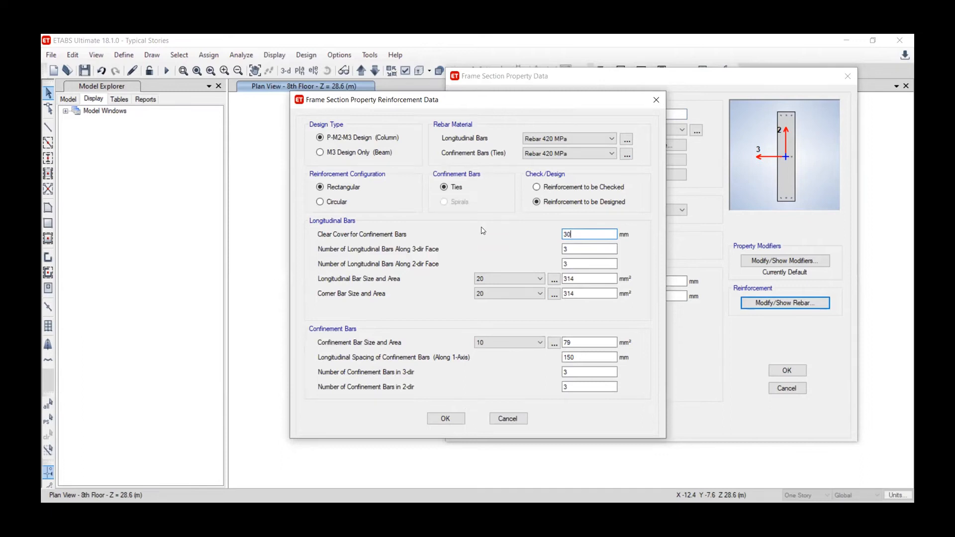
double_click(577, 279)
left_click(584, 250)
key("Tab")
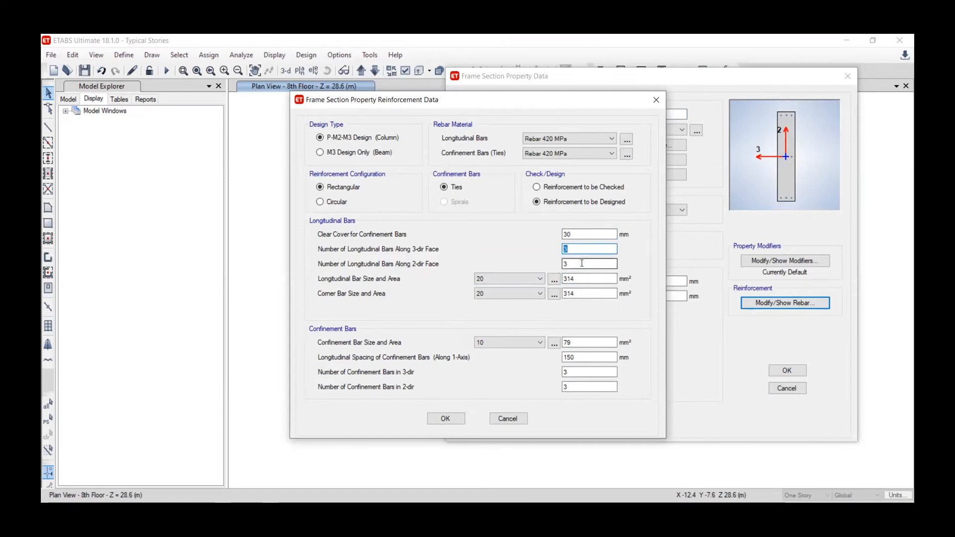
type("7")
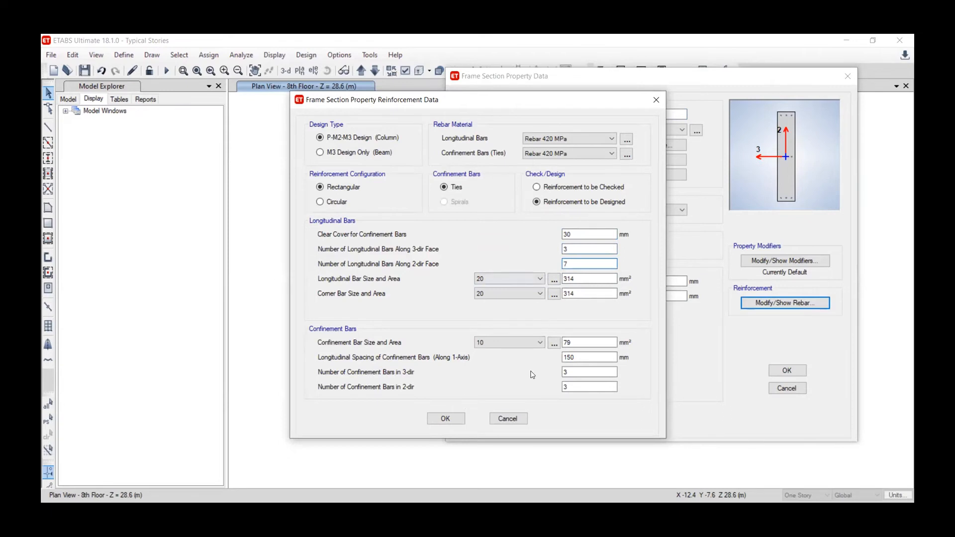
left_click(453, 420)
left_click(787, 370)
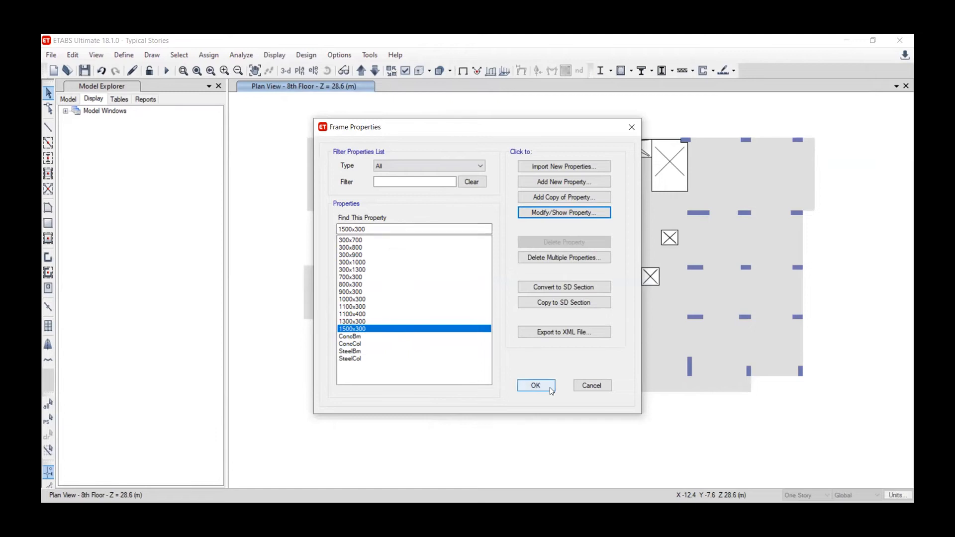
Step: Recheck the 1500x300 section's definition and accept the whole list of frame properties
left_click(535, 214)
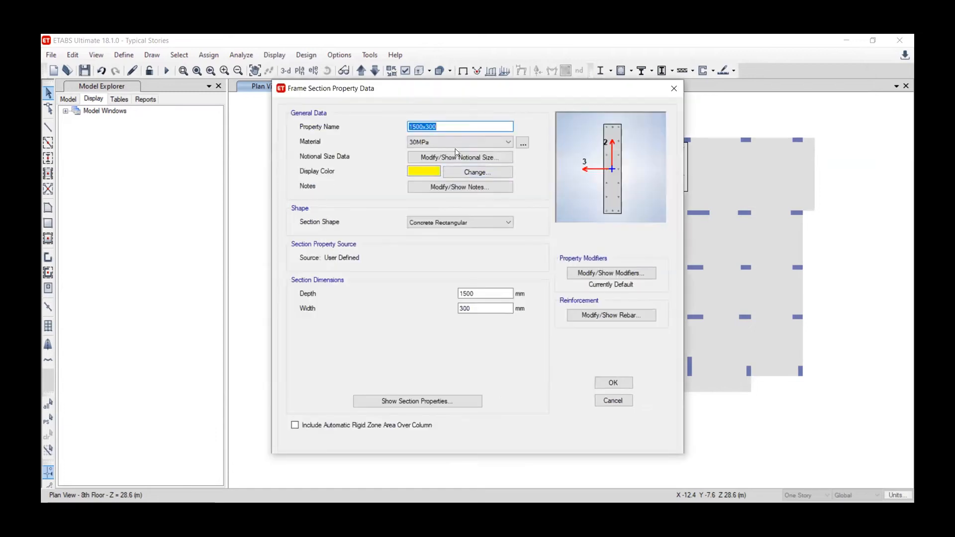
left_click(602, 381)
left_click(547, 387)
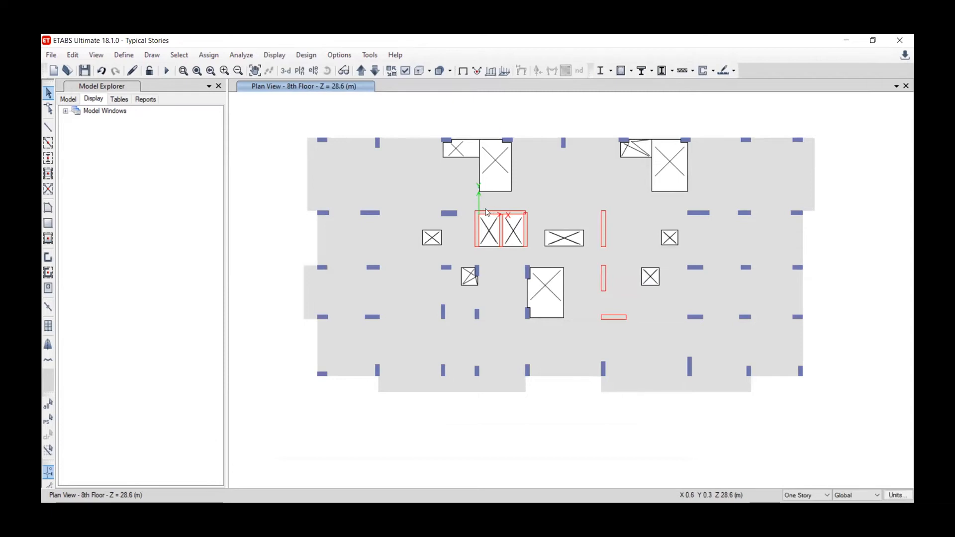
Step: Review the wall section properties Wall25, Wall30 and Wall35 and leave them without changes
left_click(124, 55)
mouse_move(153, 87)
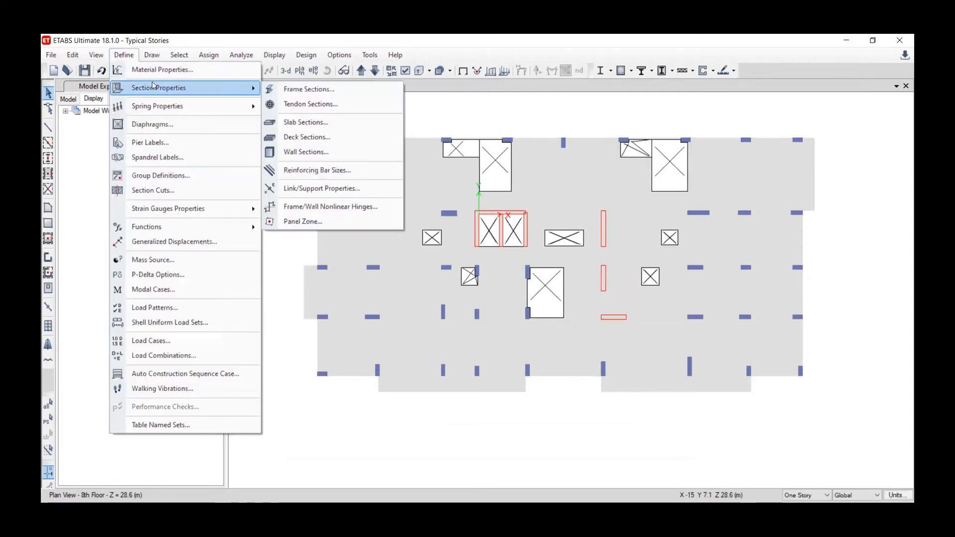
left_click(311, 152)
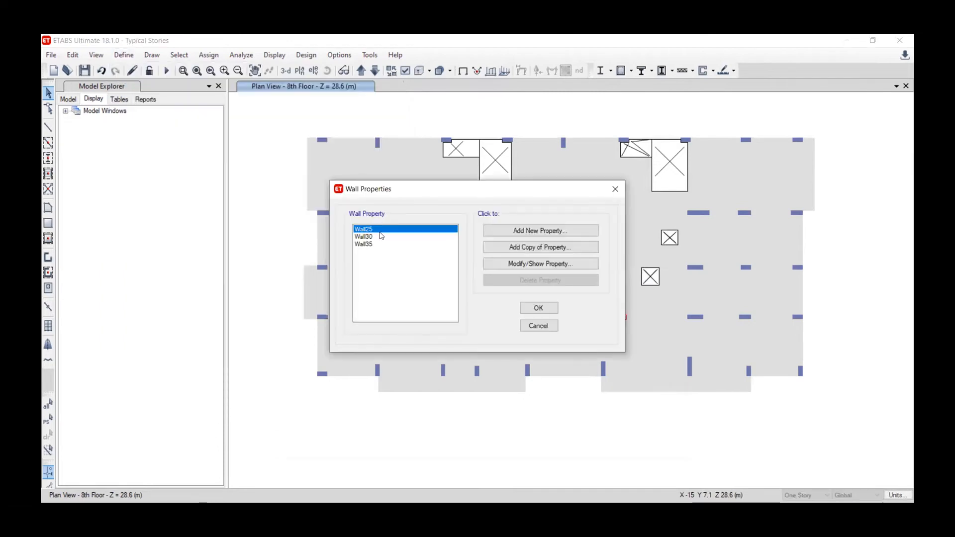
left_click(381, 237)
left_click(378, 244)
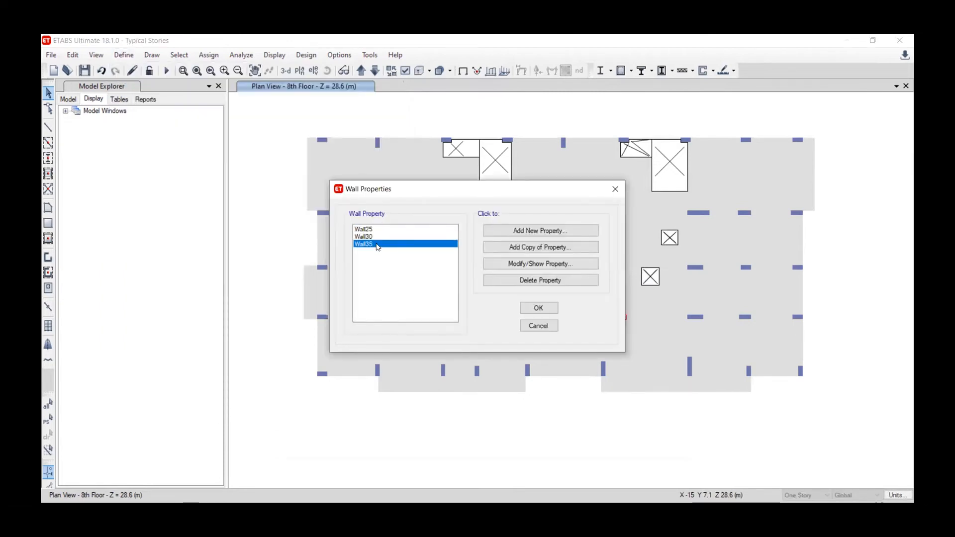
left_click(539, 326)
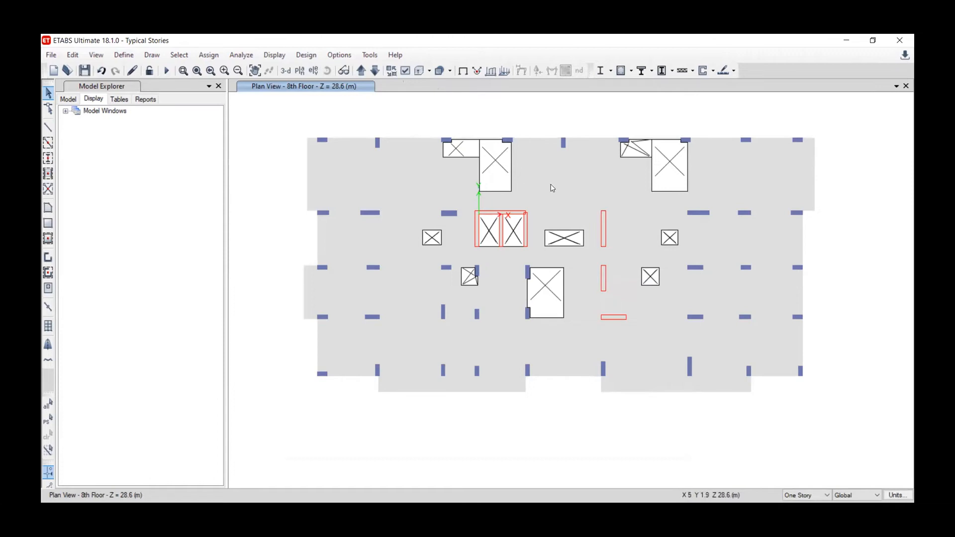
middle_click_drag(452, 209, 429, 206)
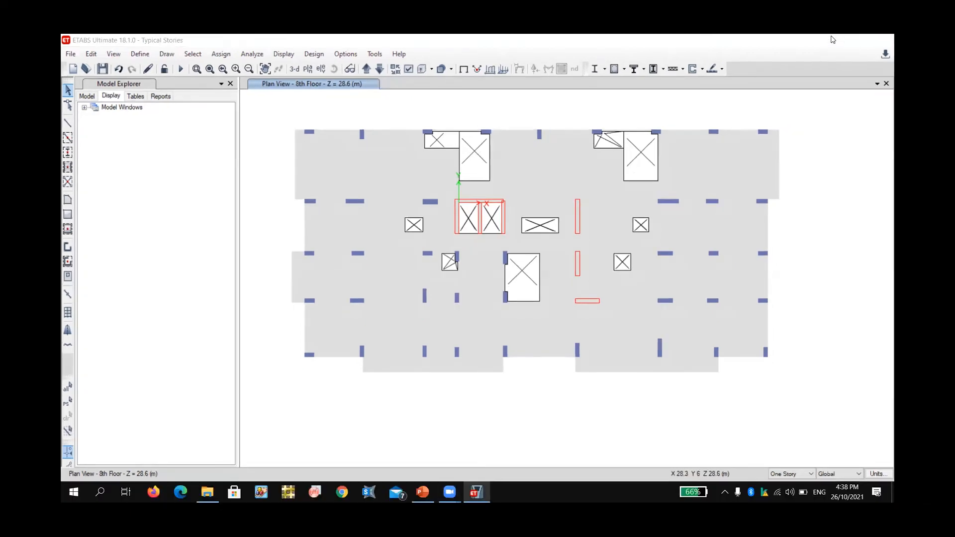
Step: Minimise ETABS, clear the ACAD Files window out of the way and open the minimum-thickness-of-slabs image from the desktop
left_click(829, 40)
left_click_drag(259, 51, 152, 58)
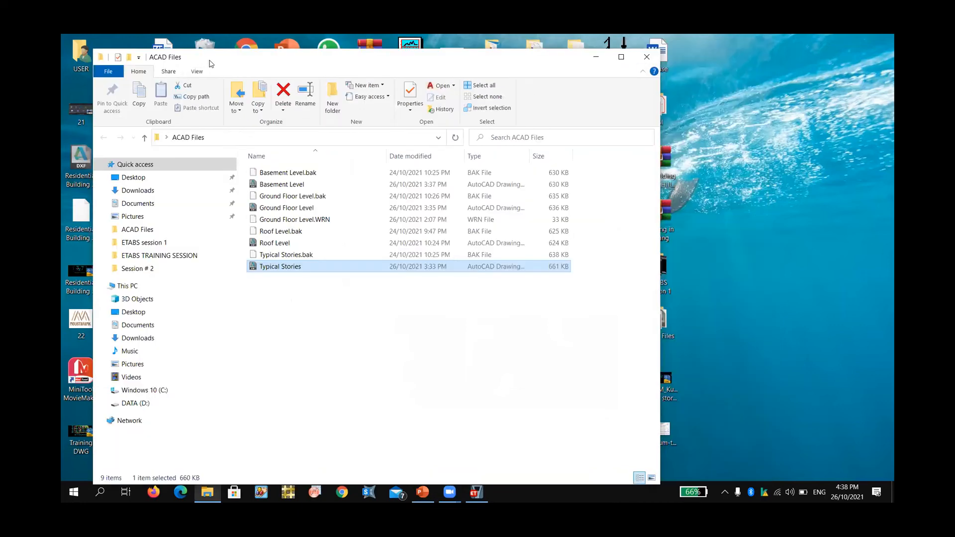
key("super+Left")
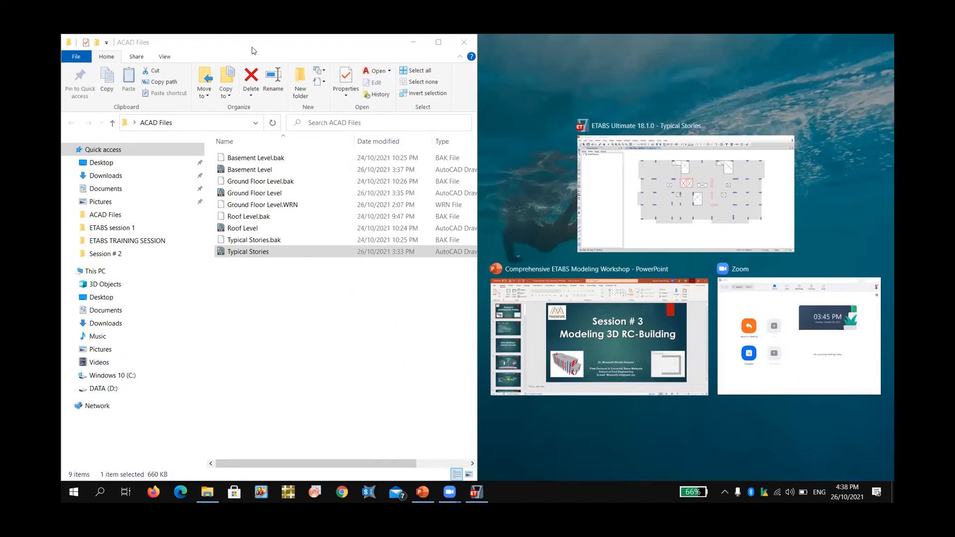
key("super+Down")
left_click_drag(229, 62, 199, 58)
double_click(658, 438)
scroll(412, 271, "up", 3)
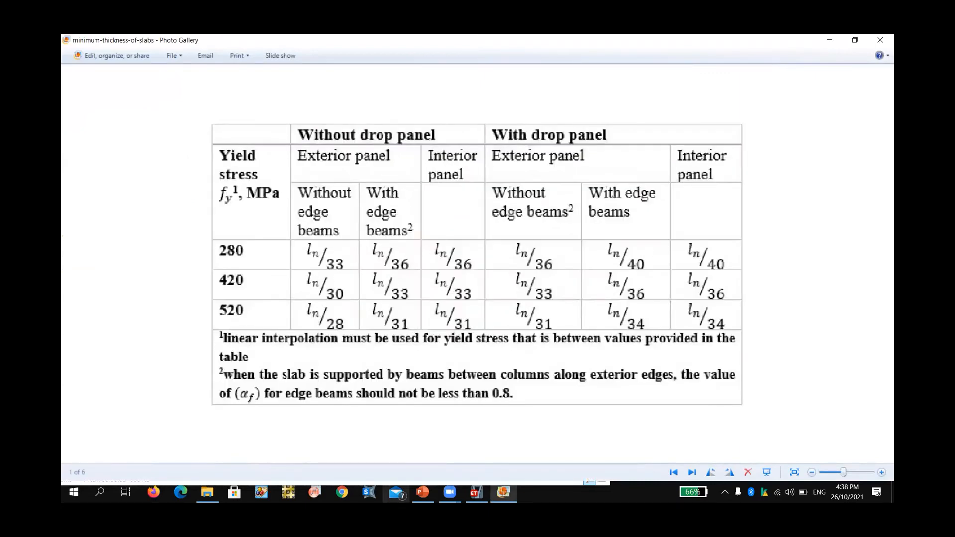
Step: Examine the minimum slab thickness table alongside the ETABS plan, close the image and maximise ETABS again
left_click(477, 493)
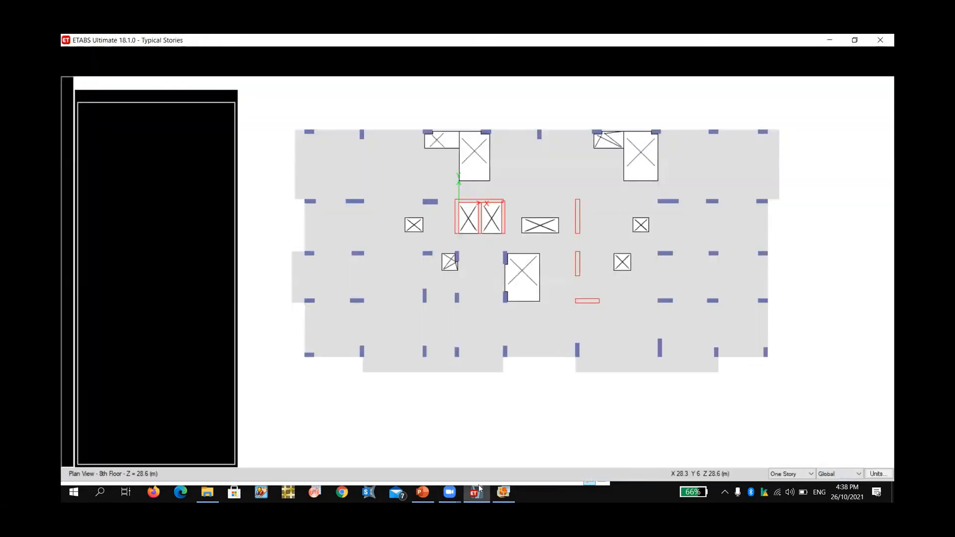
double_click(784, 41)
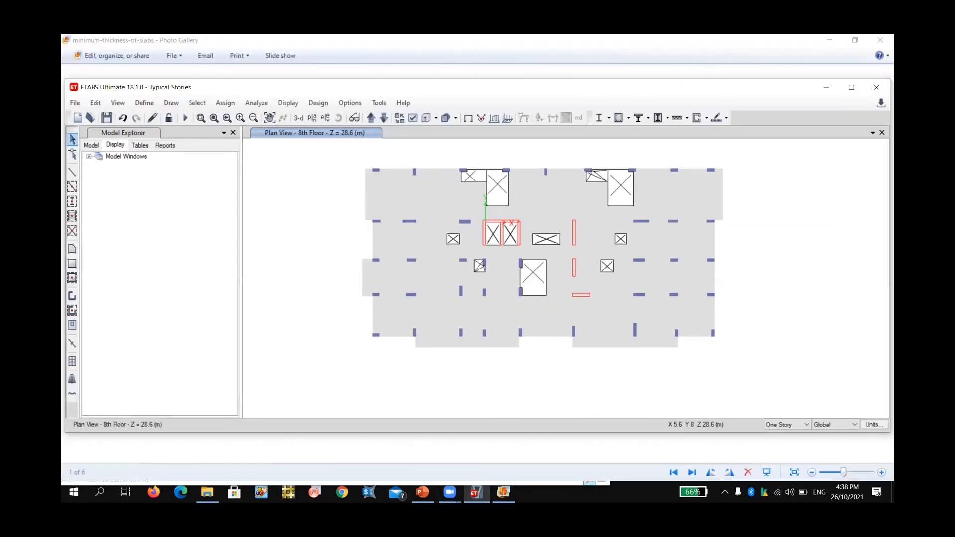
double_click(647, 42)
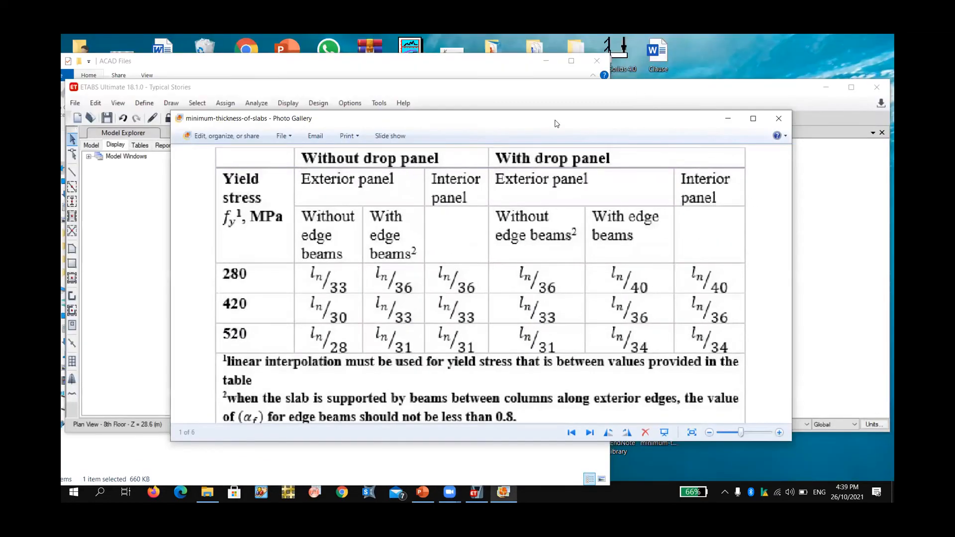
left_click_drag(557, 124, 260, 118)
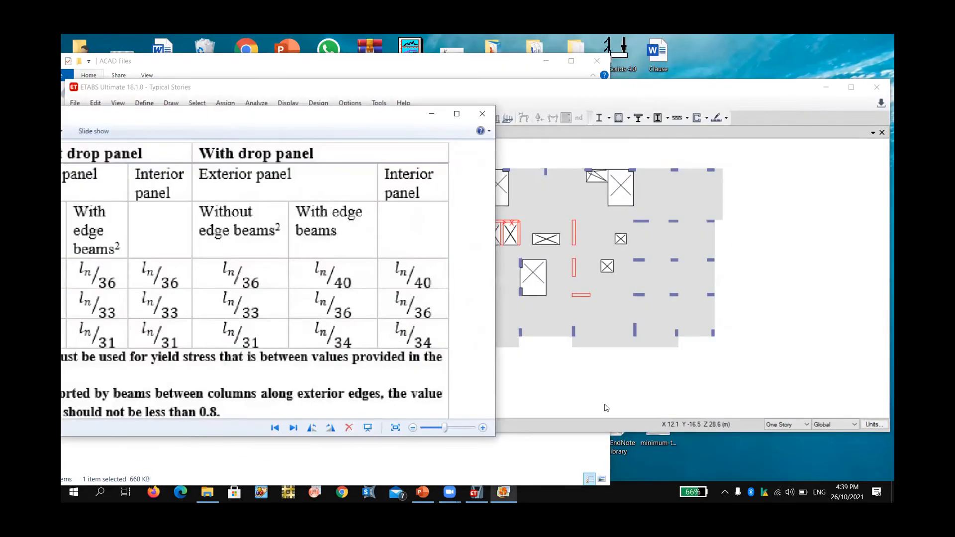
left_click_drag(497, 436, 445, 437)
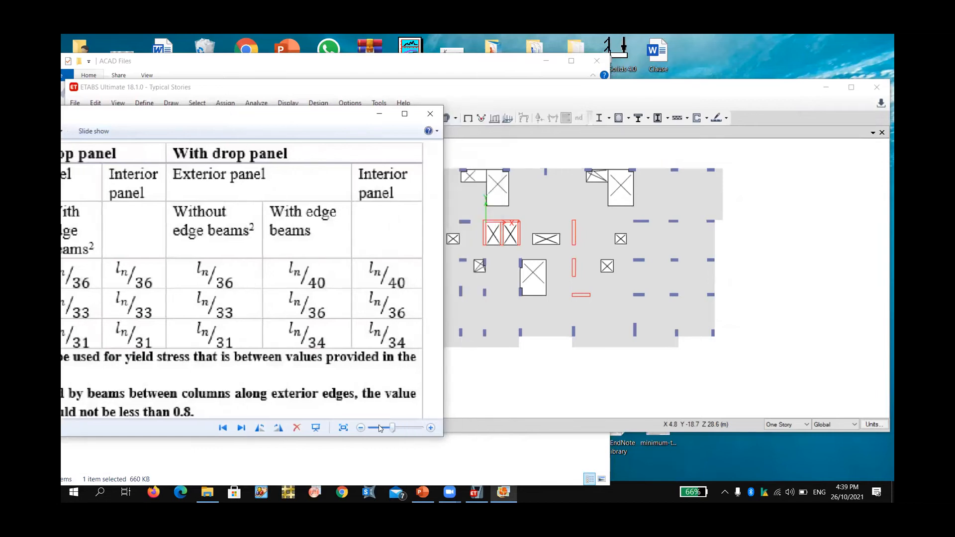
left_click(369, 427)
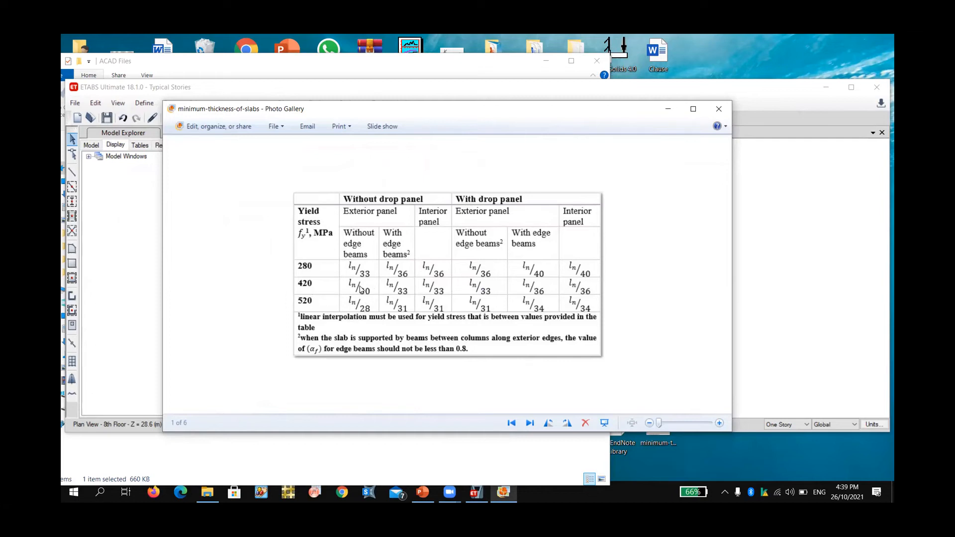
left_click(717, 109)
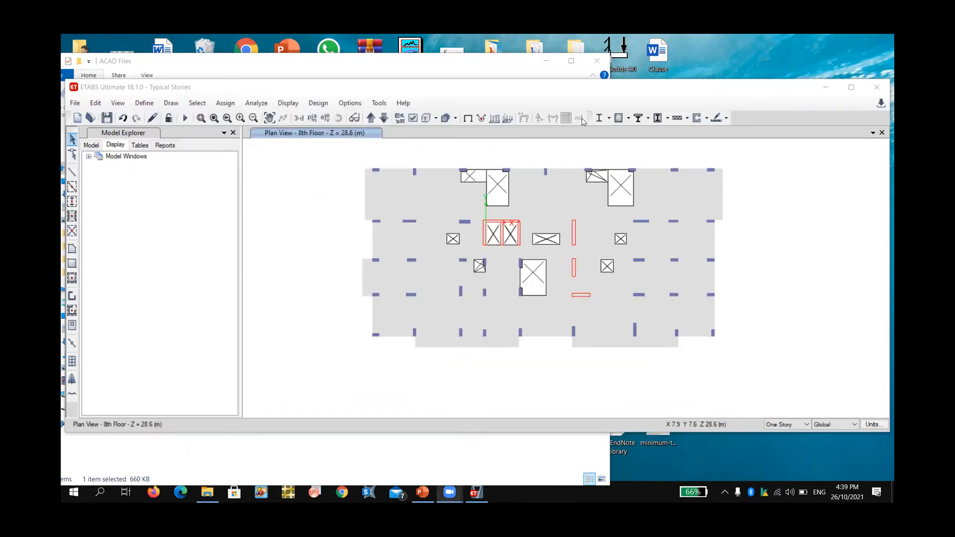
double_click(568, 95)
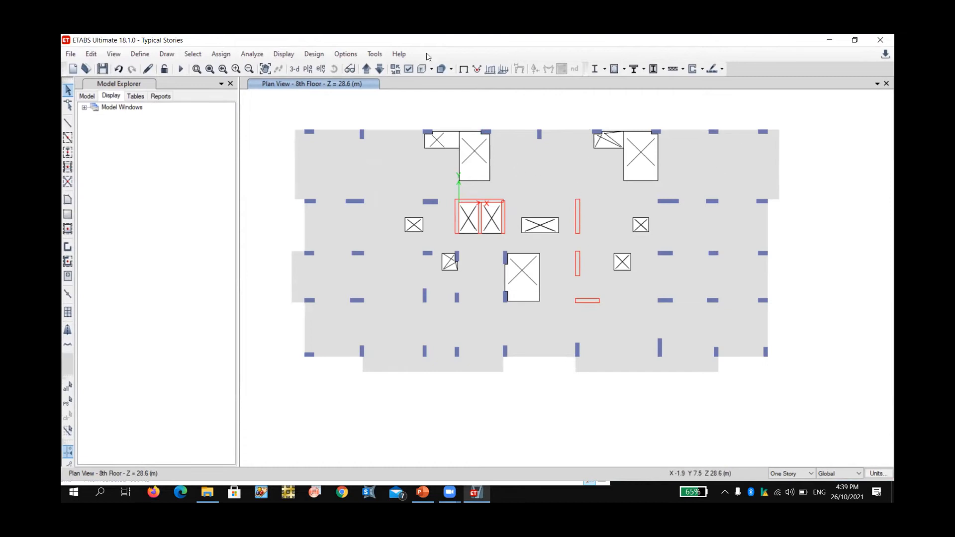
Step: Open Calculator, work out the minimum slab thickness as 6 × 100 ÷ 33, and close it
key("super")
type("calc")
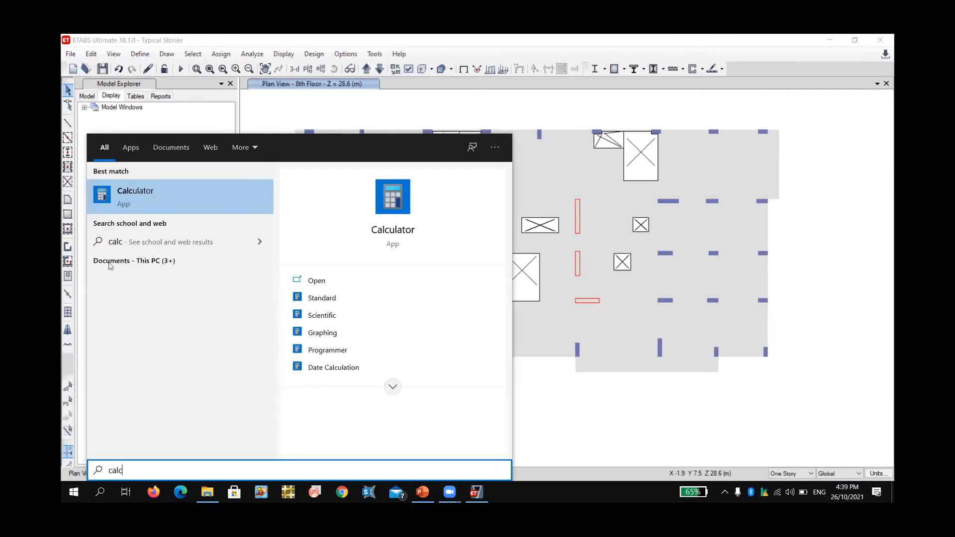
key("Return")
left_click(604, 334)
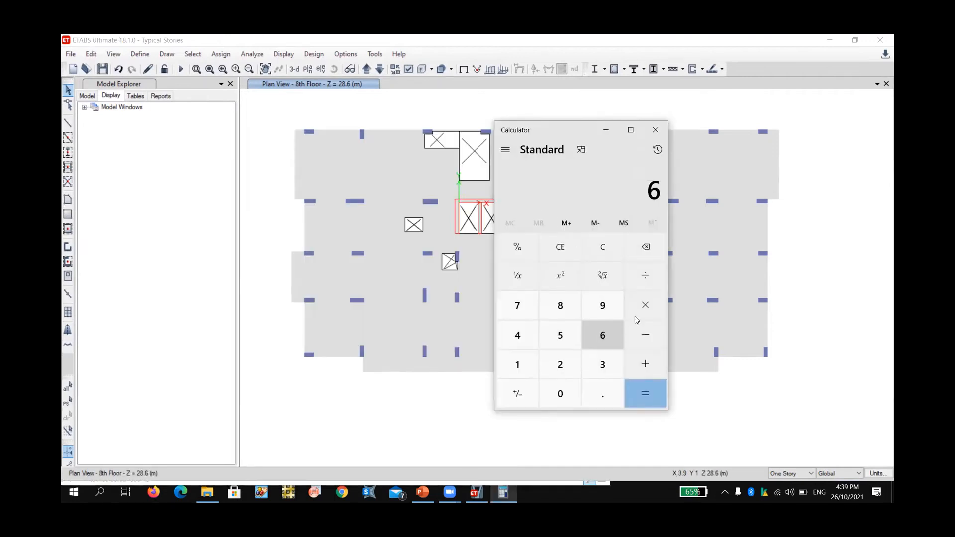
left_click(645, 305)
left_click(518, 364)
double_click(560, 393)
left_click(640, 397)
left_click(645, 275)
double_click(602, 360)
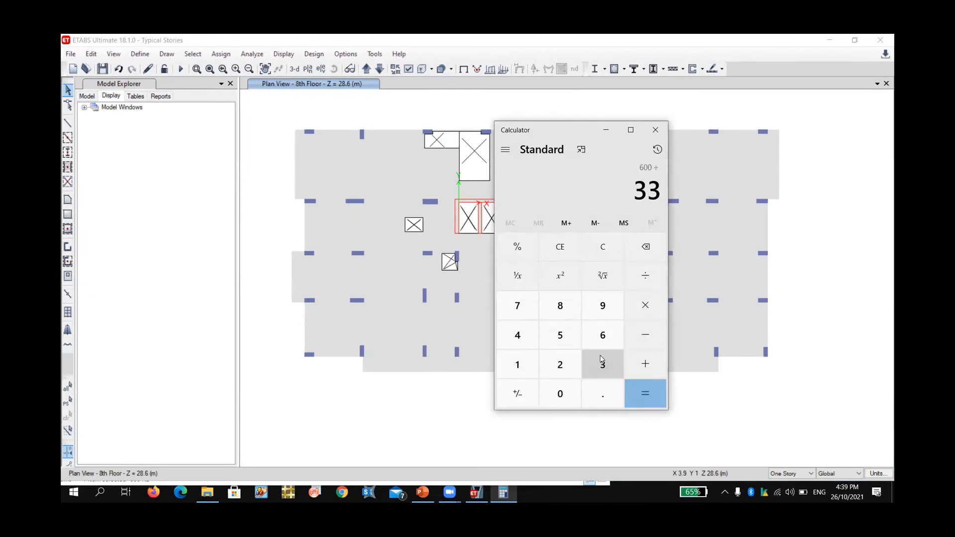
left_click(646, 393)
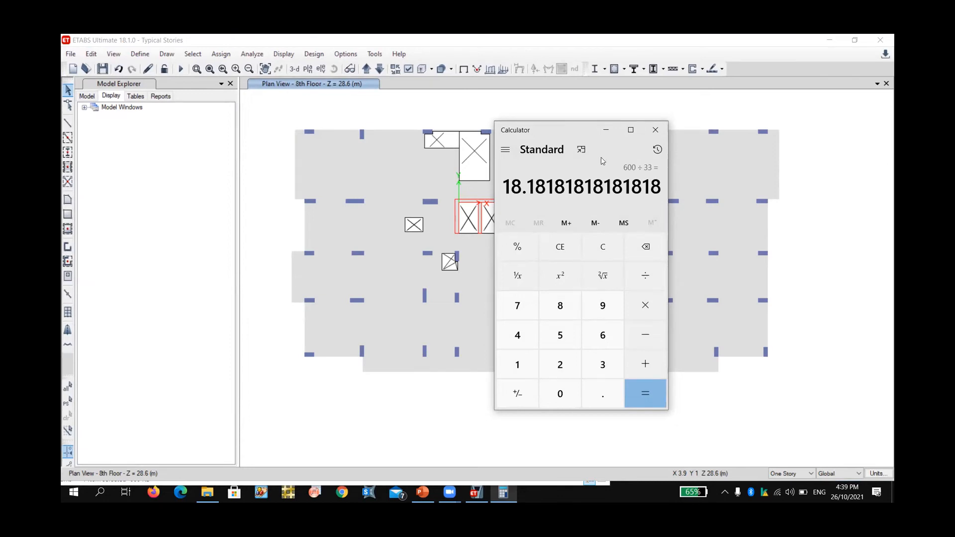
left_click(656, 130)
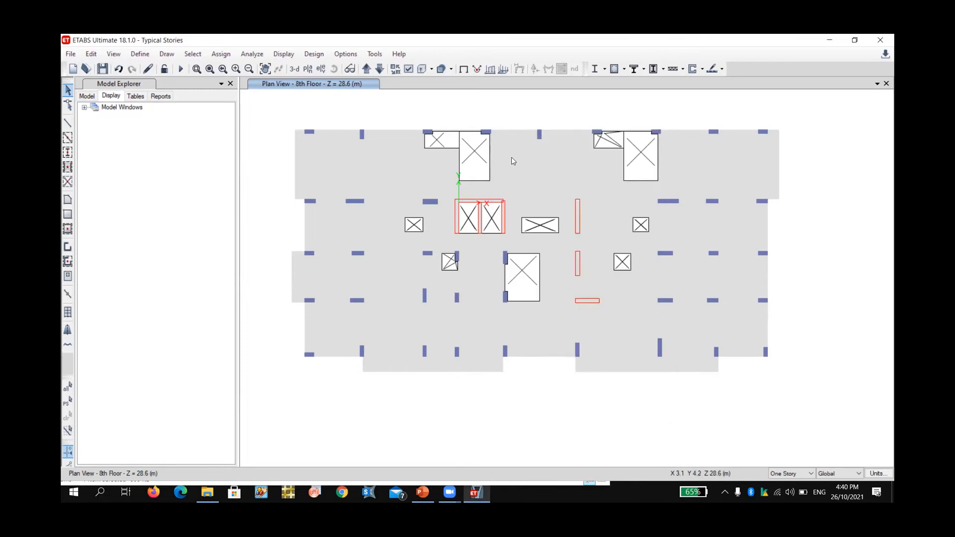
Step: Rename the slab property Slab1 as Slab200 with a thickness of 200 mm
left_click(140, 54)
mouse_move(169, 84)
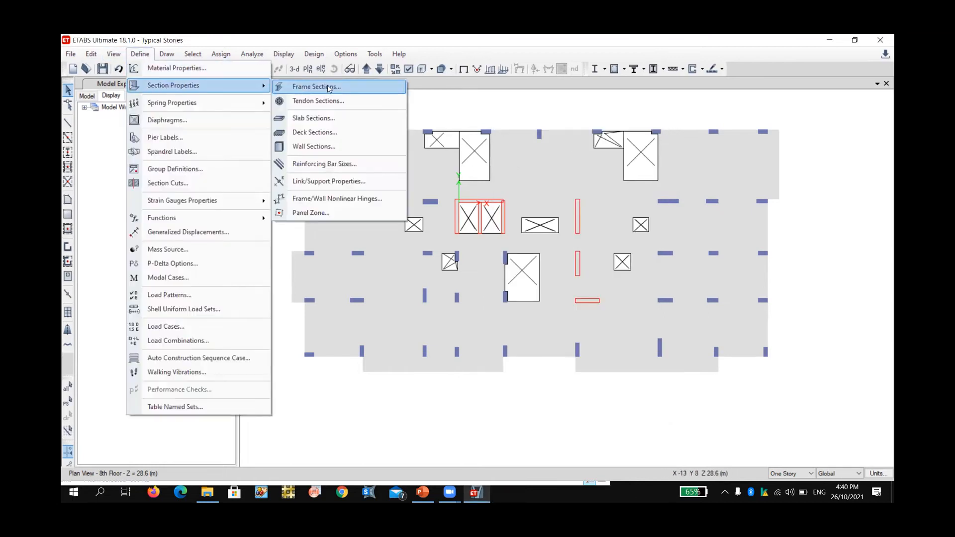
left_click(313, 118)
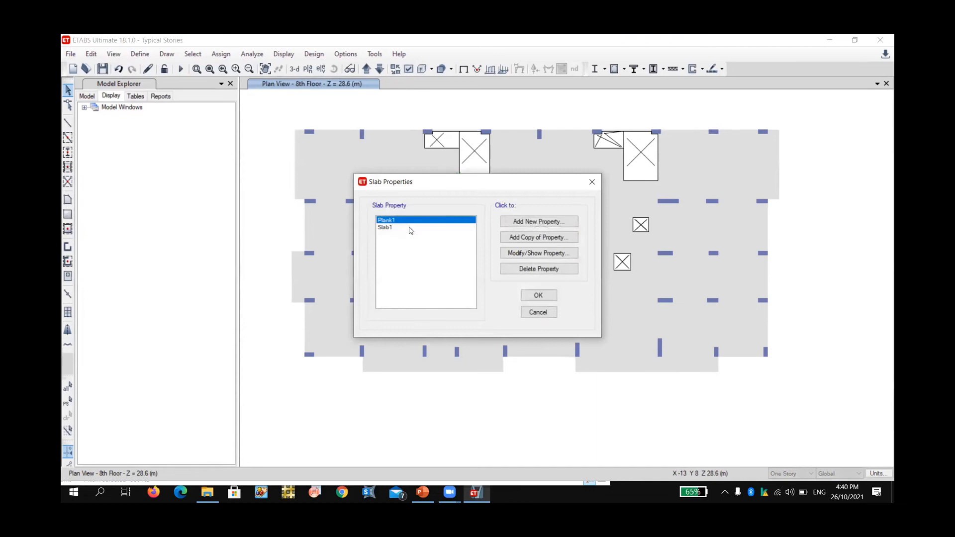
left_click(410, 229)
left_click(536, 253)
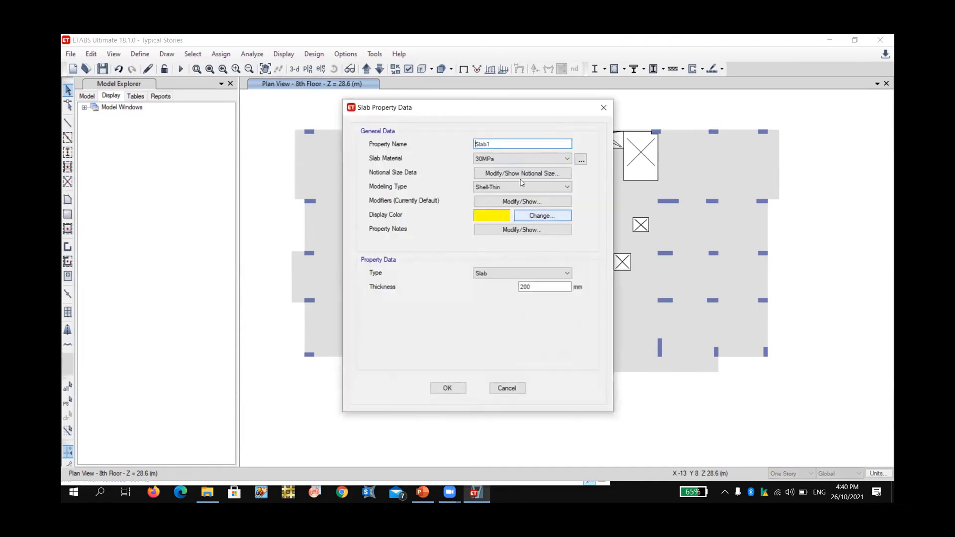
double_click(528, 286)
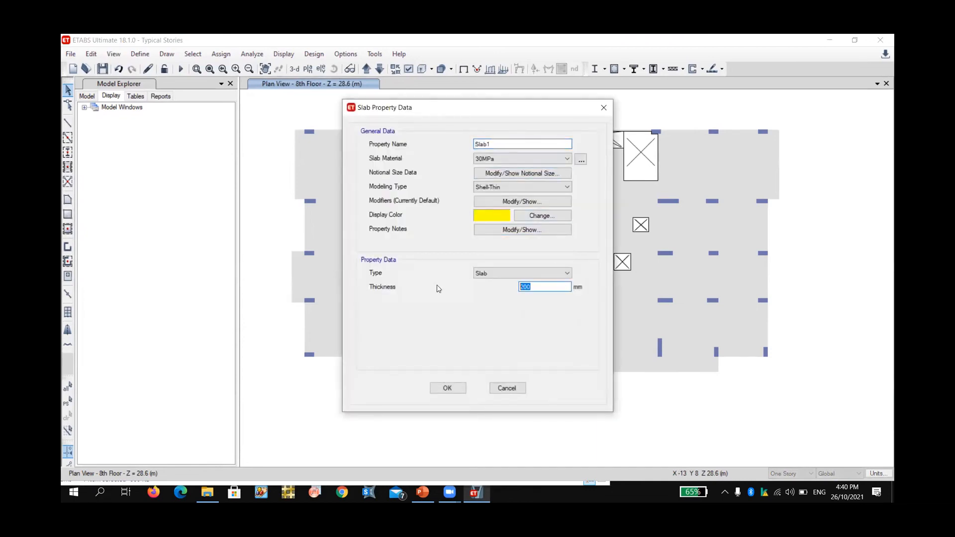
type("200")
left_click(505, 143)
left_click(450, 389)
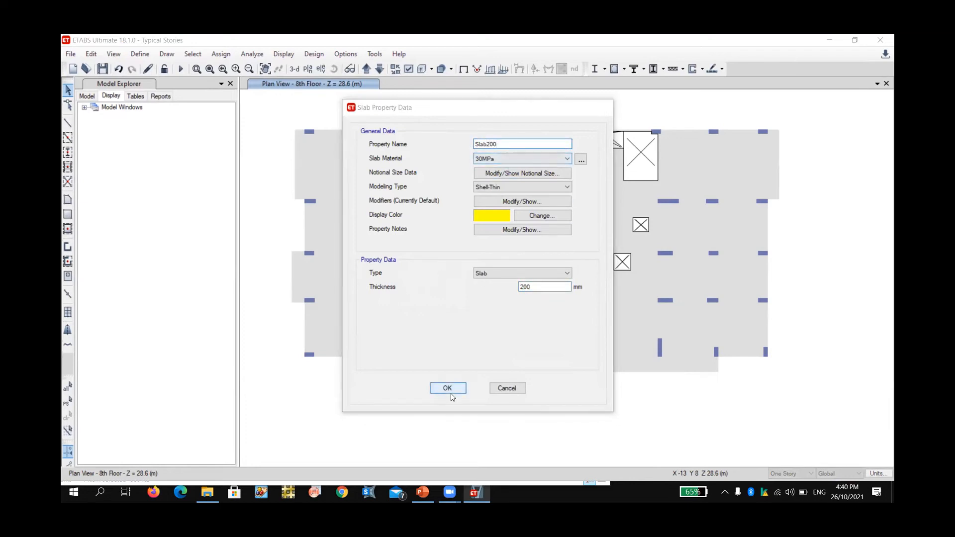
left_click(535, 296)
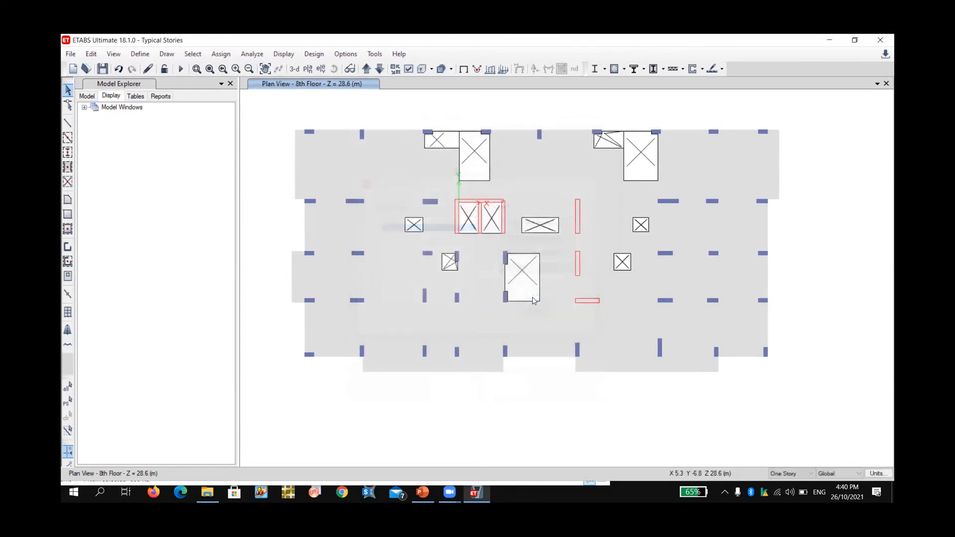
Step: Select all floor objects in the model by object type
left_click(194, 53)
mouse_move(208, 72)
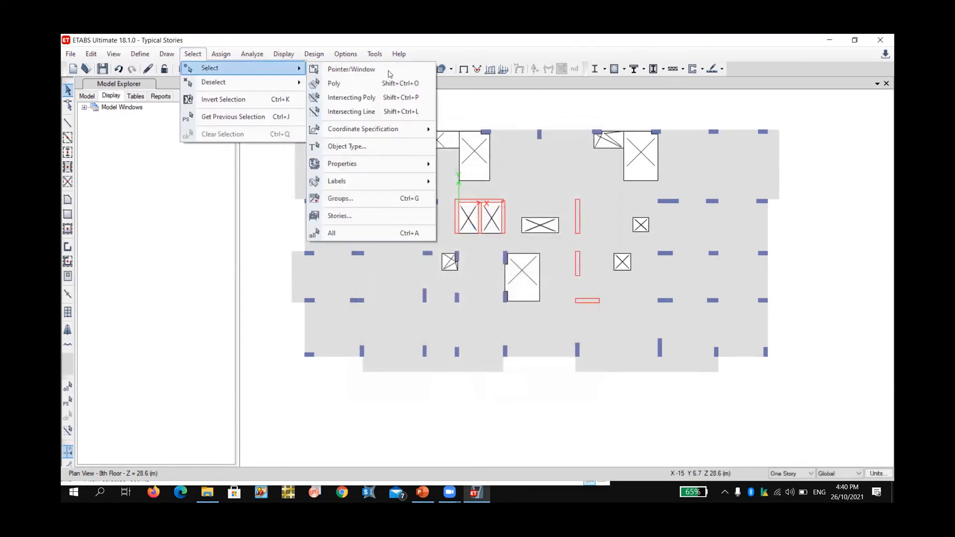
left_click(359, 147)
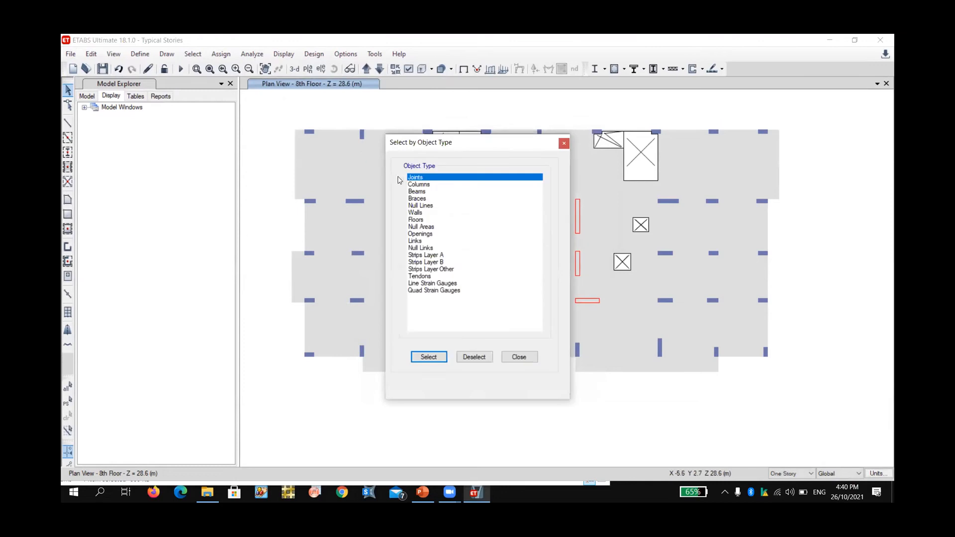
left_click(423, 220)
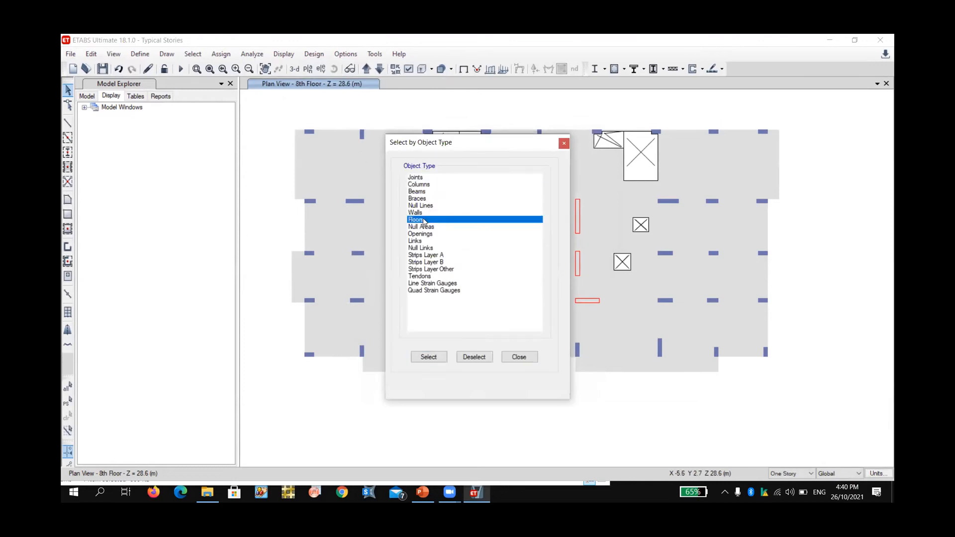
left_click(431, 358)
left_click(519, 357)
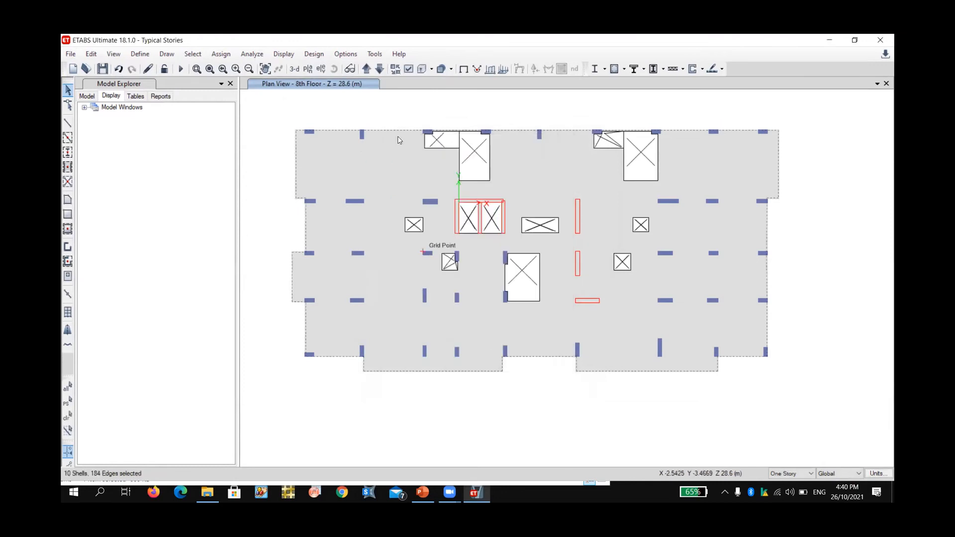
Step: Assign the Slab200 section to the selected floors with the ground floor plan in view, and restore the undeformed display
left_click(368, 70)
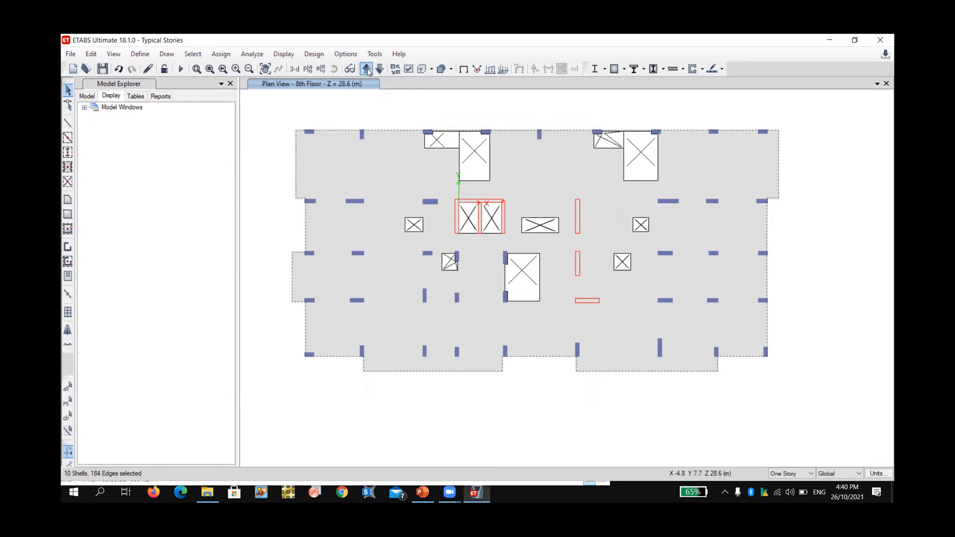
left_click(368, 71)
left_click(368, 71)
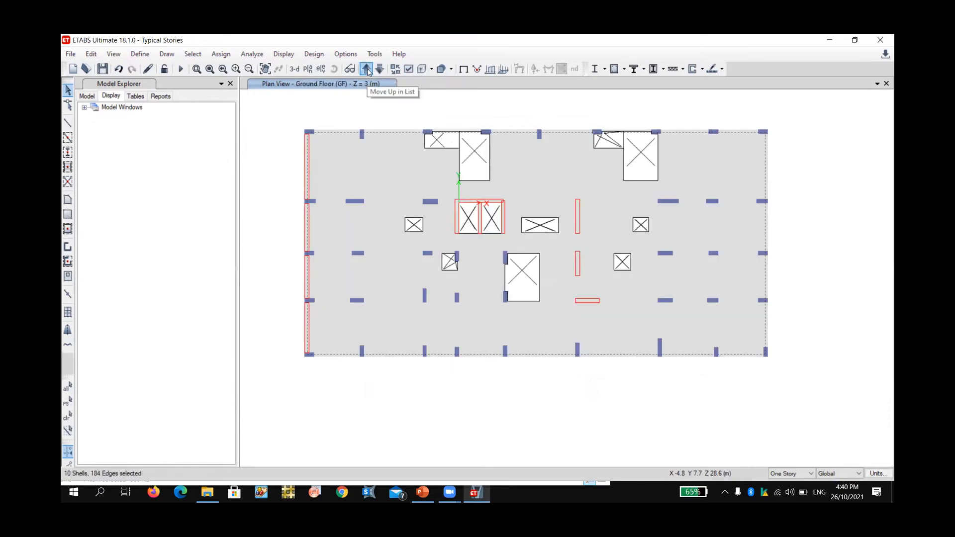
left_click(221, 54)
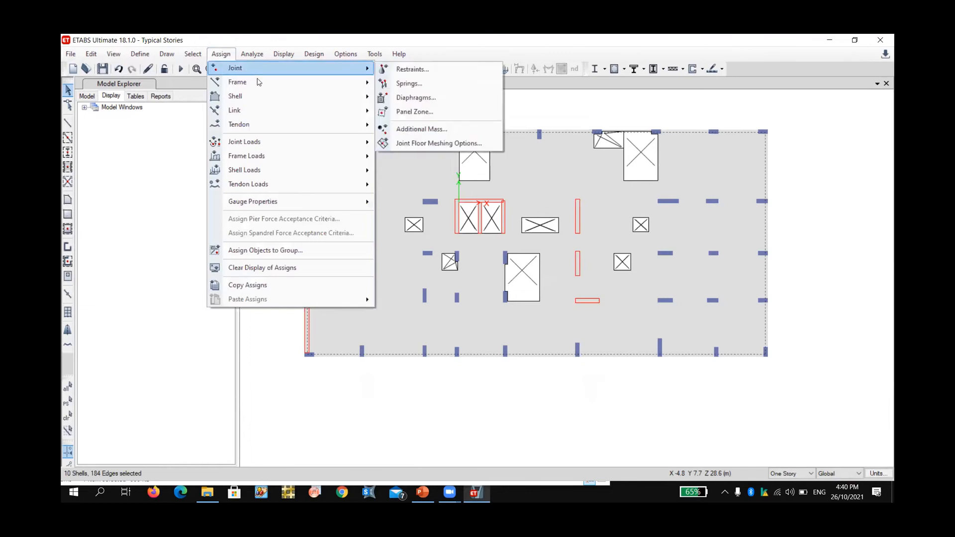
mouse_move(262, 95)
left_click(443, 97)
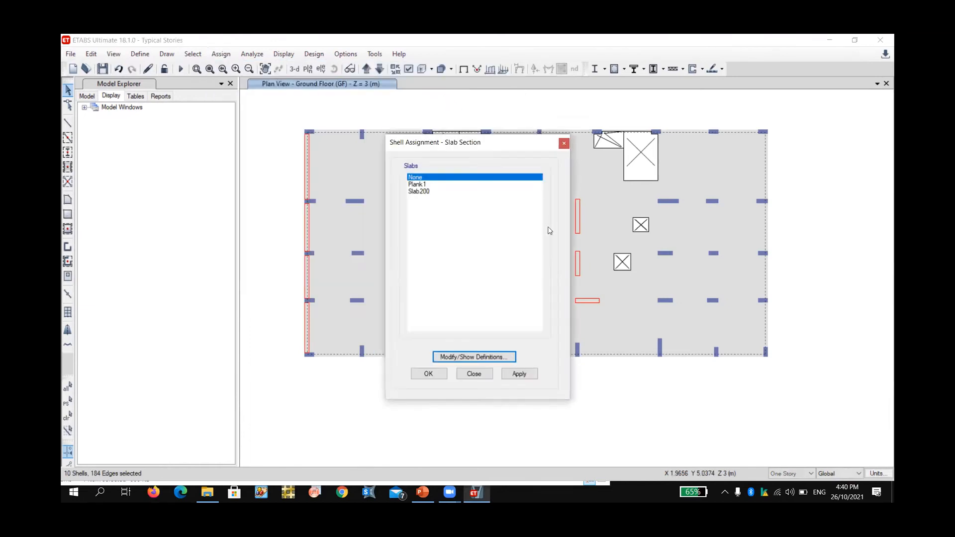
left_click(421, 192)
left_click(519, 373)
left_click(474, 374)
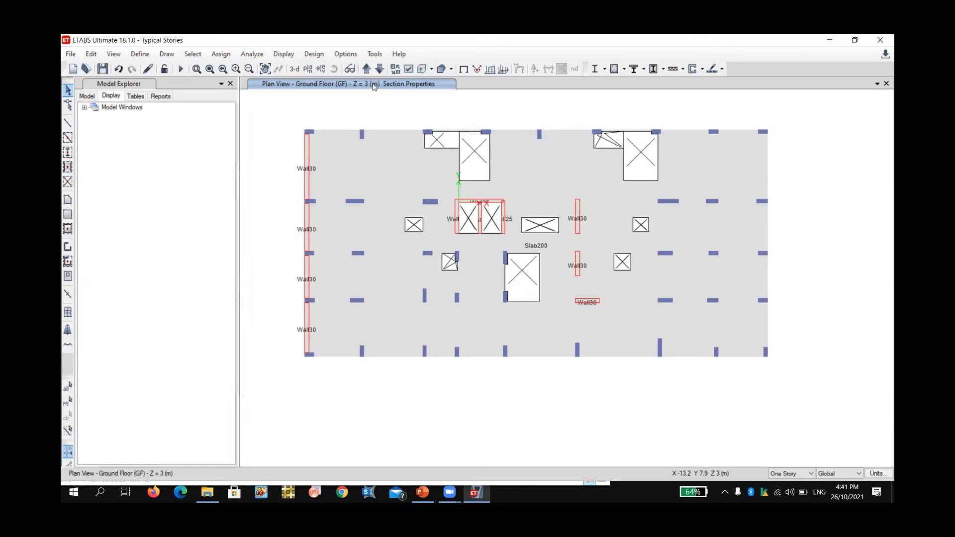
left_click(464, 71)
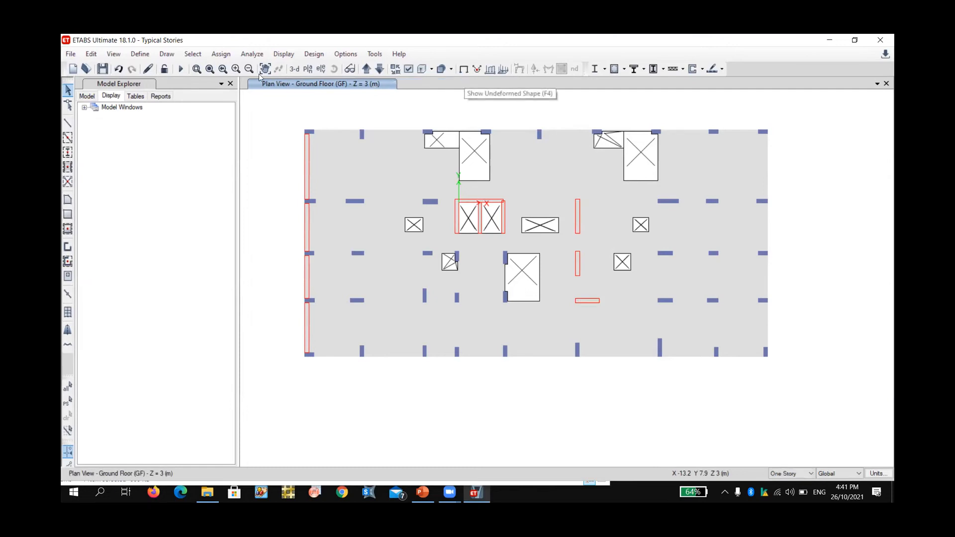
Step: Review the wall pier label definitions and leave them without changes
left_click(140, 54)
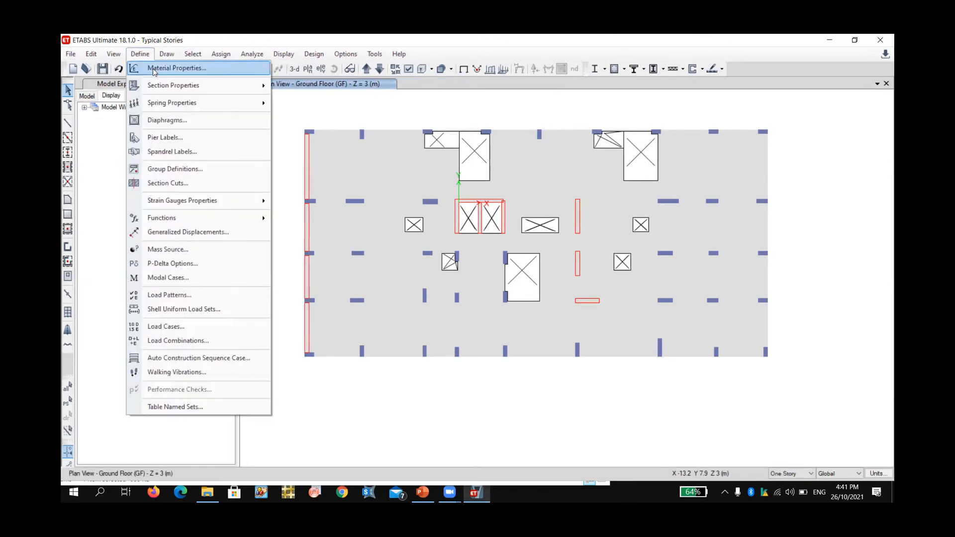
mouse_move(175, 88)
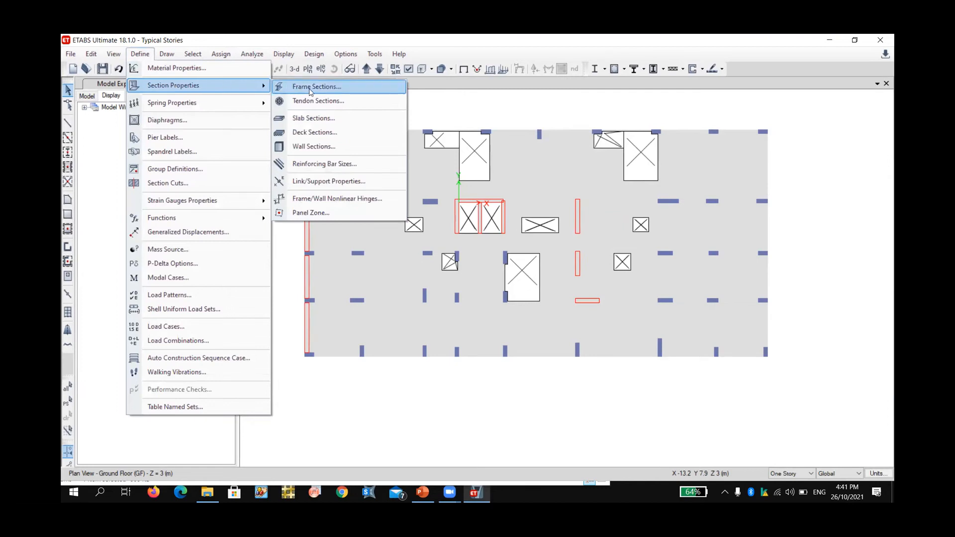
left_click(195, 138)
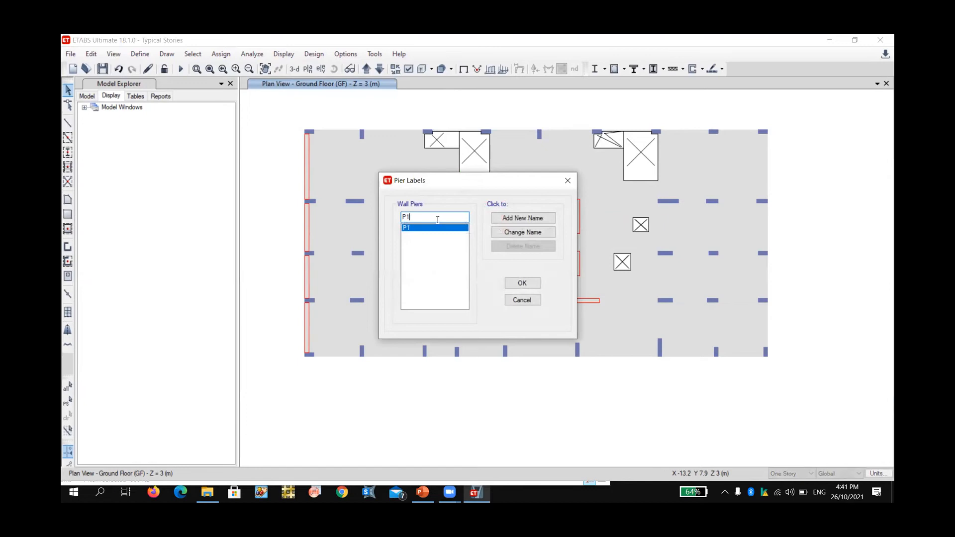
left_click_drag(478, 183, 265, 107)
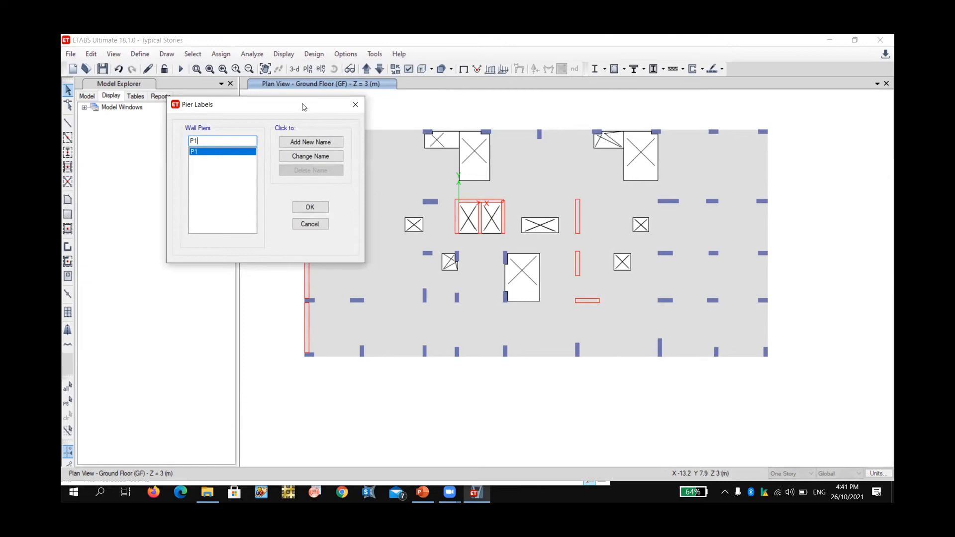
left_click_drag(304, 107, 556, 124)
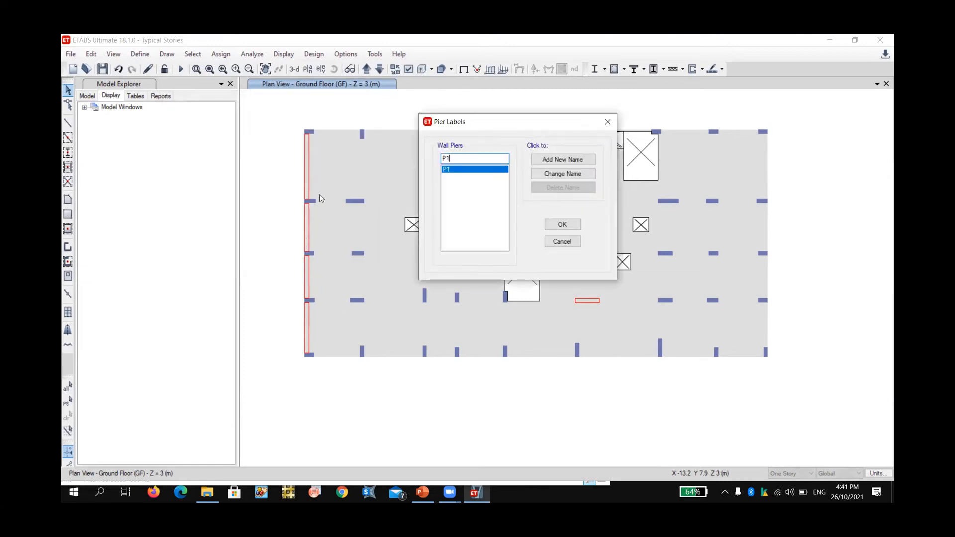
left_click(562, 241)
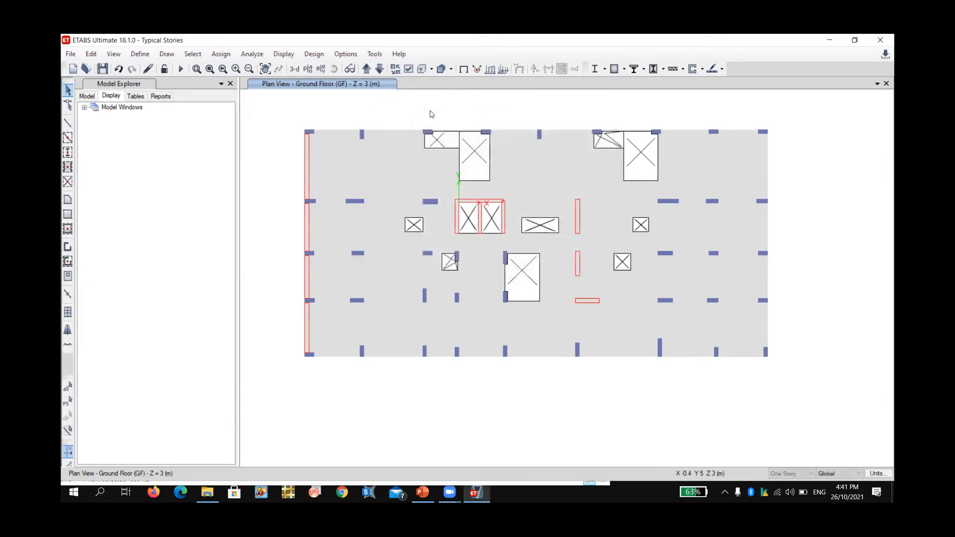
Step: Display the shell section names on the plan and check the slab section on each story from the ground floor to the 5th Floor
left_click(409, 69)
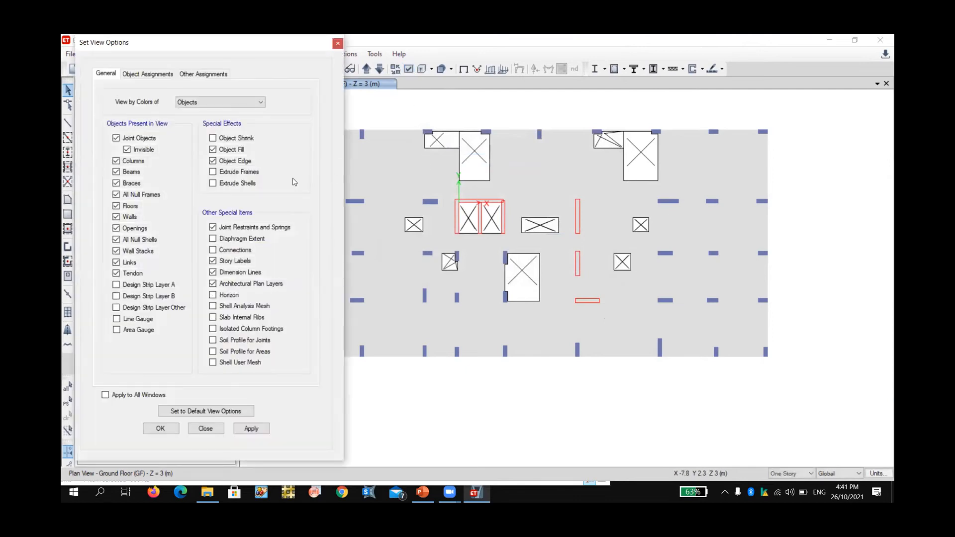
left_click(143, 75)
left_click(135, 208)
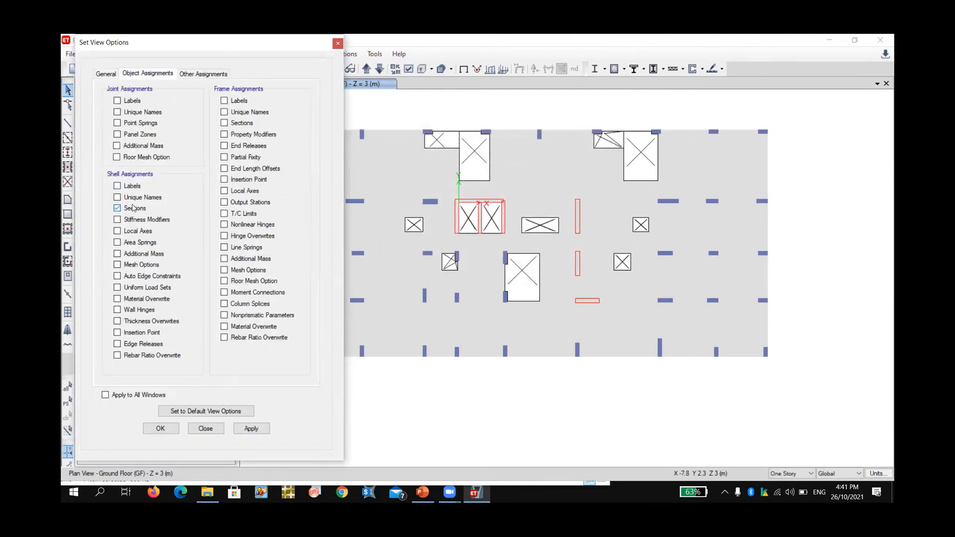
left_click(248, 429)
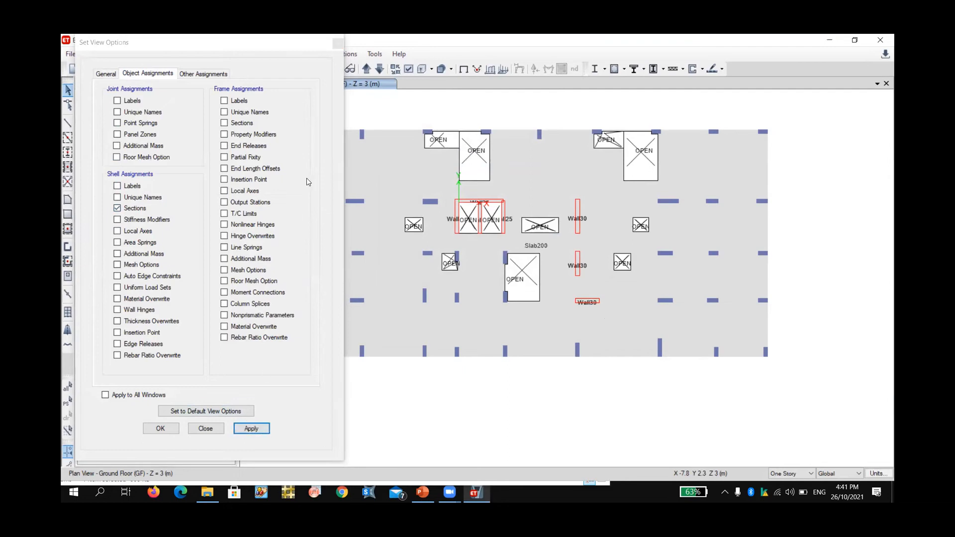
left_click_drag(281, 44, 203, 45)
left_click(366, 68)
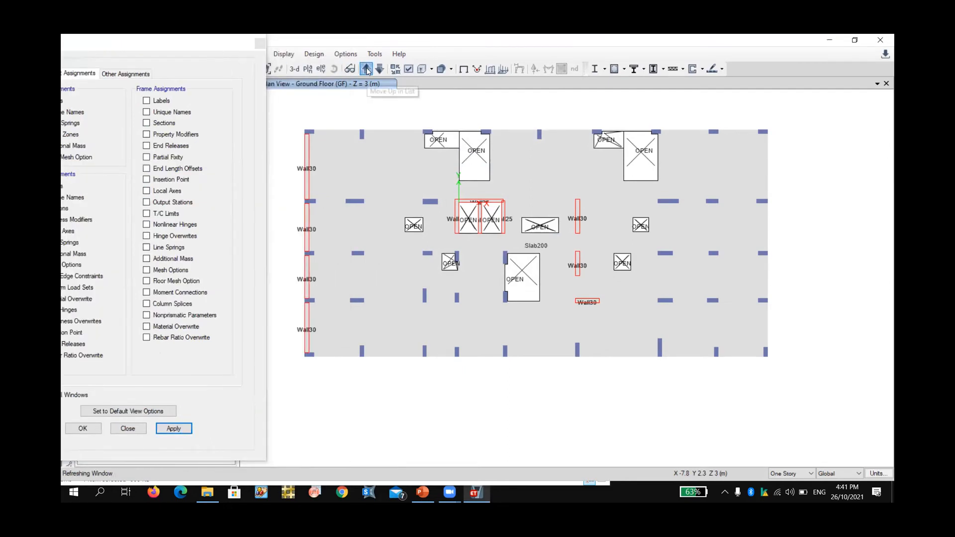
left_click(367, 71)
left_click(367, 70)
left_click(367, 70)
left_click(367, 71)
left_click(368, 70)
Step: Display shell labels instead of section names and check the floor labels from the 5th Floor down to the Ground Floor
left_click_drag(174, 50, 244, 61)
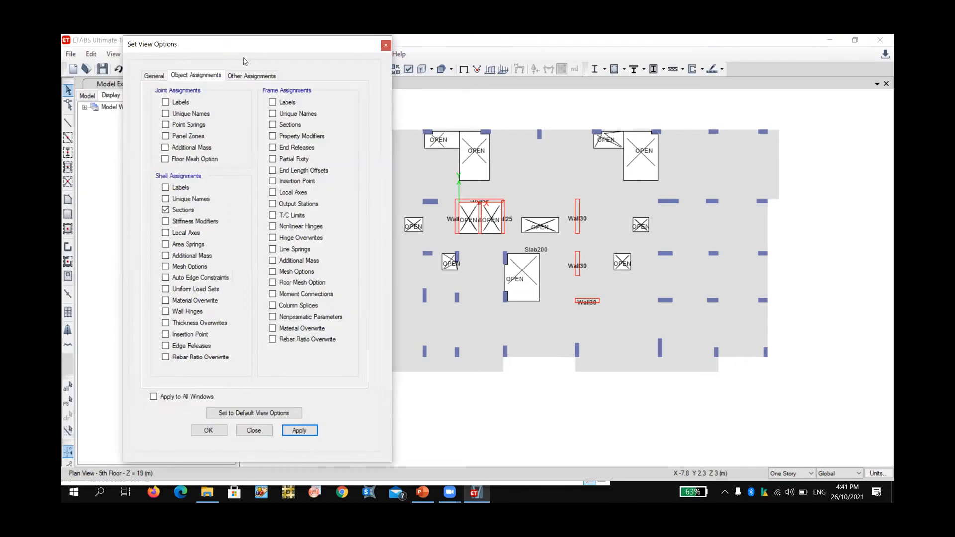
left_click(188, 210)
left_click(299, 430)
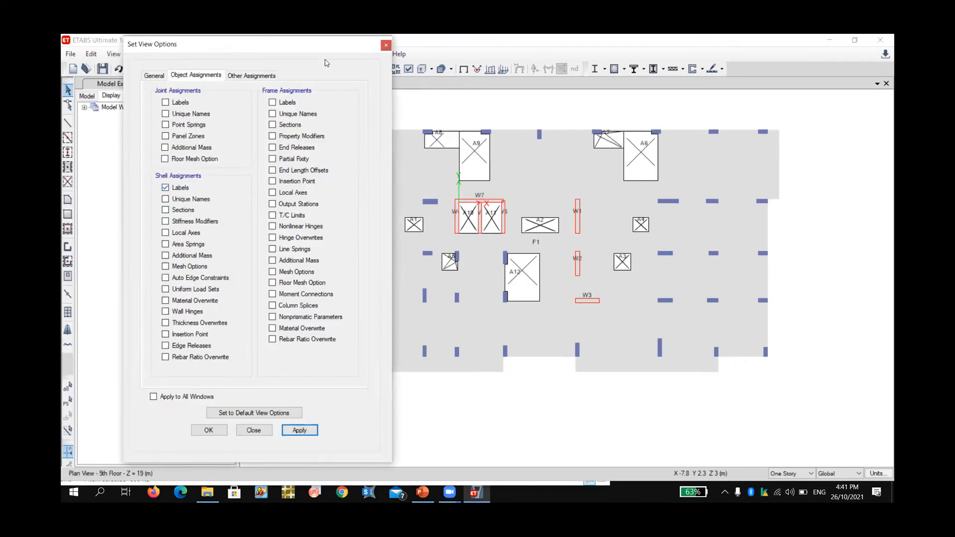
left_click_drag(326, 45, 168, 43)
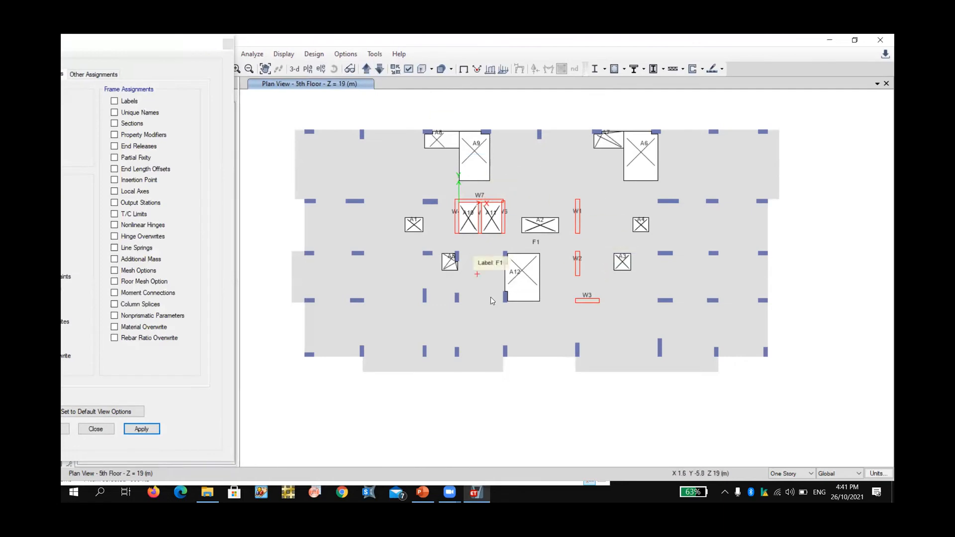
left_click(380, 70)
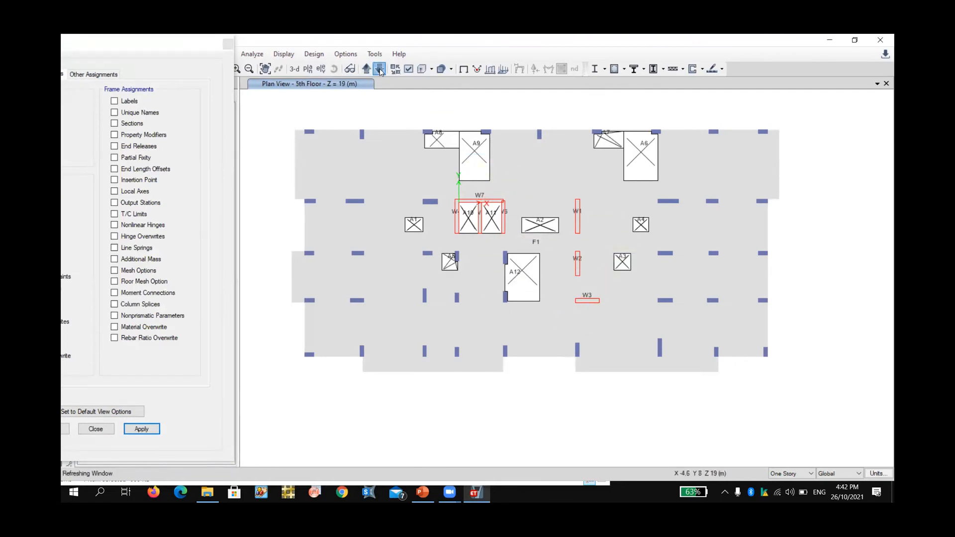
left_click(379, 69)
left_click(380, 69)
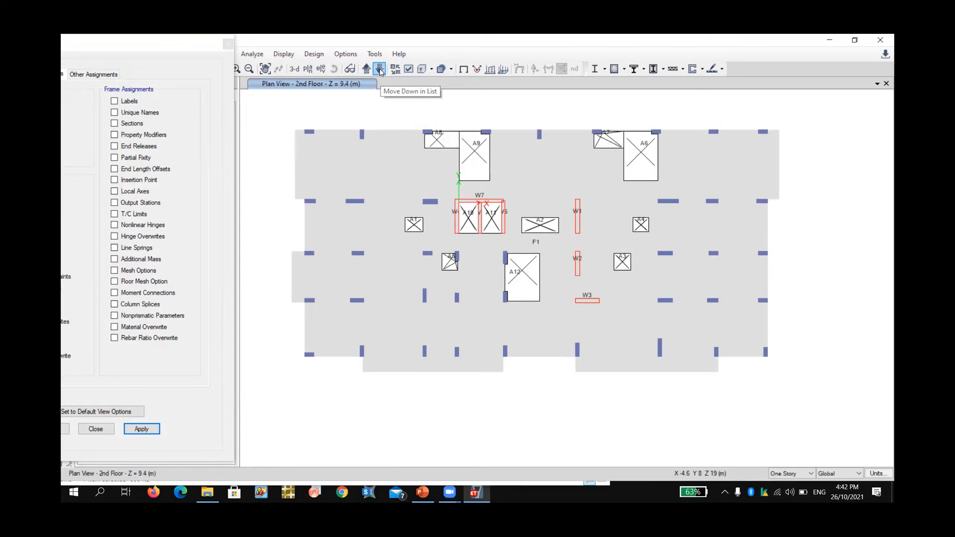
left_click(379, 70)
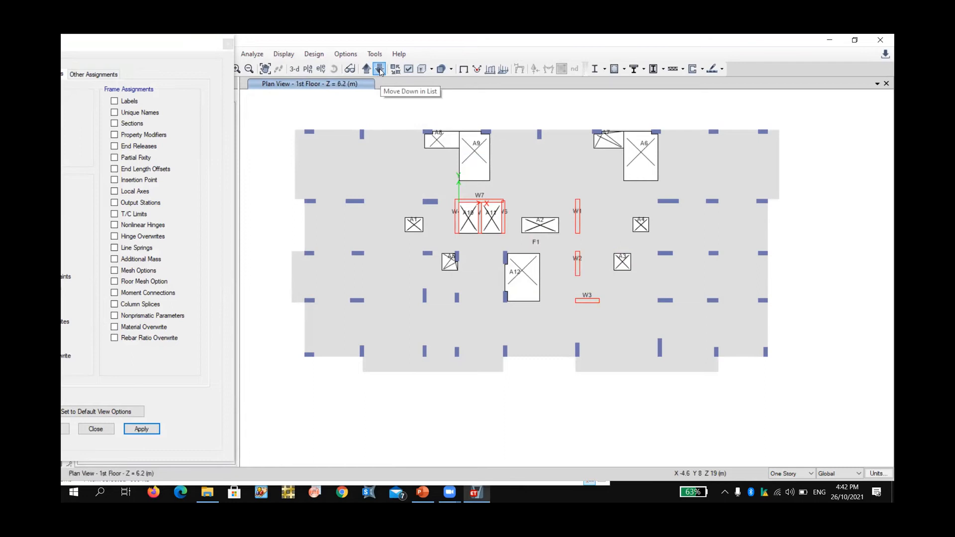
left_click(379, 70)
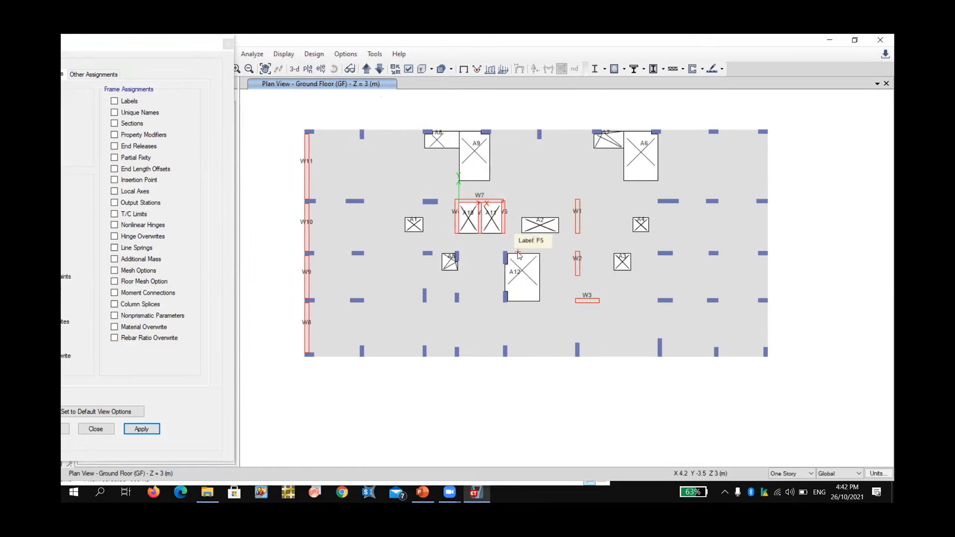
Step: Turn off the shell labels on the ground floor plan
left_click(222, 48)
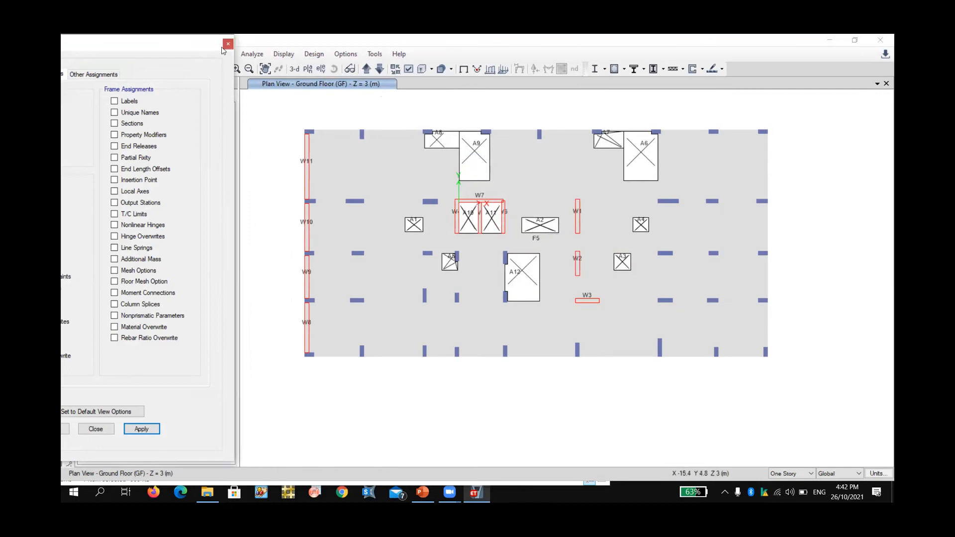
left_click_drag(189, 46, 400, 55)
left_click(230, 200)
left_click(368, 441)
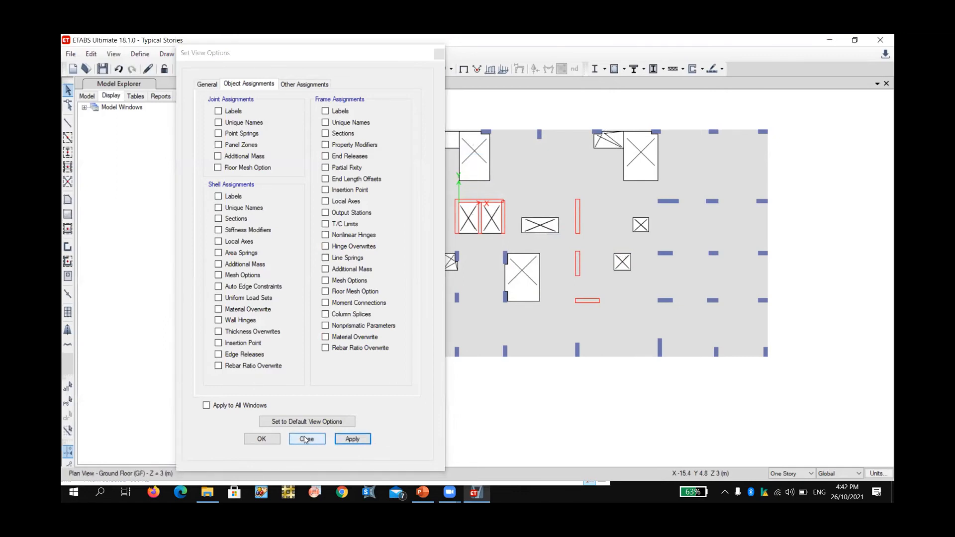
Step: Add the wall pier labels P2, P3 and P4 to the pier label definitions
left_click(305, 440)
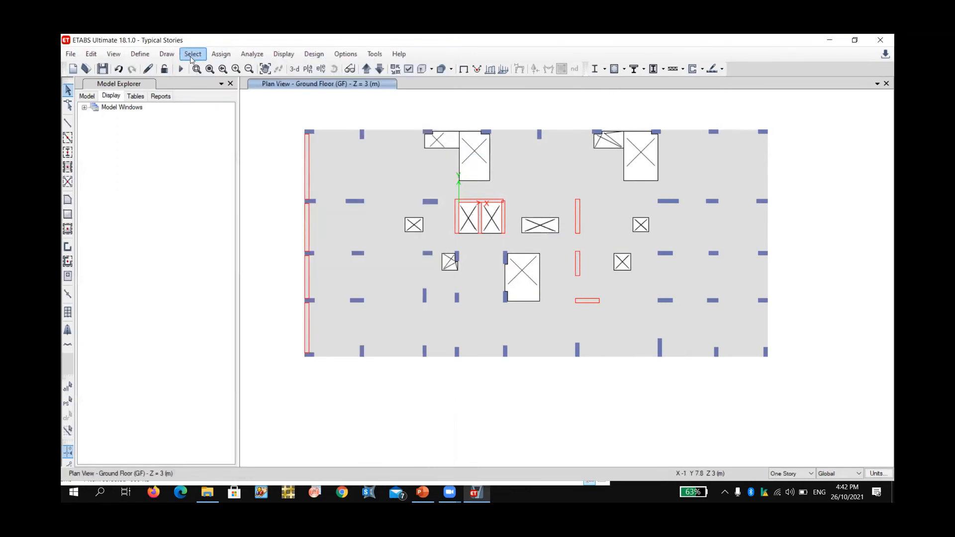
left_click(135, 55)
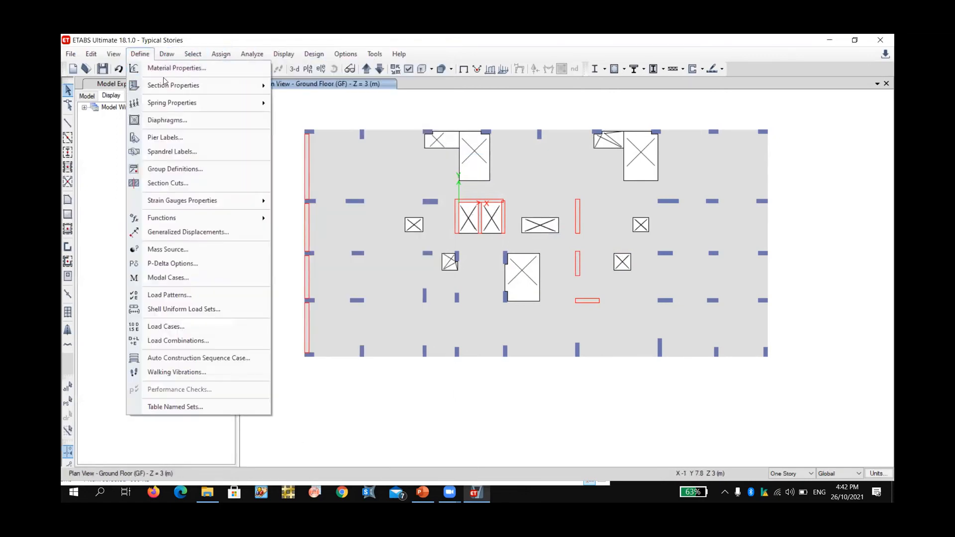
left_click(182, 137)
left_click(497, 219)
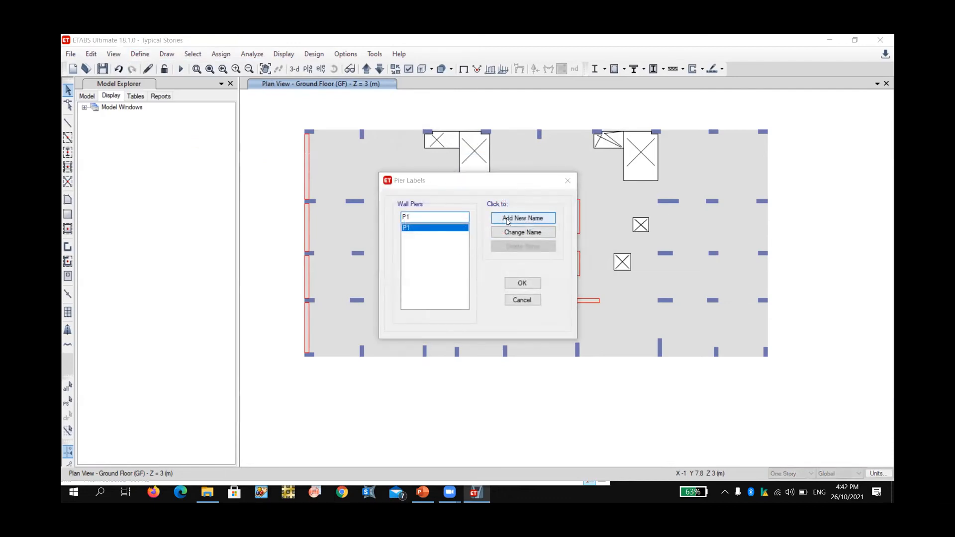
left_click(484, 304)
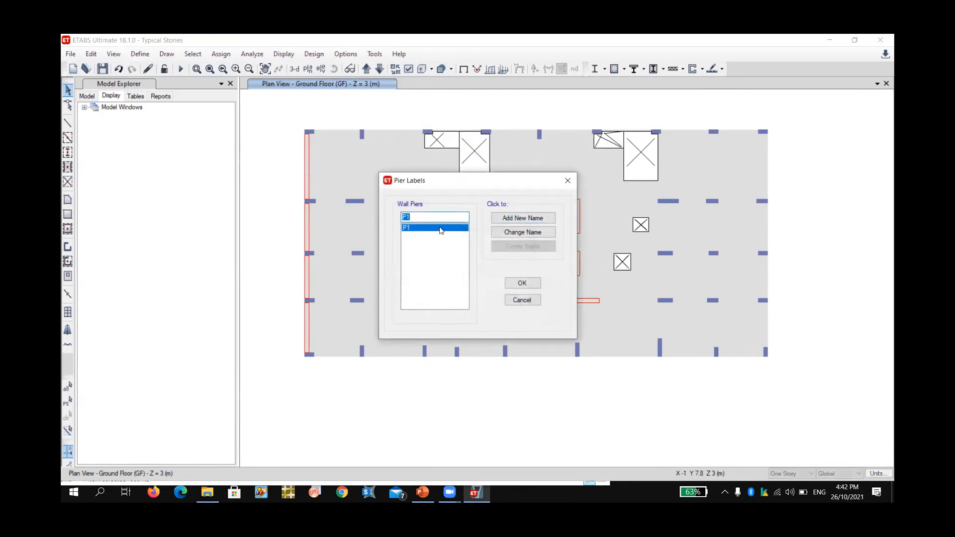
type("P2")
left_click(517, 218)
type("P3")
left_click(518, 219)
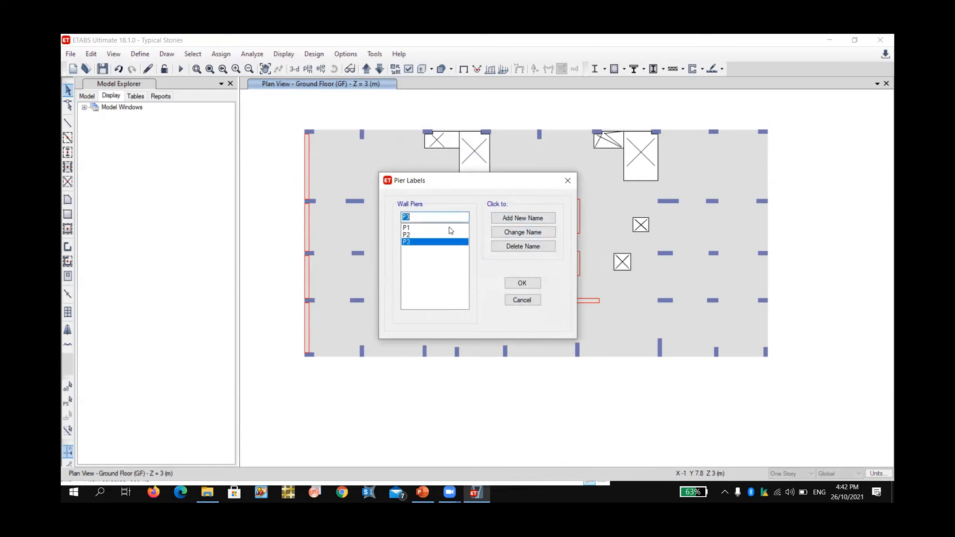
type("P4")
left_click(504, 224)
Step: Add the wall pier labels P5, P6, P7 and P8 to the definitions
left_click(436, 220)
type("5")
left_click(517, 218)
left_click(442, 220)
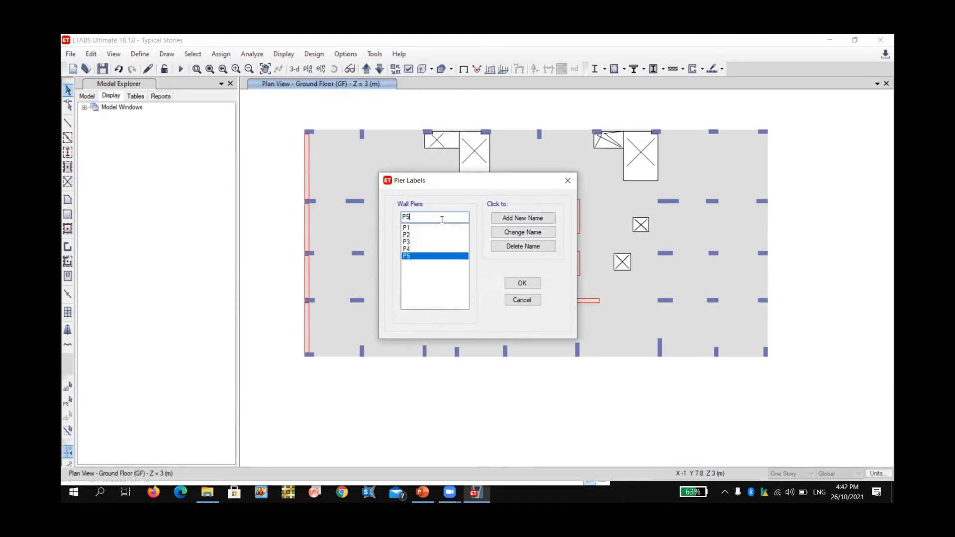
left_click(509, 219)
left_click(445, 219)
key("BackSpace")
type("7")
left_click(522, 218)
left_click(427, 222)
type("8")
left_click(508, 217)
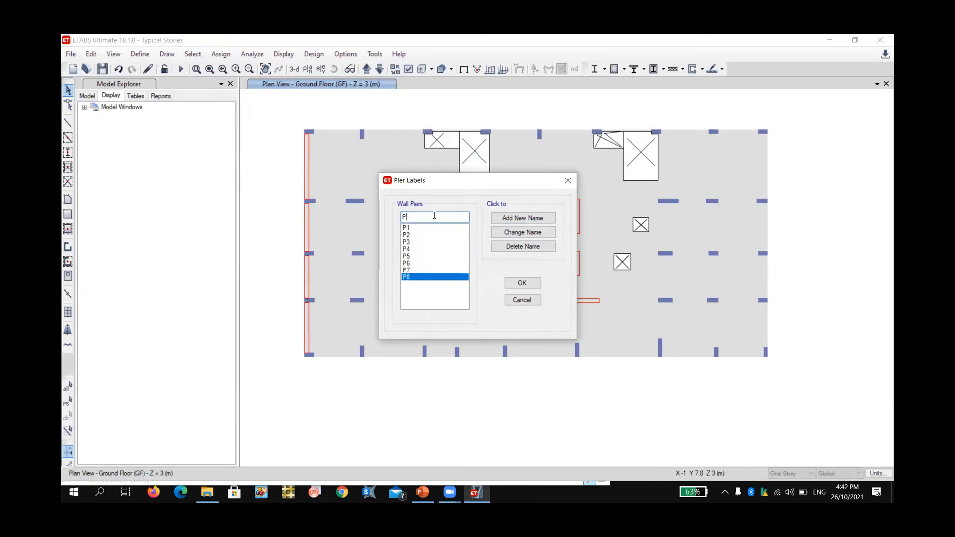
Step: Add the wall pier labels P9, P10 and P11 and accept the pier definitions
left_click(512, 218)
left_click(444, 218)
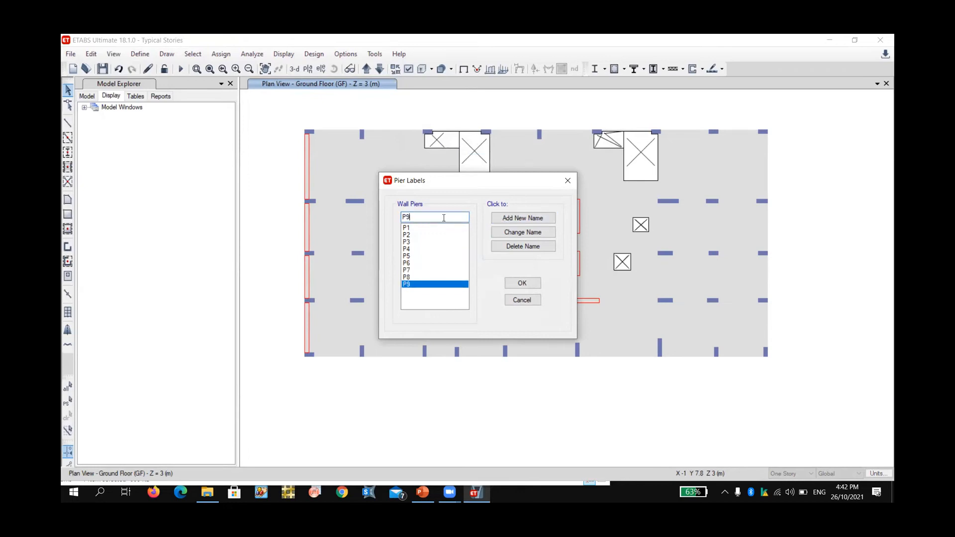
left_click(511, 218)
left_click(429, 217)
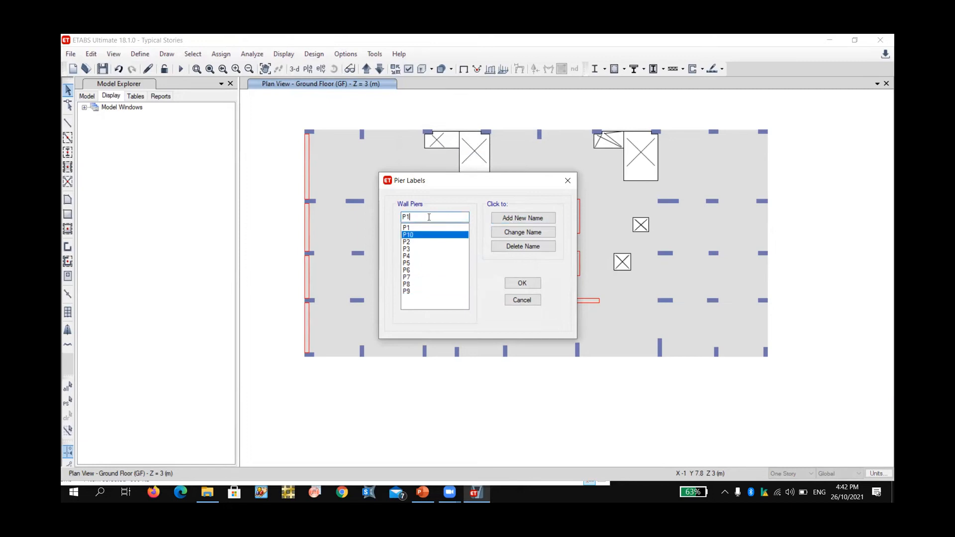
left_click(520, 221)
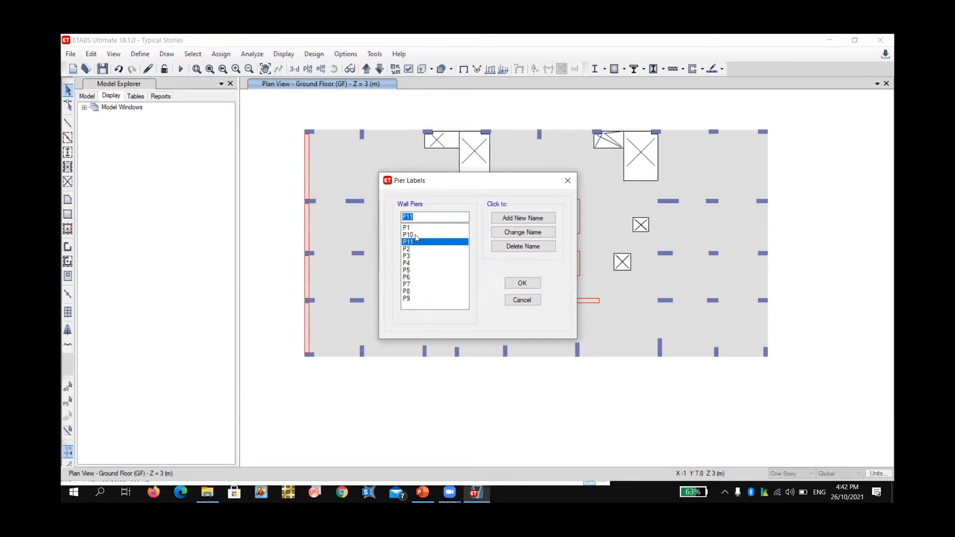
left_click(522, 283)
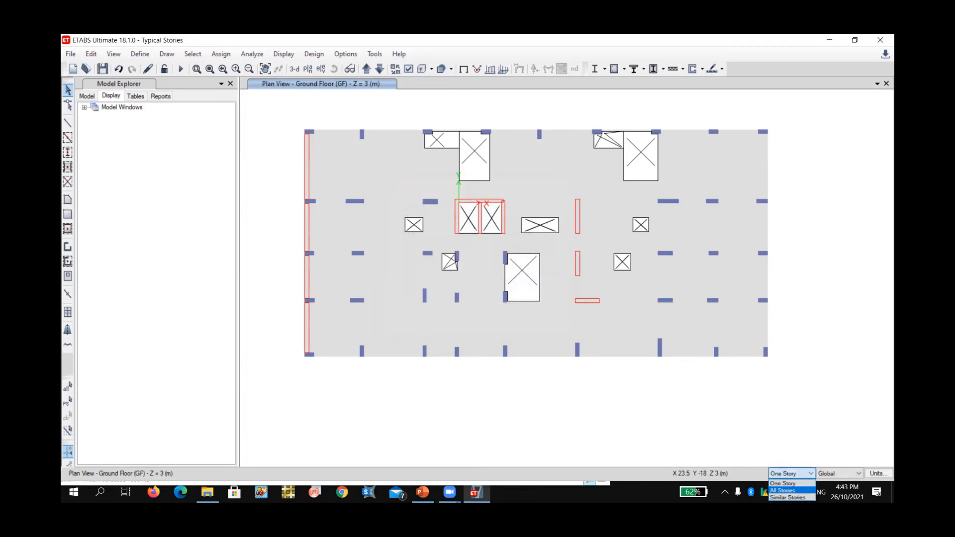
Step: Select the northernmost of the three isolated walls across All Stories and check the selection on the other story plans
left_click(783, 490)
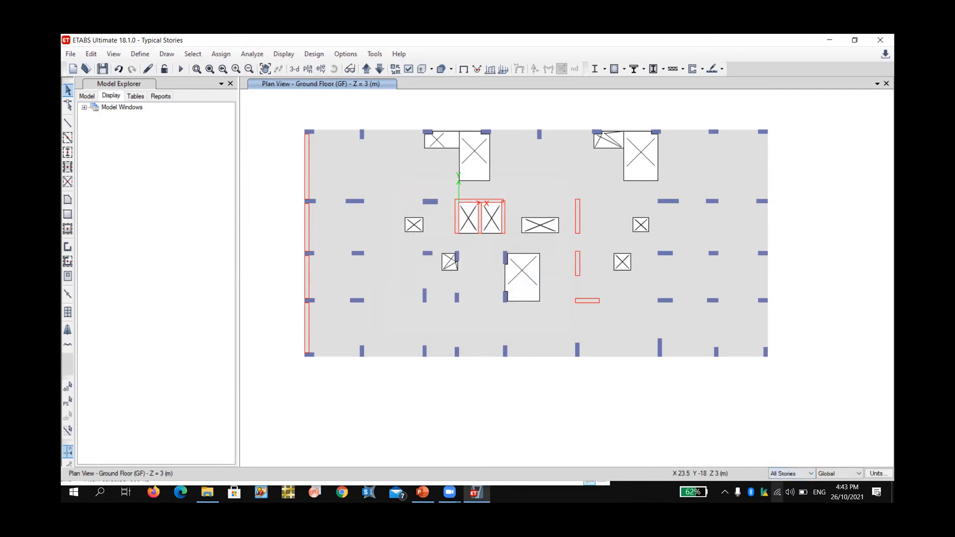
left_click(578, 216)
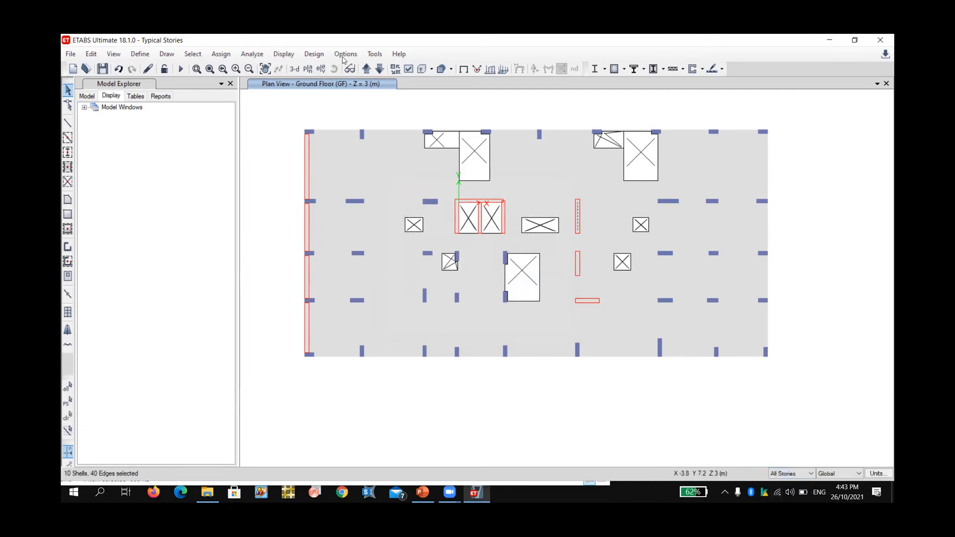
left_click(379, 70)
left_click(379, 70)
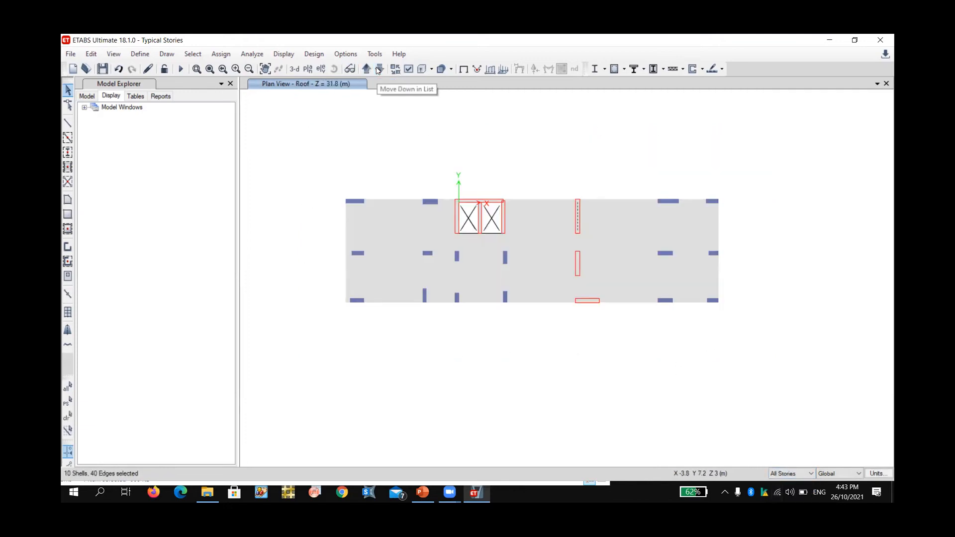
left_click(379, 70)
left_click(380, 69)
left_click(379, 69)
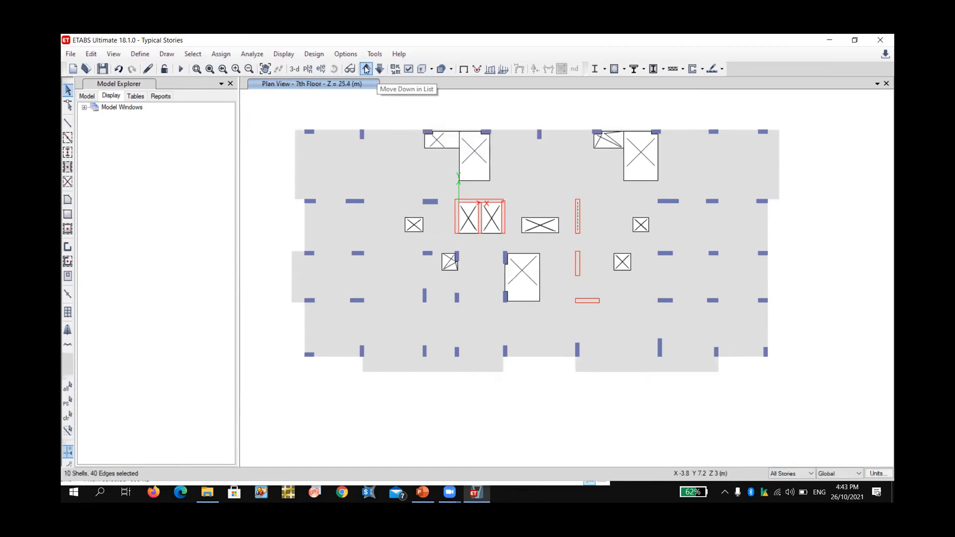
left_click(366, 70)
left_click(367, 69)
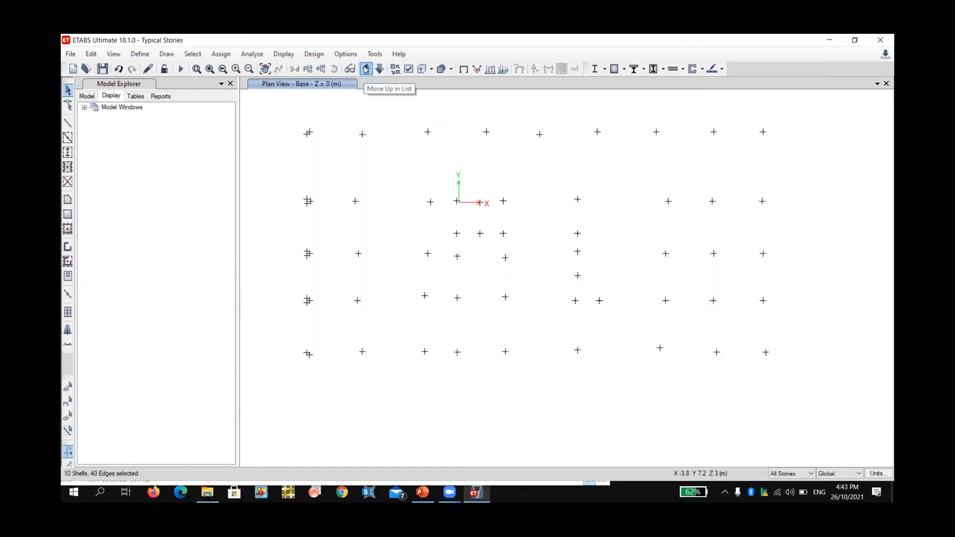
left_click(378, 70)
left_click(378, 70)
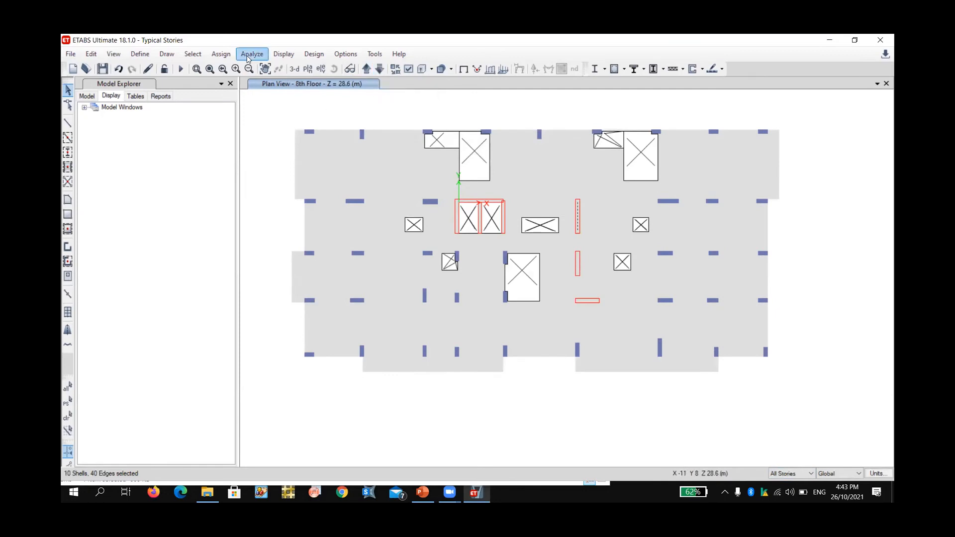
Step: Assign pier label P1 to the selected isolated wall on all stories
left_click(221, 55)
mouse_move(243, 92)
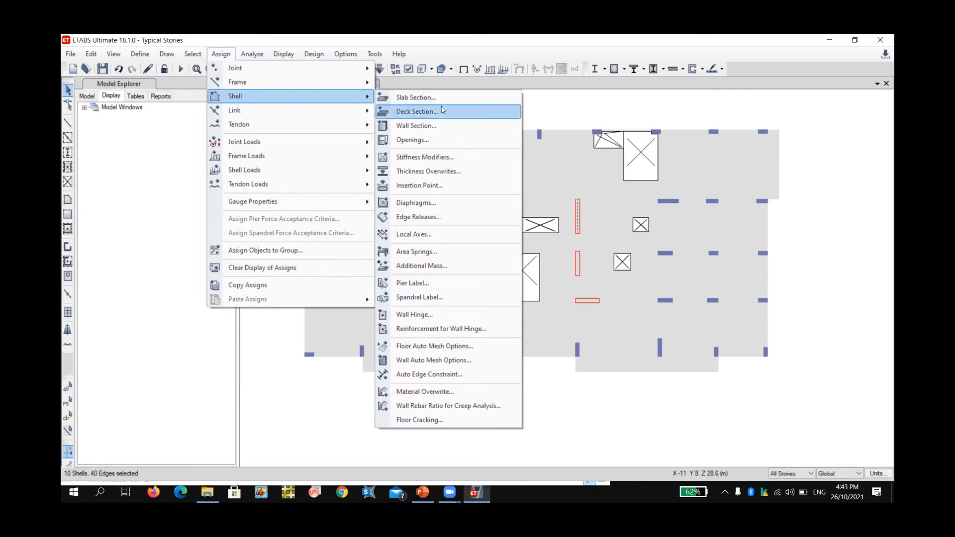
left_click(450, 283)
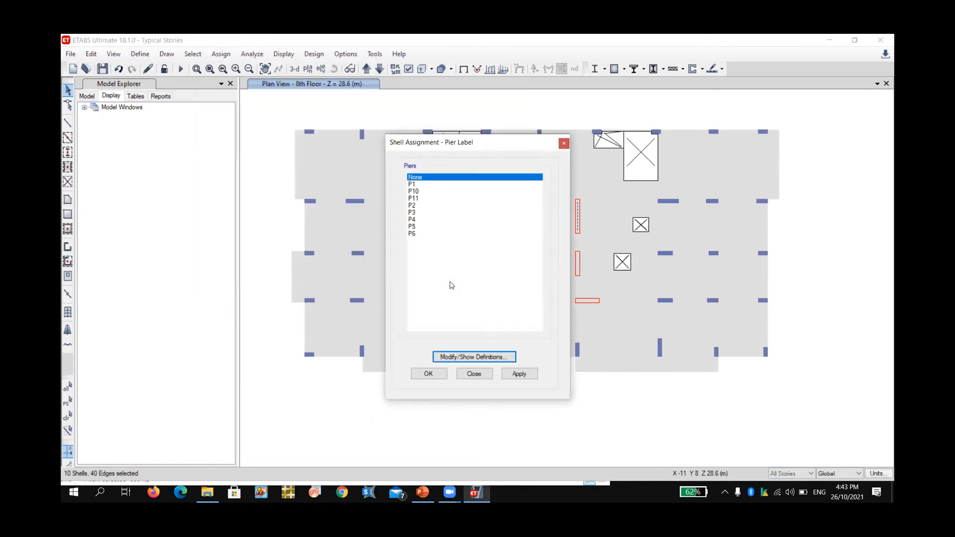
left_click_drag(426, 148, 334, 143)
left_click(322, 174)
left_click(428, 365)
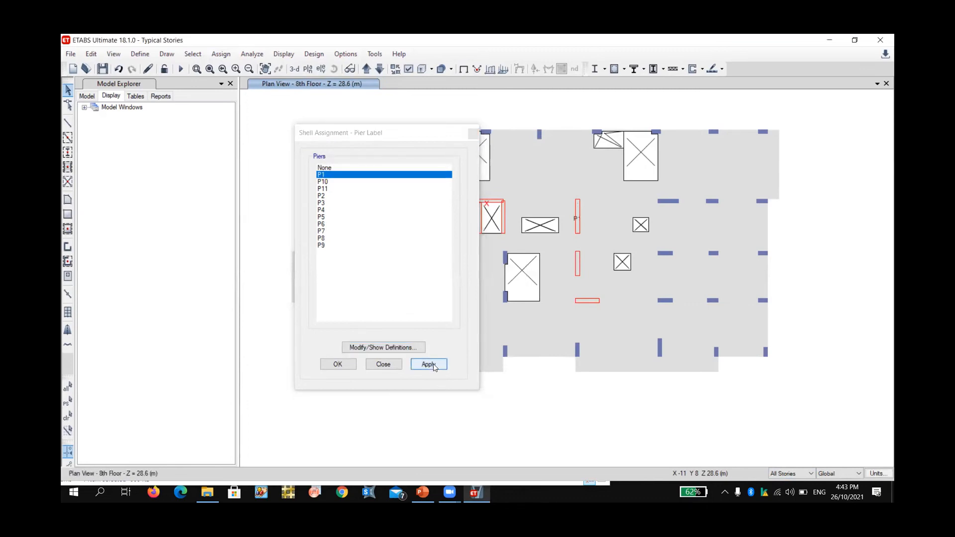
Step: Assign pier label P2 to the isolated wall below P1 and P3 to the short horizontal wall beneath it
left_click(579, 266)
left_click(328, 197)
left_click(428, 364)
left_click(585, 302)
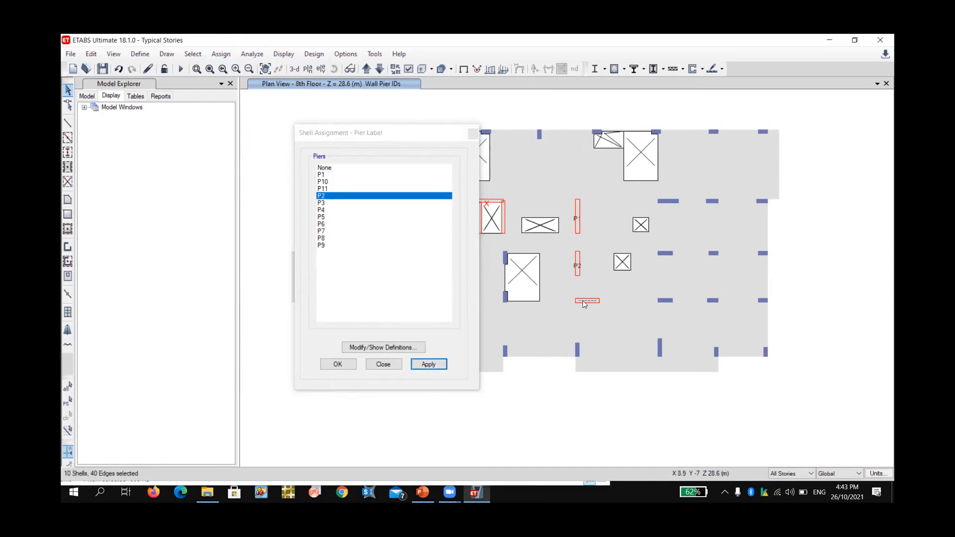
left_click(329, 203)
left_click(427, 364)
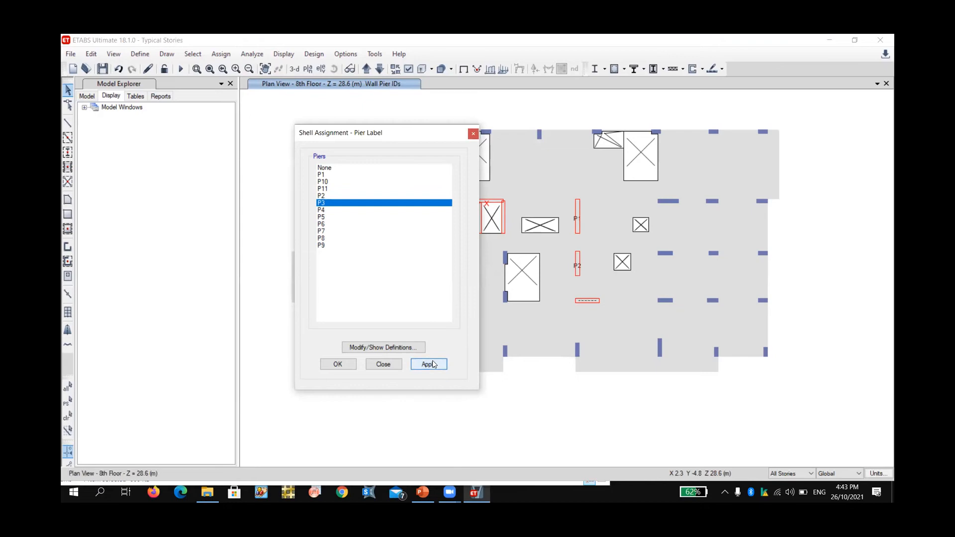
Step: Assign pier label P4 to the right side wall of the lift core, checking its selection on the Roof plan
left_click_drag(390, 137, 312, 132)
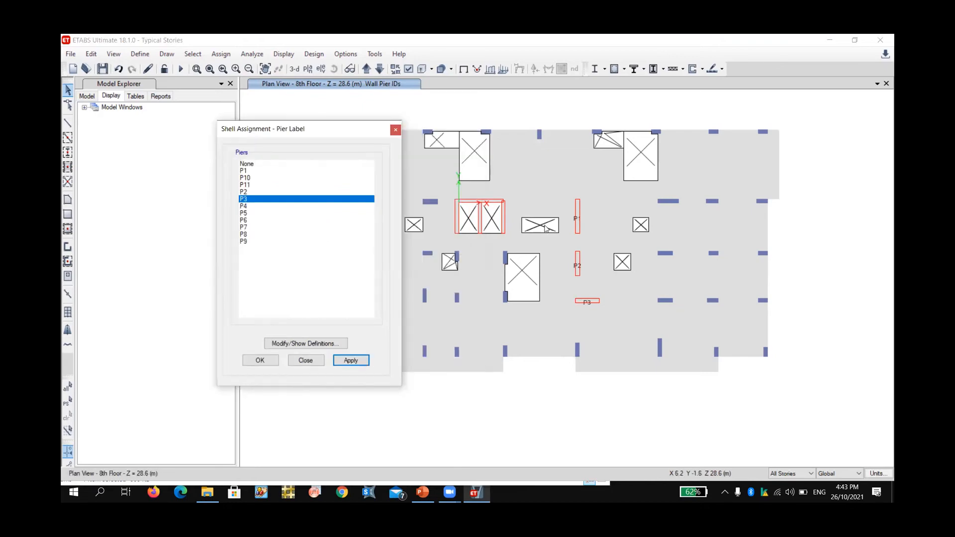
left_click(504, 218)
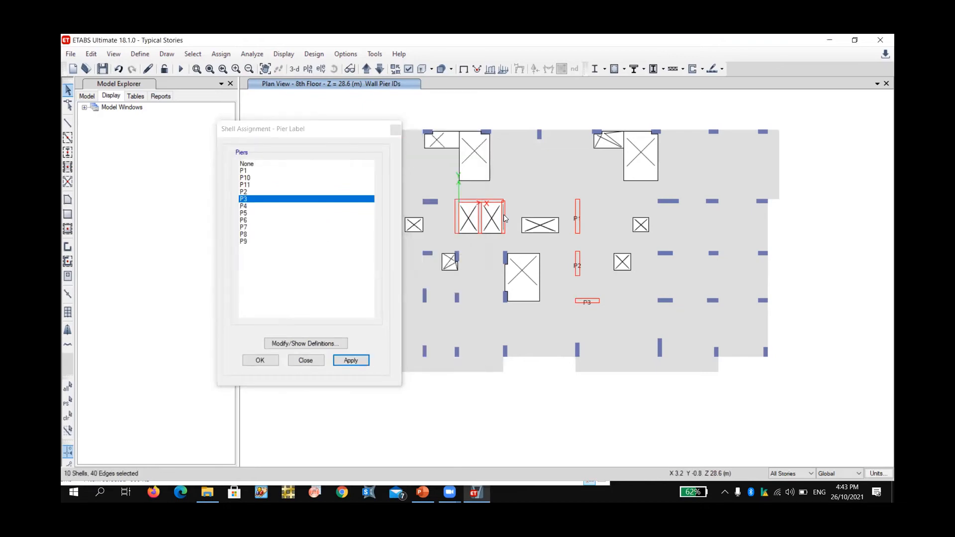
left_click(367, 70)
left_click(366, 70)
left_click(366, 70)
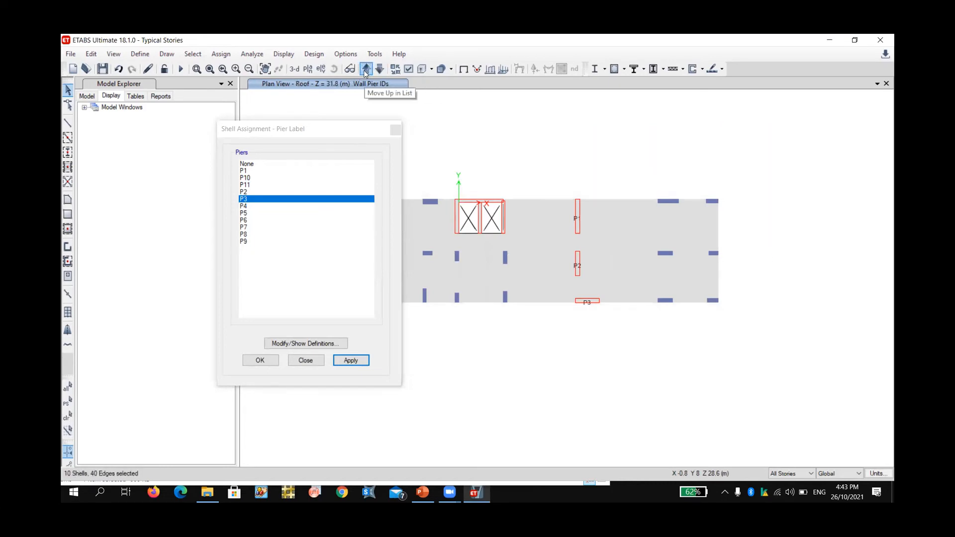
left_click(259, 206)
left_click(348, 362)
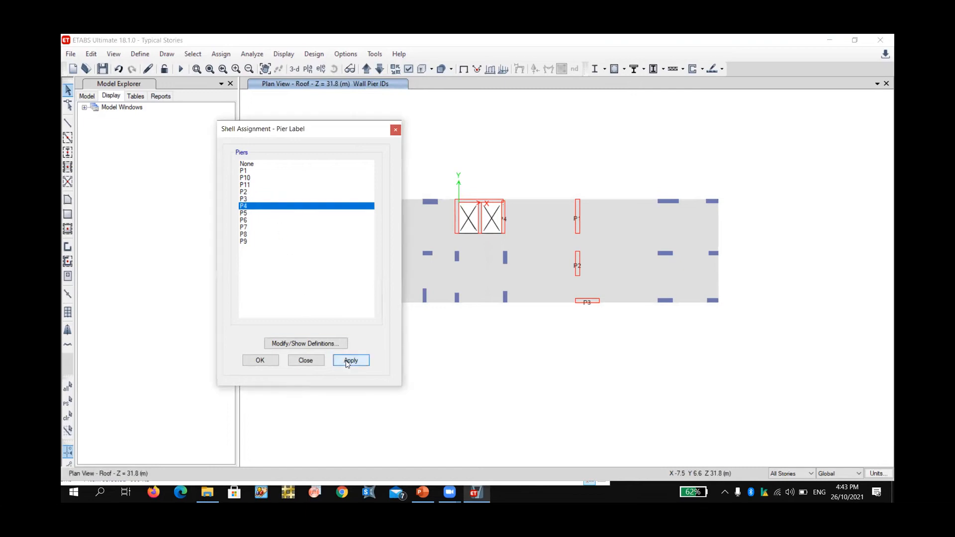
Step: Assign pier label P5 to the horizontal wall along the top of the lift core
left_click(489, 202)
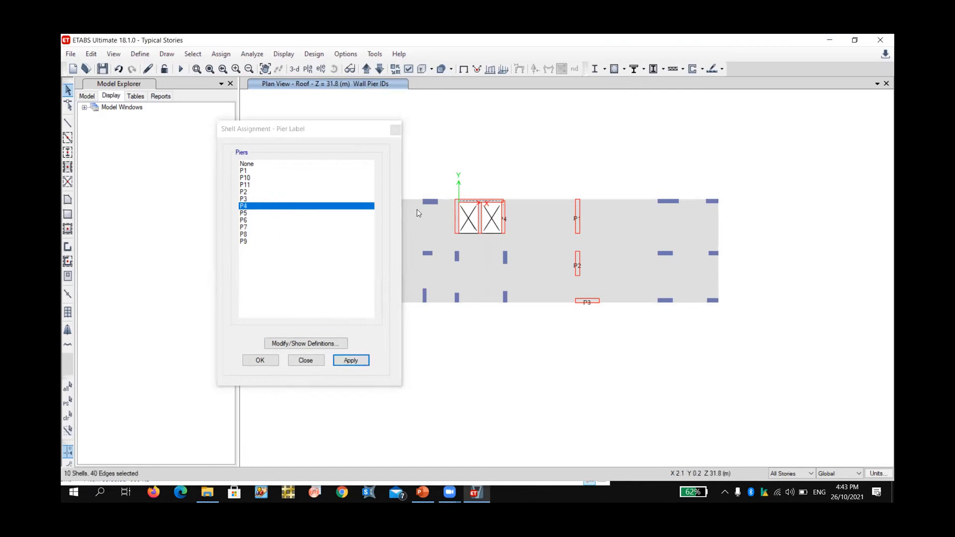
left_click(259, 213)
left_click(356, 362)
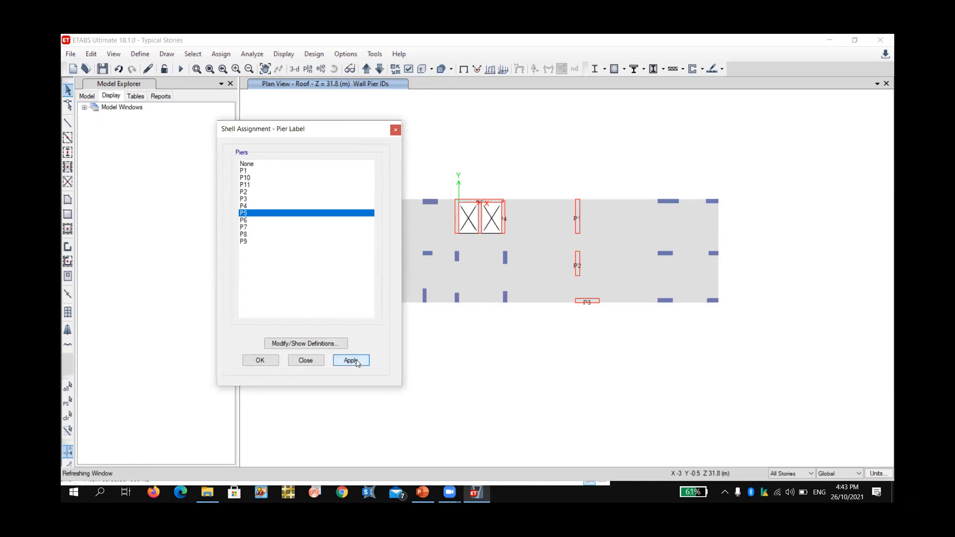
Step: Assign pier label P6 to the lift core's middle wall and P7 to its left side wall
left_click(481, 214)
left_click(268, 220)
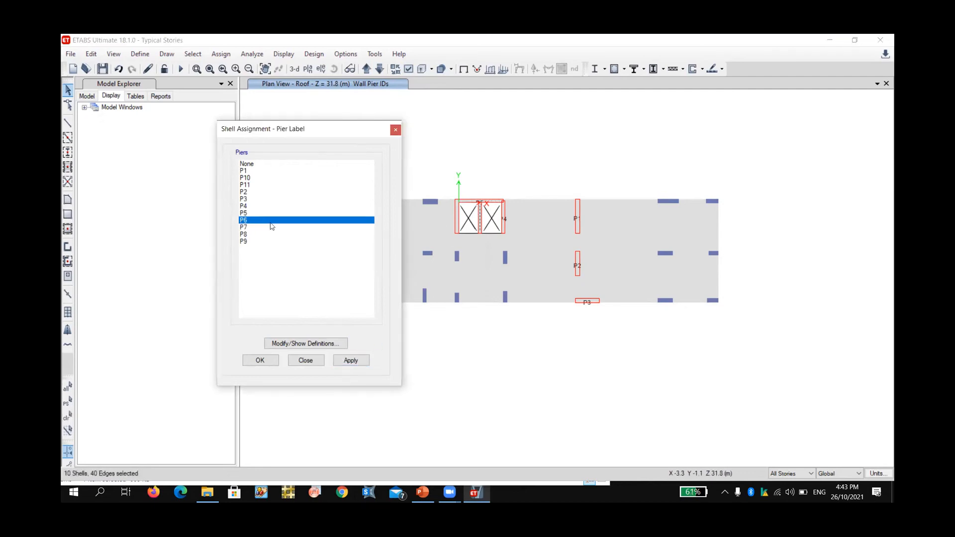
left_click(350, 362)
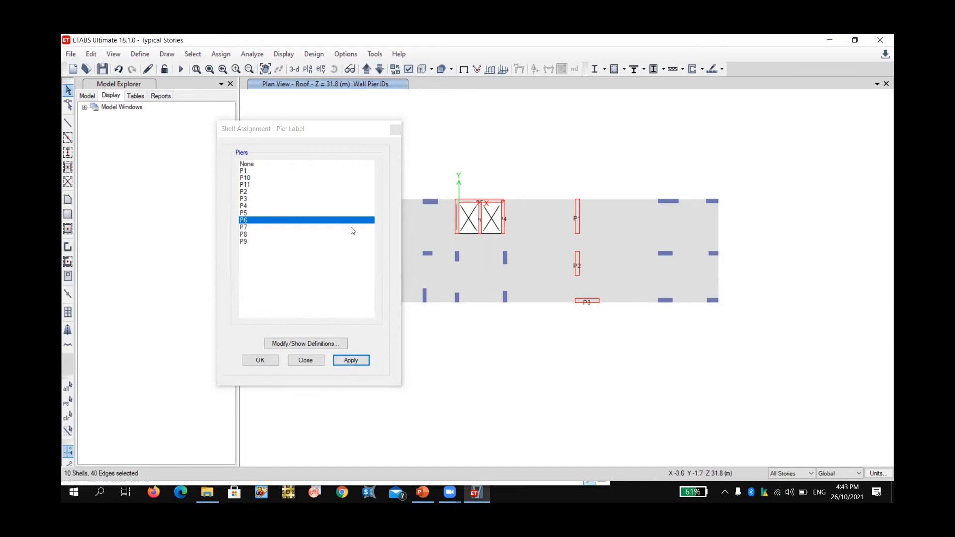
left_click(285, 227)
left_click(351, 360)
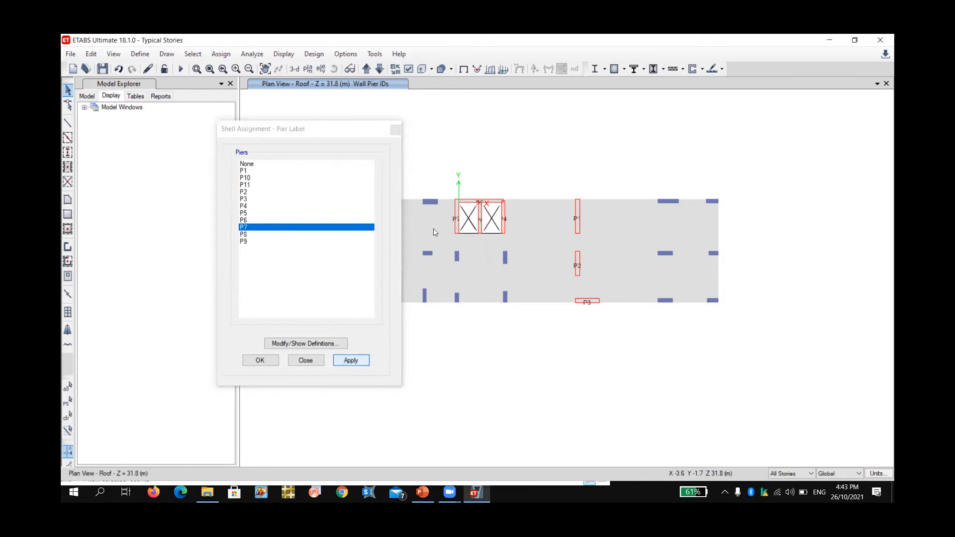
Step: On the Ground Floor plan, assign pier label P8 to the uppermost segment of the wall along the building's left edge
left_click(381, 68)
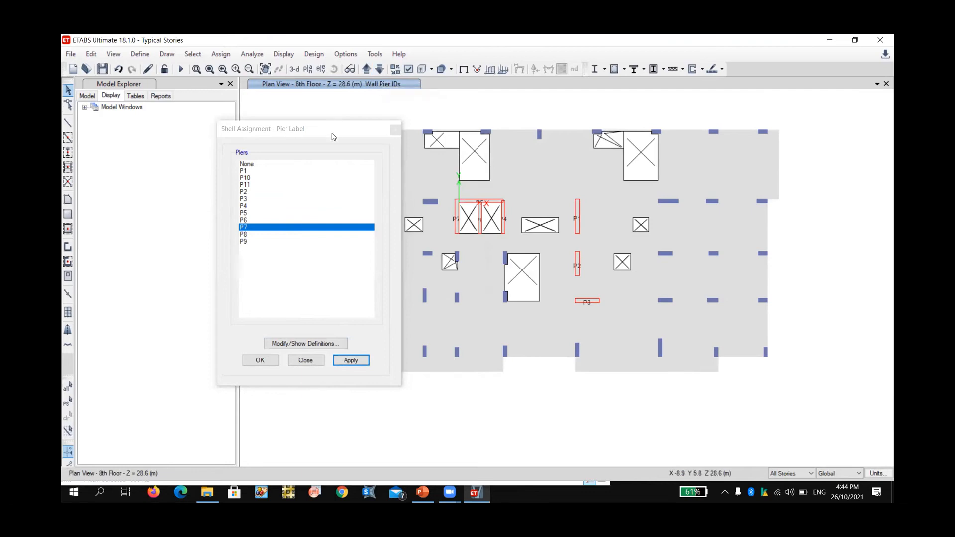
left_click(367, 68)
left_click(367, 68)
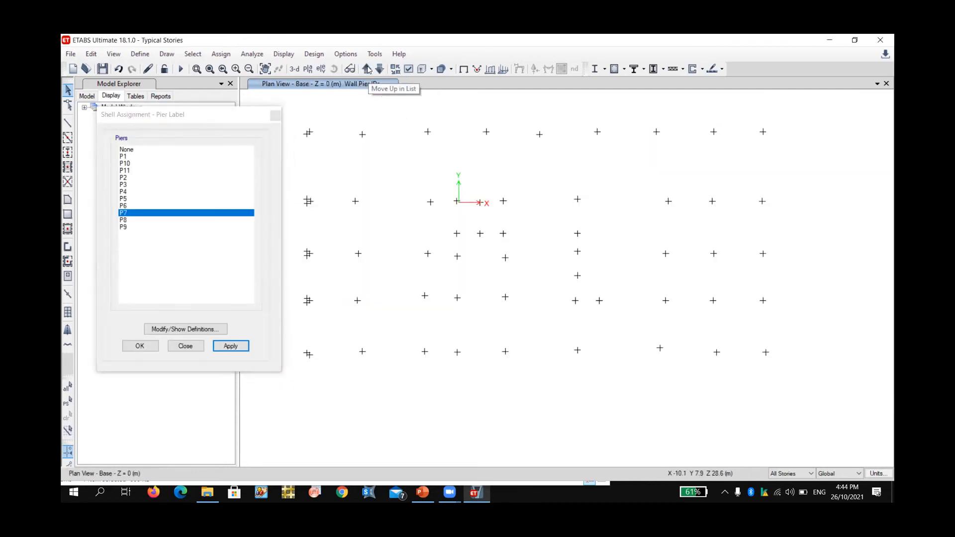
left_click(368, 68)
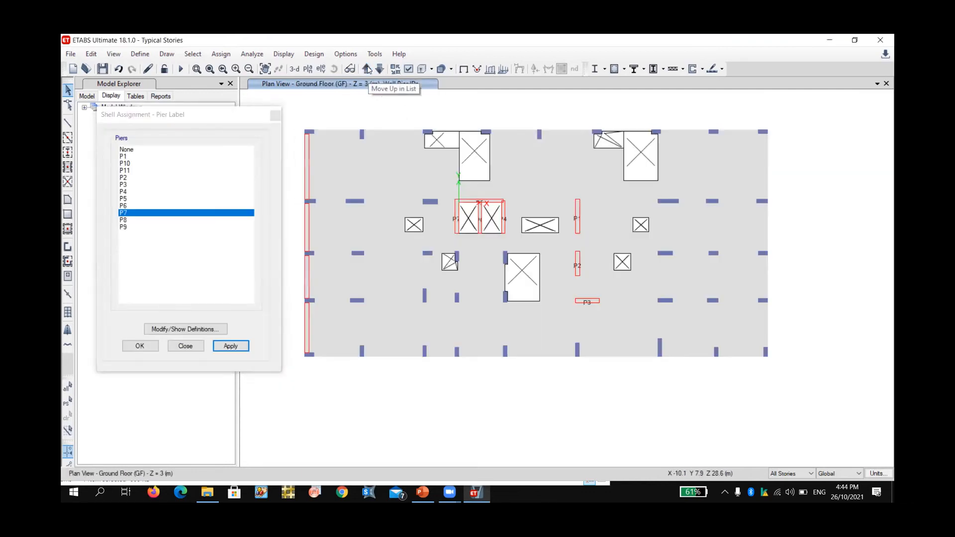
left_click(309, 154)
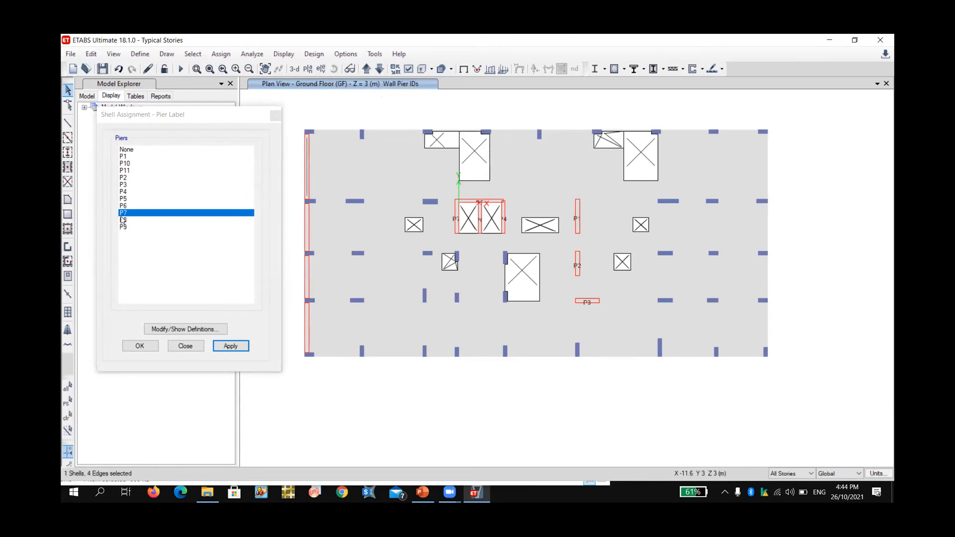
left_click(124, 220)
left_click(231, 346)
Step: Assign pier labels P9 and P10 to the two middle segments of the left edge wall, from top to bottom
left_click(306, 222)
left_click(149, 228)
left_click(230, 346)
left_click(307, 277)
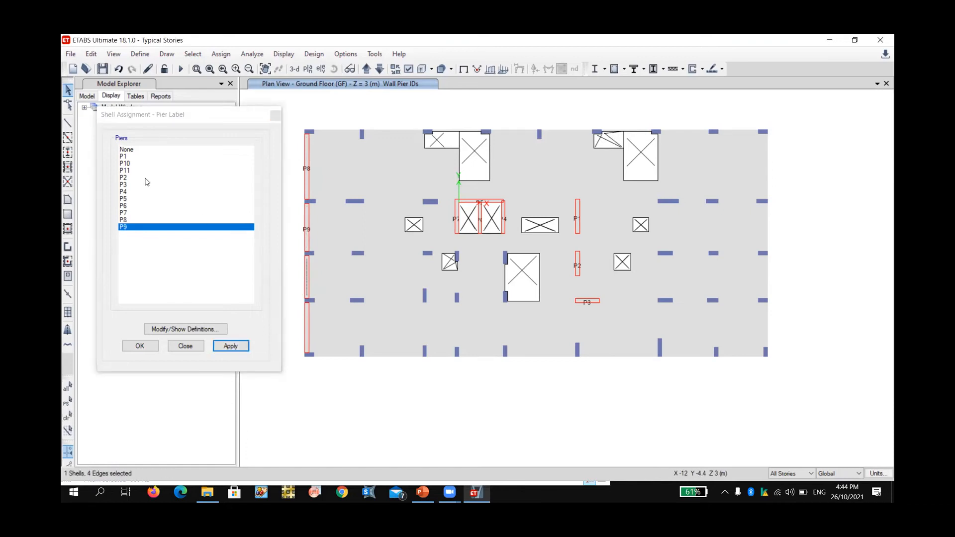
left_click(130, 165)
left_click(231, 346)
Step: Assign pier label P11 to the lowest segment of the left edge wall and finish the pier label assignment
left_click(309, 325)
left_click(309, 326)
left_click(130, 171)
left_click(231, 346)
left_click(186, 347)
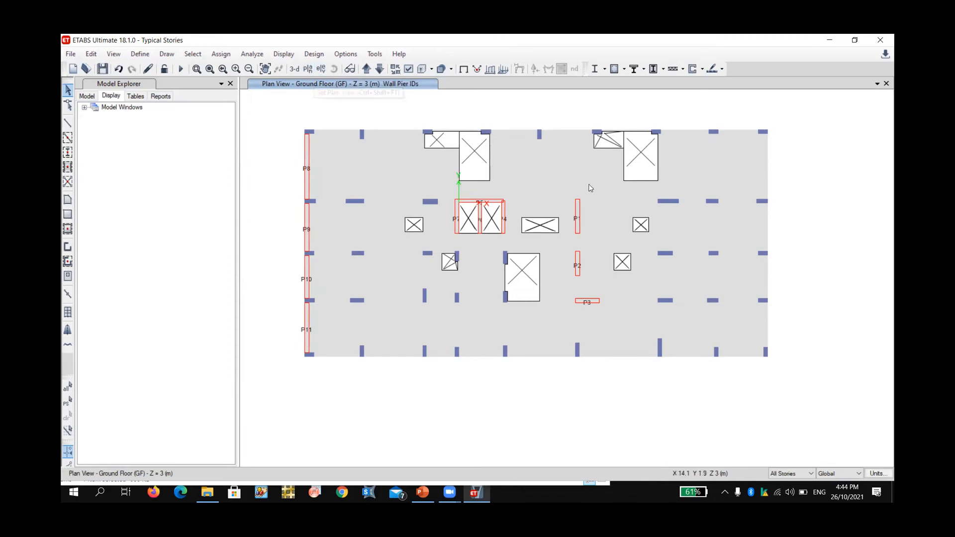
Step: Show the whole building in 3D and restore the plain undeformed display without pier labels
left_click(295, 69)
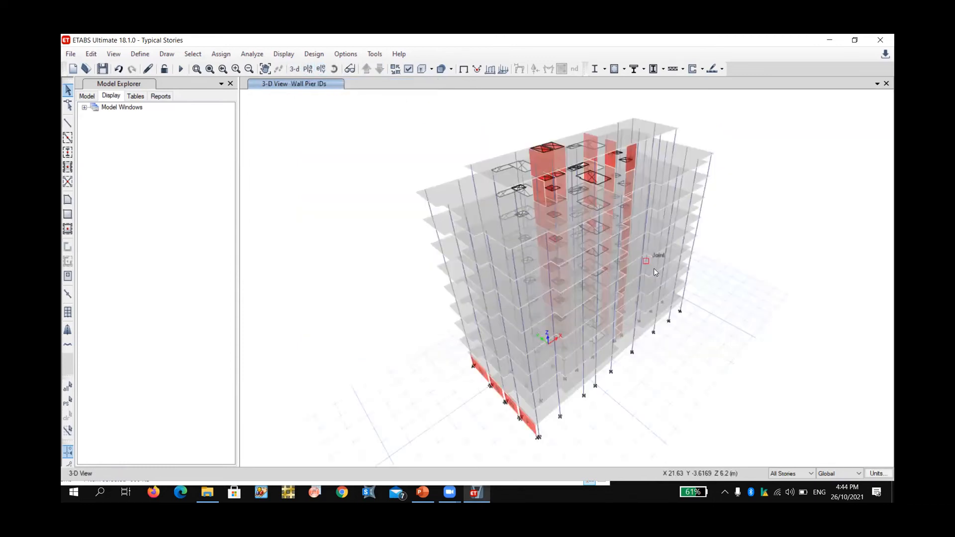
left_click(463, 70)
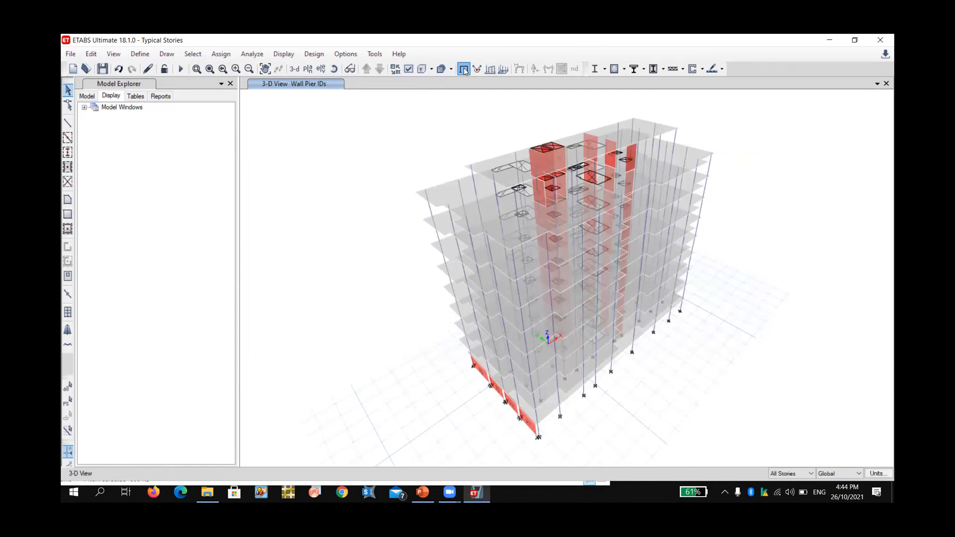
left_click(295, 69)
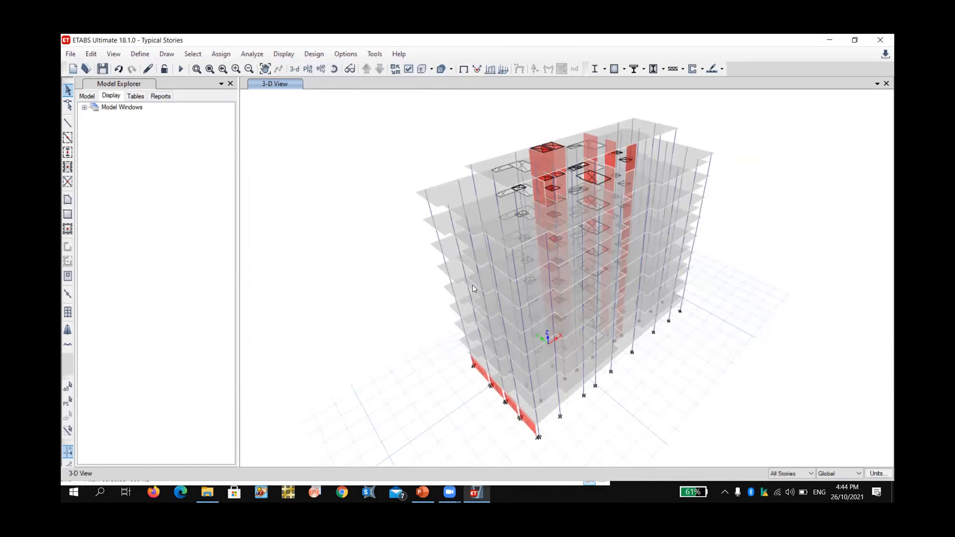
Step: Switch from the 3D view to the Roof plan view
left_click(307, 69)
left_click(516, 391)
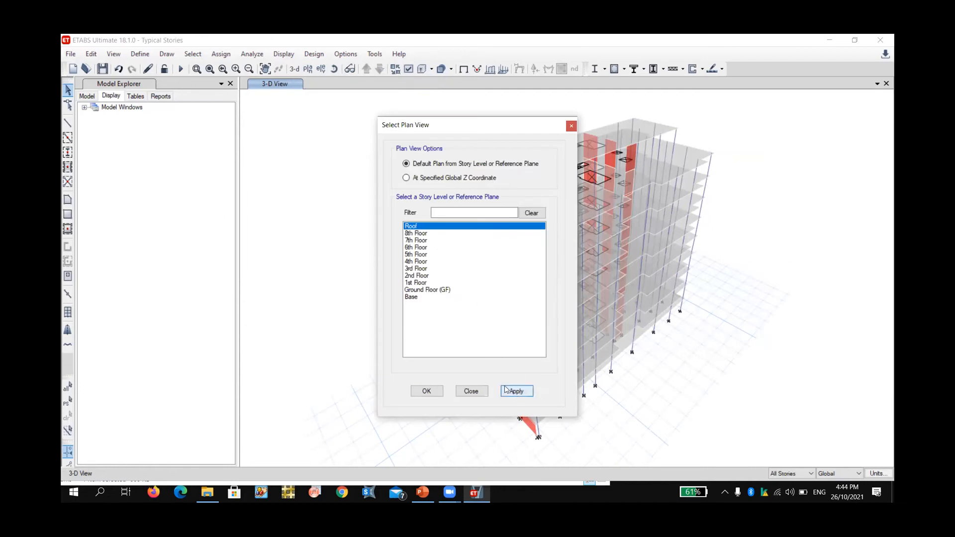
Step: On the Roof plan, review the slab's object information and its assignments
left_click(471, 391)
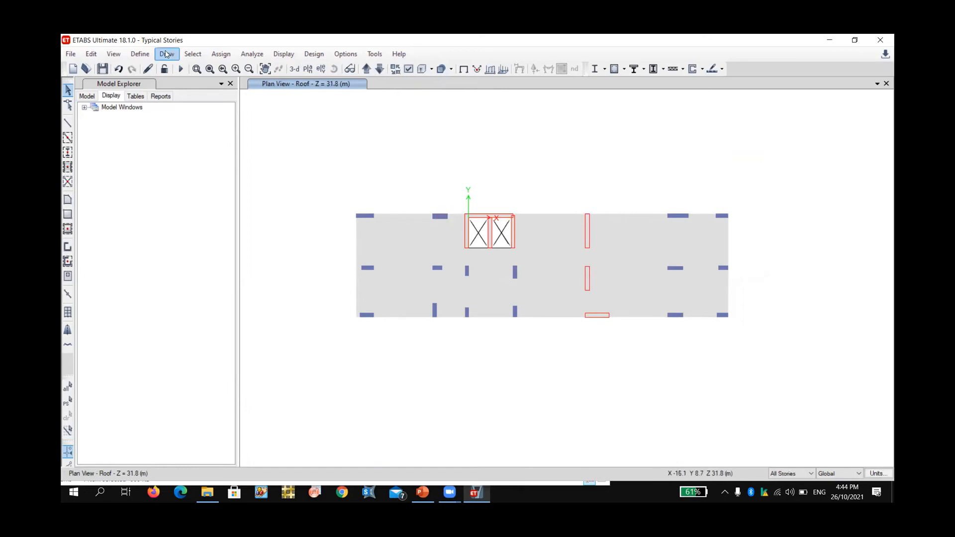
left_click(140, 54)
mouse_move(161, 87)
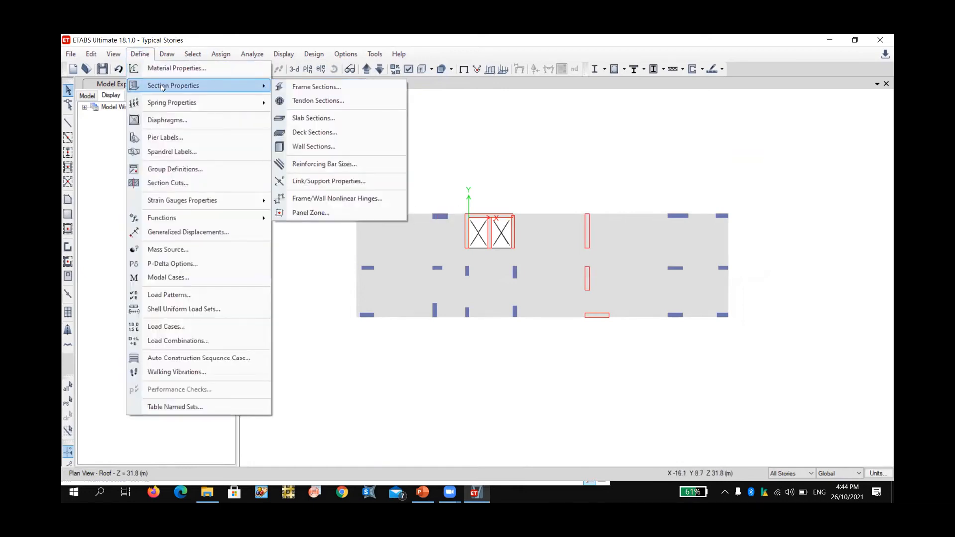
left_click(543, 249)
right_click(542, 249)
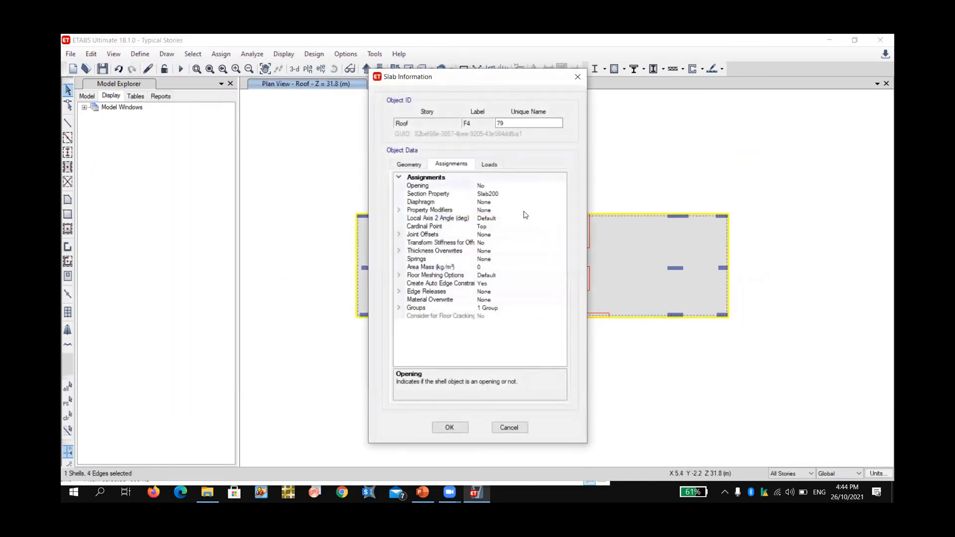
left_click(577, 77)
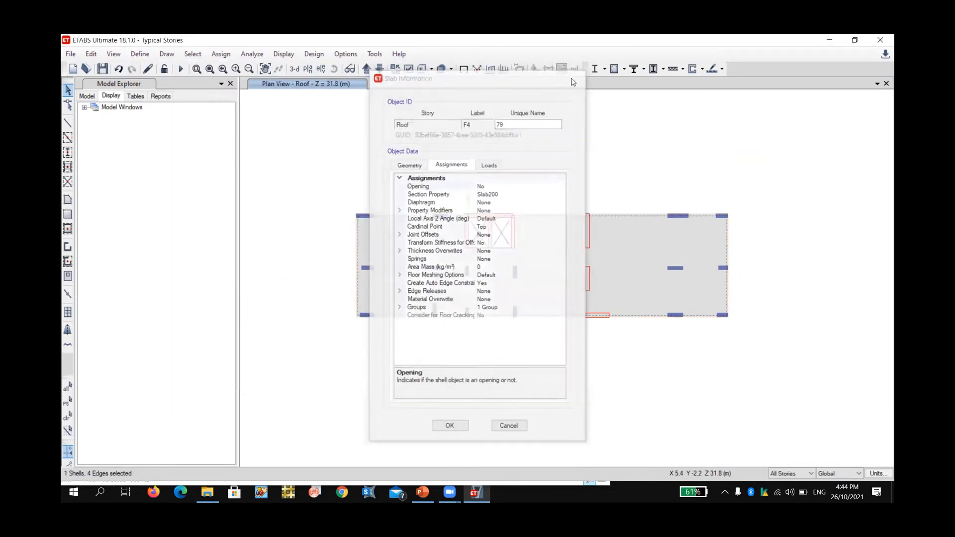
Step: Inspect the object information of the joint at the middle-row column southwest of the lift core
left_click(441, 269)
right_click(441, 268)
left_click(578, 78)
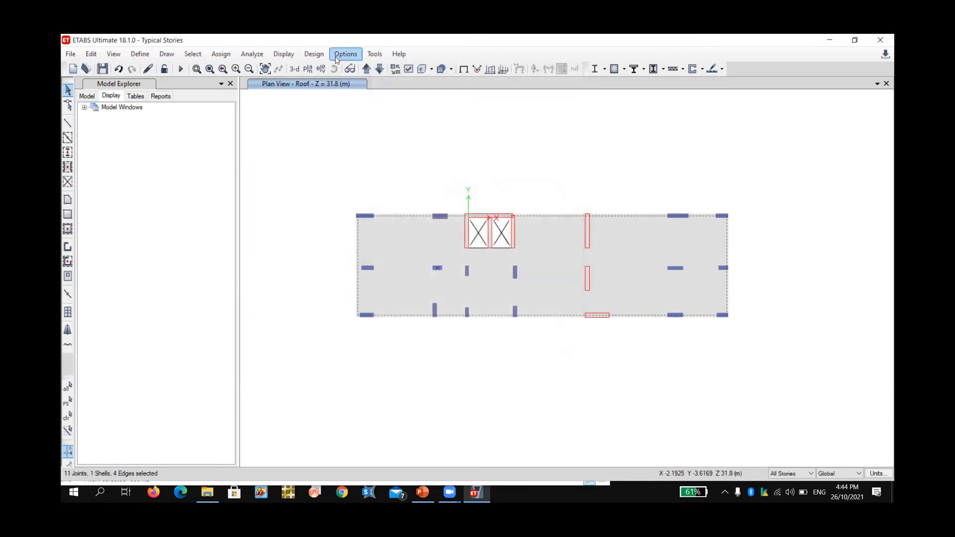
Step: Switch to the 3-D view and review the assignments of 8th Floor column C19
left_click(295, 69)
scroll(480, 270, "up", 4)
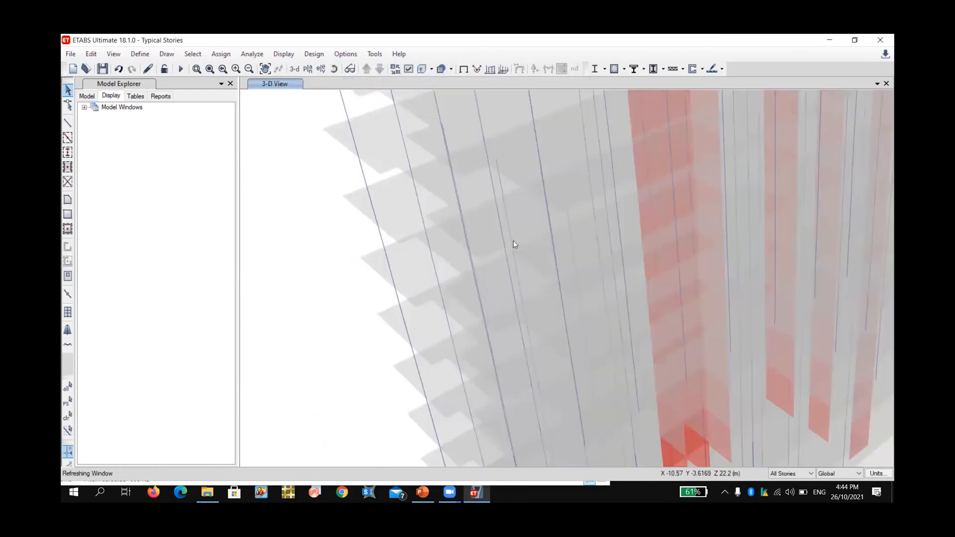
left_click(507, 220)
right_click(507, 221)
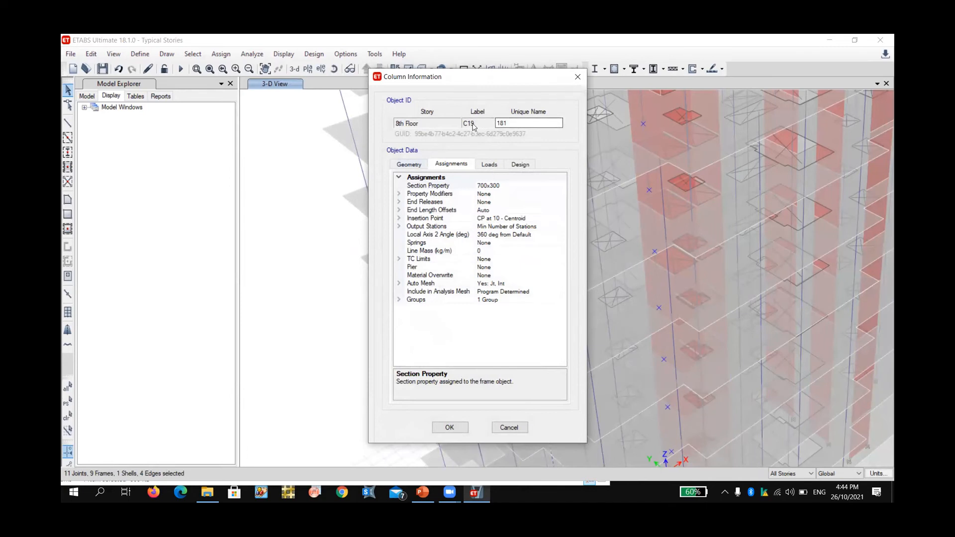
left_click(577, 76)
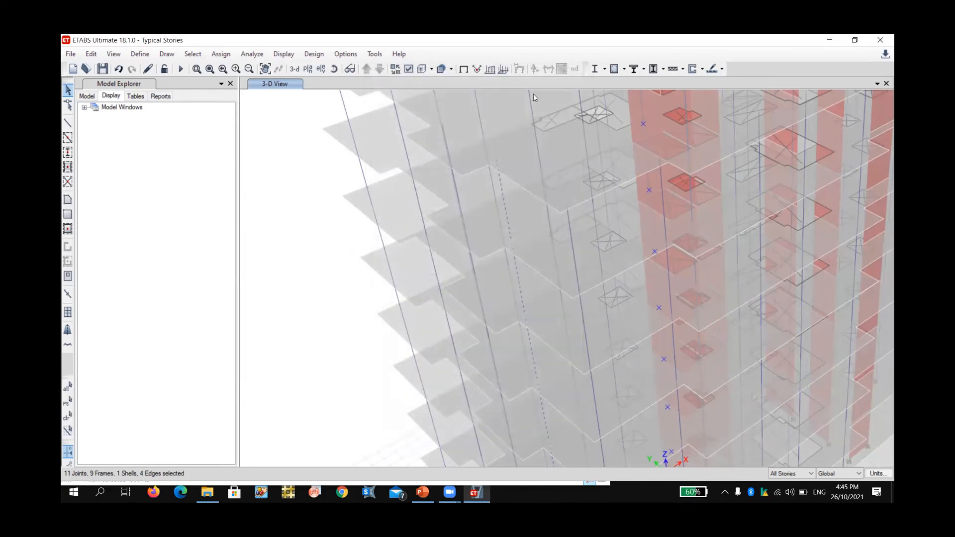
Step: Reopen the Roof plan view and compare its layout with the 8th Floor plan
left_click(308, 68)
left_click(515, 391)
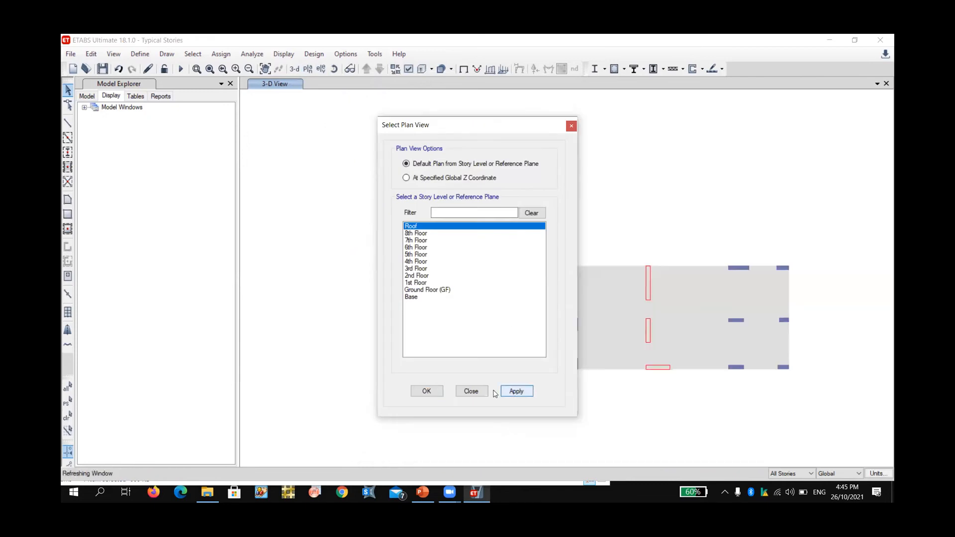
left_click(470, 391)
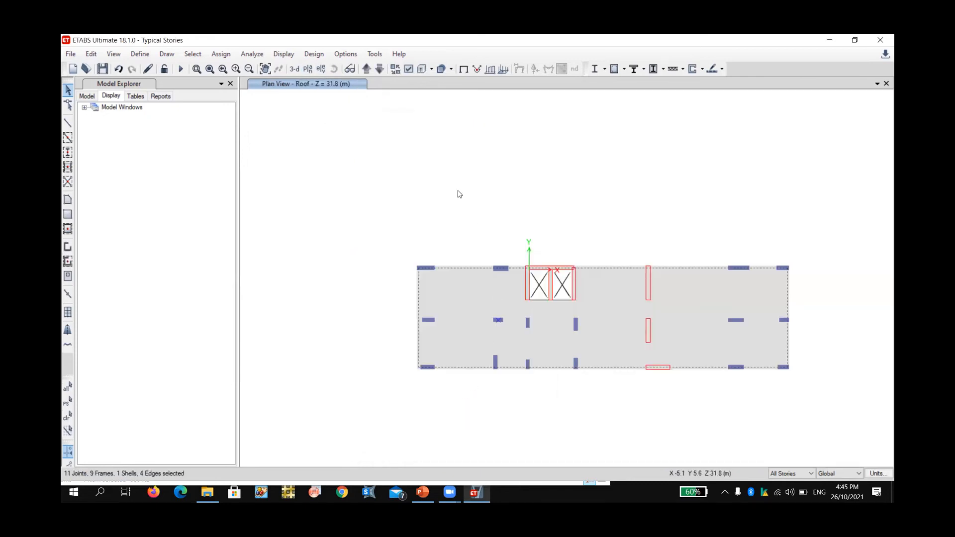
mouse_move(522, 239)
middle_mouse_down()
mouse_move(473, 196)
mouse_move(452, 191)
middle_mouse_up()
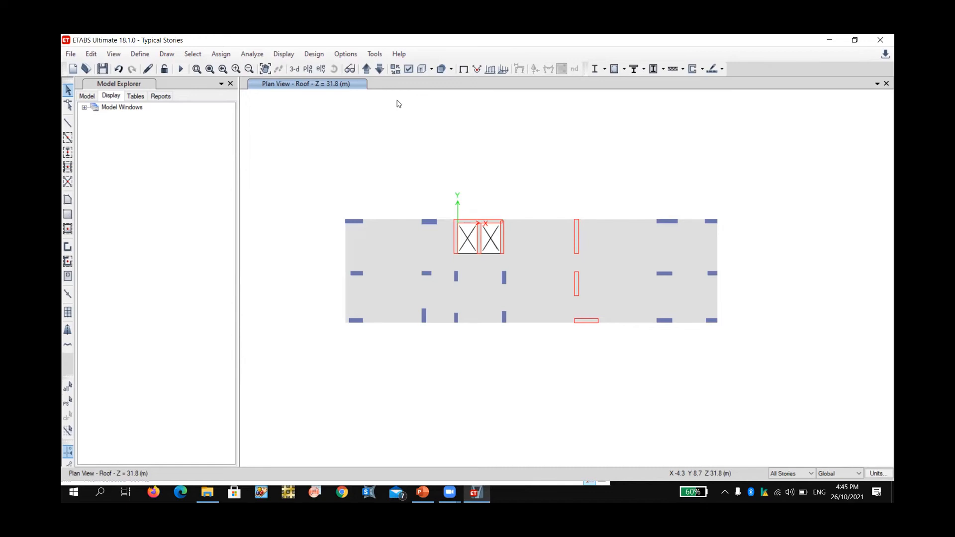
left_click(380, 69)
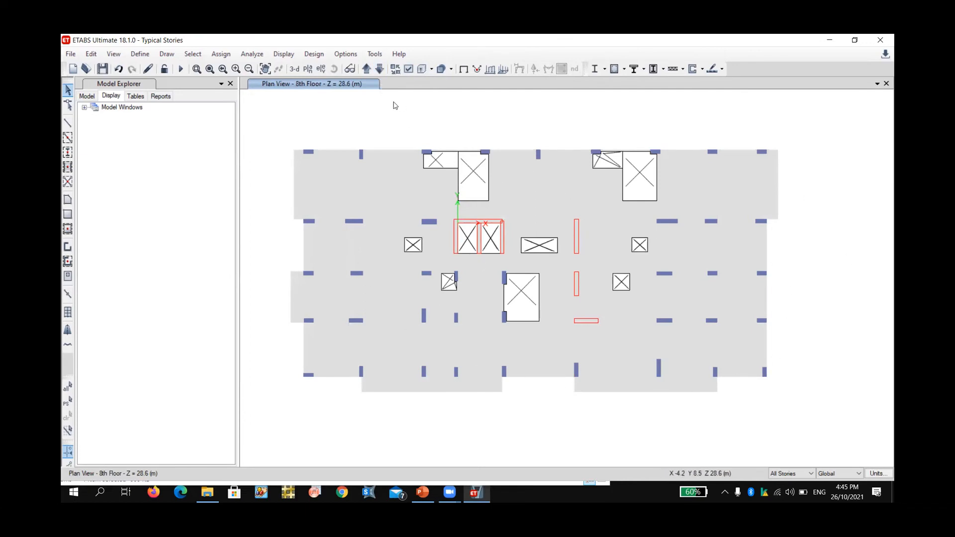
left_click(373, 70)
left_click(383, 72)
left_click(367, 69)
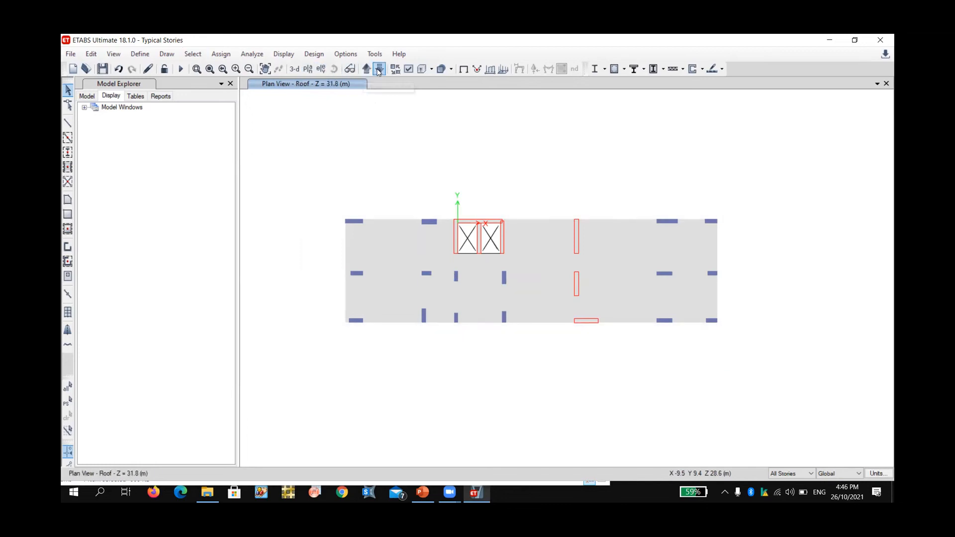
left_click(379, 69)
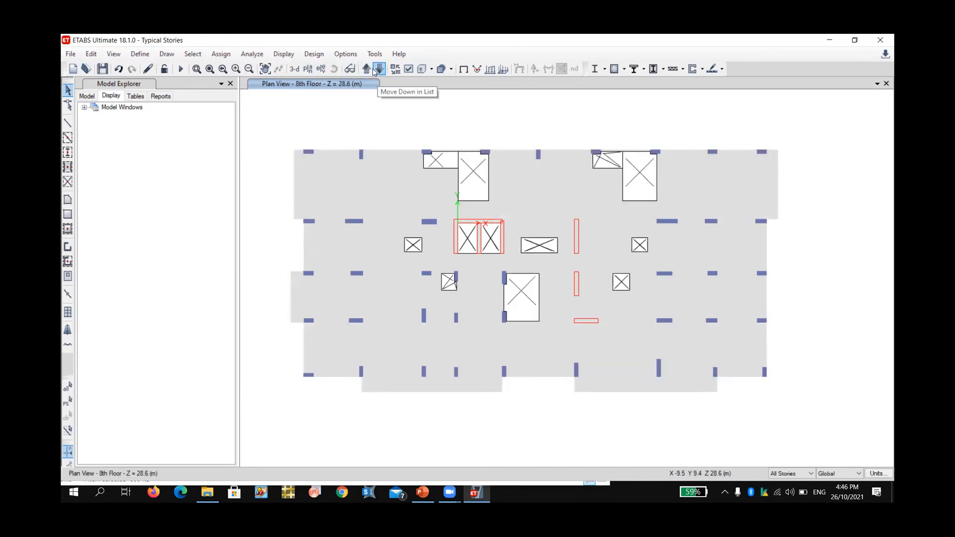
left_click(140, 53)
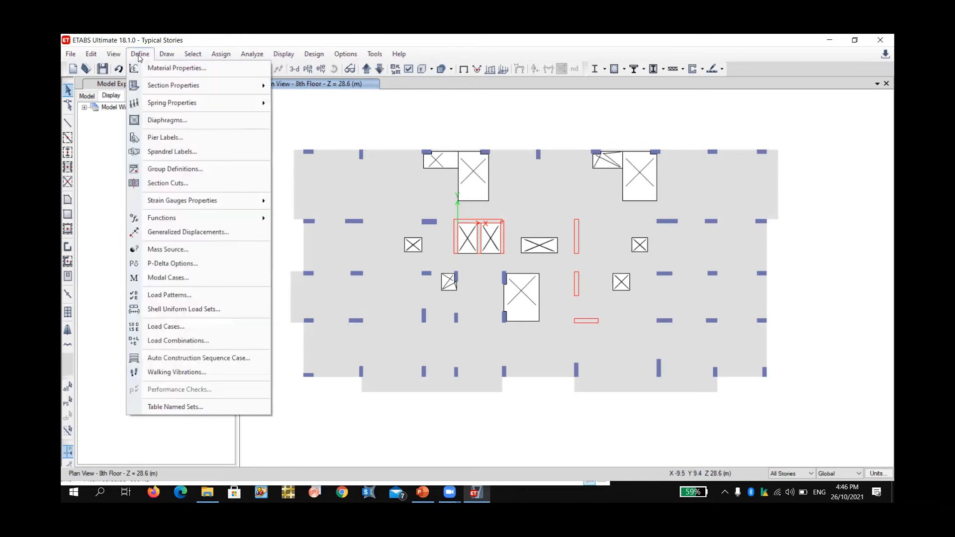
mouse_move(174, 87)
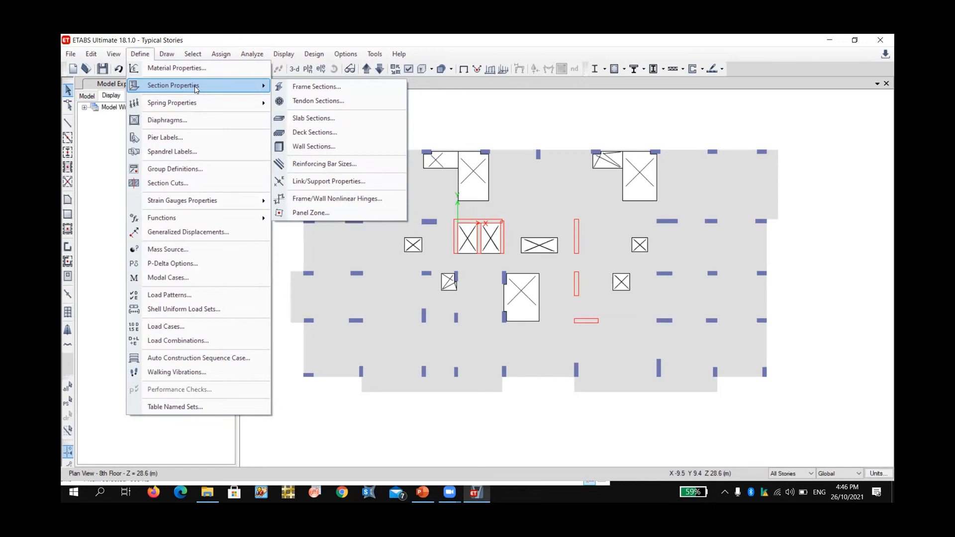
left_click(550, 116)
left_click(193, 54)
mouse_move(197, 70)
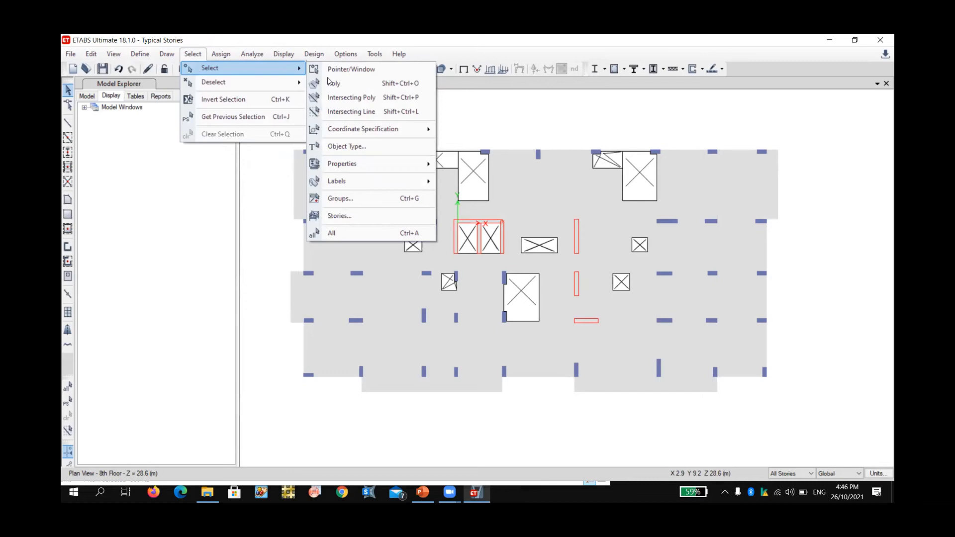
left_click(391, 147)
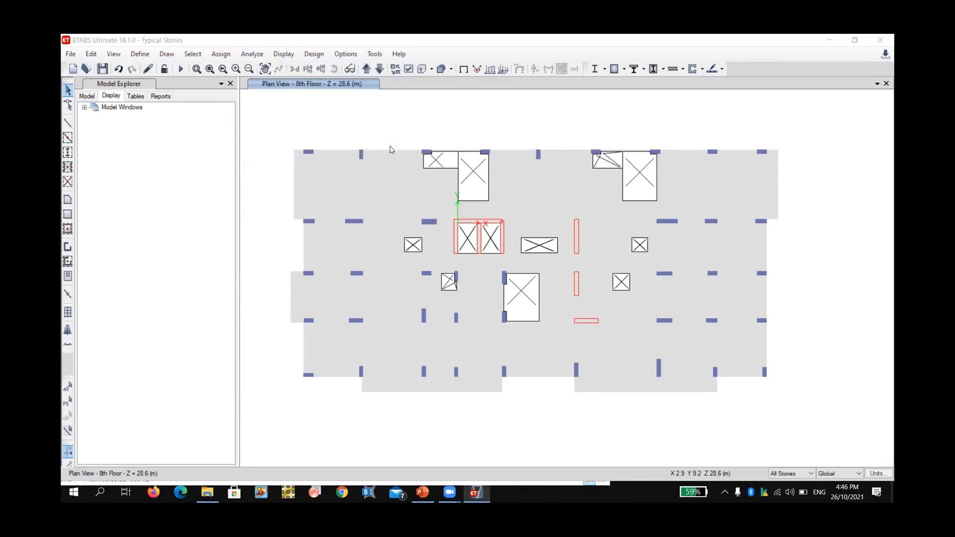
left_click_drag(542, 143, 415, 110)
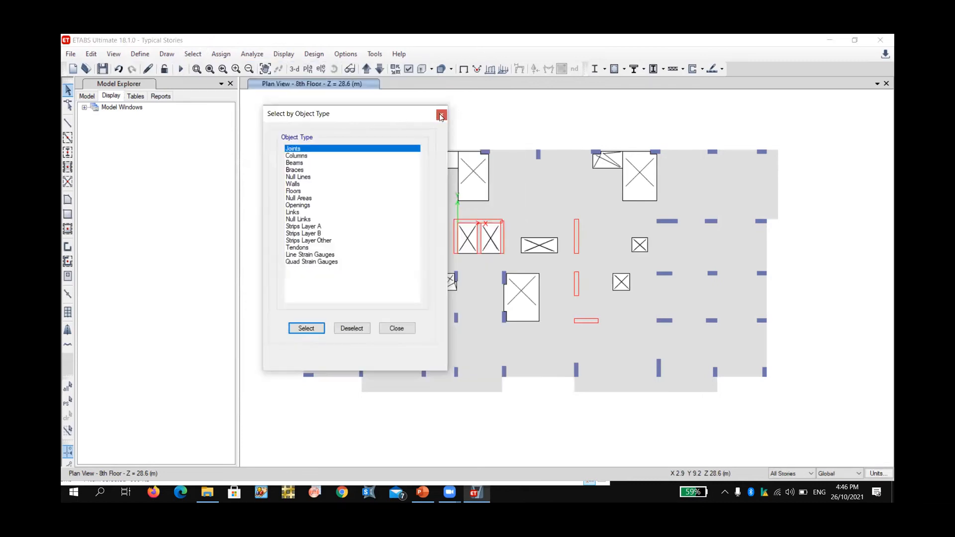
left_click(441, 113)
Step: On the Roof plan, limit the scope to One Story and assign diaphragm D1 to the roof slab
left_click(365, 70)
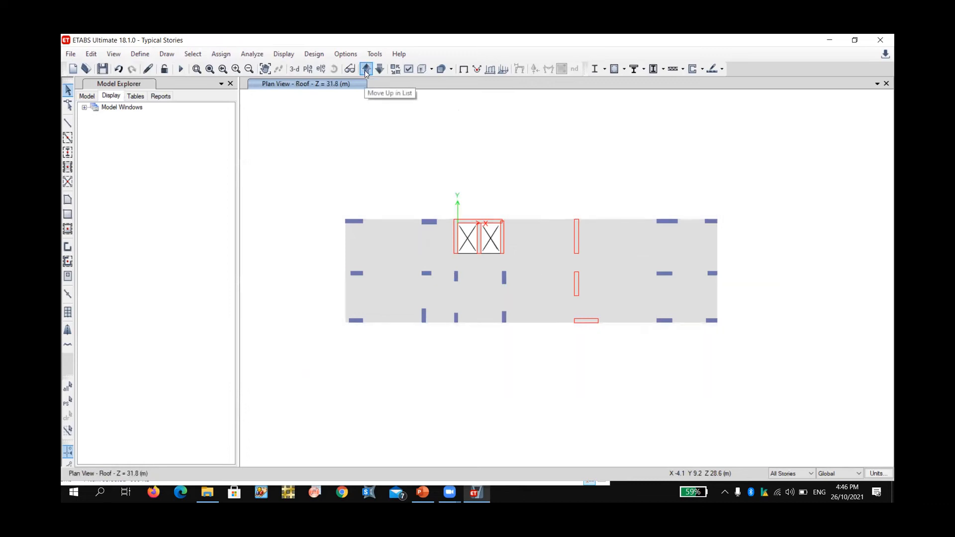
left_click(530, 251)
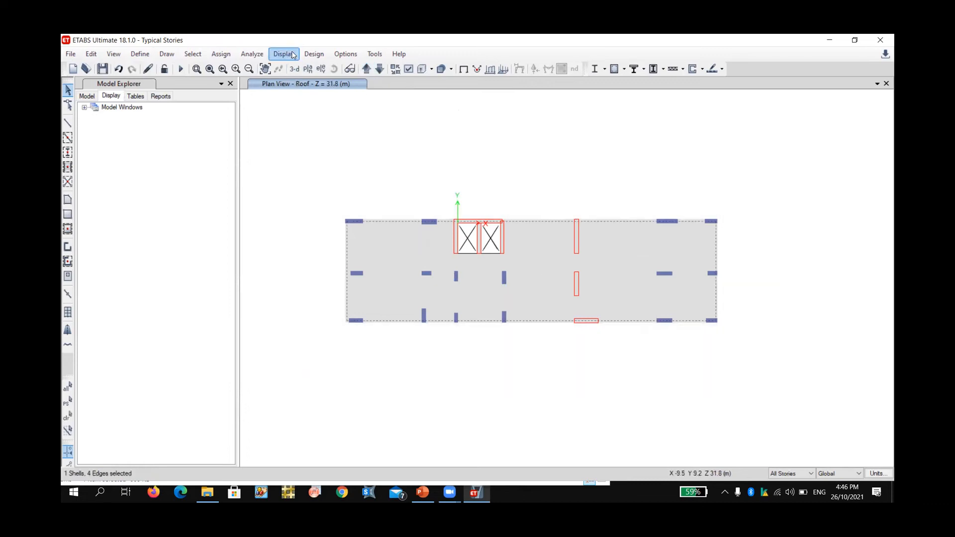
left_click(794, 473)
left_click(791, 483)
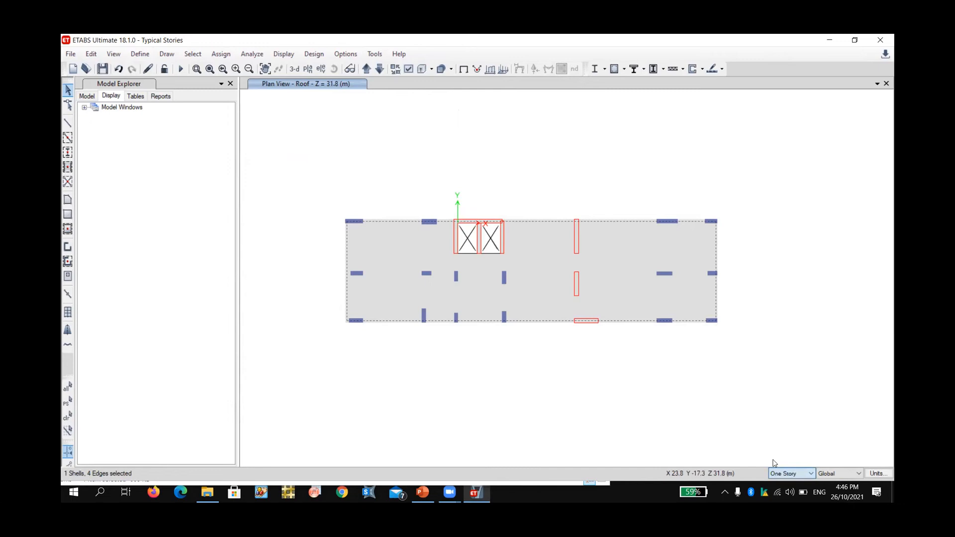
left_click(230, 54)
left_click(231, 54)
left_click(230, 54)
mouse_move(242, 103)
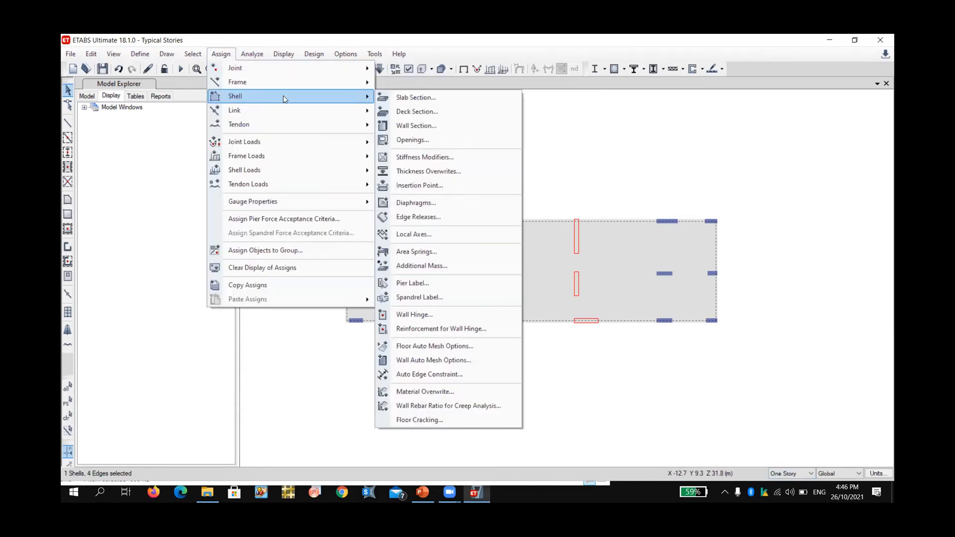
left_click(436, 202)
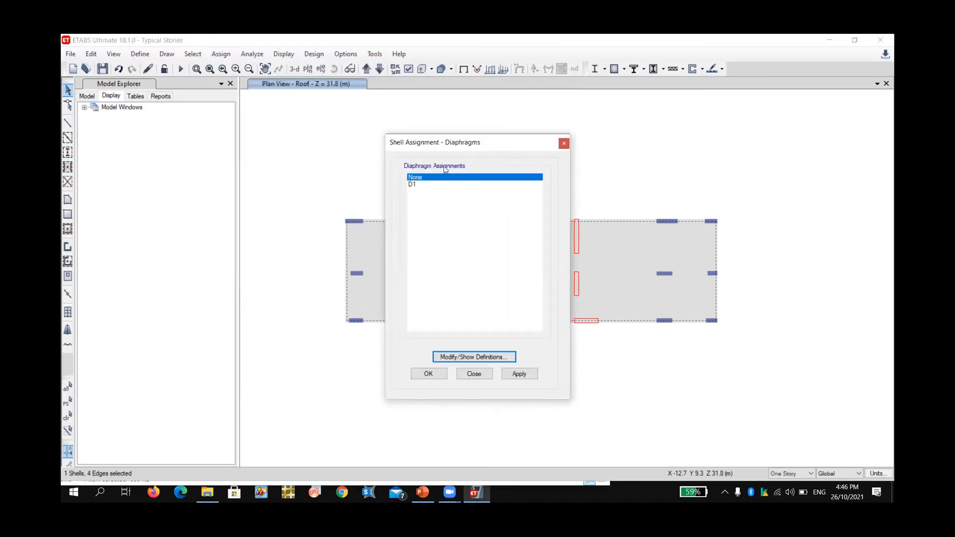
left_click_drag(442, 144, 302, 120)
left_click(285, 160)
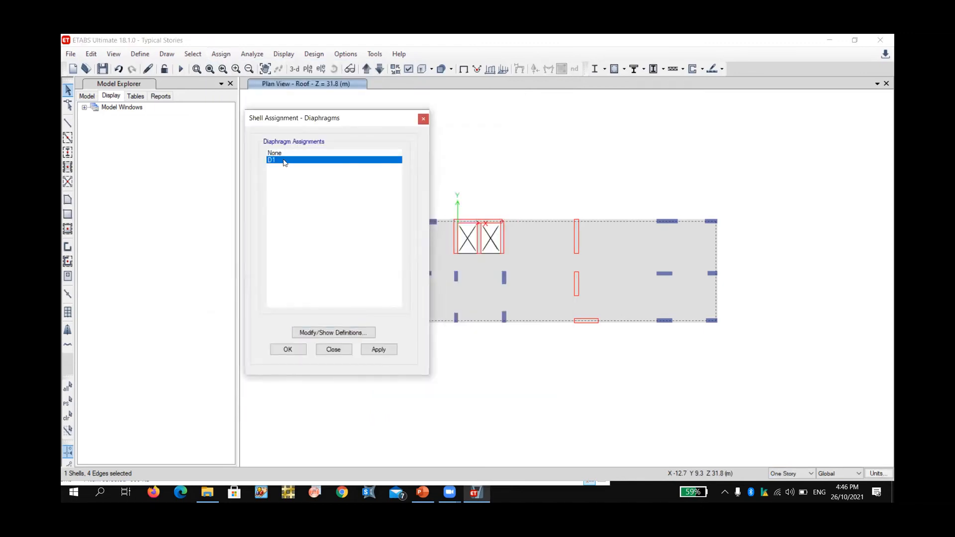
left_click(378, 350)
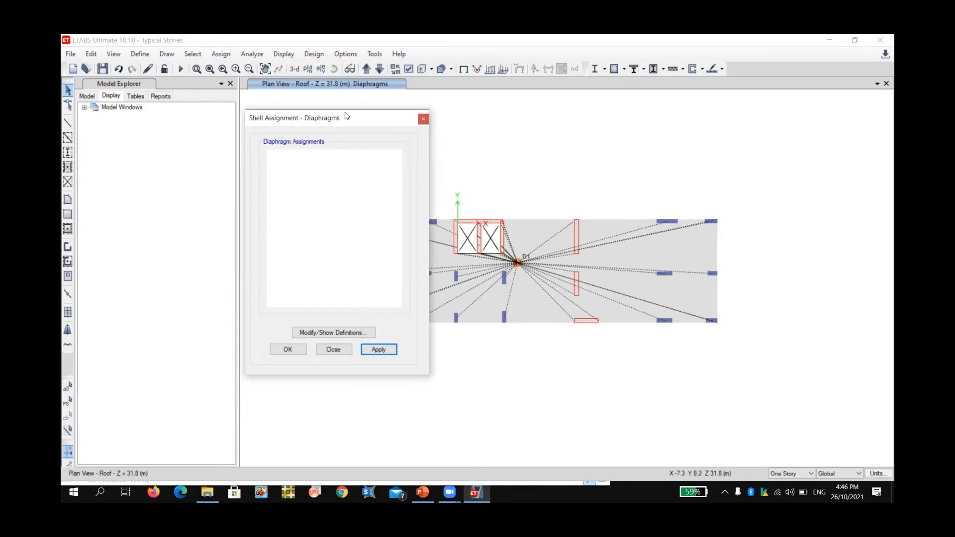
left_click_drag(411, 120, 283, 108)
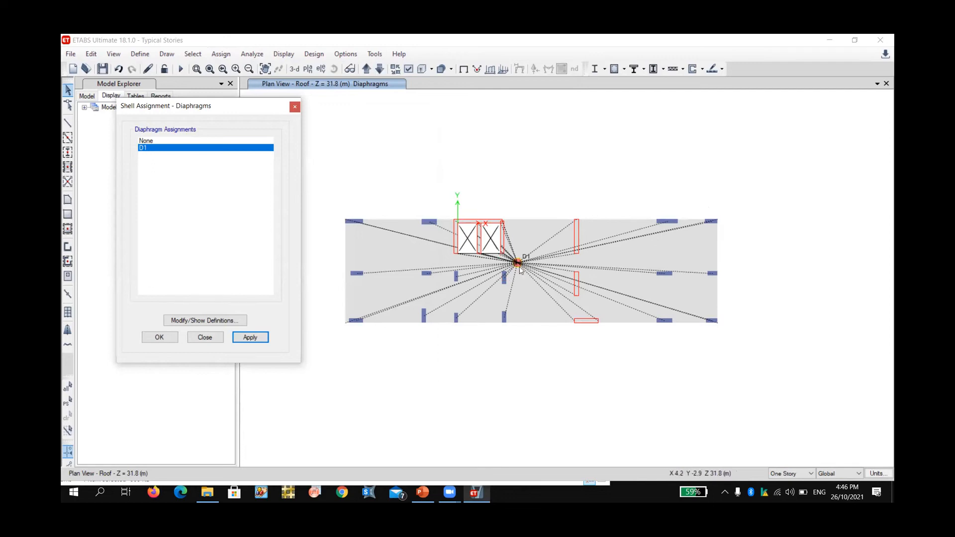
left_click(189, 323)
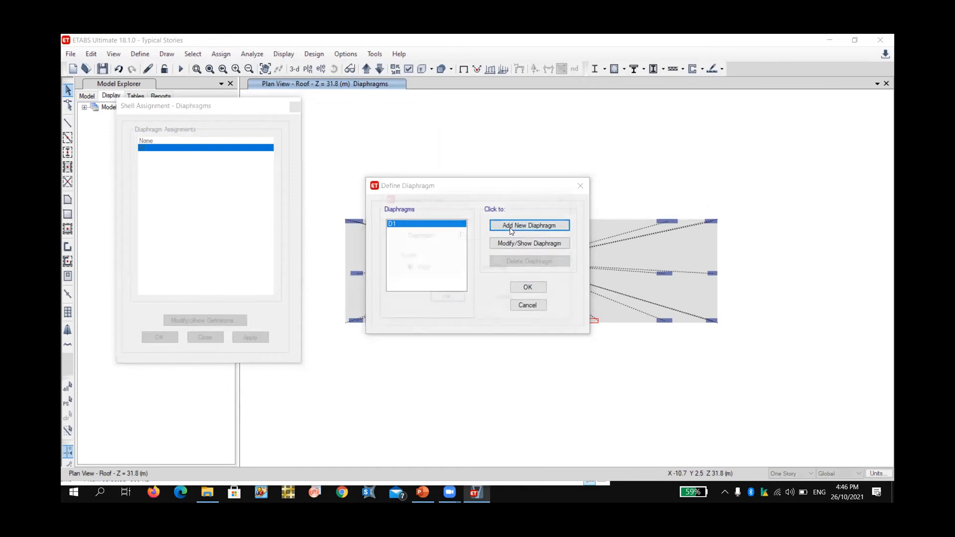
left_click(511, 226)
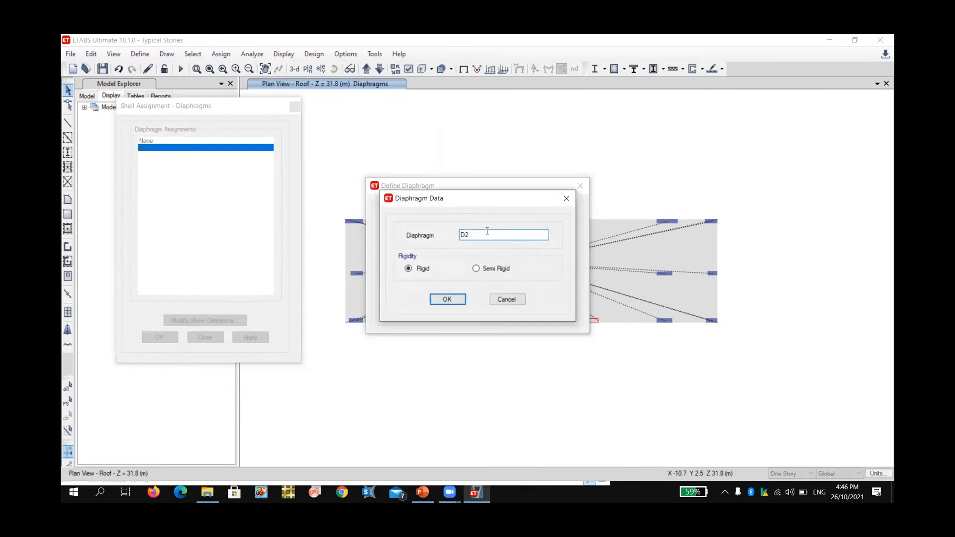
left_click(447, 299)
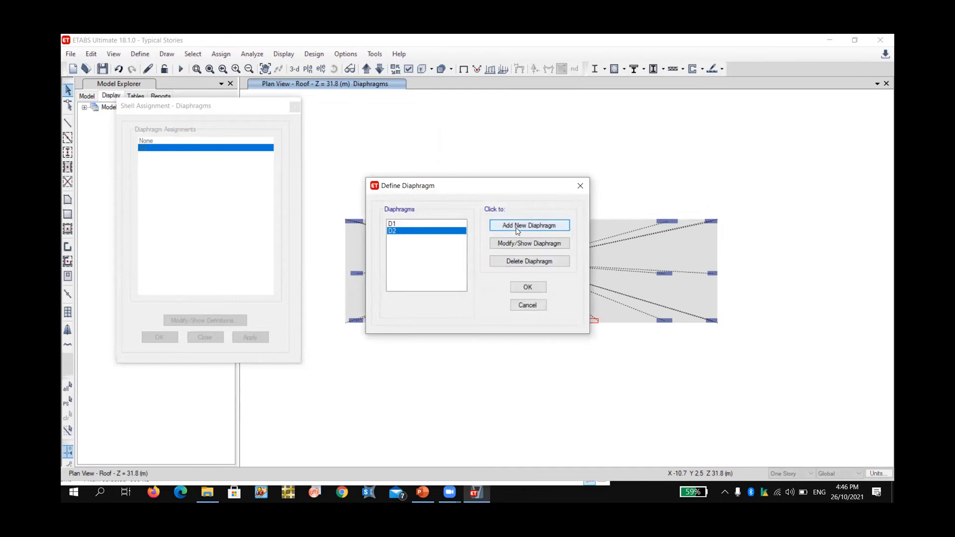
left_click(526, 305)
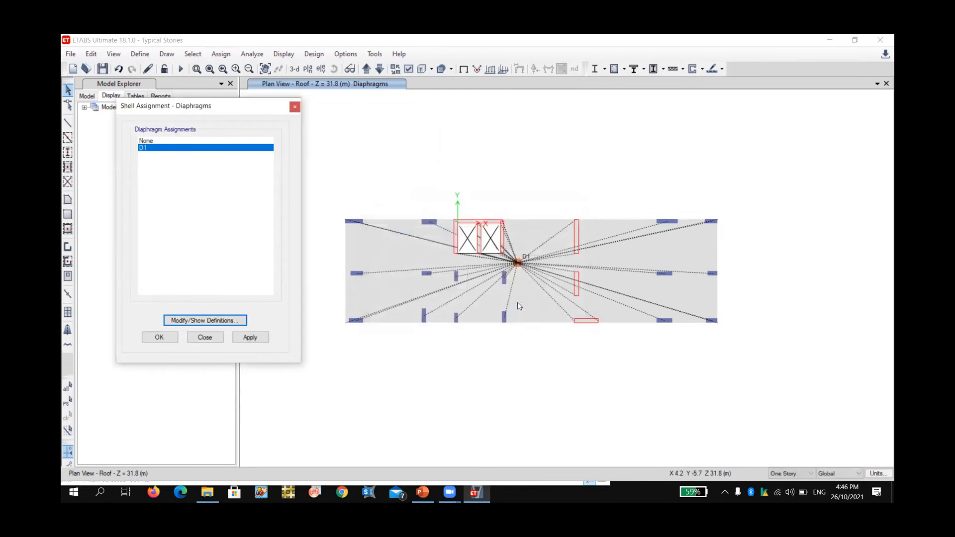
Step: On the 8th Floor plan, set the scope to Similar Stories and select the typical floor slab
left_click(380, 69)
left_click(791, 473)
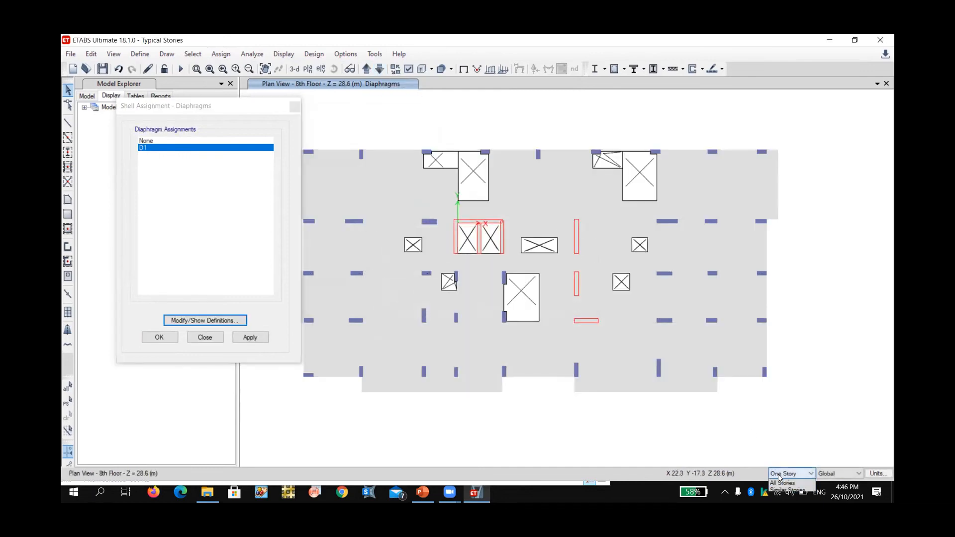
left_click(784, 490)
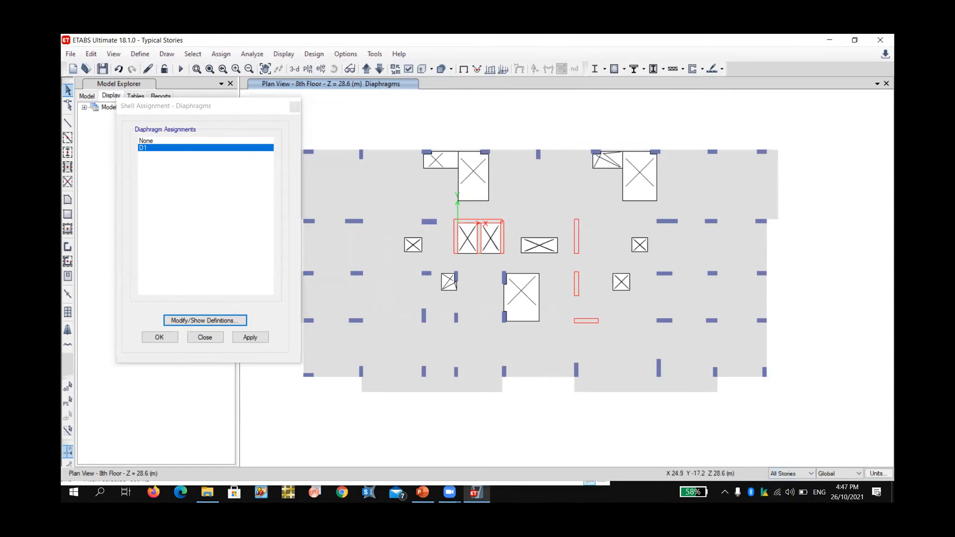
left_click(808, 475)
left_click(787, 497)
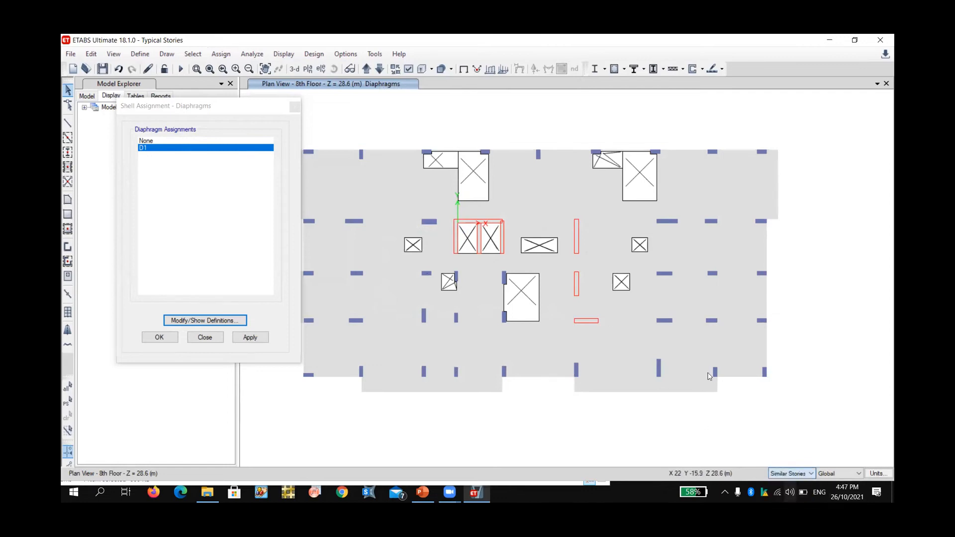
left_click(553, 202)
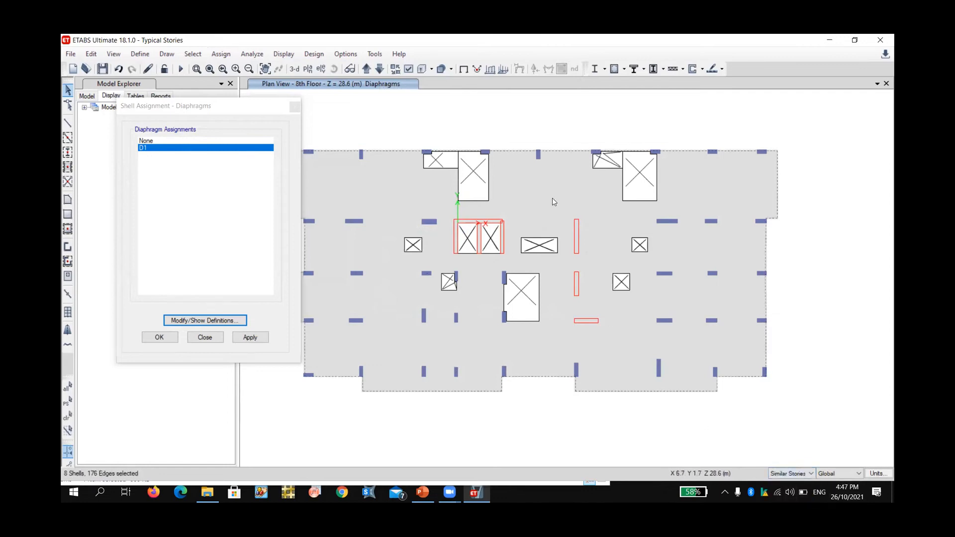
Step: Step down through the plans from 8th Floor to Ground Floor and back to 1st Floor, checking the slab selection on each story
left_click(379, 70)
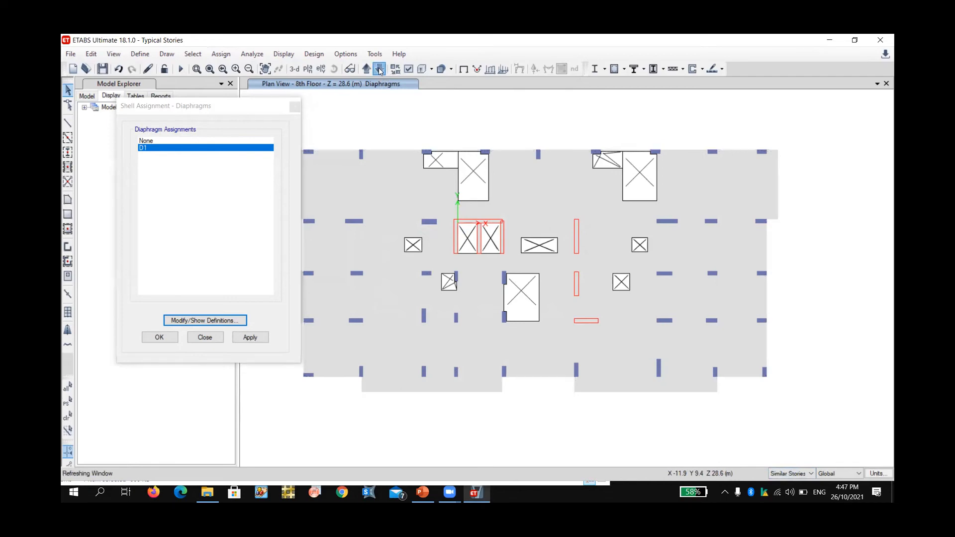
left_click(380, 70)
left_click(380, 70)
left_click(380, 71)
left_click(380, 70)
left_click(380, 70)
left_click(380, 70)
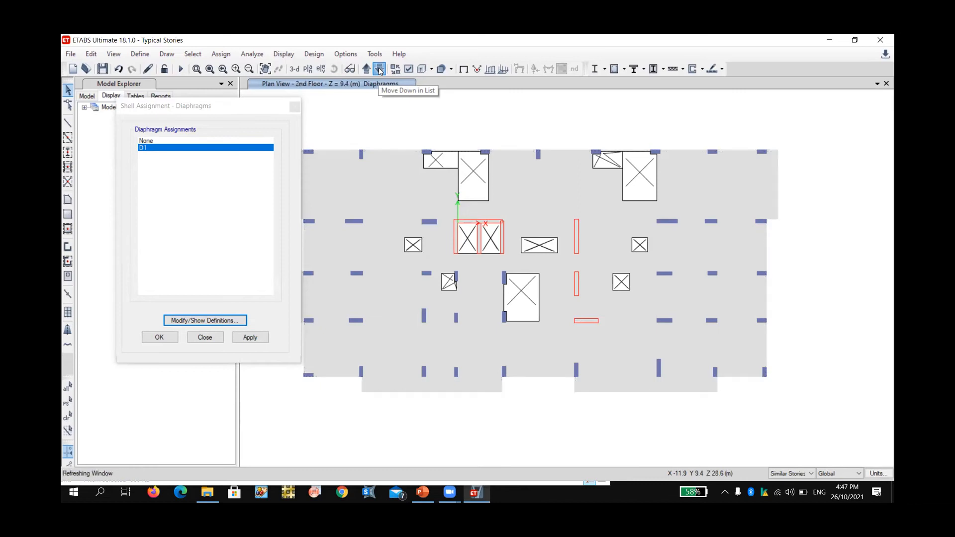
left_click(380, 71)
left_click(367, 70)
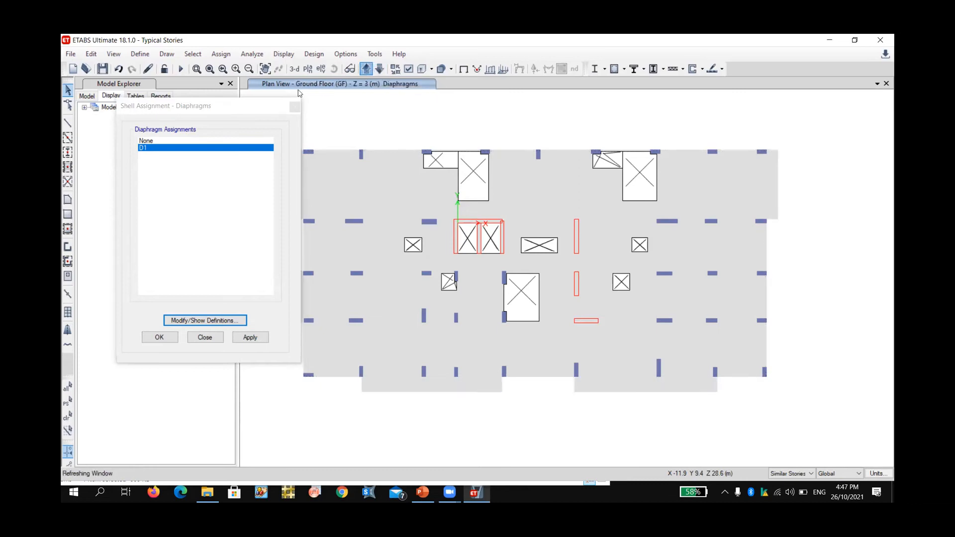
Step: Define a new diaphragm D2 and assign it to the selected typical floor slabs
left_click(187, 321)
left_click(549, 227)
left_click(450, 300)
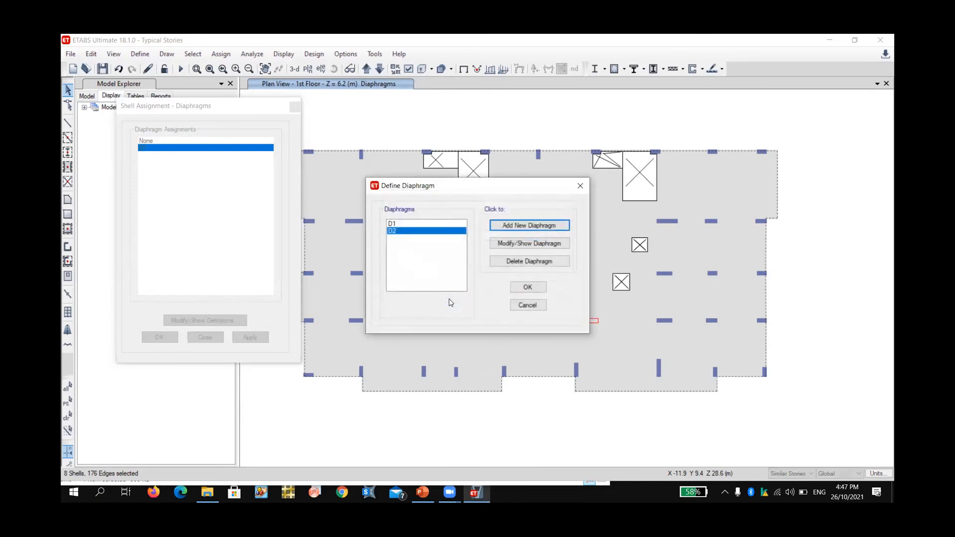
left_click(528, 287)
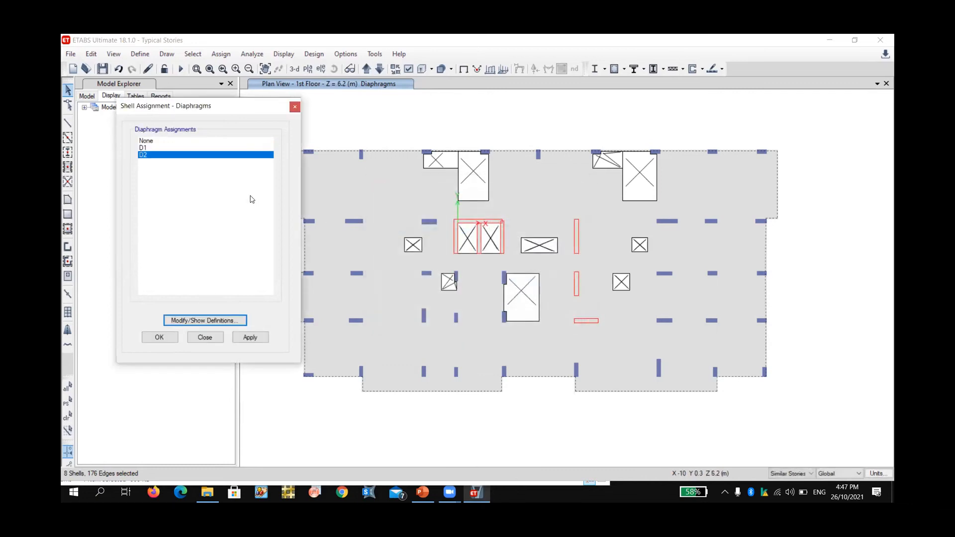
left_click(252, 337)
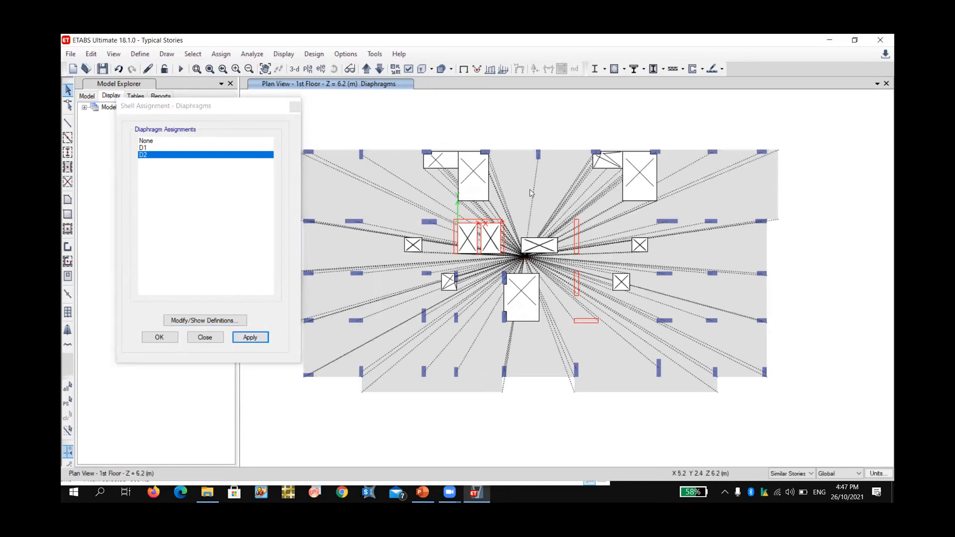
Step: Inspect the diaphragm assignment in the slab information of the 1st Floor, Roof and 8th Floor slabs
right_click(531, 188)
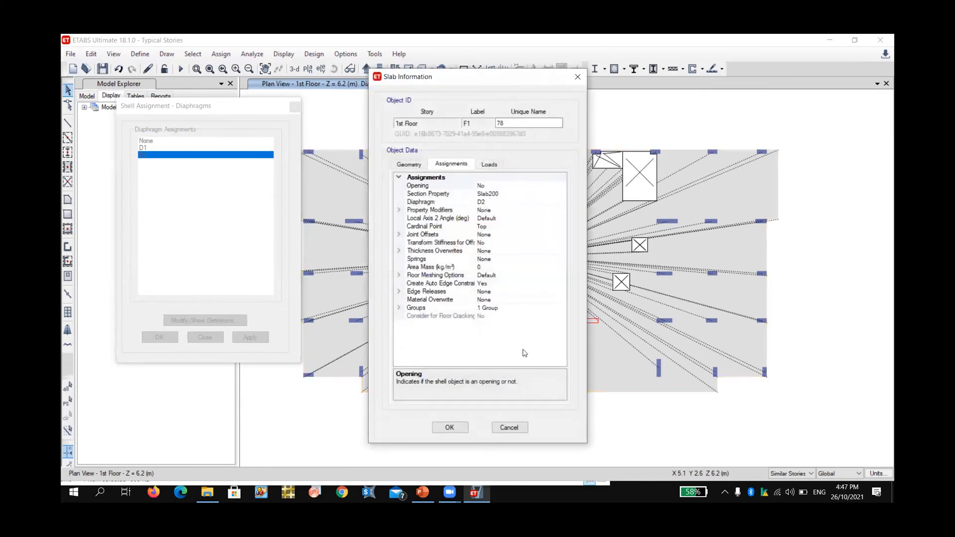
left_click(509, 427)
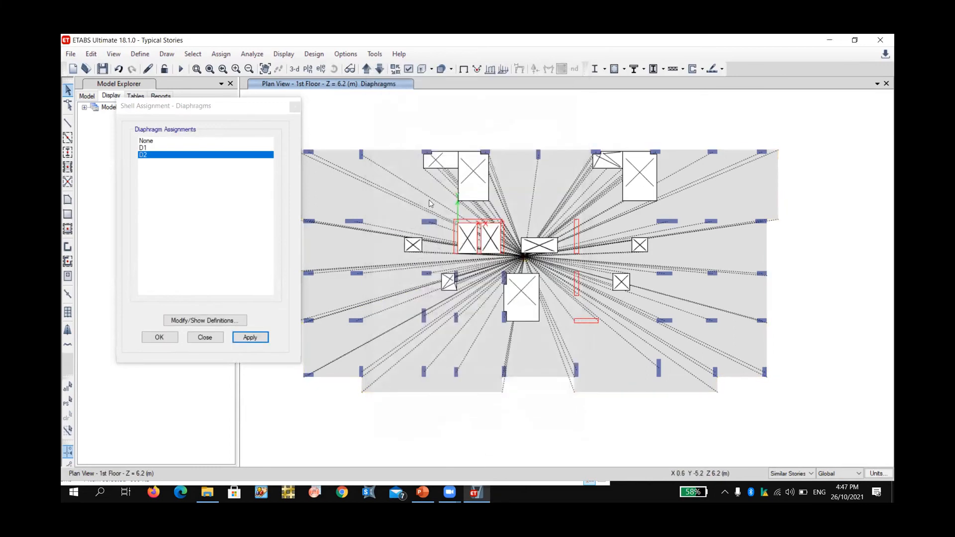
left_click(378, 70)
left_click(378, 70)
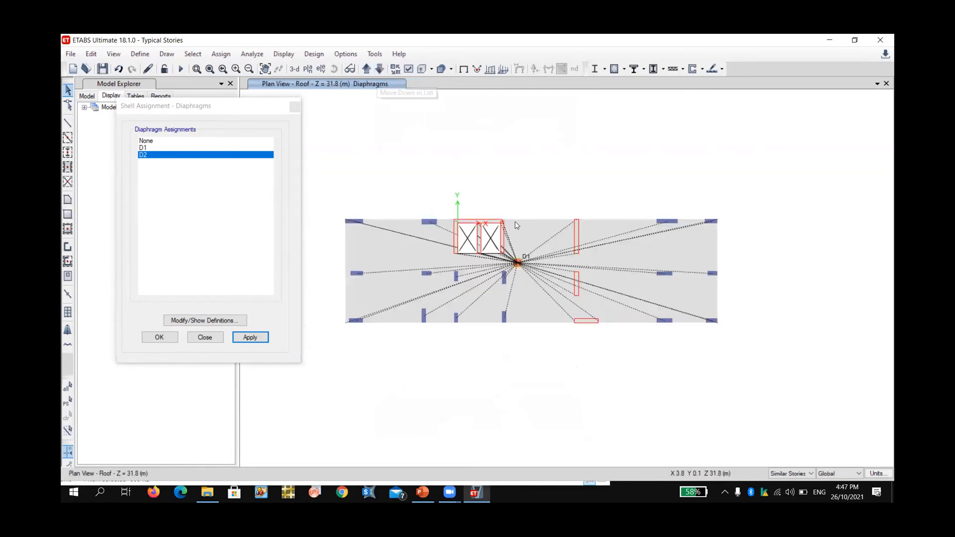
right_click(518, 223)
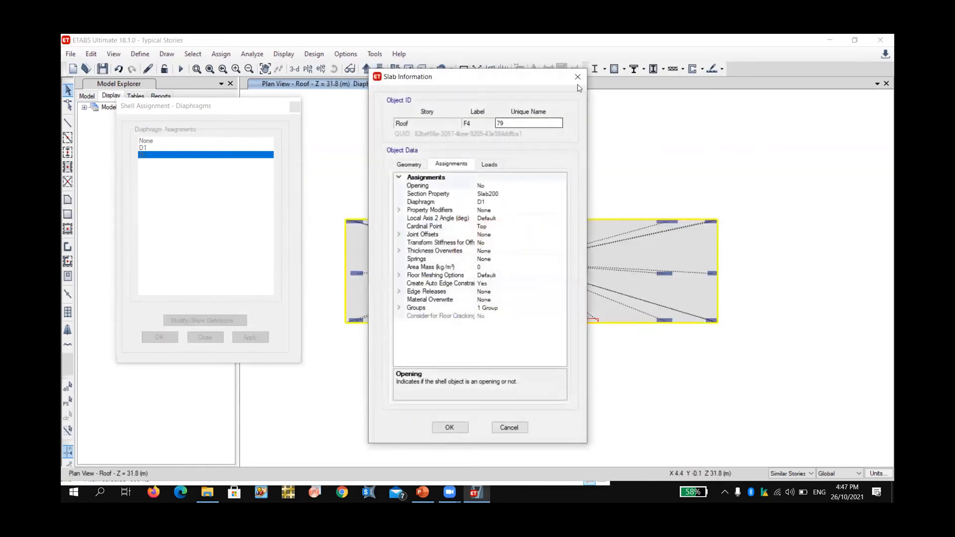
key("Escape")
left_click(379, 70)
right_click(518, 187)
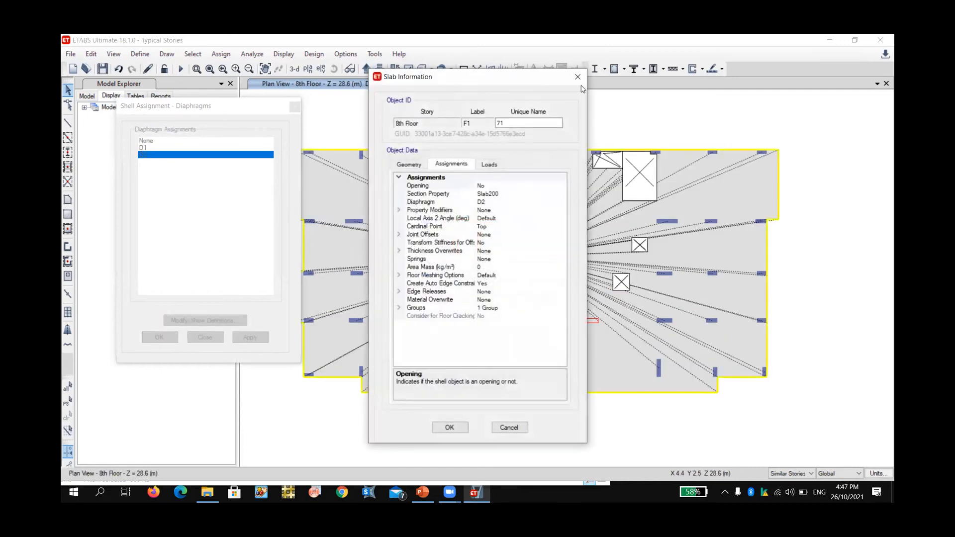
left_click(577, 78)
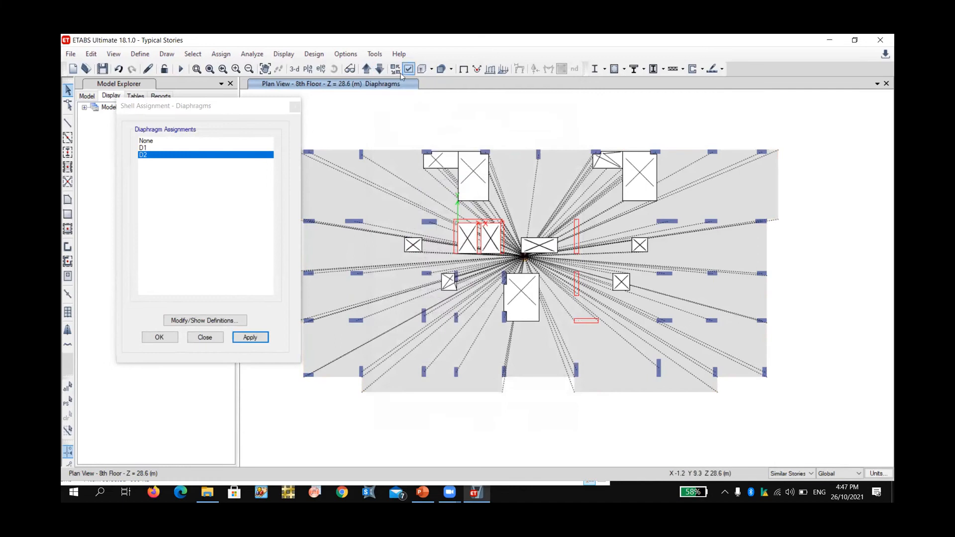
Step: Open the Ground Floor plan, limit the scope to One Story and select its slab
left_click(366, 69)
left_click(366, 69)
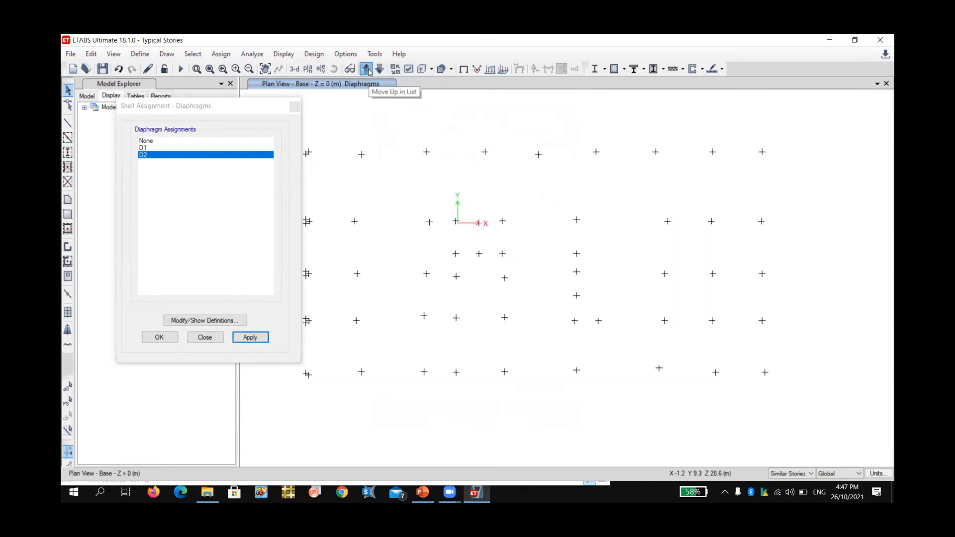
left_click(367, 69)
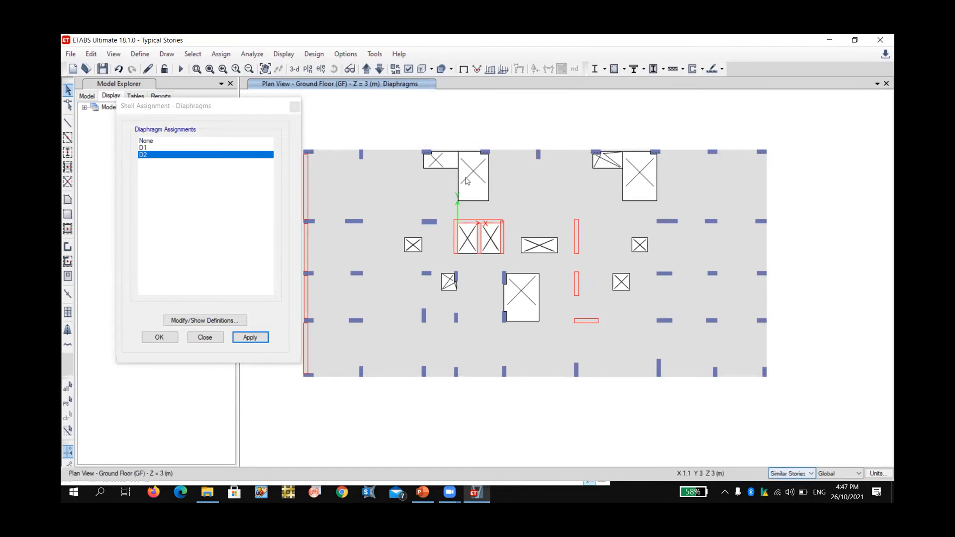
left_click(367, 69)
left_click(379, 69)
left_click(791, 474)
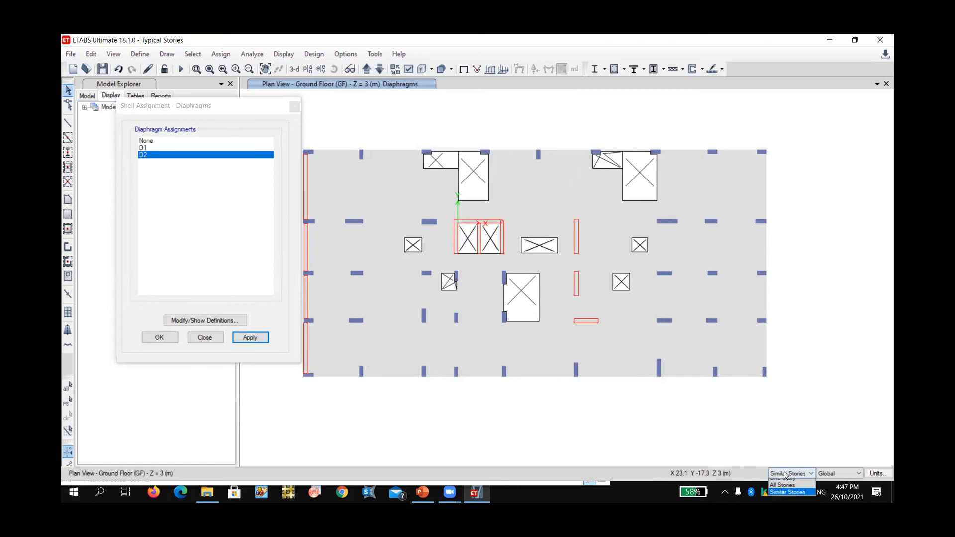
left_click(786, 481)
left_click(377, 197)
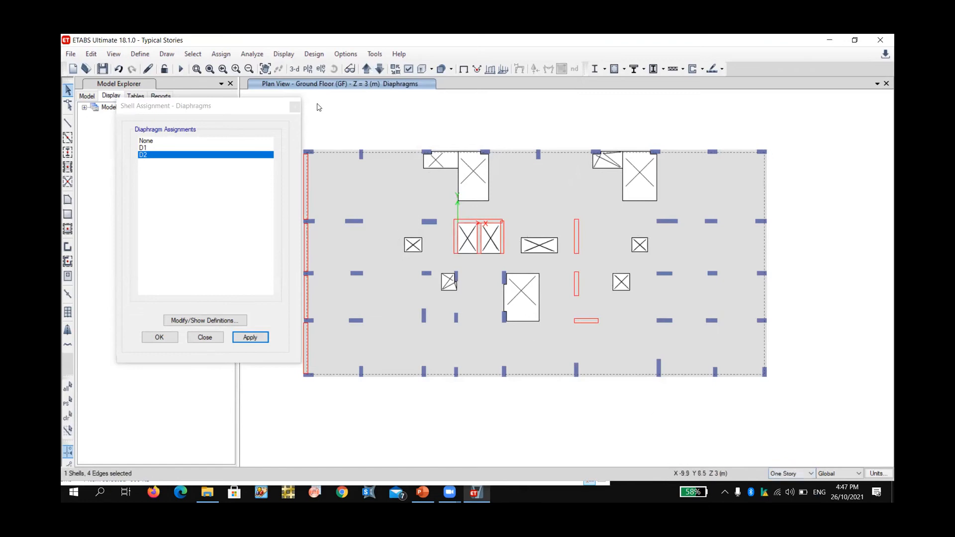
Step: Define a new rigid diaphragm D3 and assign it to the selected Ground Floor slab
left_click(214, 321)
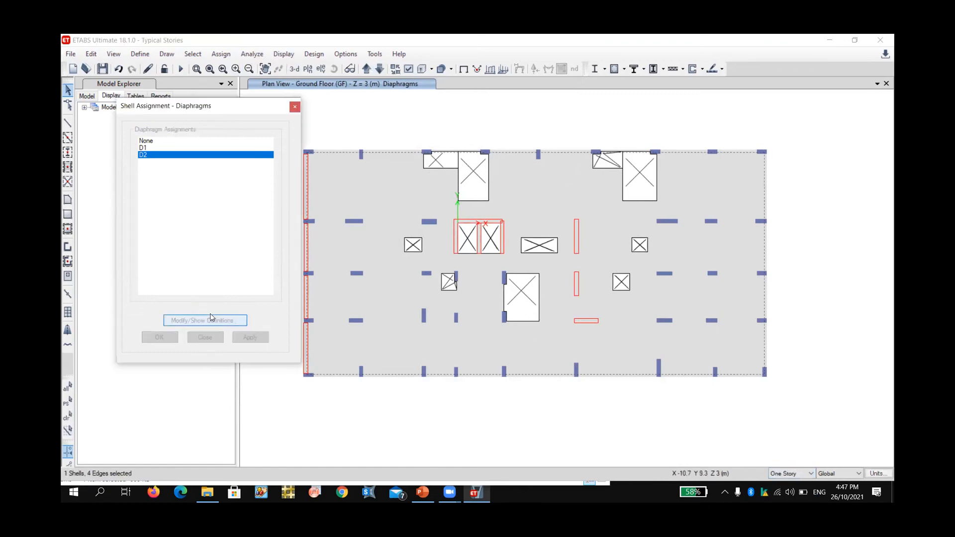
left_click(535, 231)
left_click(449, 297)
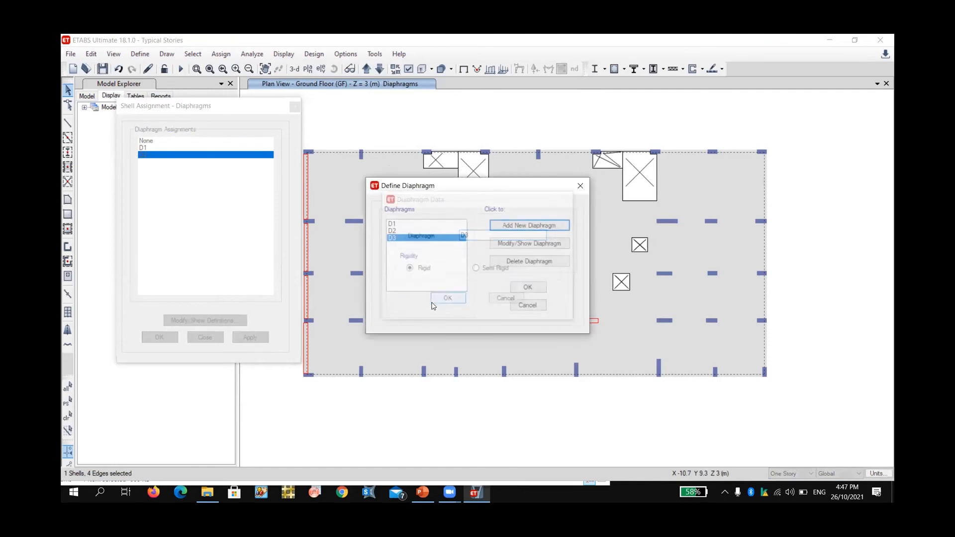
left_click(528, 287)
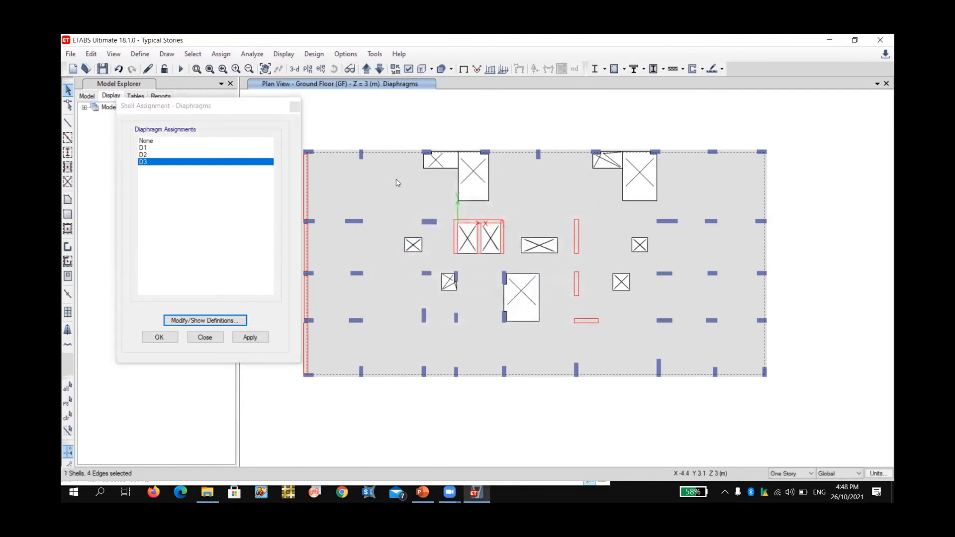
left_click(380, 70)
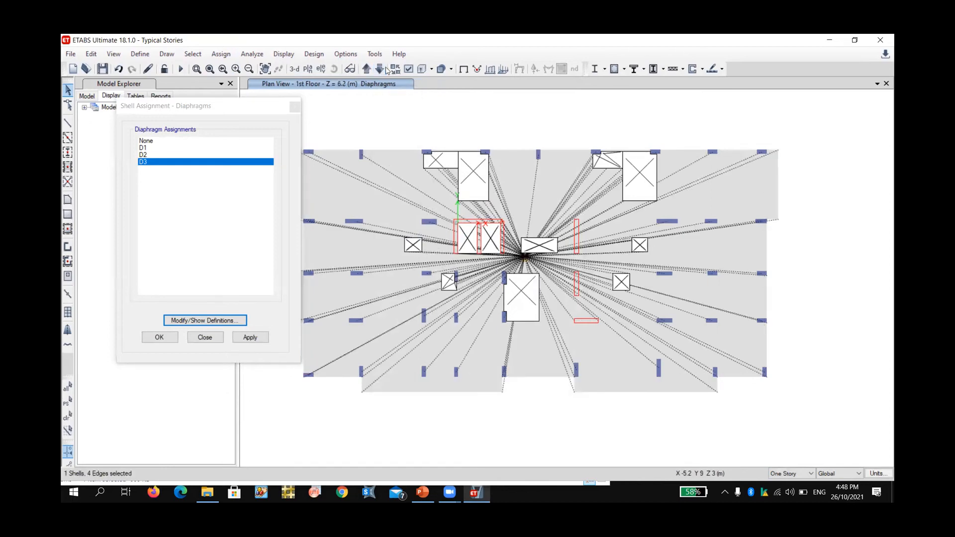
left_click(381, 70)
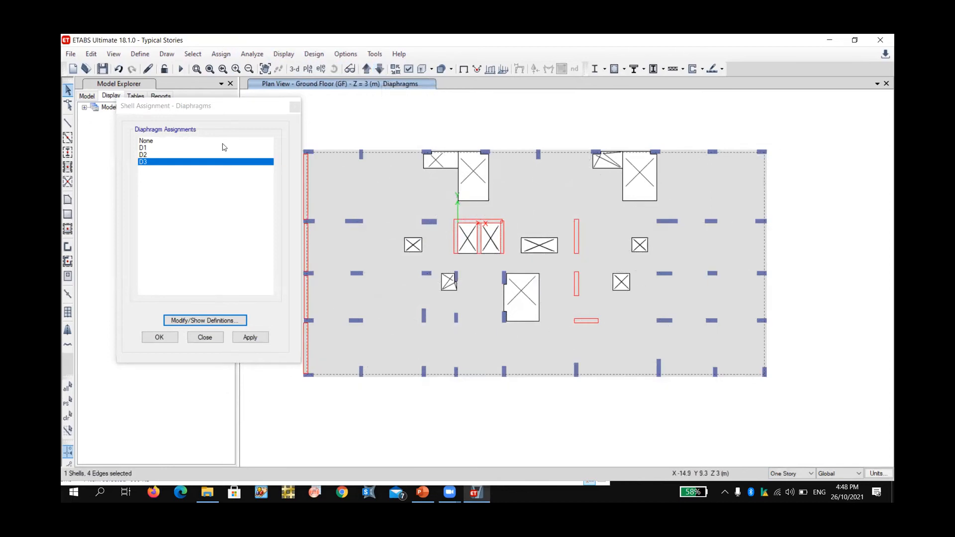
left_click(251, 336)
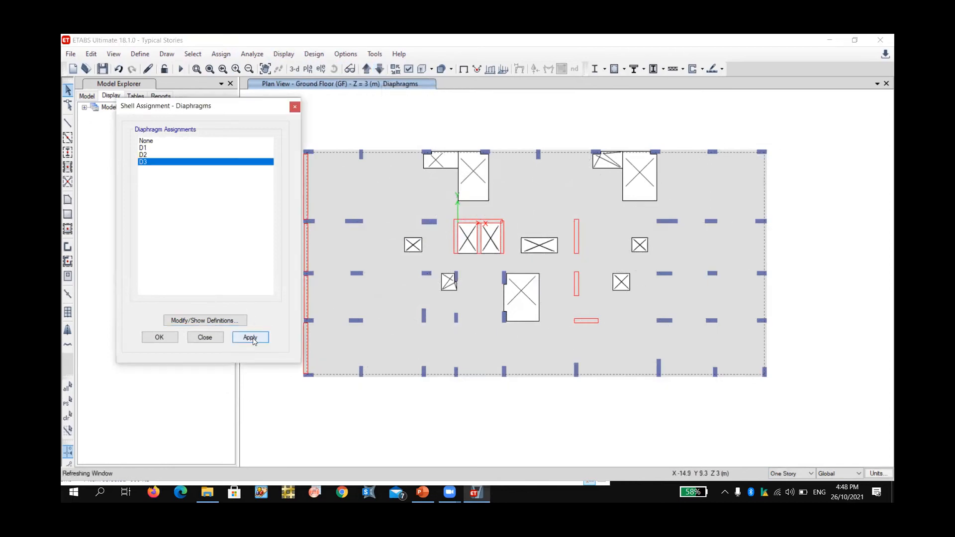
left_click(159, 337)
Step: Inspect the diaphragm assignment in the slab information of the Ground Floor, 1st Floor and Roof slabs
left_click(362, 190)
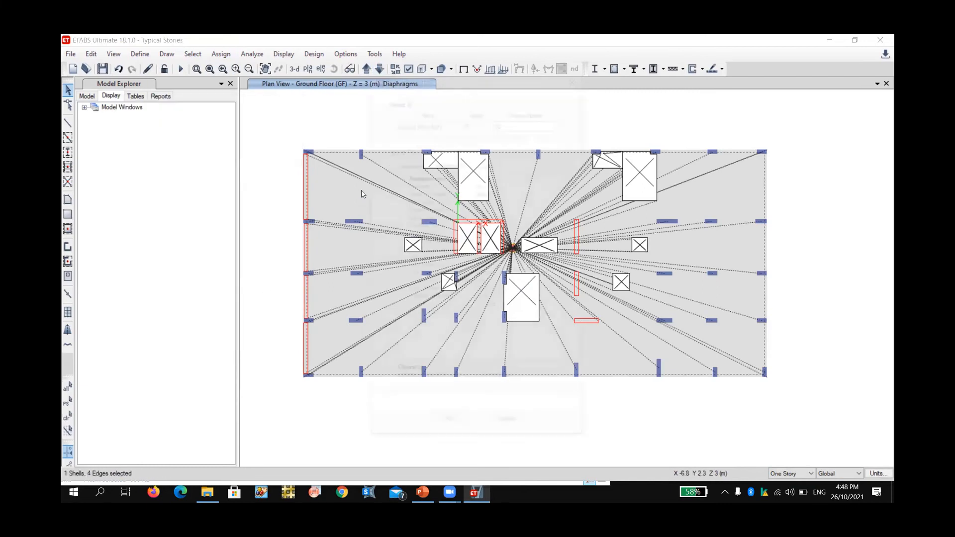
right_click(362, 190)
left_click(577, 77)
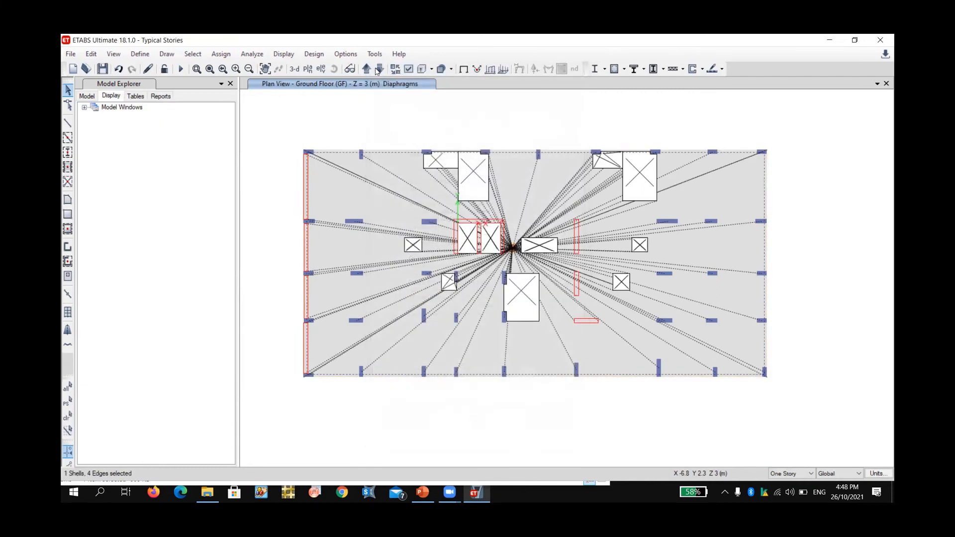
left_click(353, 192)
right_click(354, 192)
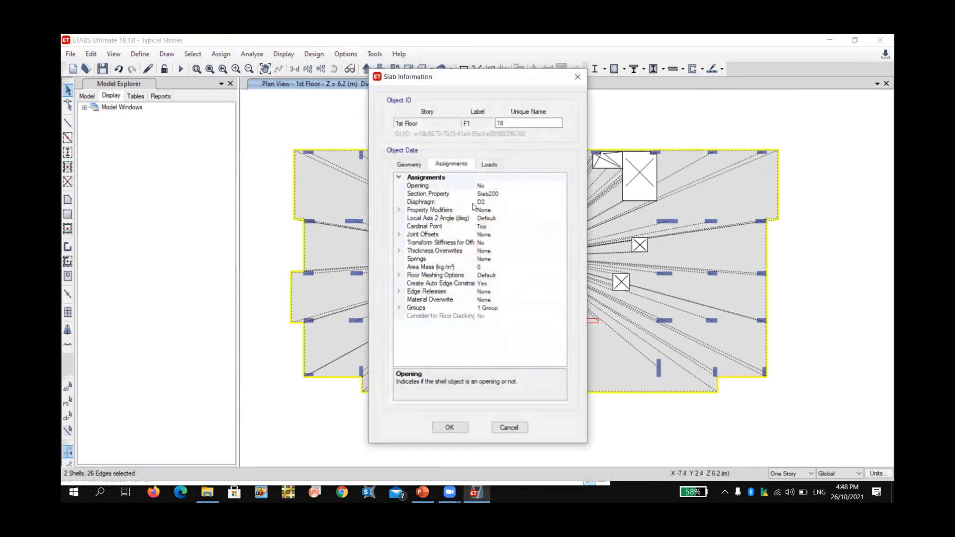
left_click(578, 74)
left_click(379, 69)
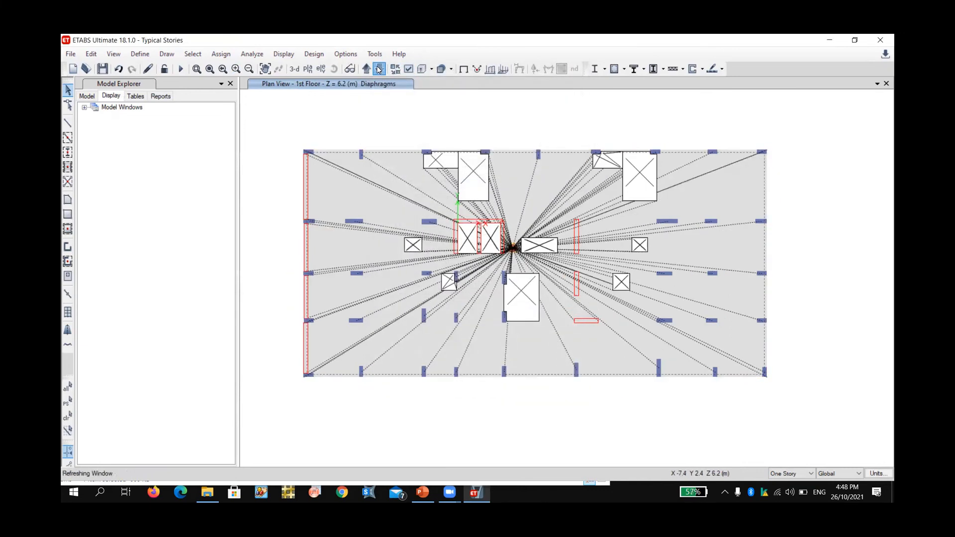
left_click(379, 70)
left_click(379, 69)
left_click(386, 241)
right_click(386, 240)
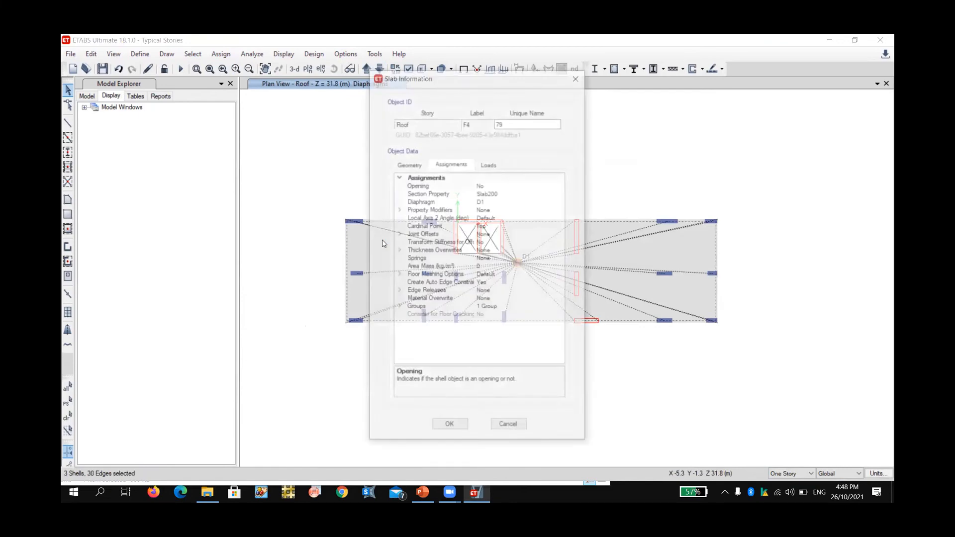
left_click(578, 76)
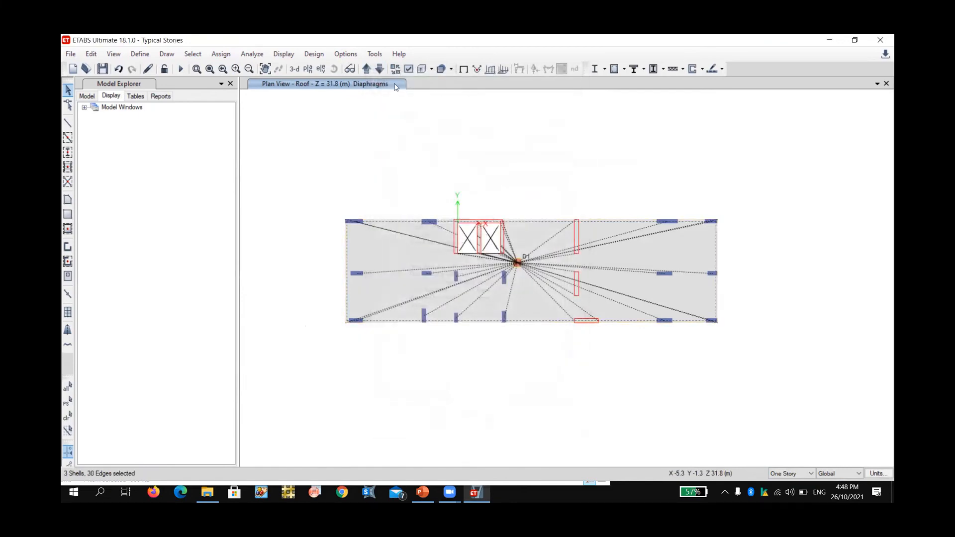
Step: Turn off the diaphragm assignment display, clear the slab selection and switch to the 3-D view
left_click(464, 71)
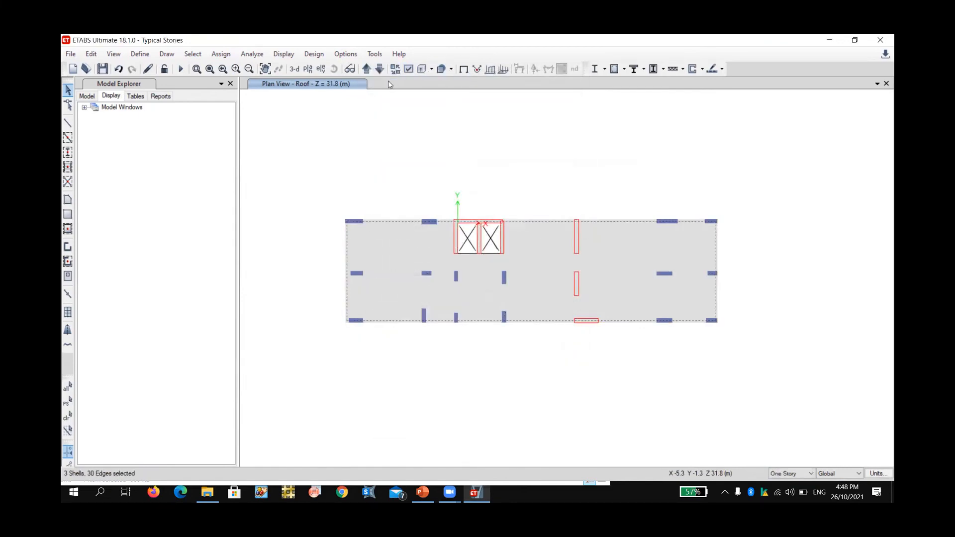
left_click(462, 172)
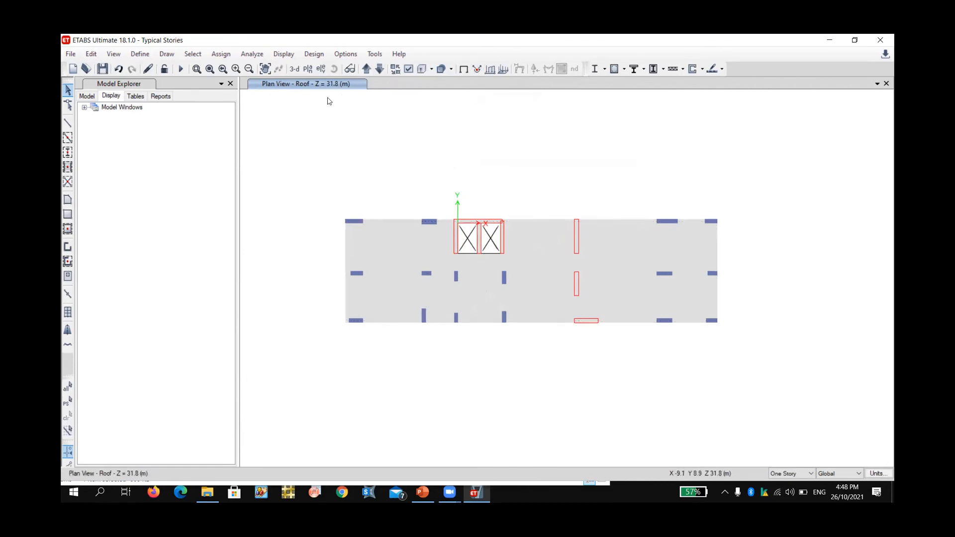
left_click(294, 69)
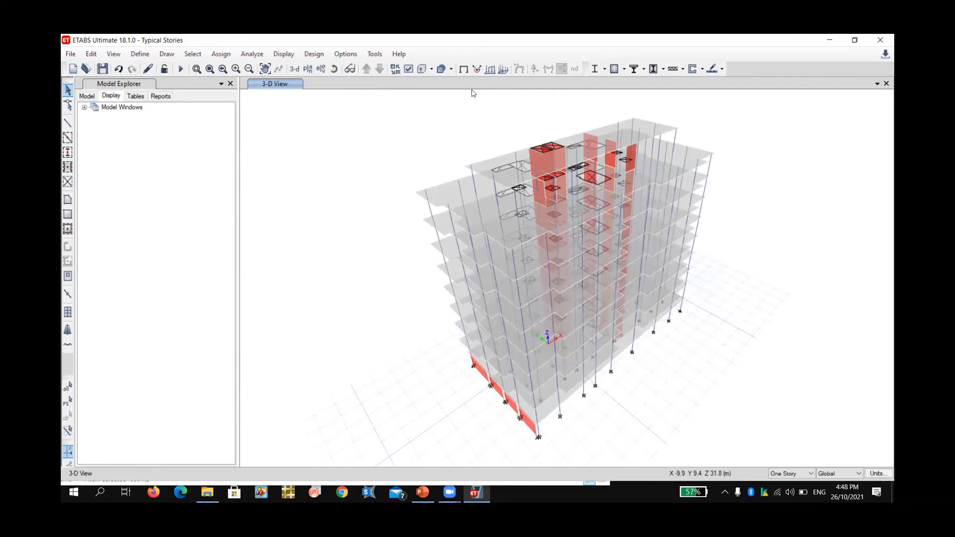
Step: Switch the tower model to the 3-D view and rotate it to examine the building from different angles
left_click(334, 69)
left_click_drag(437, 358, 411, 316)
left_click_drag(433, 313, 415, 308)
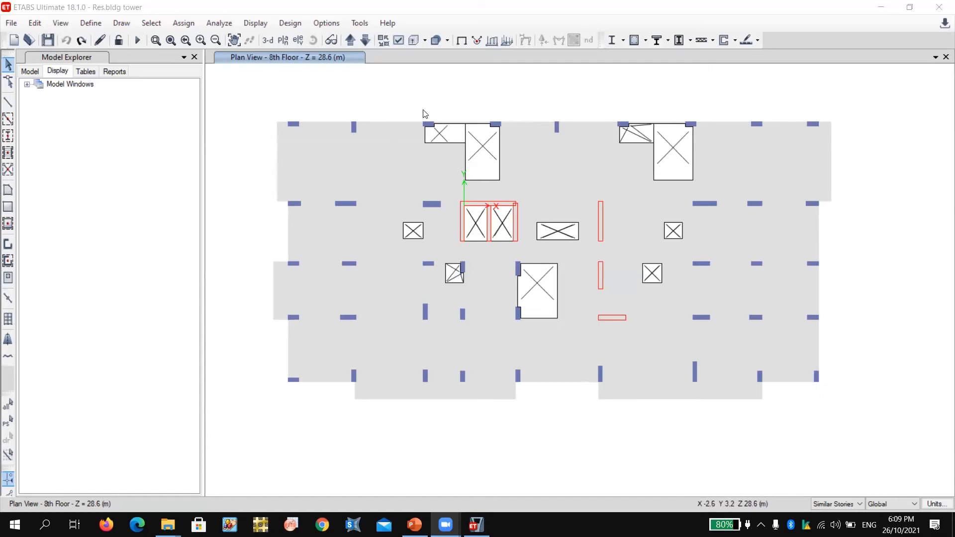
left_click(260, 39)
left_click(262, 40)
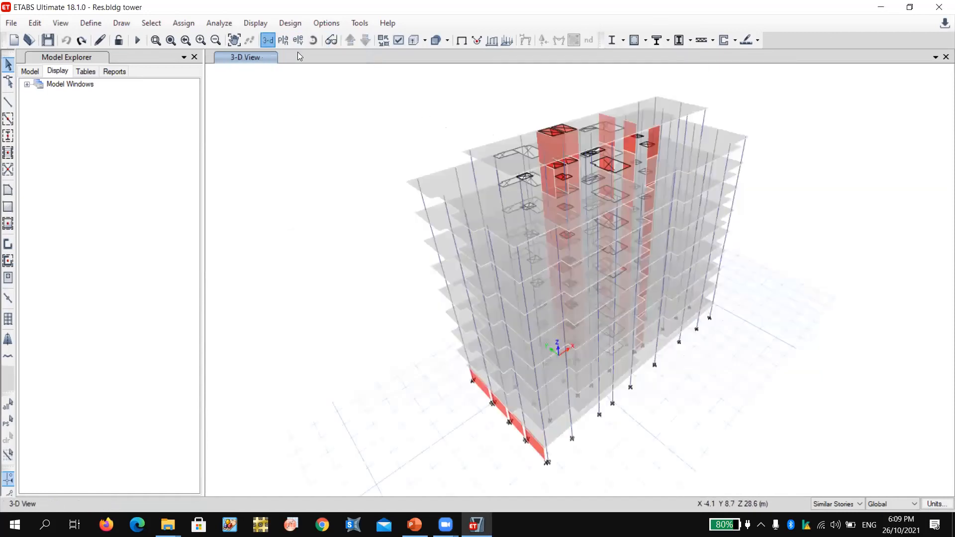
left_click(312, 40)
left_click_drag(380, 214, 354, 326)
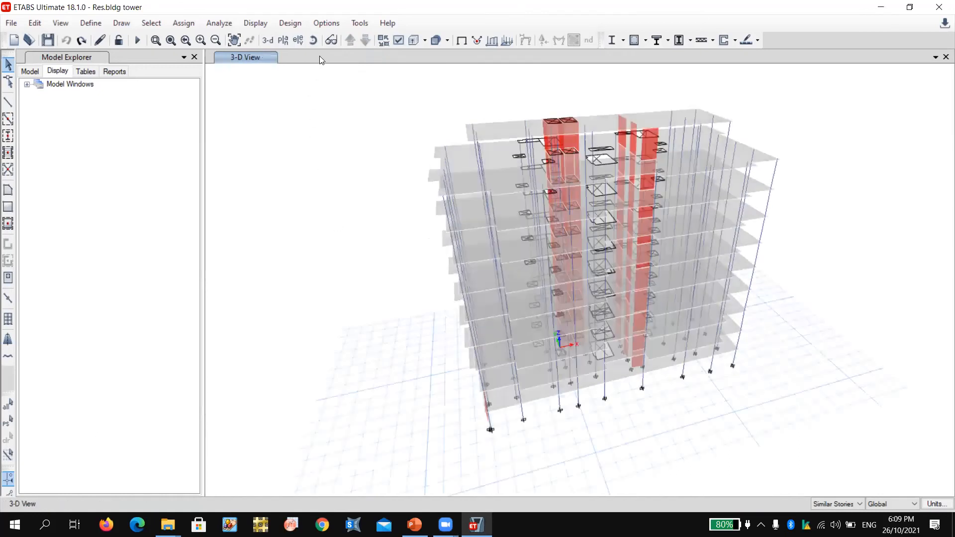
Step: Open the plan view of the Roof story
left_click(285, 41)
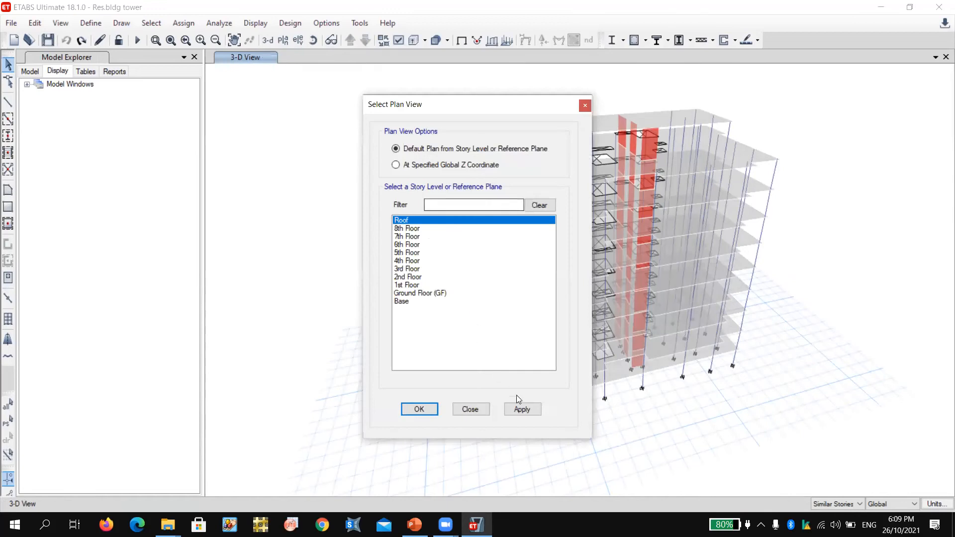
left_click(514, 409)
left_click(479, 411)
middle_click_drag(516, 338, 462, 312)
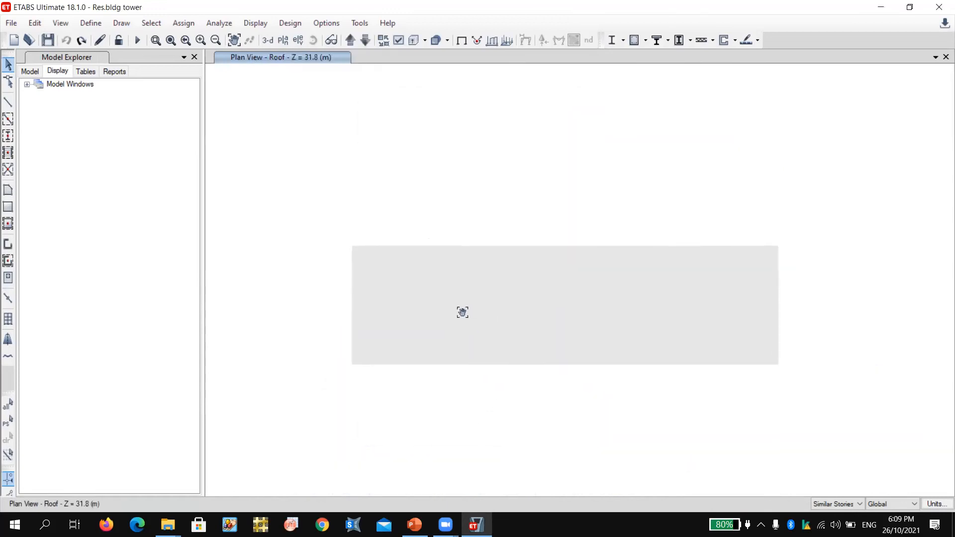
Step: Run Check Model with a 1 mm length tolerance for checks and close the resulting report
left_click(220, 24)
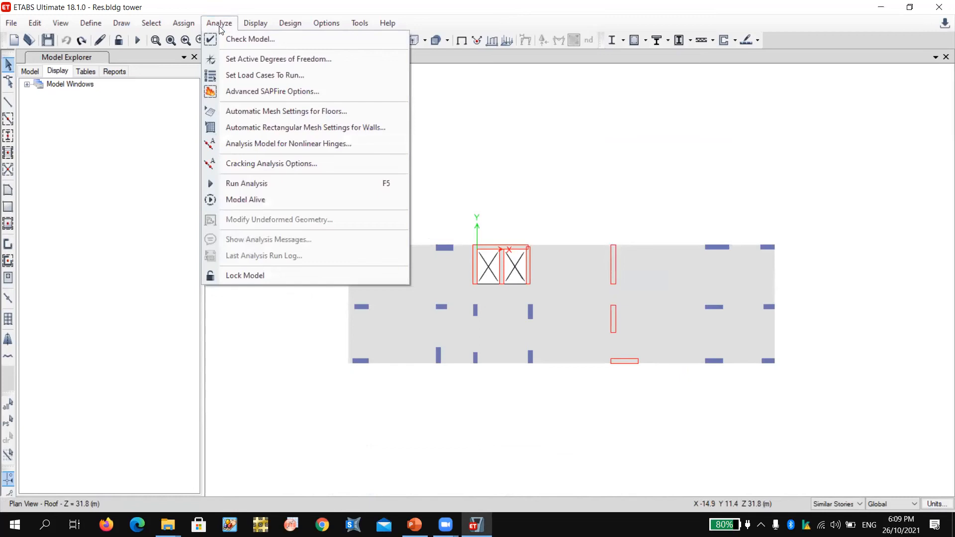
left_click(228, 41)
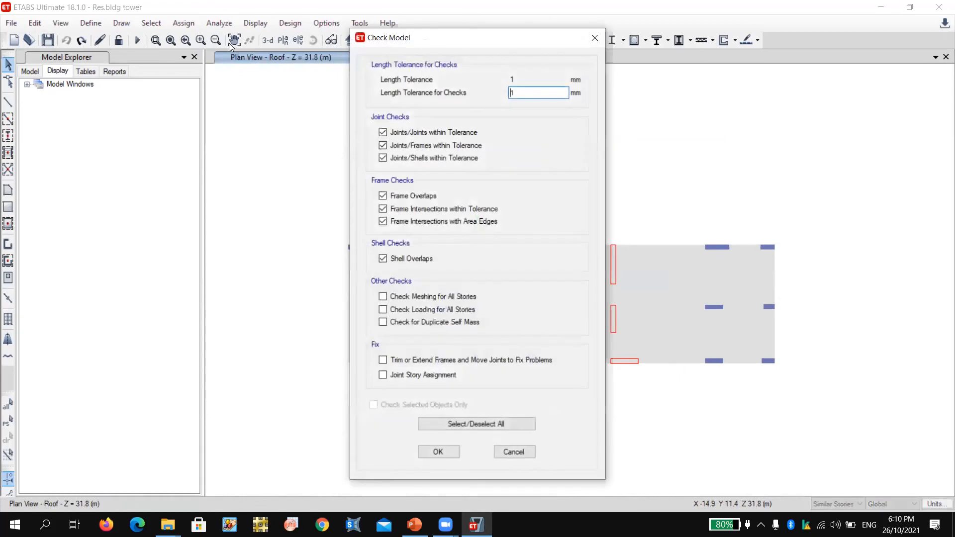
left_click(393, 134)
left_click(492, 424)
left_click(393, 136)
left_click(393, 160)
left_click(437, 452)
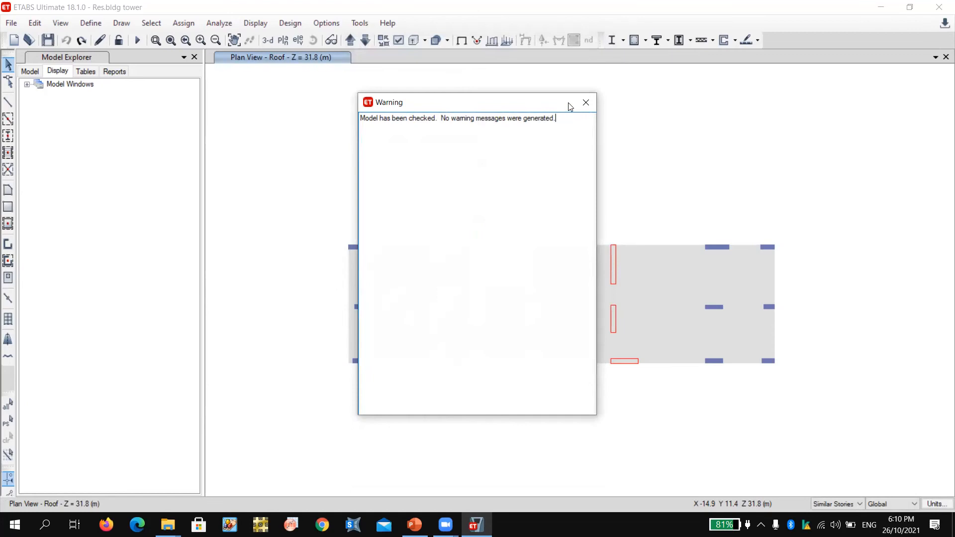
left_click(584, 100)
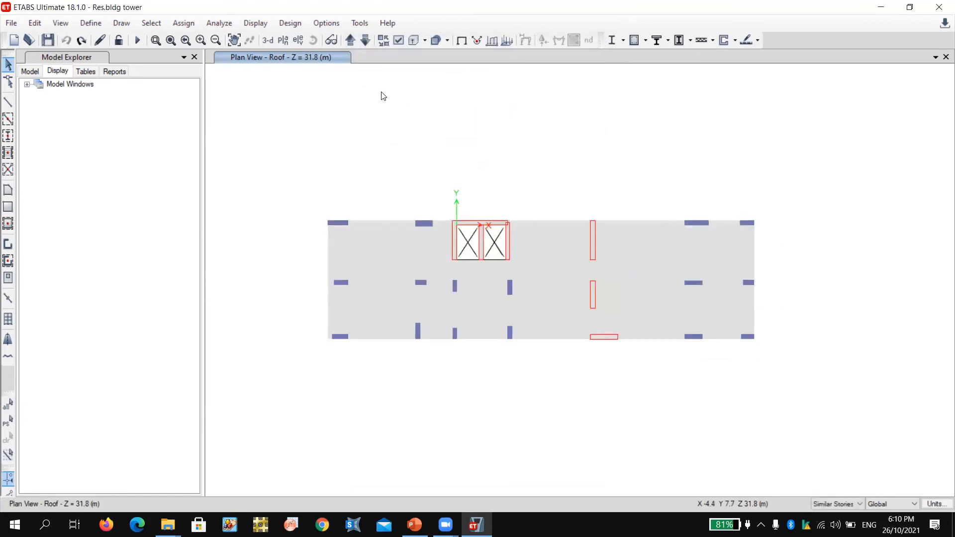
Step: Inspect the Roof slab's assignments, including its diaphragm, and view the slab openings on the 8th Floor plan
left_click(365, 237)
right_click(365, 237)
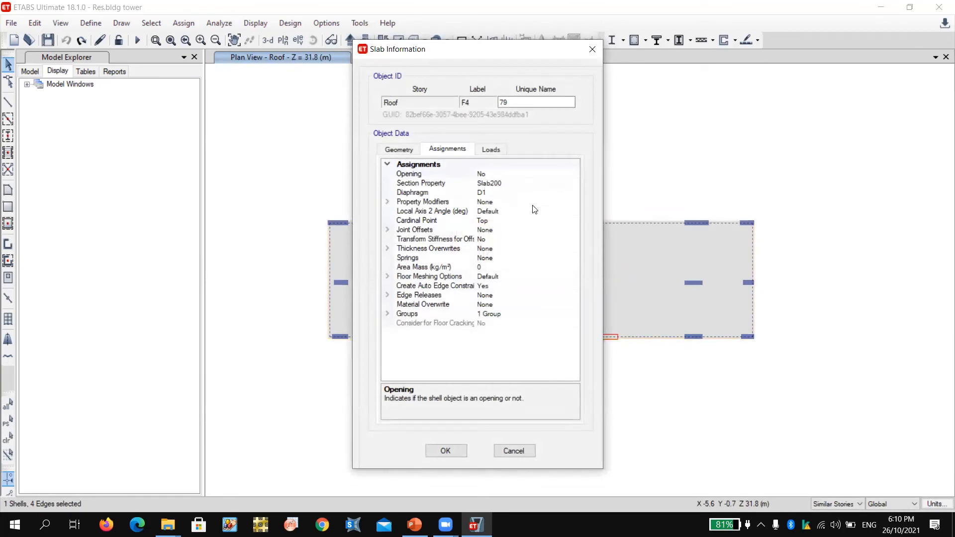
left_click(592, 49)
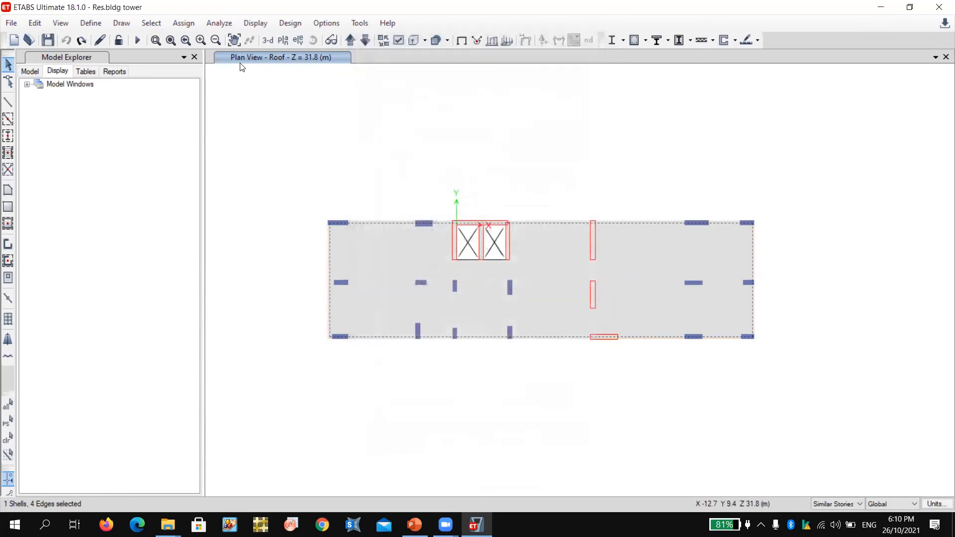
left_click(367, 41)
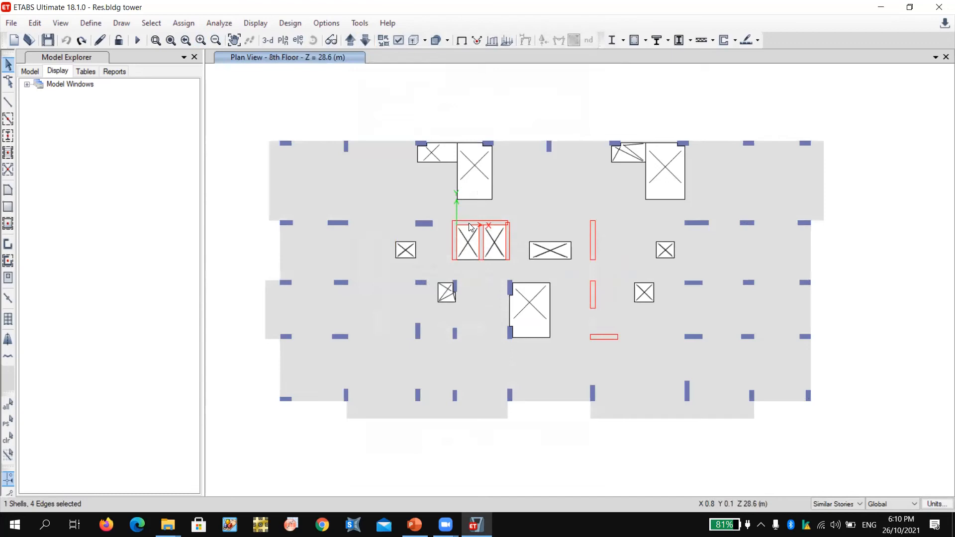
scroll(523, 307, "up", 3)
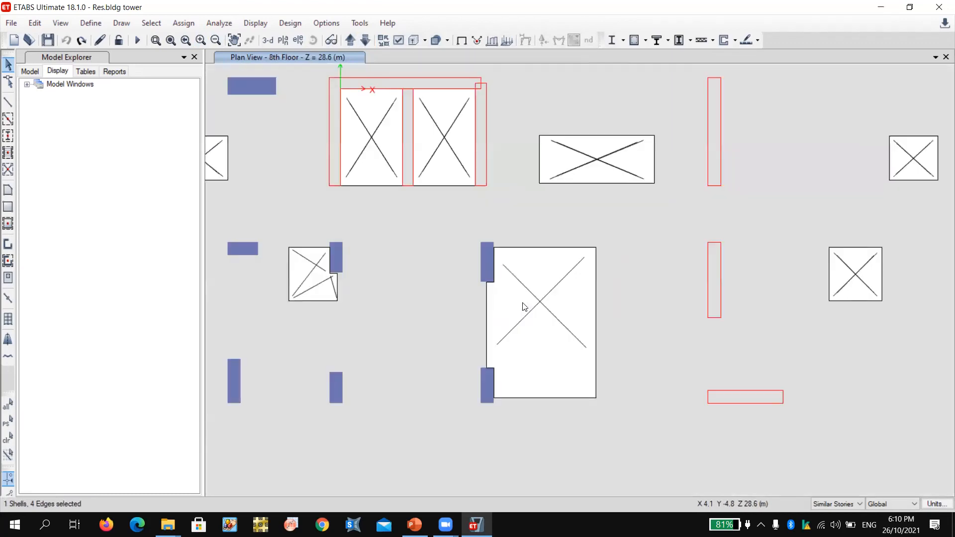
scroll(523, 307, "down", 3)
Step: Review the lists of defined frame sections and wall sections
left_click(91, 23)
mouse_move(121, 55)
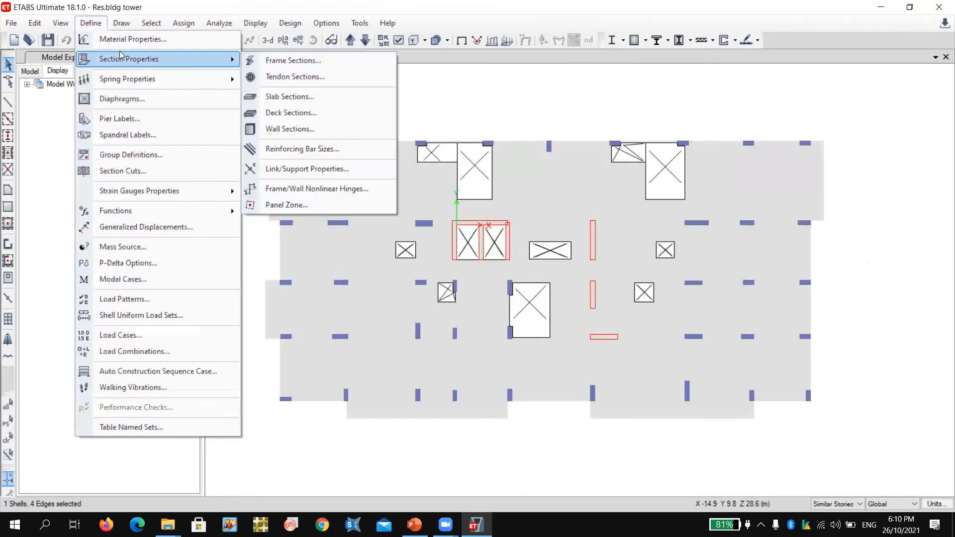
left_click(293, 61)
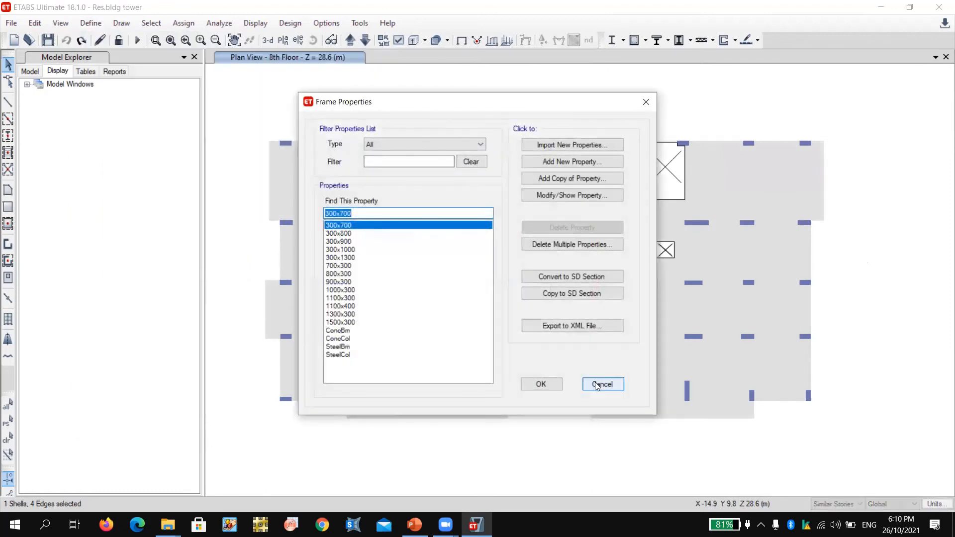
left_click(601, 384)
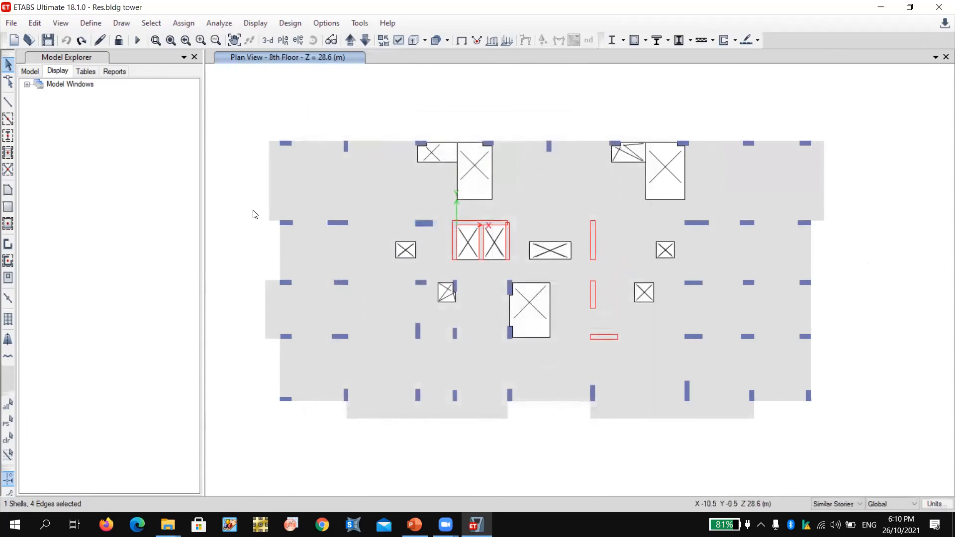
left_click(91, 22)
mouse_move(116, 61)
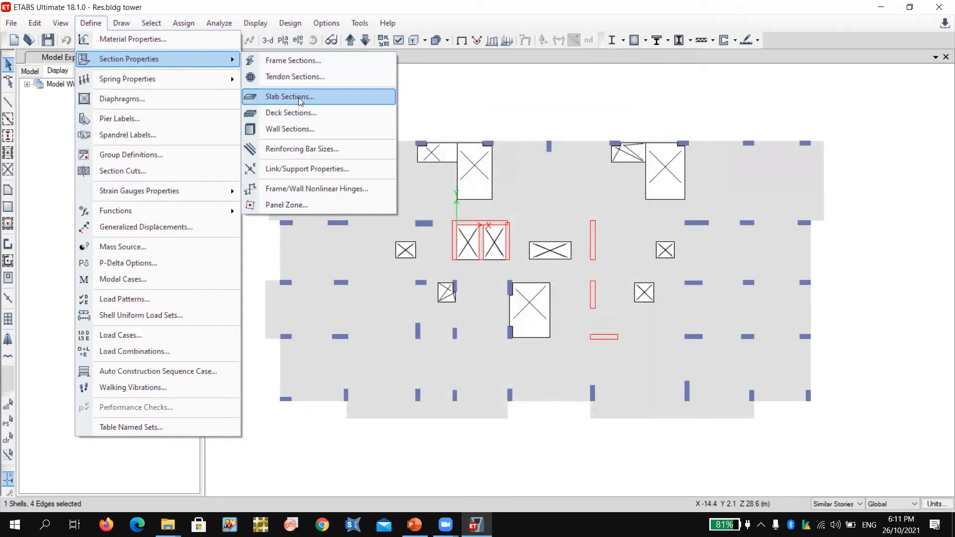
left_click(292, 128)
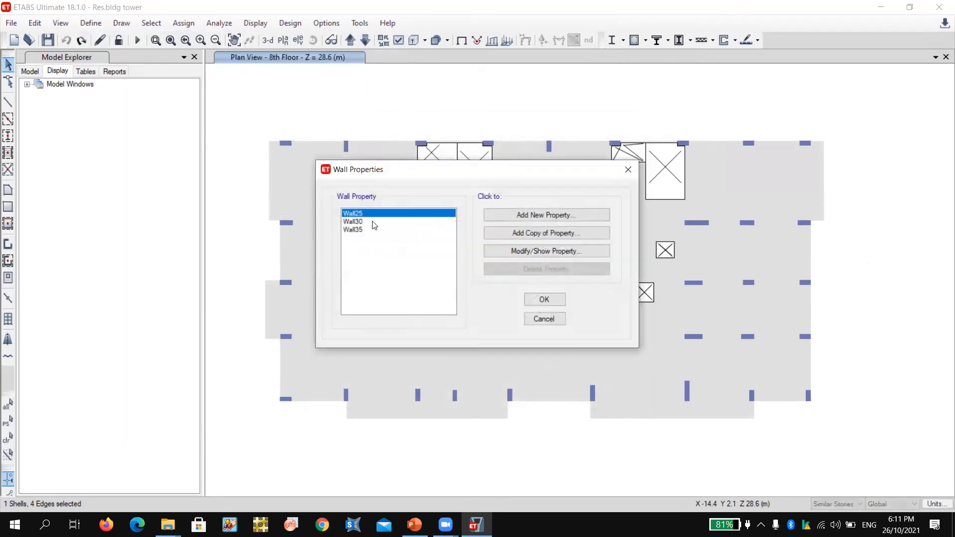
left_click(547, 314)
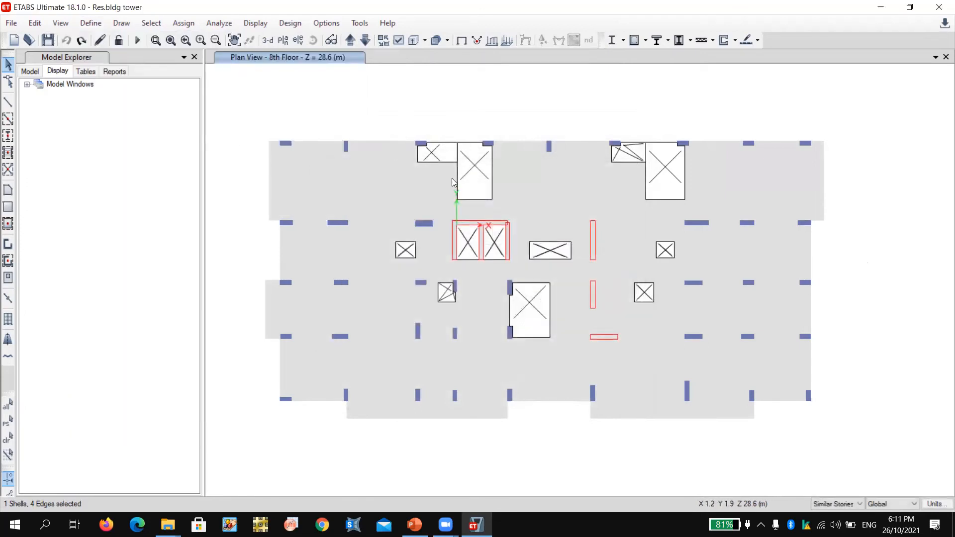
Step: Go to the Base plan and inspect the restraint assignments of two column support joints
left_click(350, 39)
left_click(350, 40)
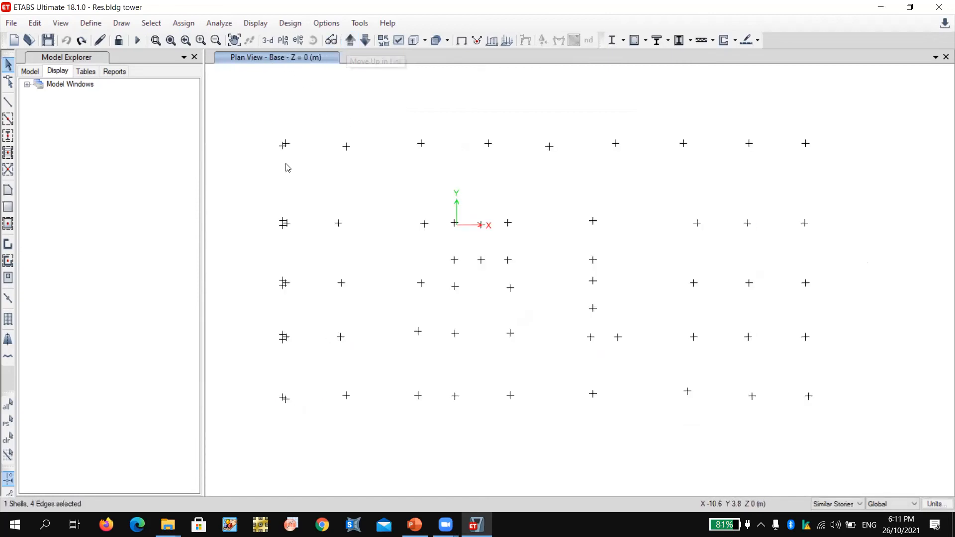
right_click(285, 146)
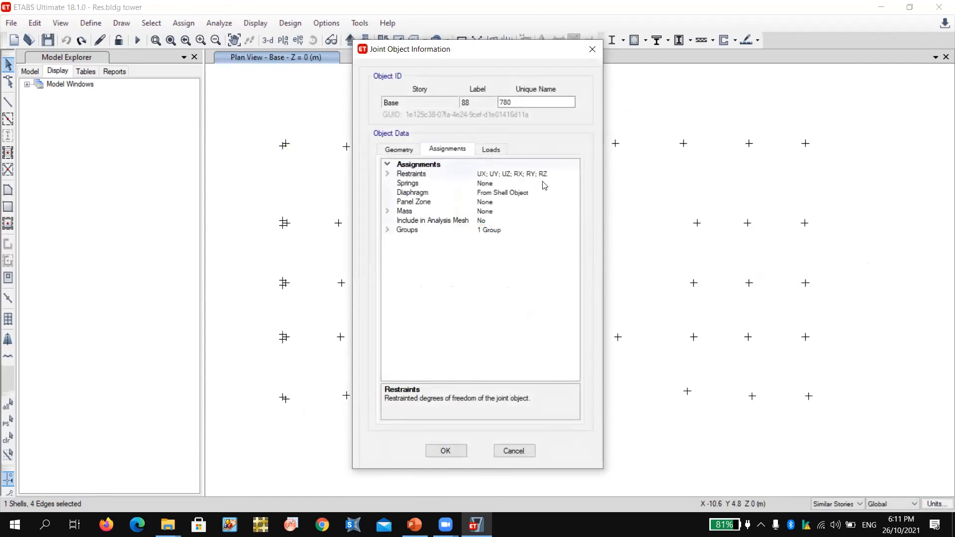
left_click(591, 49)
left_click(421, 144)
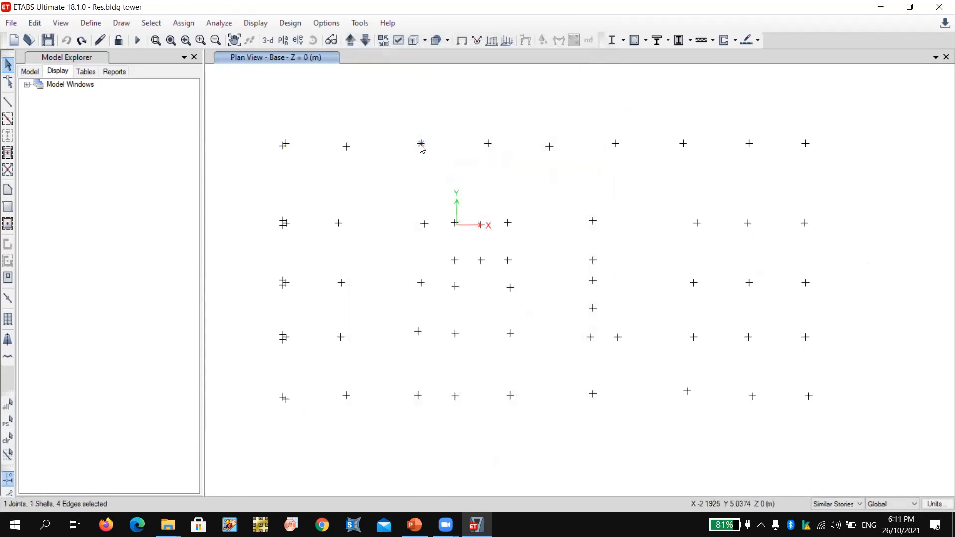
right_click(421, 145)
left_click(595, 54)
Step: Clear the selection, move up from the Base to the 1st Floor plan and inspect its slab's assignments
left_click(351, 40)
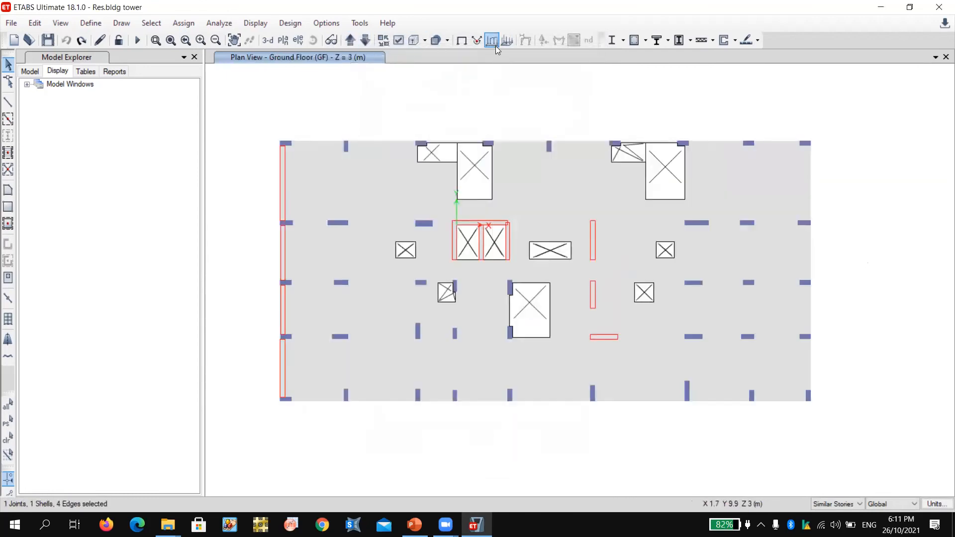
left_click(386, 94)
left_click(350, 42)
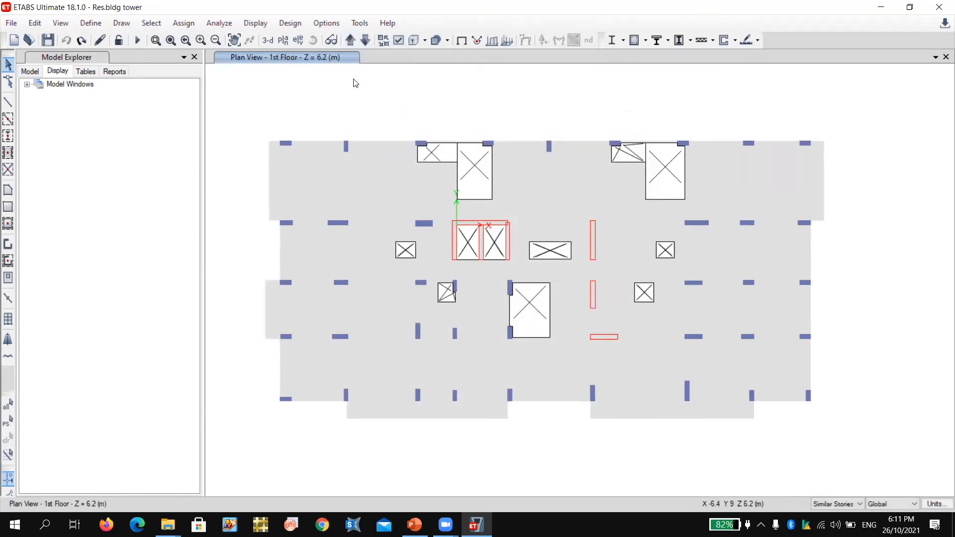
right_click(384, 169)
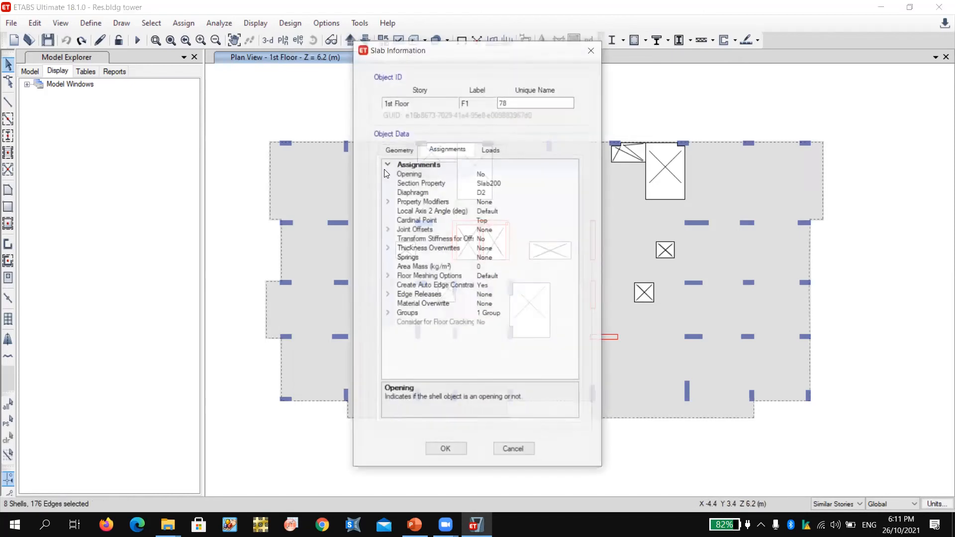
left_click(590, 50)
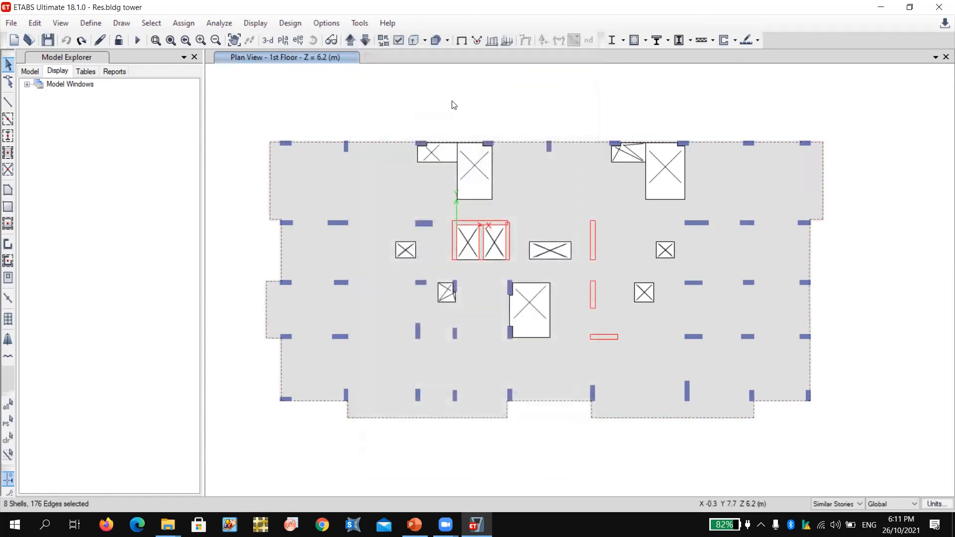
Step: Add a load pattern named SIDL of type Super Dead with a self-weight multiplier of 0
left_click(85, 23)
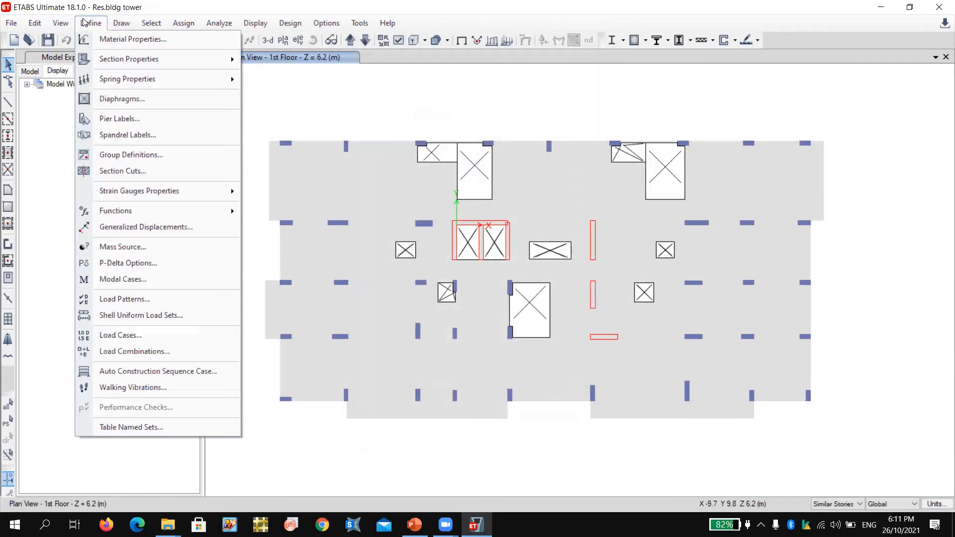
left_click(170, 302)
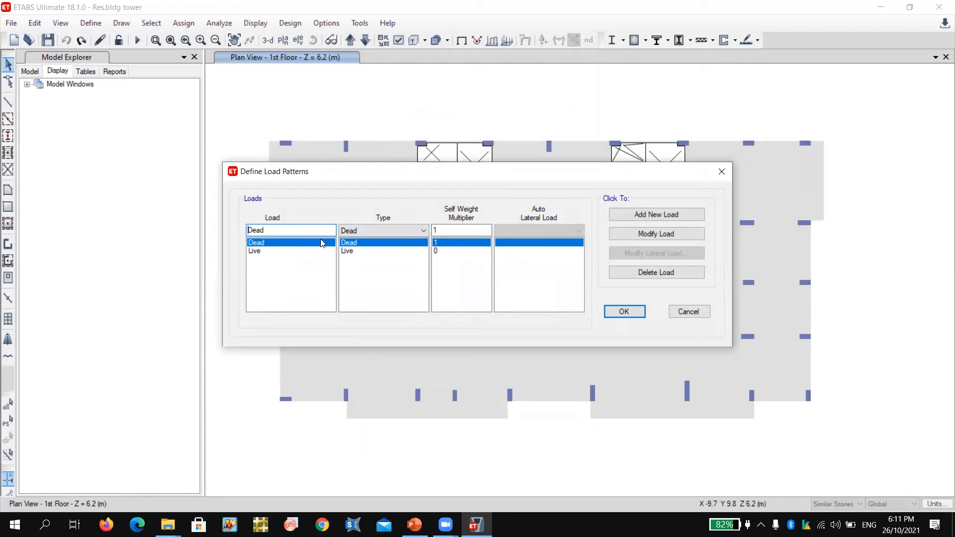
double_click(446, 231)
double_click(302, 229)
type("SID")
left_click(357, 232)
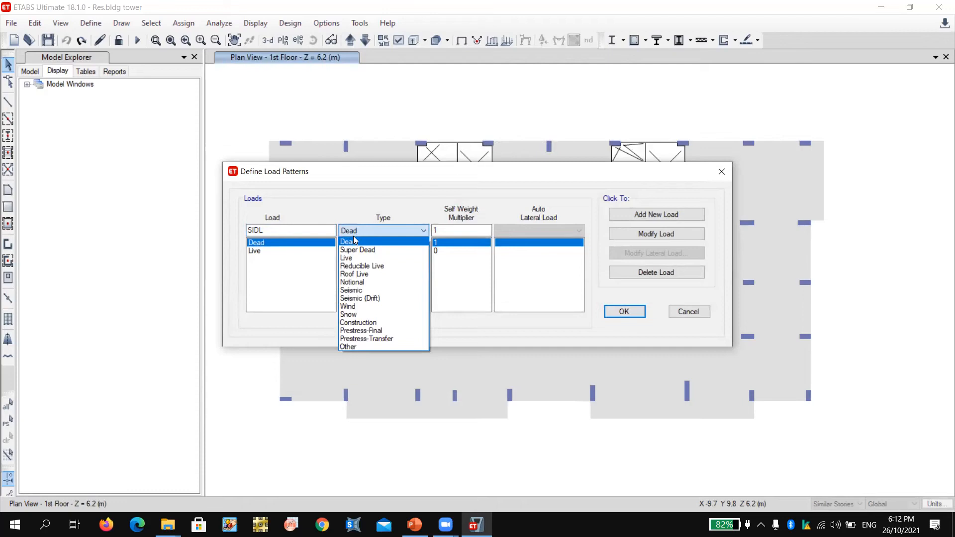
key("Down")
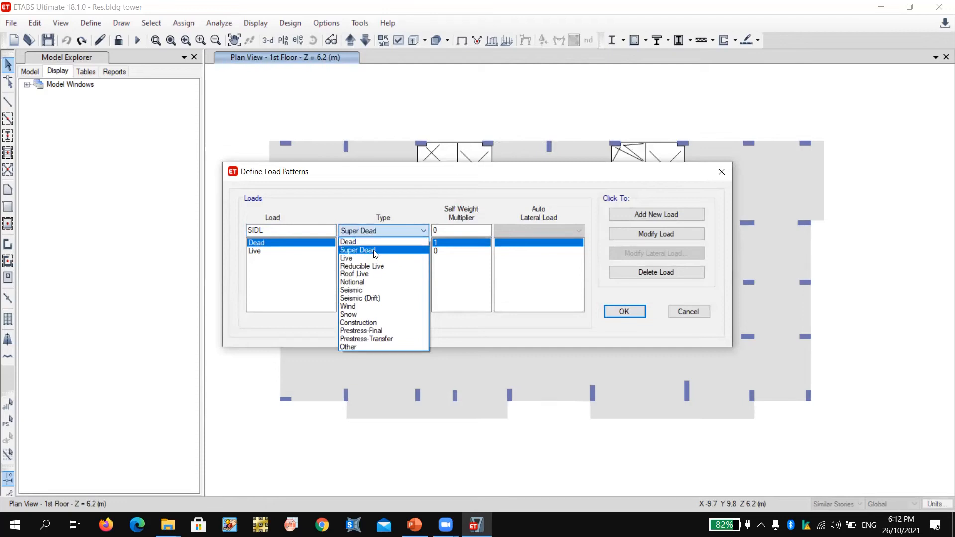
left_click(375, 250)
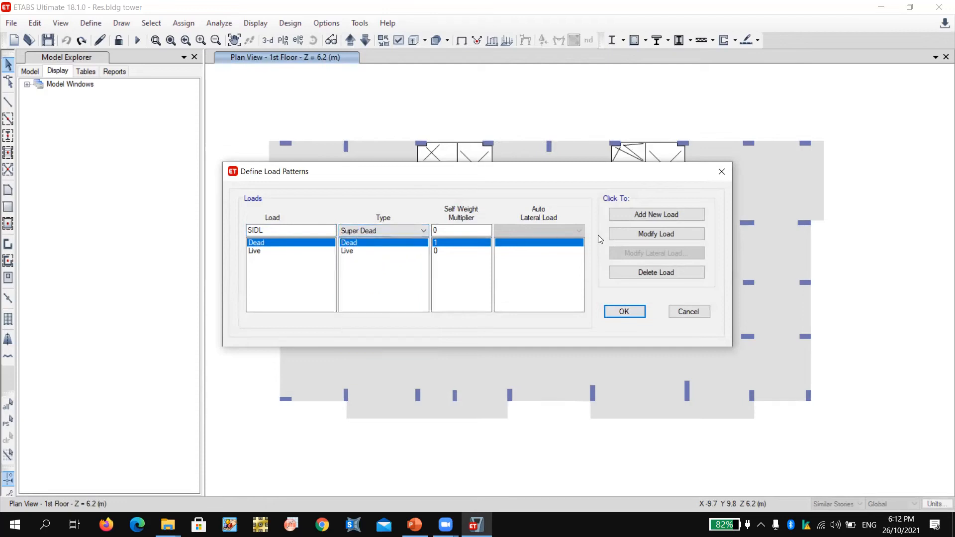
left_click(677, 215)
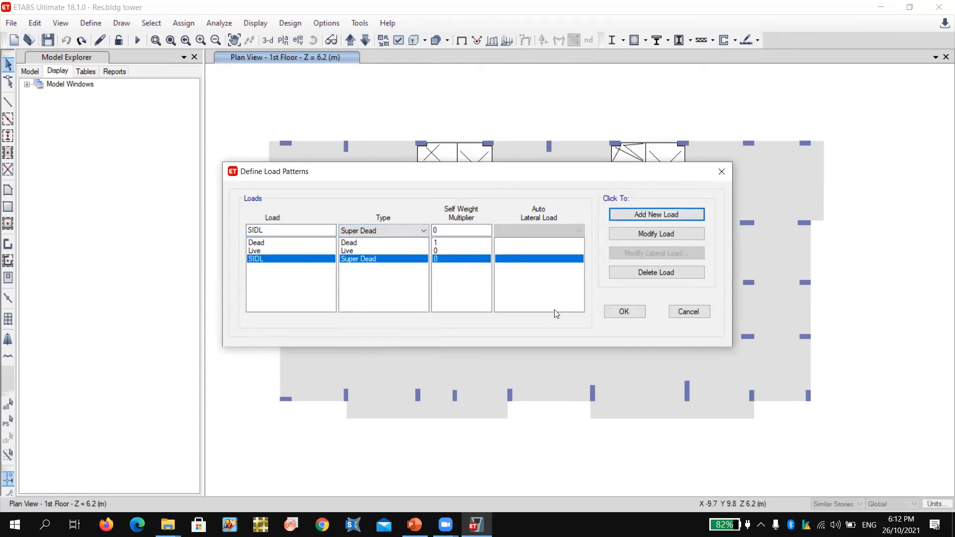
left_click(624, 311)
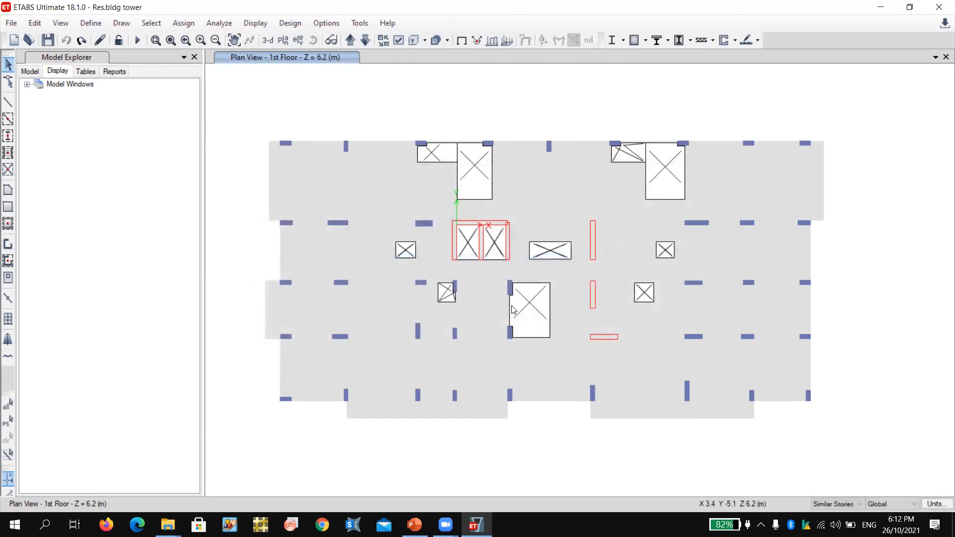
Step: Return to the 3-D view of the whole building
middle_click_drag(499, 222, 501, 206)
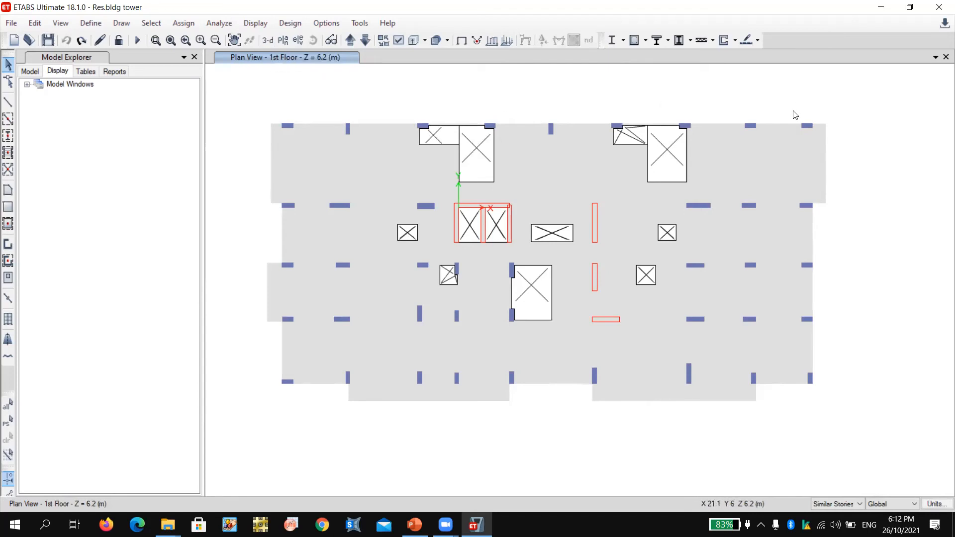
left_click(269, 41)
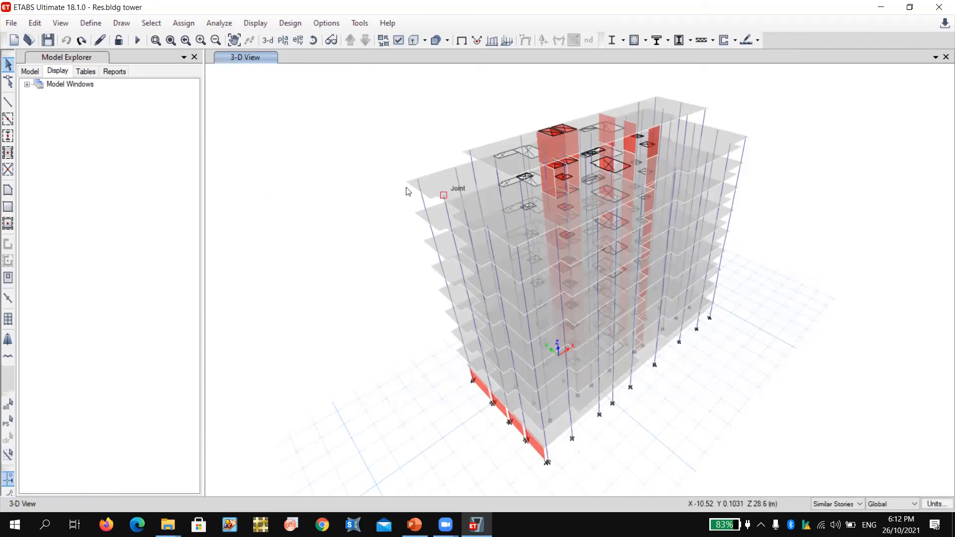
Step: Open the ConcBm frame section property and rename it Null Beam
left_click(78, 26)
mouse_move(120, 58)
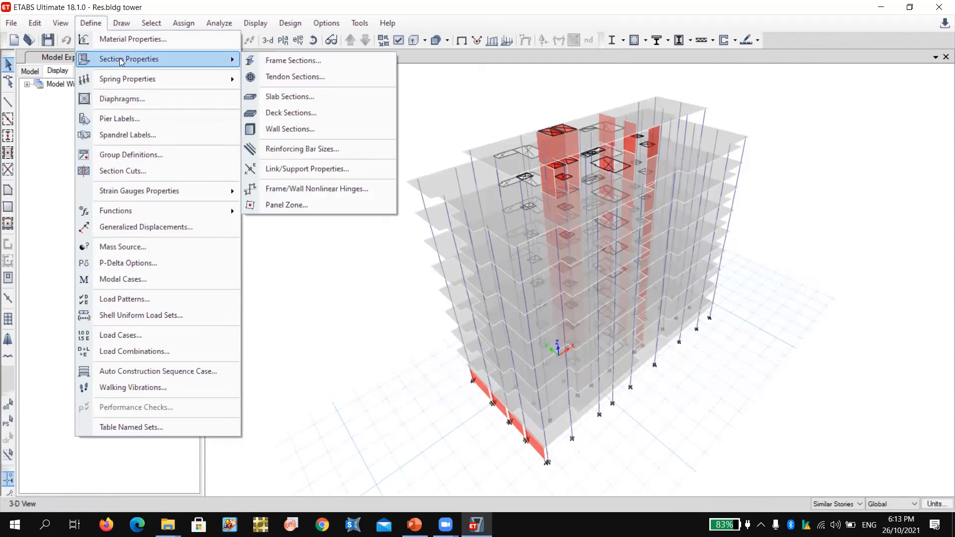
left_click(248, 62)
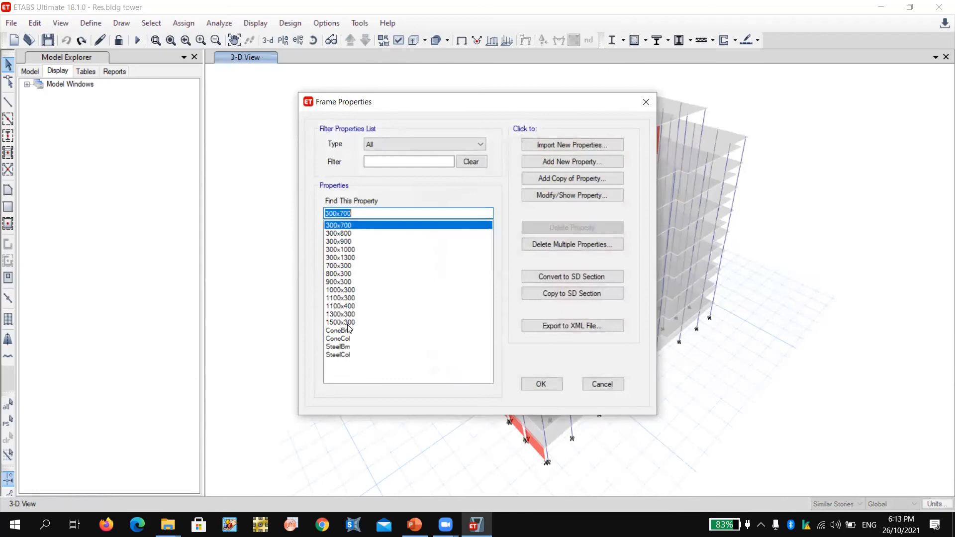
left_click(343, 331)
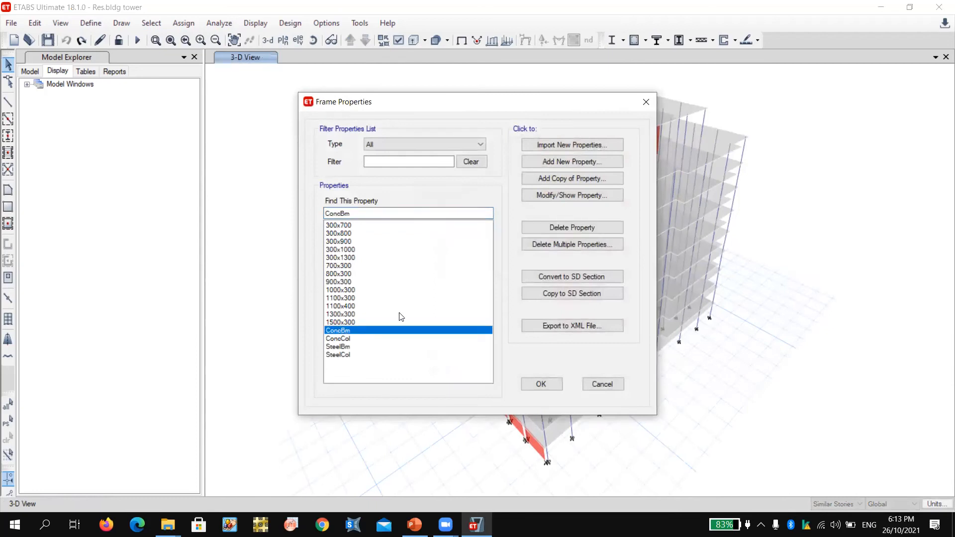
left_click(547, 196)
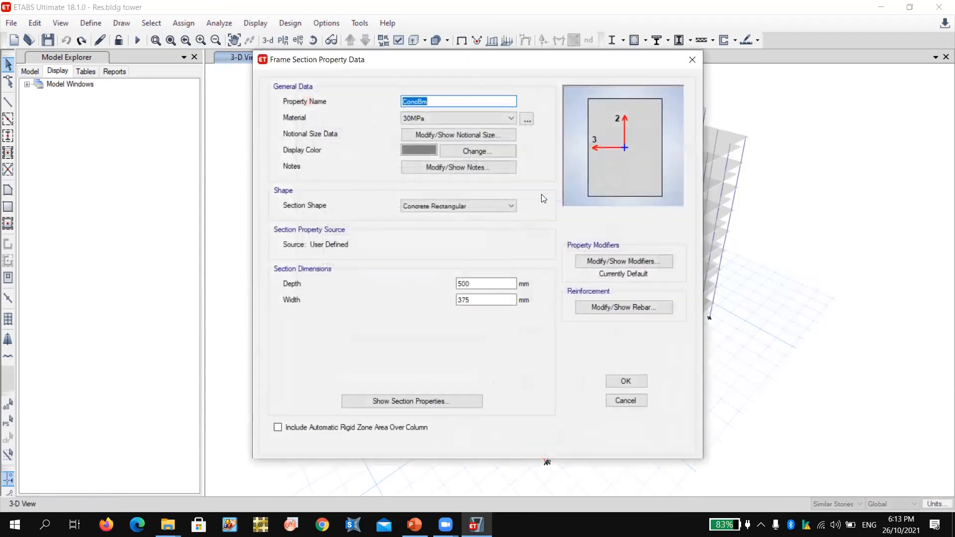
double_click(445, 105)
type("Null Beam")
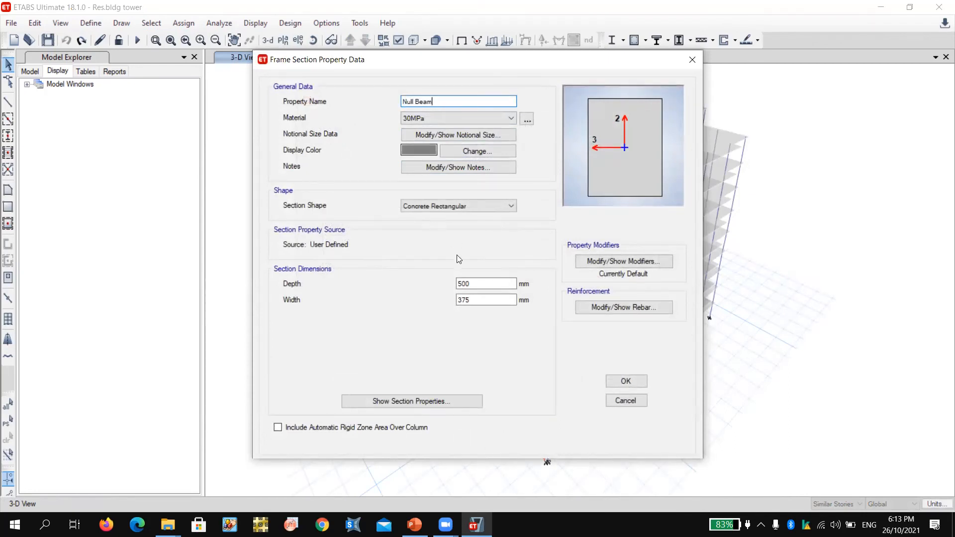
Step: Set the Null Beam section's depth and width to 5 mm each
double_click(472, 284)
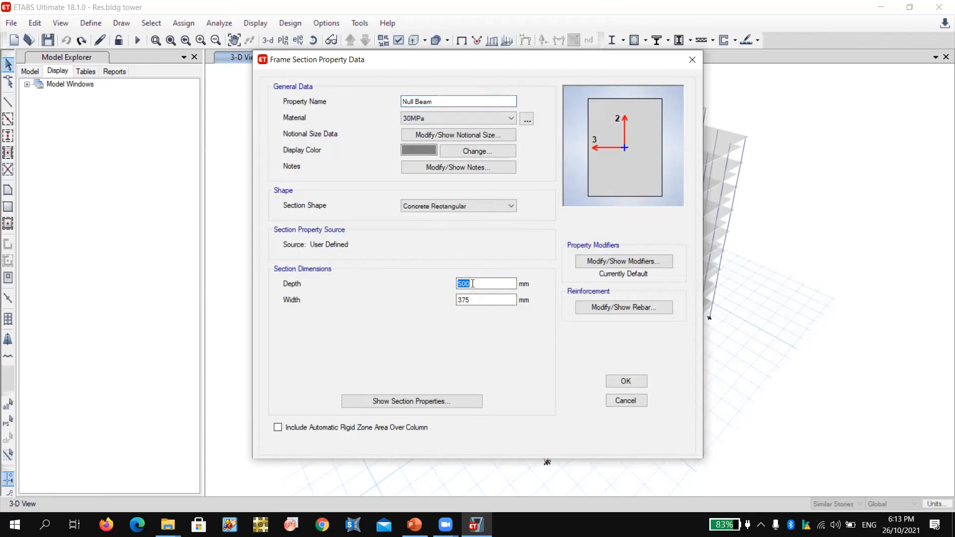
type("5")
left_click_drag(478, 299, 435, 298)
type("5")
left_click(471, 282)
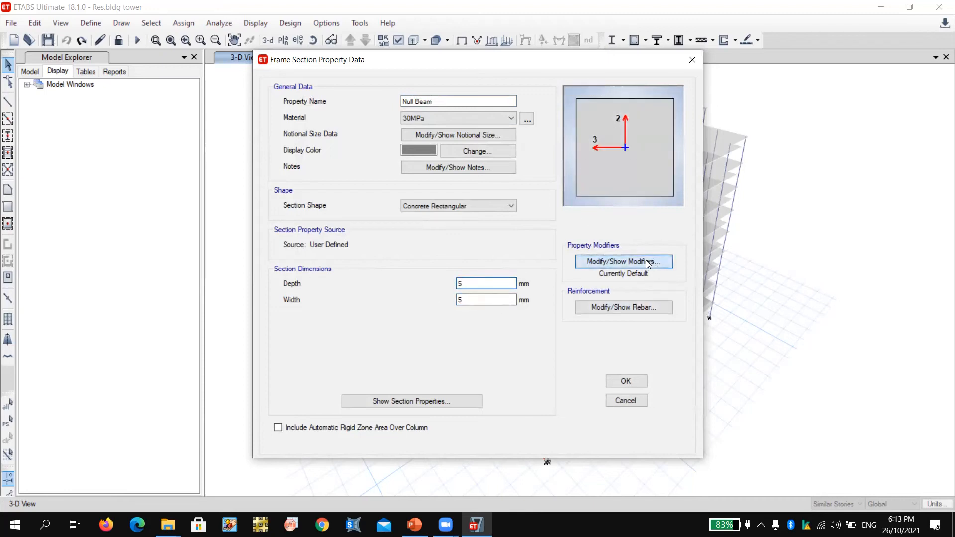
Step: Check the Null Beam section's property modifiers, reinforcement data and material, and accept the section definition
left_click(624, 261)
left_click(508, 362)
left_click(609, 306)
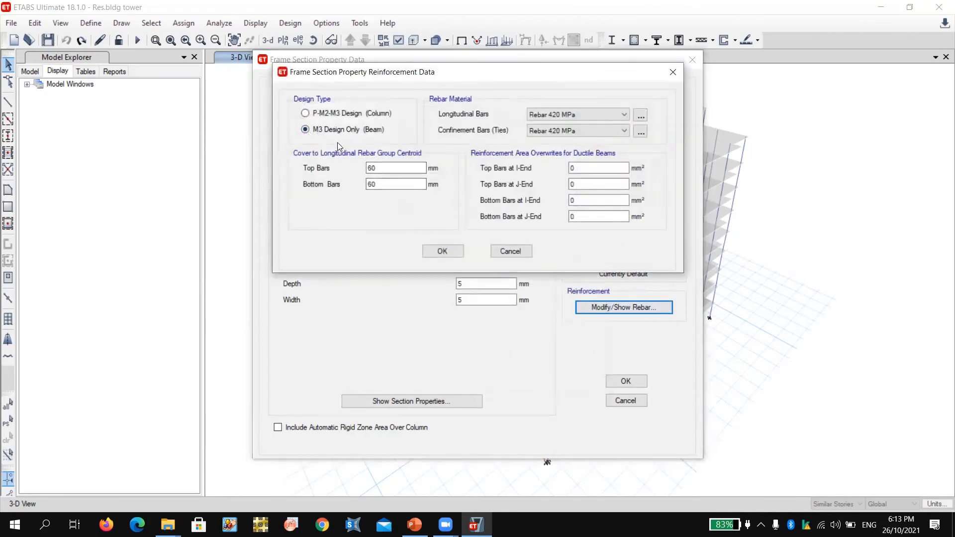
left_click(430, 251)
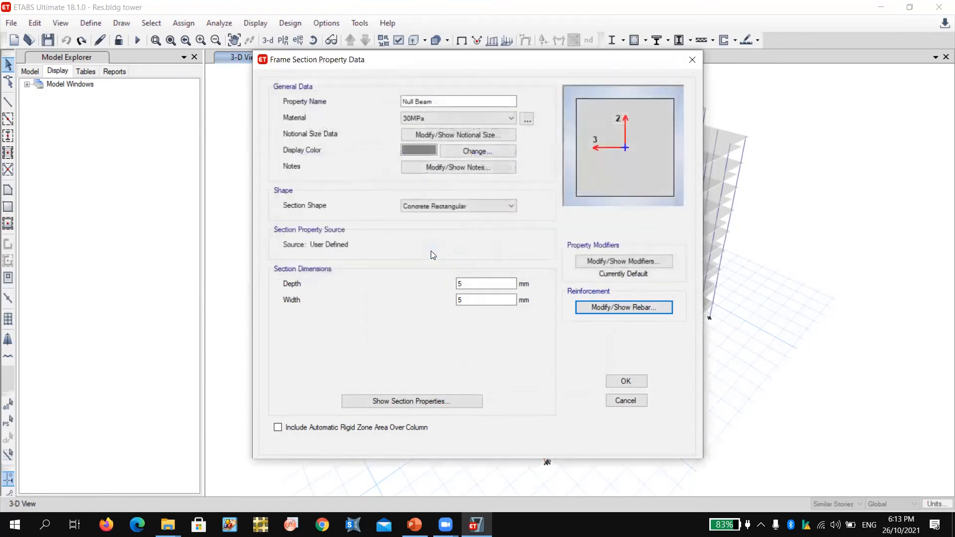
left_click(478, 118)
left_click(479, 120)
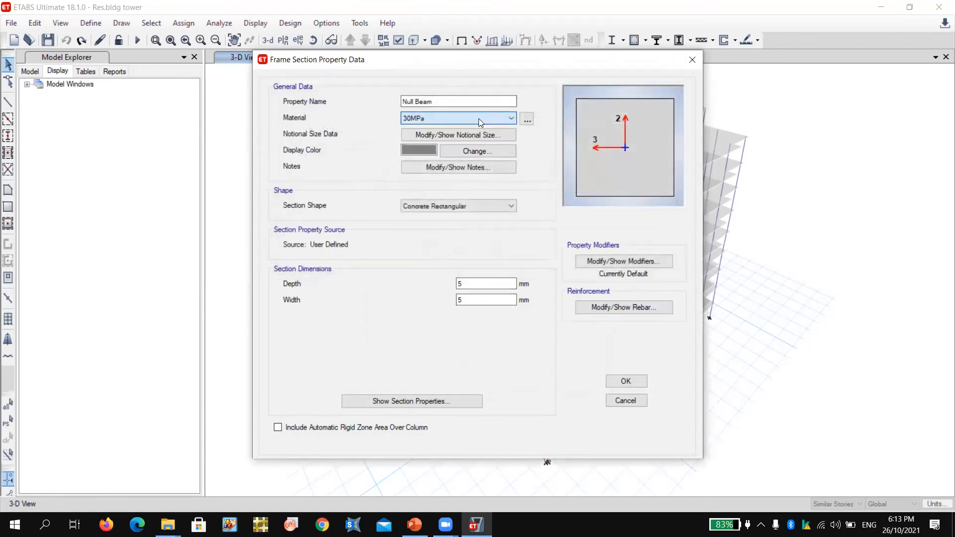
left_click(626, 381)
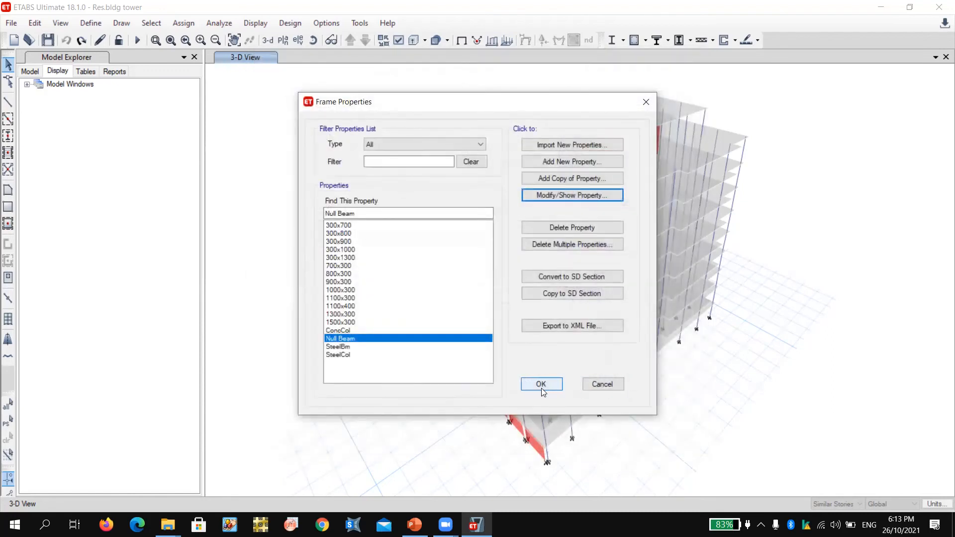
left_click(541, 384)
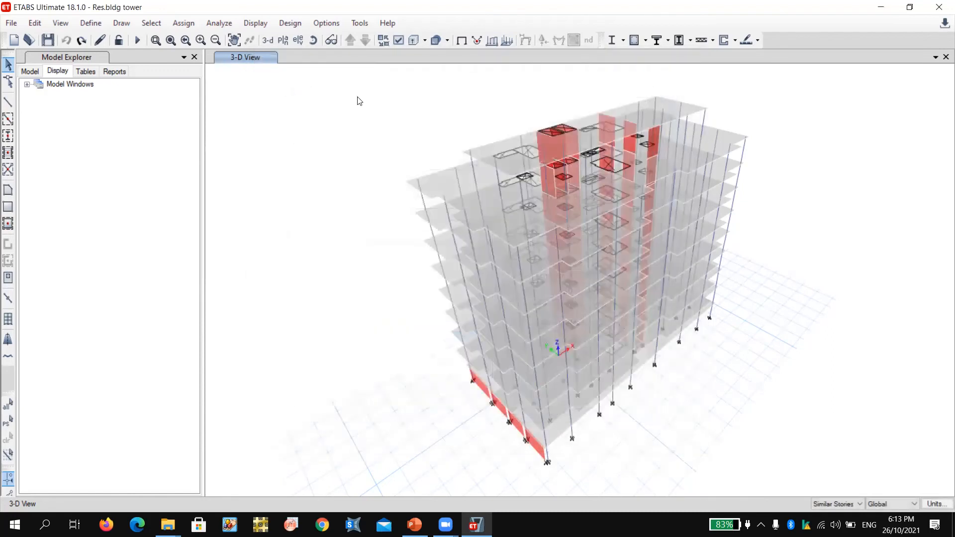
Step: Show the 8th Floor plan view and keep drawing applied to Similar Stories
left_click(283, 39)
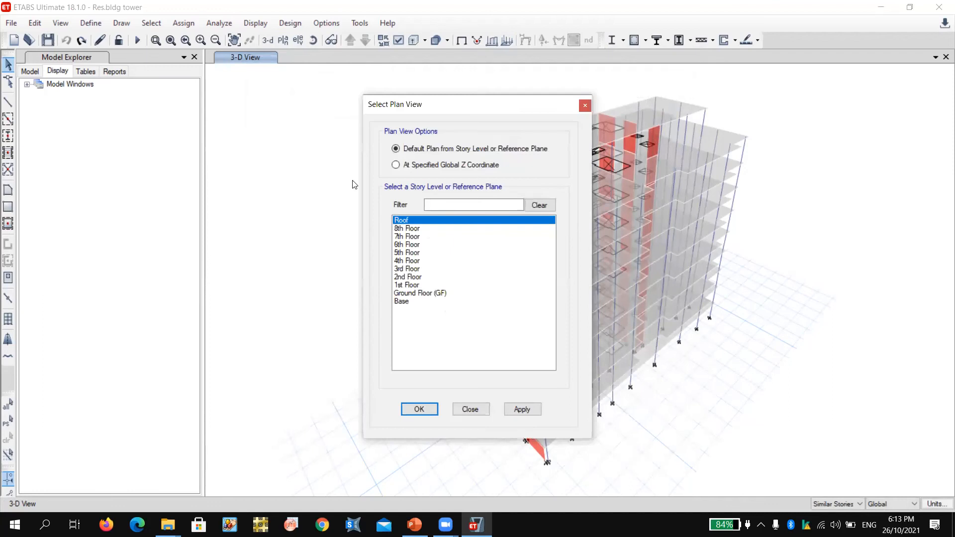
left_click(407, 228)
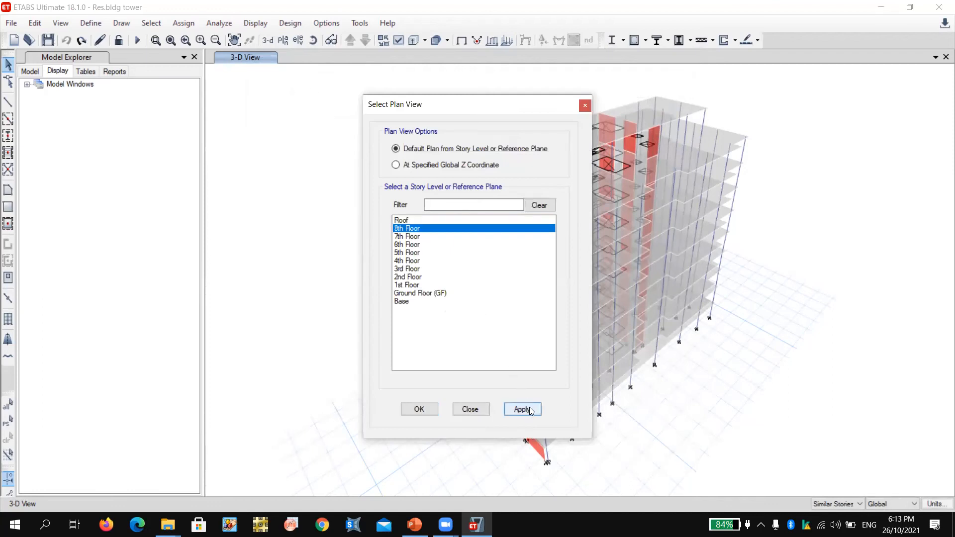
left_click(530, 410)
left_click(485, 411)
left_click(839, 504)
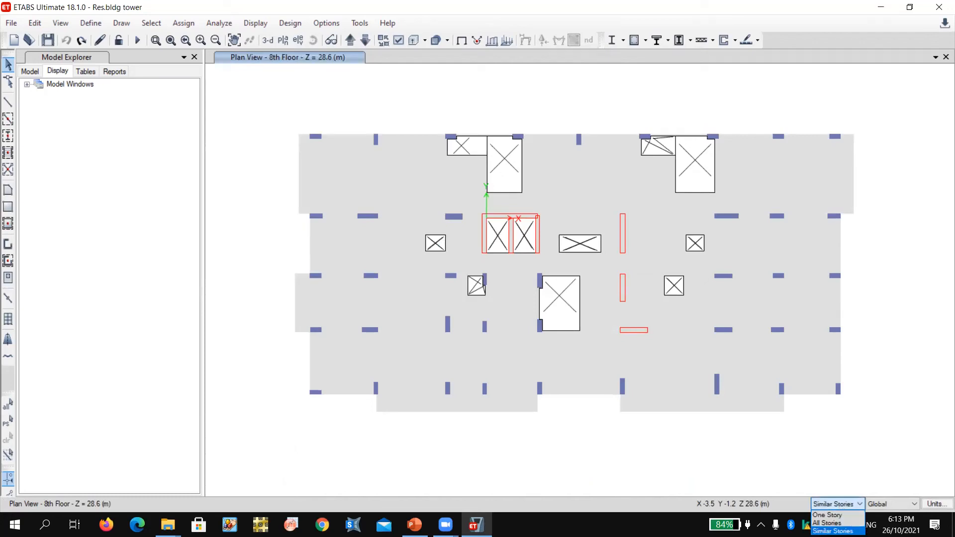
left_click(832, 531)
Step: Start drawing frame lines with the Null Beam section as the property
left_click(8, 103)
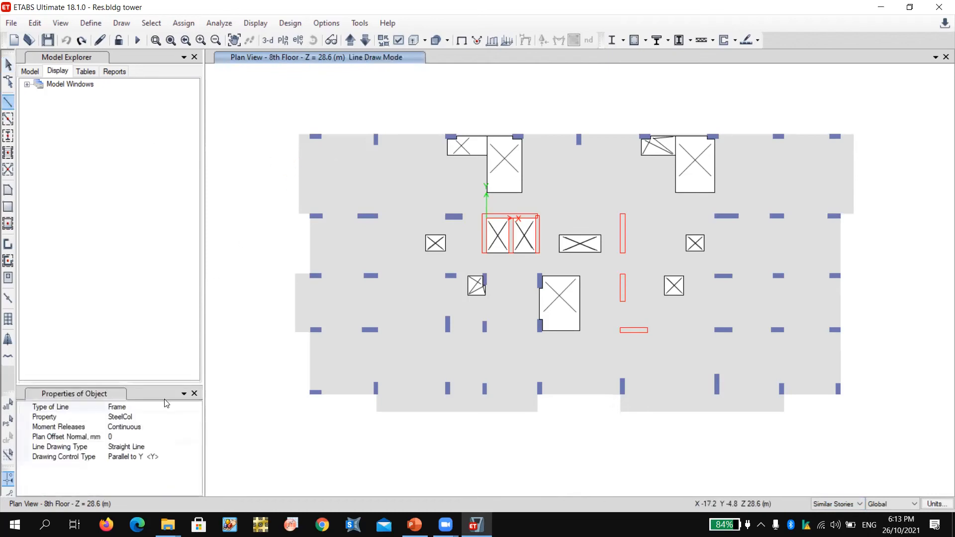
left_click(194, 420)
left_click(196, 417)
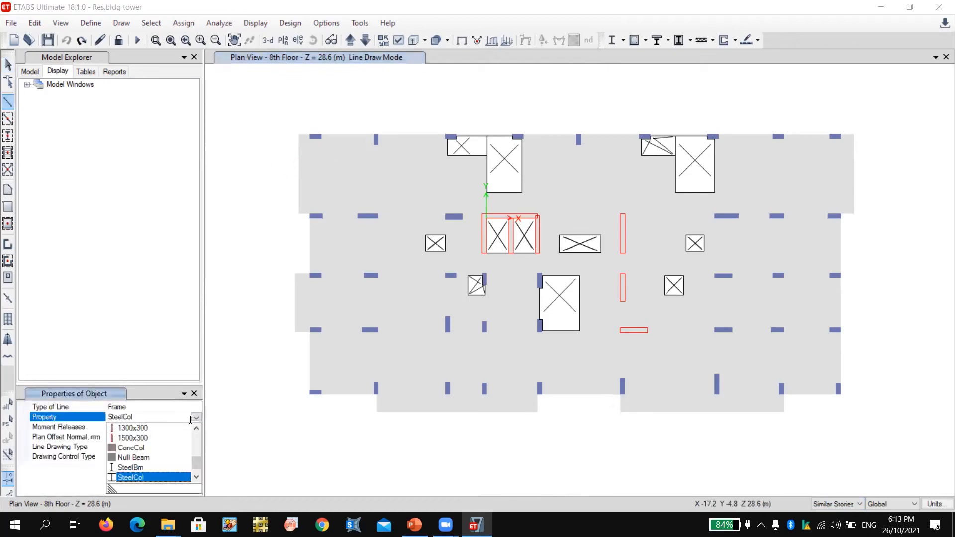
left_click(147, 459)
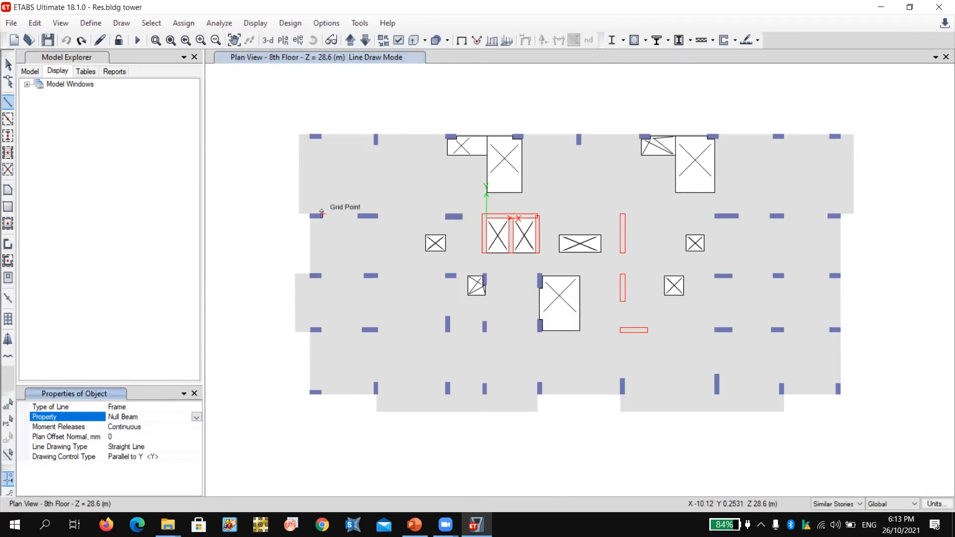
scroll(303, 134, "up", 2)
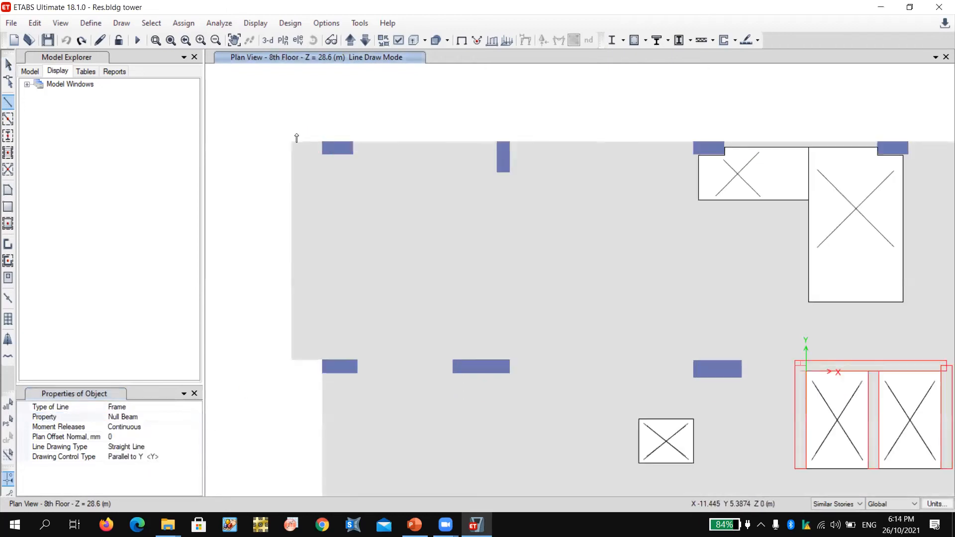
left_click(293, 143)
scroll(226, 177, "down", 3)
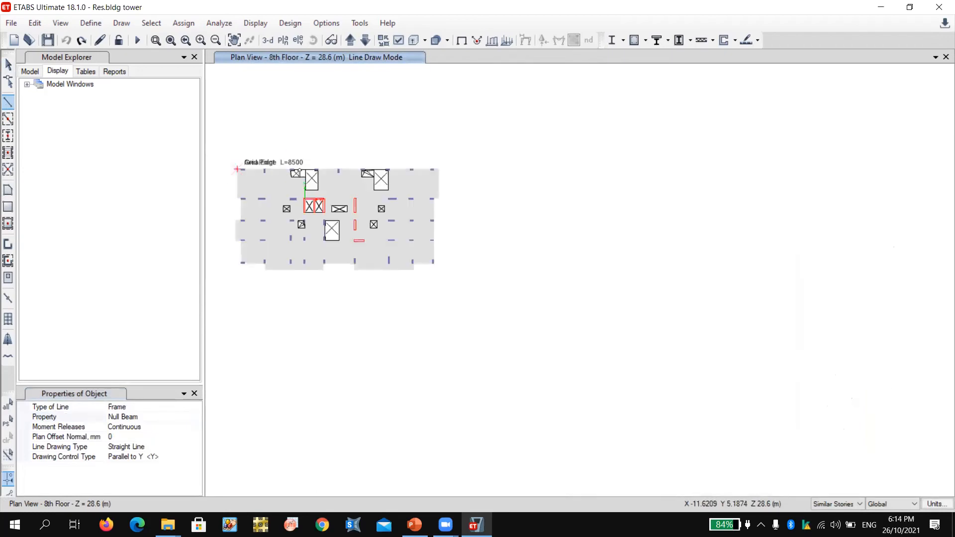
scroll(250, 151, "up", 3)
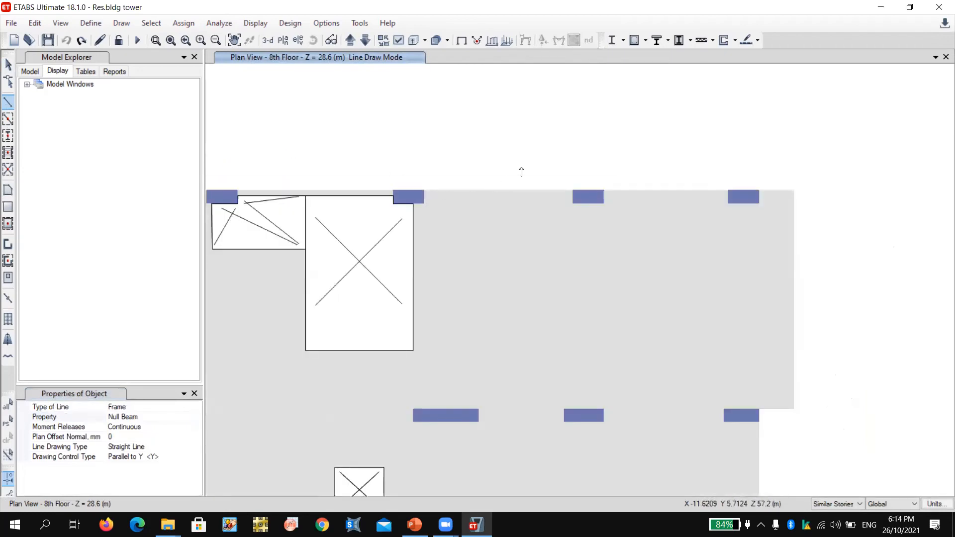
scroll(521, 170, "down", 3)
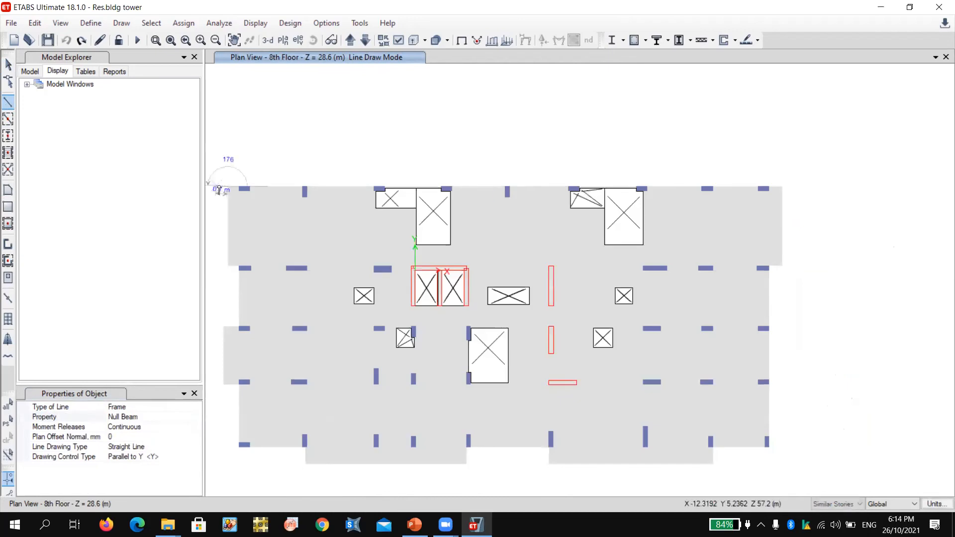
Step: Set the drawing control to None and draw null beams along the slab's upper edge, down its upper-right side and 0.8 m back to the step corner
key("space")
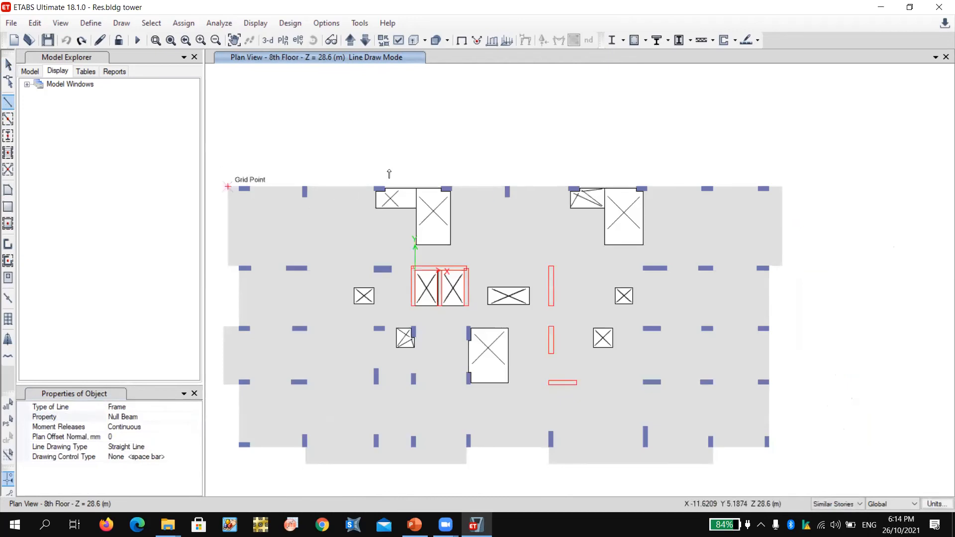
left_click(228, 187)
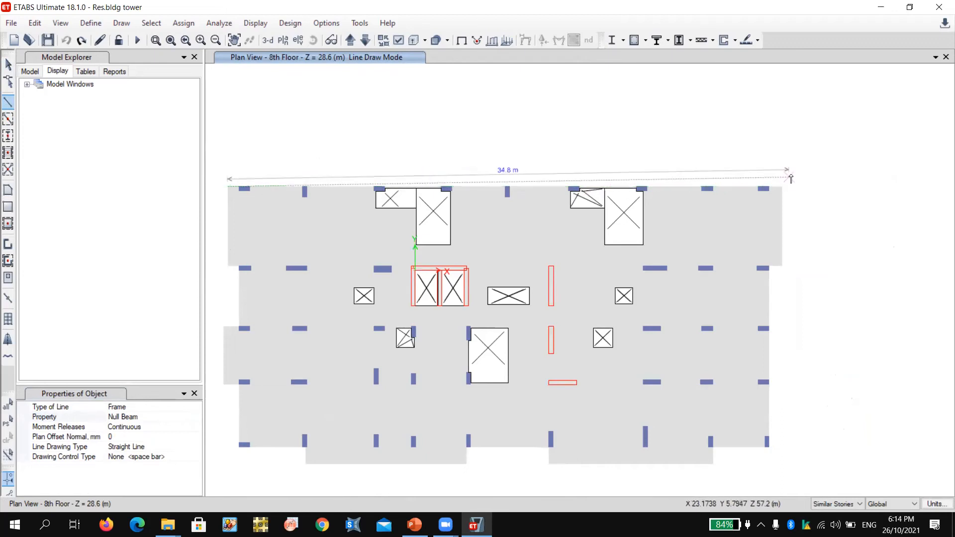
scroll(791, 178, "up", 3)
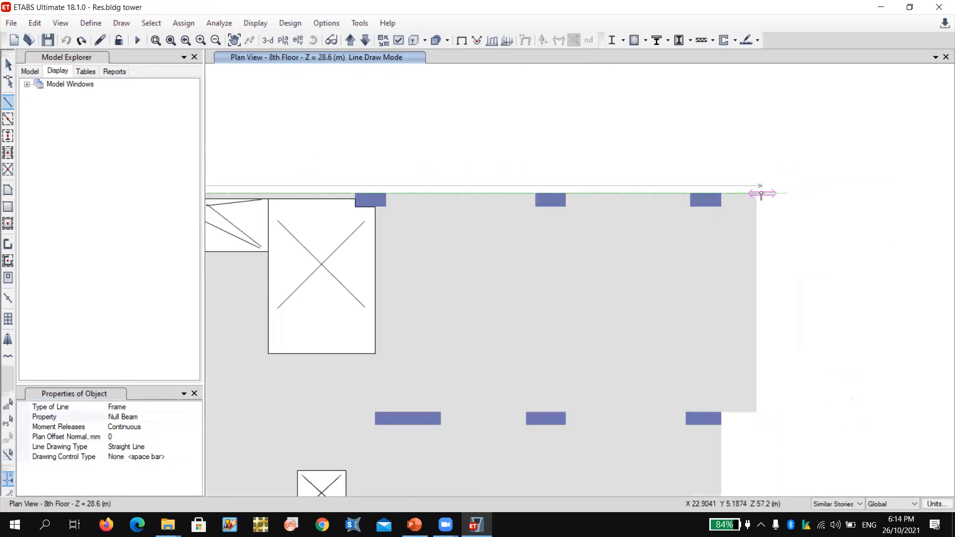
left_click(758, 258)
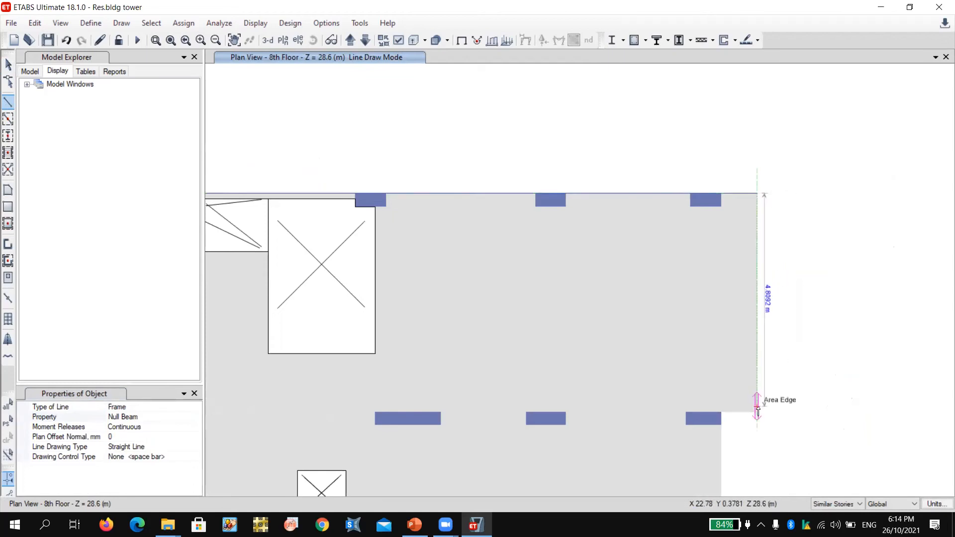
left_click(735, 418)
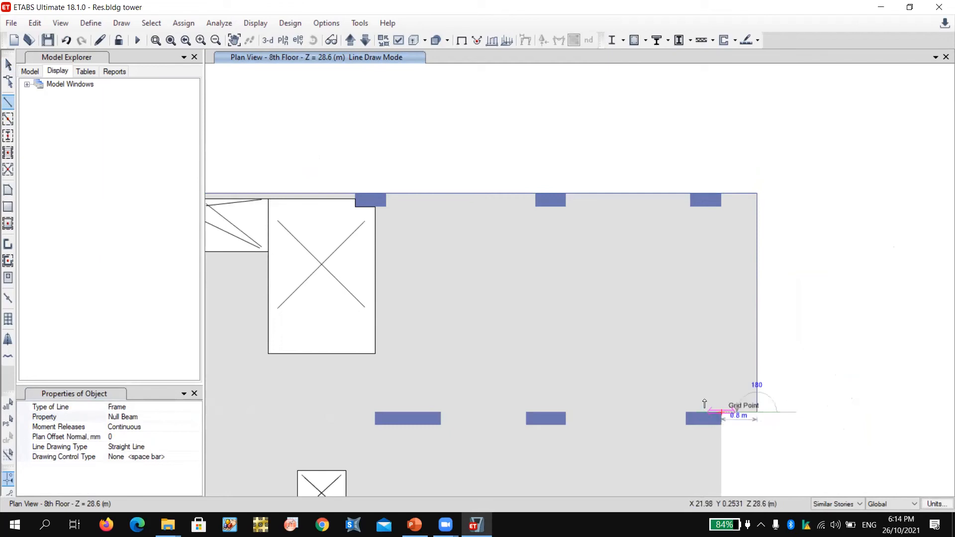
Step: Continue the null beams down the slab's right edge, along the lower-right recess and down to the lower projection's corner
scroll(680, 298, "down", 3)
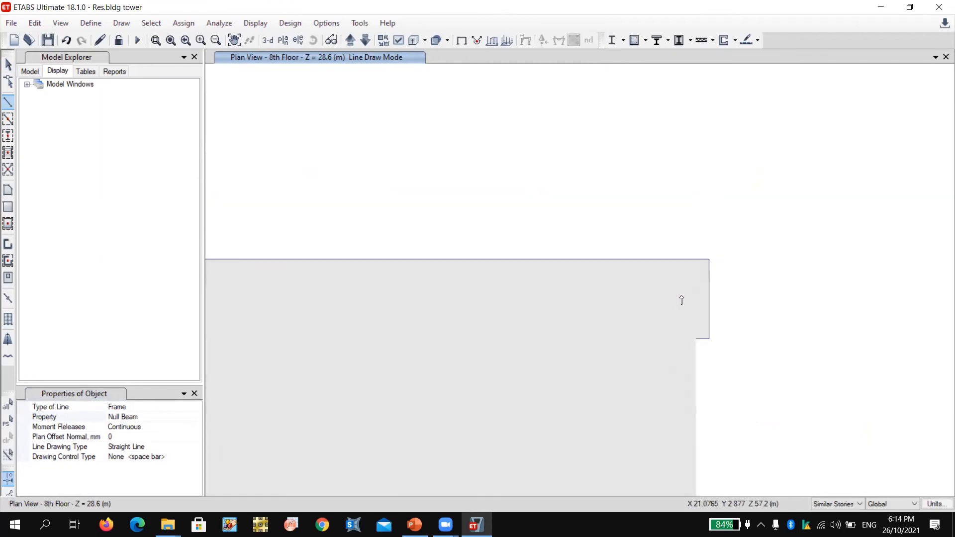
middle_click_drag(657, 377, 661, 282)
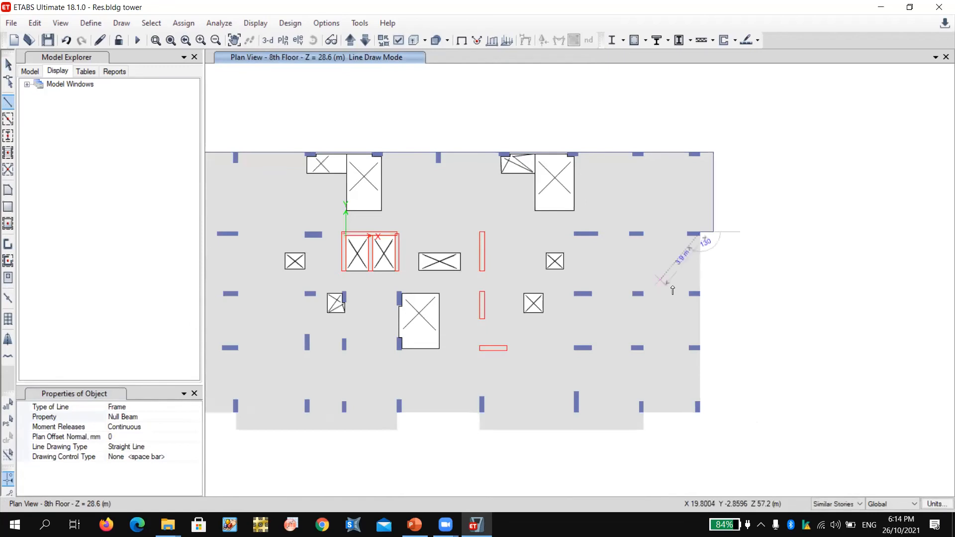
scroll(709, 436, "up", 4)
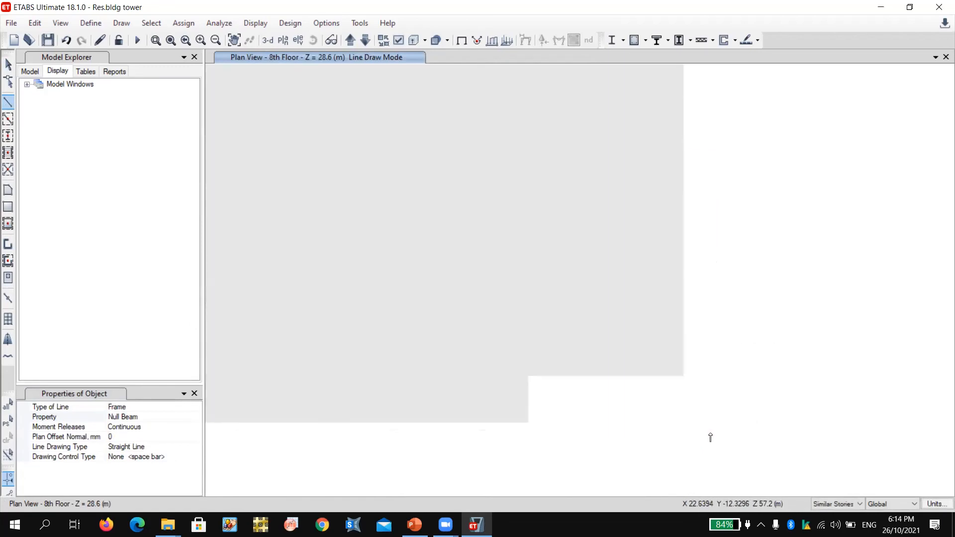
left_click(684, 376)
left_click(529, 377)
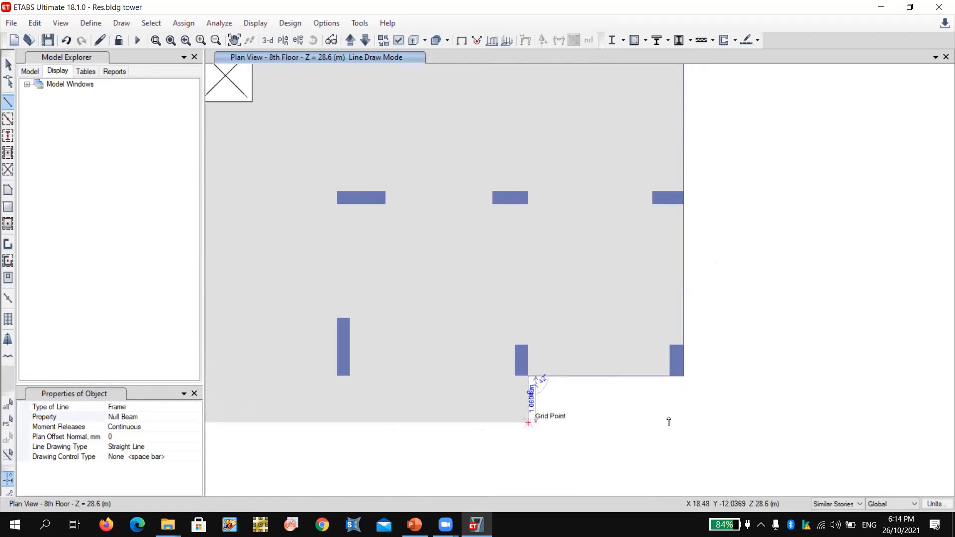
Step: Try to draw a null beam along the bottom edge of the slab's lower-right projection, and undo it
scroll(747, 367, "down", 5)
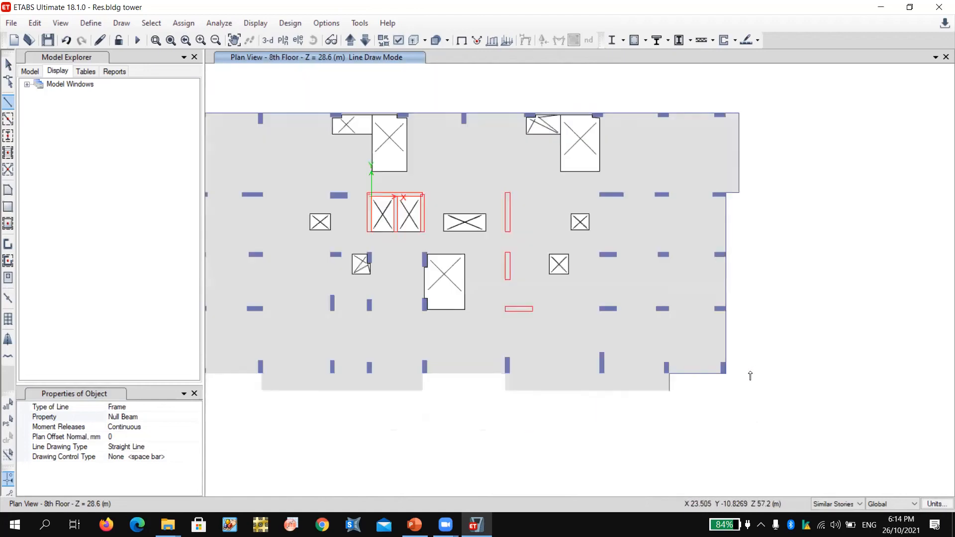
scroll(514, 402, "up", 3)
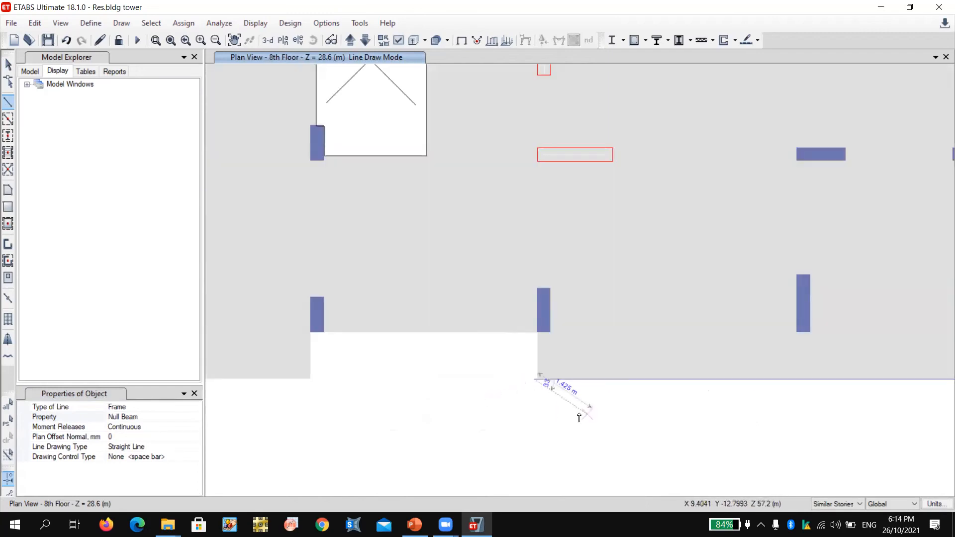
key("ctrl+z")
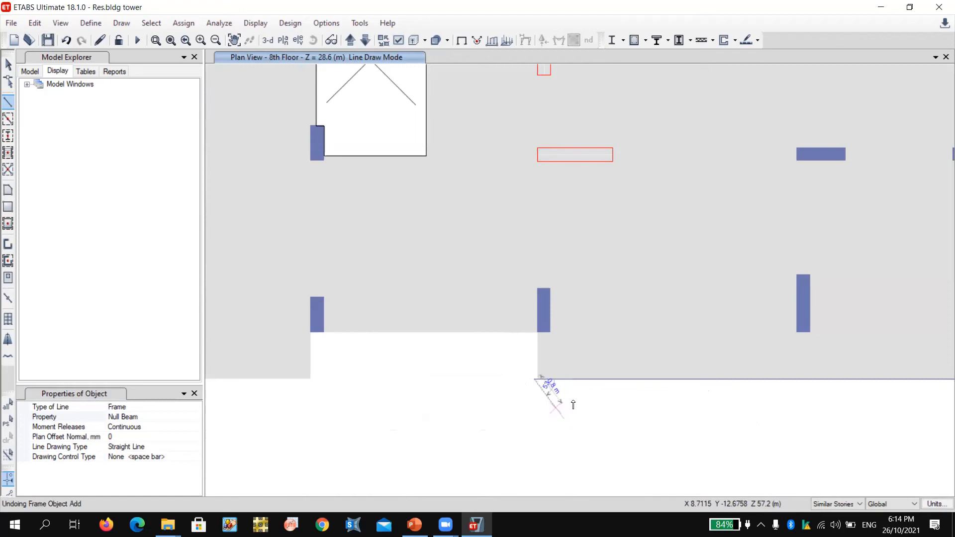
scroll(495, 404, "down", 5)
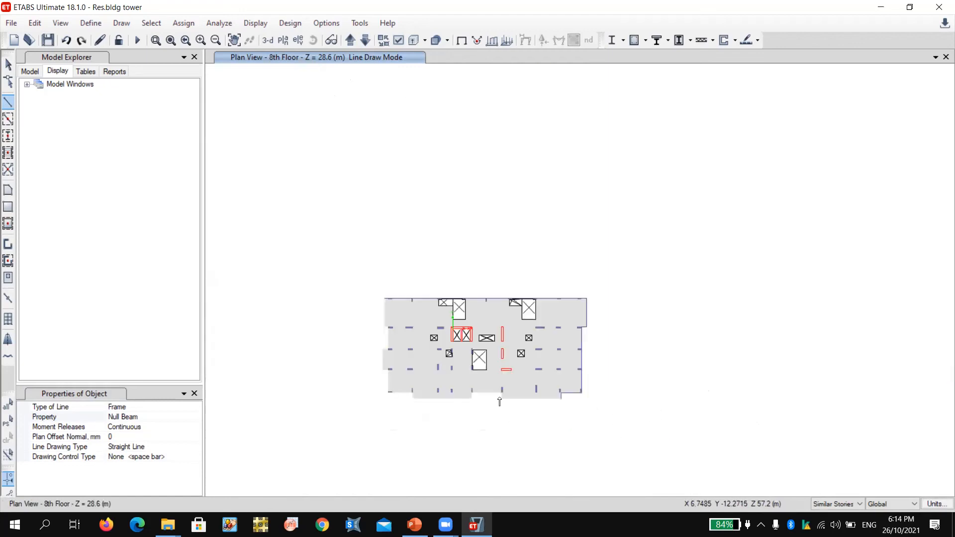
Step: Draw null beams along the lower-right projection's bottom edge, up its inner side, 5.12 m across the central recess and 1.06 m down to the lower-left projection
scroll(559, 413, "up", 5)
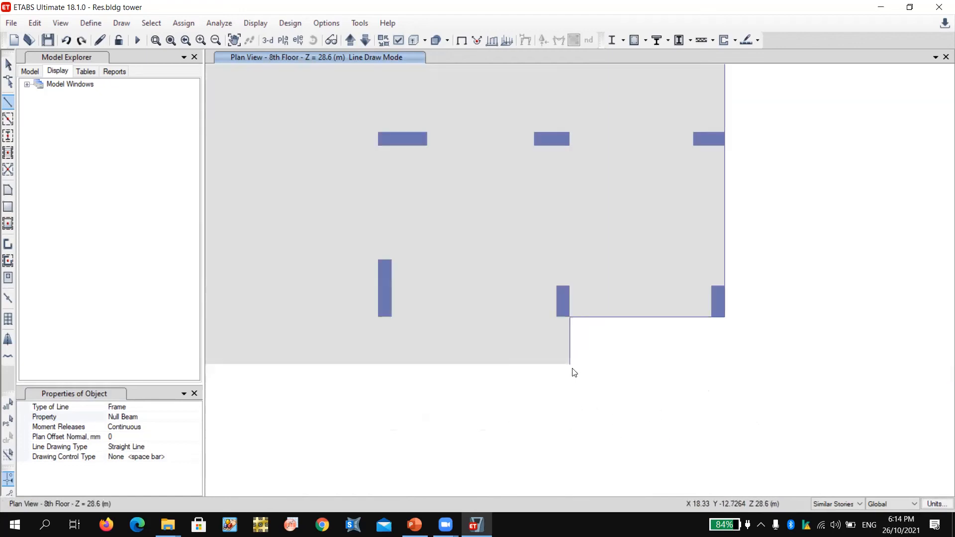
left_click(570, 365)
middle_click_drag(442, 384, 909, 371)
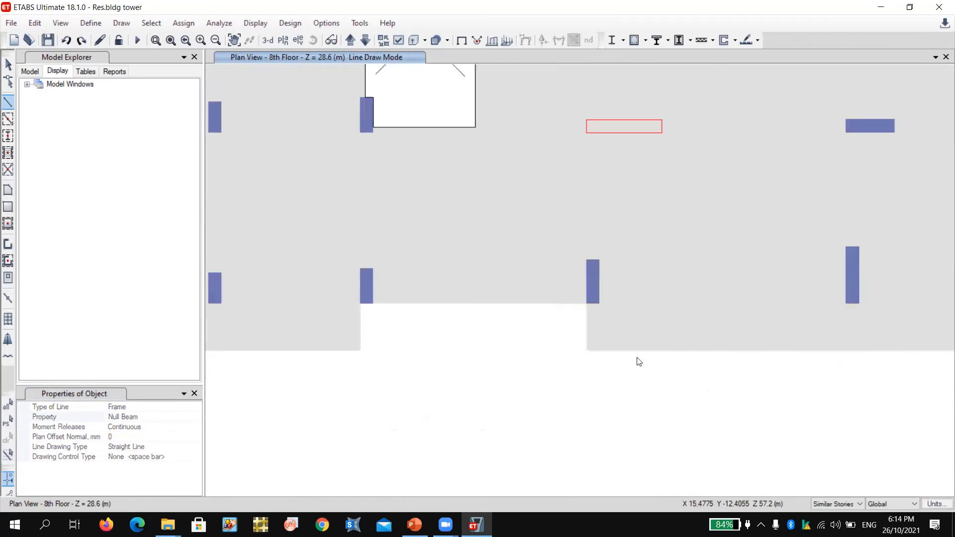
left_click(585, 307)
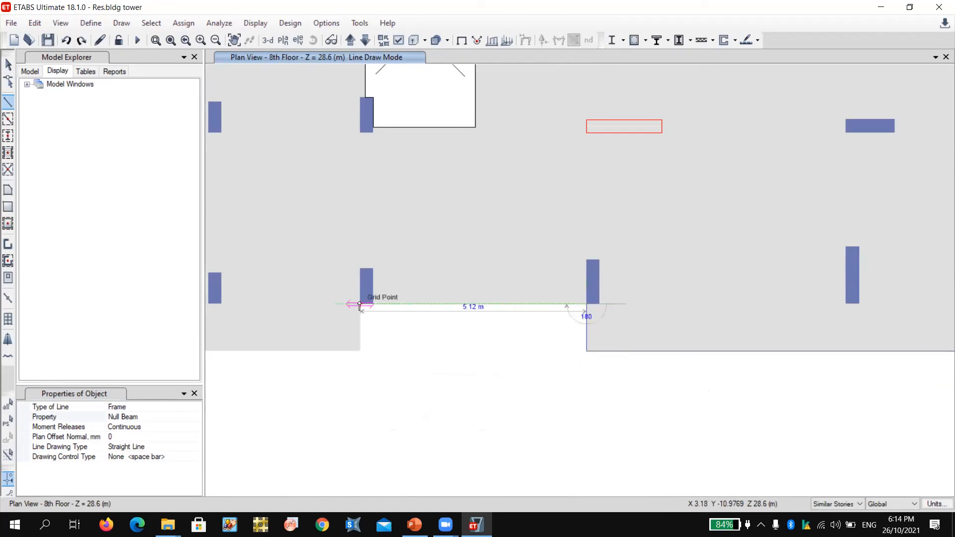
left_click(360, 331)
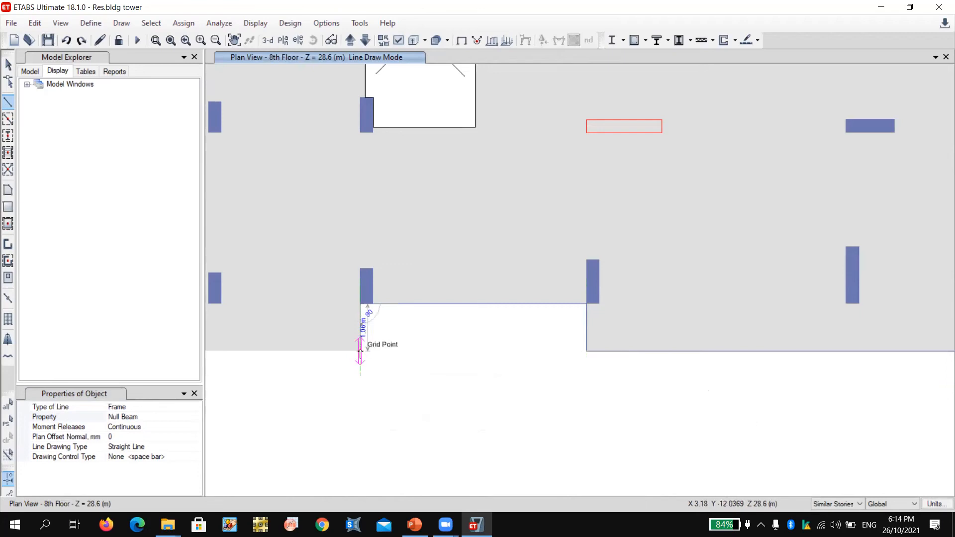
scroll(520, 356, "down", 5)
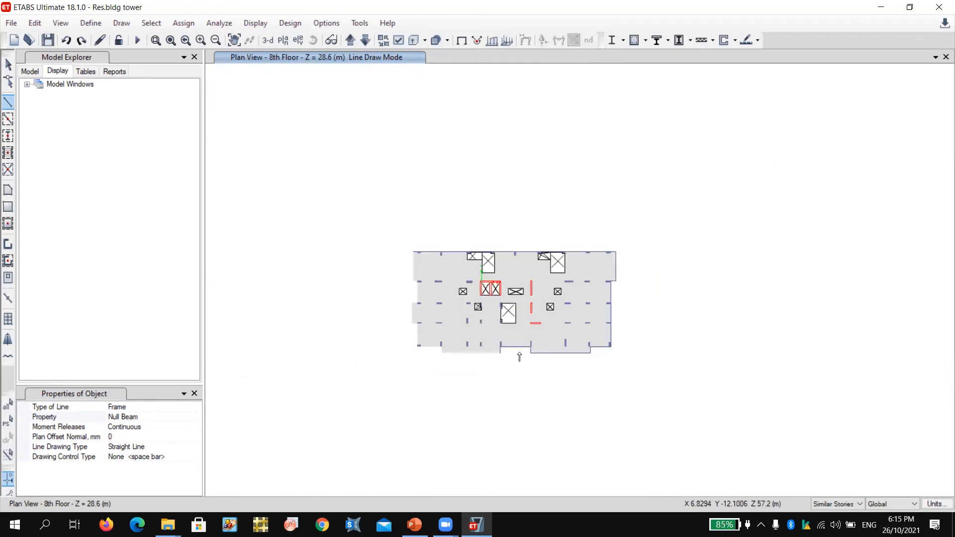
Step: Continue the null beams around the lower-left projection, 4.12 m to the slab's left edge, 3.87 m up and 0.94 m out to the left projection's corner
scroll(474, 354, "up", 5)
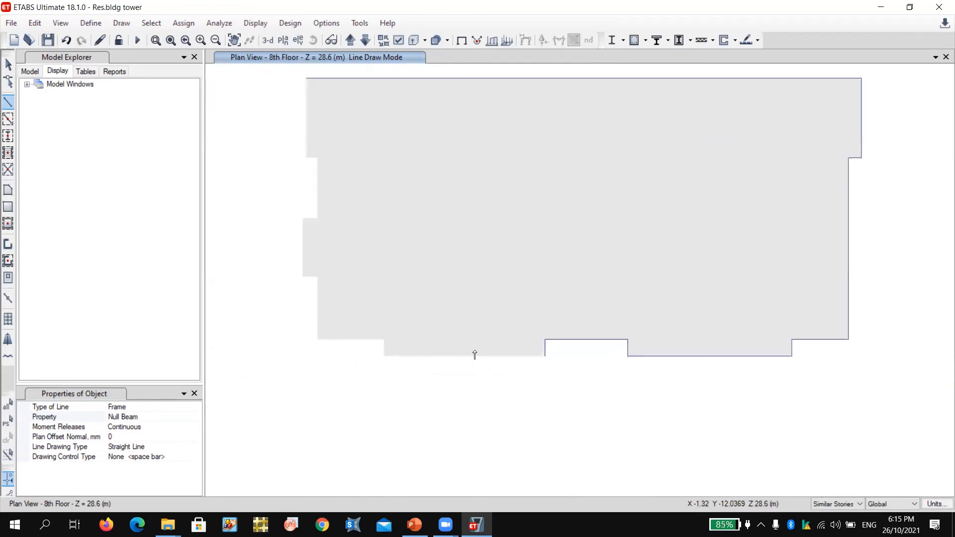
left_click(384, 354)
scroll(382, 349, "up", 4)
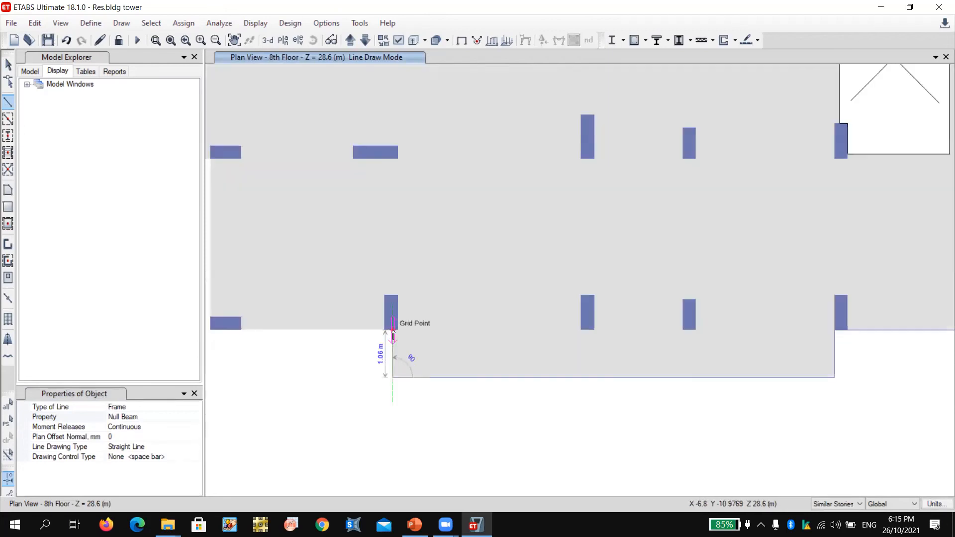
middle_click_drag(316, 337, 527, 335)
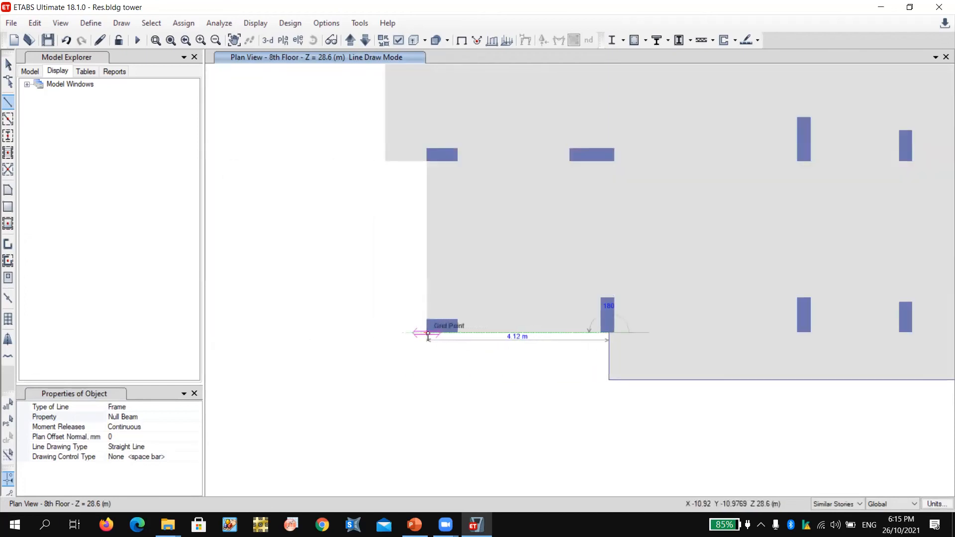
left_click(427, 332)
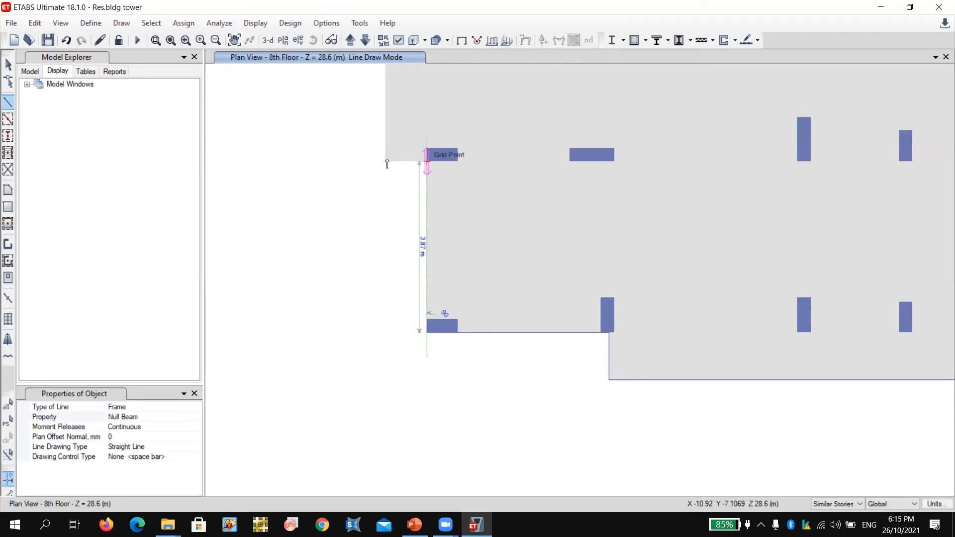
left_click(387, 163)
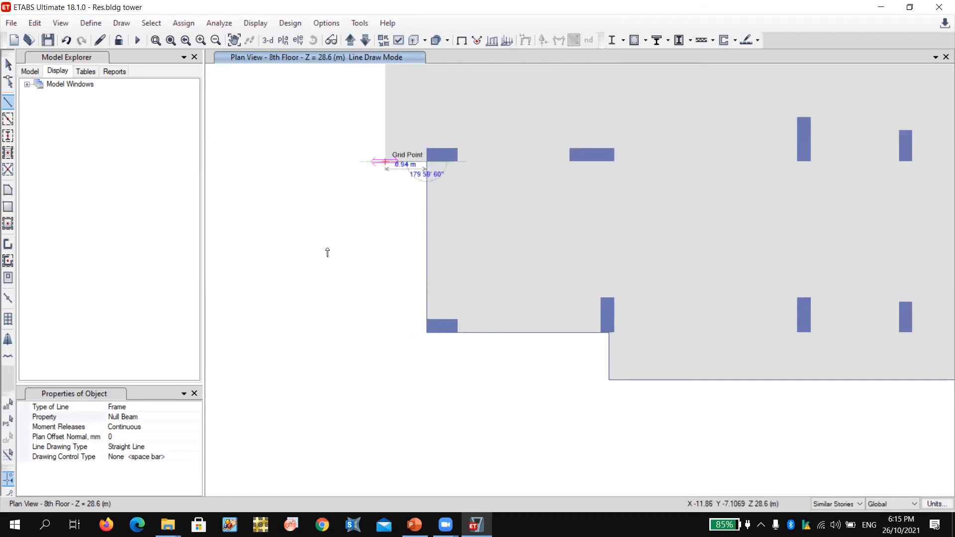
Step: Continue the null beams around the left projection, 3.72 m up the slab's left edge and about 0.7 m out to the upper-left corner step
scroll(310, 278, "down", 3)
scroll(333, 187, "up", 5)
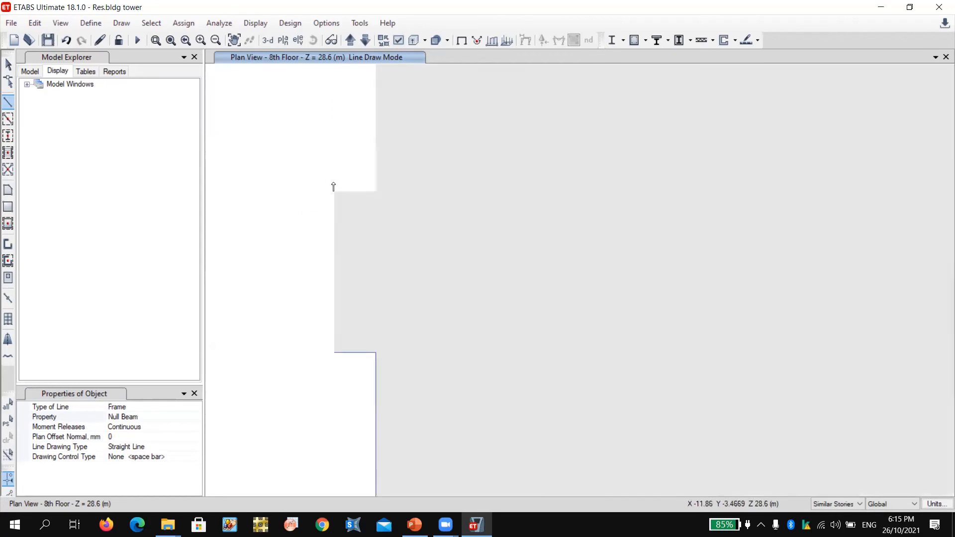
left_click(373, 193)
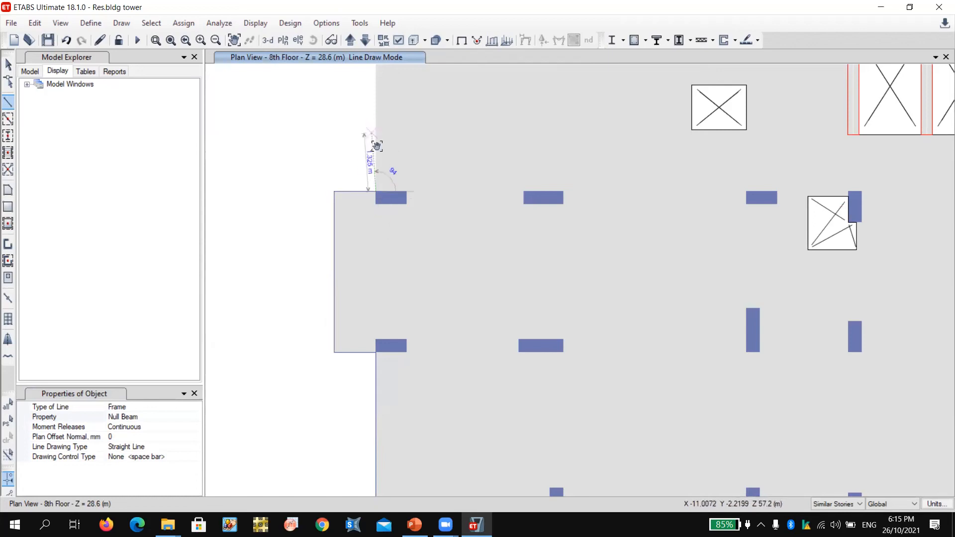
middle_click_drag(373, 149, 369, 297)
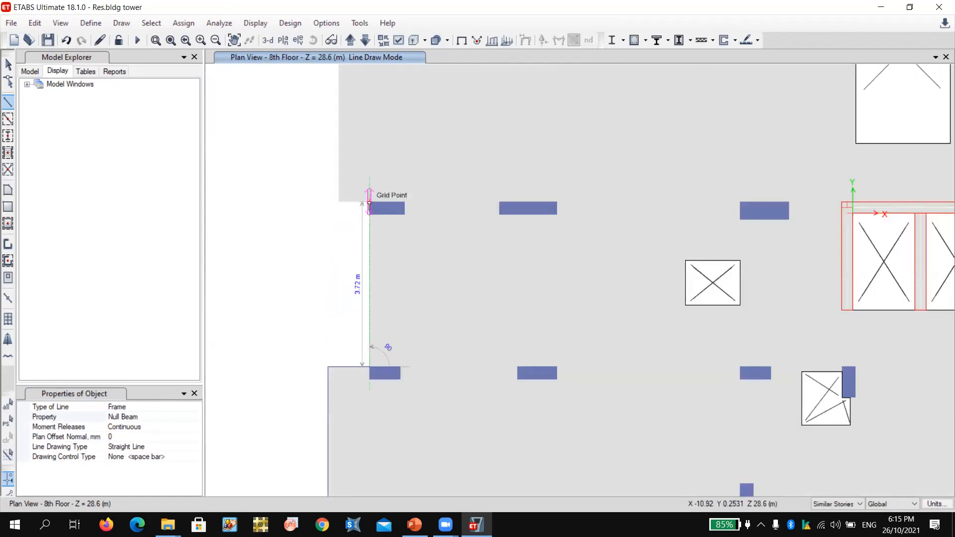
left_click(340, 204)
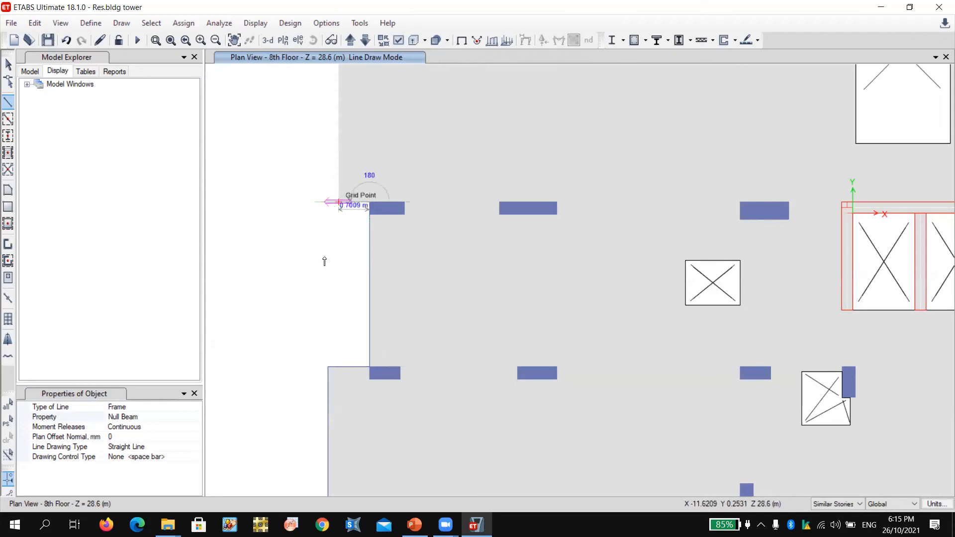
Step: Close the perimeter with a null beam about 4.93 m up the slab's upper-left edge and end the line drawing
scroll(325, 281, "down", 3)
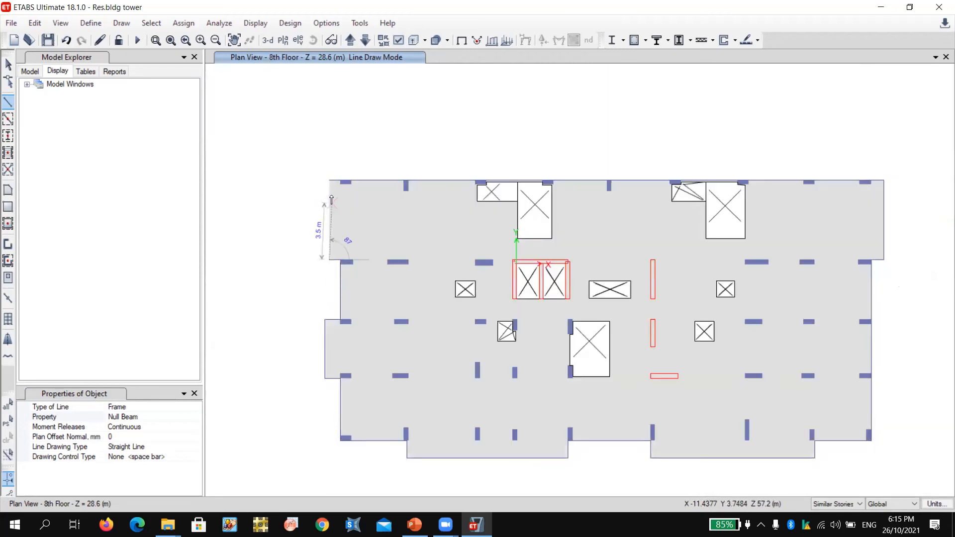
scroll(330, 194, "up", 5)
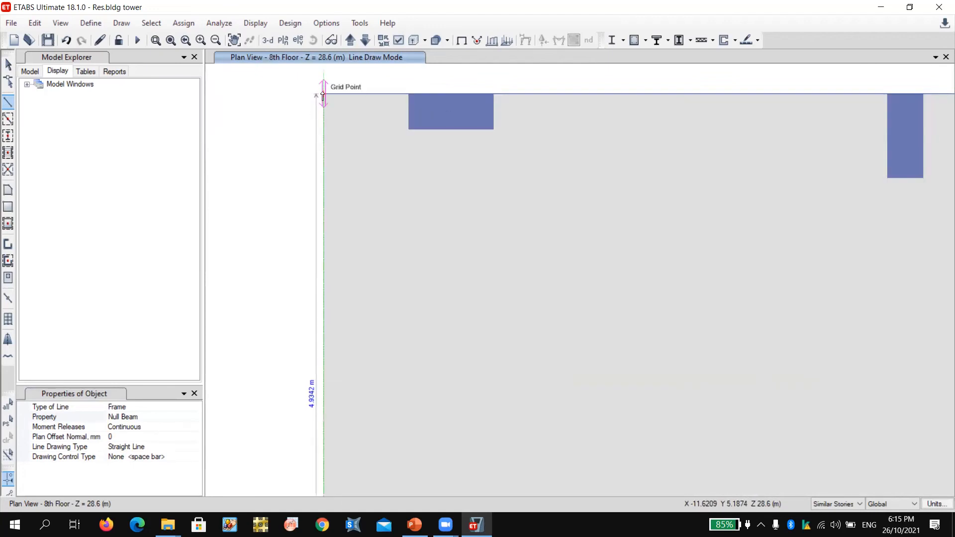
left_click(323, 95)
key("Escape")
scroll(293, 91, "down", 4)
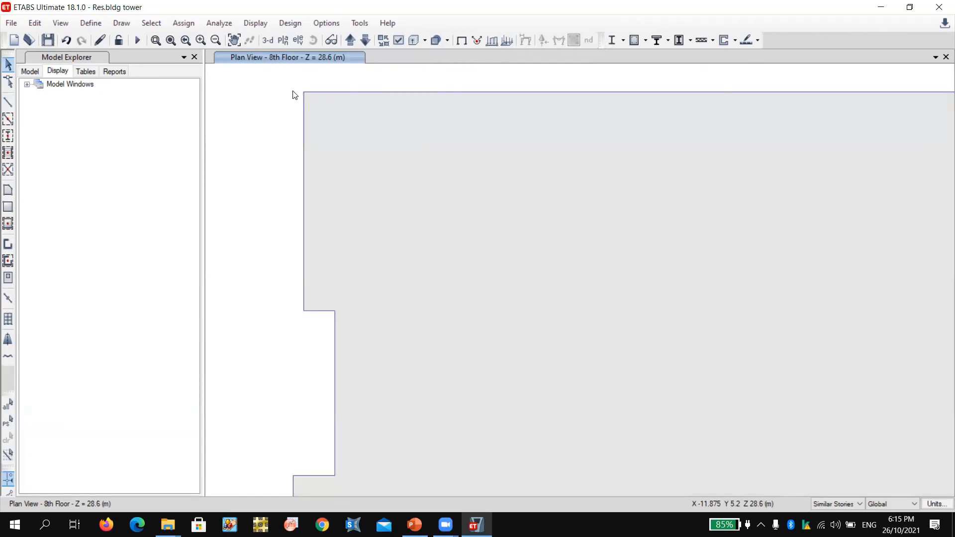
Step: Check the section assignments of the beams on the lower-left projection's bottom edge and the slab's upper edge
scroll(292, 91, "down", 4)
left_click(517, 369)
right_click(512, 370)
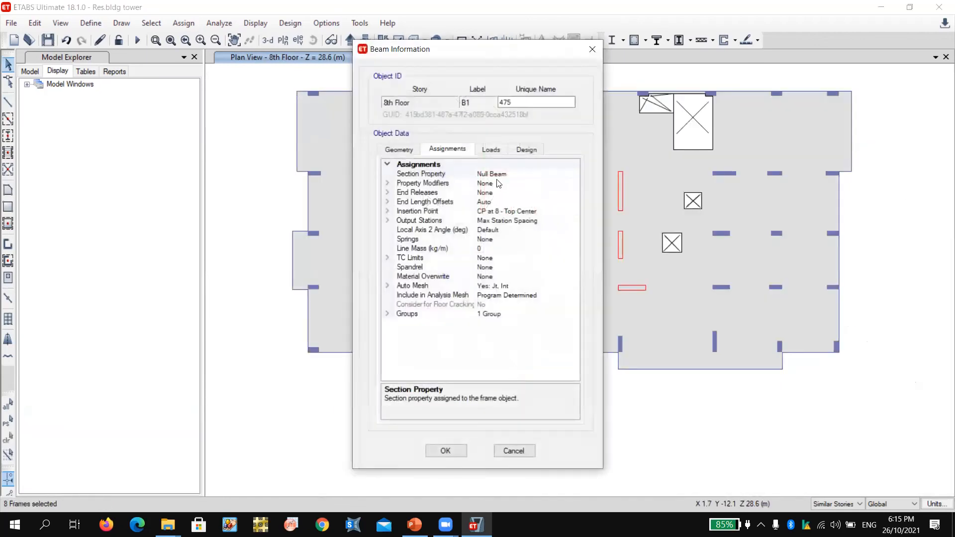
key("Escape")
left_click(431, 92)
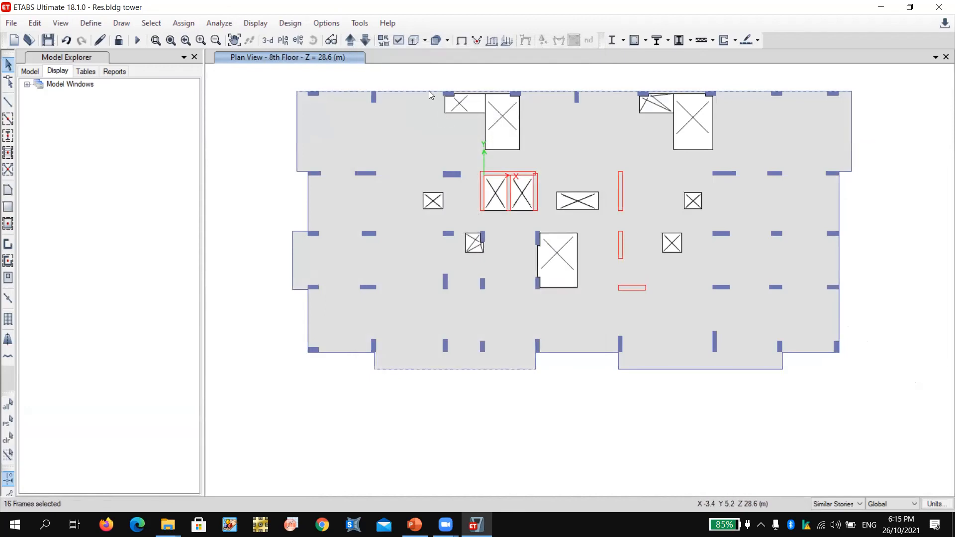
right_click(431, 94)
key("Escape")
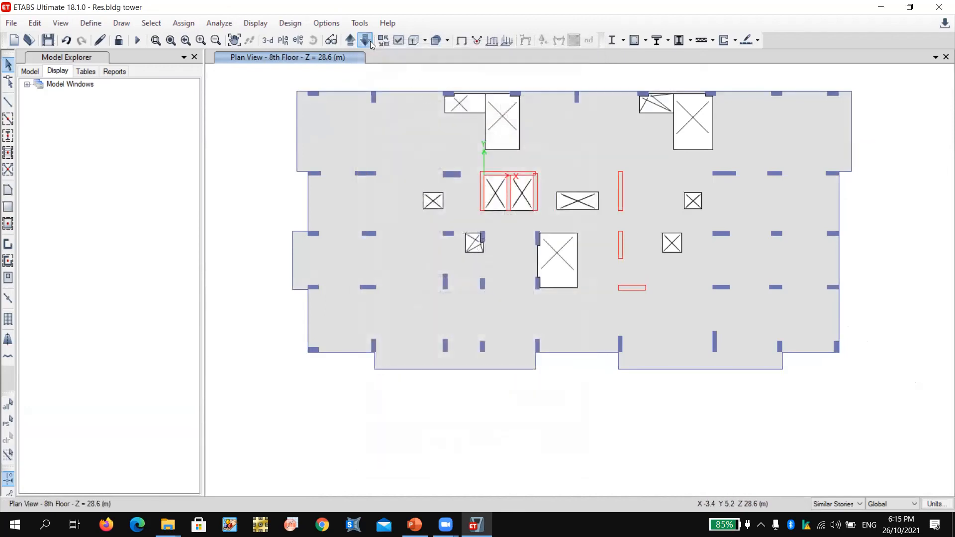
Step: Step the plan view down story by story from the 8th Floor to the Ground Floor, checking the perimeter null beams on each
left_click(366, 40)
left_click(367, 39)
left_click(366, 40)
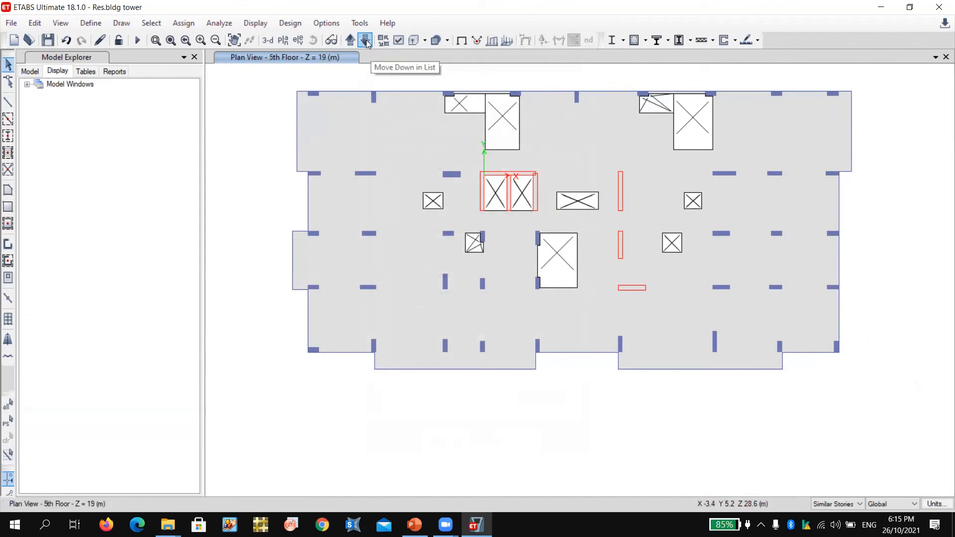
left_click(366, 40)
left_click(366, 40)
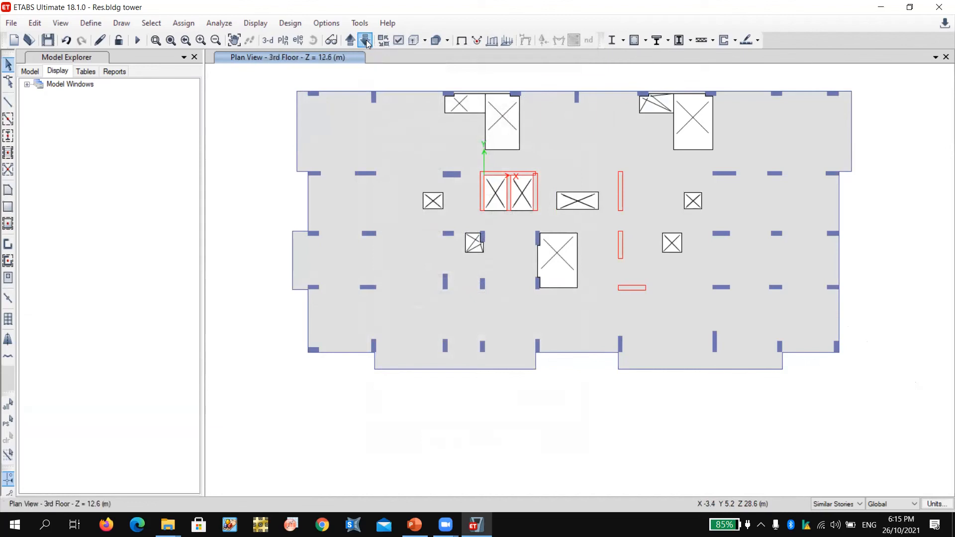
left_click(366, 40)
left_click(366, 39)
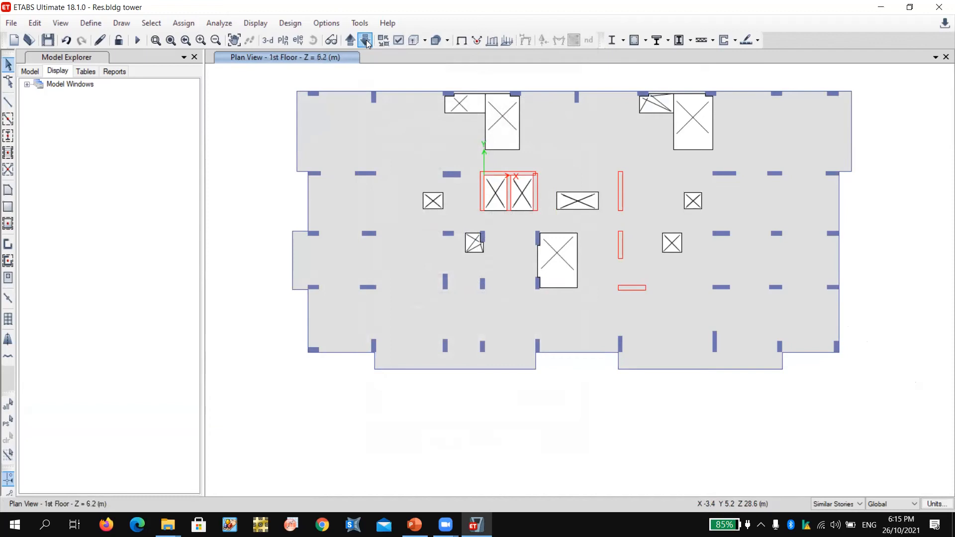
left_click(366, 40)
left_click(351, 40)
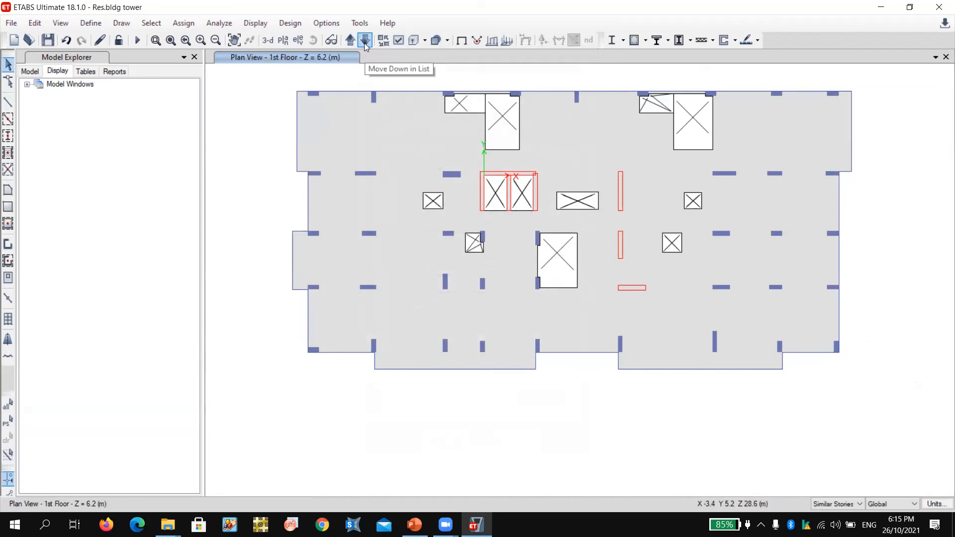
left_click(364, 43)
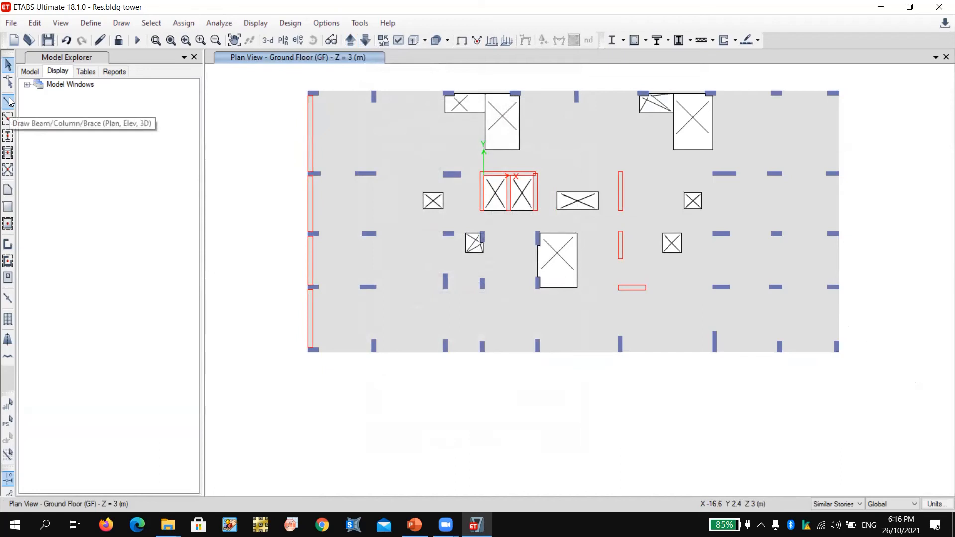
Step: Look at the model in 3-D, reopen the Ground Floor plan, and compare it with the Base level before returning
left_click(267, 39)
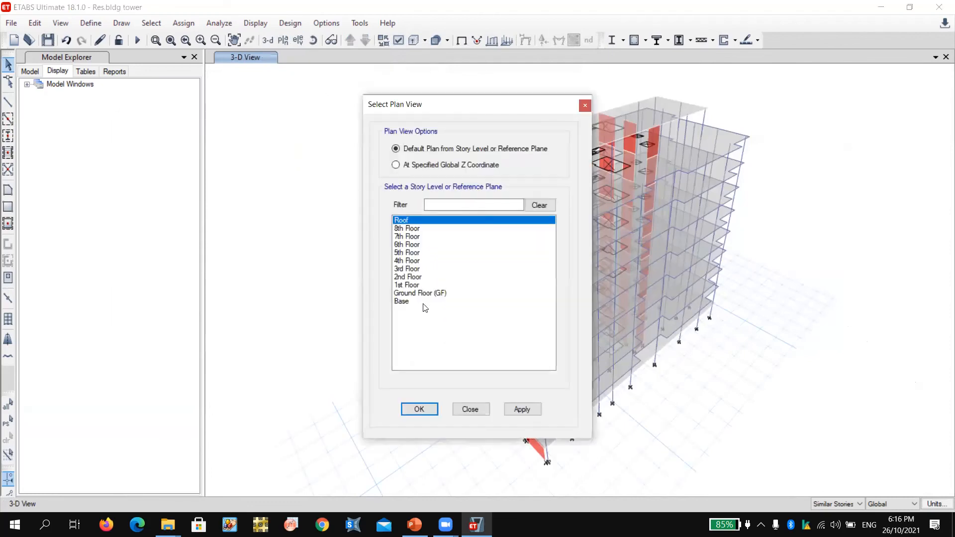
left_click(425, 294)
left_click(522, 409)
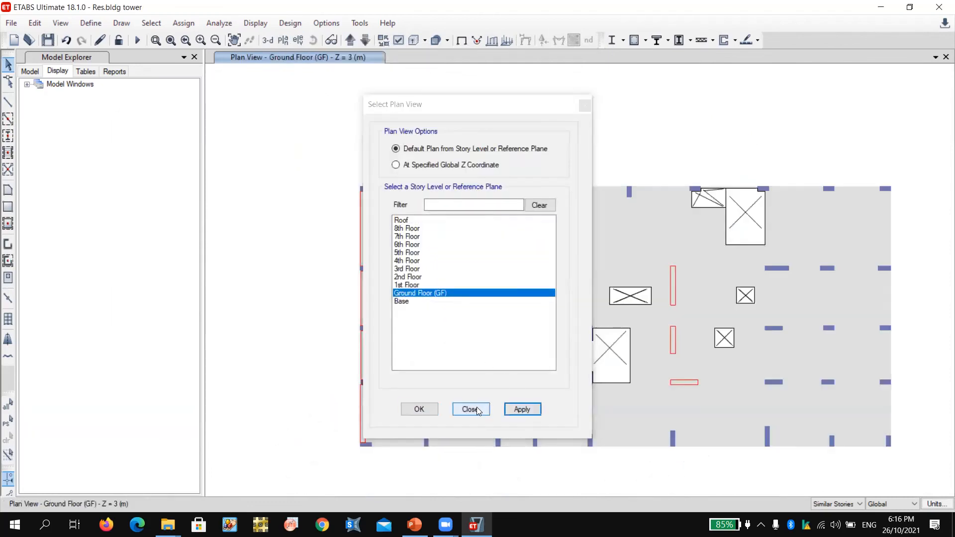
left_click(472, 409)
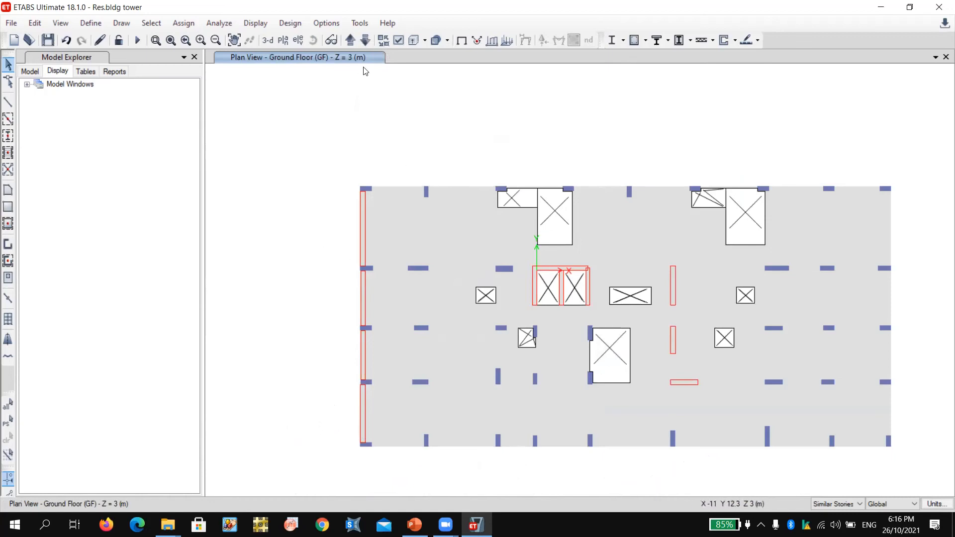
left_click(364, 41)
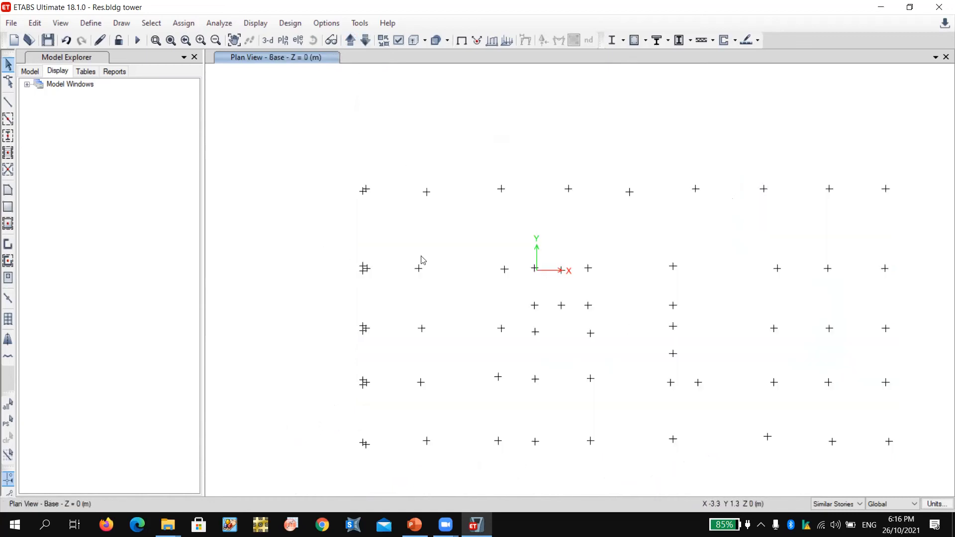
left_click(351, 40)
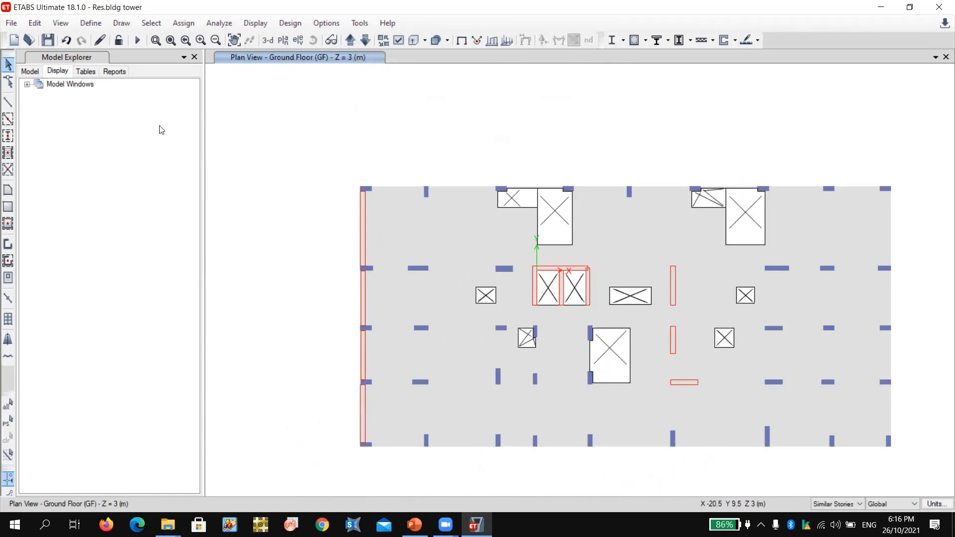
Step: Draw a null beam along the Ground Floor slab's entire upper edge, from its upper-left corner to its upper-right corner
left_click(8, 104)
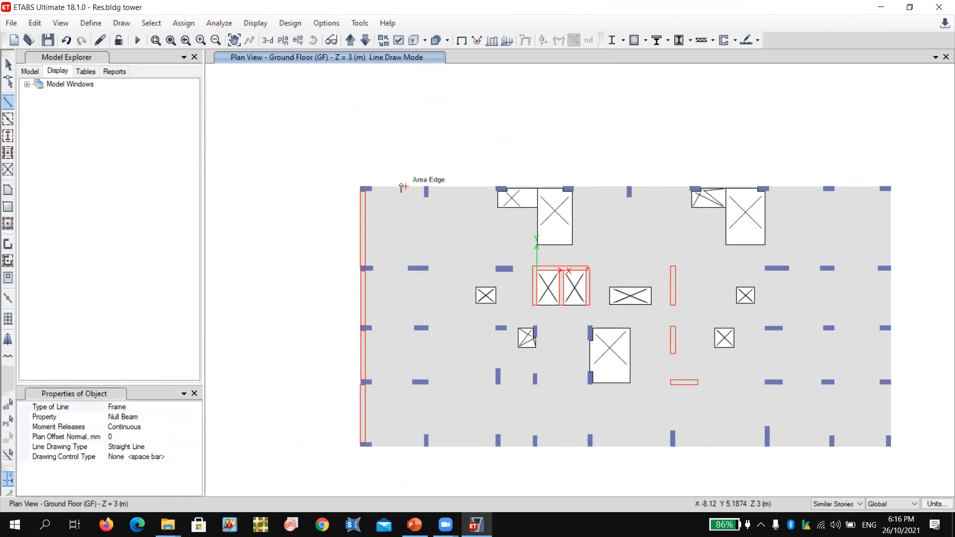
scroll(373, 191, "up", 2)
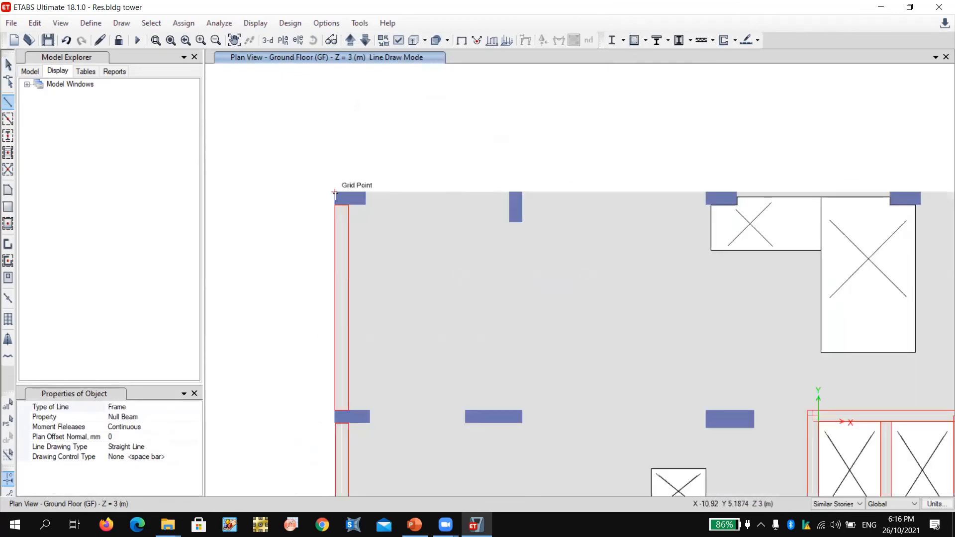
scroll(250, 164, "down", 3)
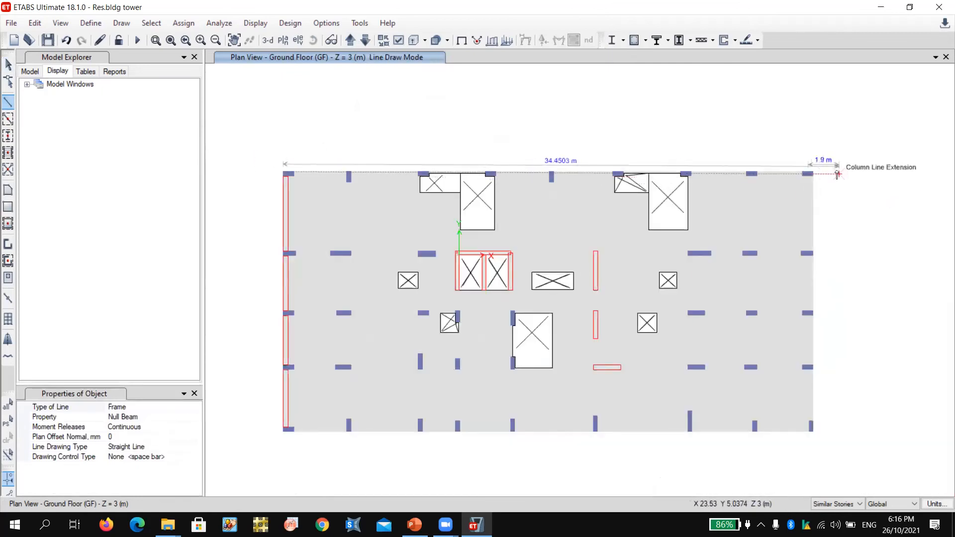
scroll(838, 175, "up", 3)
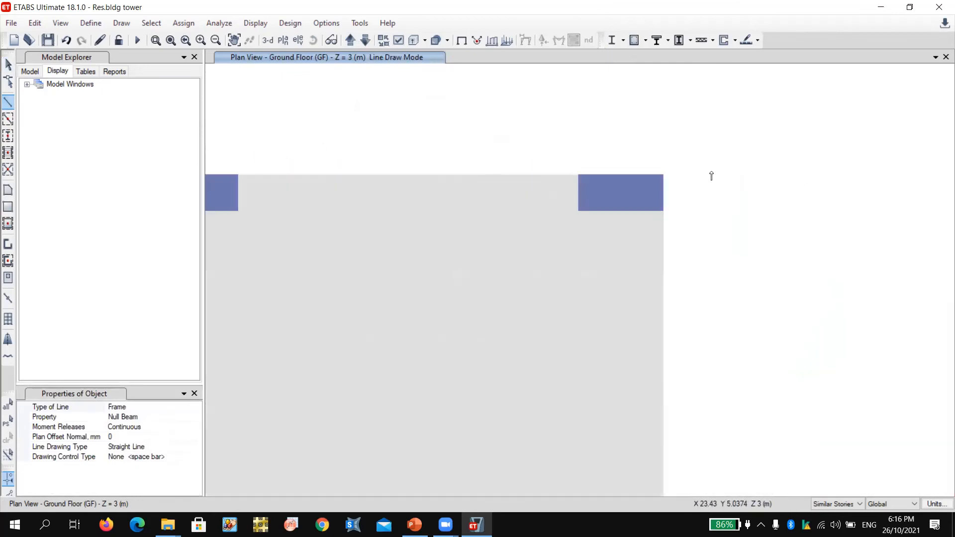
left_click(664, 145)
scroll(662, 145, "down", 3)
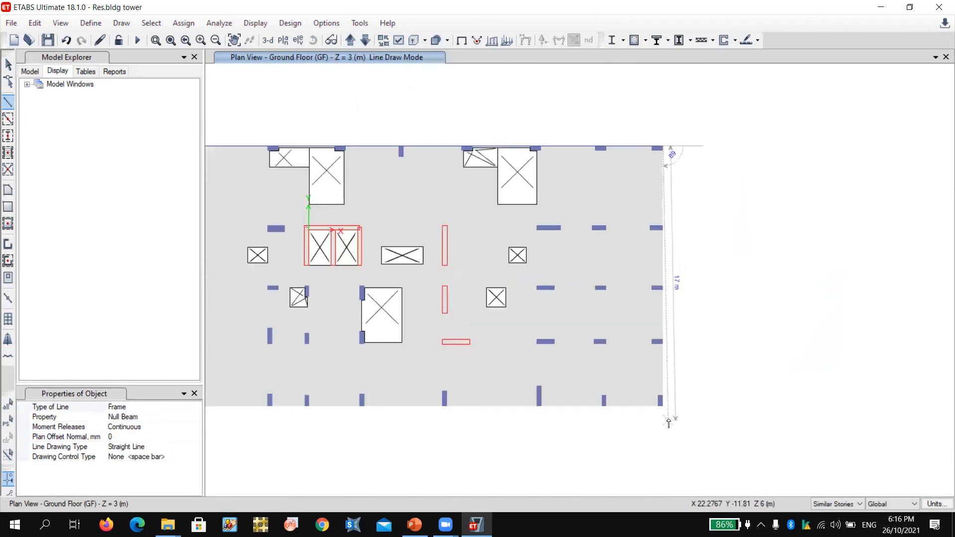
Step: Draw null beams along the Ground Floor slab's right and lower edges, ending at its lower-left corner
scroll(644, 348, "up", 3)
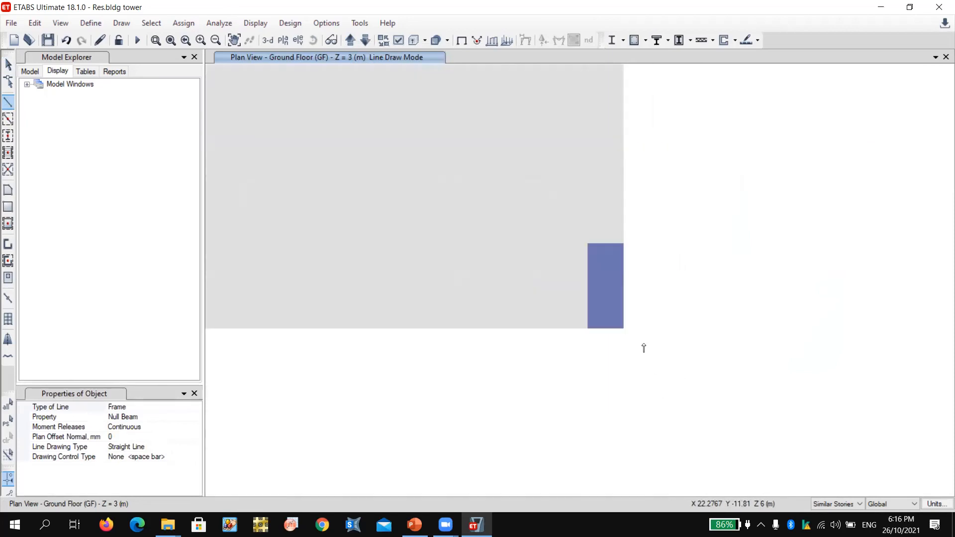
left_click(624, 328)
scroll(774, 341, "down", 5)
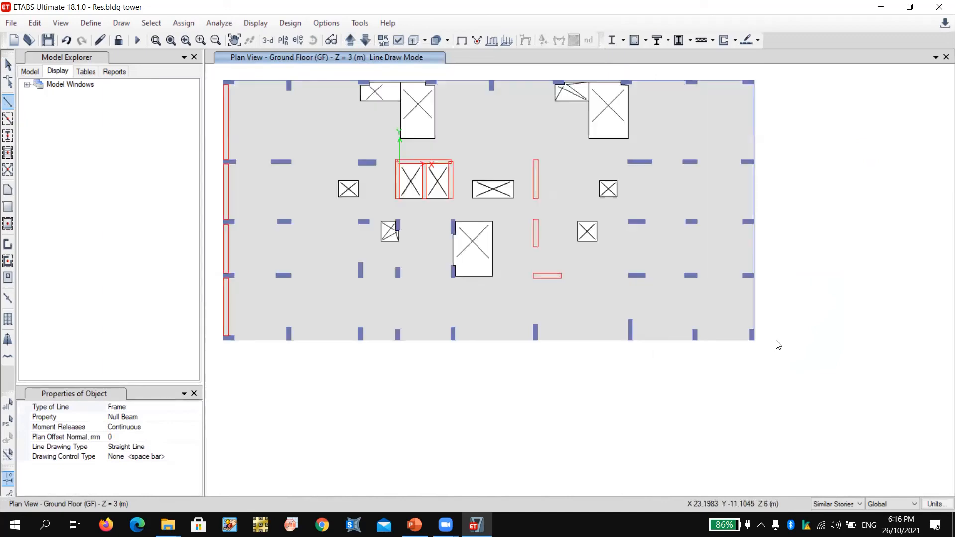
scroll(575, 342, "up", 5)
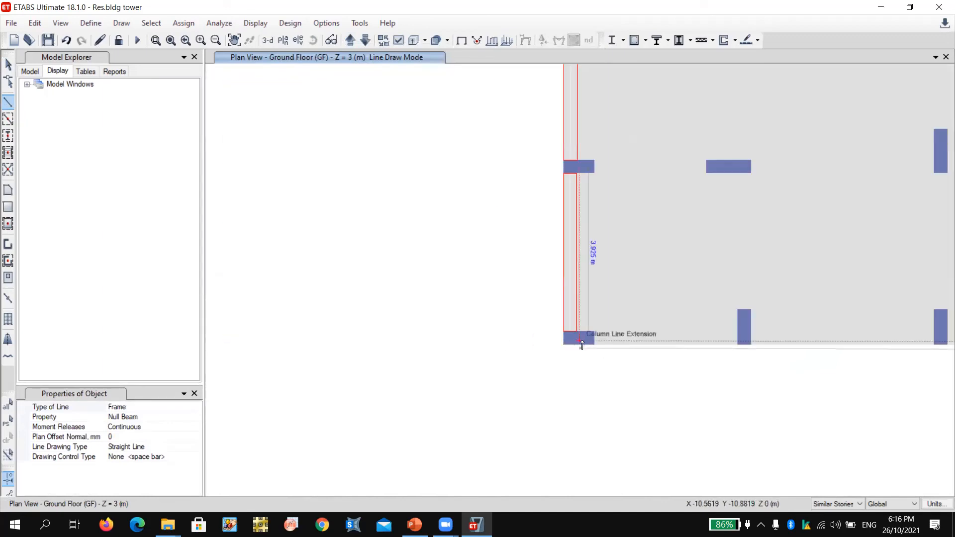
scroll(564, 347, "up", 2)
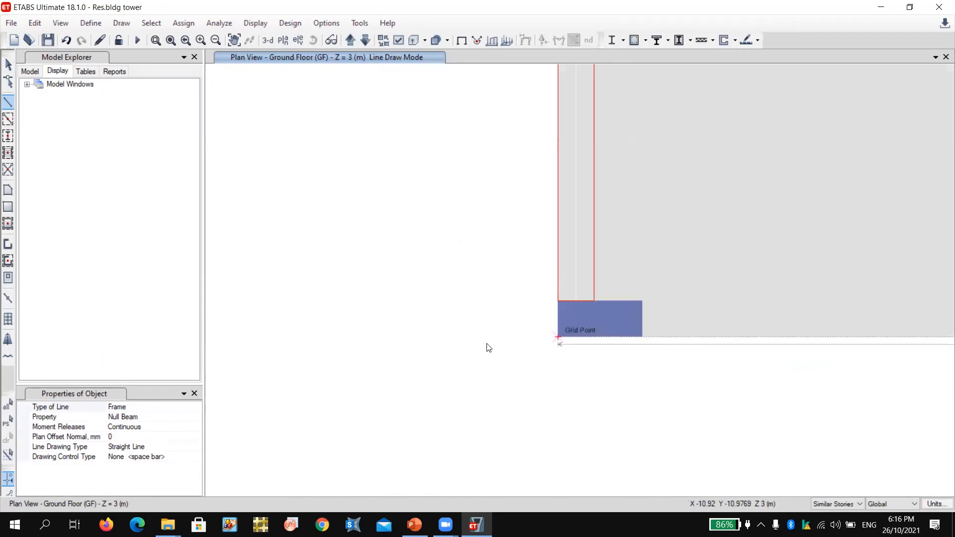
scroll(483, 345, "down", 3)
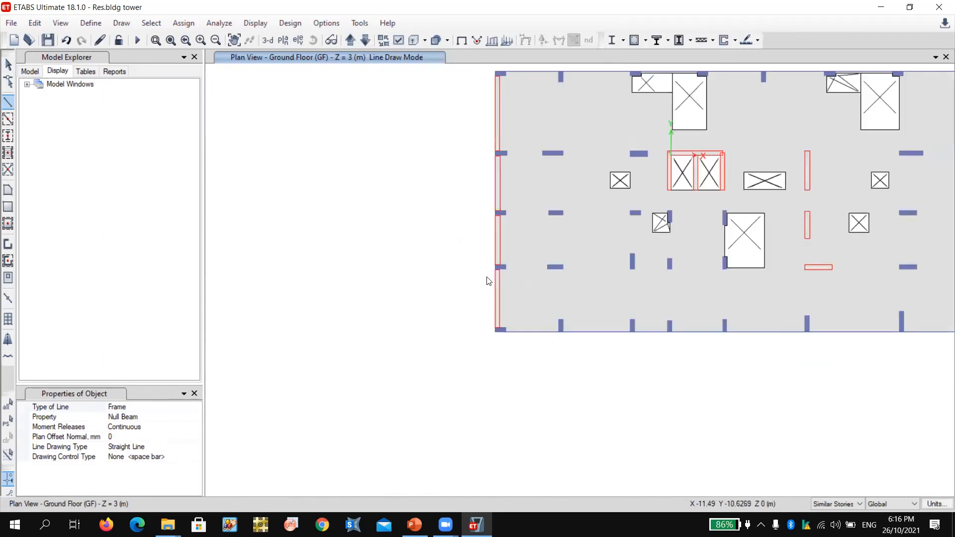
key("Escape")
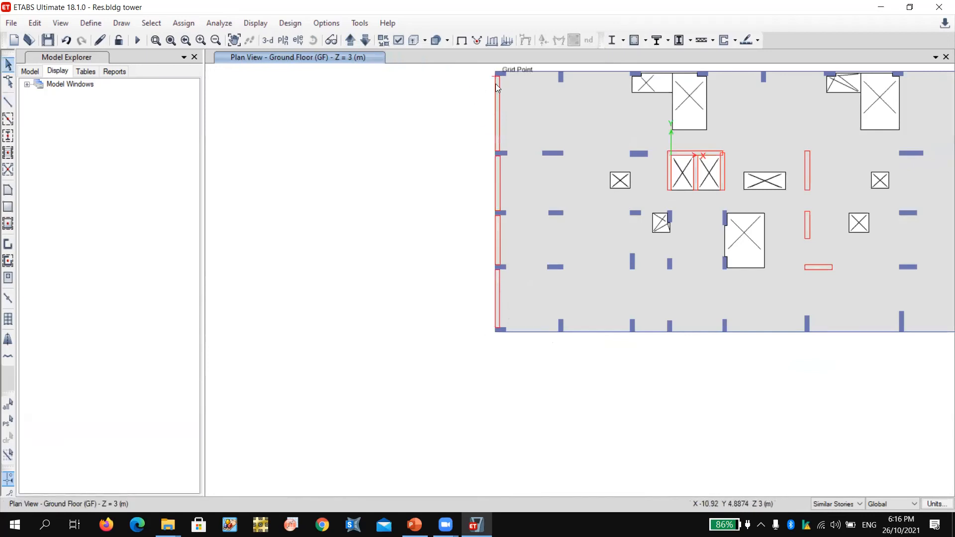
Step: Step through the Roof, Ground Floor and 1st Floor plans to check their perimeter null beams, ending on the Ground Floor
scroll(398, 305, "down", 3)
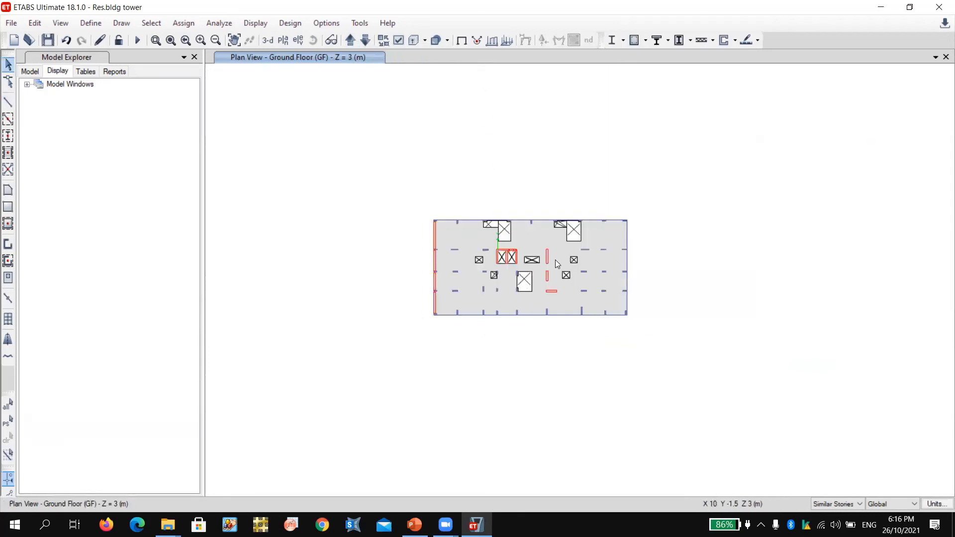
left_click(365, 40)
left_click(365, 40)
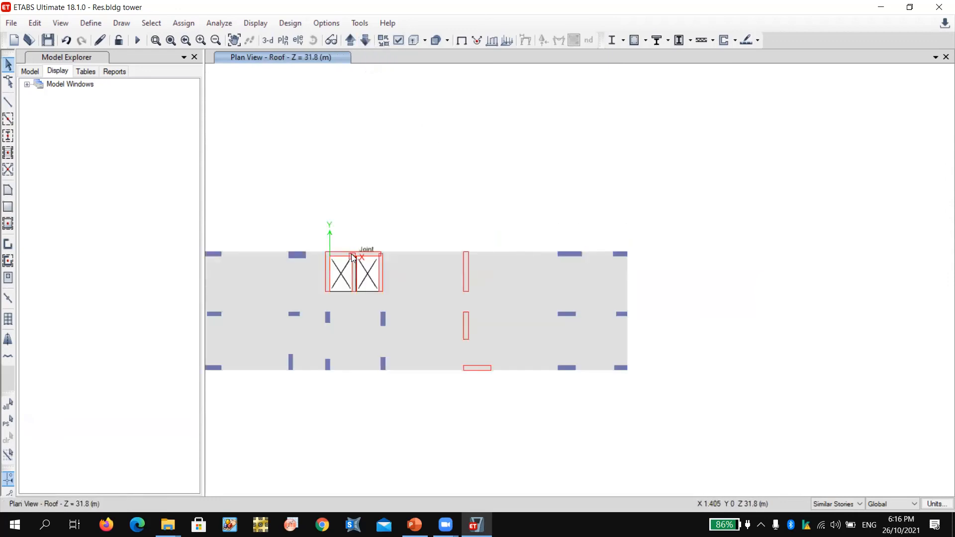
left_click(9, 101)
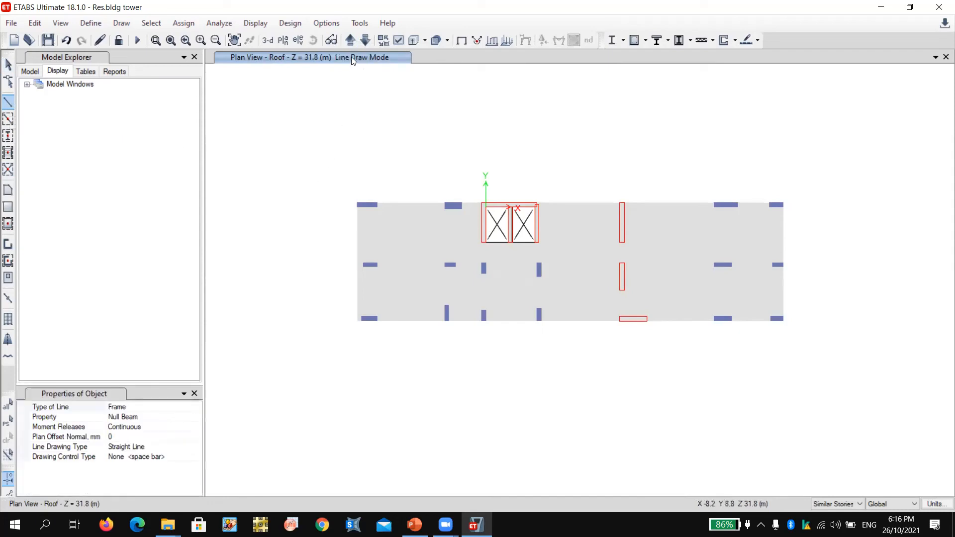
left_click(364, 40)
left_click(350, 41)
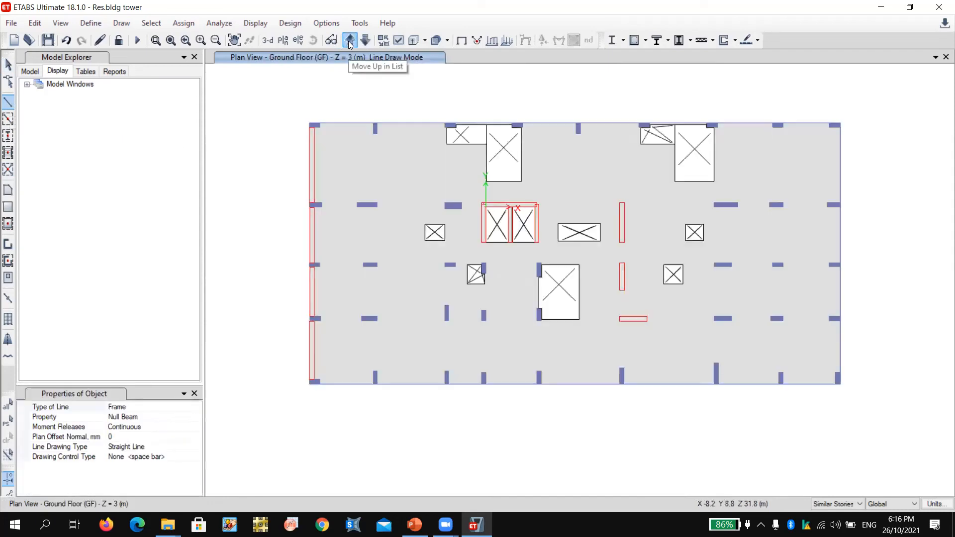
left_click(350, 41)
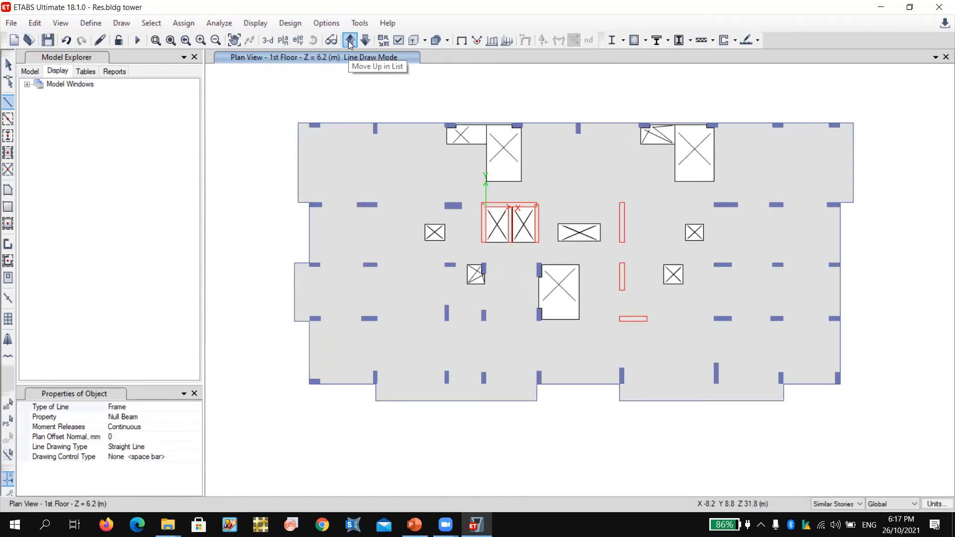
left_click(365, 41)
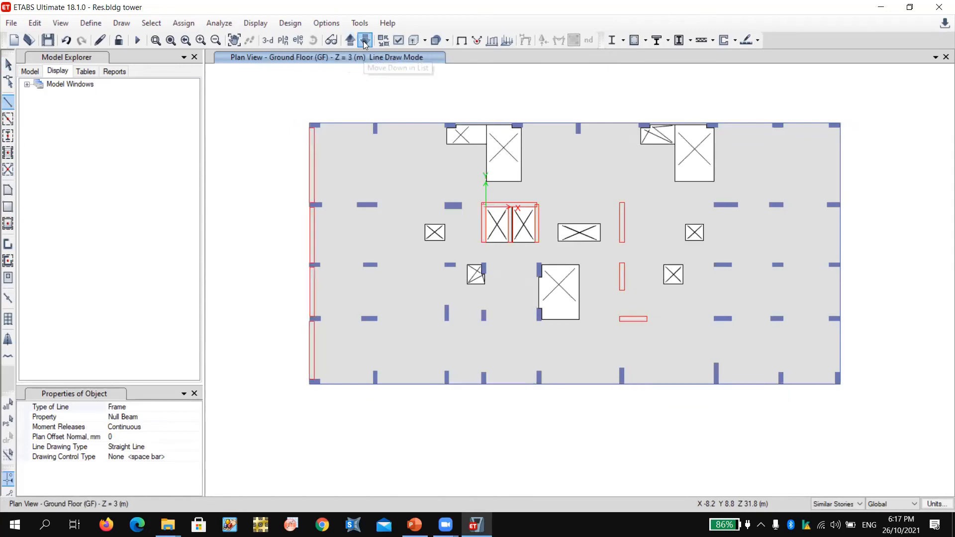
Step: Undo the null beams drawn around the Ground Floor slab's perimeter
left_click(234, 40)
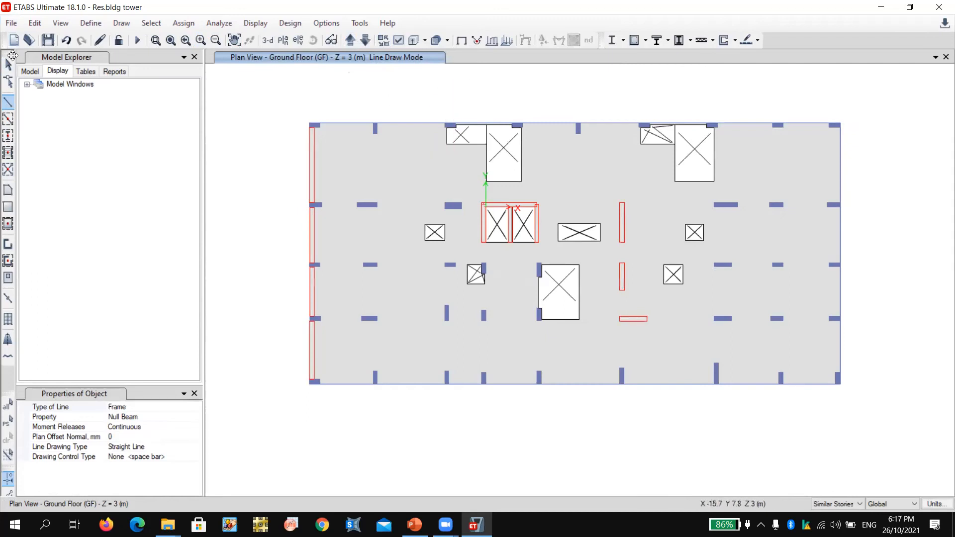
left_click(9, 64)
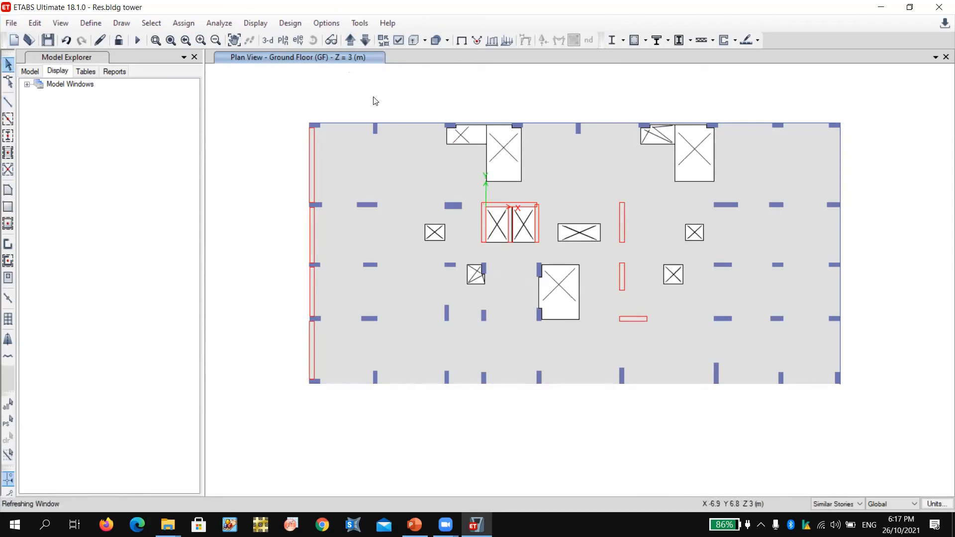
key("ctrl+z")
key("ctrl+z")
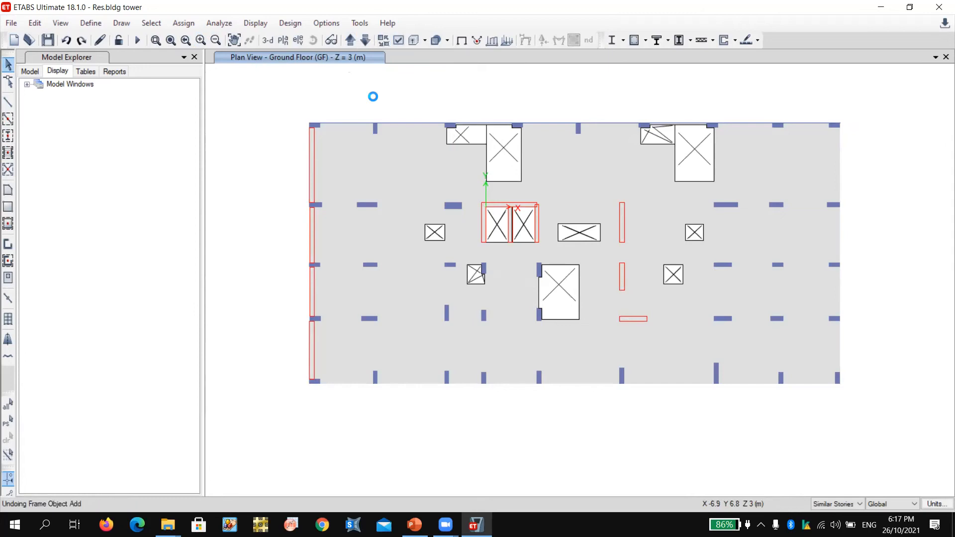
Step: Limit drawing to One Story and draw a null beam along the Ground Floor slab's entire upper edge
left_click(837, 504)
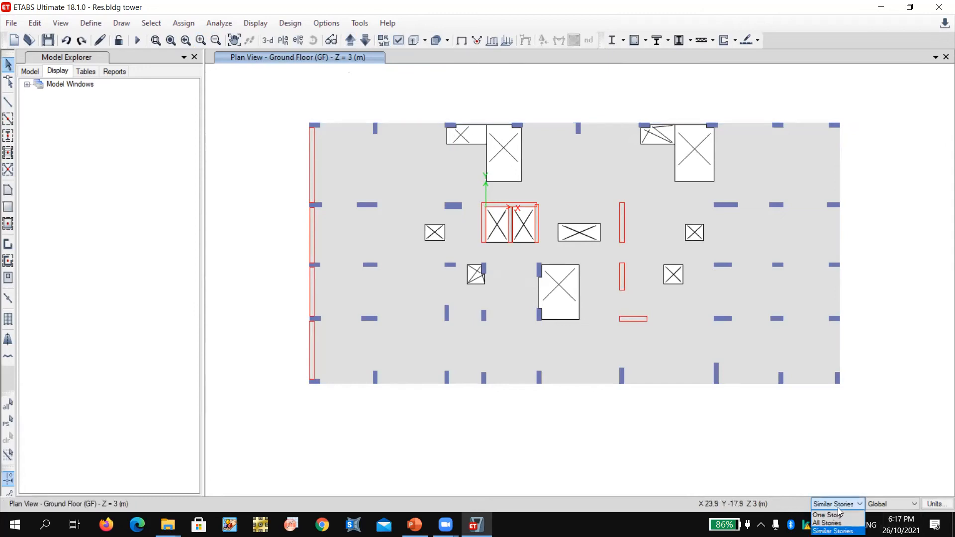
left_click(832, 515)
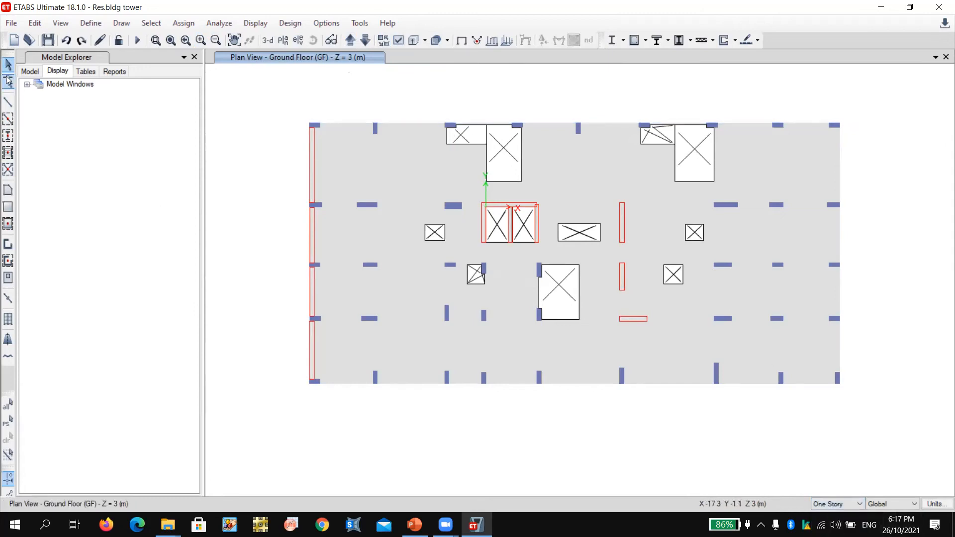
left_click(8, 103)
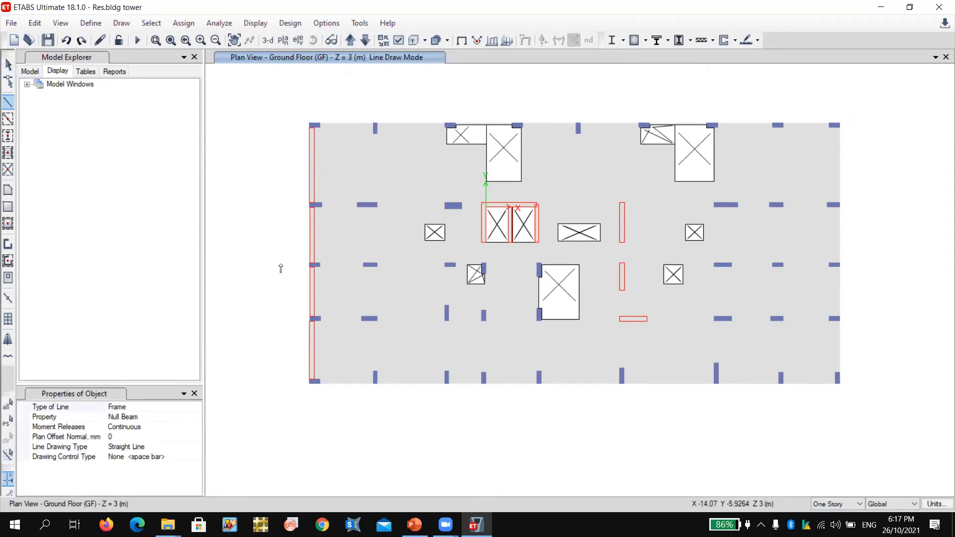
scroll(310, 117, "up", 3)
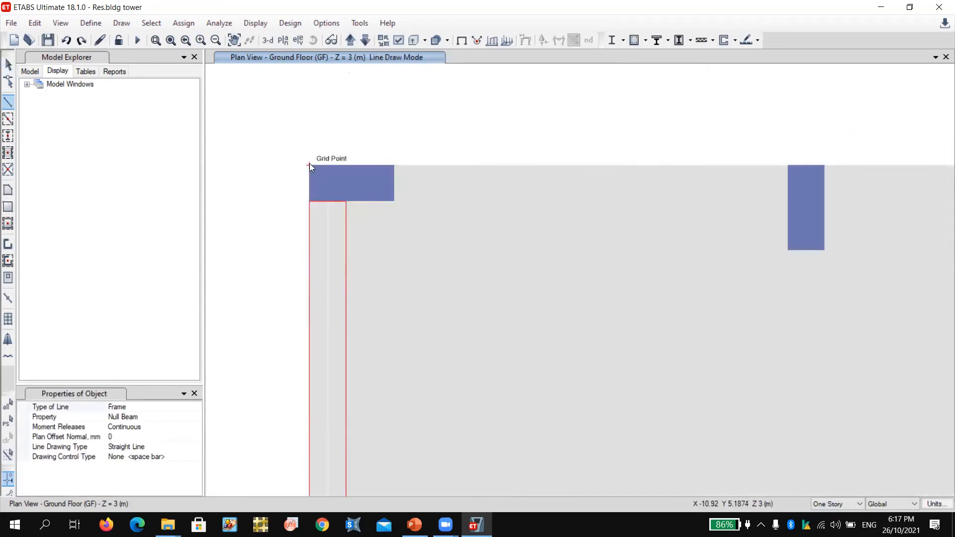
scroll(224, 171, "down", 2)
scroll(766, 194, "up", 3)
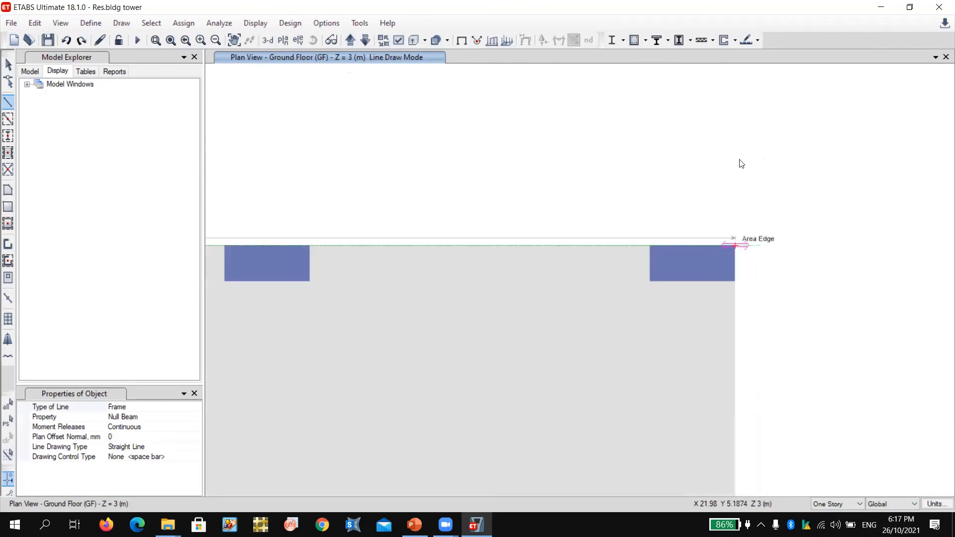
scroll(744, 157, "down", 3)
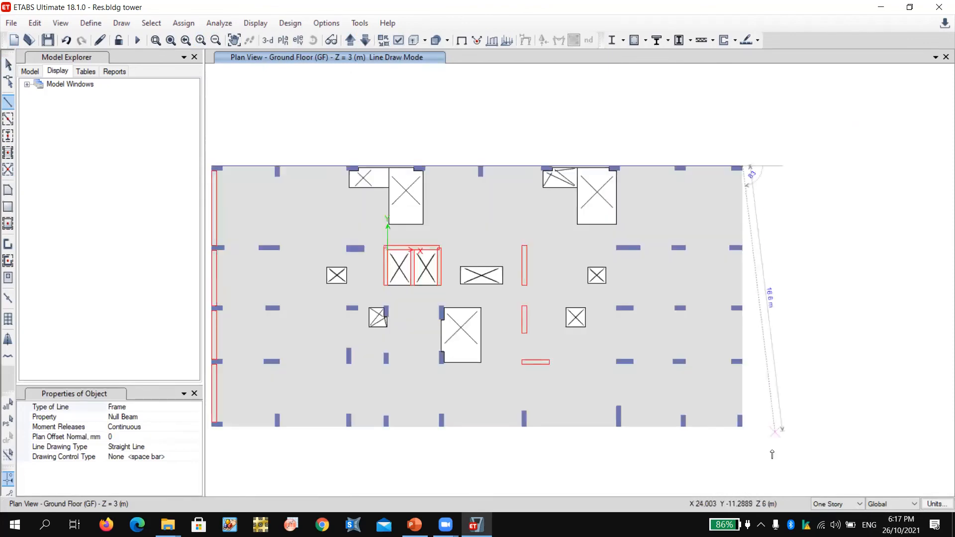
Step: Continue the null beams down the Ground Floor slab's right edge and along its lower edge to the lower-left corner
scroll(775, 435, "up", 3)
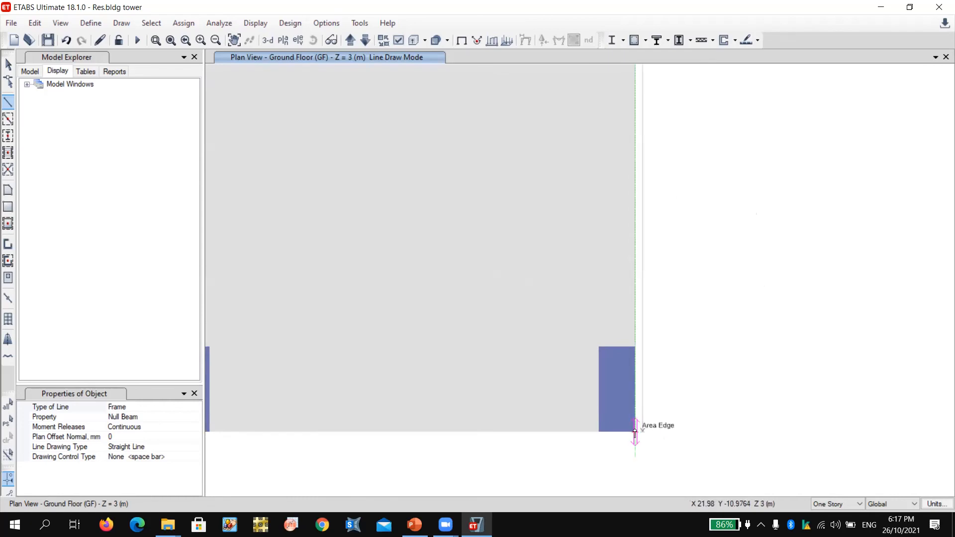
scroll(838, 378, "down", 4)
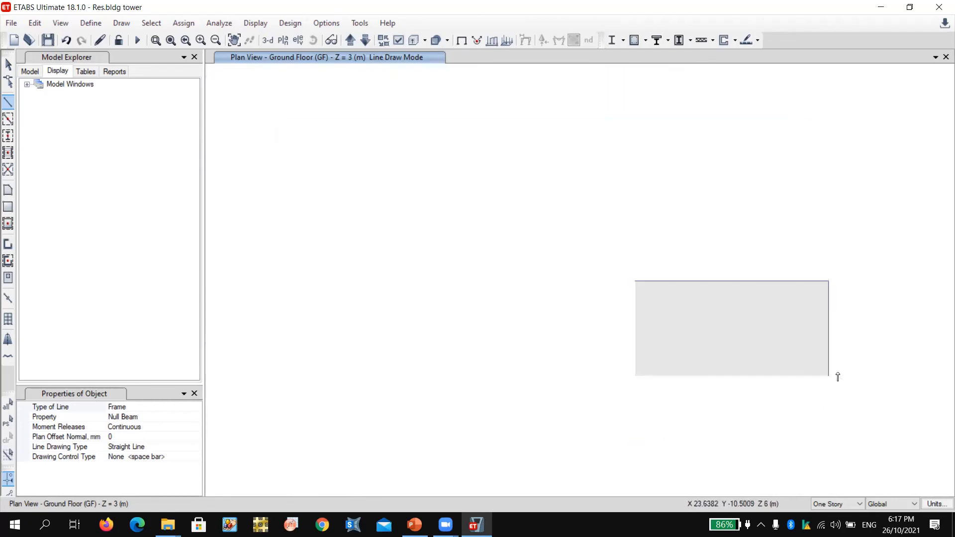
scroll(706, 380, "up", 3)
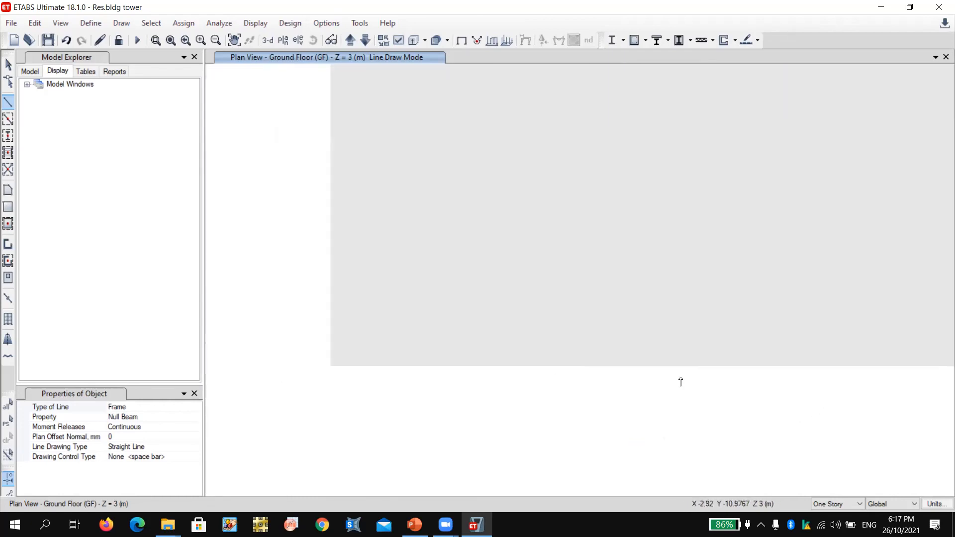
left_click(327, 365)
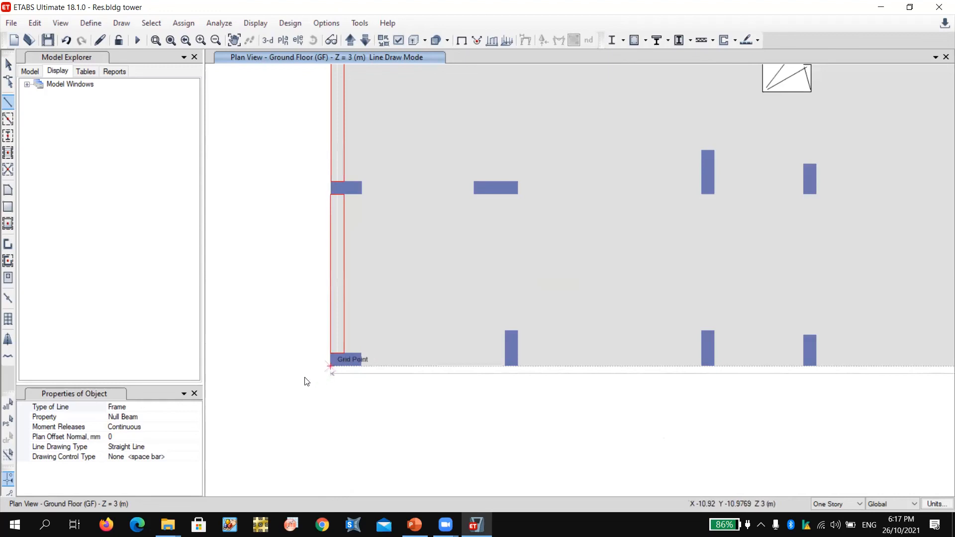
key("Escape")
scroll(230, 387, "down", 4)
middle_click_drag(340, 325, 369, 330)
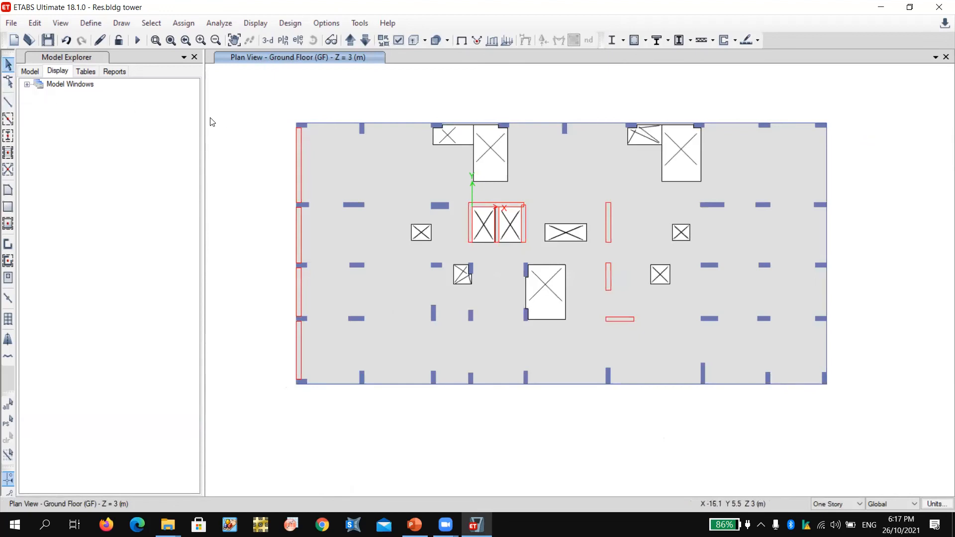
Step: Check the null beams along the Ground Floor slab's upper and right edges by selecting them
left_click(325, 124)
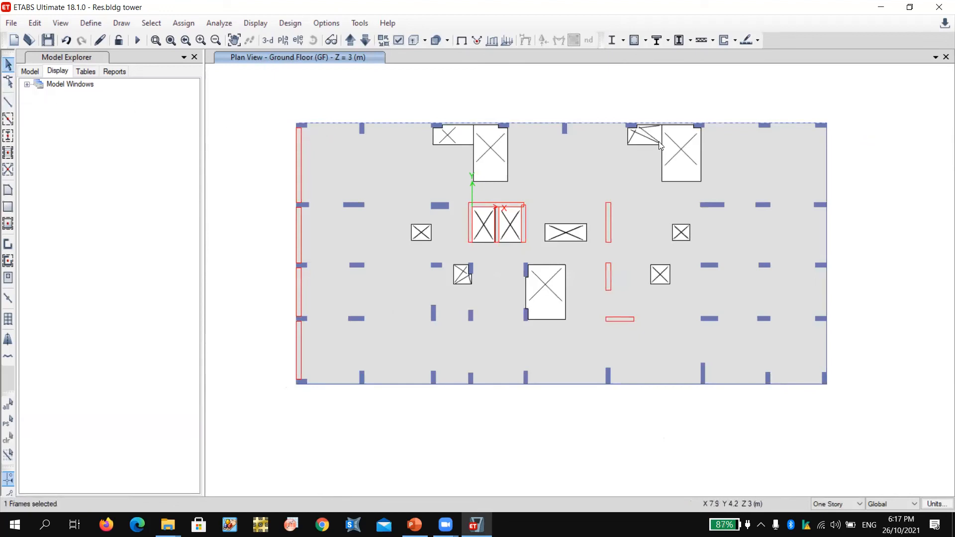
right_click(827, 152)
left_click(444, 448)
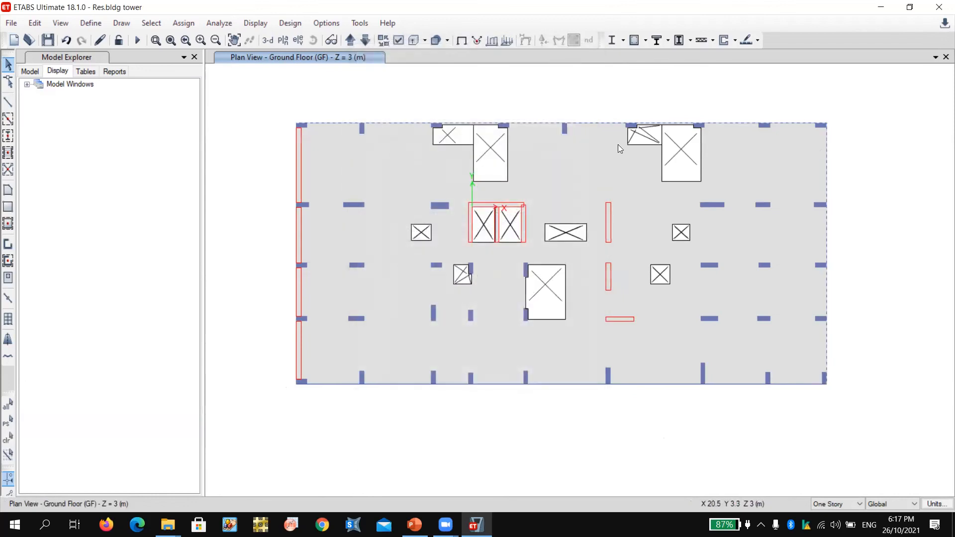
Step: Step the plan view up and down through the stories near the Ground Floor, then open the Roof plan
left_click(351, 43)
left_click(352, 43)
left_click(351, 43)
left_click(366, 41)
left_click(365, 41)
left_click(366, 40)
left_click(365, 41)
left_click(365, 41)
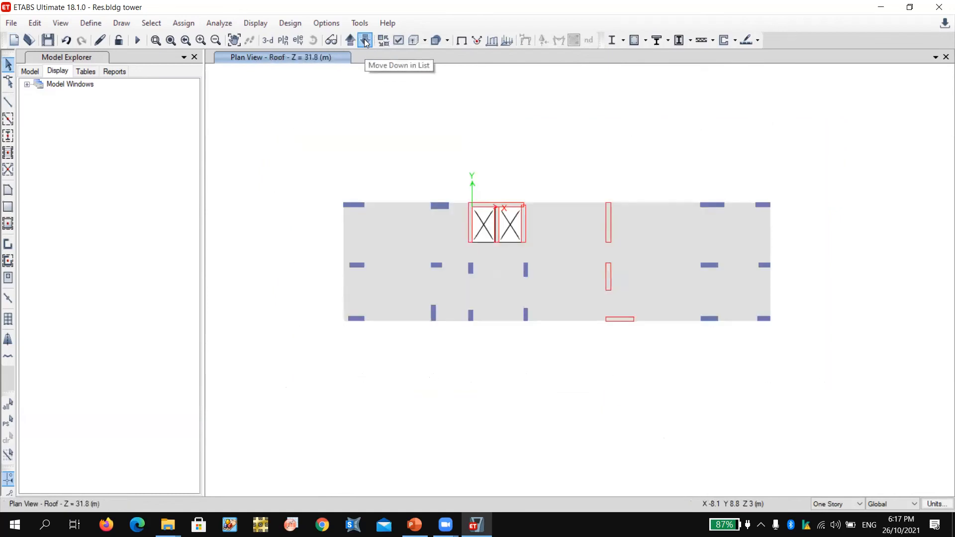
Step: Draw null beams along the Roof slab's upper and right edges, from the upper-left to the lower-right corner
left_click(9, 102)
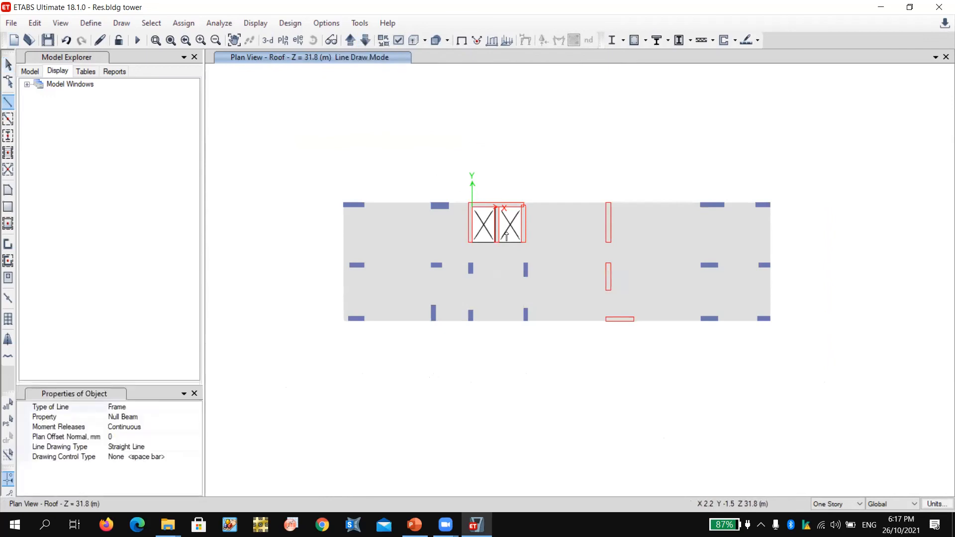
left_click(343, 204)
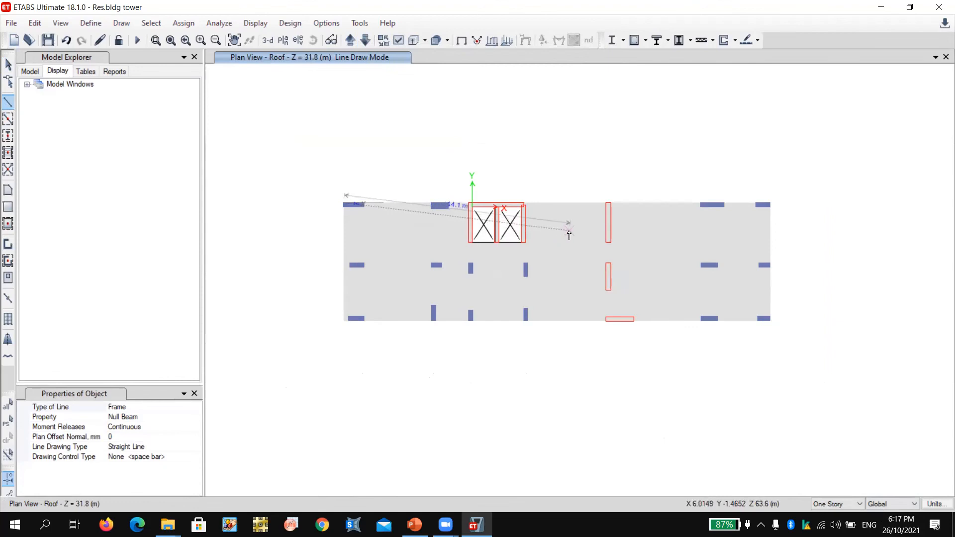
scroll(749, 214, "up", 3)
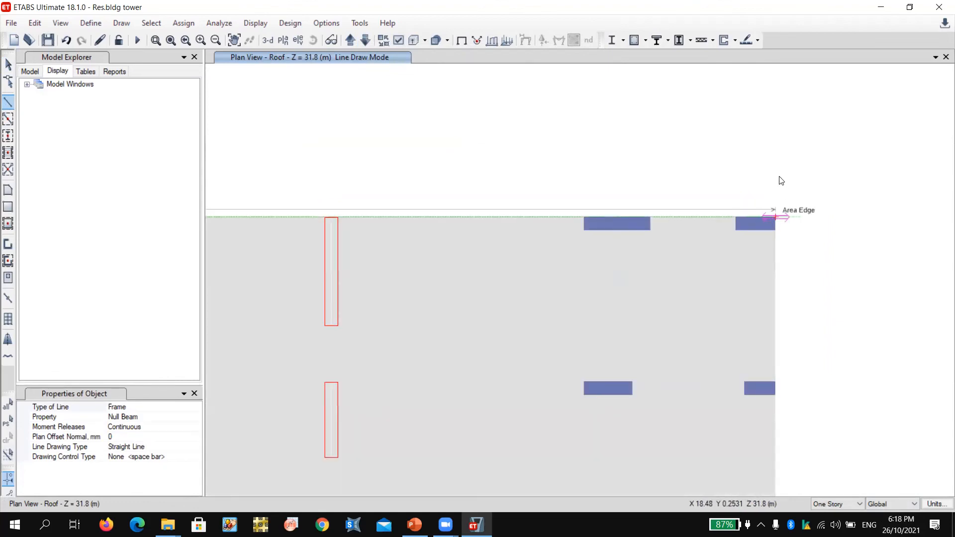
scroll(779, 181, "down", 3)
scroll(787, 299, "up", 4)
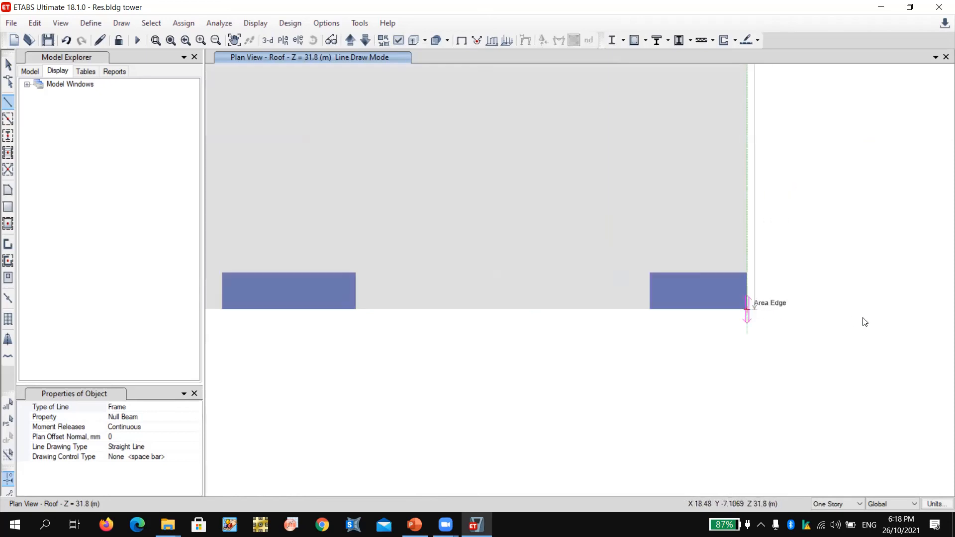
Step: Draw null beams along the Roof slab's lower and left edges, closing the outline at the upper-left corner
scroll(870, 320, "down", 3)
scroll(375, 316, "up", 4)
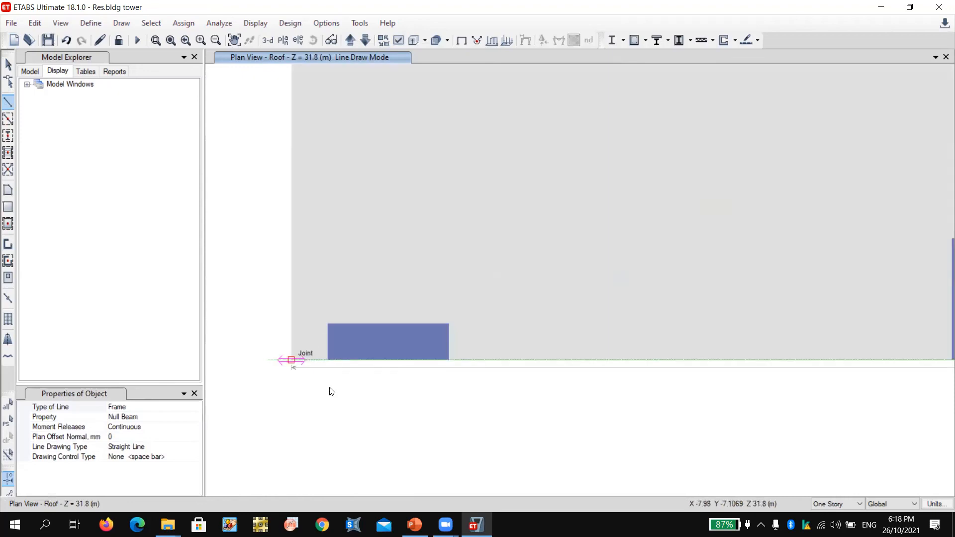
scroll(329, 390, "down", 3)
scroll(321, 278, "up", 4)
scroll(318, 275, "down", 3)
scroll(330, 264, "up", 4)
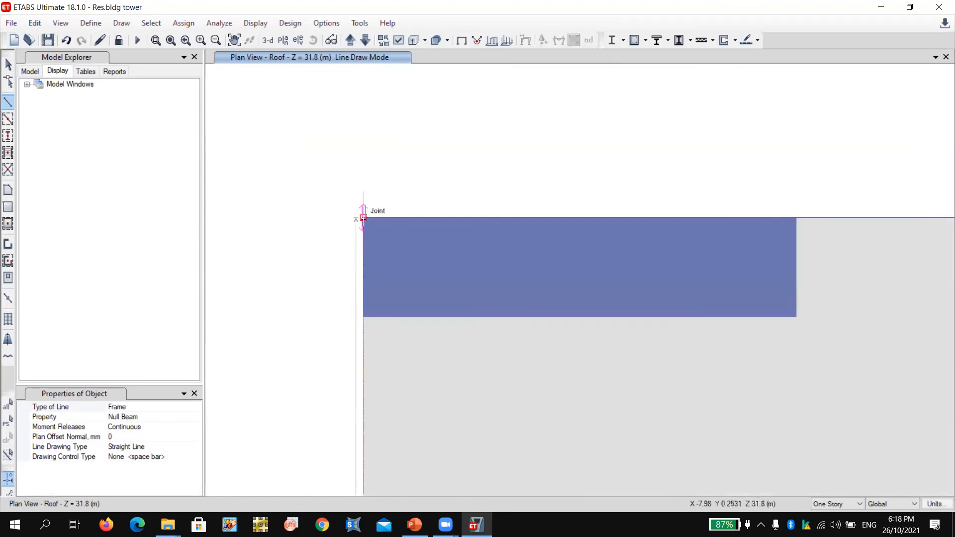
left_click(364, 217)
key("Escape")
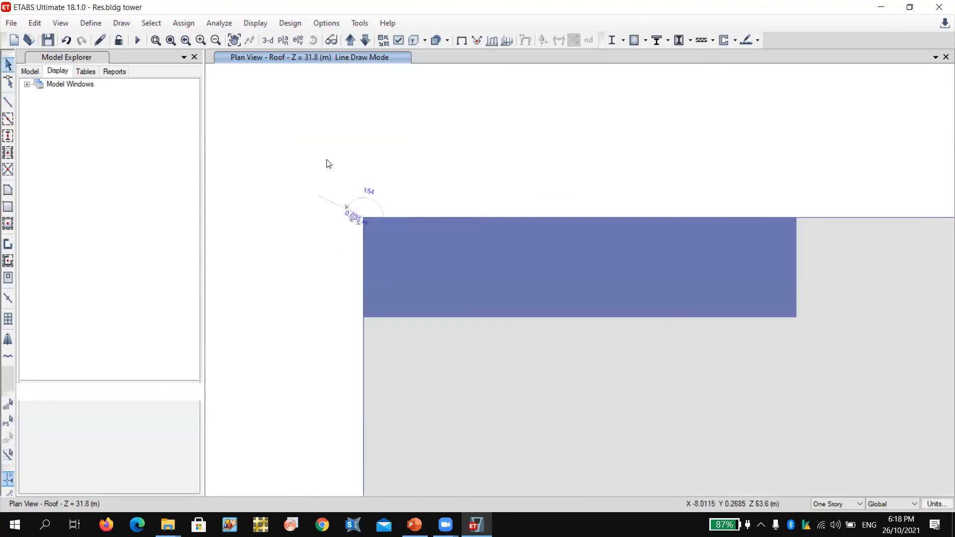
Step: Look over the tower in 3-D and open the 8th Floor plan view
scroll(329, 159, "down", 3)
scroll(327, 166, "down", 3)
left_click(270, 45)
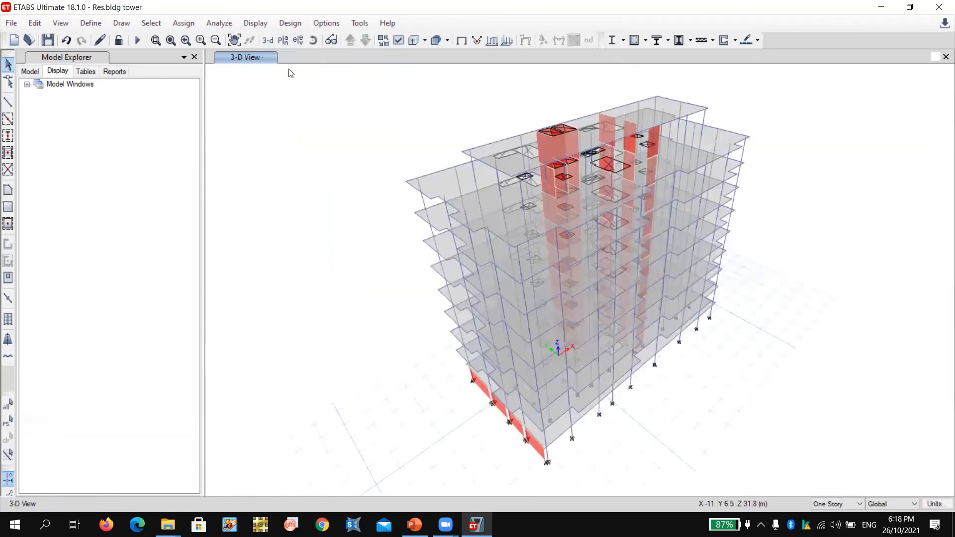
left_click(313, 40)
left_click_drag(378, 234, 401, 167)
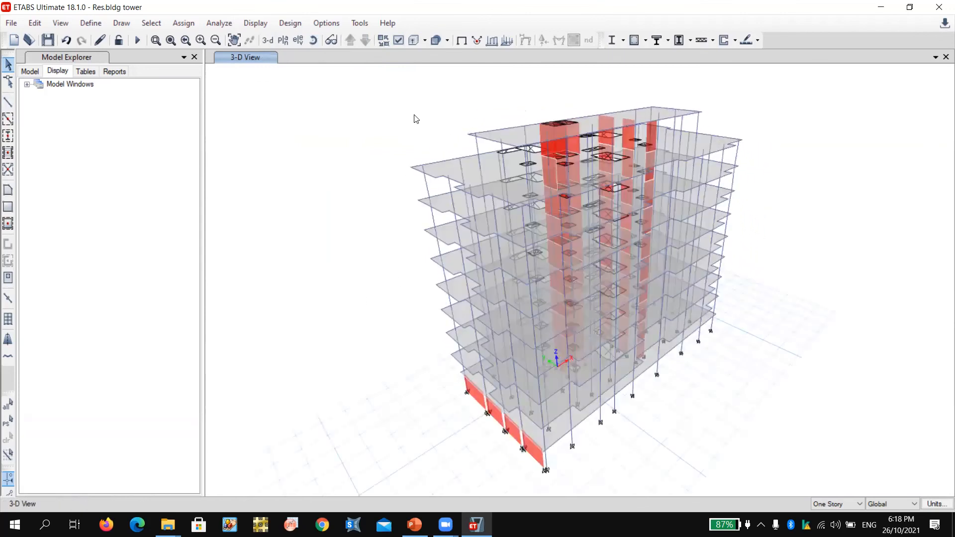
left_click(283, 40)
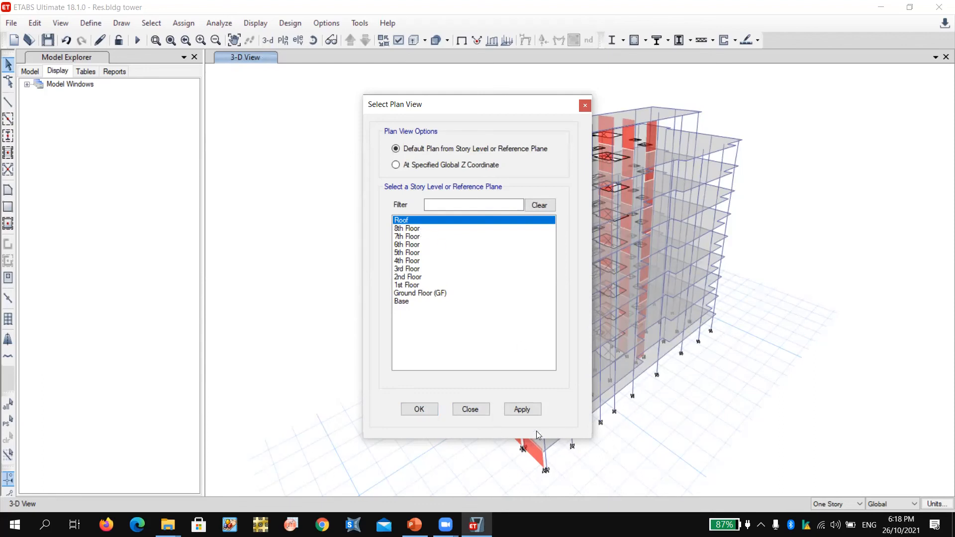
left_click(425, 229)
left_click(525, 410)
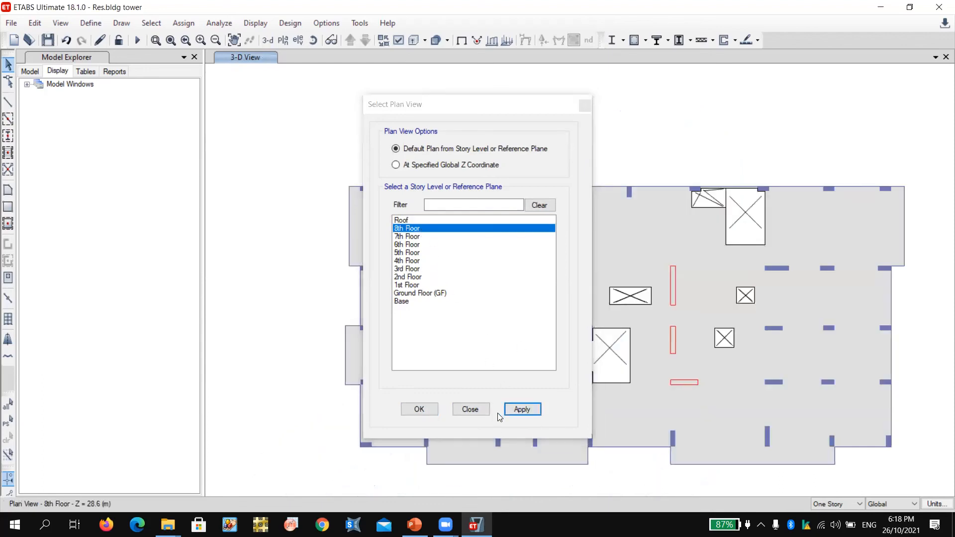
left_click(479, 410)
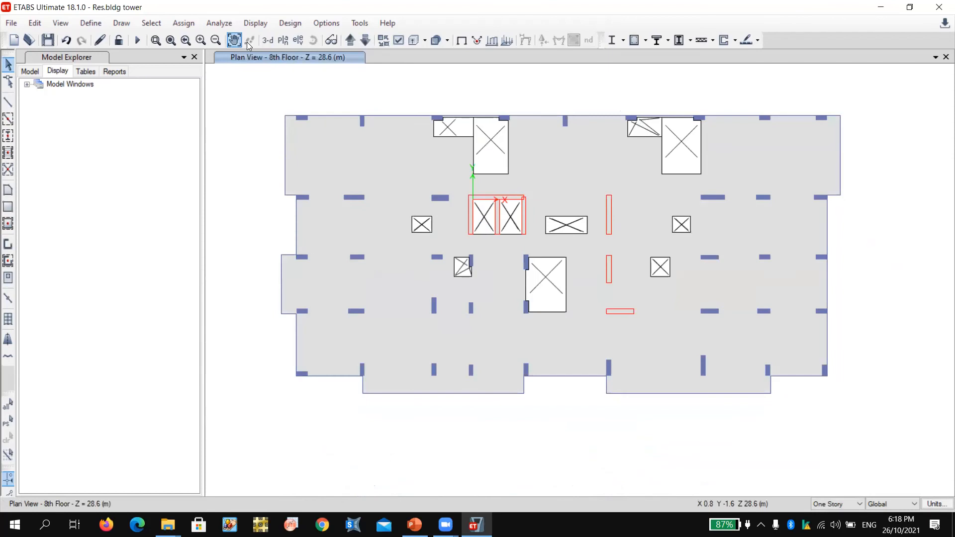
Step: Select every frame in the model that has the Null Beam section property
left_click(152, 23)
mouse_move(160, 44)
mouse_move(383, 155)
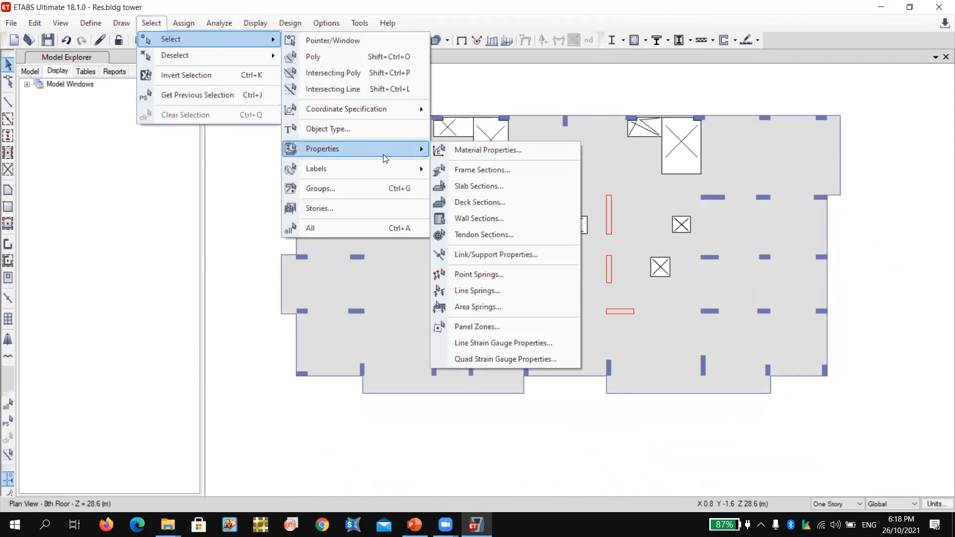
left_click(467, 170)
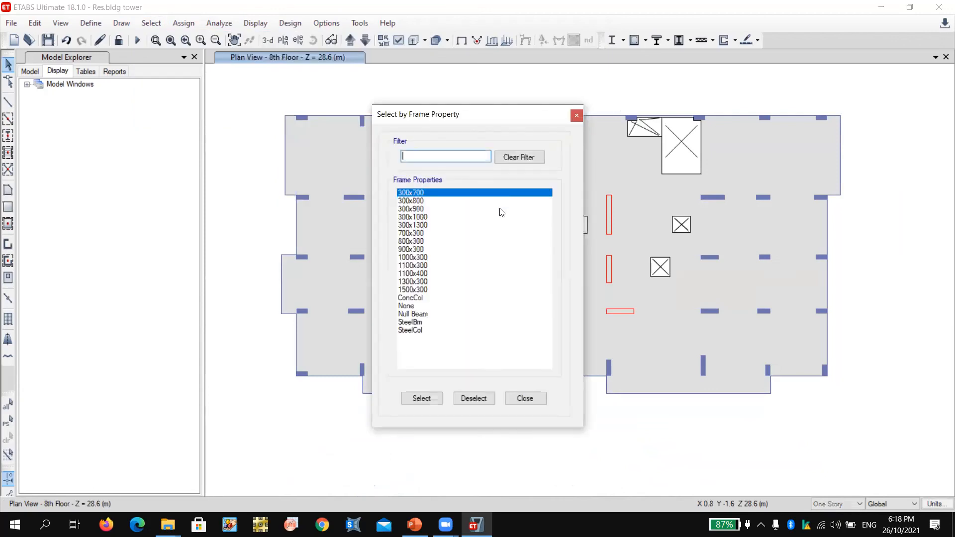
left_click(424, 314)
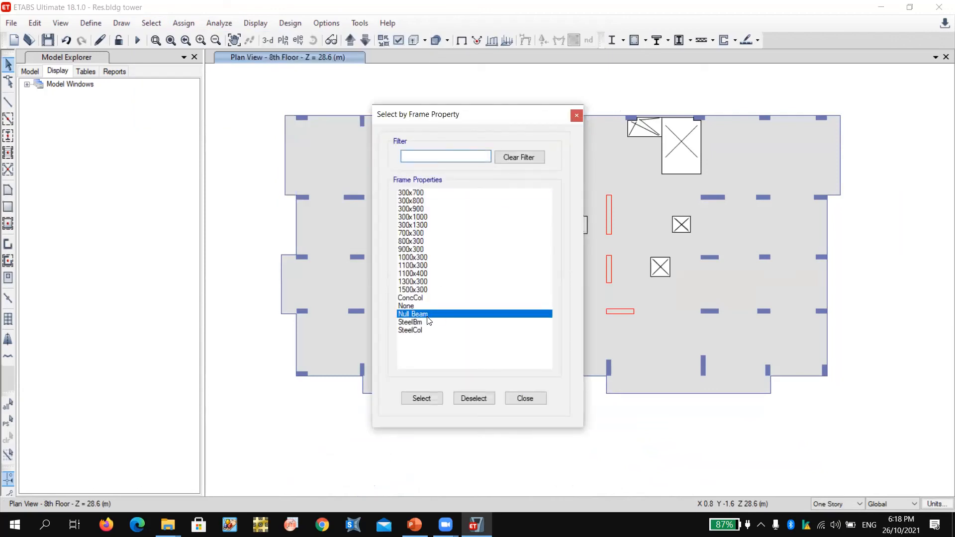
left_click(421, 398)
left_click(526, 398)
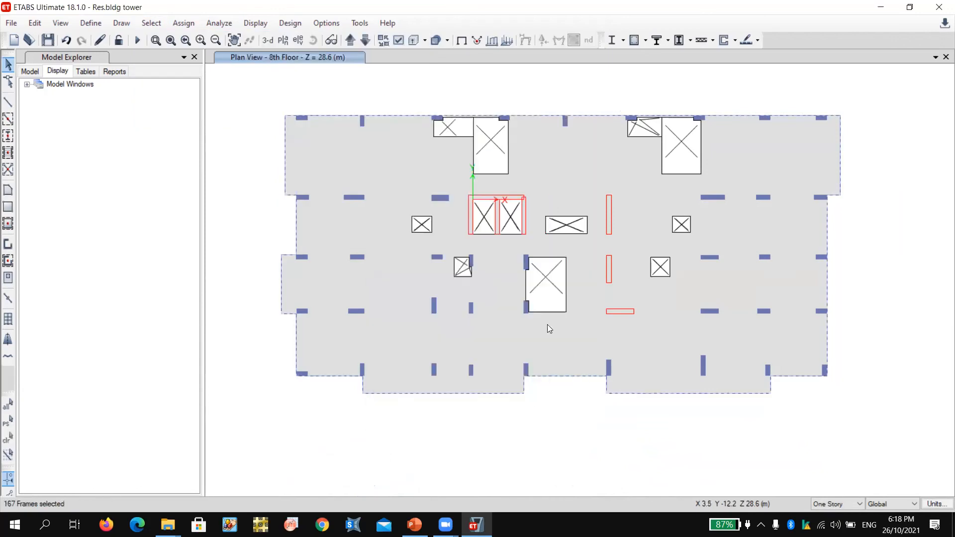
Step: Step the plan view through all stories to check the null beam selection on each slab perimeter, ending on the 8th Floor
left_click(365, 40)
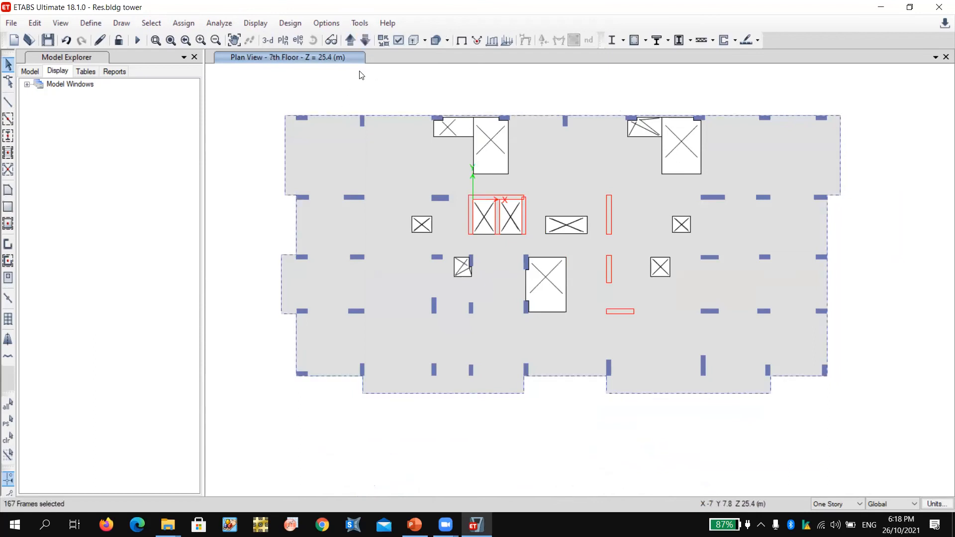
left_click(367, 40)
left_click(366, 41)
left_click(367, 41)
left_click(367, 40)
left_click(367, 40)
left_click(367, 41)
left_click(367, 41)
left_click(367, 40)
left_click(367, 41)
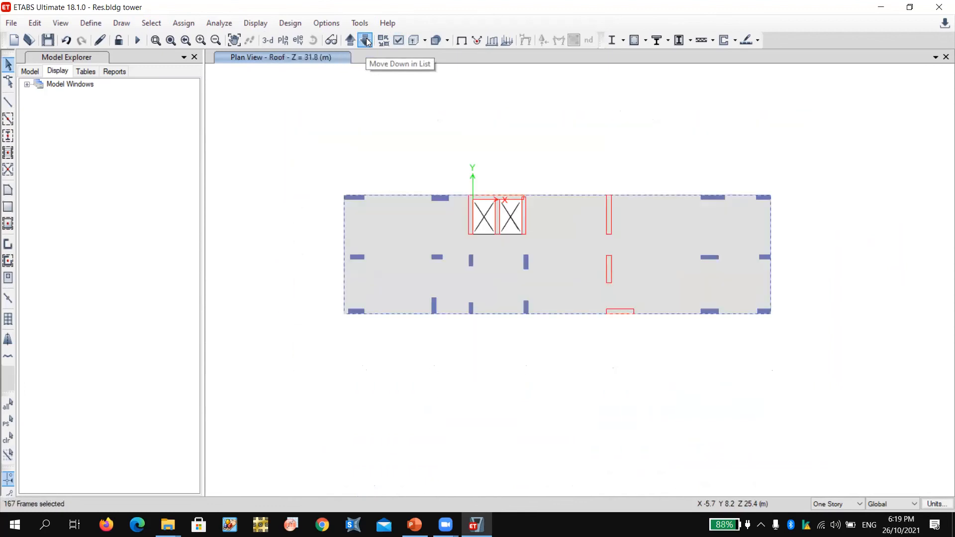
left_click(366, 40)
left_click(351, 40)
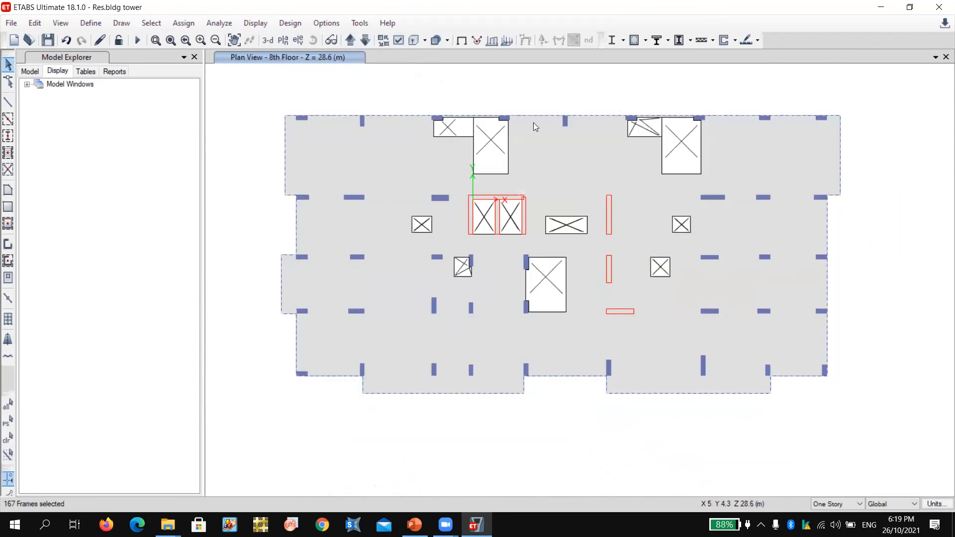
left_click(176, 26)
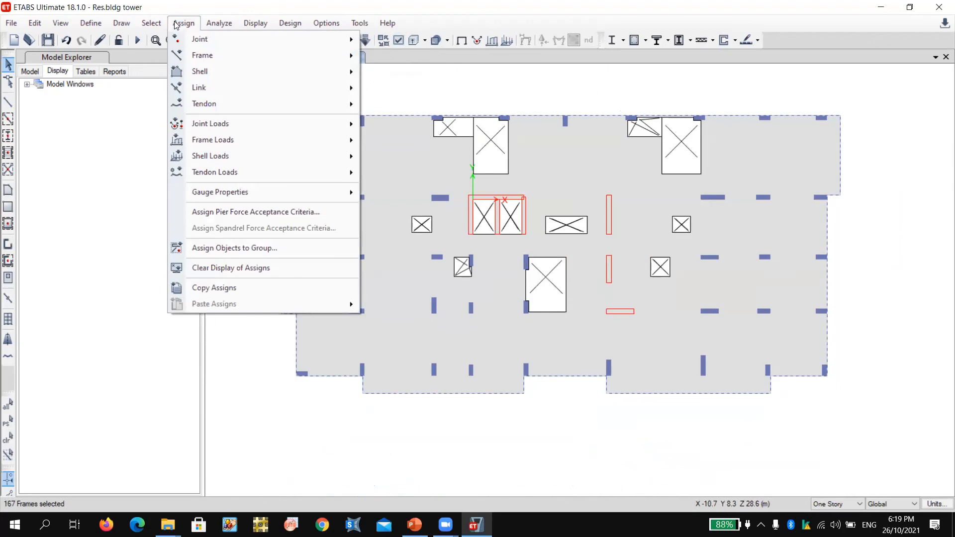
left_click(176, 26)
left_click(91, 24)
left_click(91, 24)
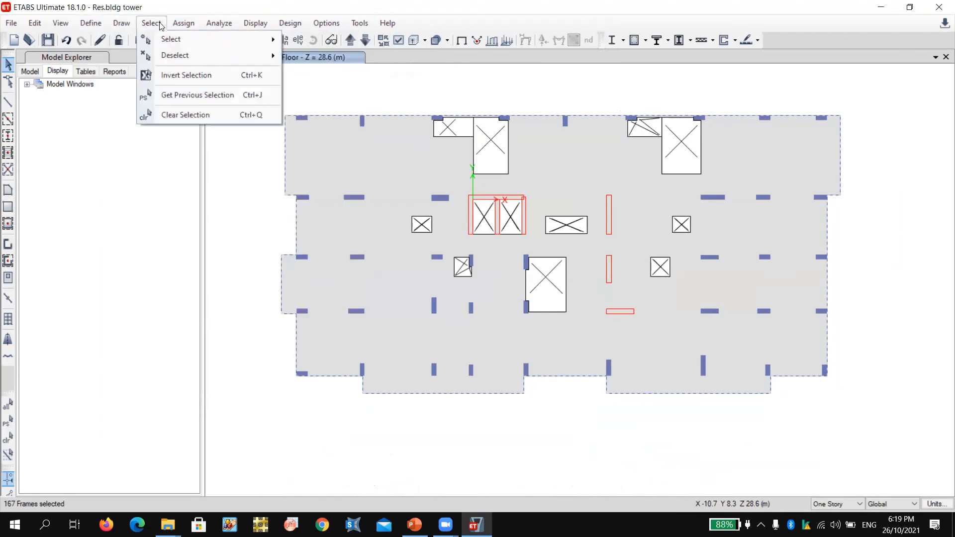
Step: Assign a uniform distributed gravity load of 10 kN/m in the SIDL pattern to the selected null beams, replacing existing loads
left_click(182, 24)
mouse_move(188, 40)
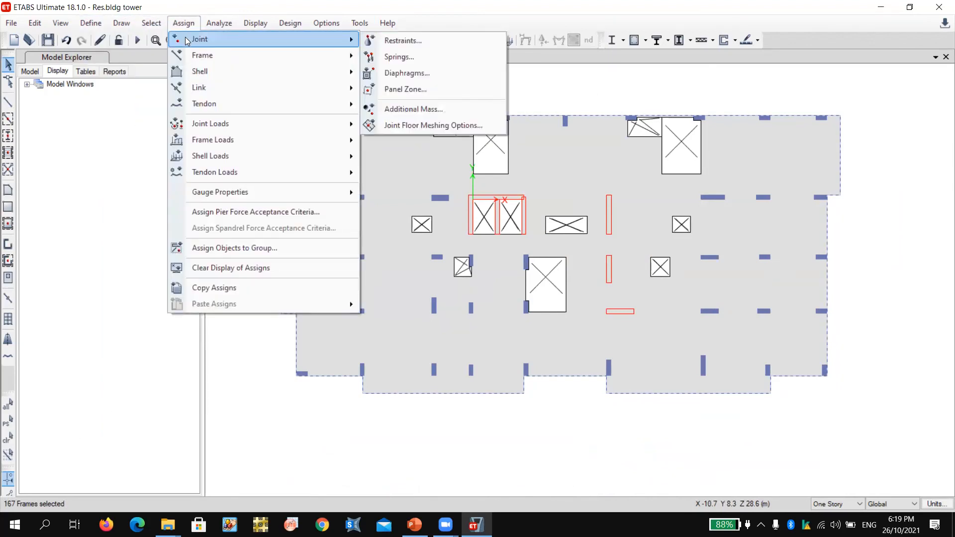
mouse_move(202, 70)
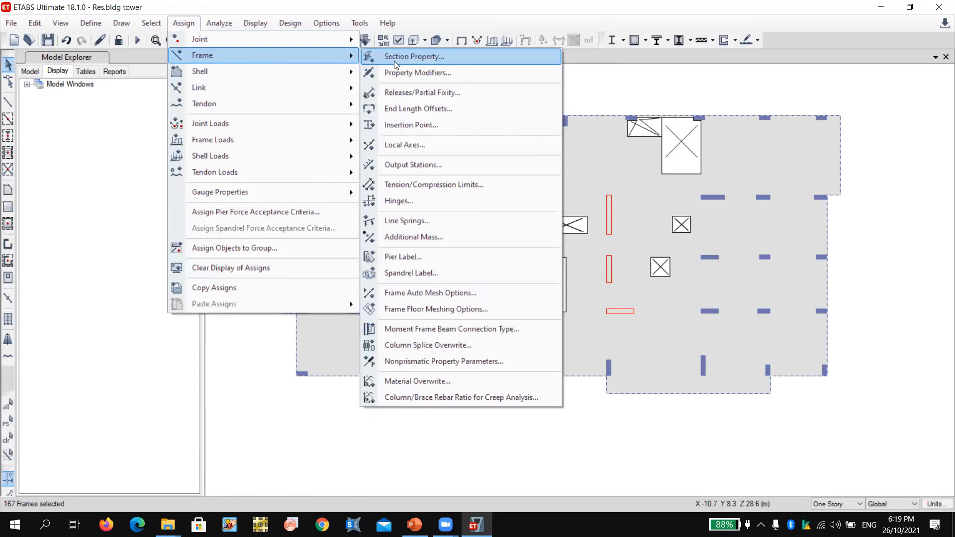
mouse_move(326, 140)
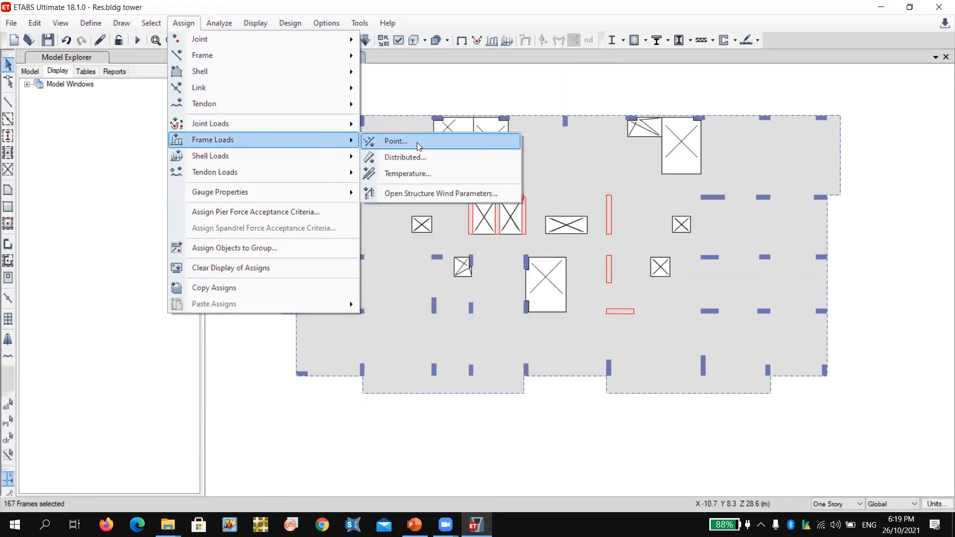
left_click(417, 157)
left_click(502, 191)
left_click(483, 213)
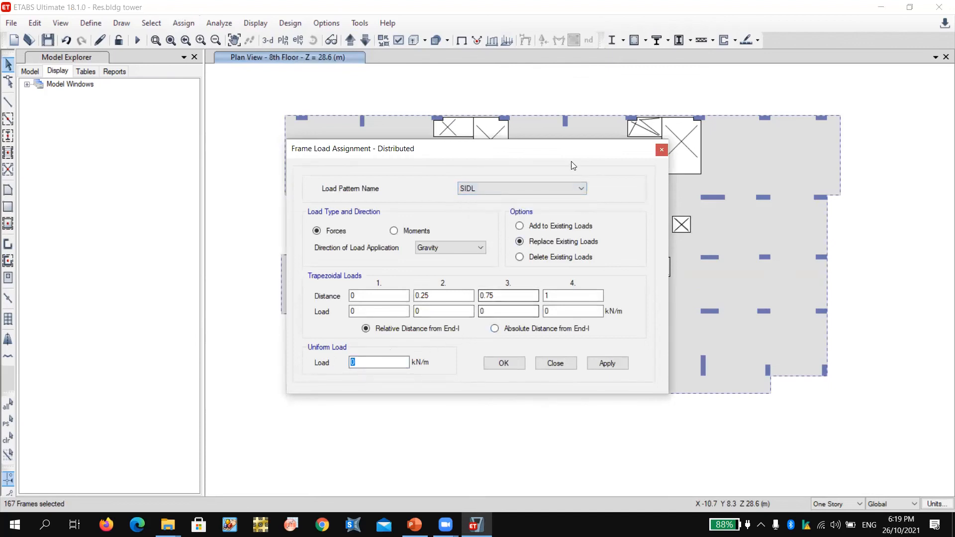
left_click_drag(560, 151, 274, 151)
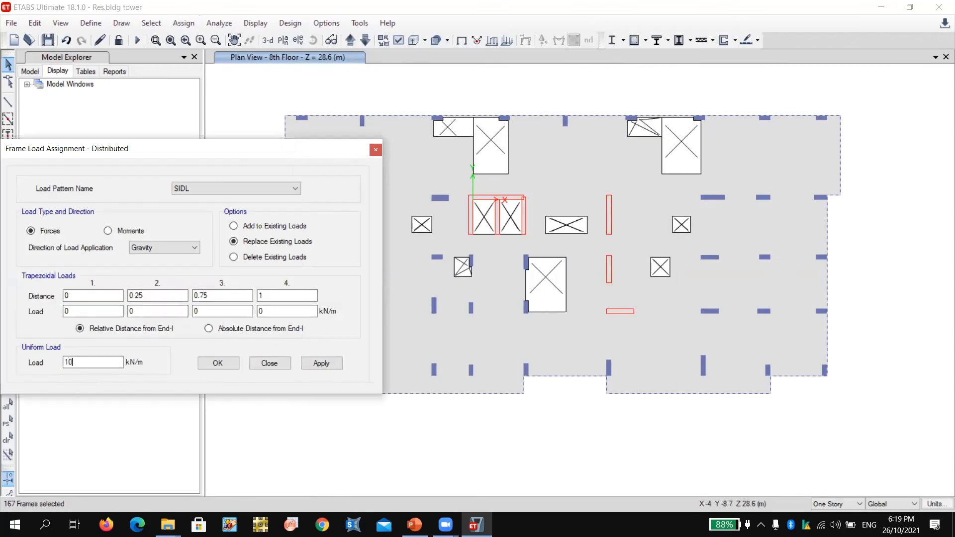
left_click(321, 364)
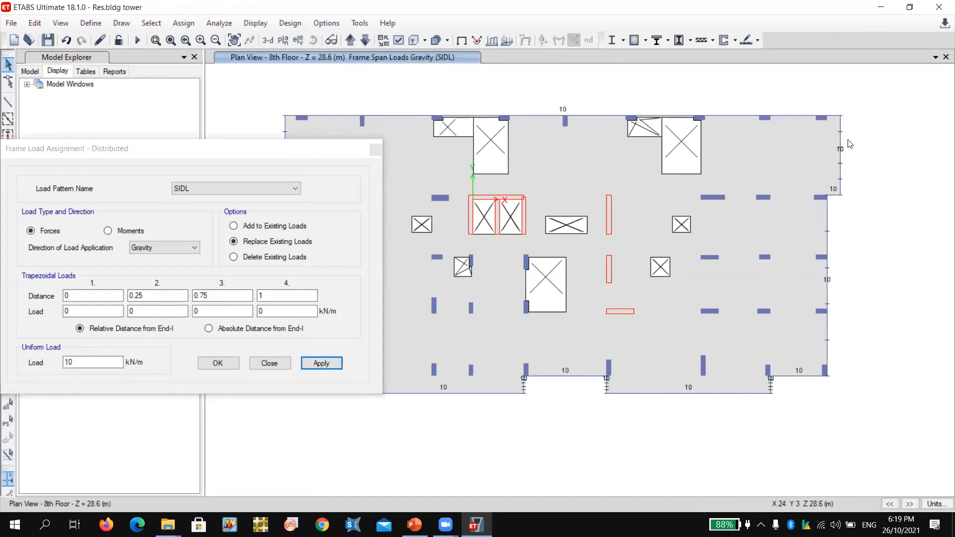
left_click(218, 363)
Step: Inspect the SIDL frame loads around the tower in 3-D from several angles, and restore the undeformed shape display
left_click(267, 41)
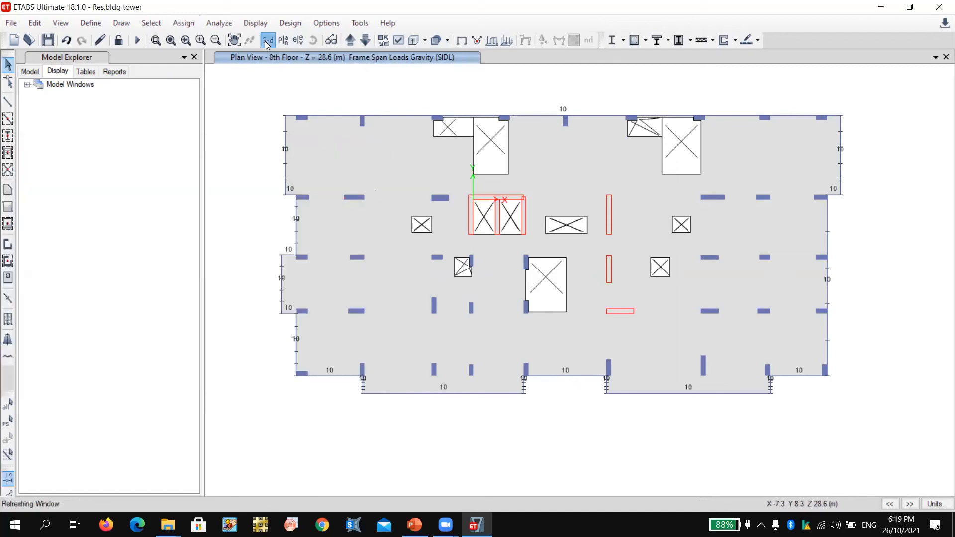
left_click(312, 43)
left_click_drag(341, 358, 395, 260)
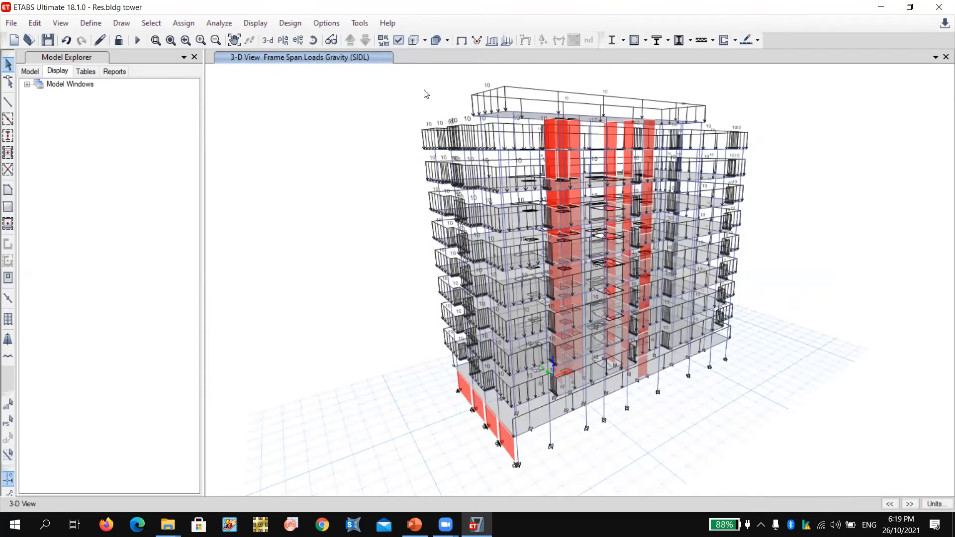
left_click(313, 40)
left_click_drag(356, 201, 367, 237)
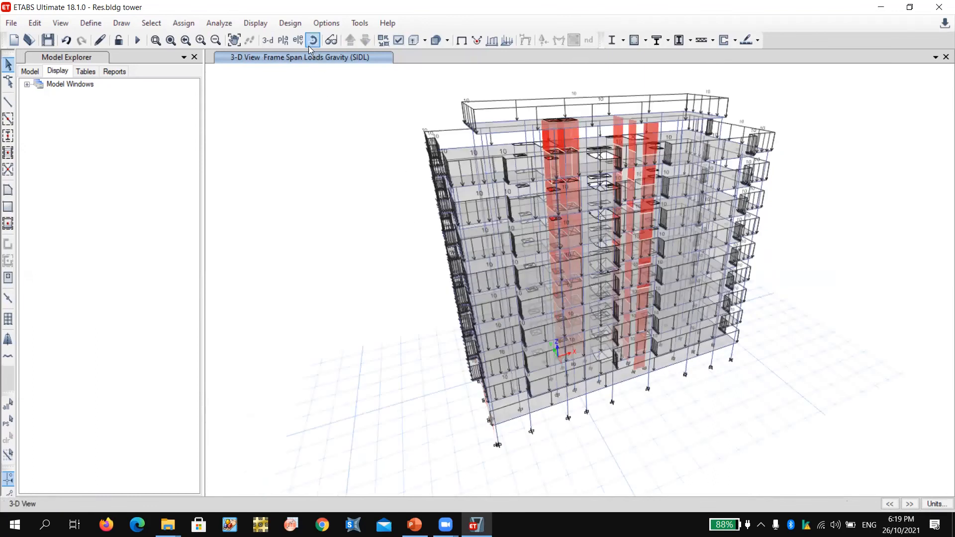
left_click(461, 41)
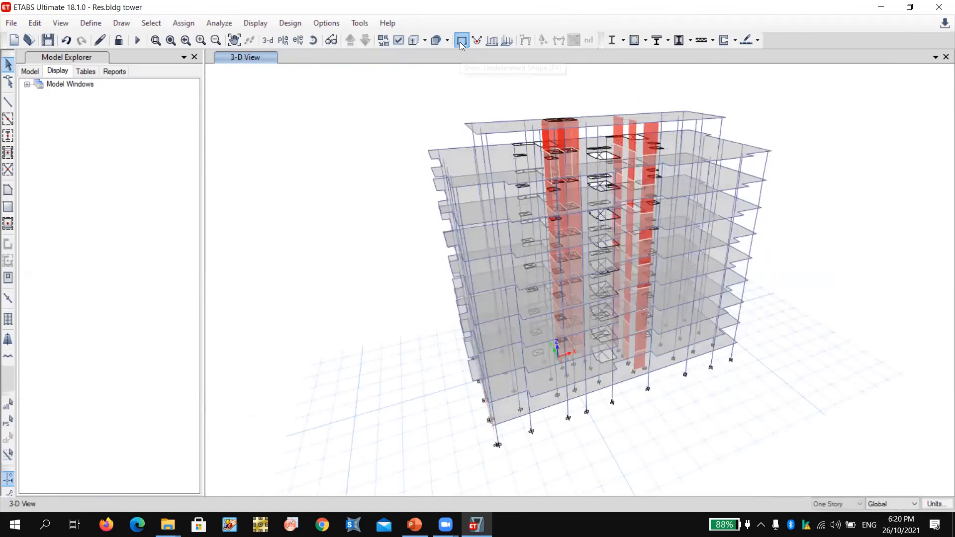
Step: Open the Roof plan and select all floors in the model by object type, checking the selection on the 8th Floor
left_click(282, 41)
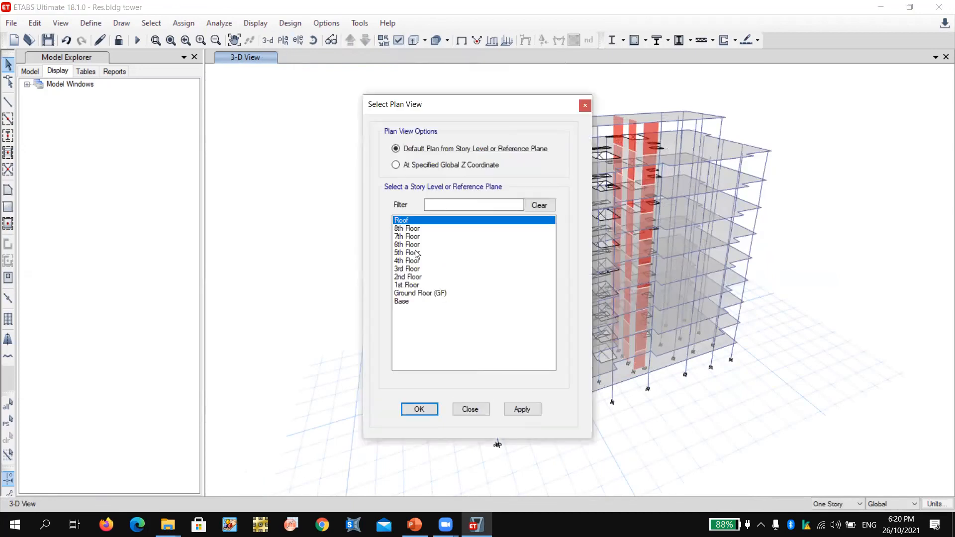
left_click(517, 408)
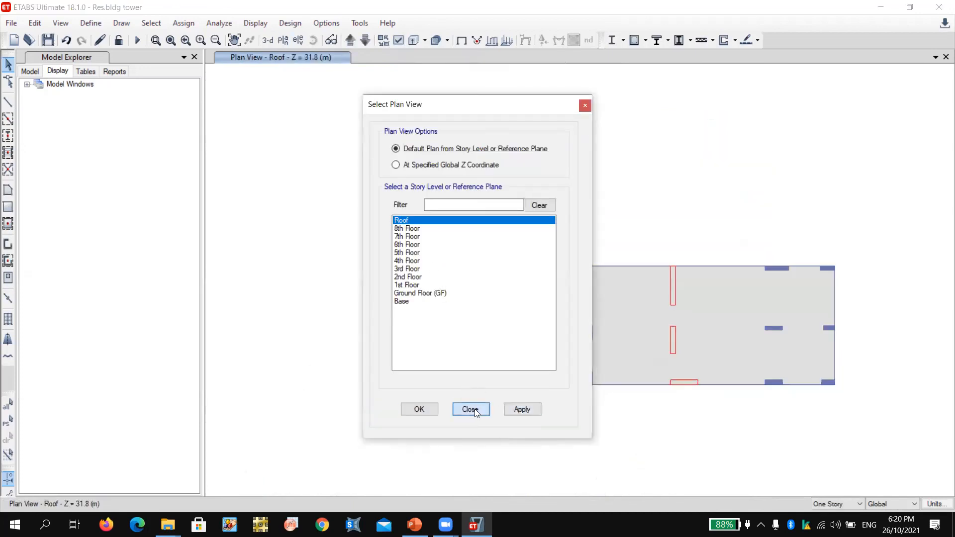
left_click(470, 409)
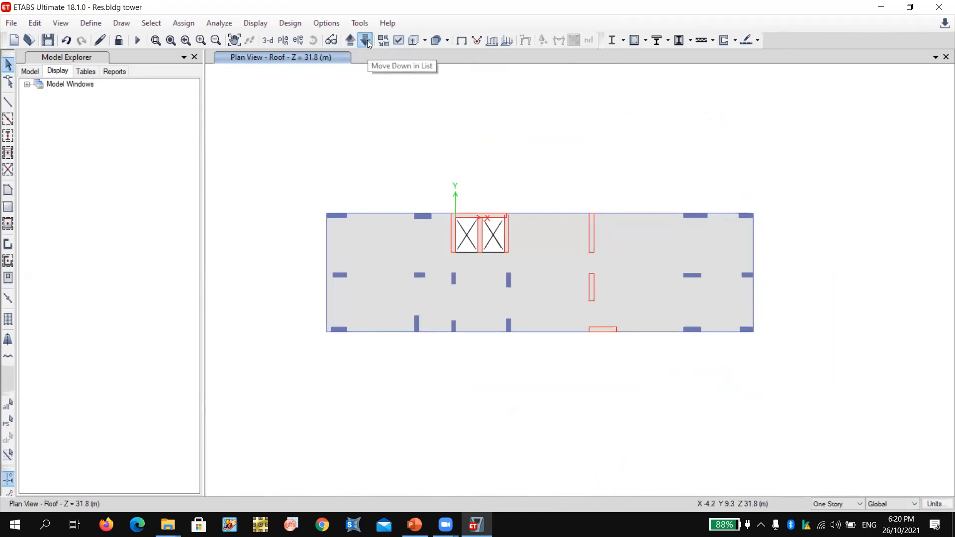
left_click(151, 23)
mouse_move(167, 39)
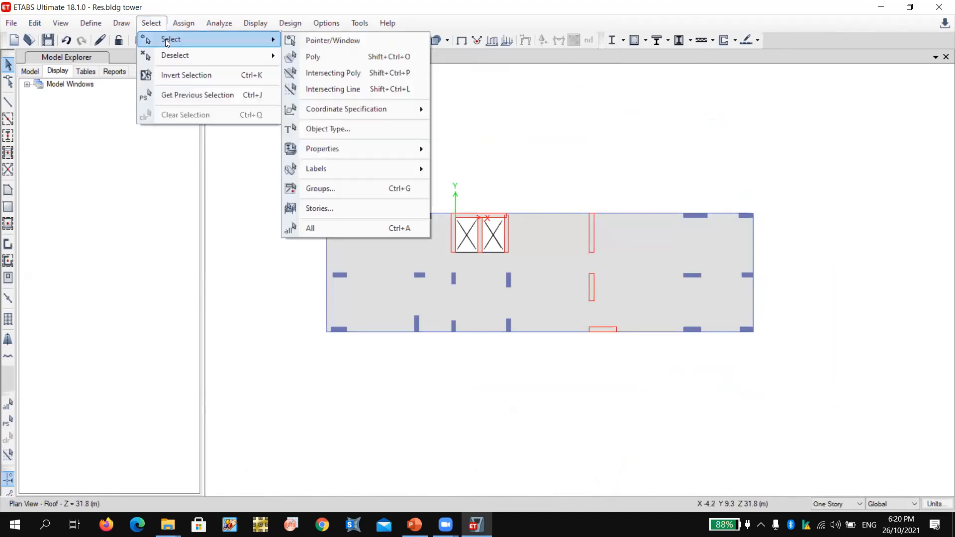
left_click(356, 131)
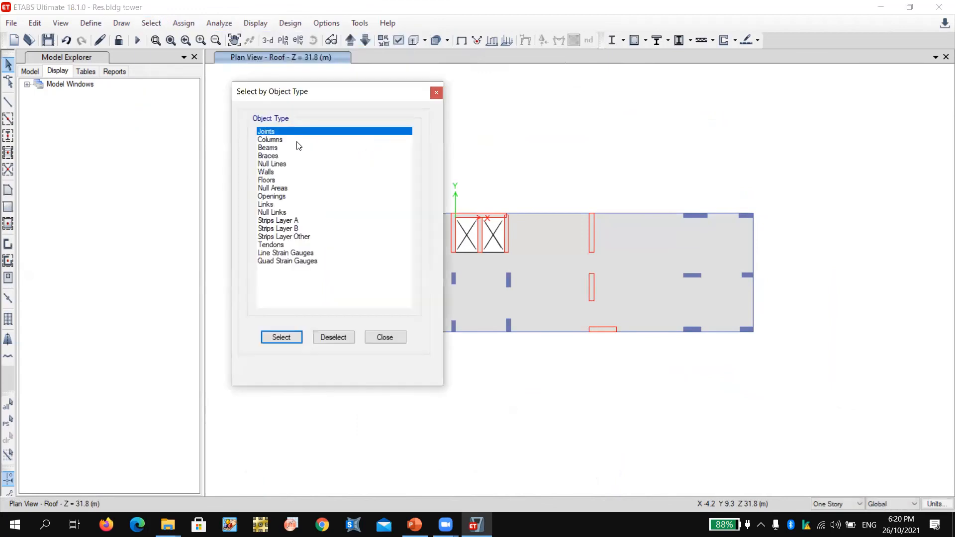
left_click(279, 181)
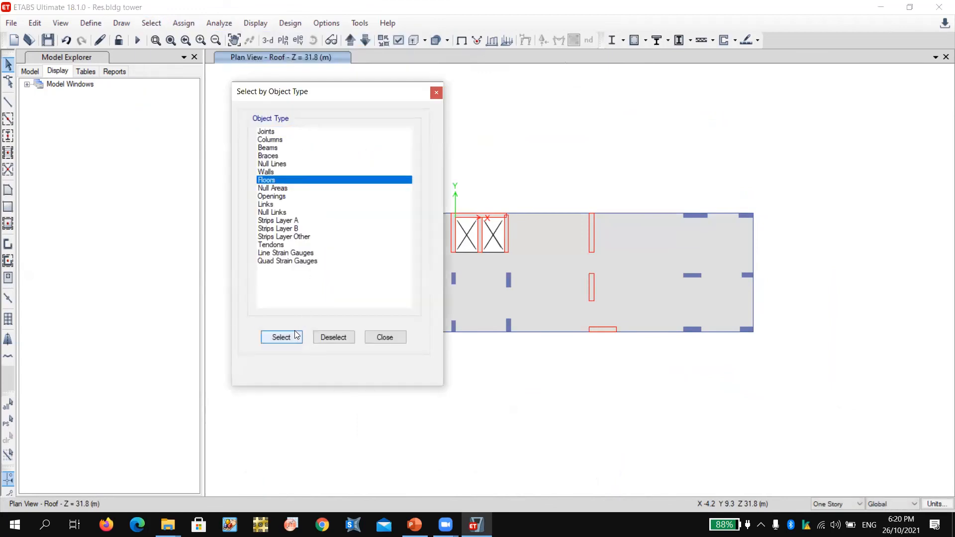
left_click(281, 337)
left_click(377, 340)
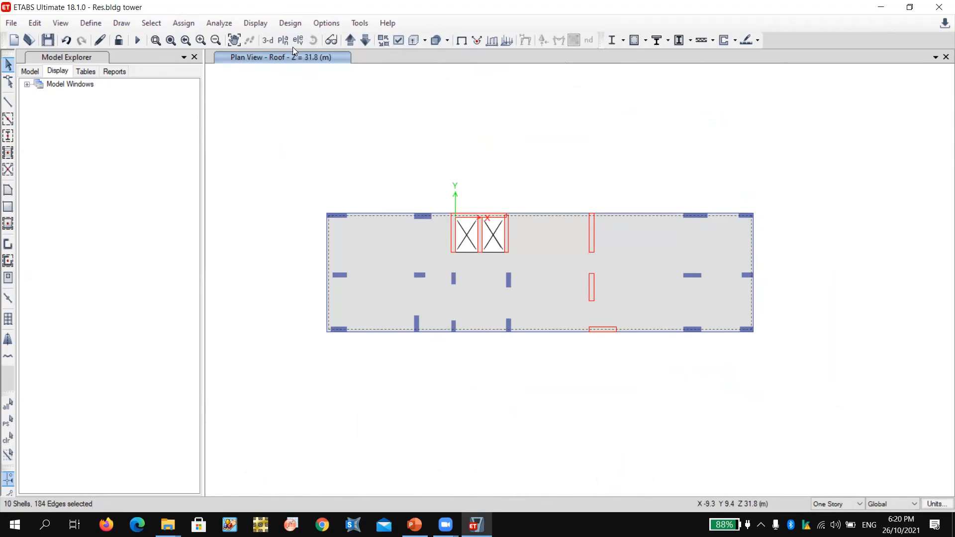
left_click(364, 41)
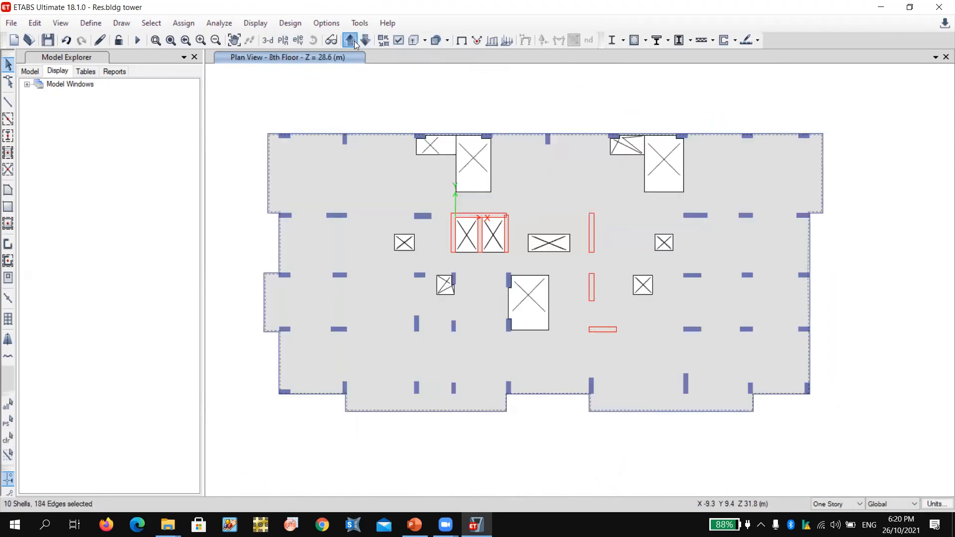
Step: Assign a uniform gravity shell load of 3.5 kN/m² in the SIDL pattern to the selected floors, replacing existing loads
left_click(351, 41)
left_click(365, 41)
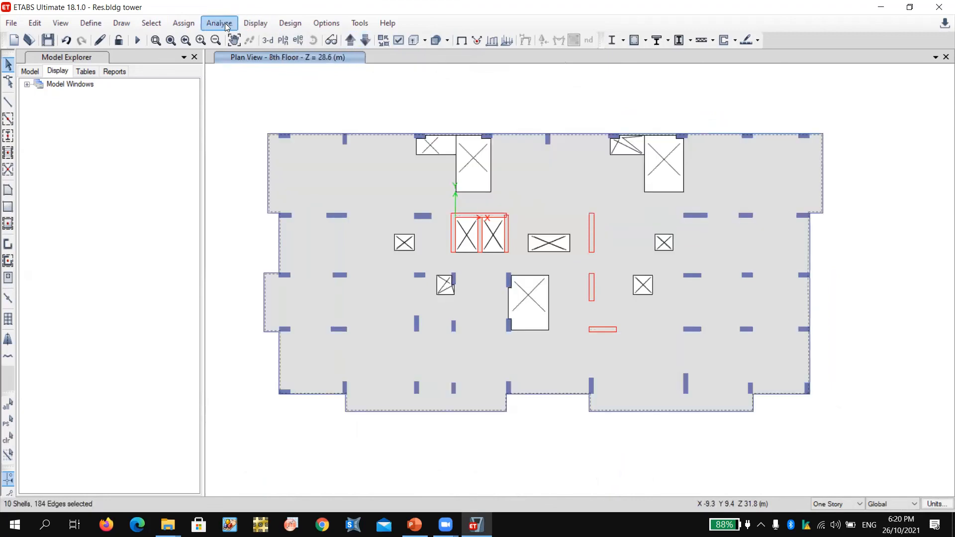
left_click(184, 23)
mouse_move(216, 72)
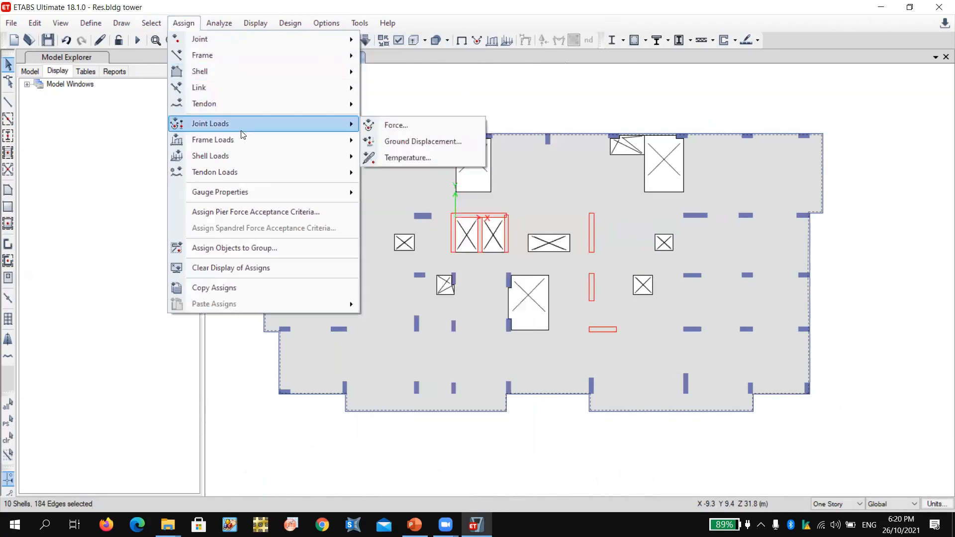
mouse_move(242, 155)
left_click(430, 170)
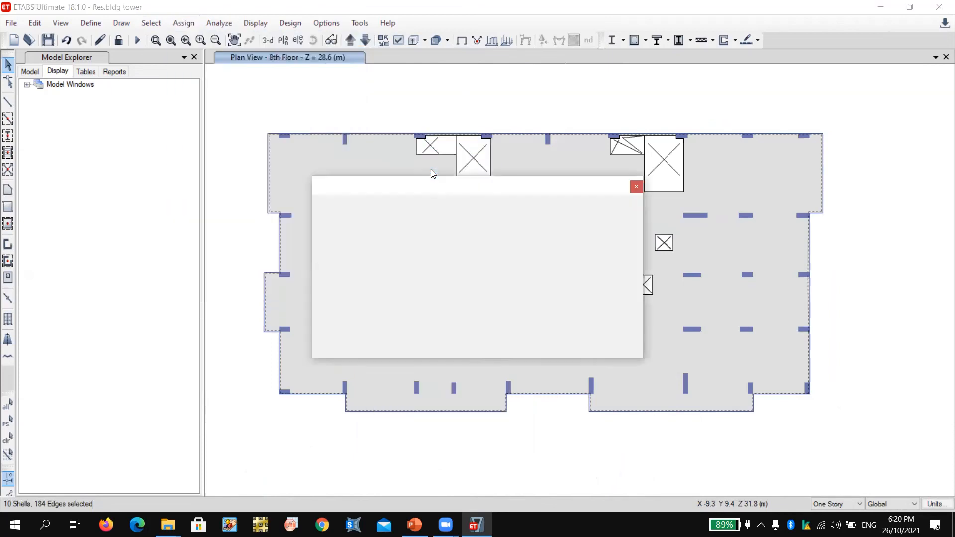
left_click(507, 227)
left_click(496, 250)
left_click(435, 265)
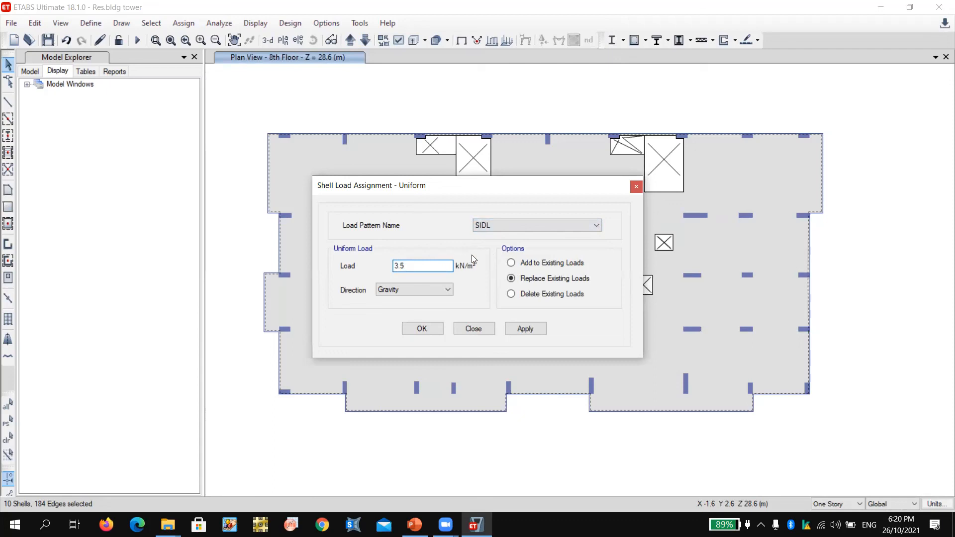
left_click(516, 329)
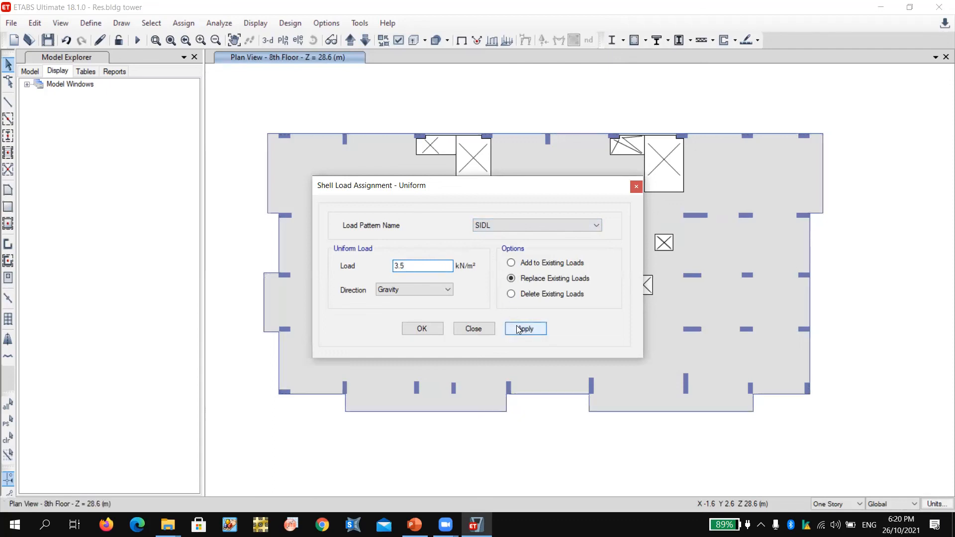
left_click(423, 328)
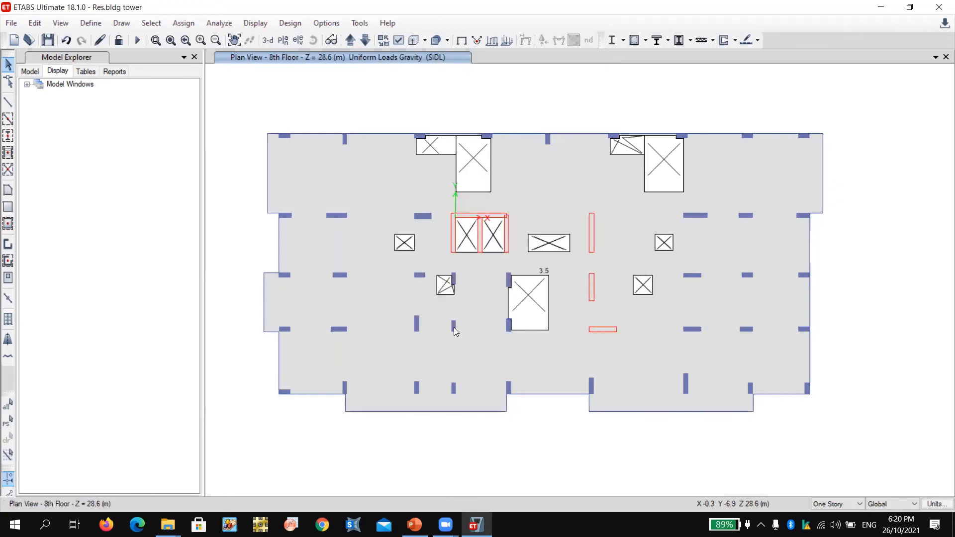
Step: Inspect the 8th Floor slab's information, reviewing its loads, geometry and assignments, and close it without changes
scroll(551, 269, "up", 3)
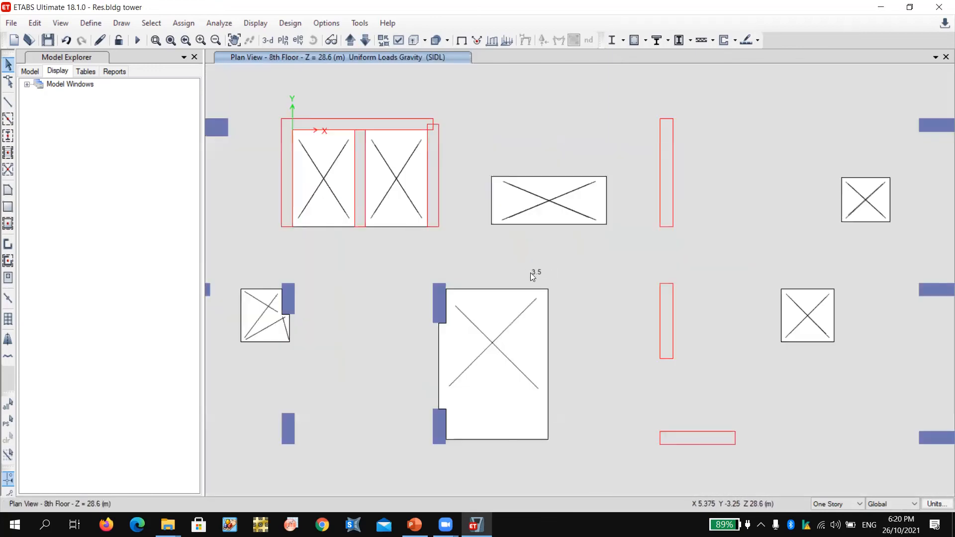
scroll(543, 260, "down", 3)
right_click(547, 192)
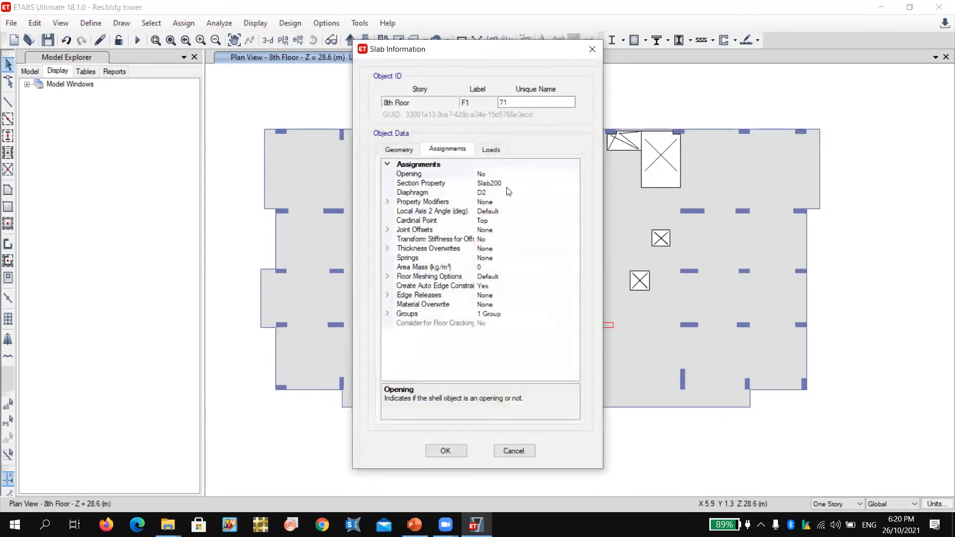
left_click(490, 150)
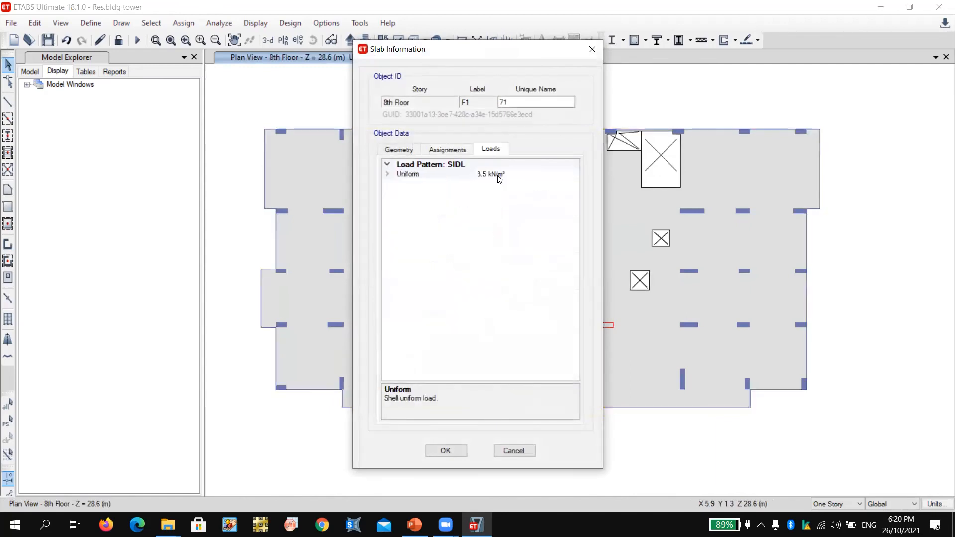
left_click(399, 150)
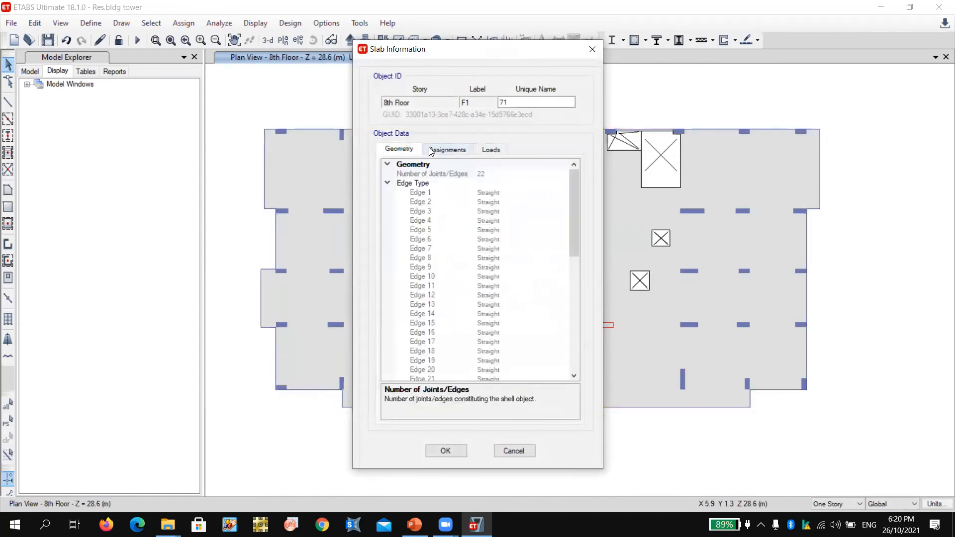
left_click(448, 149)
left_click(592, 49)
Step: Check the SIDL slab load on the other story plans, including the Ground Floor, and restore the undeformed shape on the 1st Floor
left_click(365, 40)
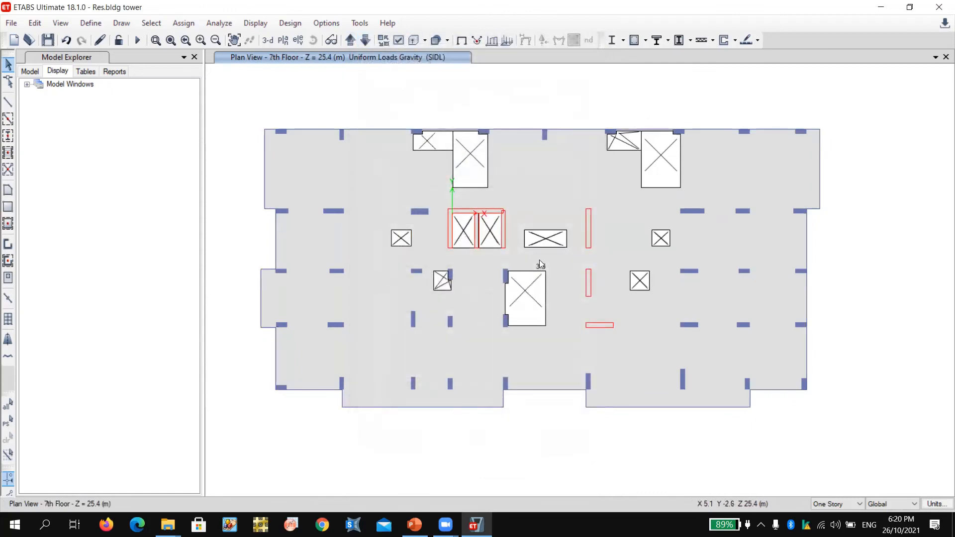
left_click(351, 40)
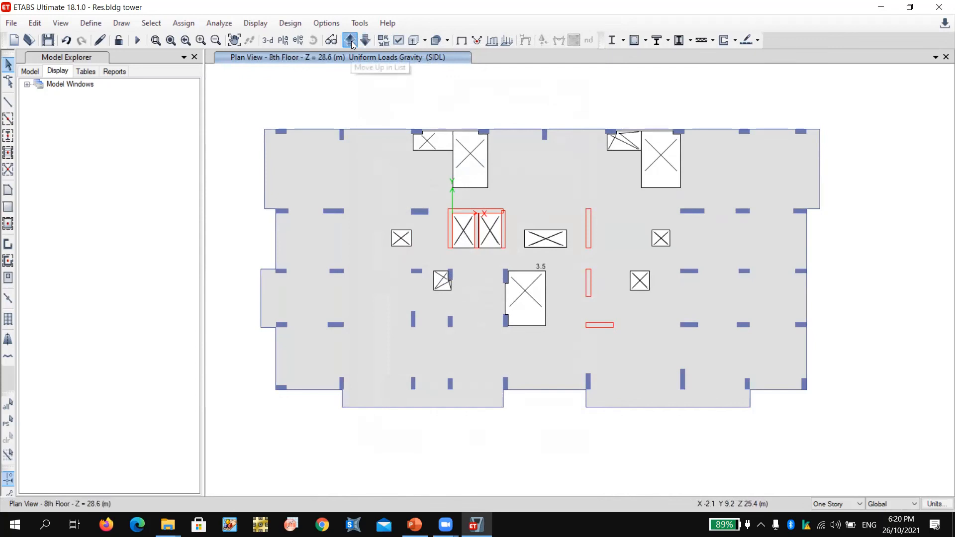
left_click(350, 40)
left_click(351, 40)
left_click(351, 40)
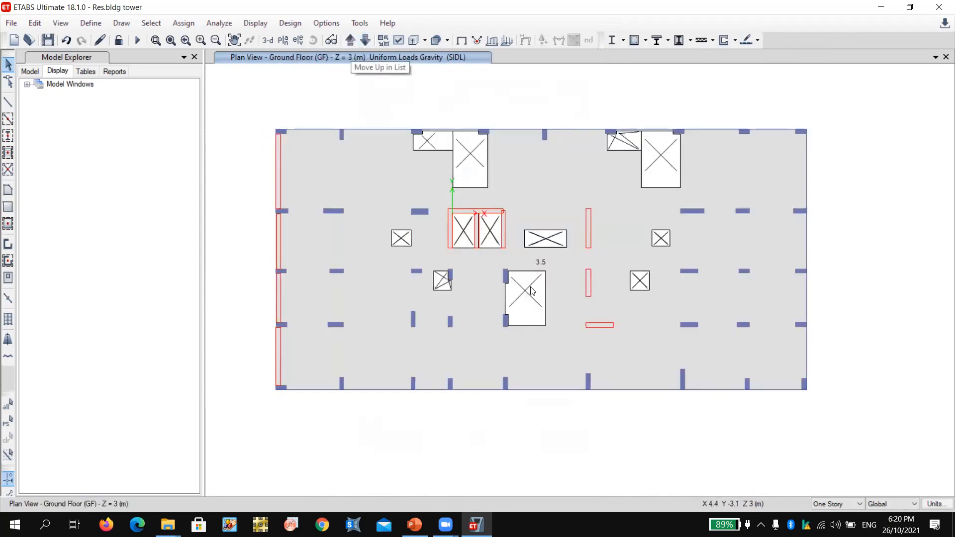
left_click(354, 40)
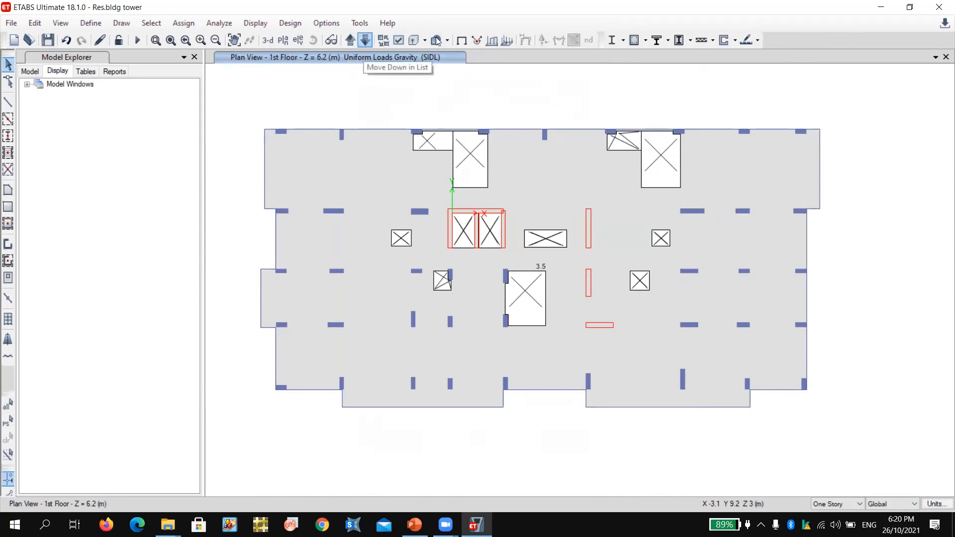
left_click(463, 40)
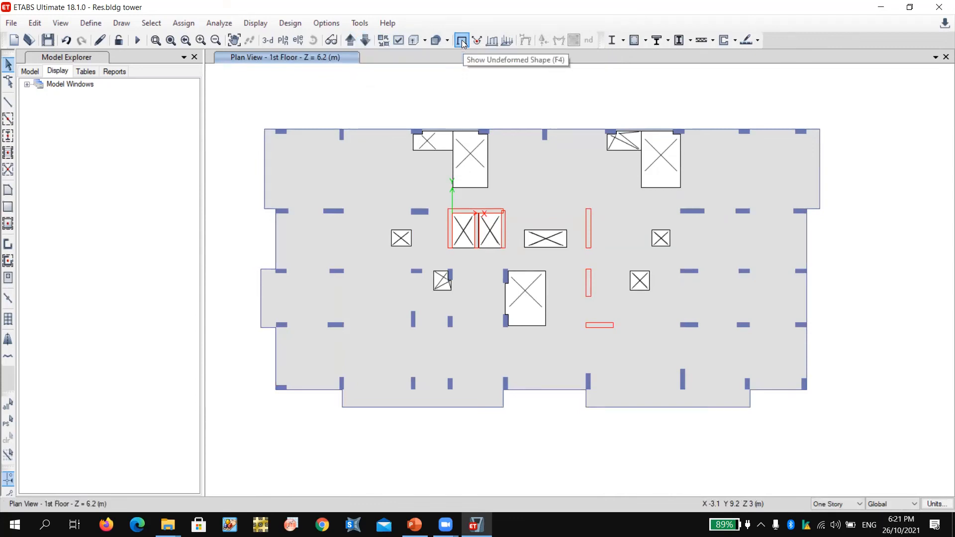
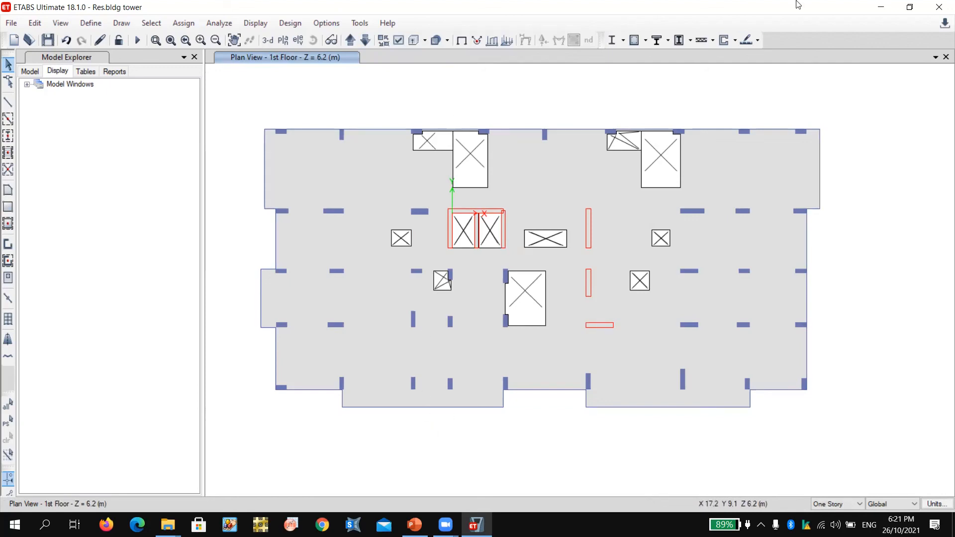
Step: Find and open the PDF of ASCE 7-05 Minimum Design Loads for buildings in Adobe Acrobat Reader
key("super")
type("asce")
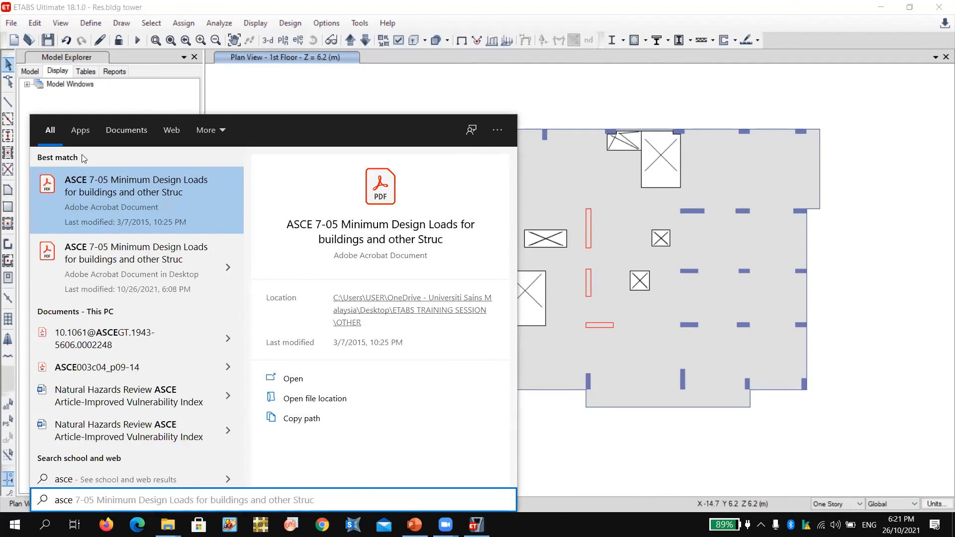
left_click(103, 210)
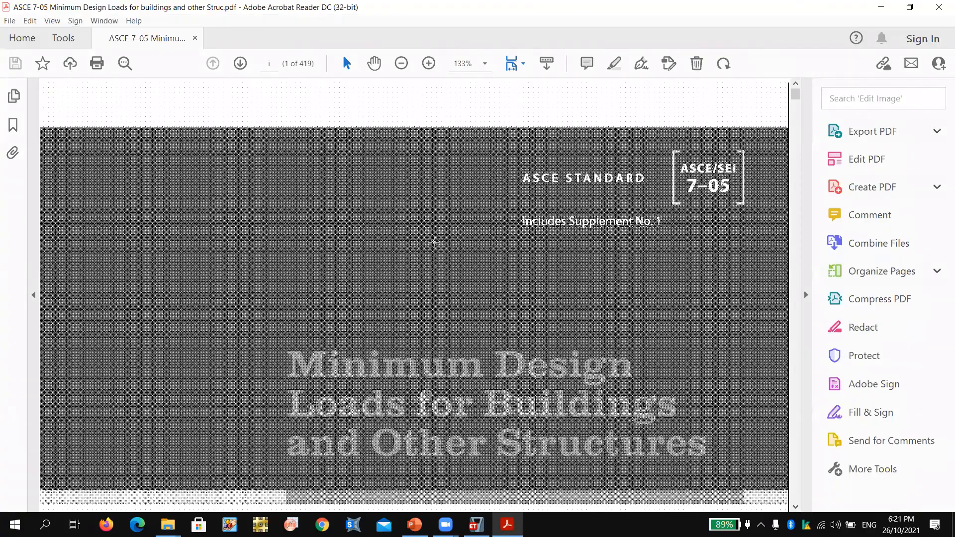
Step: Look through the standard's cover, American Society of Civil Engineers title page and front-matter committee lists
scroll(425, 278, "down", 6)
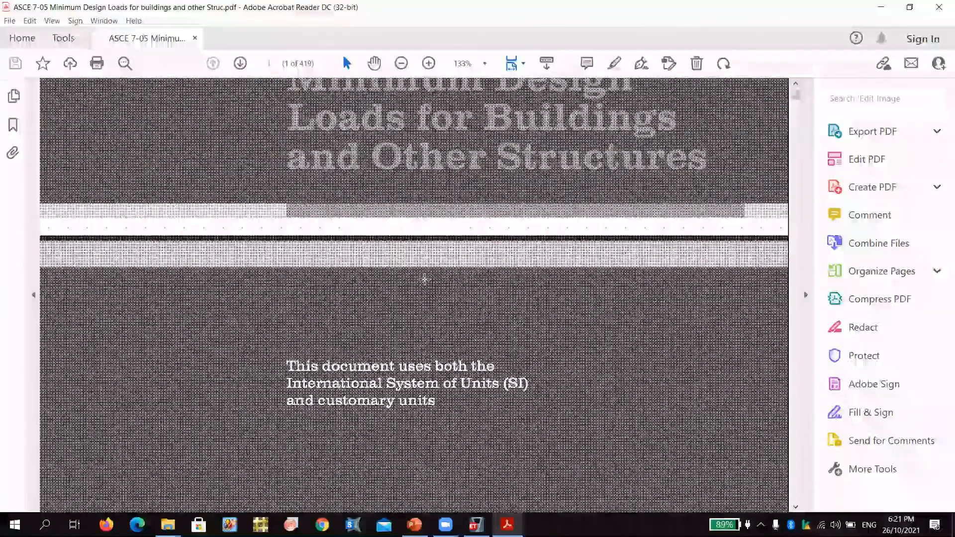
scroll(425, 278, "down", 3)
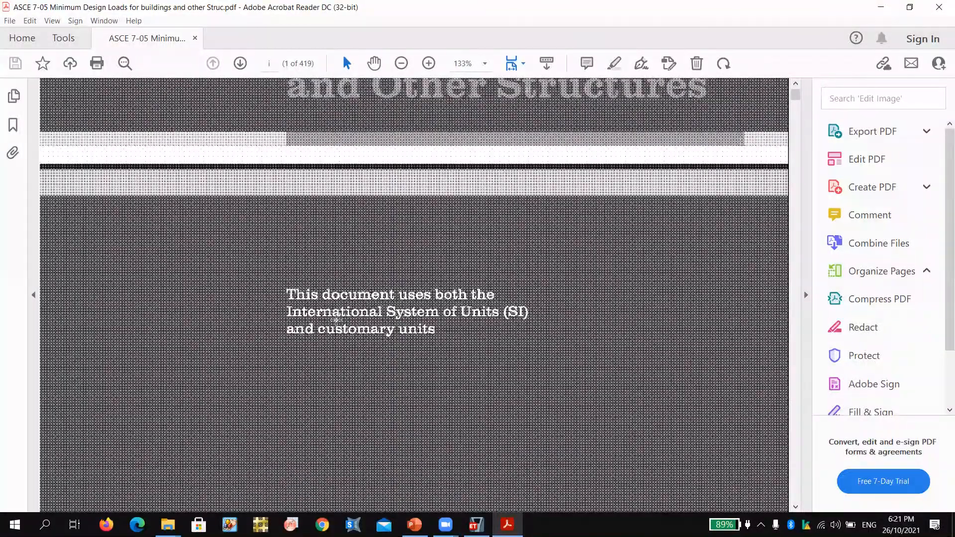
scroll(419, 314, "down", 10)
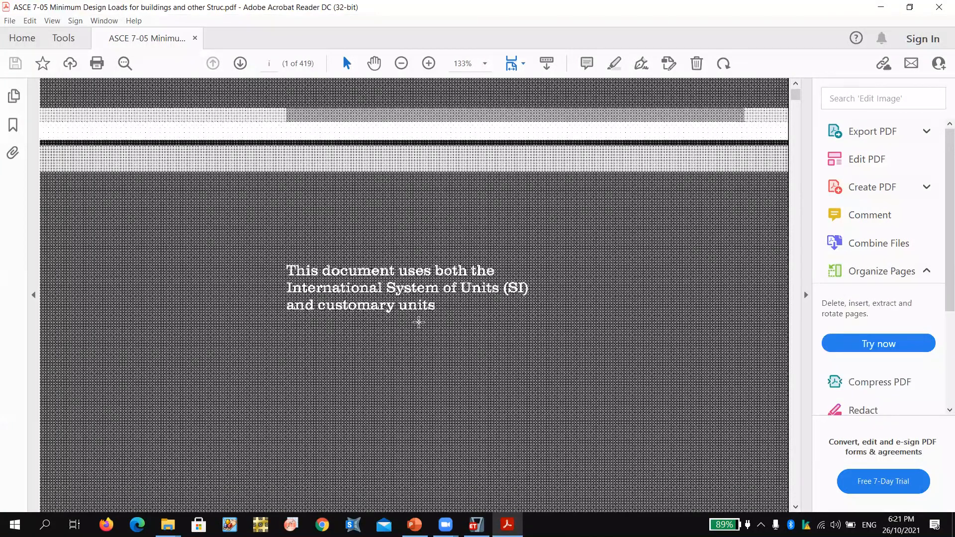
scroll(398, 296, "down", 10)
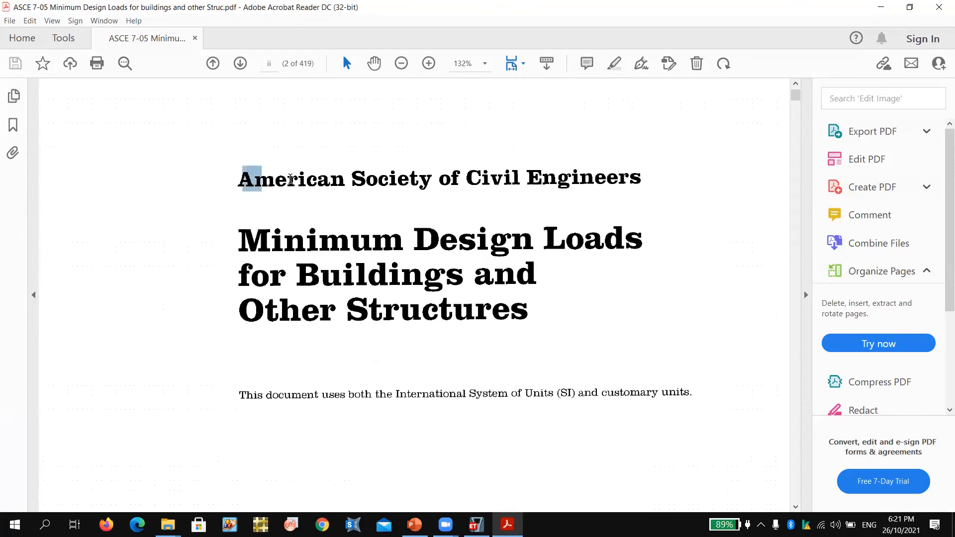
left_click_drag(273, 179, 612, 171)
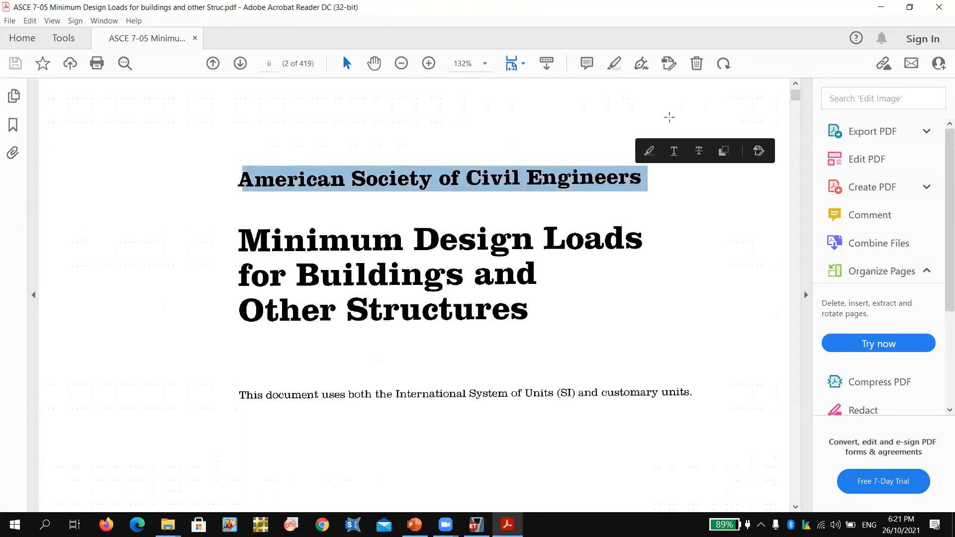
left_click(307, 181)
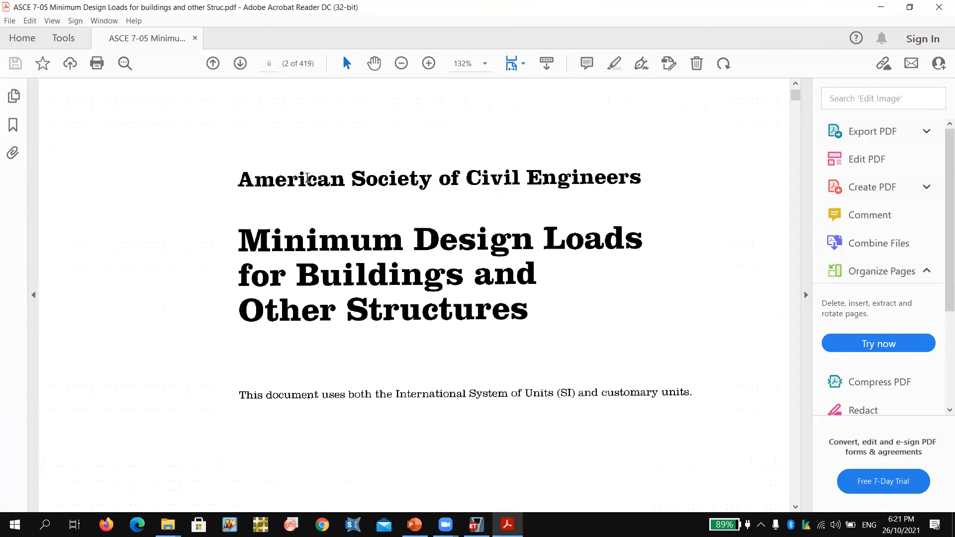
left_click_drag(798, 99, 798, 106)
scroll(748, 121, "up", 4)
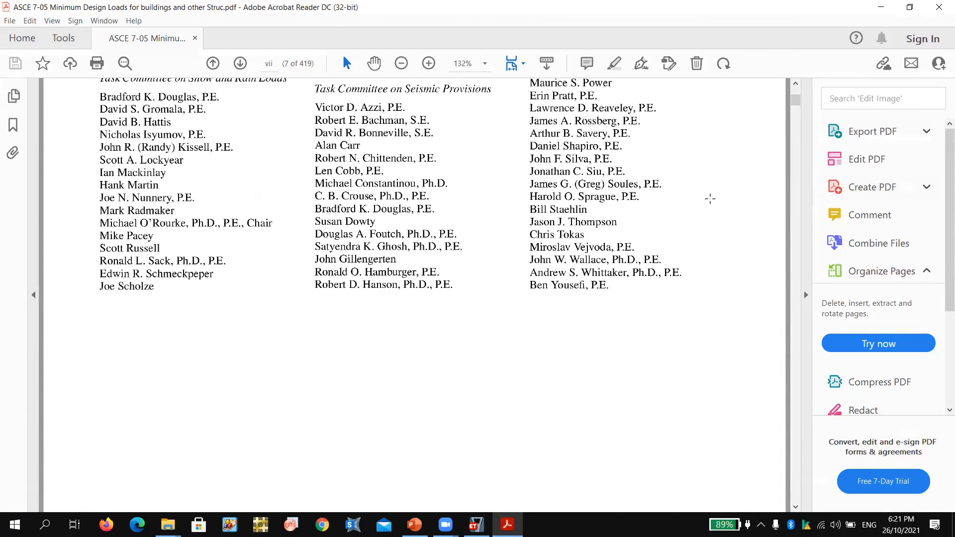
scroll(711, 199, "up", 3)
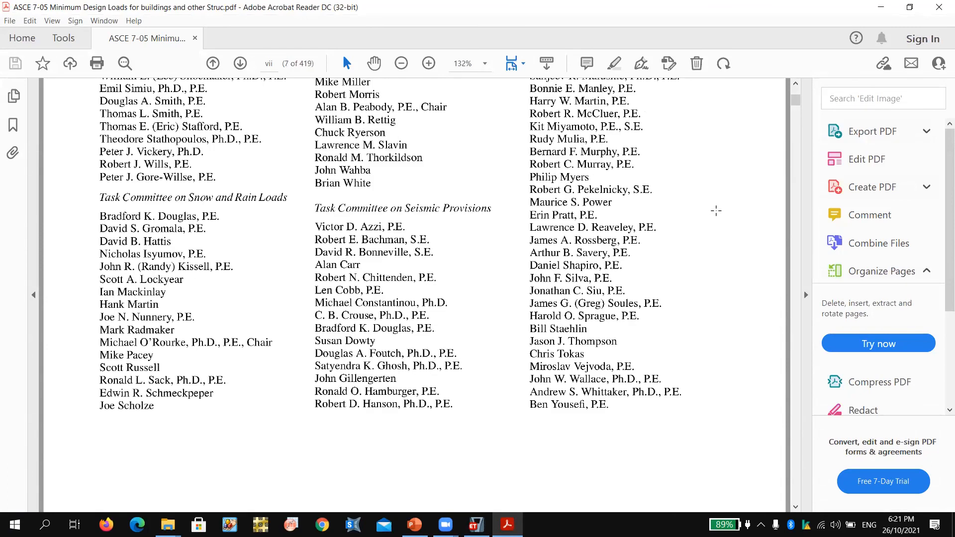
Step: Search the ASCE 7-05 document for "live load"
key("ctrl+f")
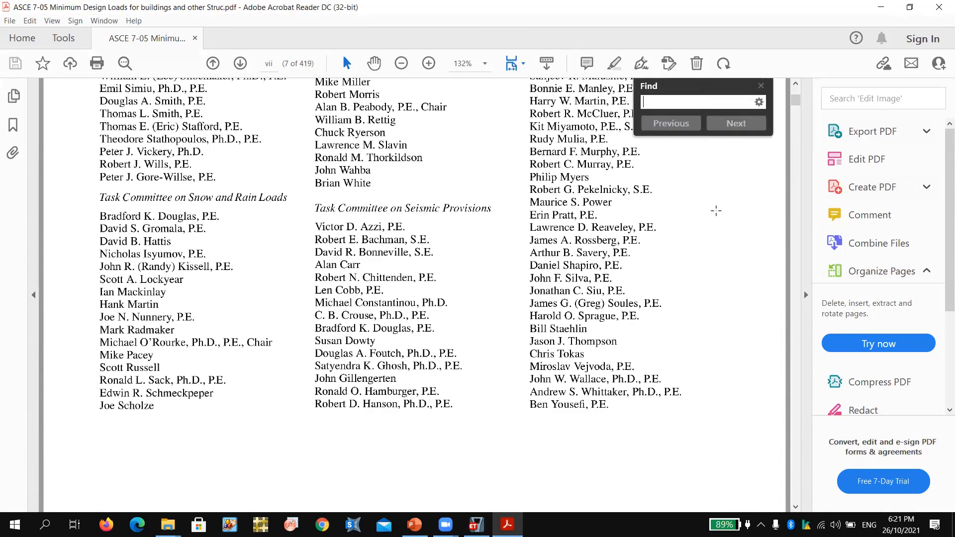
type("li eve")
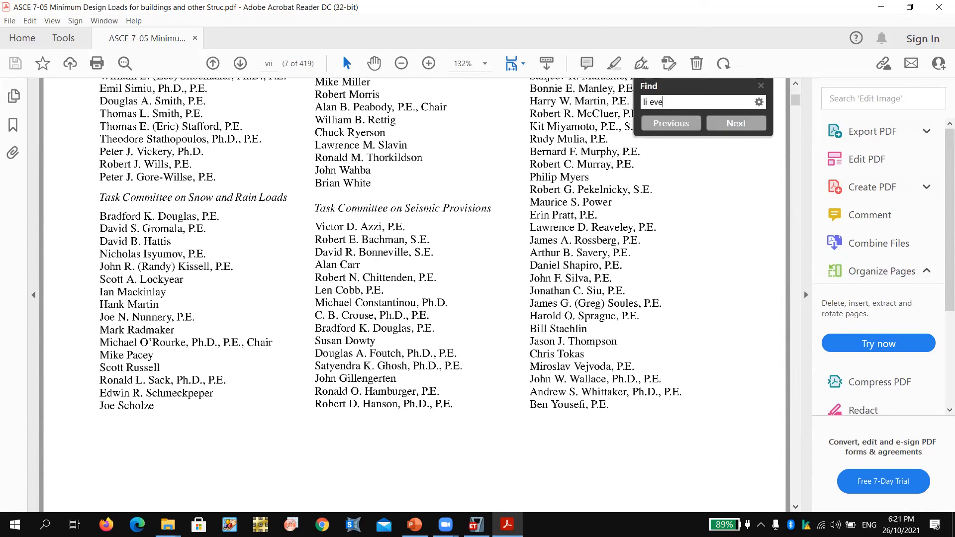
key("BackSpace")
key("BackSpace")
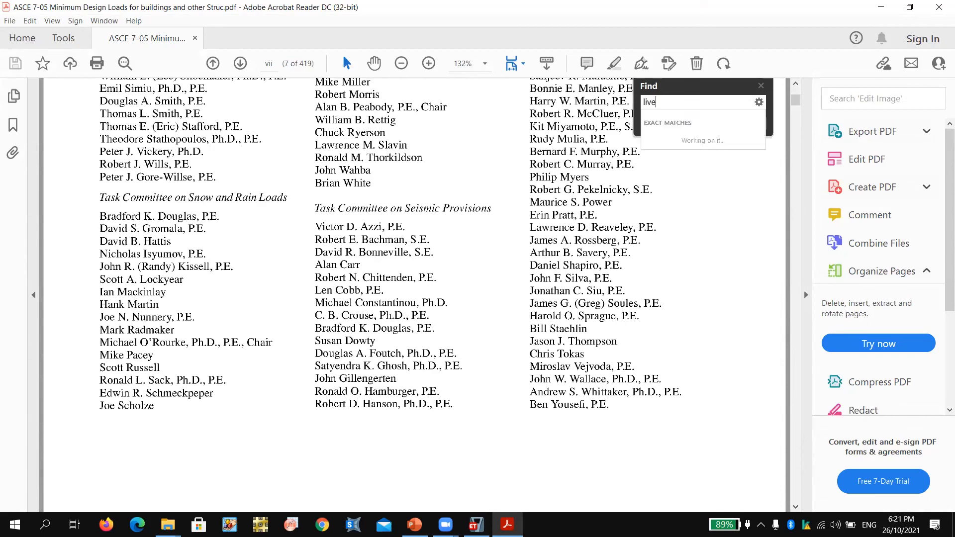
type("oad")
key("Return")
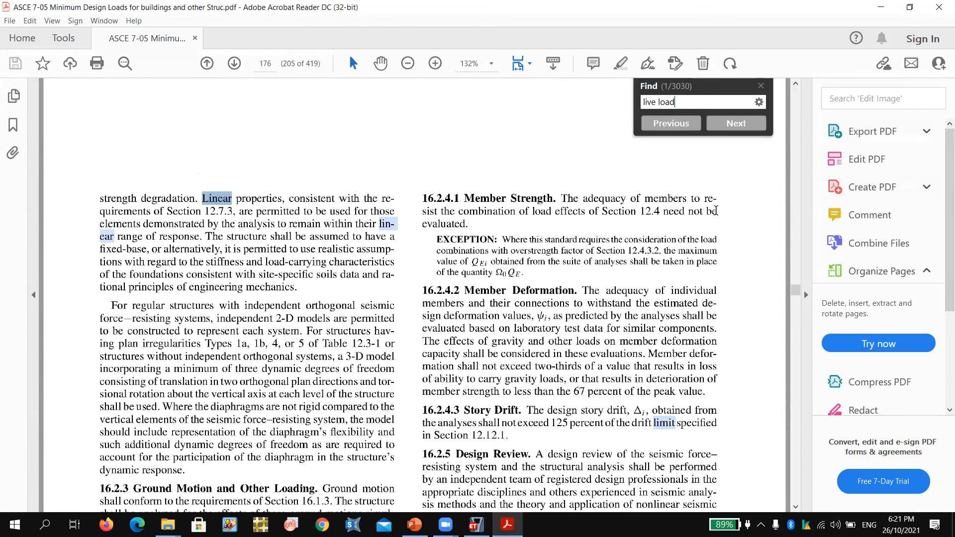
Step: Step through the "live load" matches from the Chapter 16 seismic pages to the Chapter C4 Live Loads commentary
key("Return")
key("Return")
key("Return")
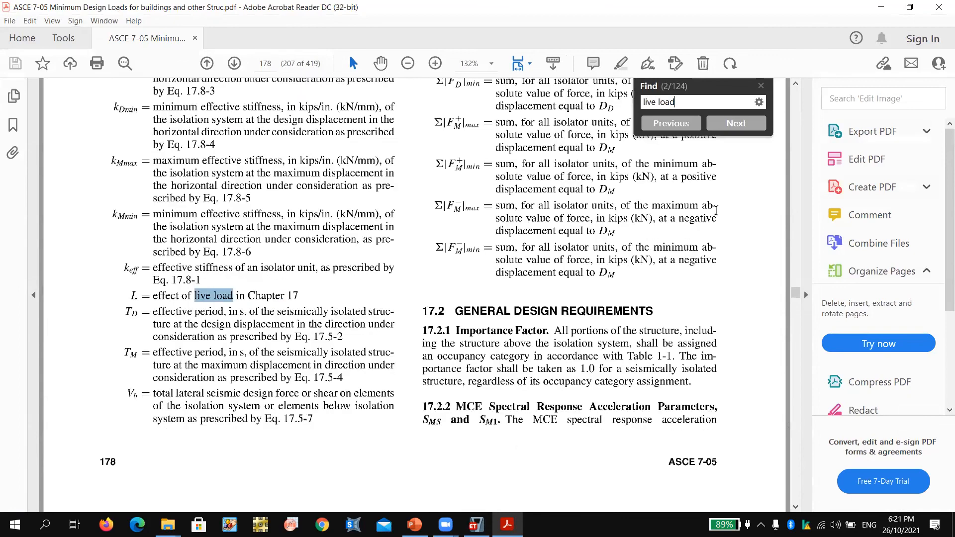
key("Return")
key("Return")
key("Return")
key("Return")
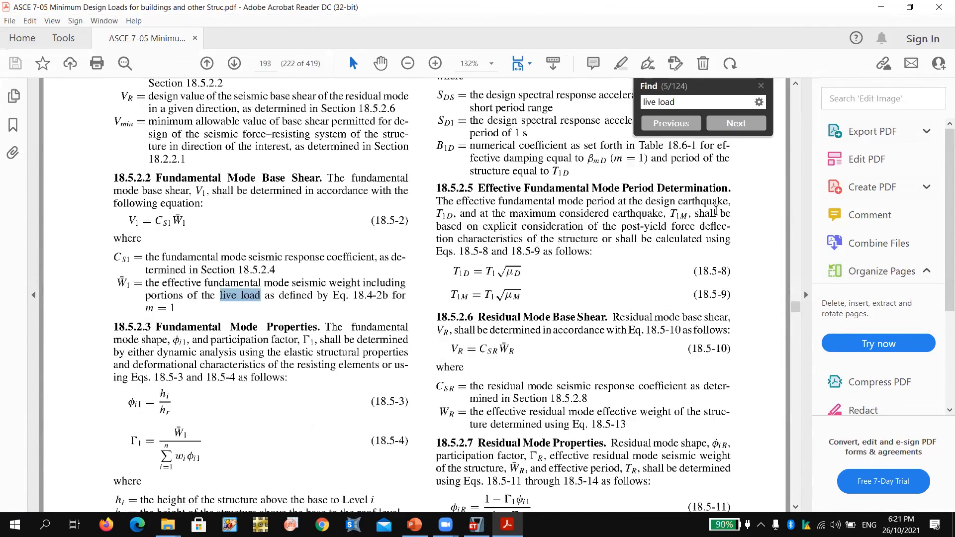
key("Return")
key("Return")
key("Return")
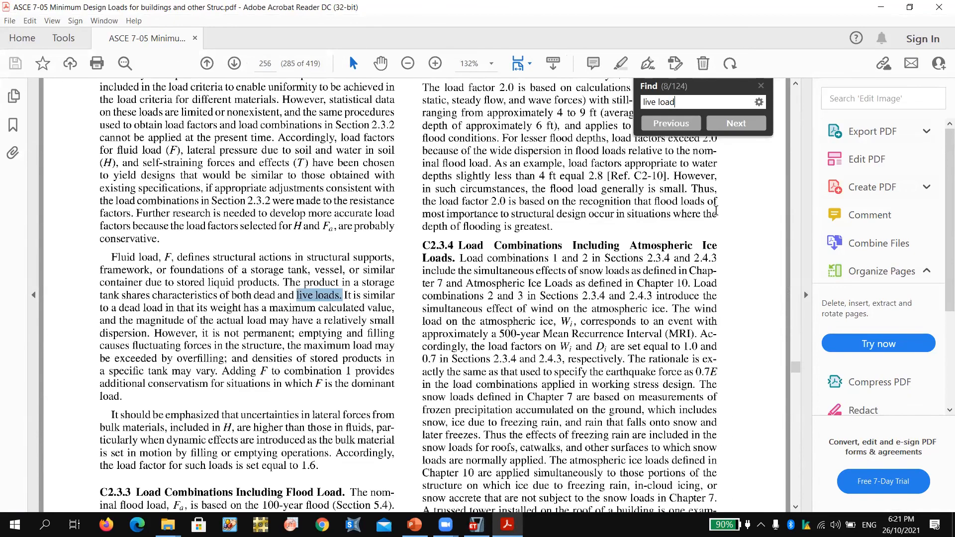
key("Return")
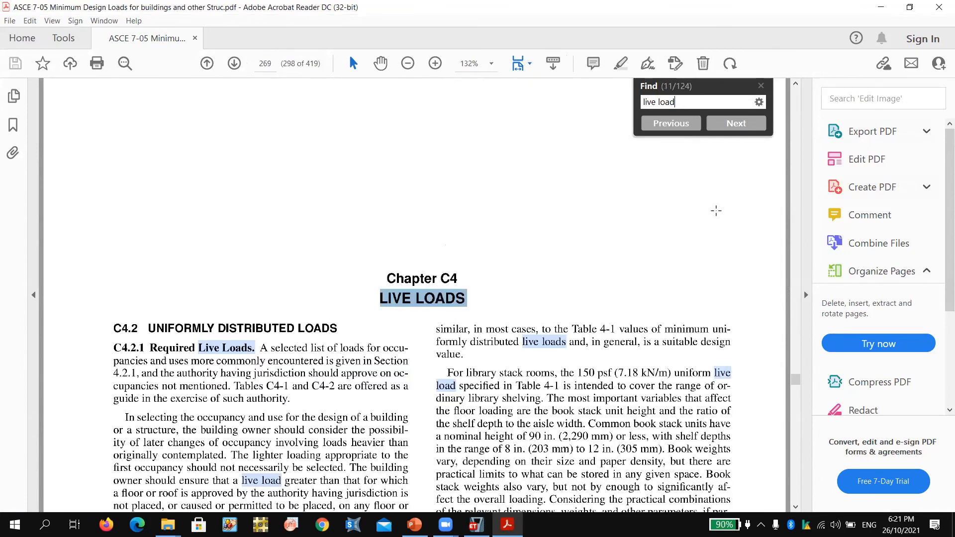
Step: Examine the "live load" matches in Chapter C4, from C4.2.1 Required Live Loads through partial loading to C4.8 Reduction in Live Loads
key("Return")
key("Return")
key("Return")
key("Return")
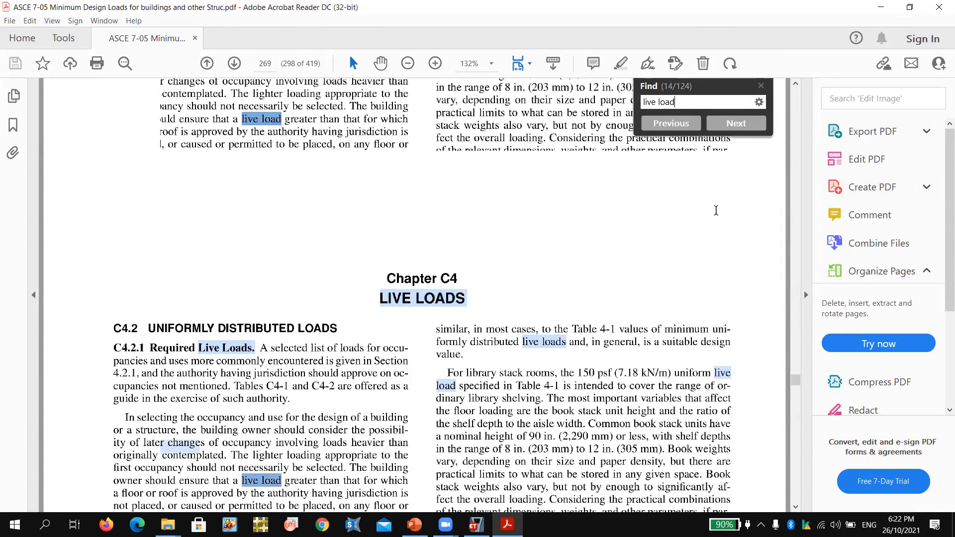
key("Return")
key("Return")
key("Return")
key("Return")
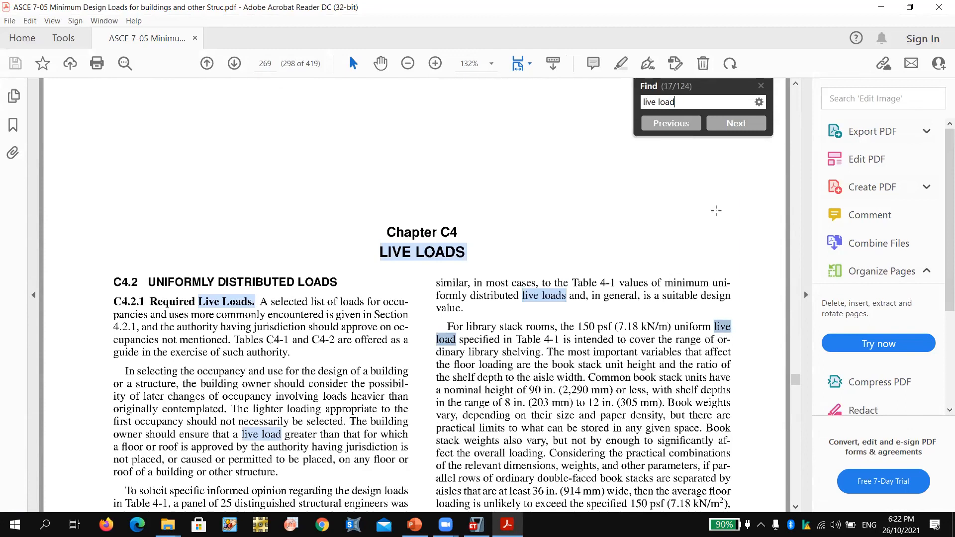
key("Return")
key("Return")
key("Return")
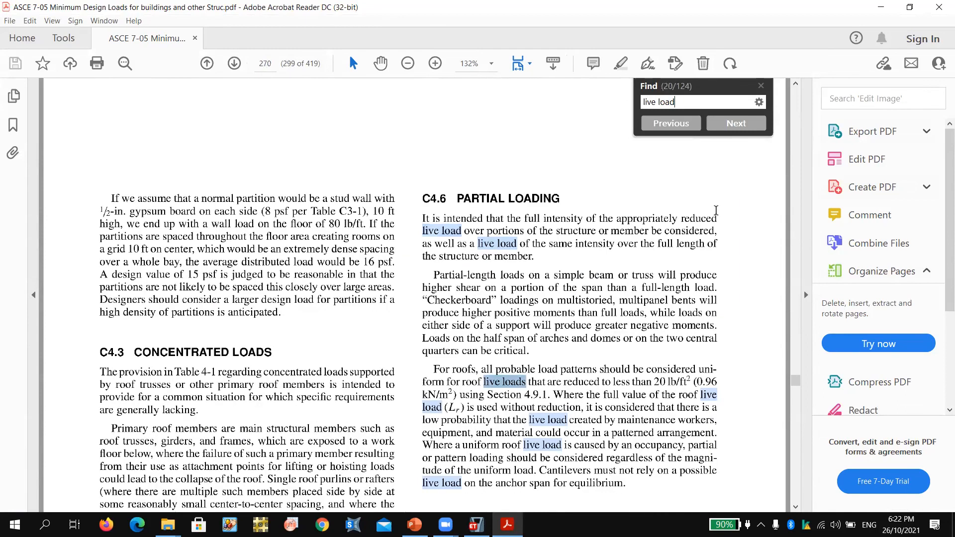
key("Return")
key("Return")
key("Return")
key("Return")
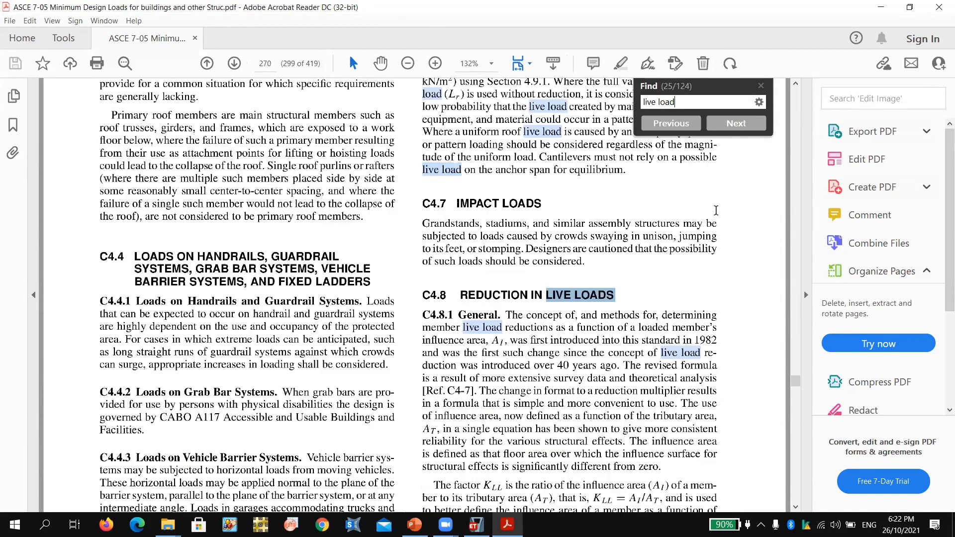
key("Return")
key("Return")
key("Return")
key("Return")
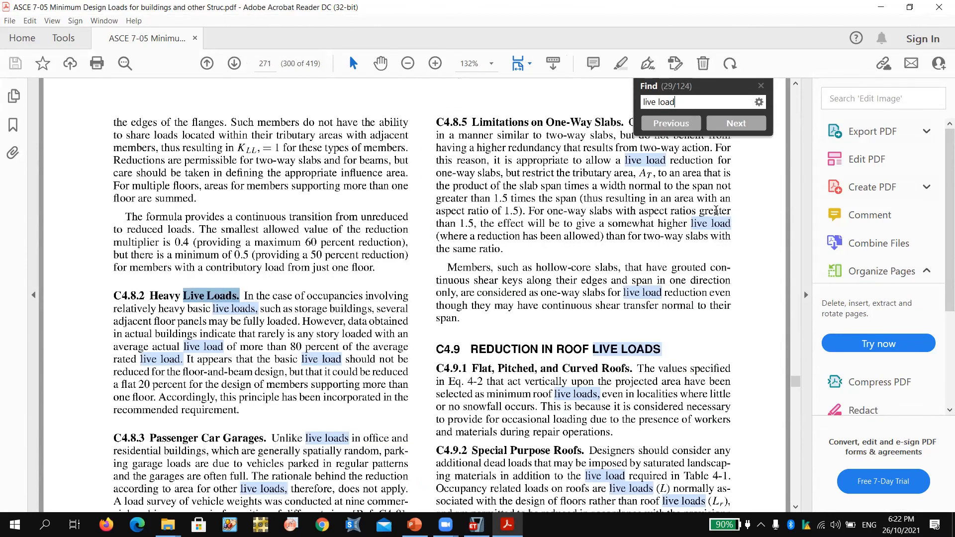
Step: Go through the remaining Chapter C4 matches, from C4.8.2 Heavy Live Loads and passenger car garages to the references
key("Return")
key("Return")
key("Return")
key("Return")
key("Return")
key("Return")
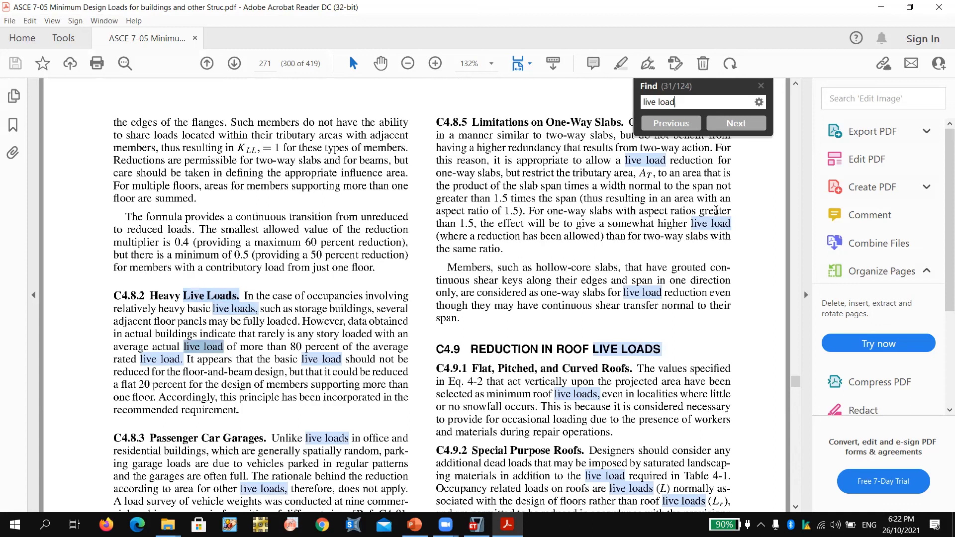
key("Return")
key("Return")
key("Return")
key("Return")
key("Return")
key("Return")
key("Return")
key("Return")
key("Return")
key("Return")
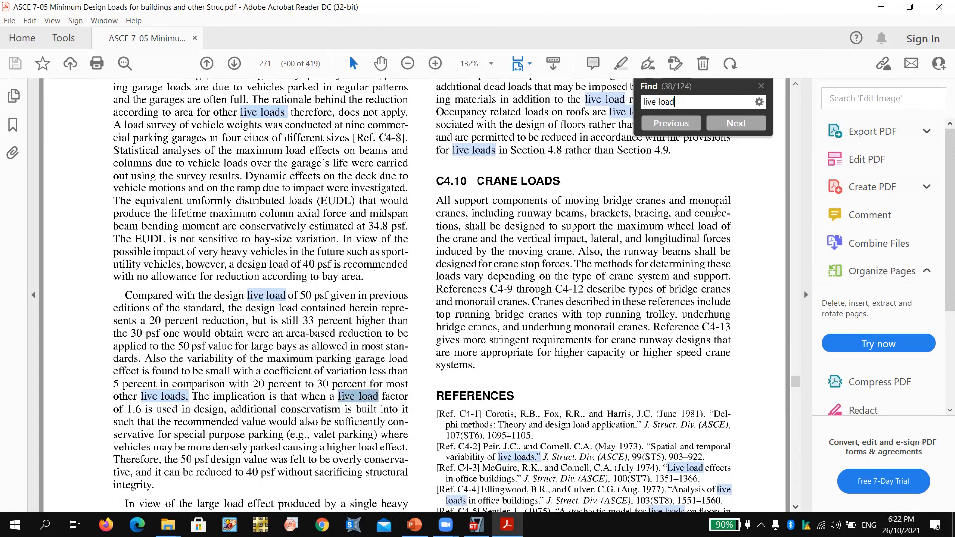
key("Return")
key("Return")
key("Return")
key("Return")
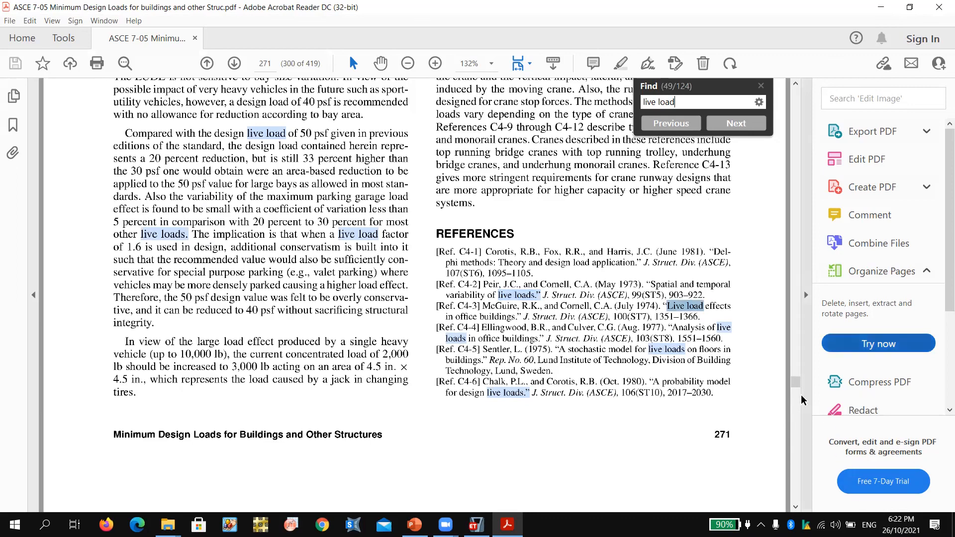
Step: Browse backward through Chapters 15 and 14 of the standard to look for the live load provisions
left_click(795, 407)
left_click_drag(795, 407, 797, 291)
left_click(793, 213)
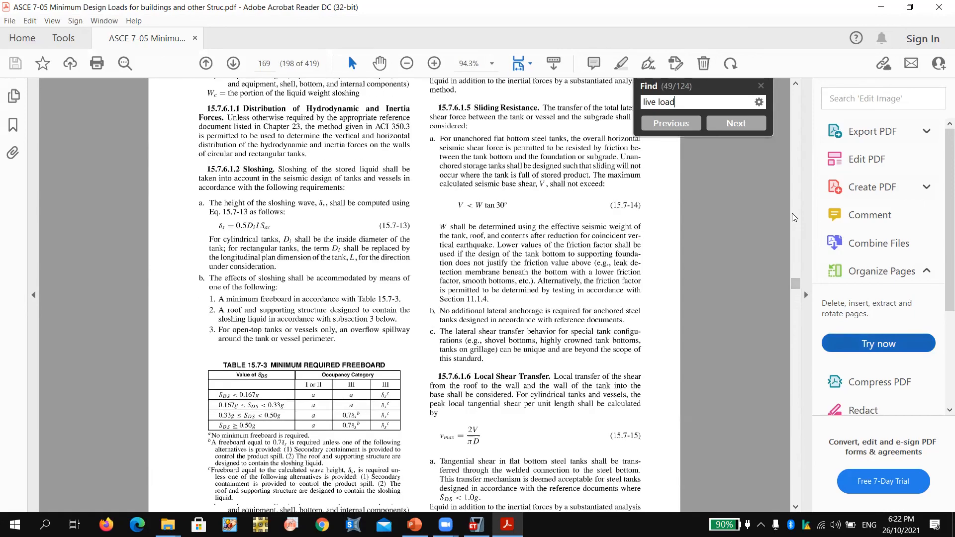
left_click(796, 312)
left_click(796, 321)
scroll(605, 290, "up", 9)
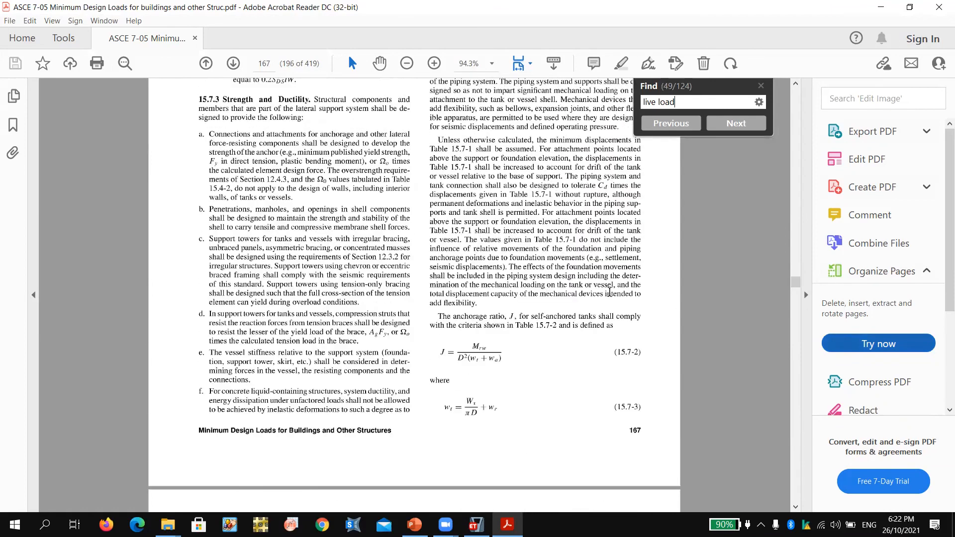
scroll(606, 291, "up", 4)
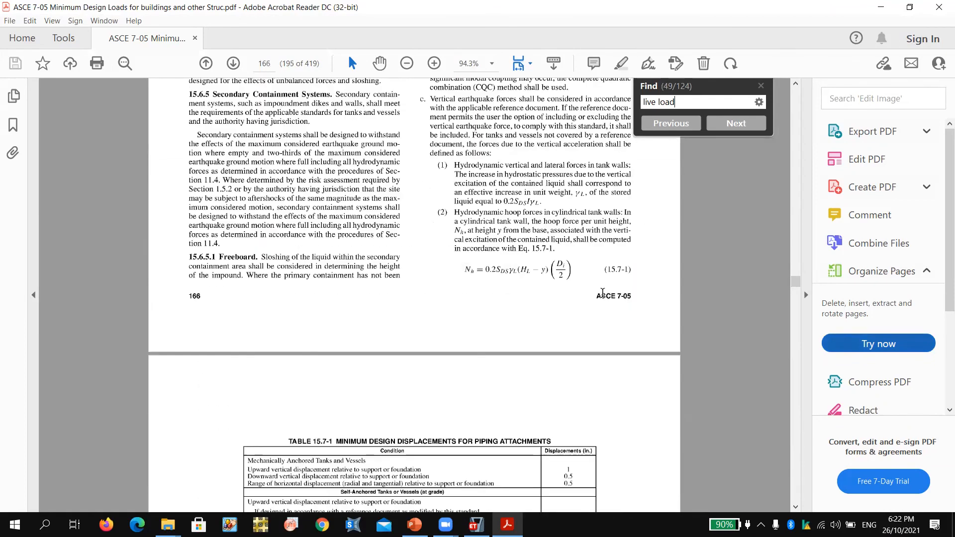
scroll(603, 292, "up", 10)
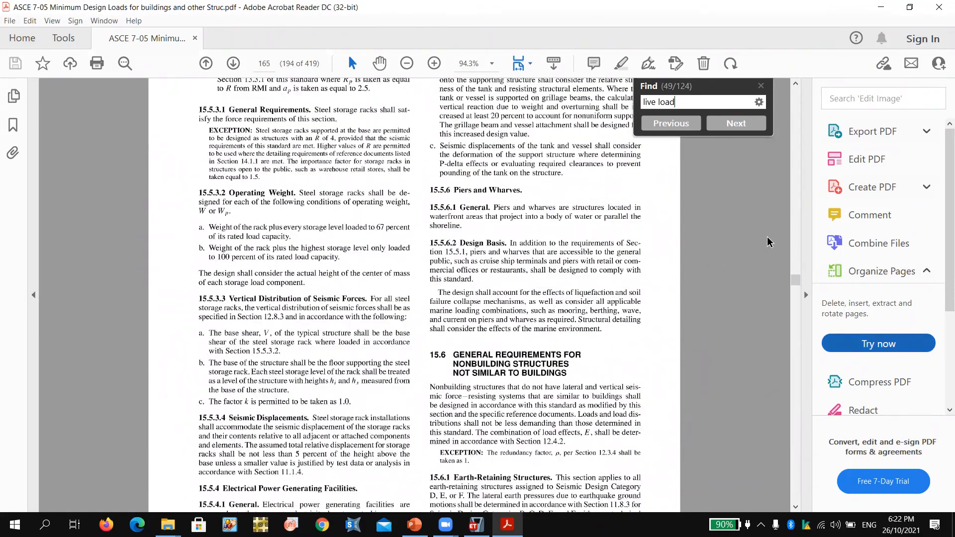
scroll(798, 199, "up", 15)
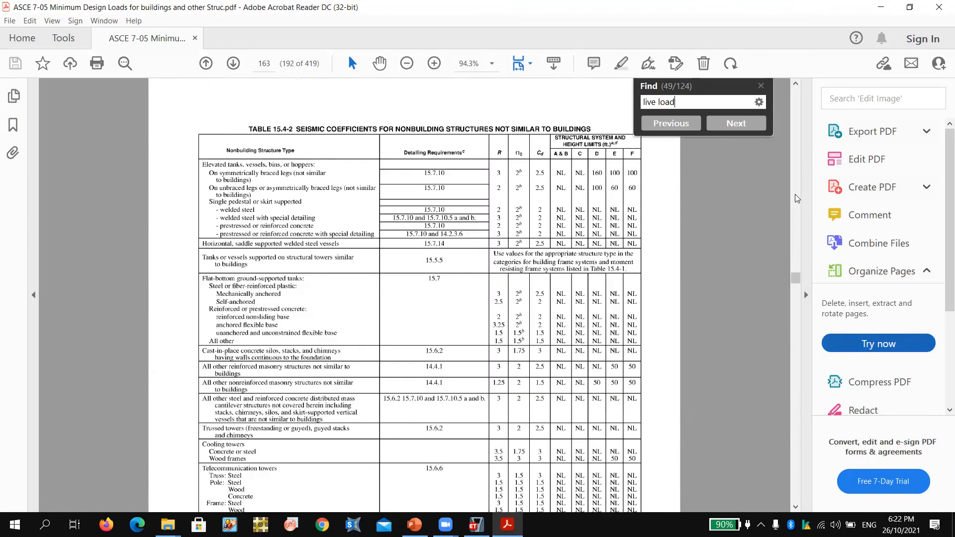
scroll(320, 195, "up", 1)
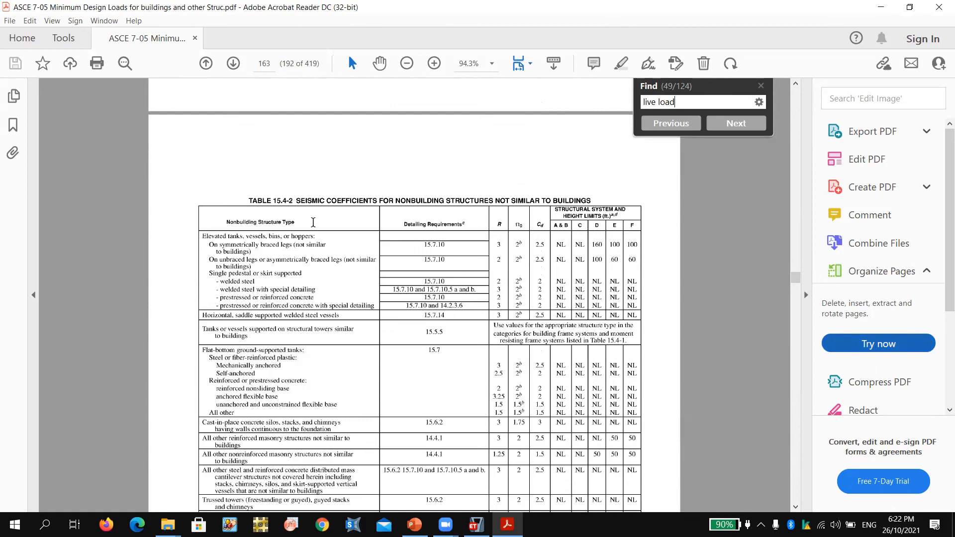
scroll(313, 223, "up", 9)
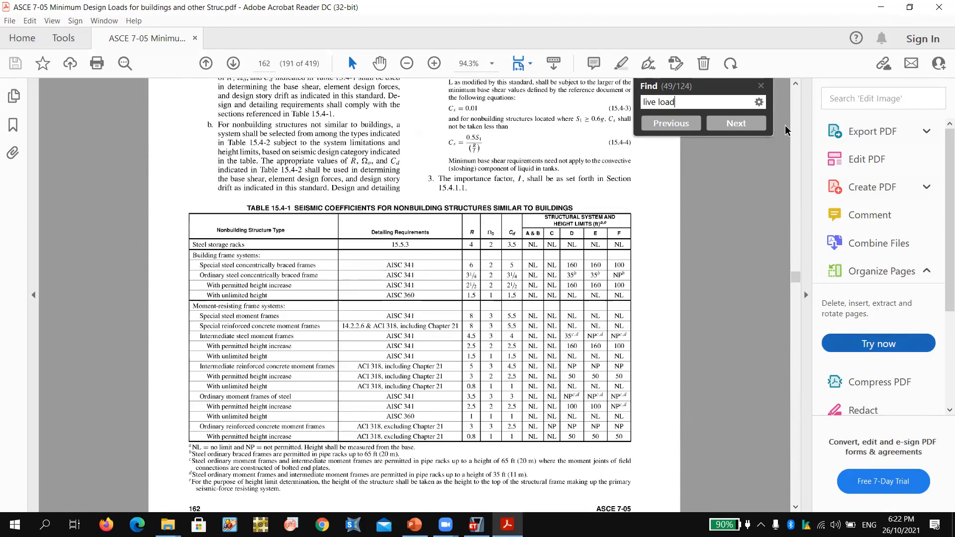
scroll(796, 121, "up", 20)
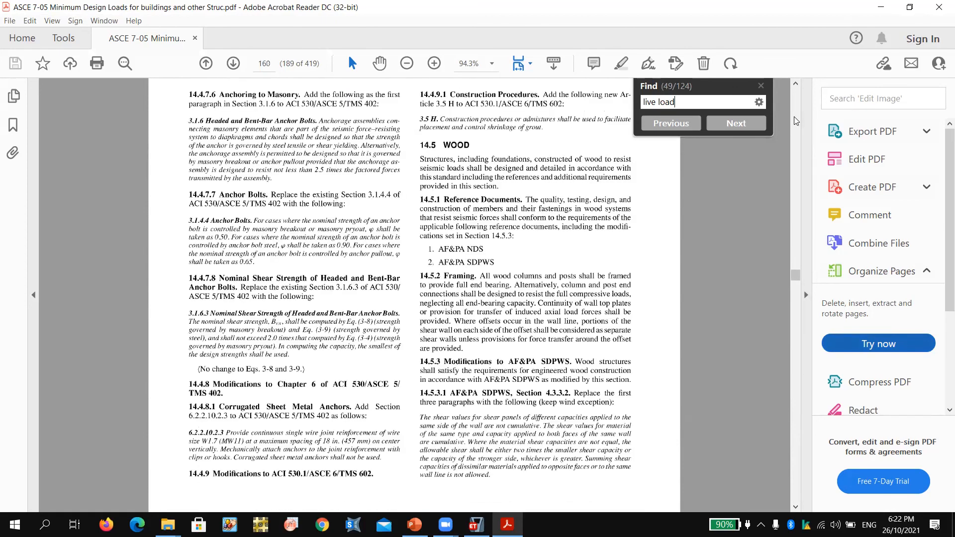
scroll(797, 121, "up", 20)
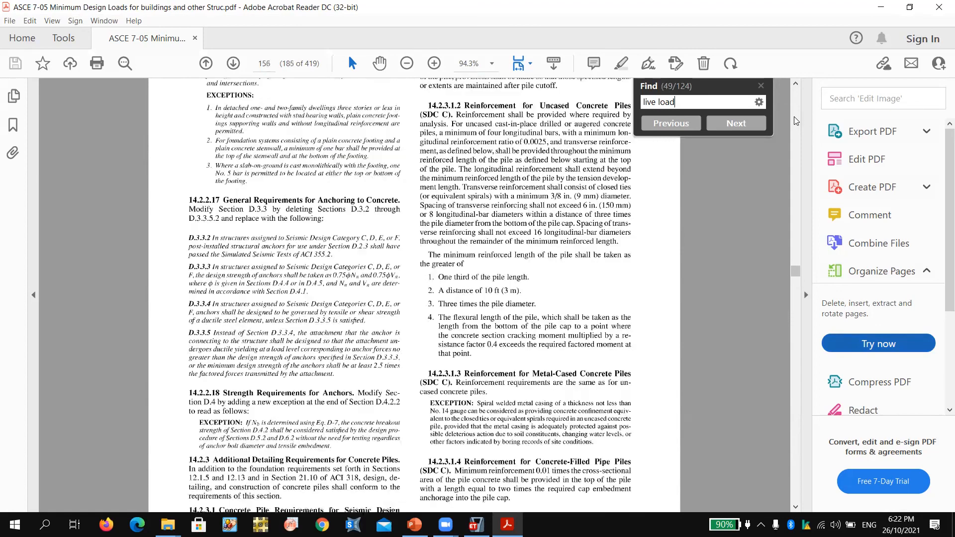
scroll(797, 121, "up", 16)
Step: Step through the "live load" matches again from Section 14.1 Steel up to C4.9 Reduction in Roof Live Loads
left_click(750, 125)
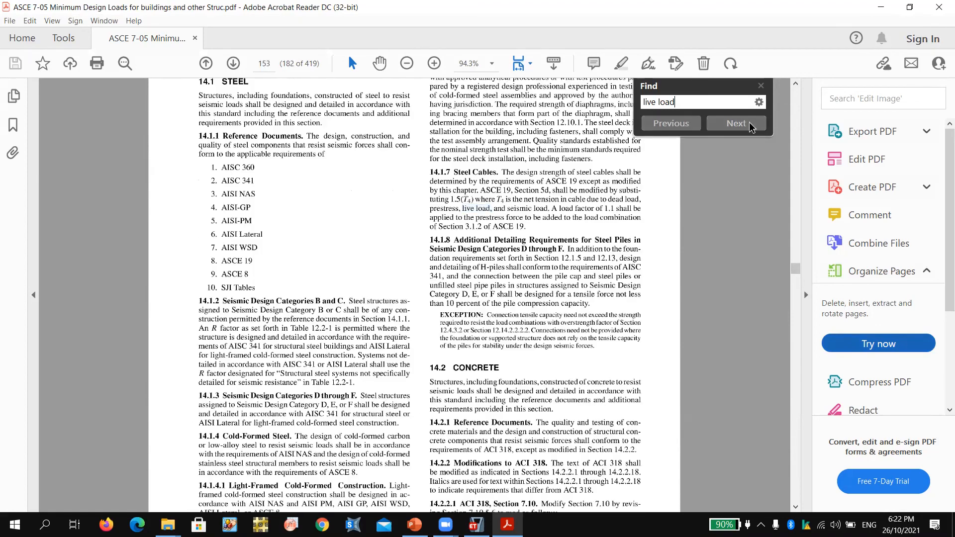
left_click(751, 125)
left_click(751, 125)
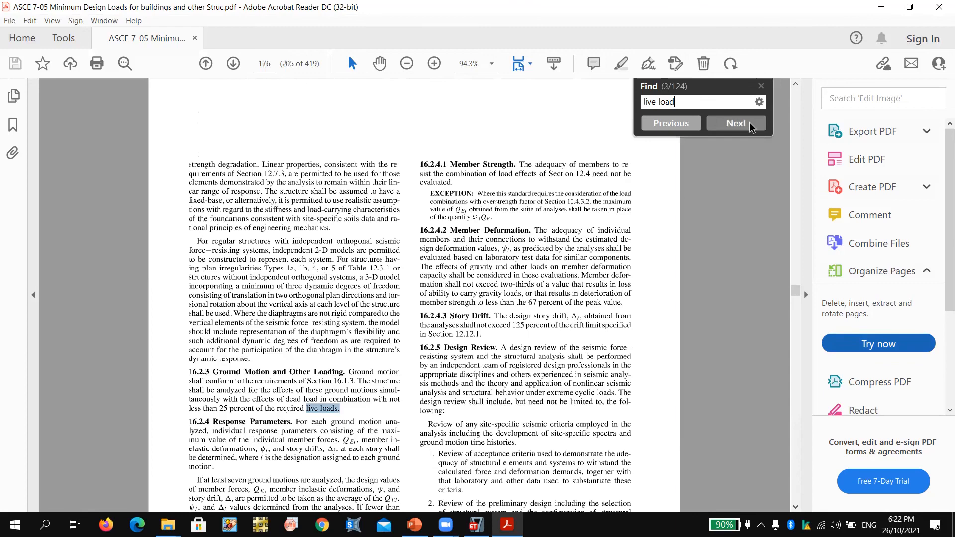
left_click(751, 125)
left_click(751, 125)
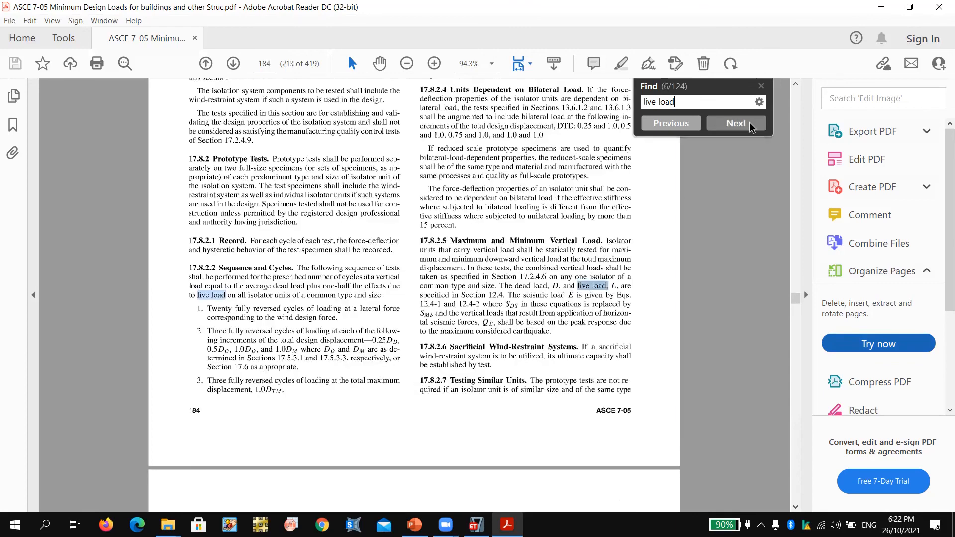
left_click(751, 126)
left_click(751, 126)
left_click(751, 126)
left_click(751, 126)
left_click(750, 126)
left_click(751, 125)
left_click(750, 126)
left_click(750, 125)
left_click(751, 126)
left_click(751, 126)
left_click(751, 125)
left_click(751, 126)
left_click(751, 126)
left_click(751, 126)
left_click(751, 126)
left_click(750, 126)
left_click(751, 126)
left_click(751, 126)
left_click(750, 126)
left_click(750, 125)
left_click(751, 126)
left_click(751, 126)
left_click(749, 122)
left_click(749, 123)
left_click(749, 123)
left_click(749, 123)
left_click(749, 123)
left_click(749, 123)
left_click(749, 123)
left_click(749, 123)
left_click(749, 123)
left_click(749, 123)
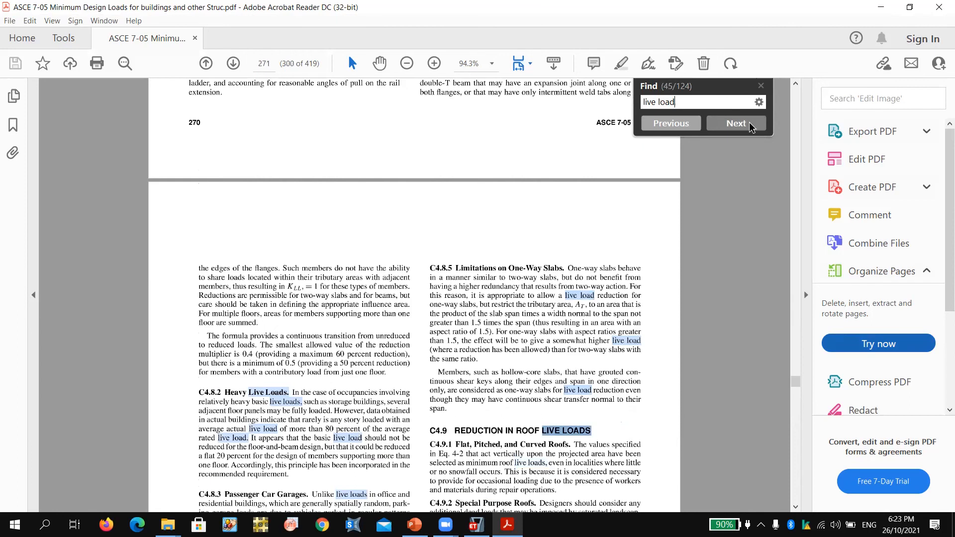
Step: Step through the "live load" matches from C4.9 Reduction in Roof Live Loads past the Chapter C4 references to the Chapter 4 table of contents
left_click(749, 123)
left_click(749, 123)
left_click(749, 124)
left_click(749, 124)
left_click(749, 123)
left_click(750, 123)
left_click(749, 123)
left_click(749, 123)
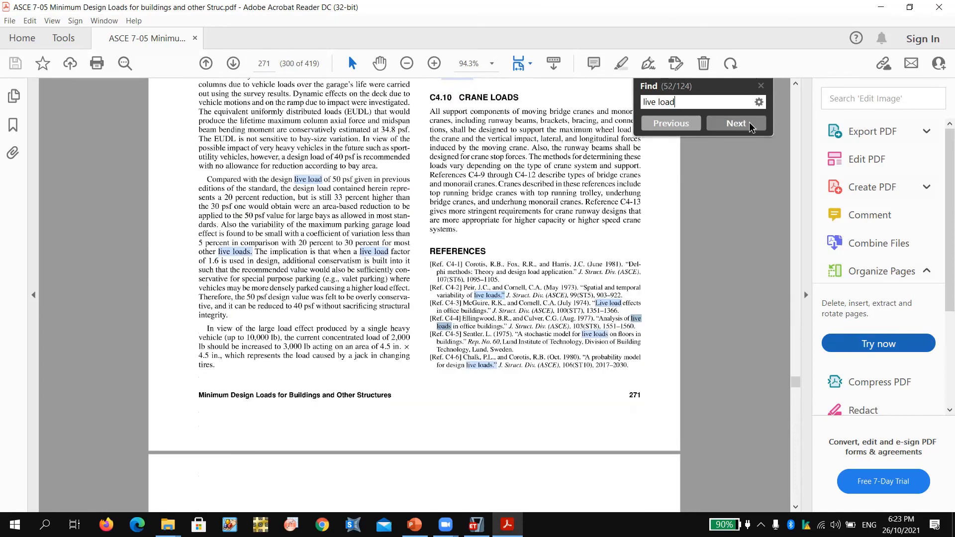
left_click(749, 124)
left_click(749, 124)
left_click(750, 123)
left_click(749, 123)
left_click(749, 123)
left_click(749, 123)
left_click(749, 124)
left_click(749, 123)
left_click(749, 124)
left_click(749, 123)
left_click(749, 123)
left_click(749, 123)
left_click(749, 124)
left_click(749, 123)
left_click(749, 123)
left_click(749, 123)
left_click(750, 124)
left_click(749, 123)
left_click(749, 124)
left_click(749, 123)
left_click(750, 124)
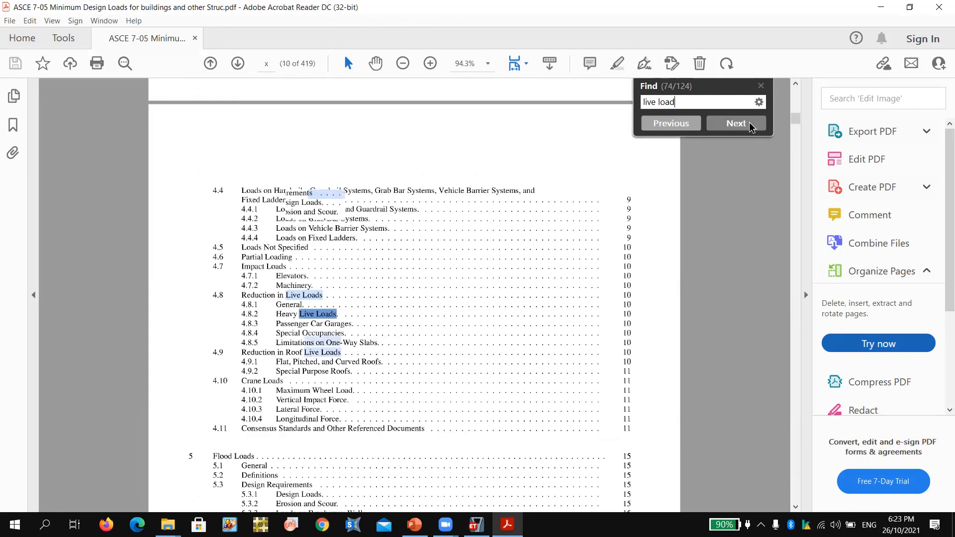
Step: Step through the "live load" matches from the table of contents through Chapter 4 to the notes under Table 4-1 on page 13
left_click(749, 123)
left_click(749, 123)
left_click(749, 123)
left_click(749, 123)
left_click(749, 124)
left_click(749, 124)
left_click(749, 124)
left_click(749, 123)
left_click(749, 123)
left_click(749, 124)
left_click(749, 123)
left_click(749, 123)
left_click(749, 123)
left_click(749, 124)
left_click(749, 123)
left_click(750, 123)
left_click(749, 124)
left_click(749, 124)
left_click(749, 123)
left_click(749, 123)
left_click(749, 124)
left_click(749, 123)
left_click(749, 124)
left_click(749, 123)
left_click(749, 123)
left_click(750, 124)
left_click(749, 124)
left_click(749, 123)
left_click(749, 123)
left_click(749, 124)
left_click(749, 123)
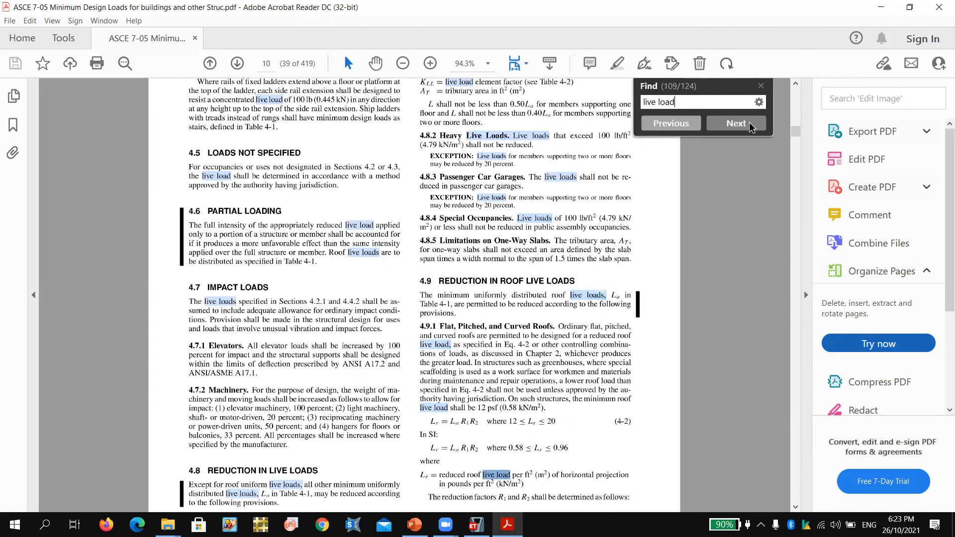
left_click(749, 123)
left_click(749, 123)
left_click(749, 123)
left_click(750, 124)
left_click(749, 123)
left_click(750, 124)
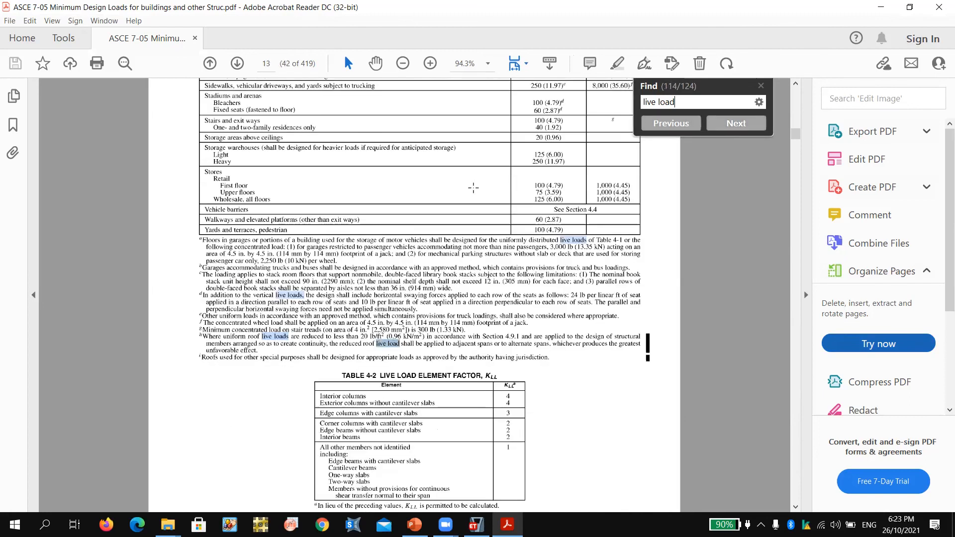
Step: Go back to the start of Table 4-1 on page 12 and enlarge the page to 125%
scroll(467, 193, "up", 5)
scroll(466, 188, "up", 10)
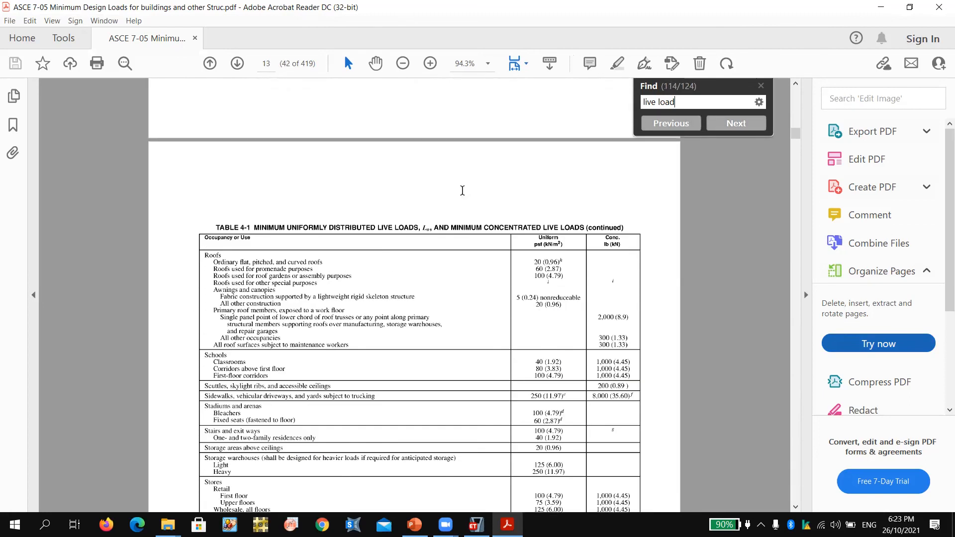
scroll(461, 190, "up", 3)
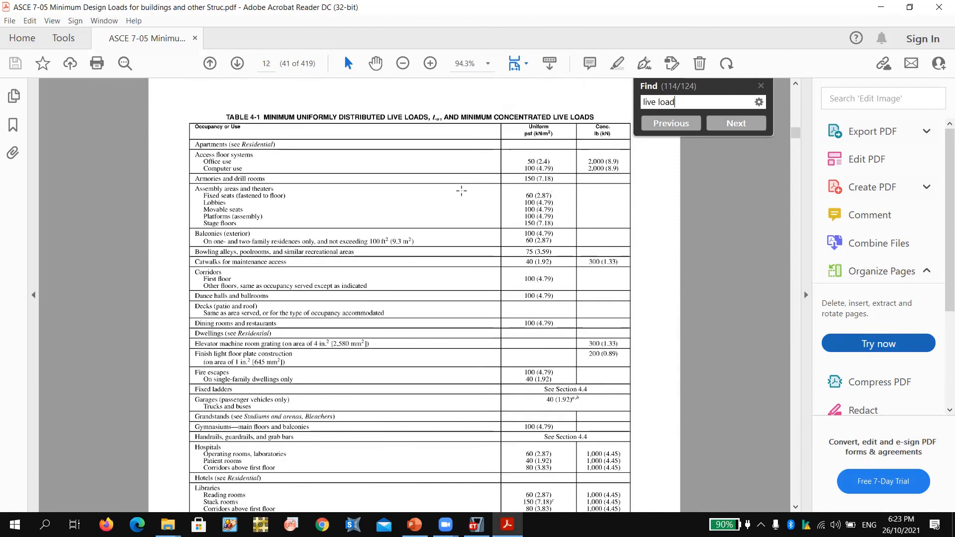
scroll(334, 165, "up", 5)
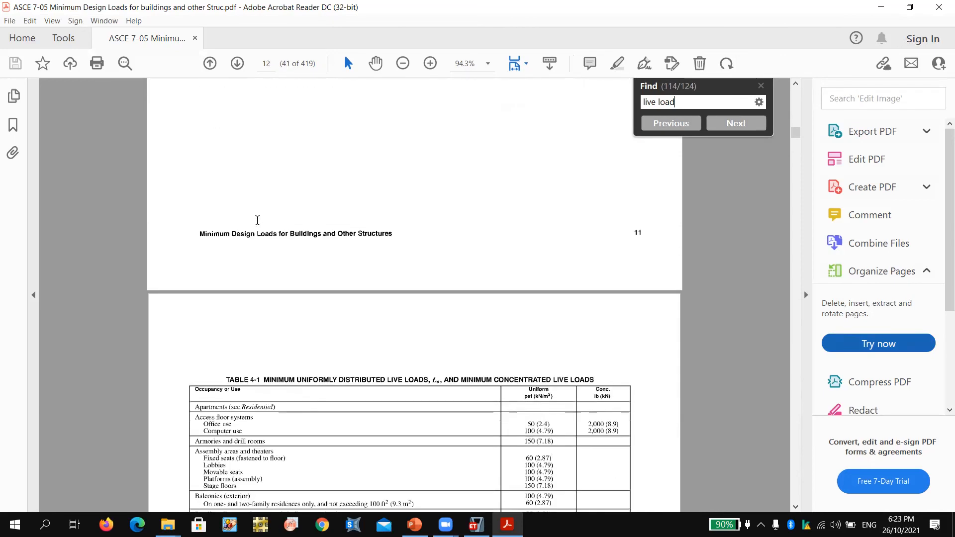
scroll(257, 220, "down", 3)
scroll(257, 220, "down", 3)
left_click(256, 228)
left_click(232, 215)
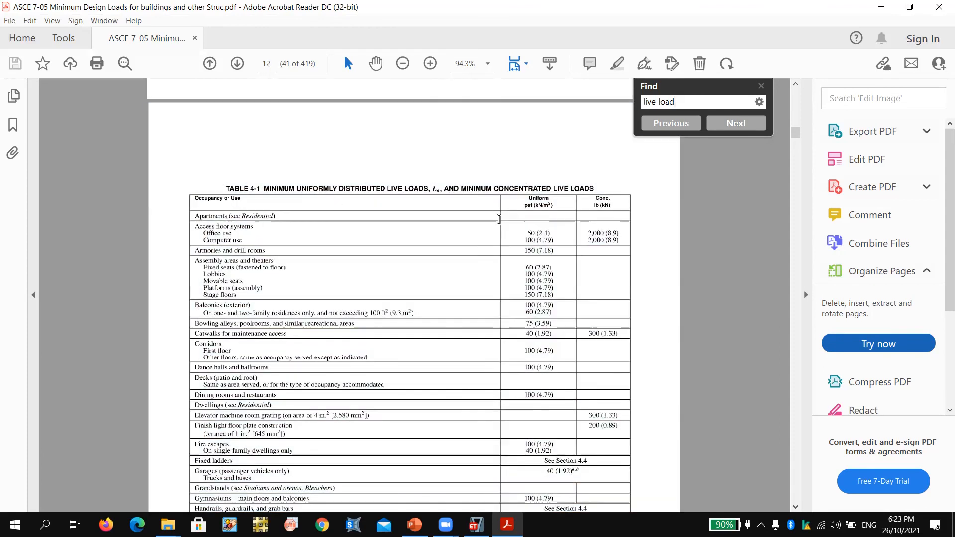
scroll(538, 204, "up", 1, "ctrl")
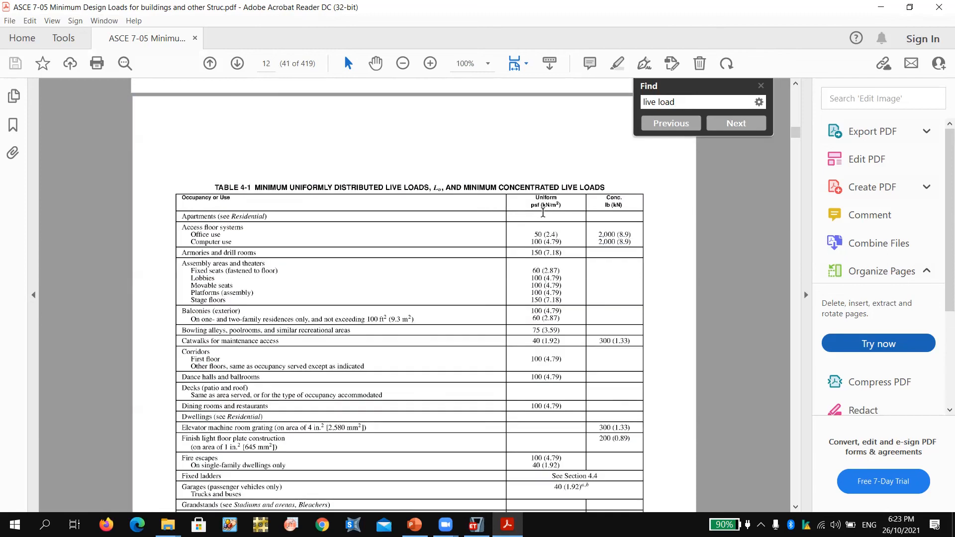
scroll(542, 213, "up", 1, "ctrl")
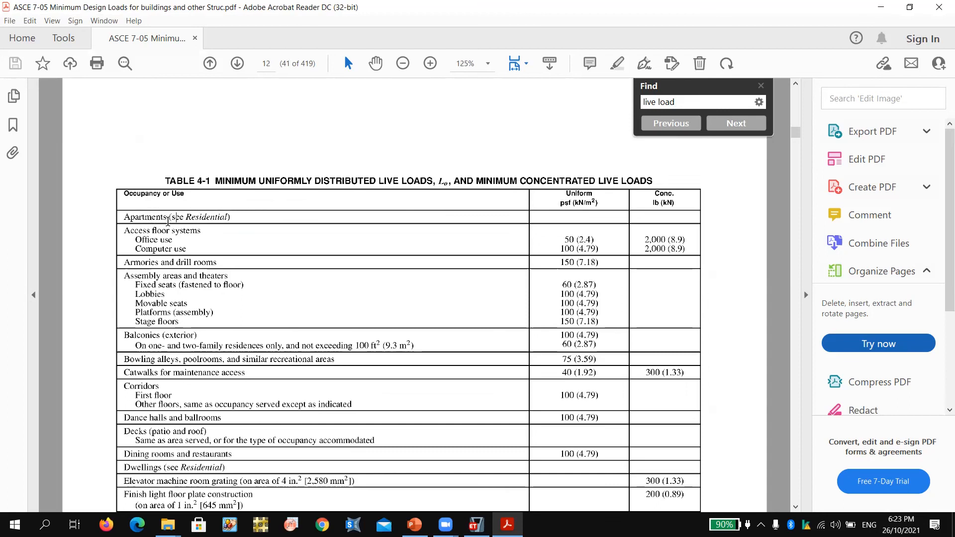
Step: Find the Residential dwellings rows in Table 4-1 and read them from the uninhabitable attics to "All other areas except stairs and balconies"
scroll(176, 221, "down", 10)
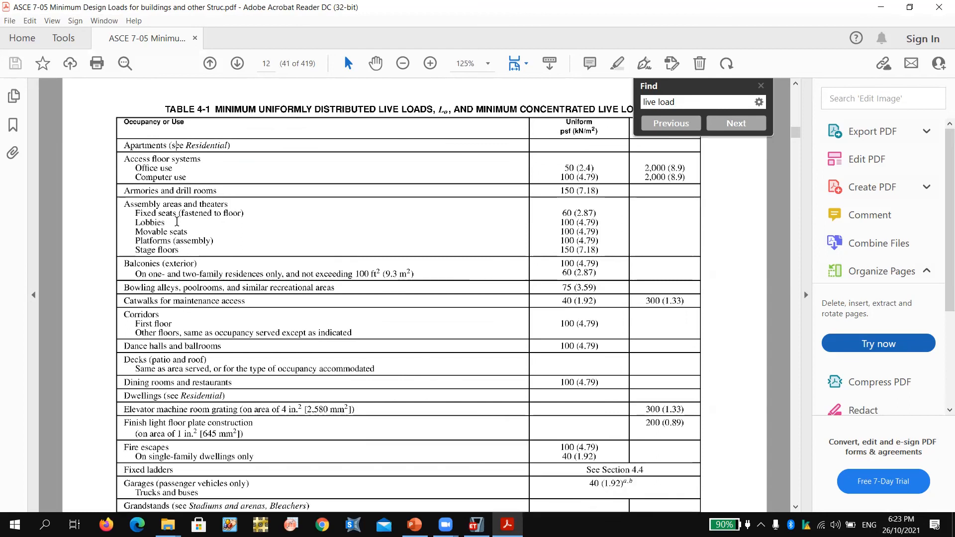
scroll(176, 221, "down", 12)
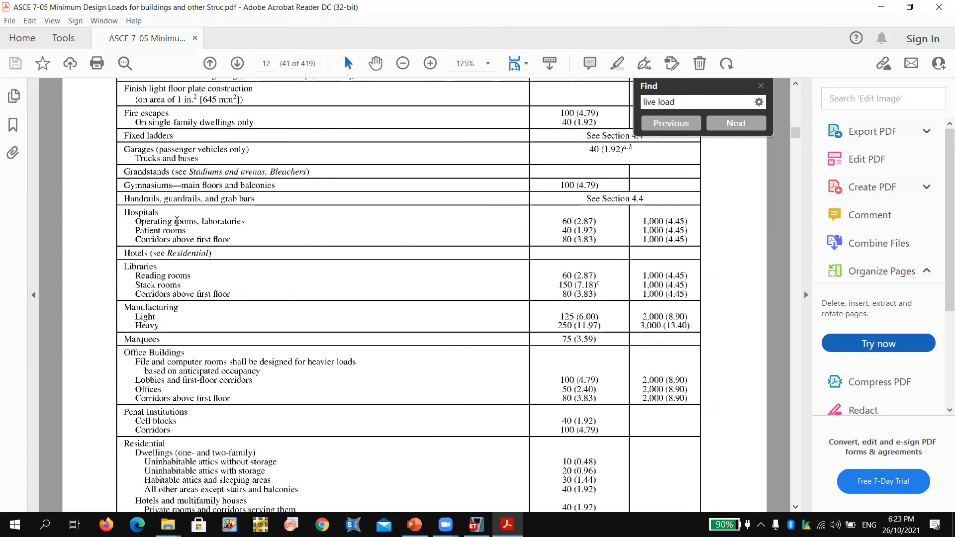
scroll(177, 224, "up", 2)
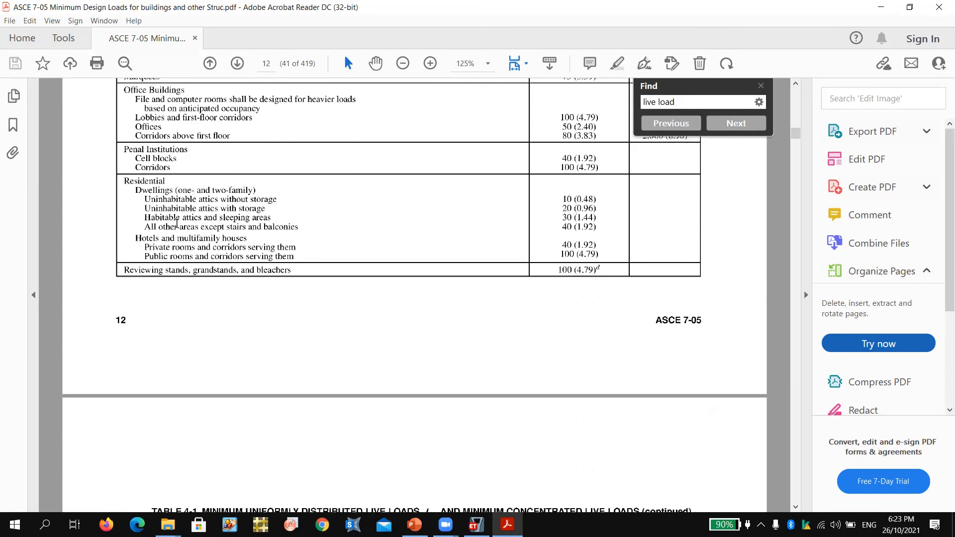
left_click_drag(137, 240, 273, 249)
left_click(168, 250)
left_click_drag(145, 256, 266, 257)
left_click_drag(149, 263, 272, 269)
left_click(154, 273)
left_click_drag(156, 274, 299, 270)
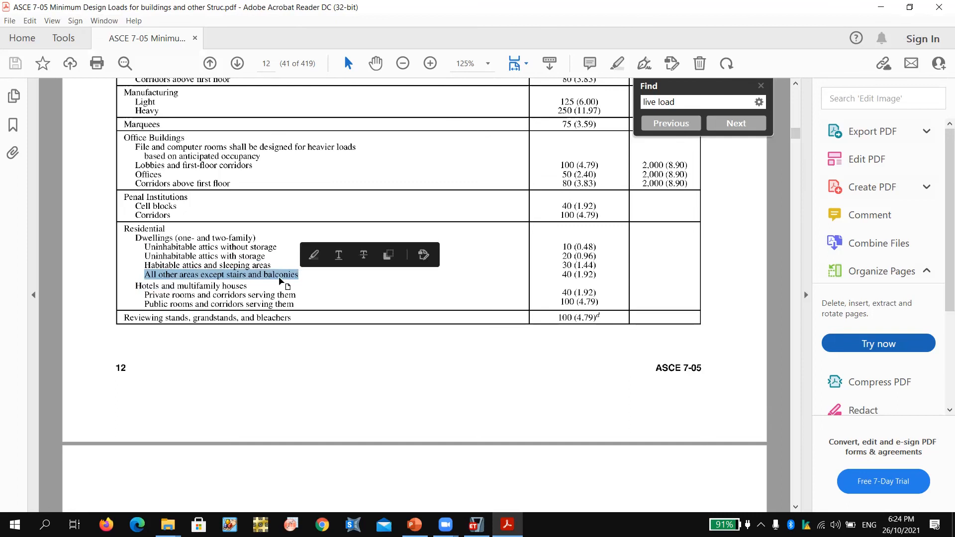
left_click(151, 275)
left_click_drag(139, 276, 179, 276)
left_click(302, 278)
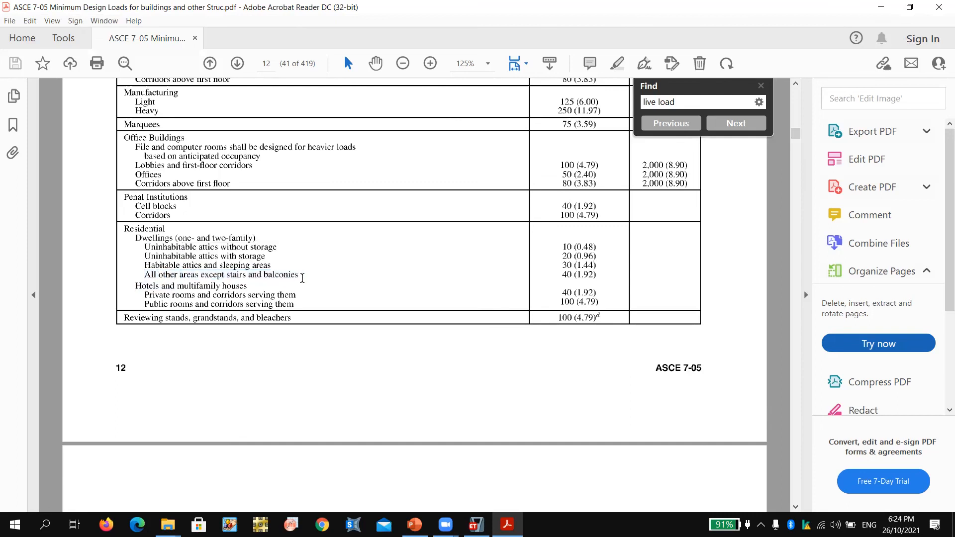
Step: Check the uniform live load in kN/m² for "All other areas except stairs and balconies" in residential dwellings
double_click(570, 276)
left_click(598, 277)
left_click(585, 275)
double_click(585, 275)
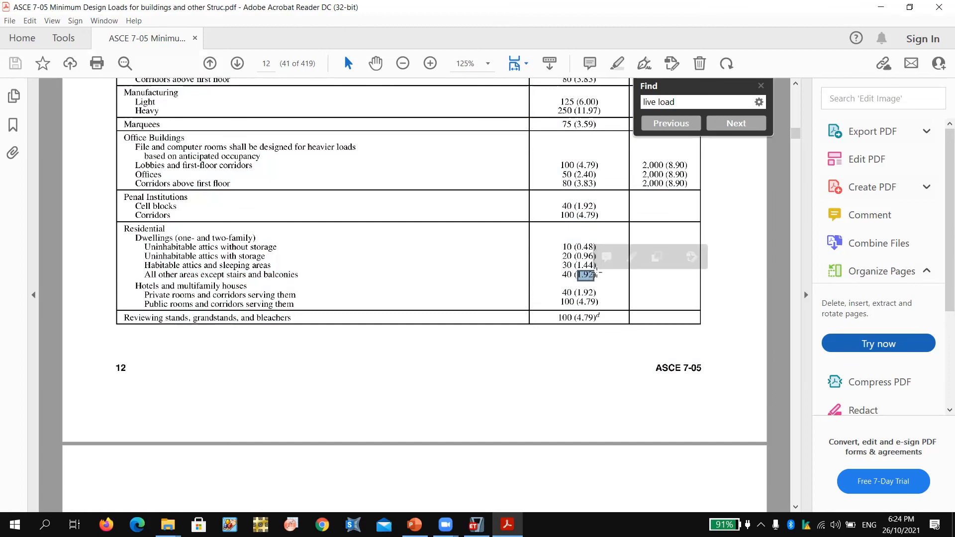
scroll(585, 279, "up", 1)
scroll(585, 280, "up", 1)
left_click(594, 321)
left_click(594, 321)
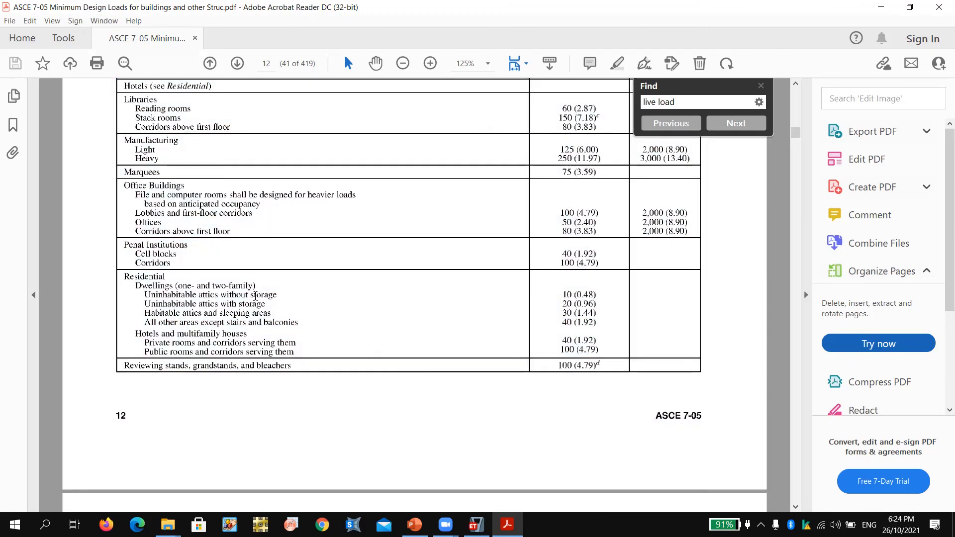
Step: Review the live loads for the other occupancies on page 12 of Table 4-1, such as hospitals, garages, offices and corridors
scroll(202, 346, "up", 1)
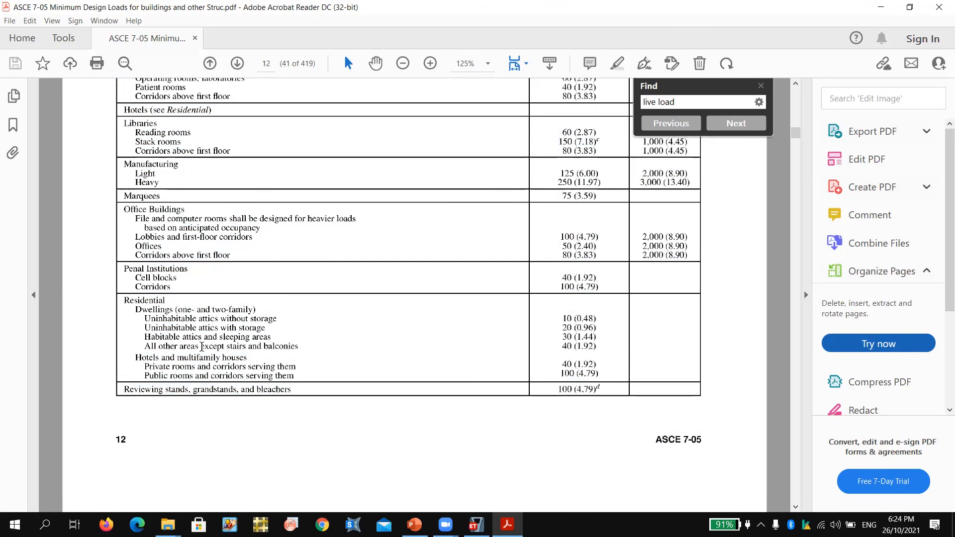
scroll(194, 301, "up", 6)
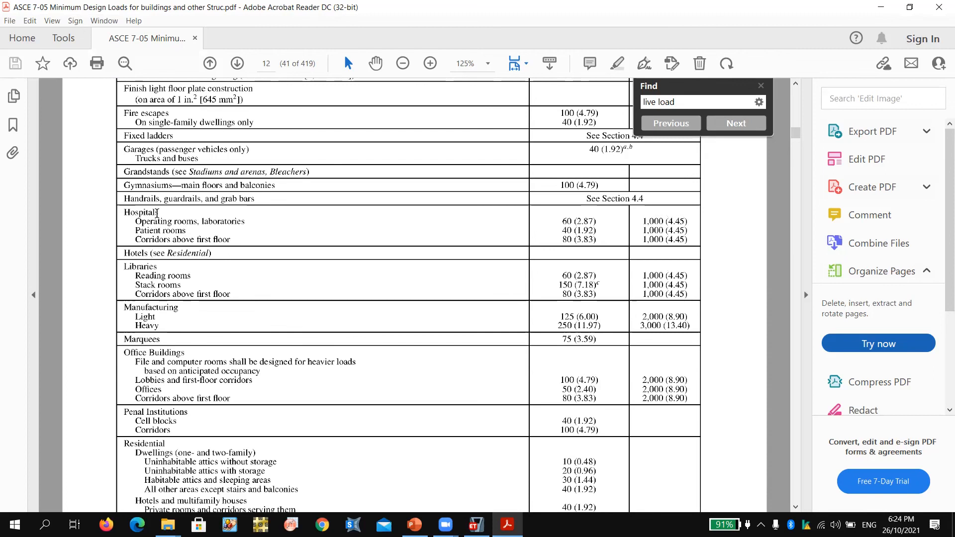
scroll(172, 237, "up", 3)
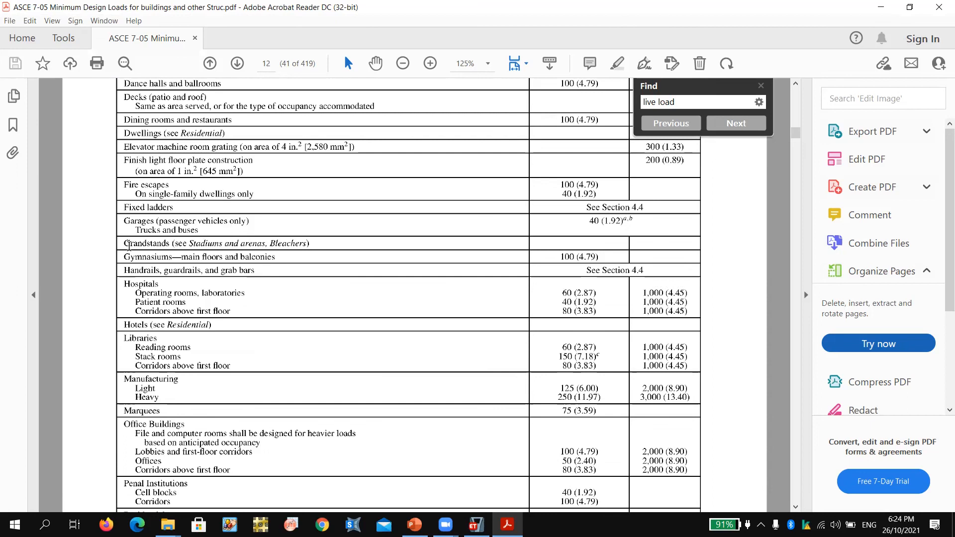
scroll(129, 245, "up", 4)
scroll(175, 258, "up", 6)
scroll(175, 258, "down", 15)
scroll(336, 311, "down", 4)
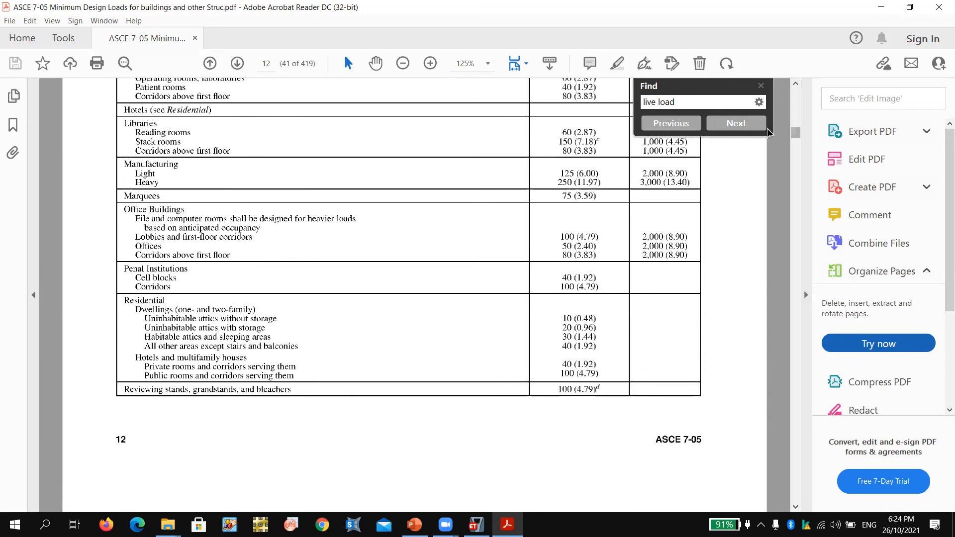
scroll(448, 173, "up", 14)
scroll(448, 173, "up", 5)
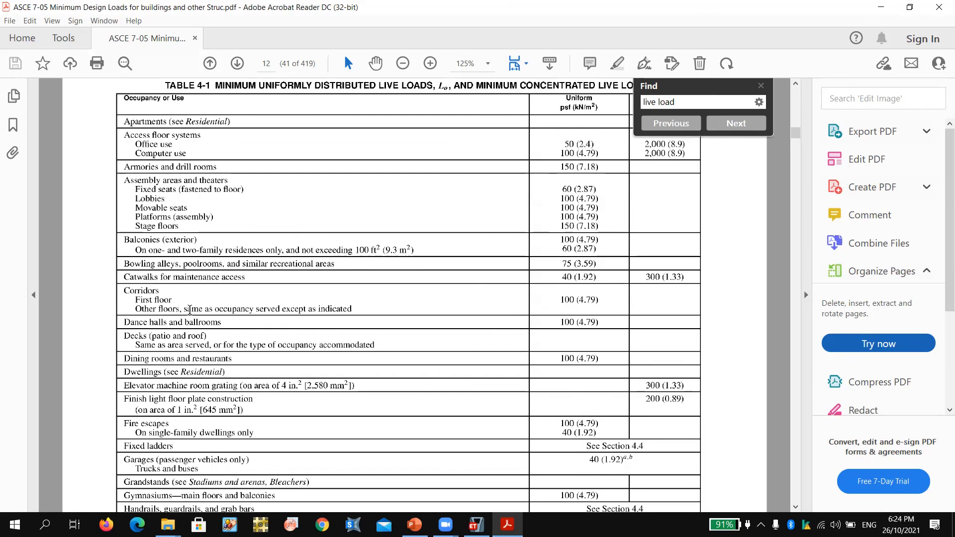
Step: Examine the roof categories in the continued Table 4-1 on page 13, from ordinary flat roofs to primary roof members and maintenance surfaces
scroll(191, 309, "up", 20)
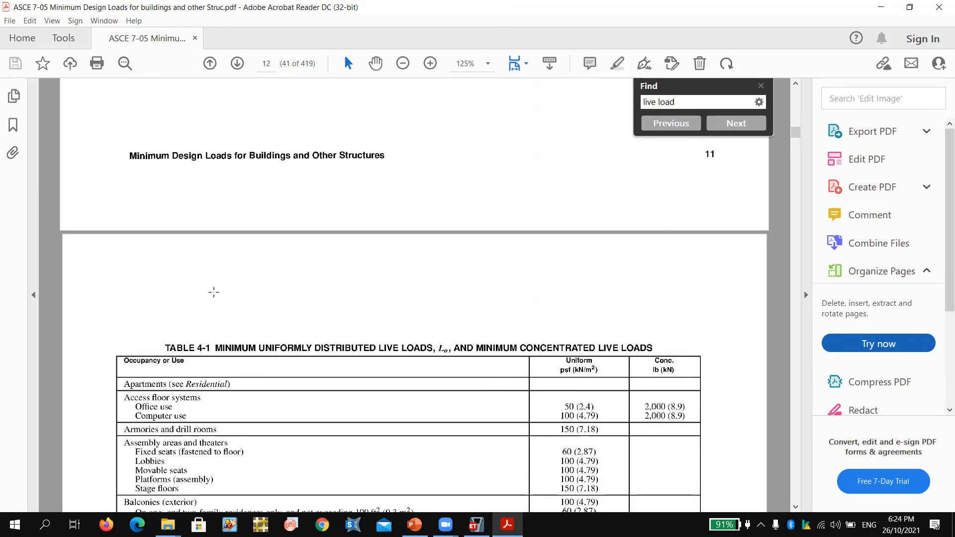
scroll(271, 276, "down", 20)
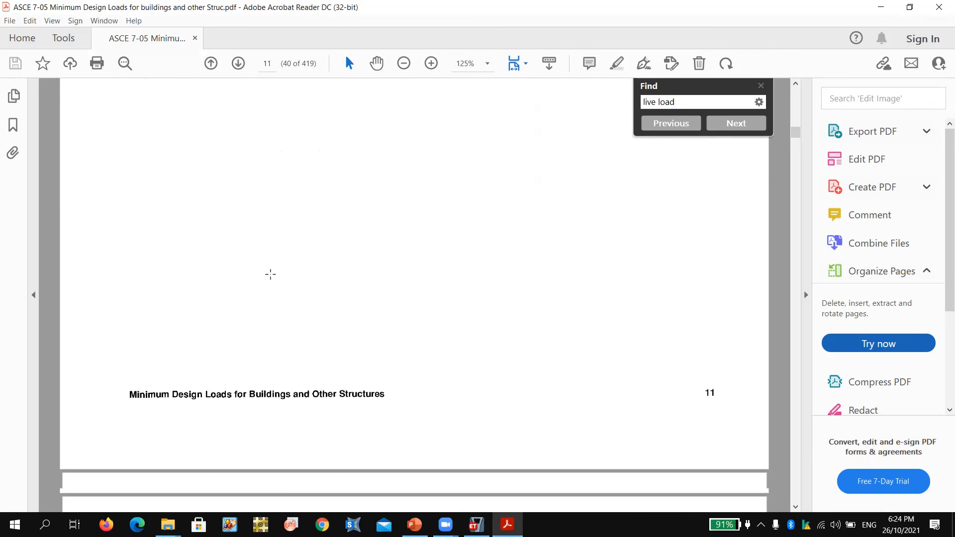
scroll(264, 271, "down", 20)
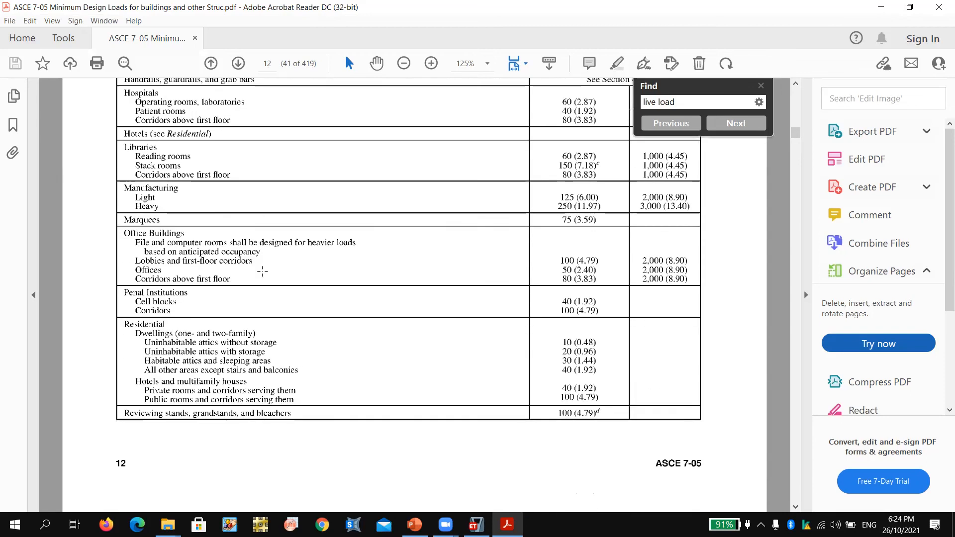
scroll(262, 271, "down", 5)
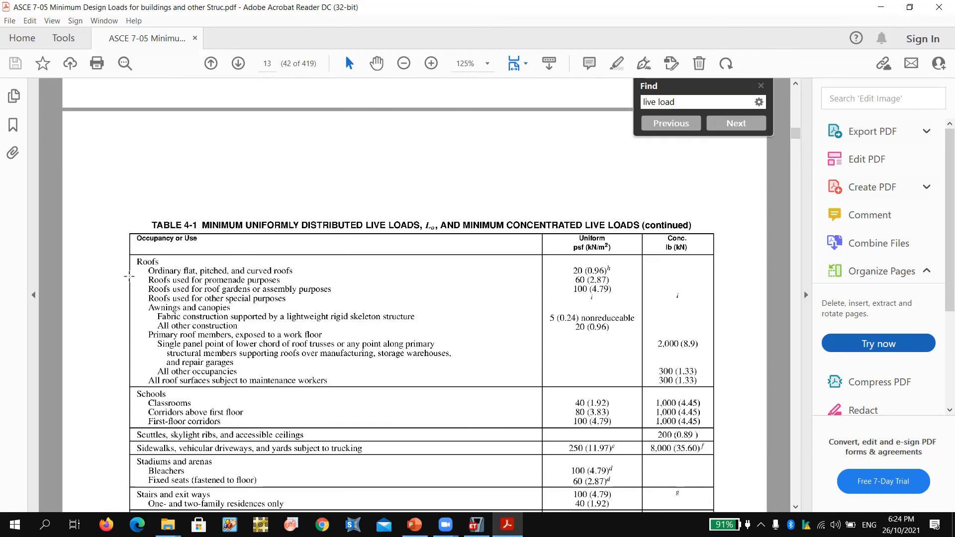
scroll(128, 276, "down", 2)
left_click_drag(150, 224, 294, 224)
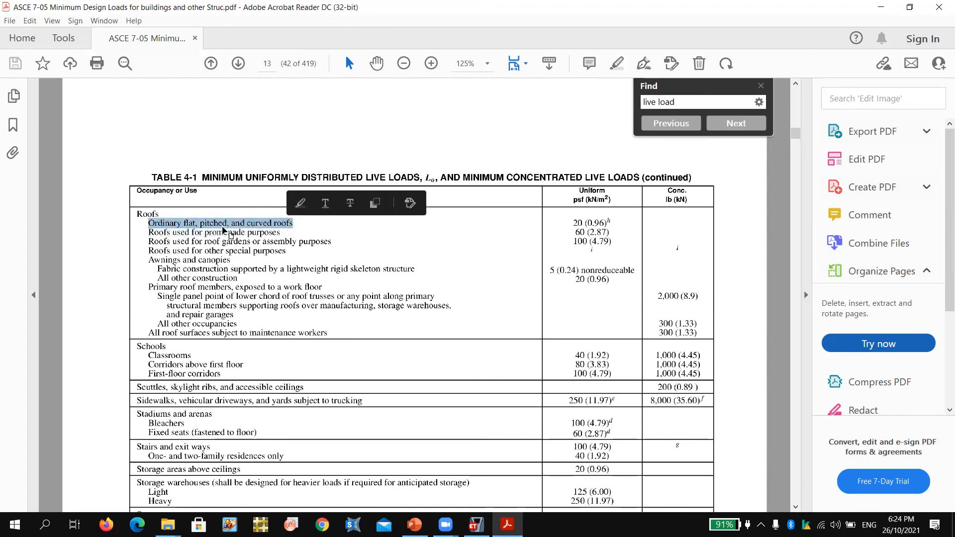
left_click_drag(149, 232, 282, 232)
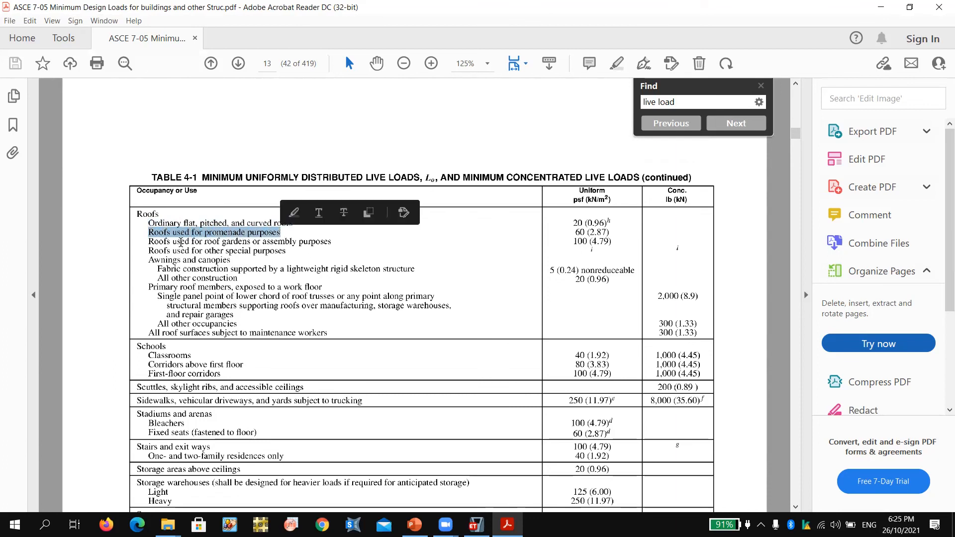
left_click_drag(170, 242, 228, 244)
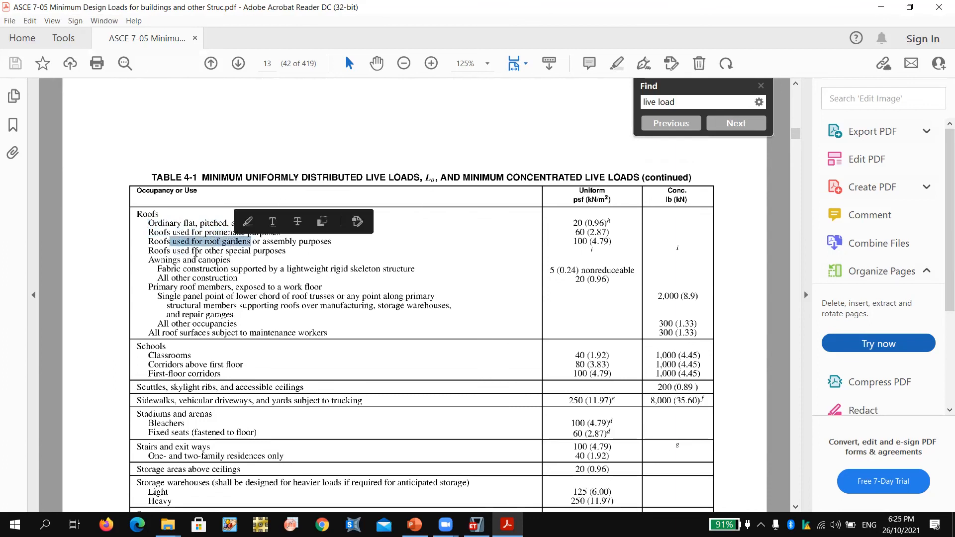
left_click_drag(149, 251, 280, 252)
left_click_drag(149, 288, 321, 290)
left_click(178, 322)
left_click_drag(178, 322, 251, 332)
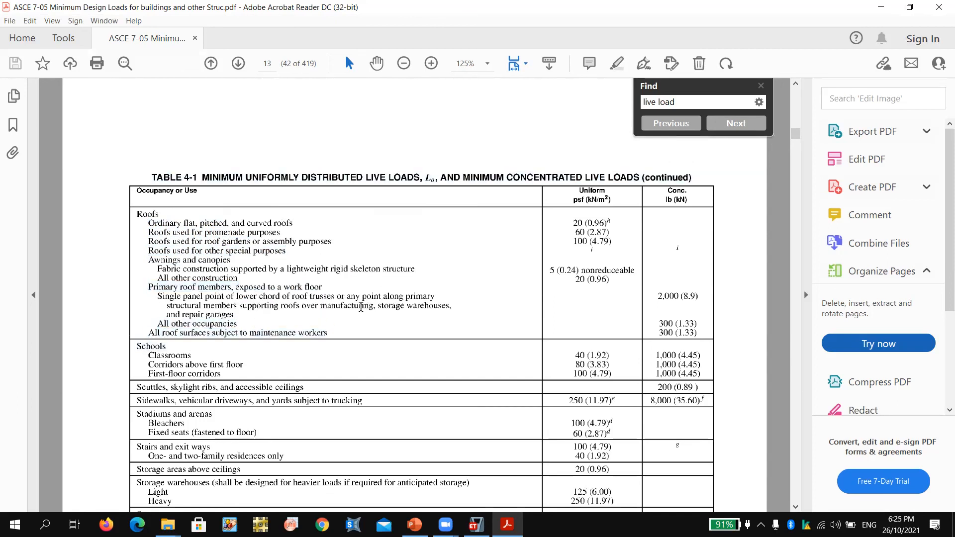
Step: Compare the ordinary, promenade, roof garden and special purpose roof rows and their uniform live loads
left_click_drag(148, 228, 271, 262)
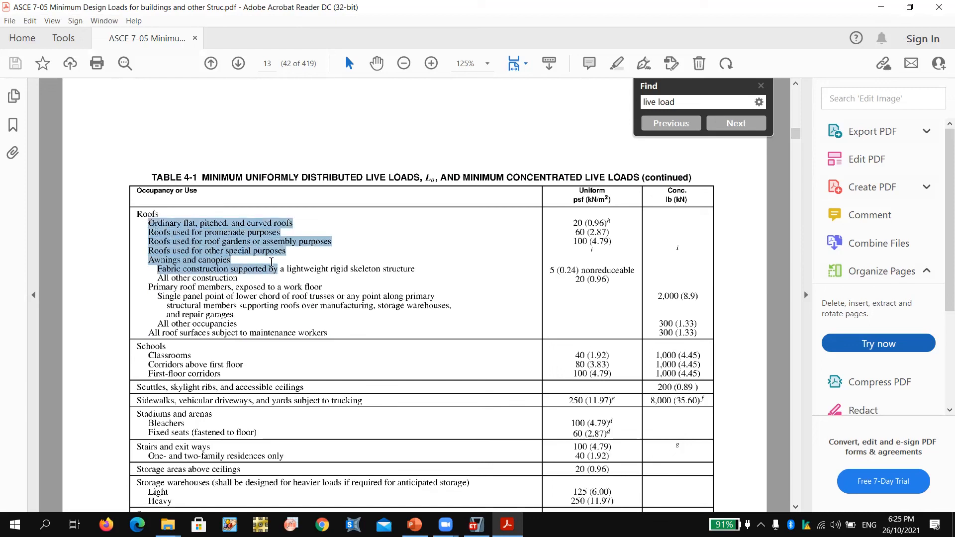
left_click(214, 271)
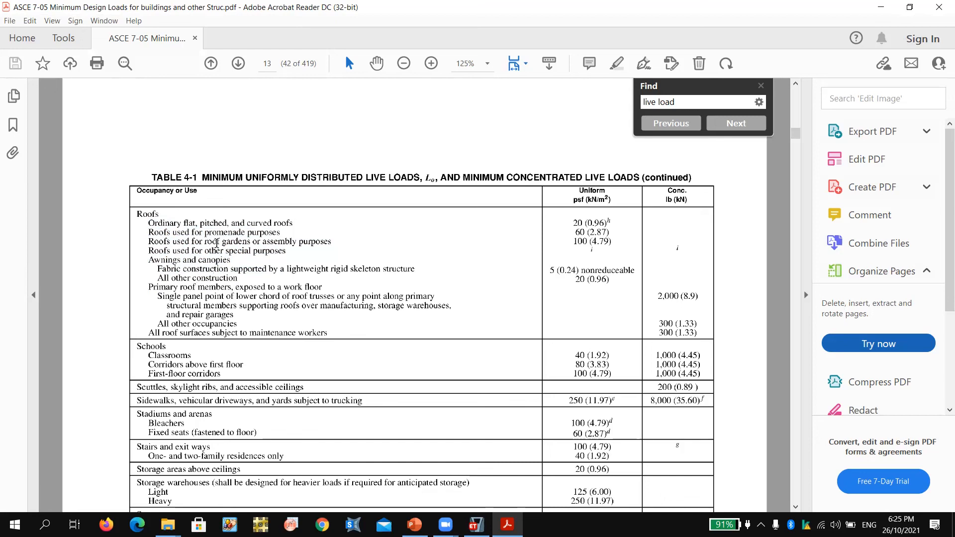
left_click_drag(150, 224, 280, 249)
left_click(144, 252)
left_click_drag(149, 231, 287, 251)
left_click(567, 239)
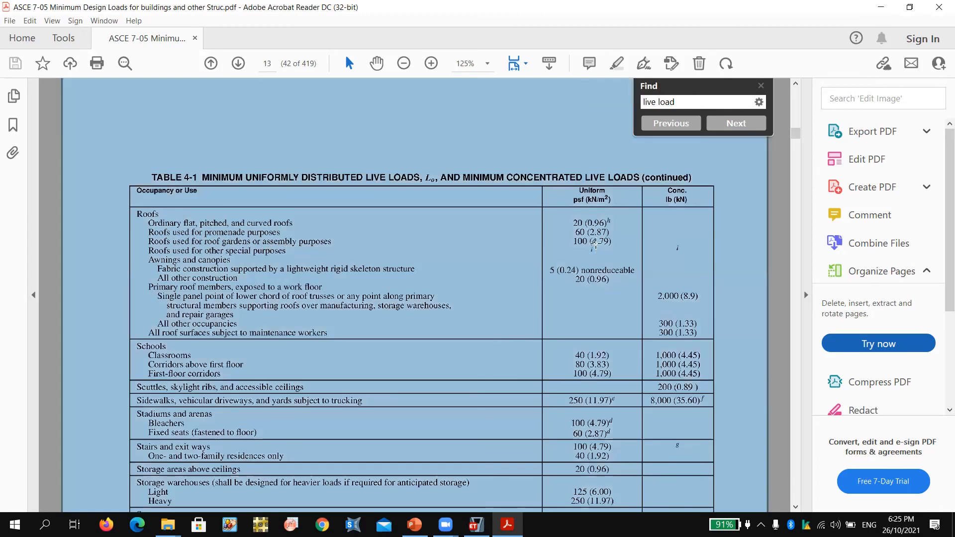
left_click(591, 232)
left_click(592, 225)
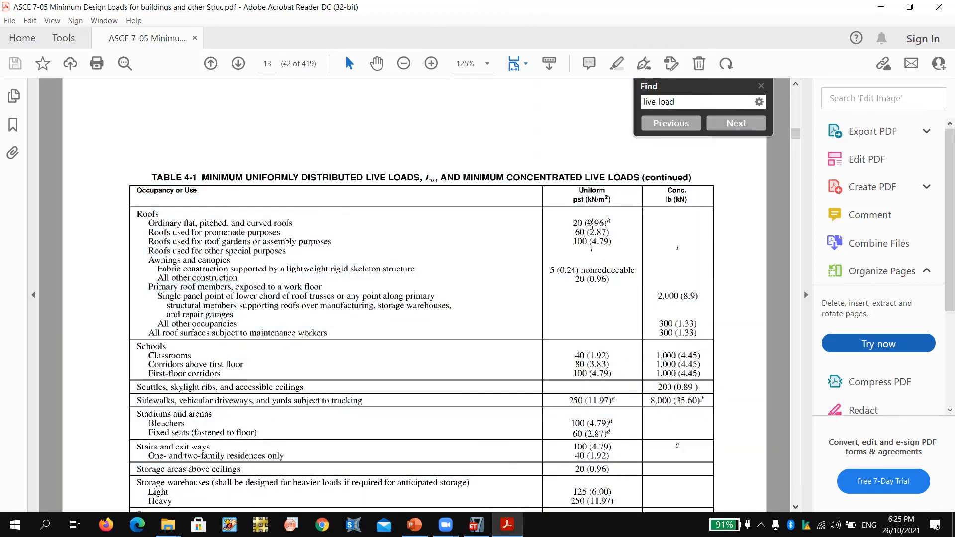
left_click_drag(611, 225, 541, 248)
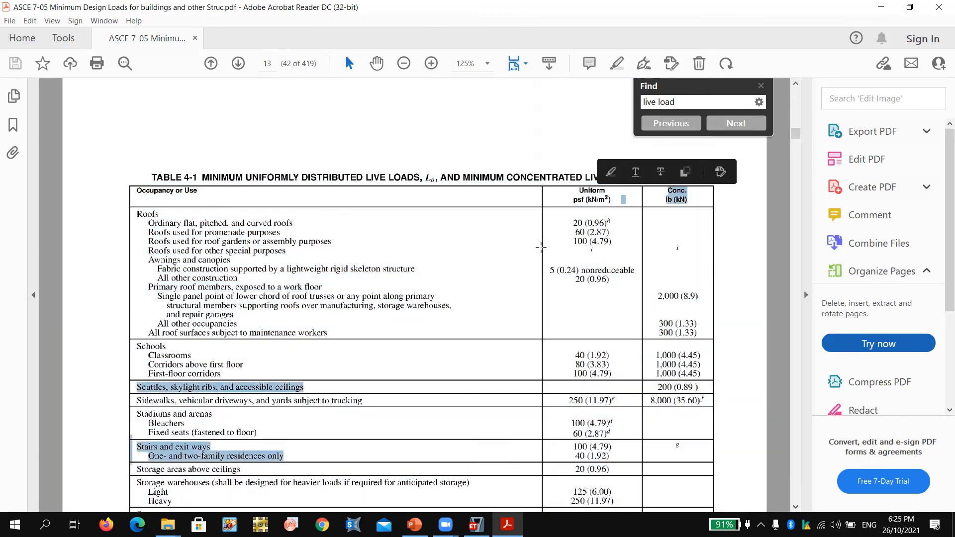
Step: Check the Residential rows of Table 4-1 on page 12 again for the uniform live load of dwellings
left_click(543, 248)
scroll(546, 247, "up", 8)
left_click(180, 276)
left_click(172, 272)
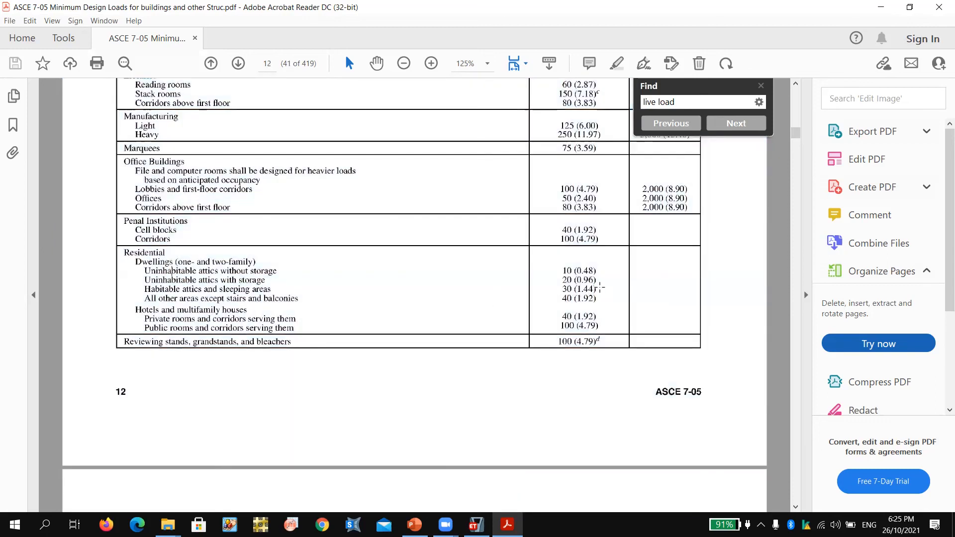
Step: Switch to ETABS, select all floor objects by object type and check the selection on the other story plans
left_click(476, 525)
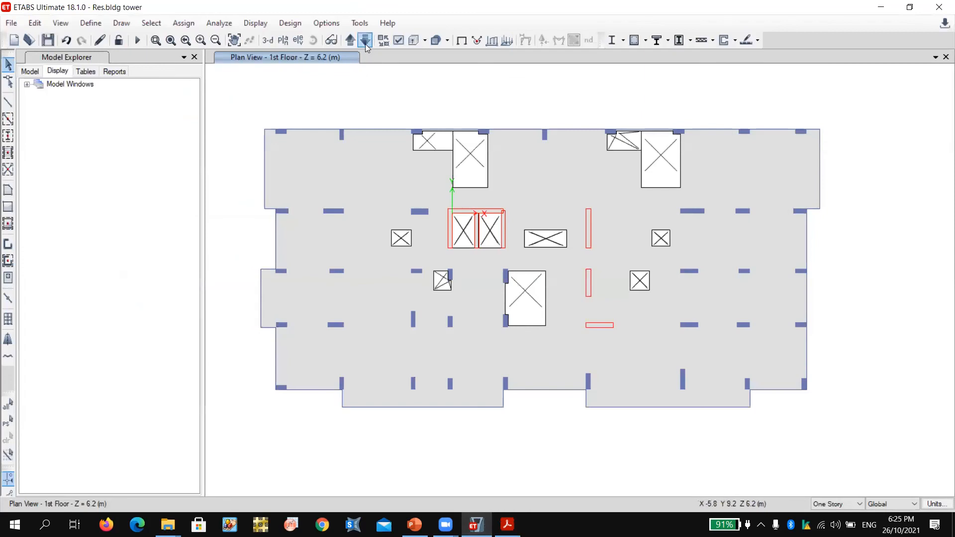
left_click(151, 23)
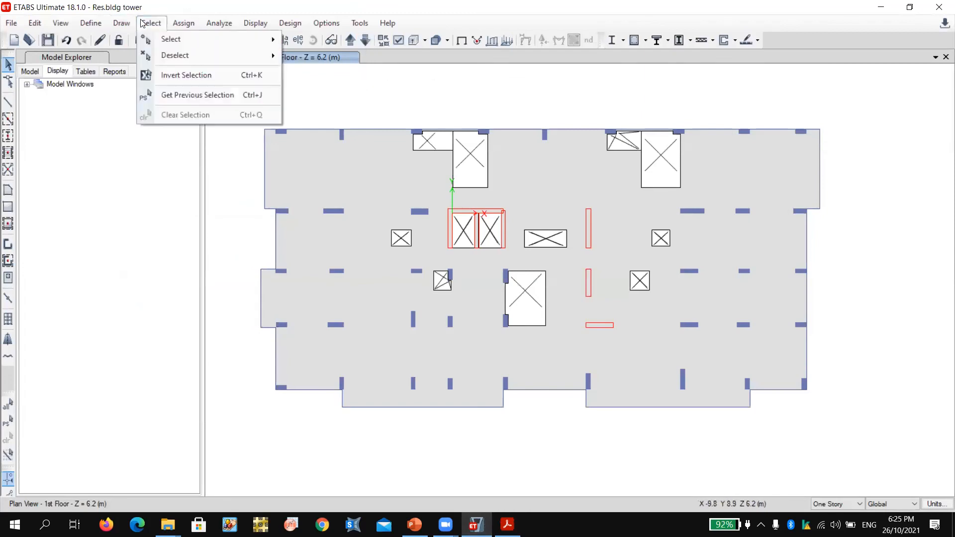
mouse_move(149, 38)
left_click(349, 122)
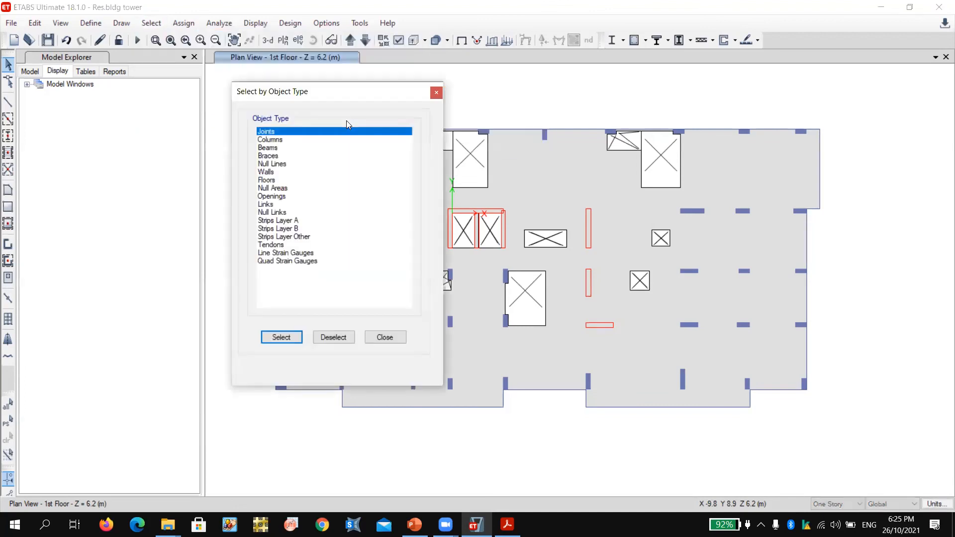
left_click(279, 181)
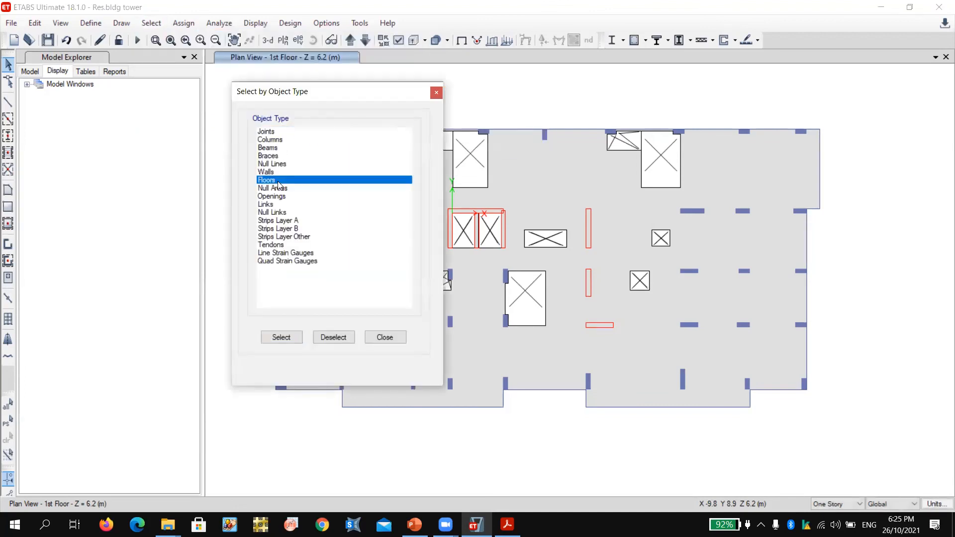
left_click(282, 338)
left_click(375, 339)
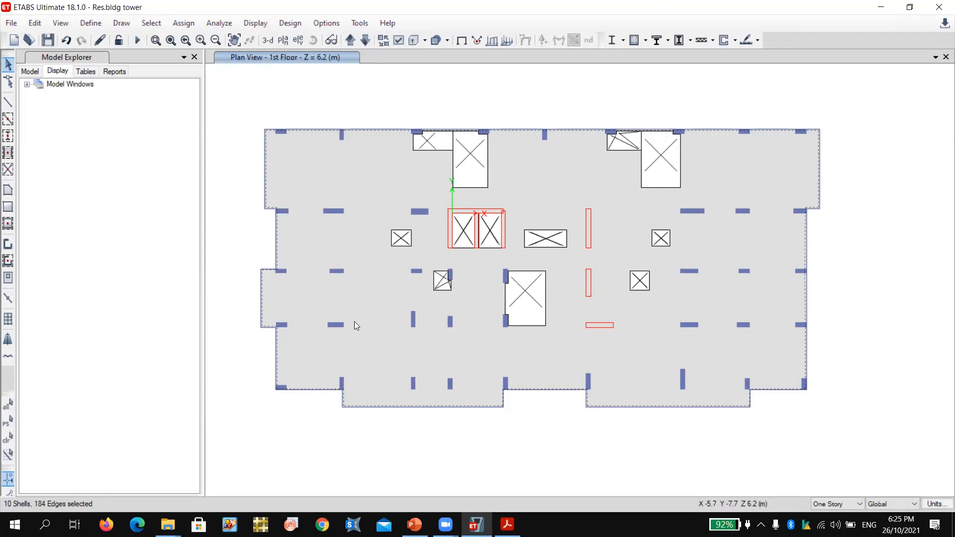
left_click(366, 41)
left_click(367, 41)
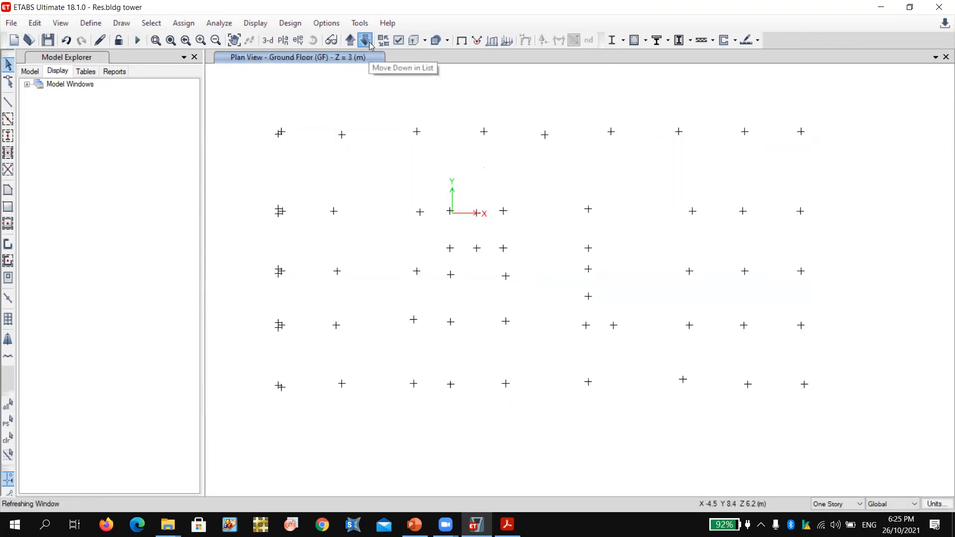
left_click(366, 42)
left_click(366, 42)
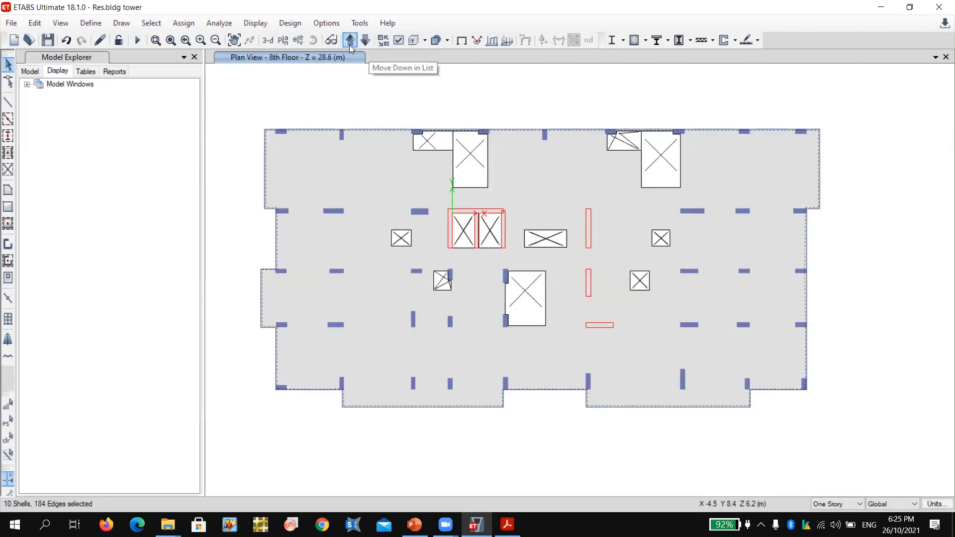
Step: Assign a uniform Live load of 1.92 kN/m² in the gravity direction to the selected floors, replacing existing loads
left_click(184, 23)
mouse_move(227, 68)
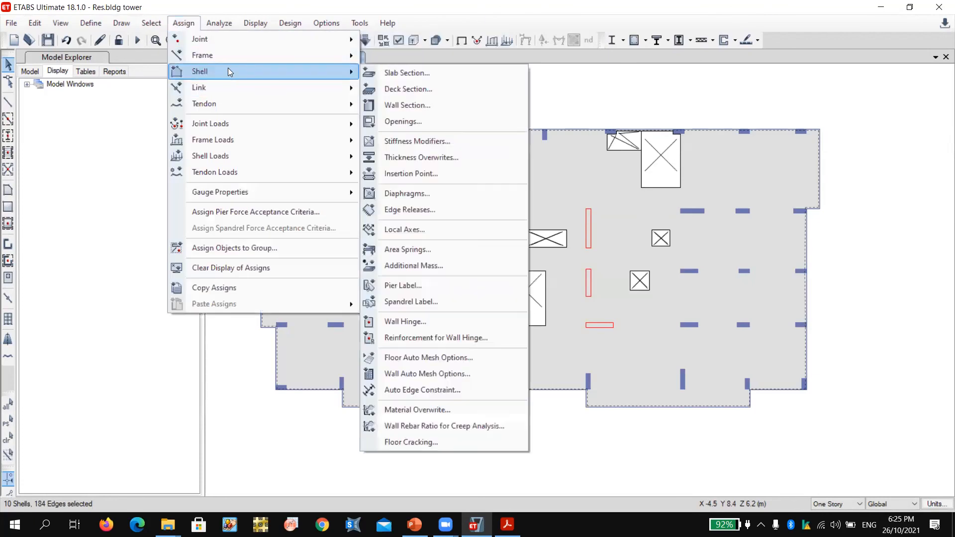
mouse_move(235, 152)
left_click(434, 174)
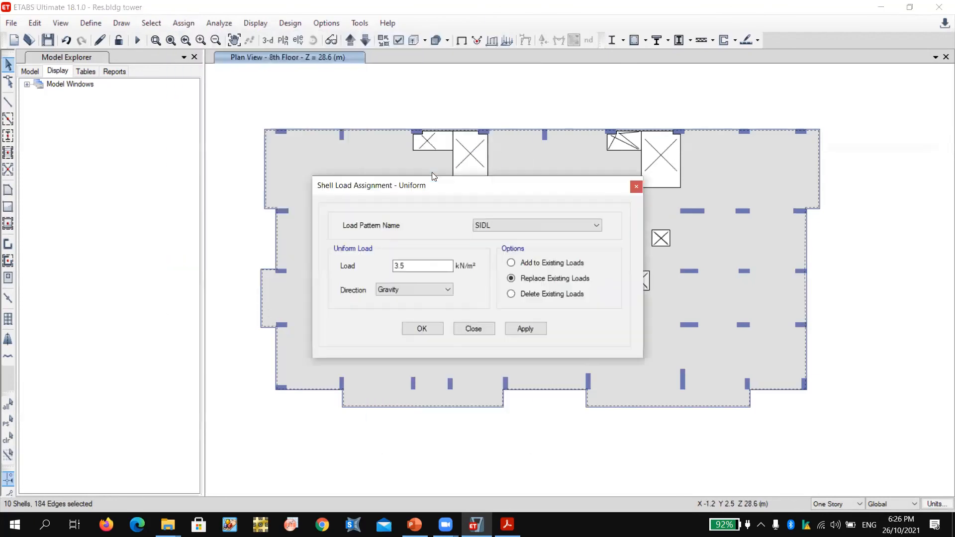
left_click(484, 230)
left_click(487, 244)
double_click(424, 265)
left_click(516, 328)
left_click(411, 329)
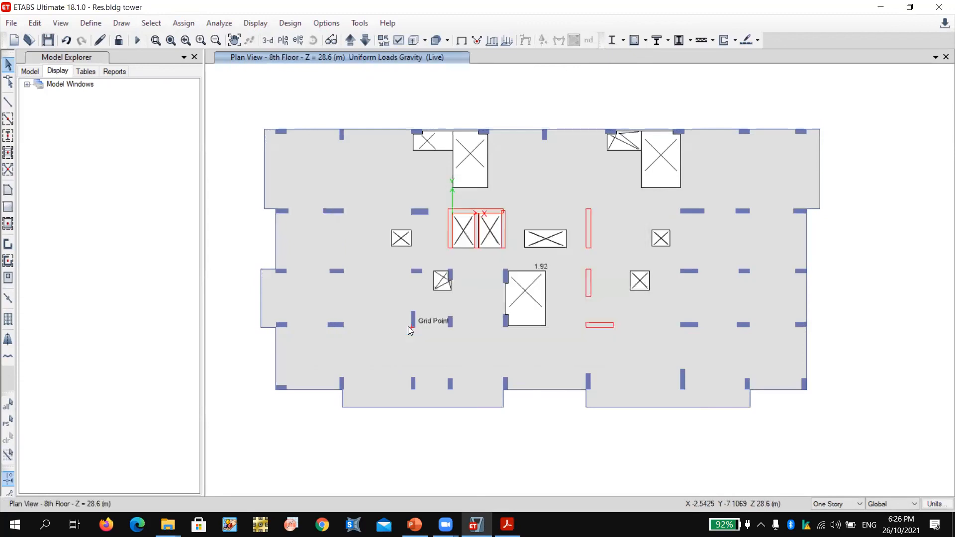
Step: Inspect the load patterns assigned to the 8th Floor slab
right_click(536, 189)
left_click(492, 148)
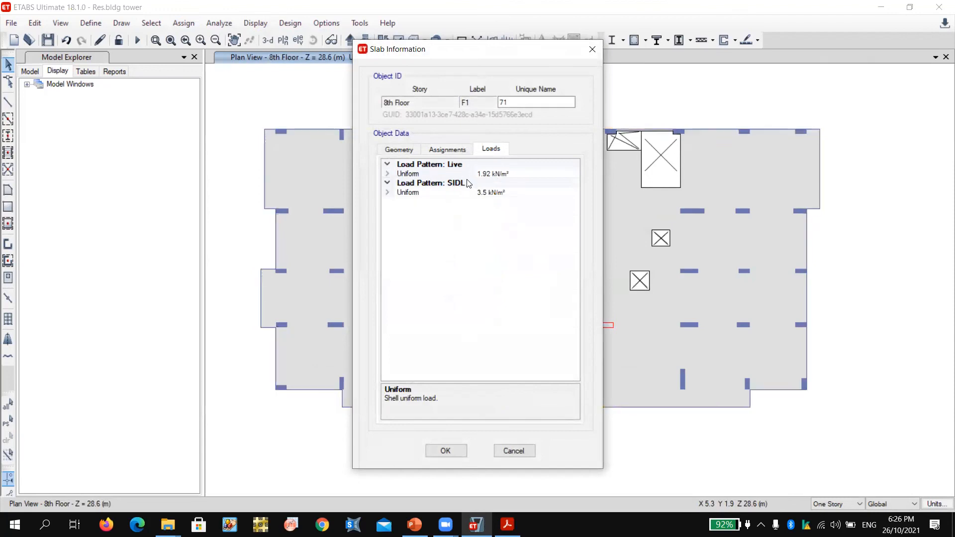
left_click(515, 450)
Step: Check the Live load shown on the slabs of the other stories, including the Ground Floor, 1st Floor and Roof
left_click(365, 41)
left_click(352, 40)
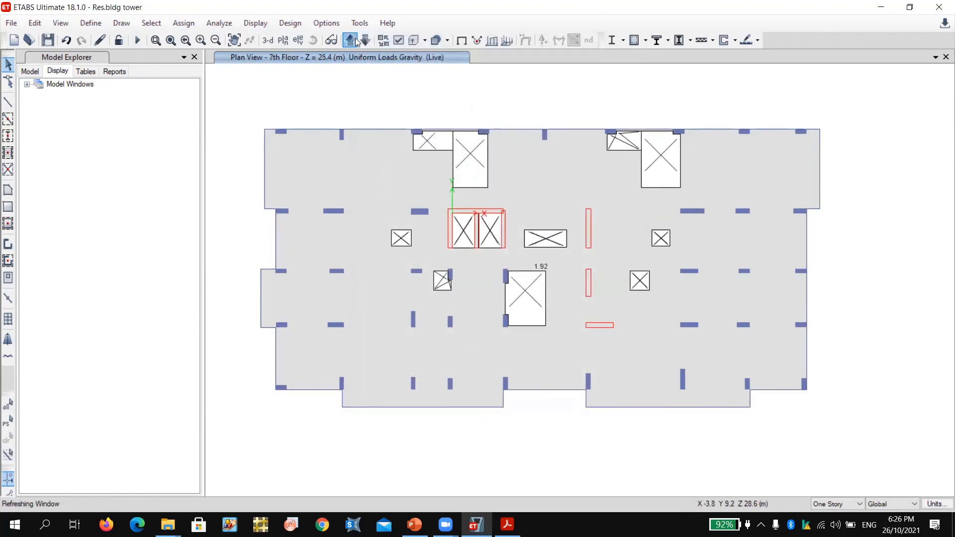
left_click(354, 41)
left_click(353, 40)
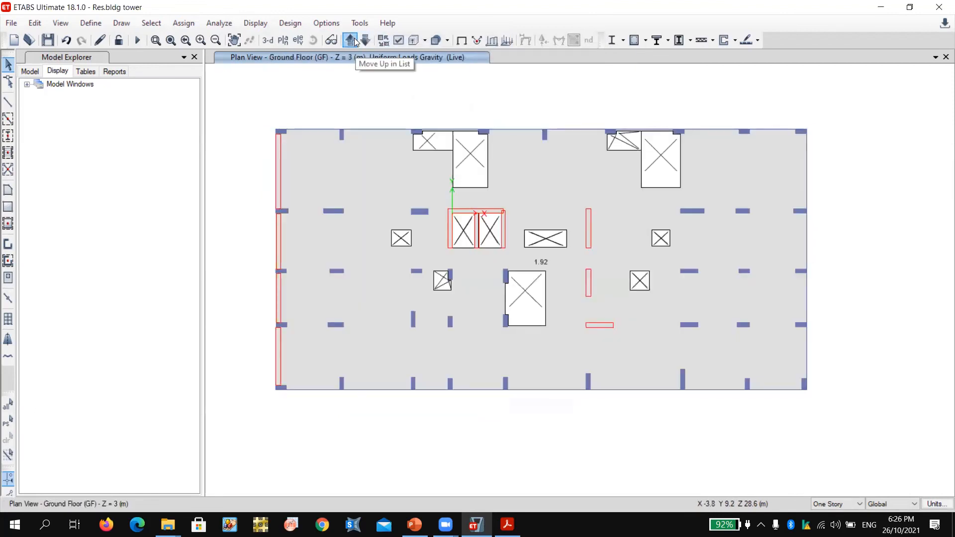
left_click(354, 41)
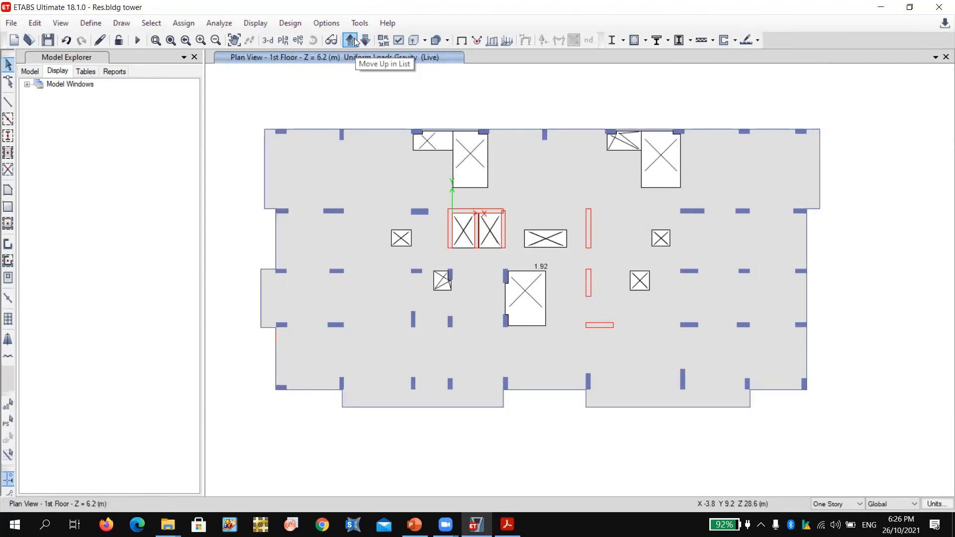
left_click(361, 43)
left_click(361, 42)
left_click(361, 43)
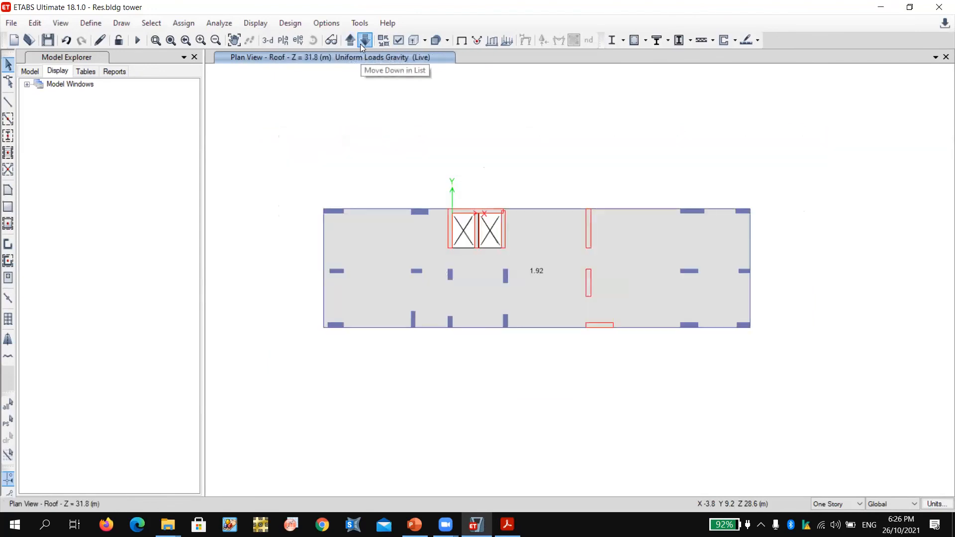
Step: Inspect the loads assigned to the Roof slab and its upper edge beam, and clear the load display from the plan
right_click(549, 262)
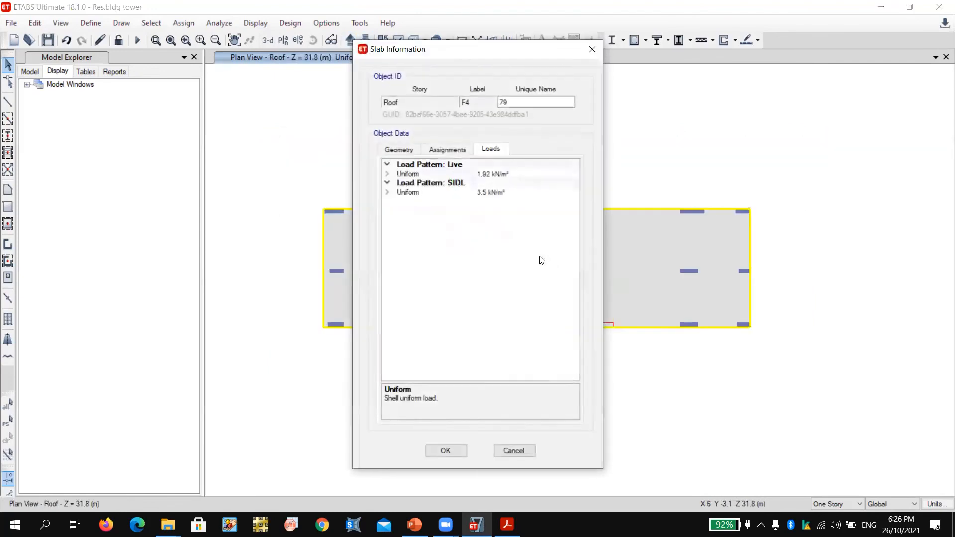
left_click(592, 50)
left_click(537, 209)
right_click(537, 209)
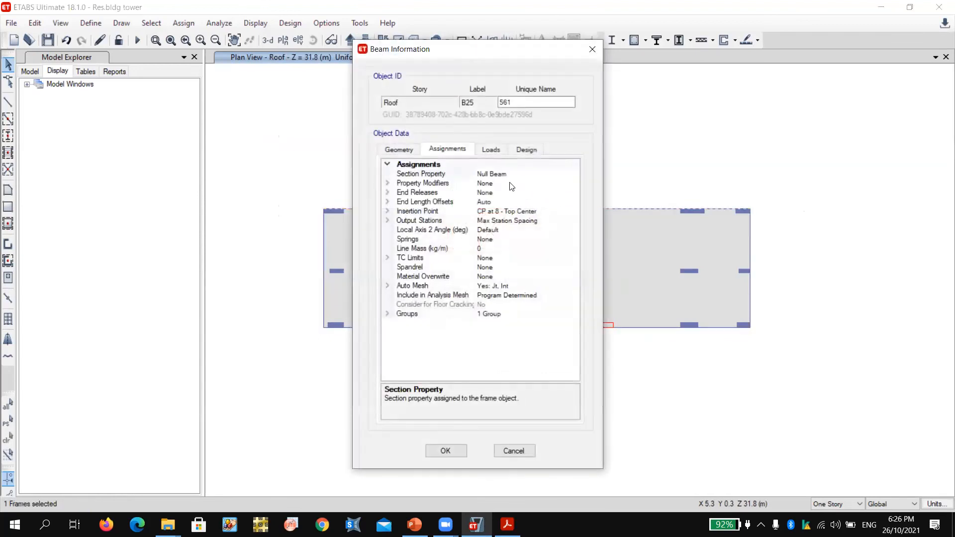
left_click(491, 150)
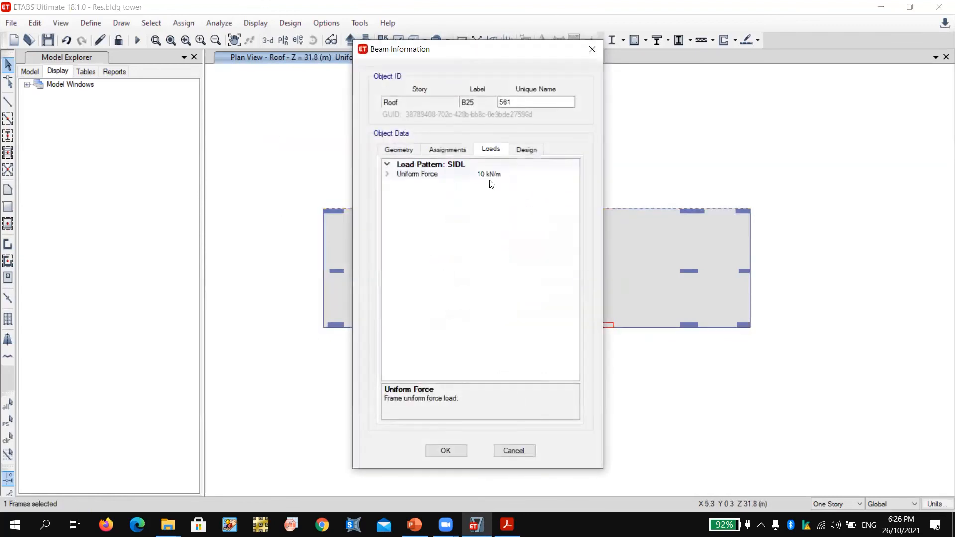
left_click(592, 49)
left_click(461, 40)
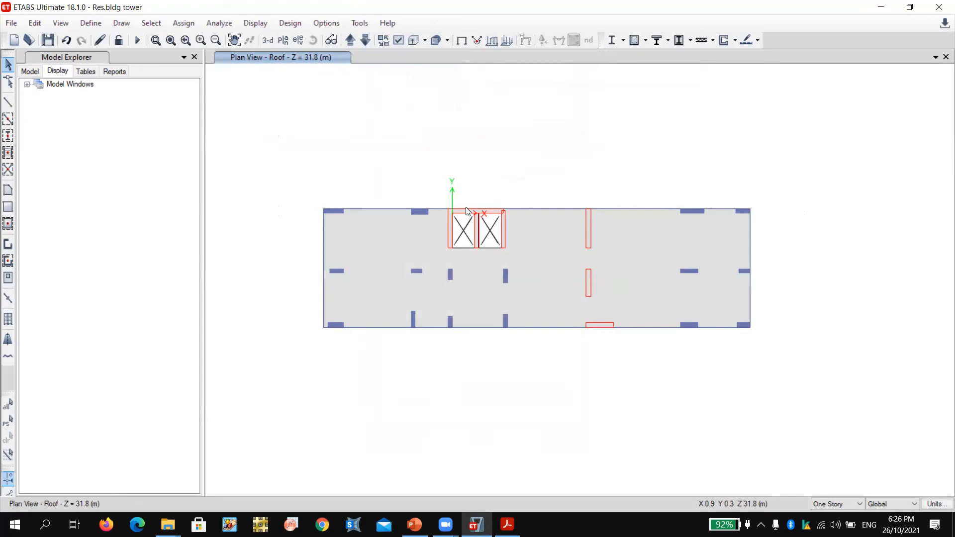
Step: Select all walls and floors in the model by object type
left_click(151, 23)
mouse_move(154, 40)
mouse_move(374, 147)
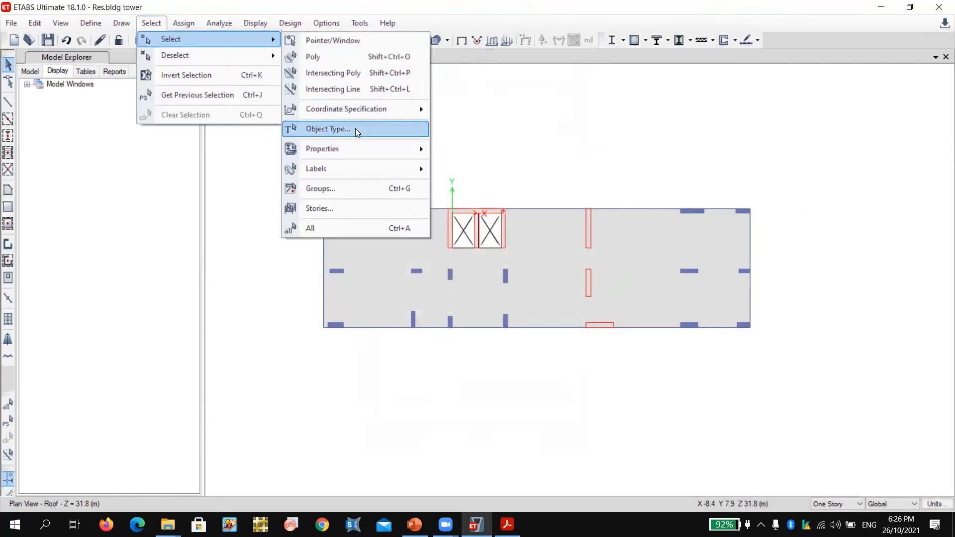
left_click(356, 129)
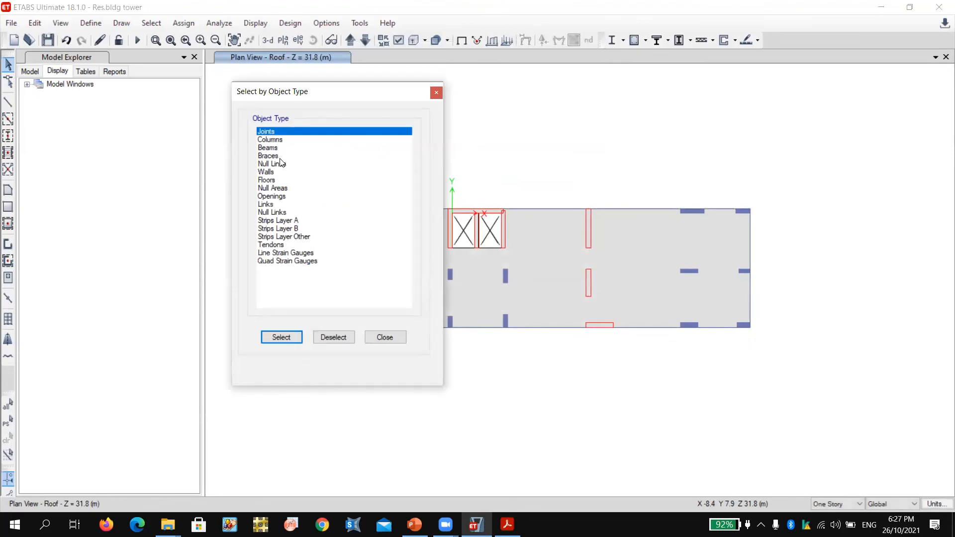
left_click(282, 172)
left_click(276, 180, "ctrl")
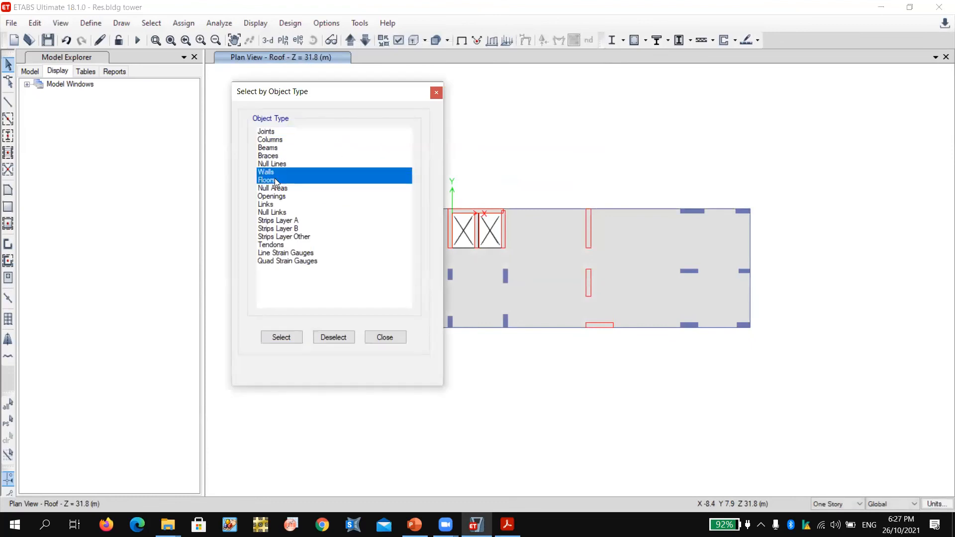
left_click(281, 337)
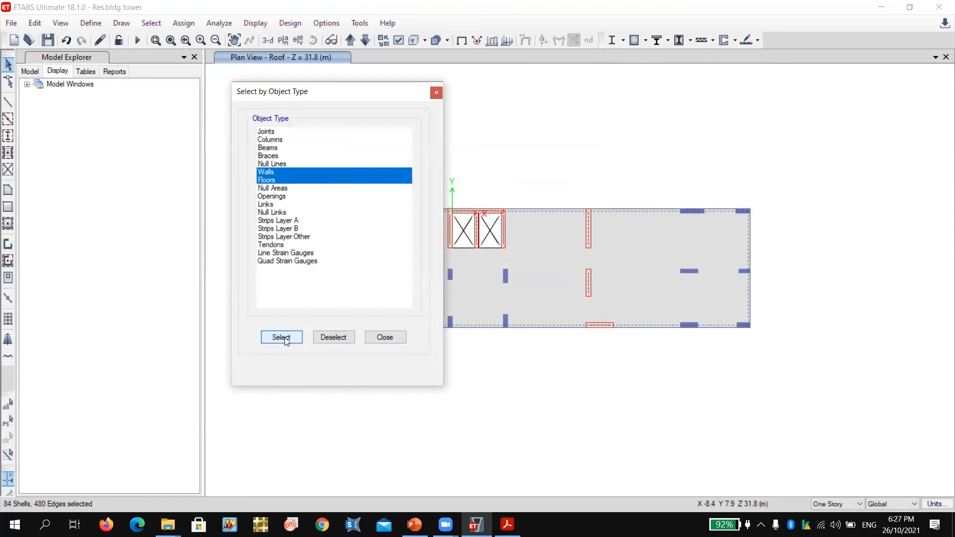
left_click(382, 339)
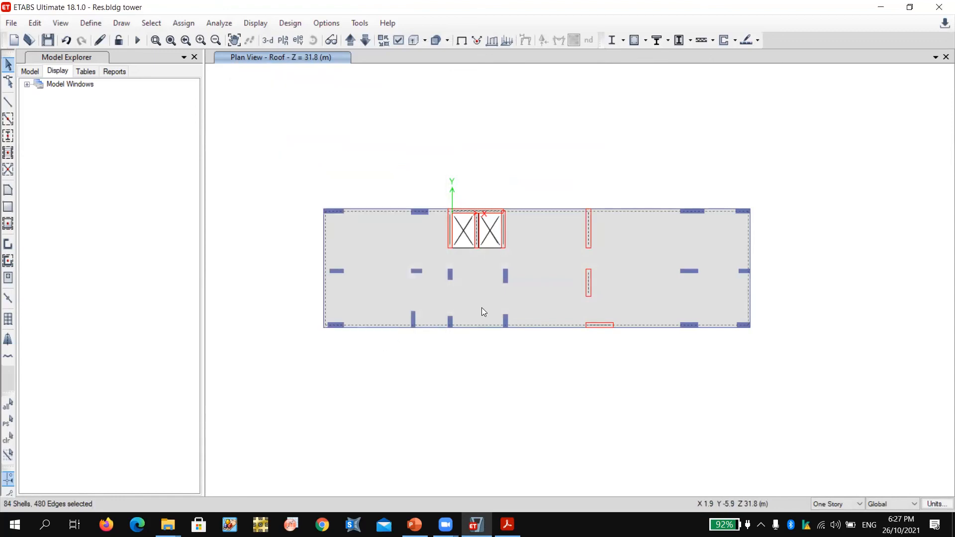
Step: Assign auto edge constraints around walls and floors, applied to the full structure
left_click(174, 22)
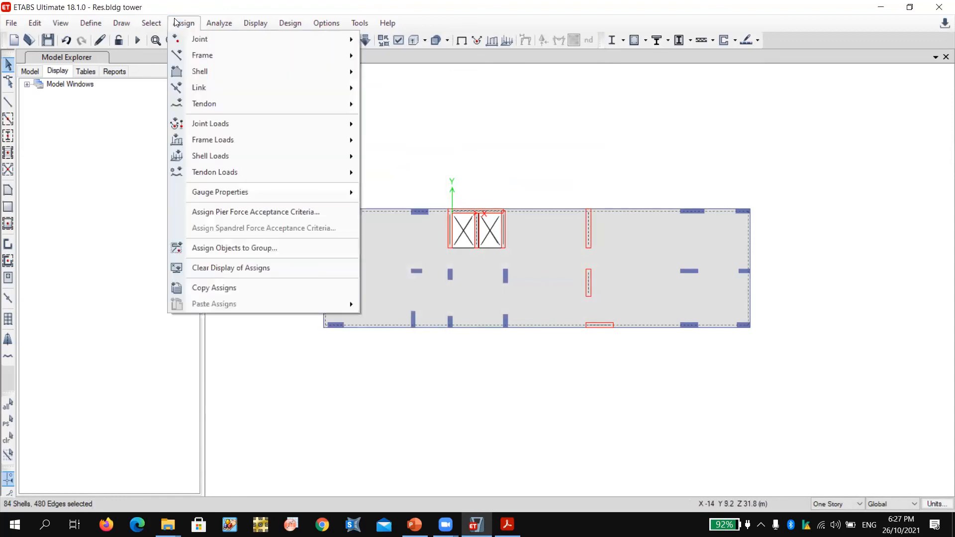
mouse_move(216, 69)
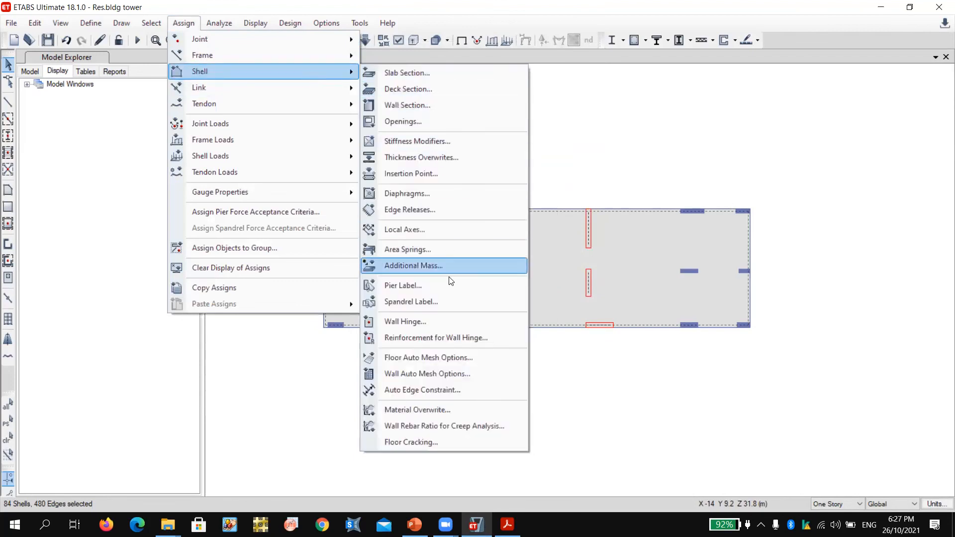
left_click(451, 390)
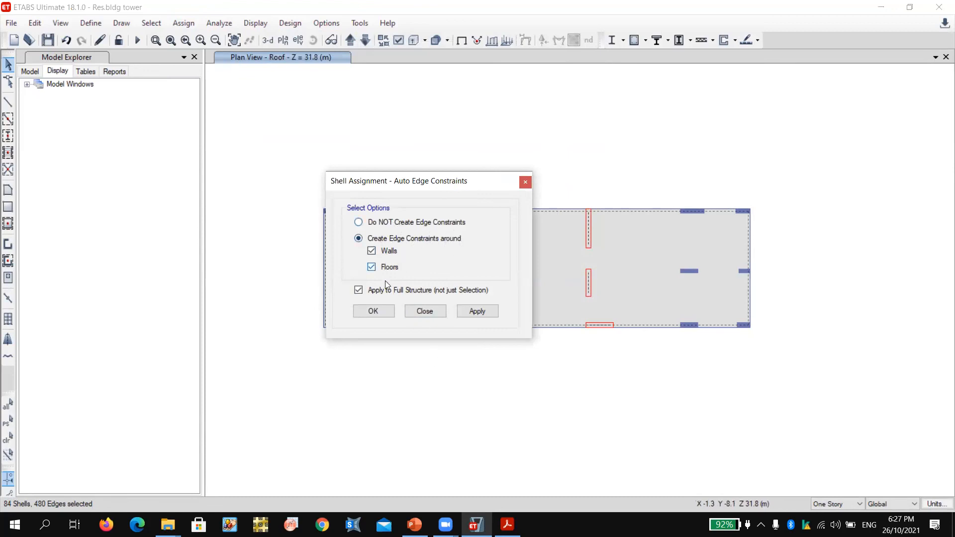
left_click(477, 311)
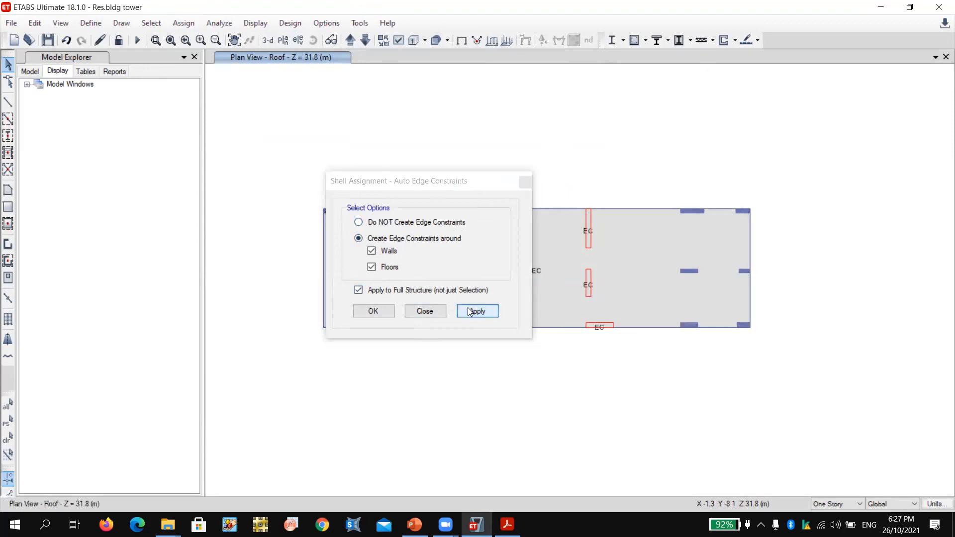
left_click(377, 314)
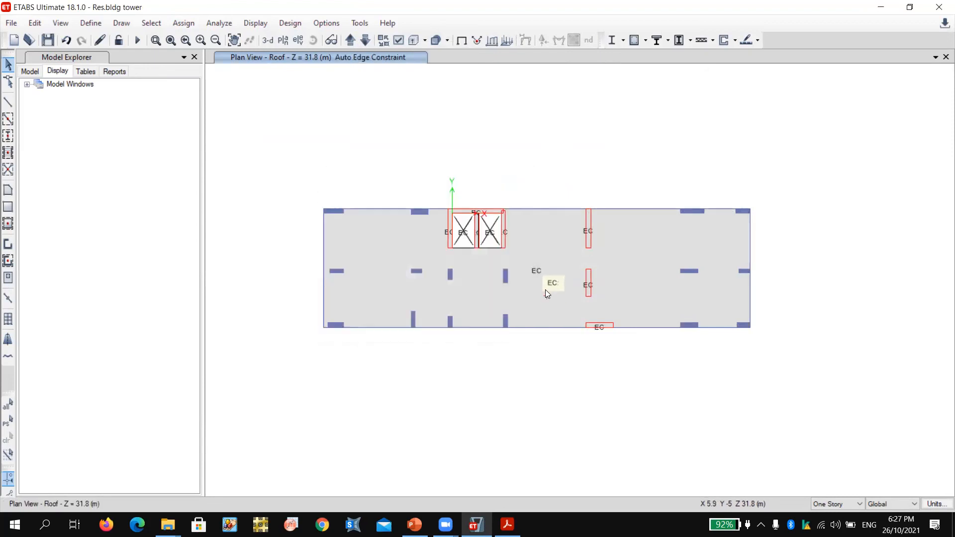
Step: Check the edge constraint labels on the Ground Floor plan, go to the 1st Floor and clear the assignment display
left_click(351, 40)
left_click(351, 40)
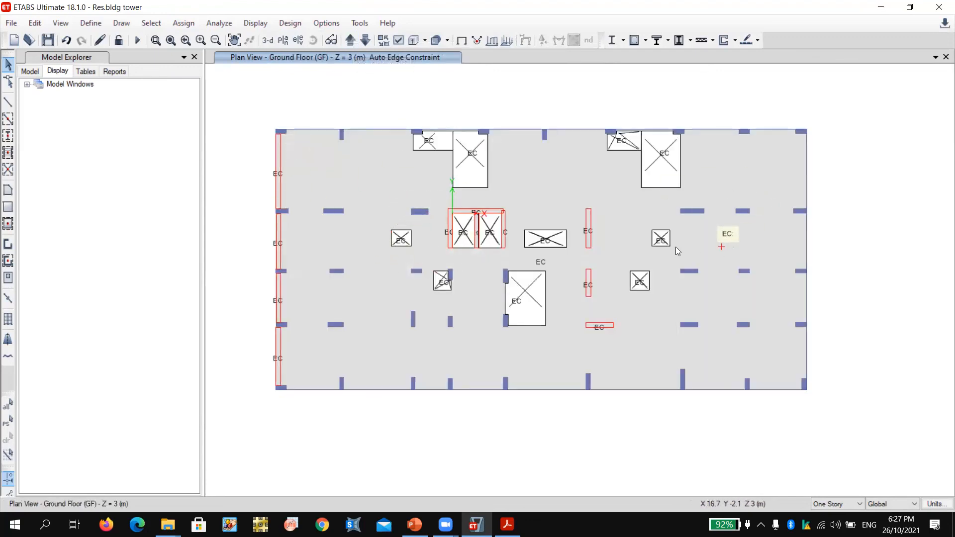
left_click(350, 41)
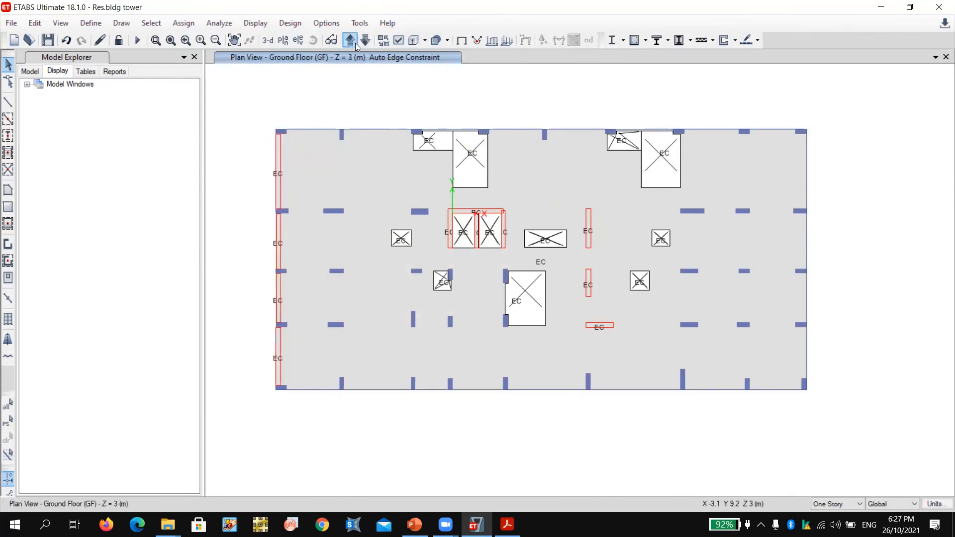
left_click(461, 41)
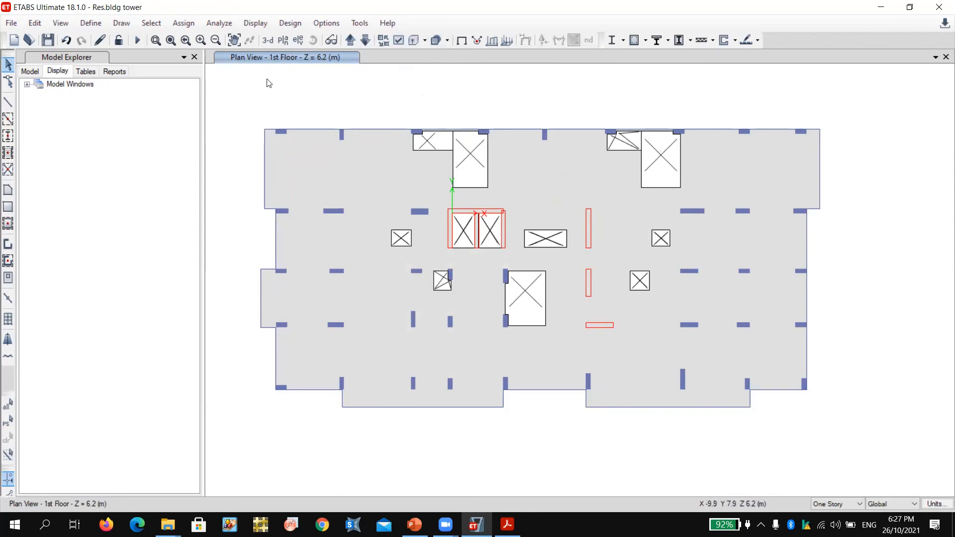
Step: Look at the settings and combination types offered for a new load combination, and close the definitions without adding one
left_click(91, 23)
mouse_move(143, 77)
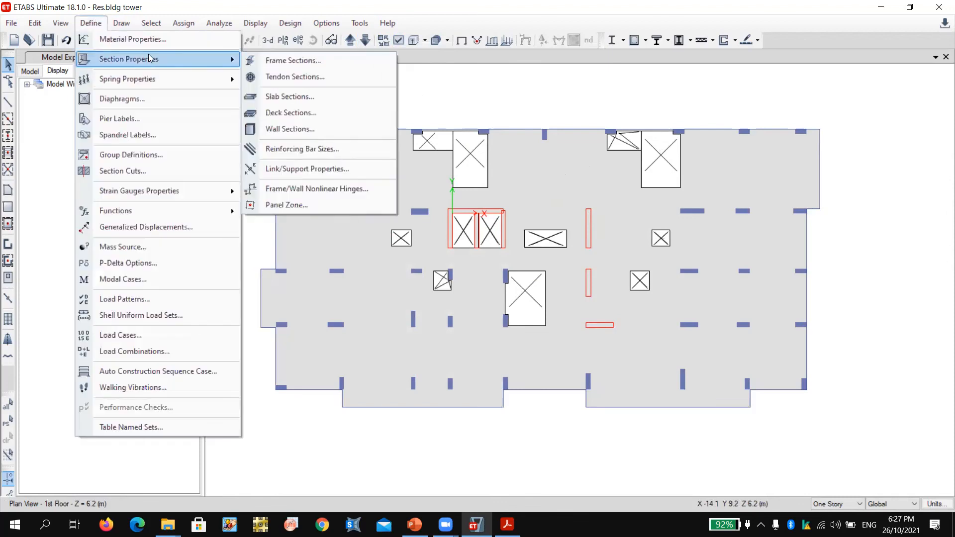
left_click(172, 351)
left_click(520, 210)
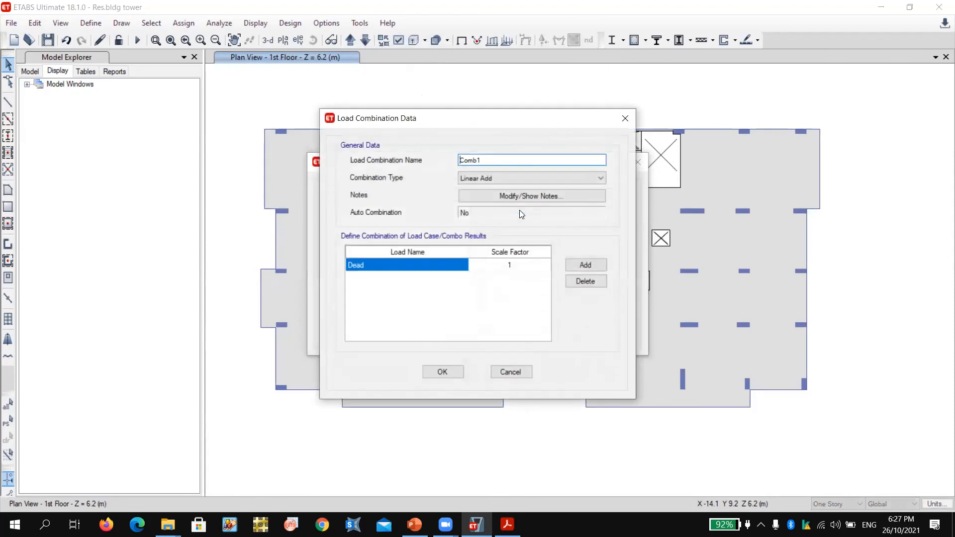
left_click(513, 177)
left_click(514, 175)
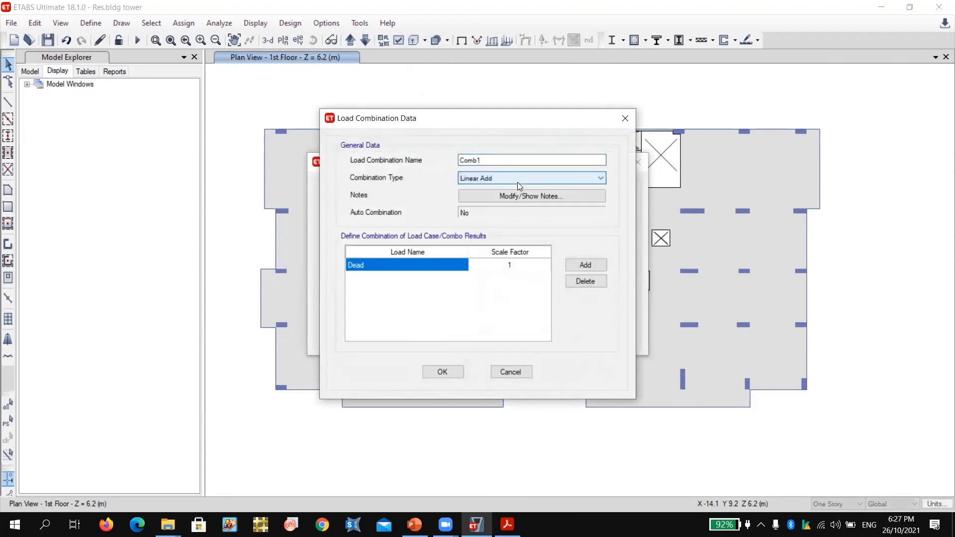
left_click(511, 373)
left_click(593, 332)
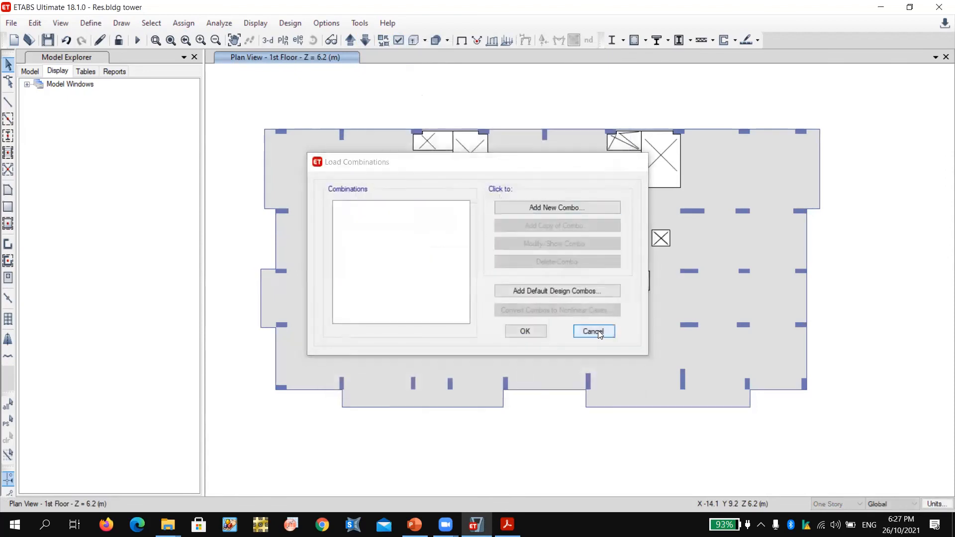
Step: Check the list of defined load cases and close it without making changes
left_click(90, 22)
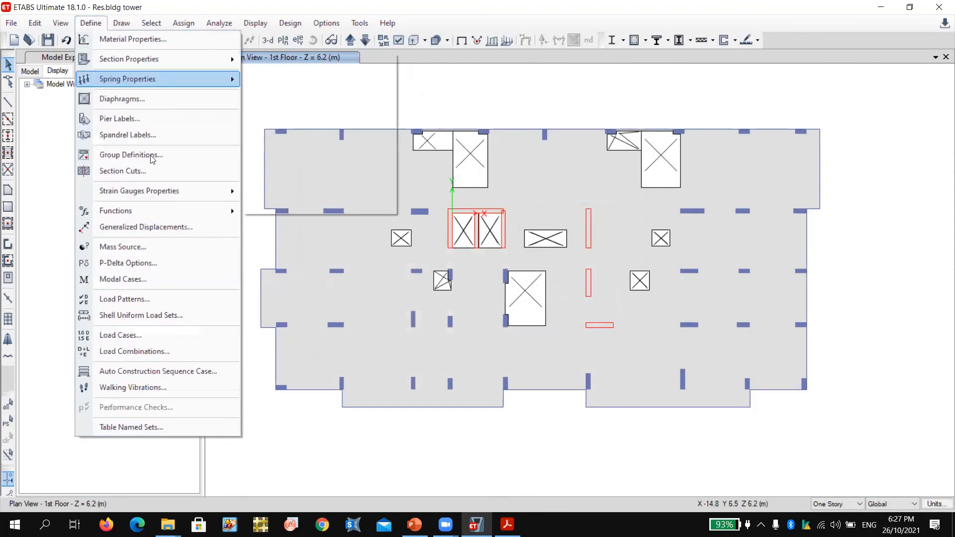
left_click(170, 334)
left_click(650, 330)
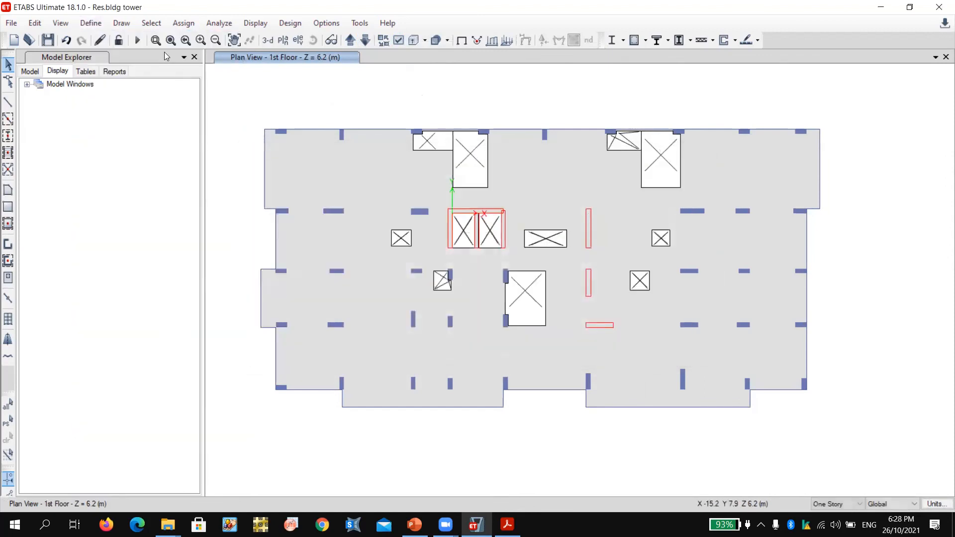
Step: Review the defined load patterns and the available load types, and close the definitions without changing them
left_click(90, 23)
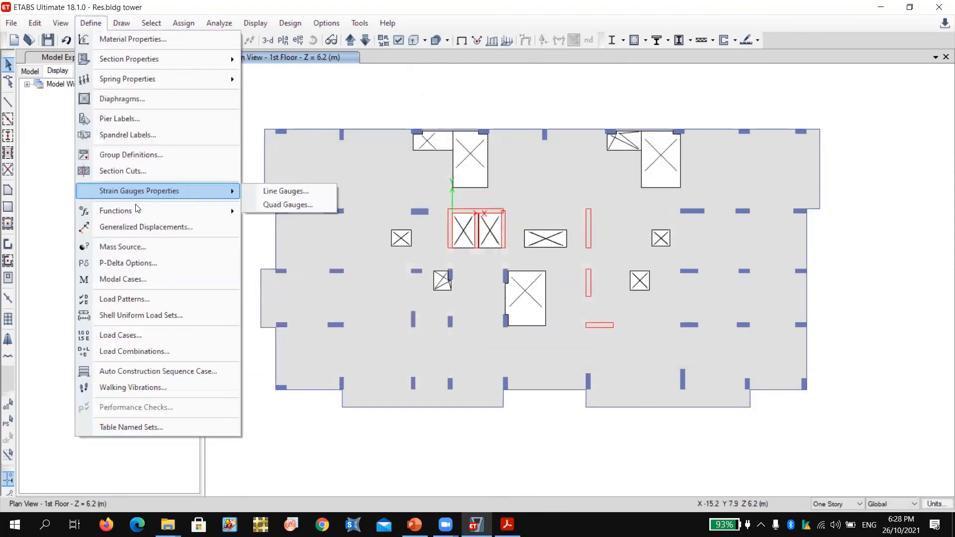
left_click(147, 299)
left_click(374, 229)
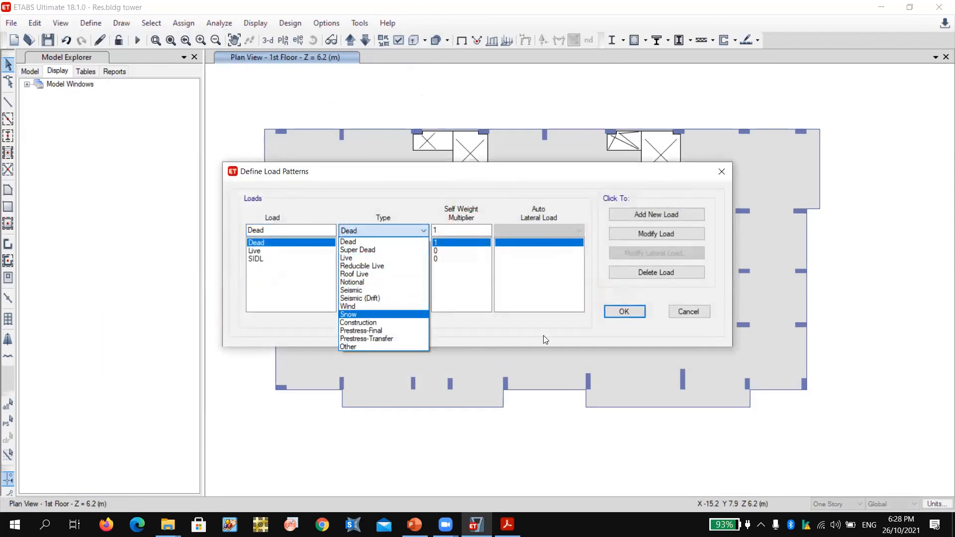
left_click(692, 311)
left_click(692, 313)
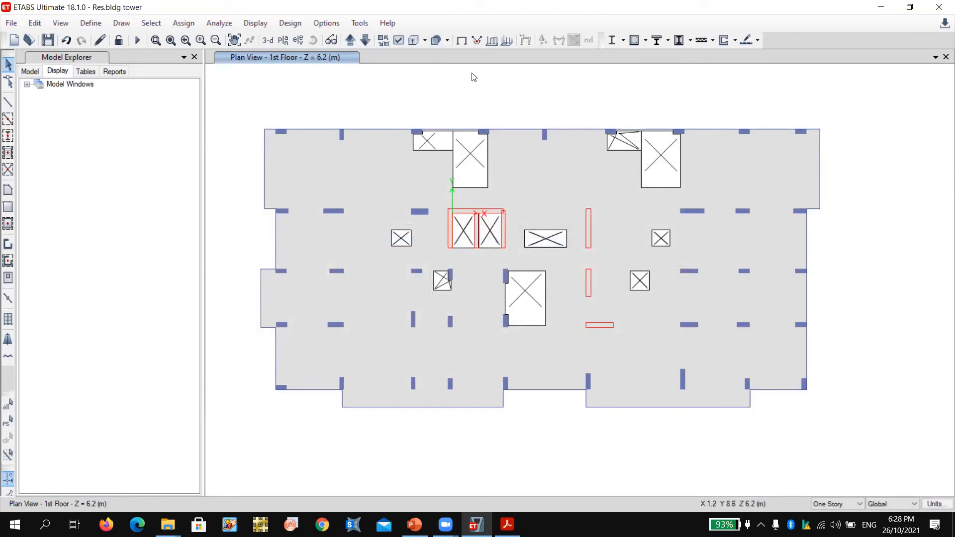
Step: Switch from the 1st Floor plan to the 3-D view of the whole tower
left_click(267, 40)
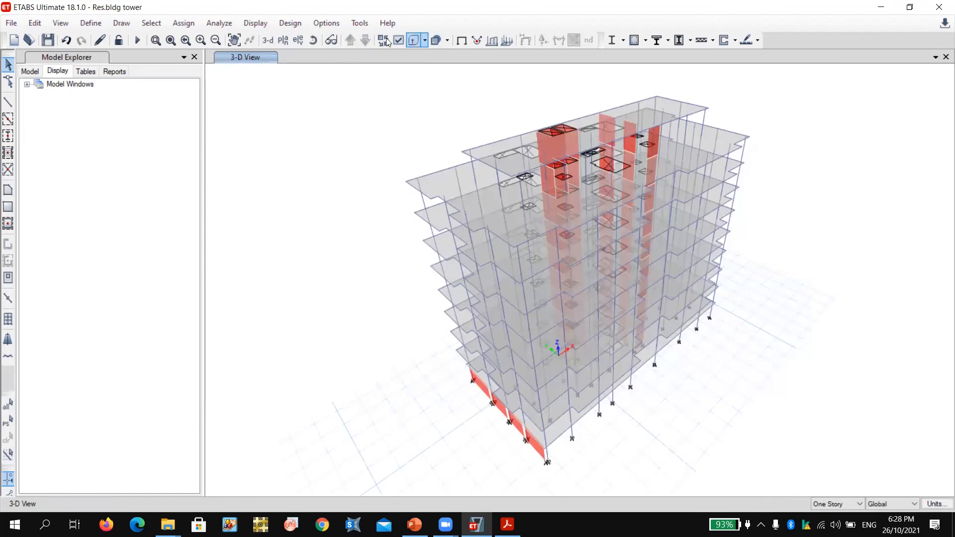